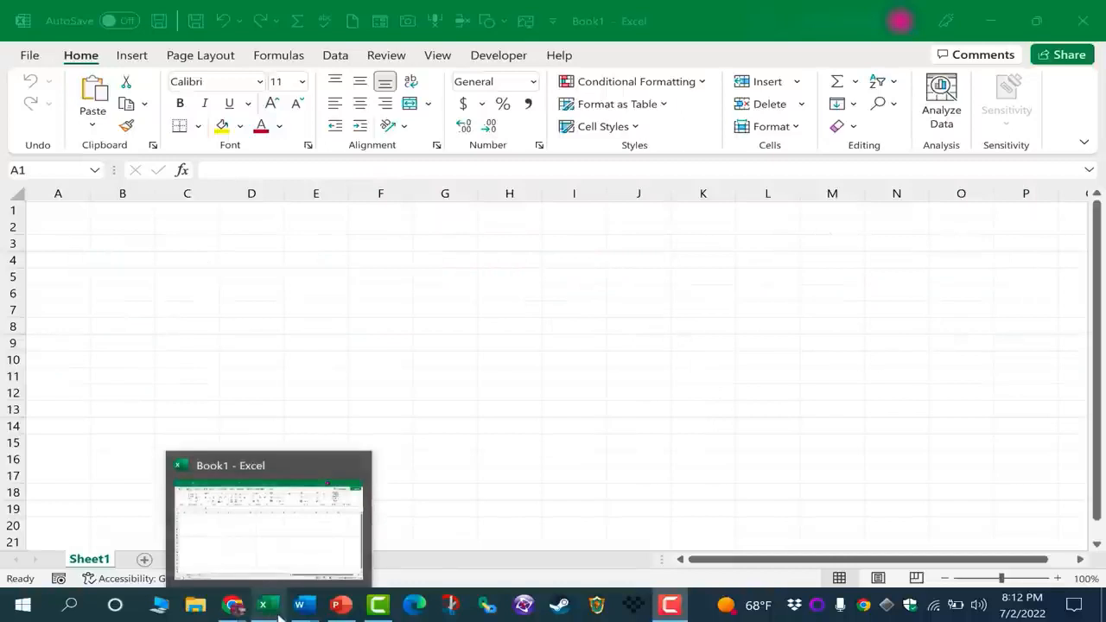
Open a second Excel window and create a blank workbook, Book3, beside Book1
left_click(273, 514)
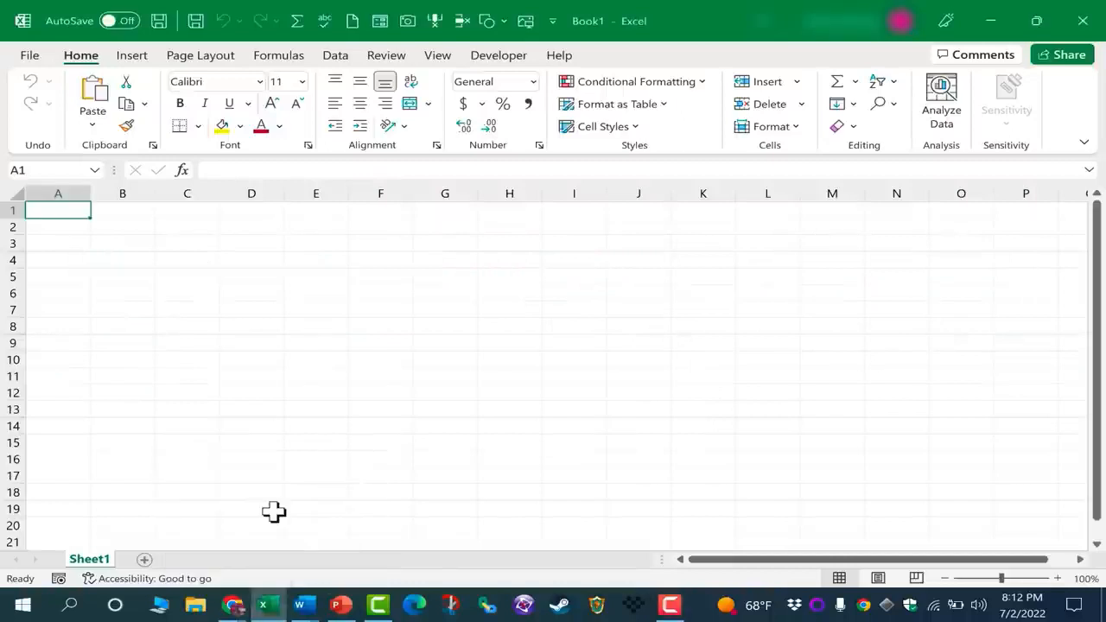
middle_click(268, 595)
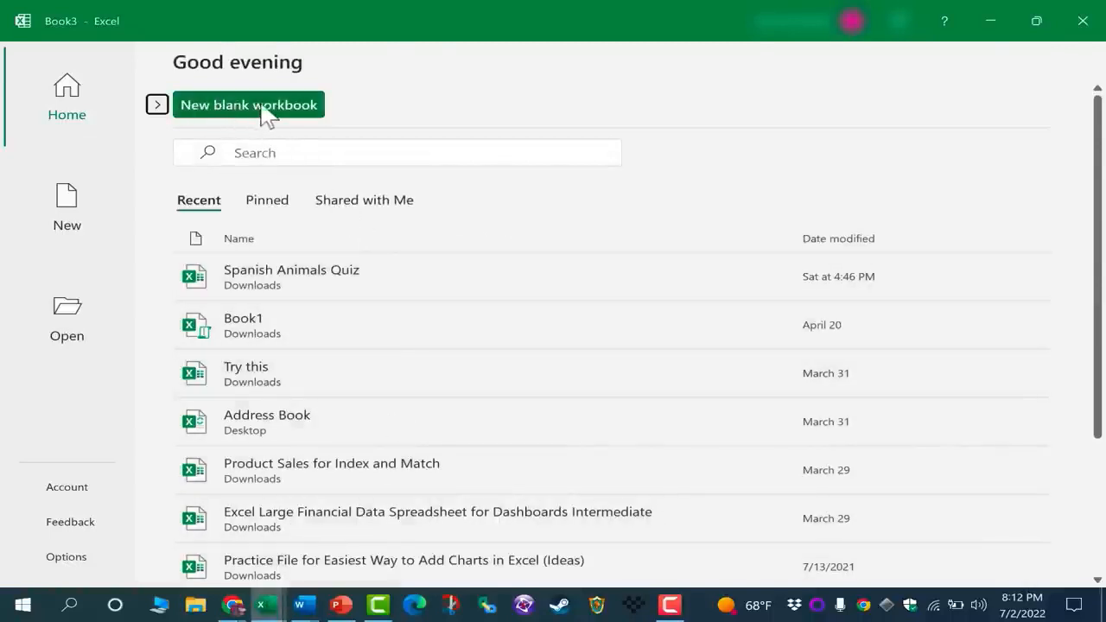
left_click(158, 104)
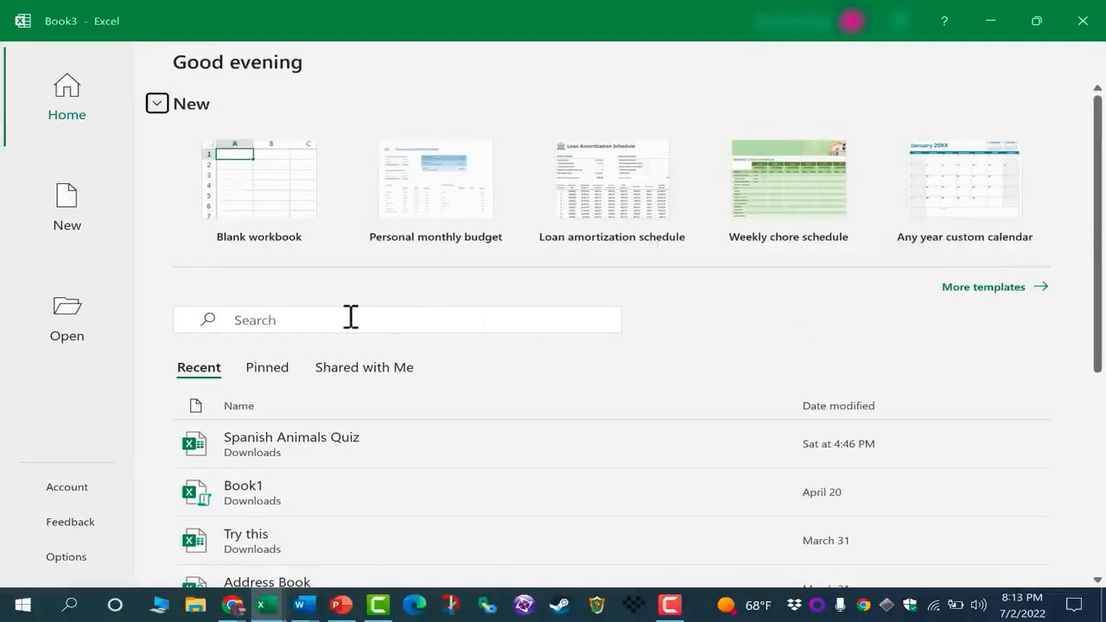
left_click(1042, 289)
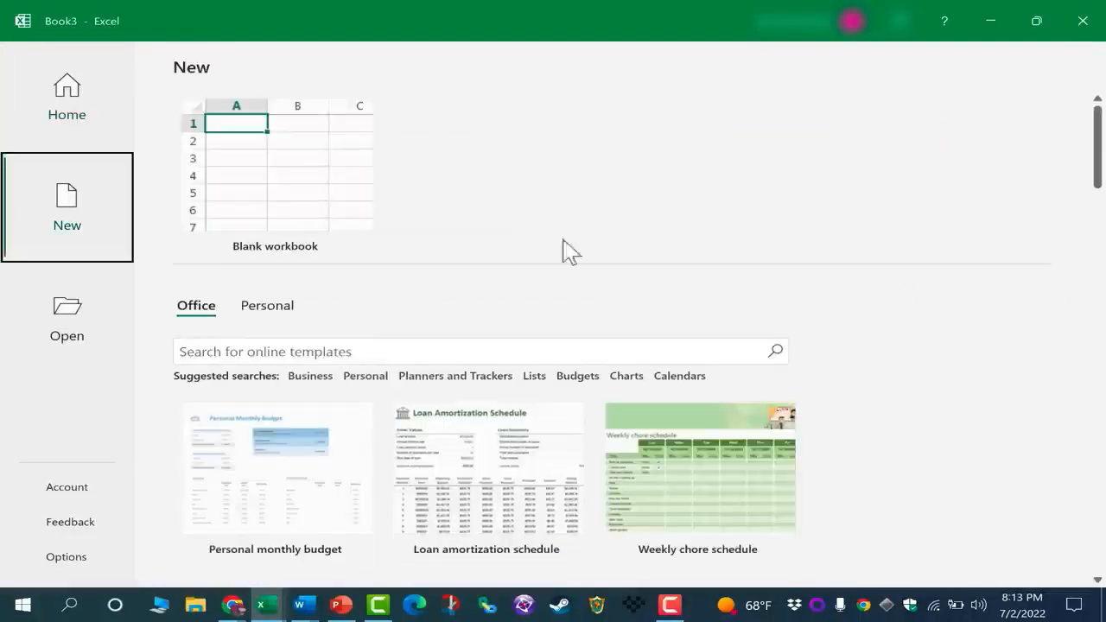
left_click(294, 205)
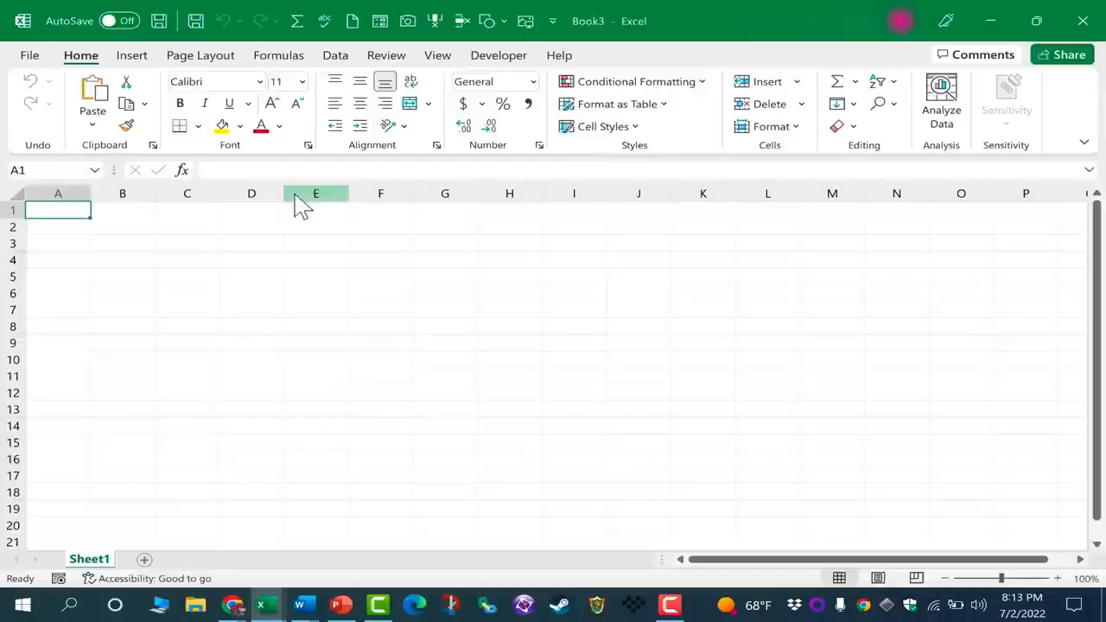
left_click(296, 199)
left_click(544, 260)
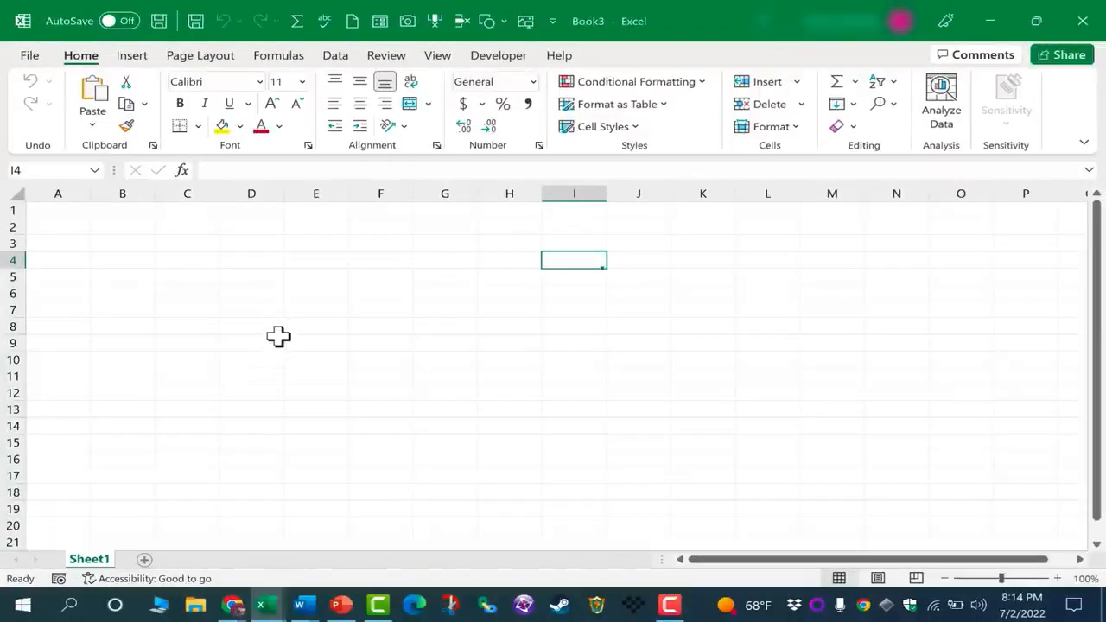
left_click(314, 193)
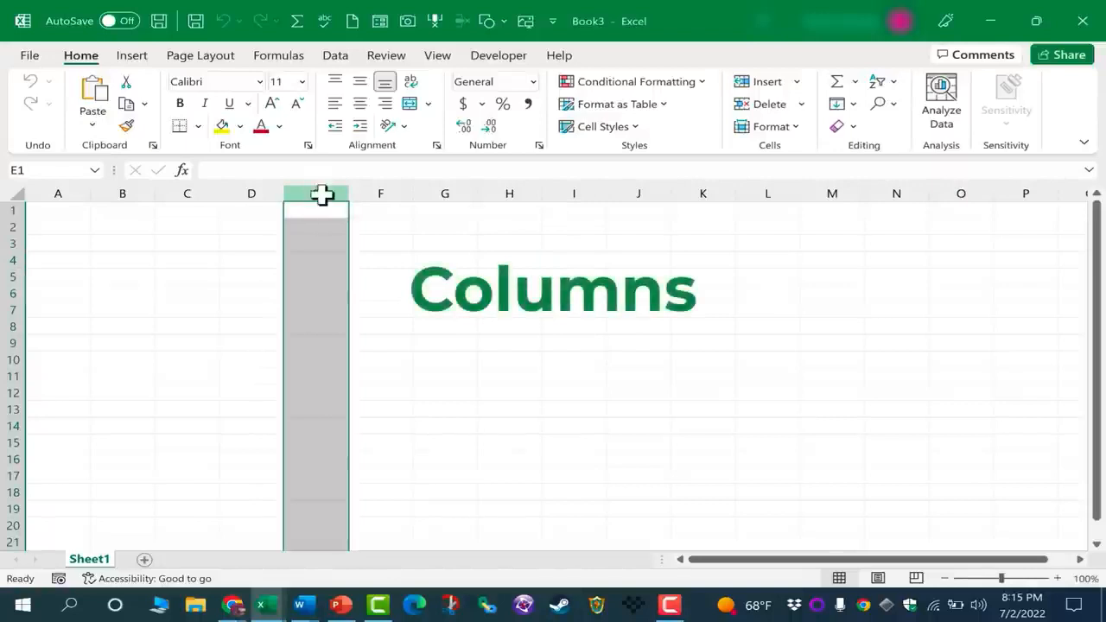
left_click_drag(321, 195, 204, 190)
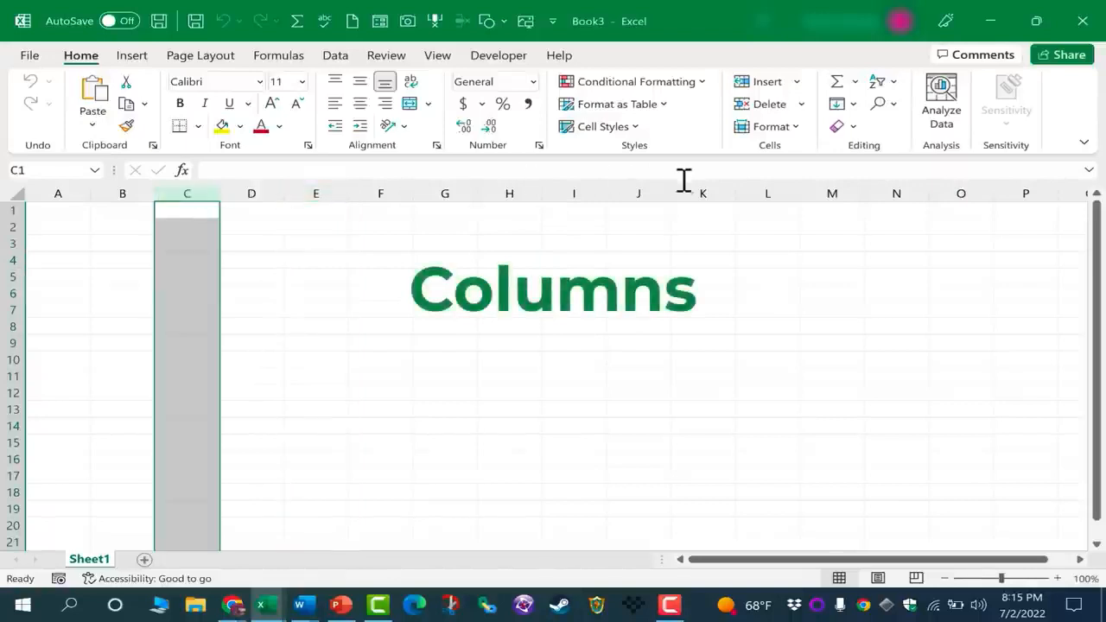
left_click(702, 192)
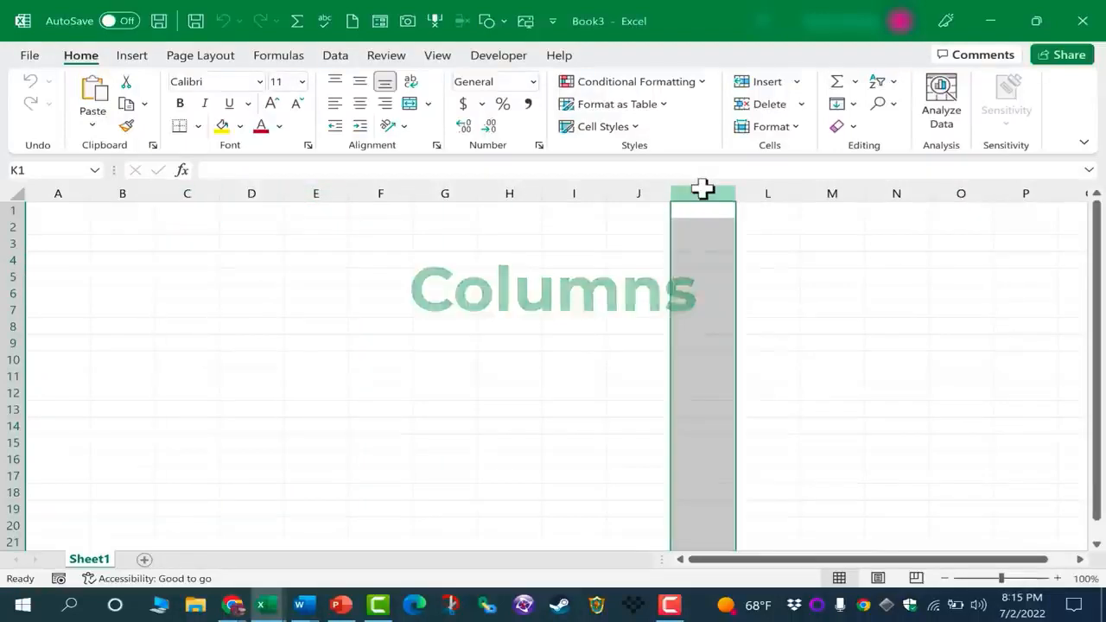
left_click(584, 193)
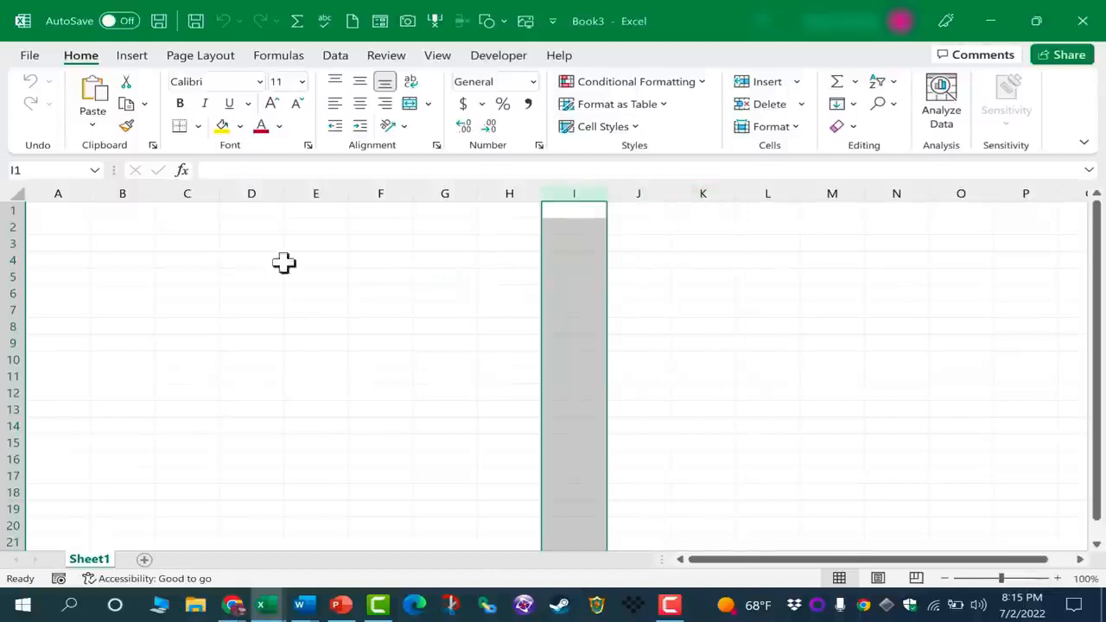
left_click(10, 242)
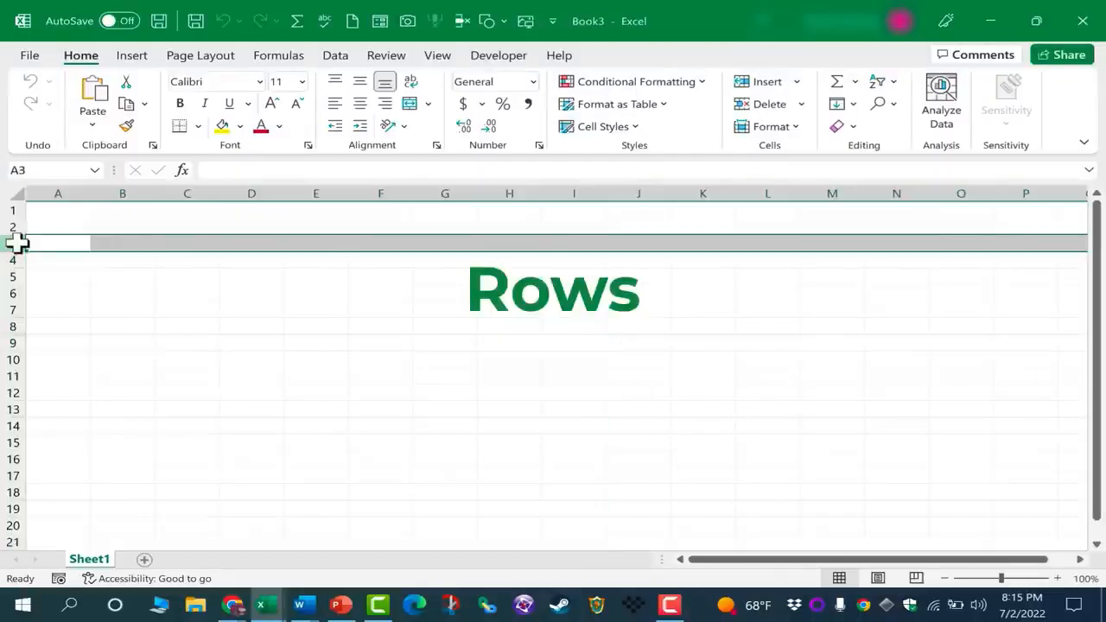
left_click(13, 344)
left_click(13, 359)
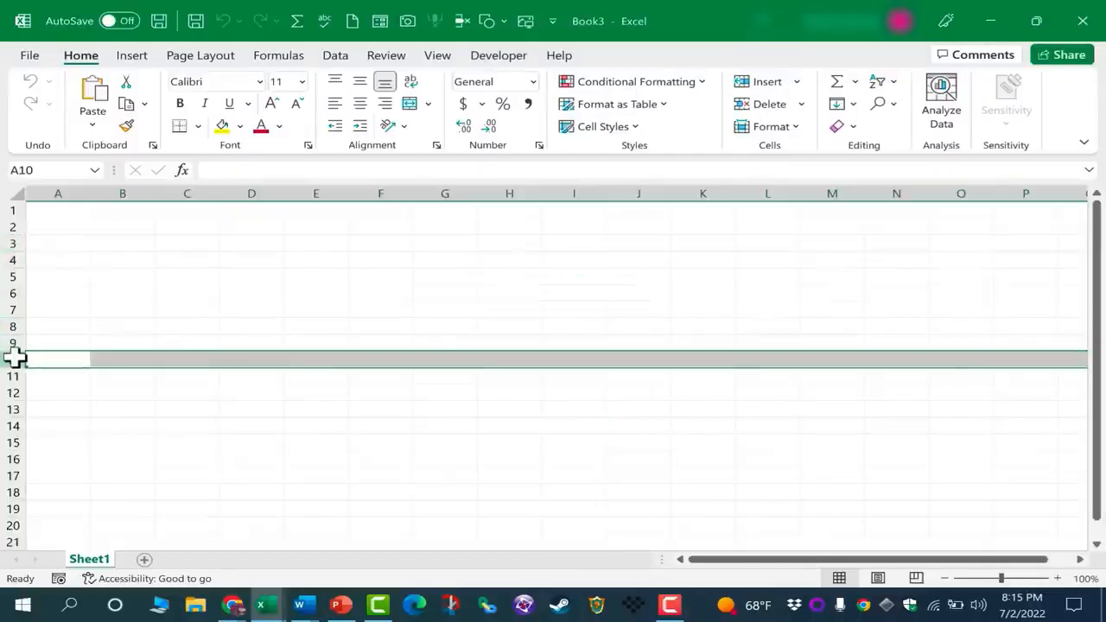
left_click(329, 192)
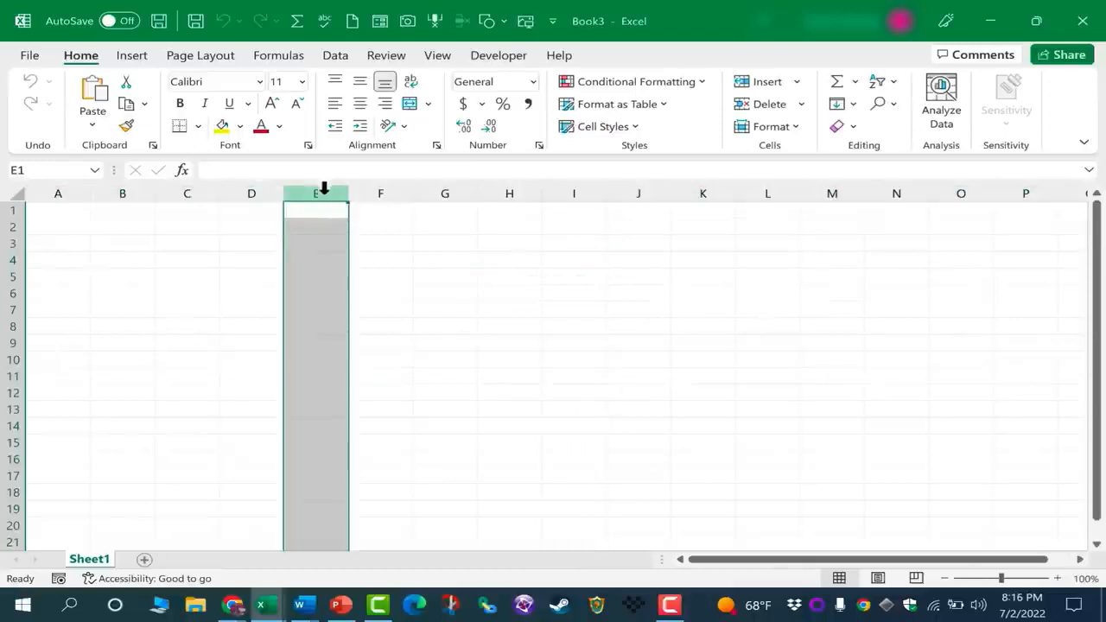
left_click(12, 393)
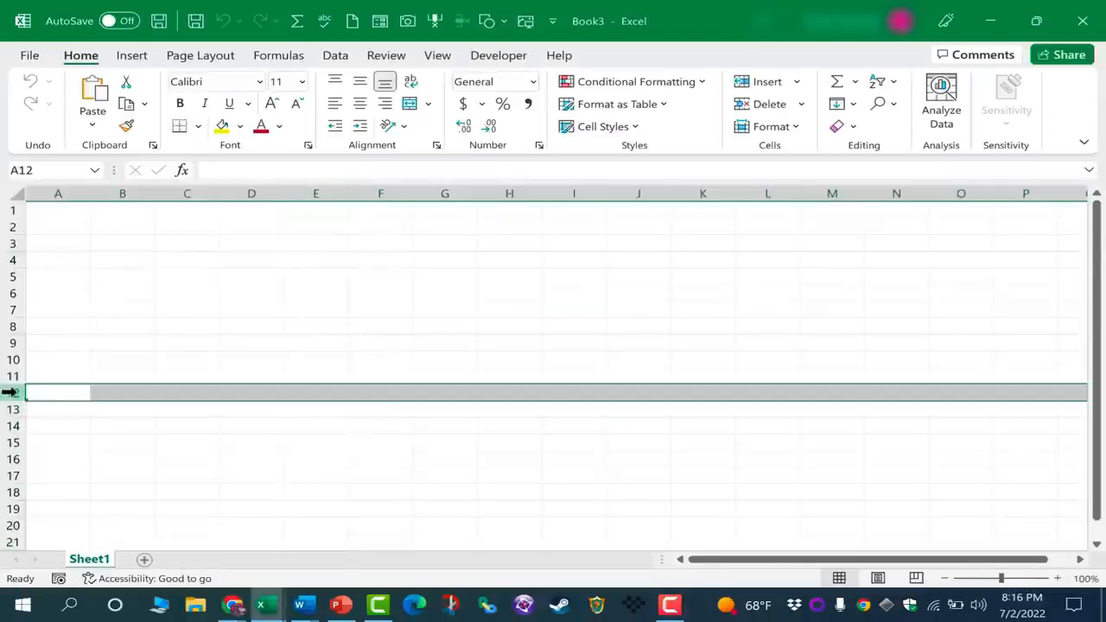
left_click(331, 190)
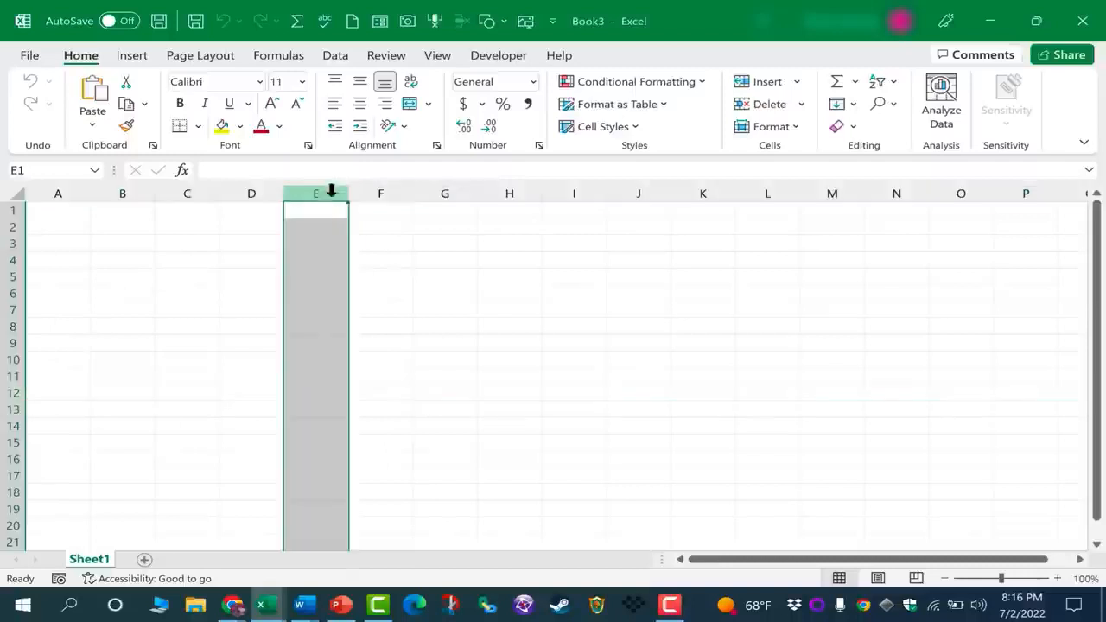
left_click(8, 358)
left_click(328, 358)
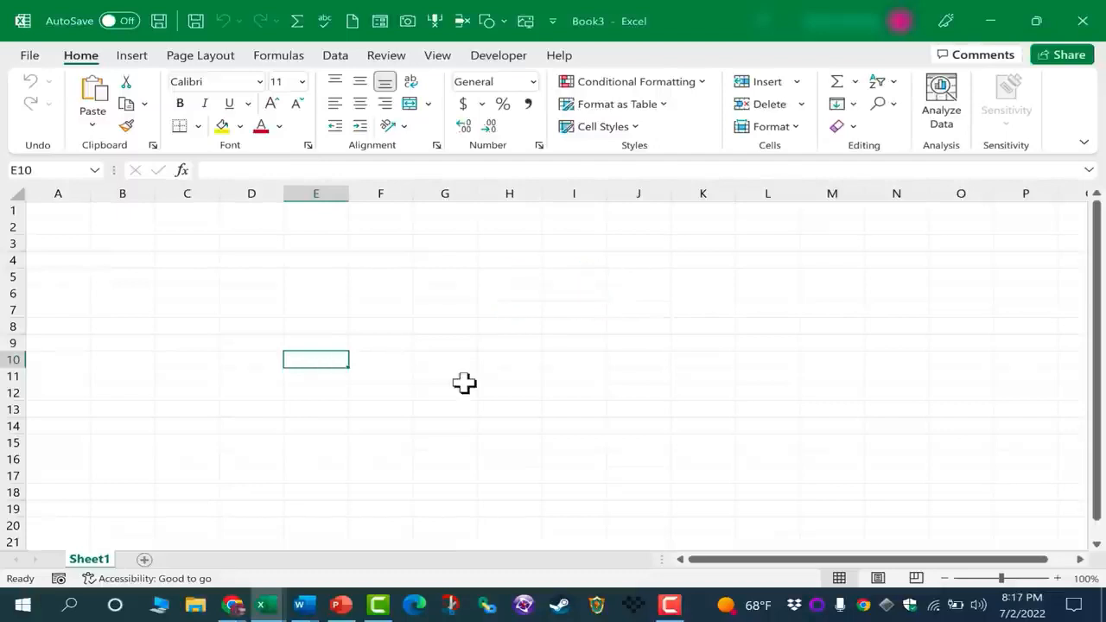
left_click(393, 363)
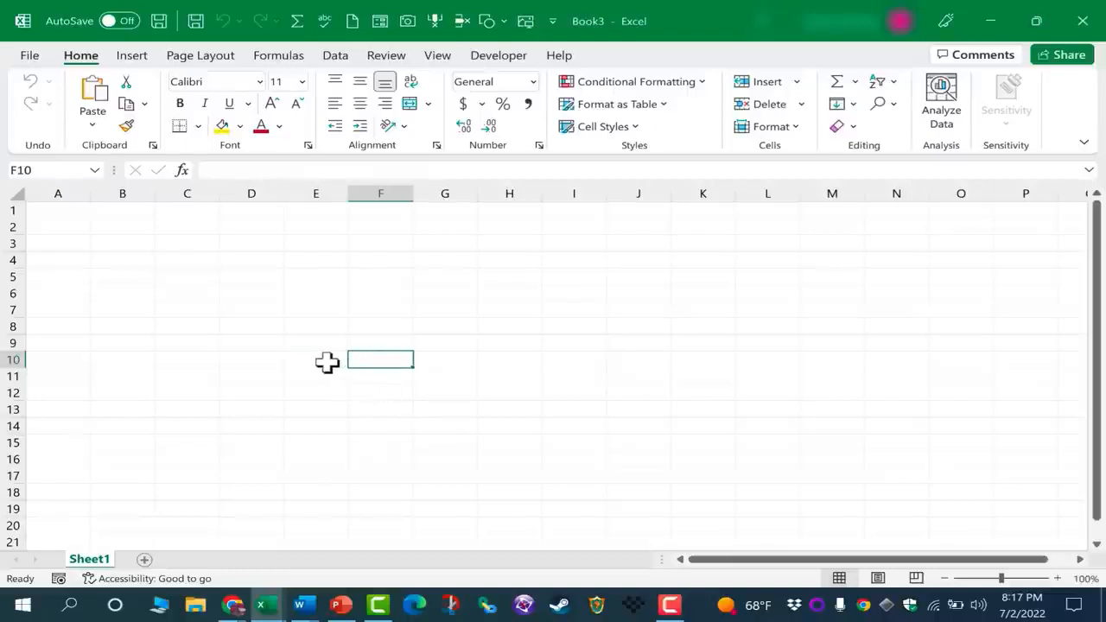
left_click(329, 363)
left_click(381, 327)
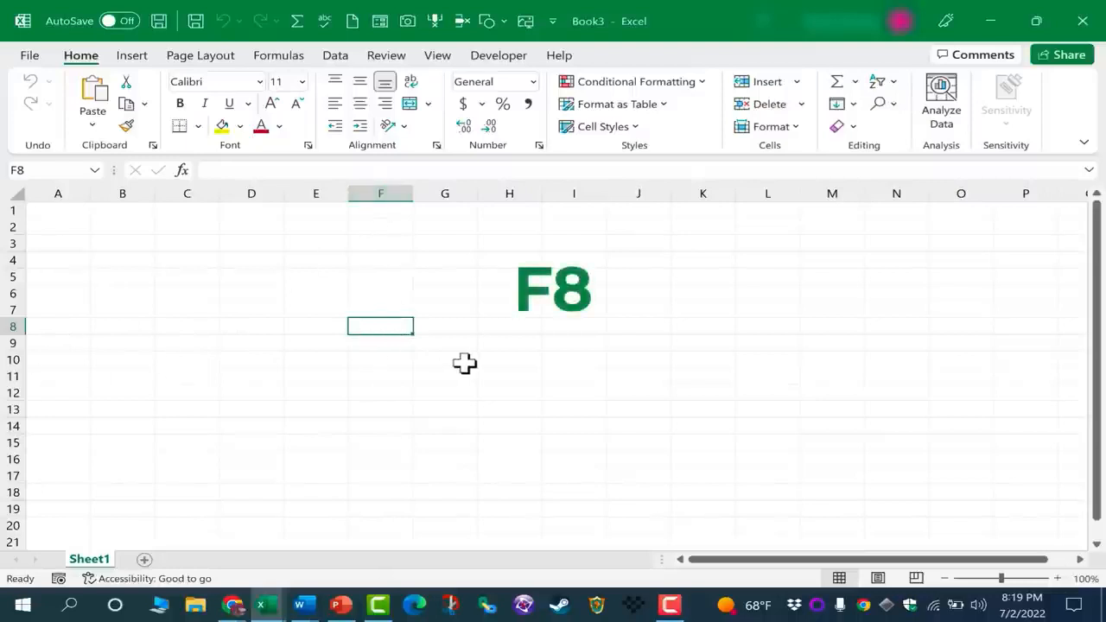
left_click(778, 260)
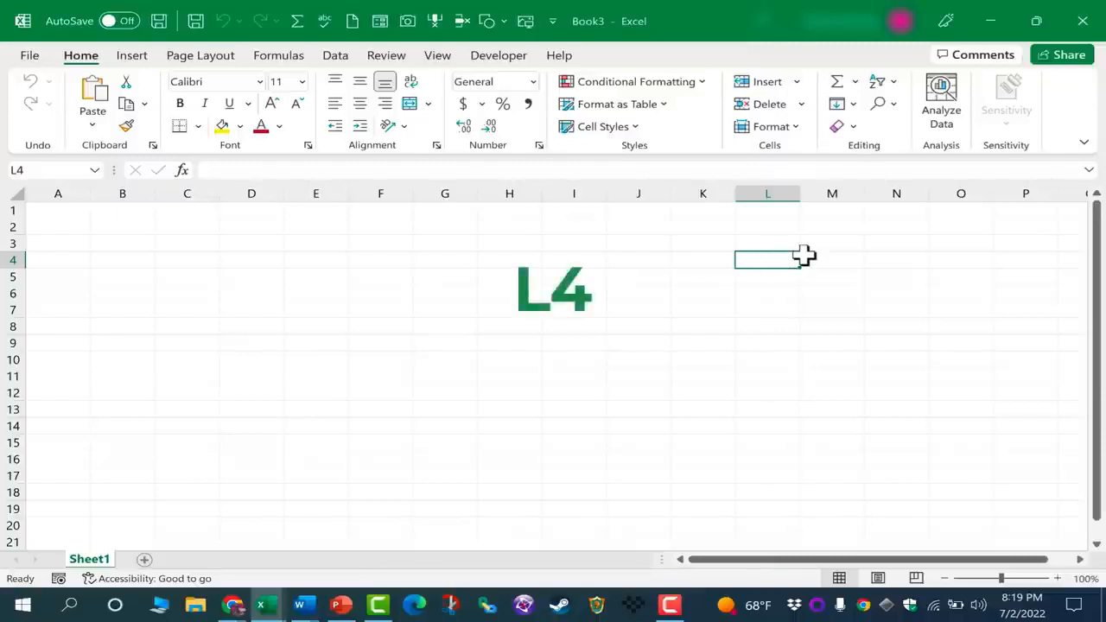
left_click(128, 308)
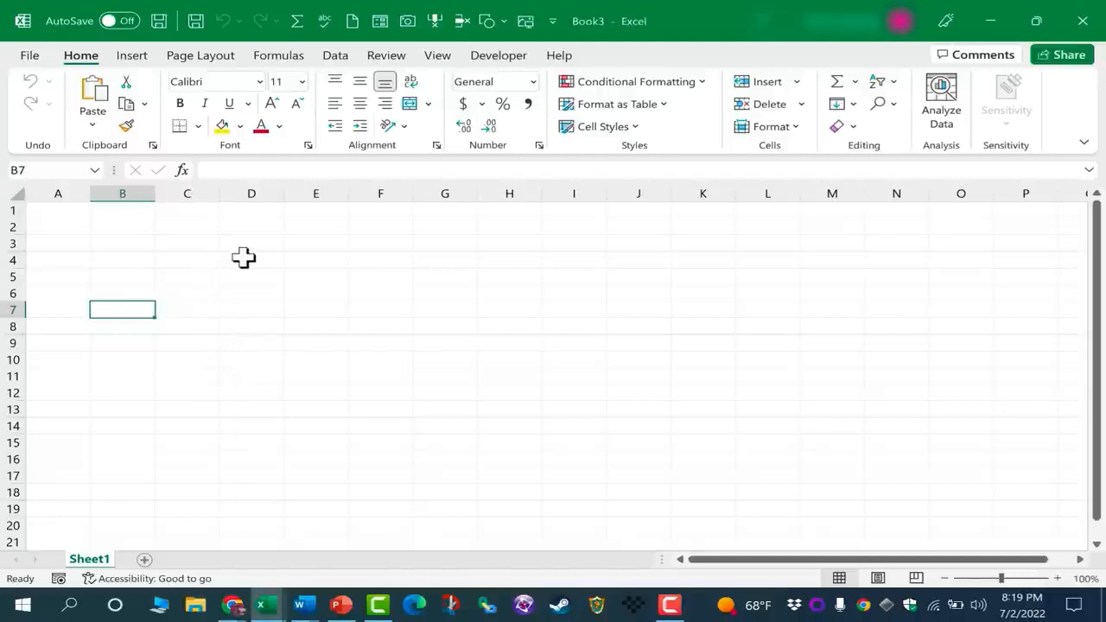
left_click_drag(246, 259, 625, 427)
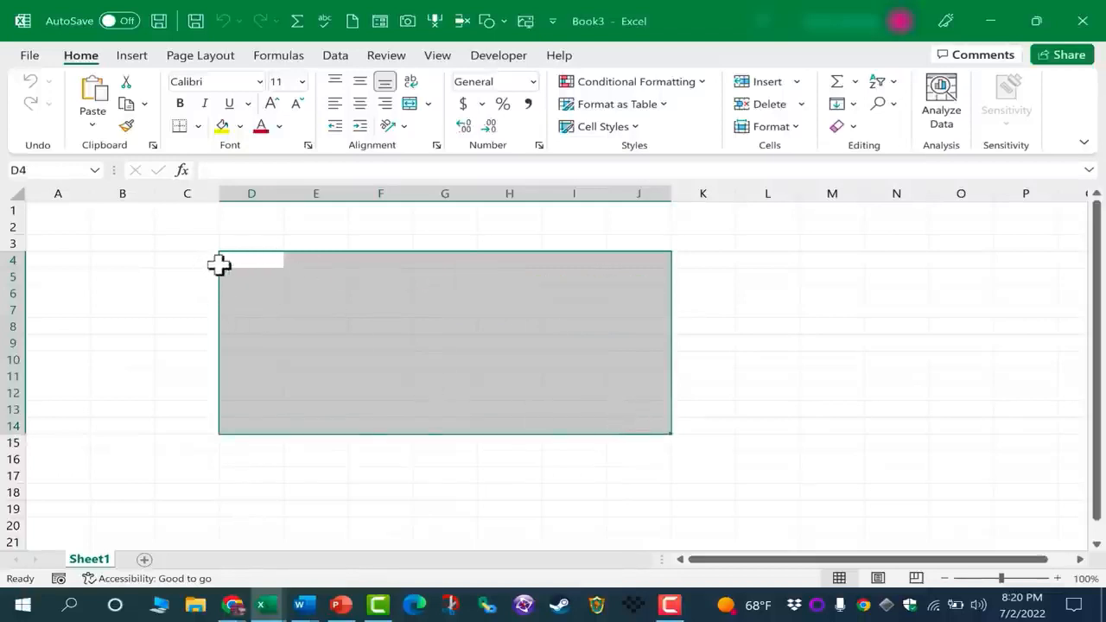
left_click(251, 256)
left_click_drag(251, 256, 643, 418)
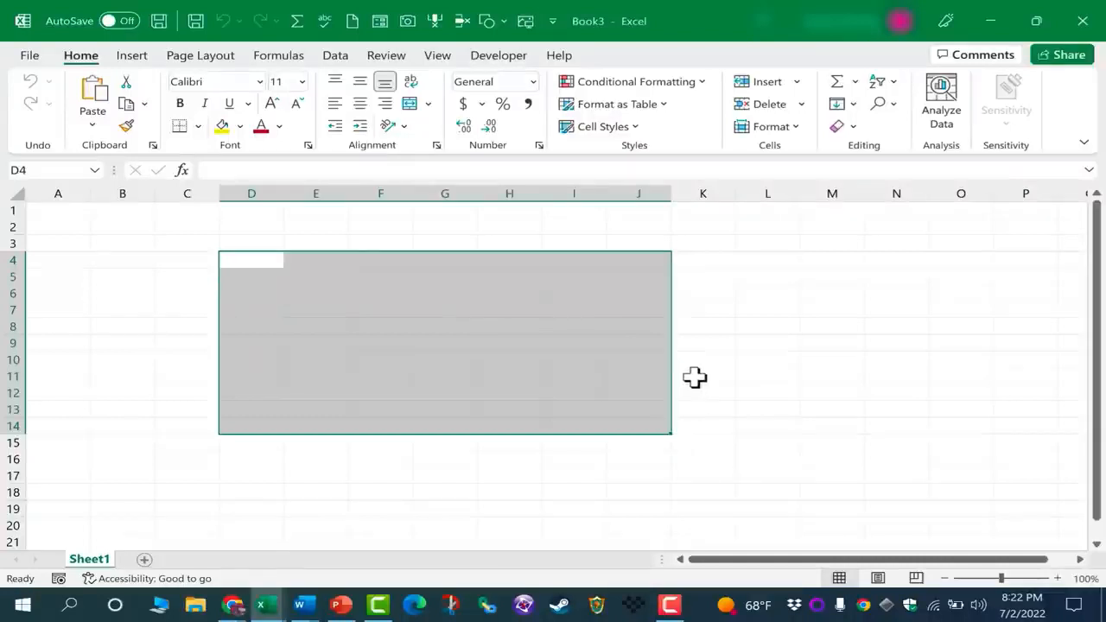
left_click(371, 193)
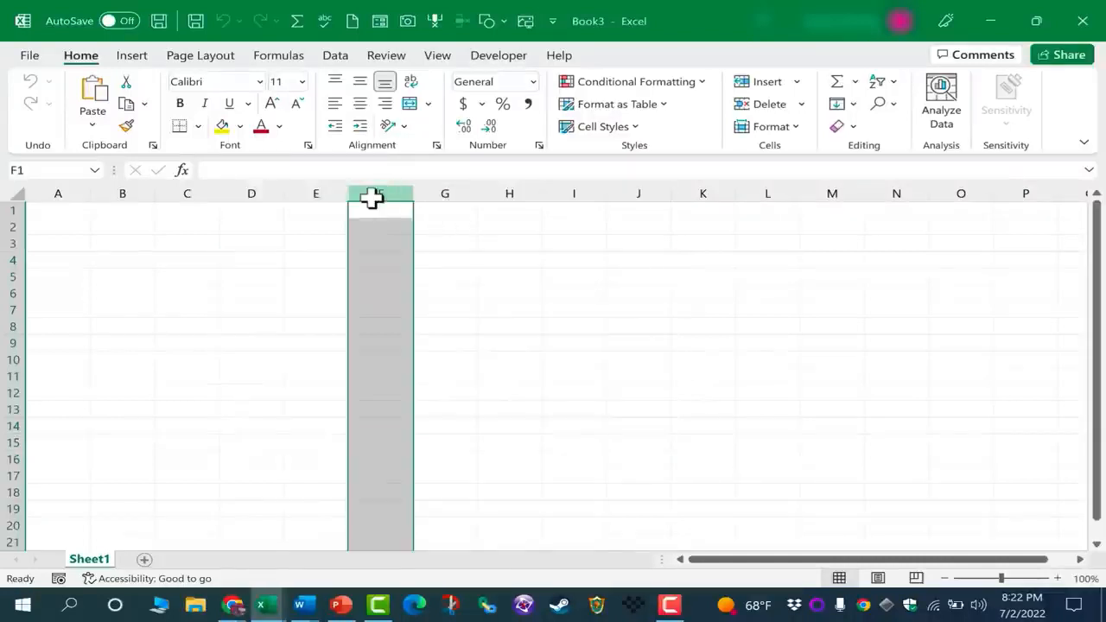
left_click(7, 276)
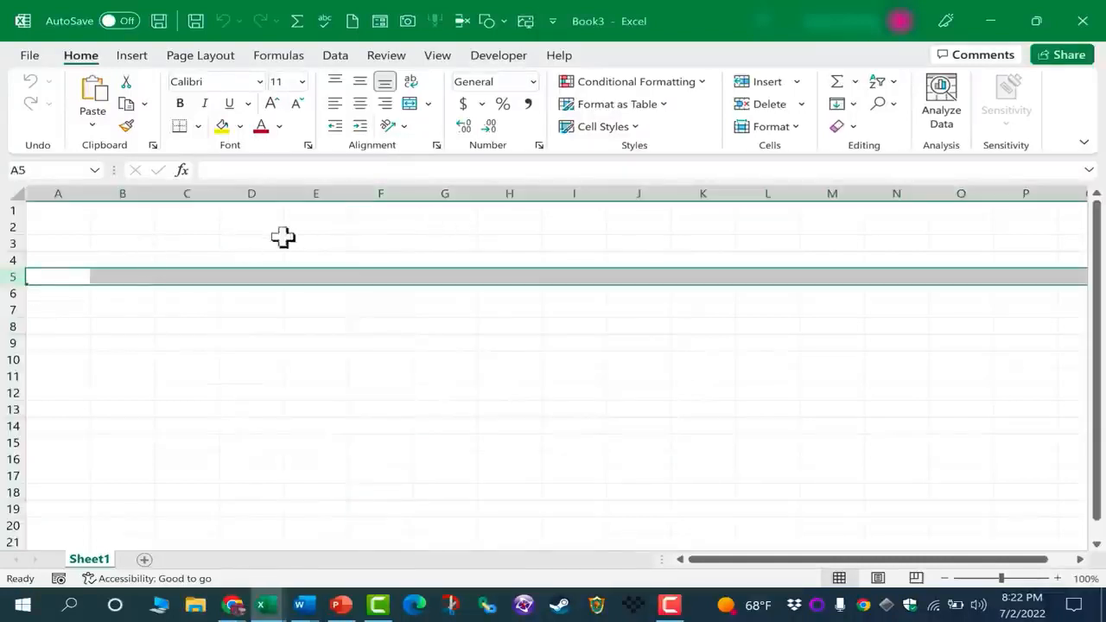
left_click(382, 277)
left_click(446, 294)
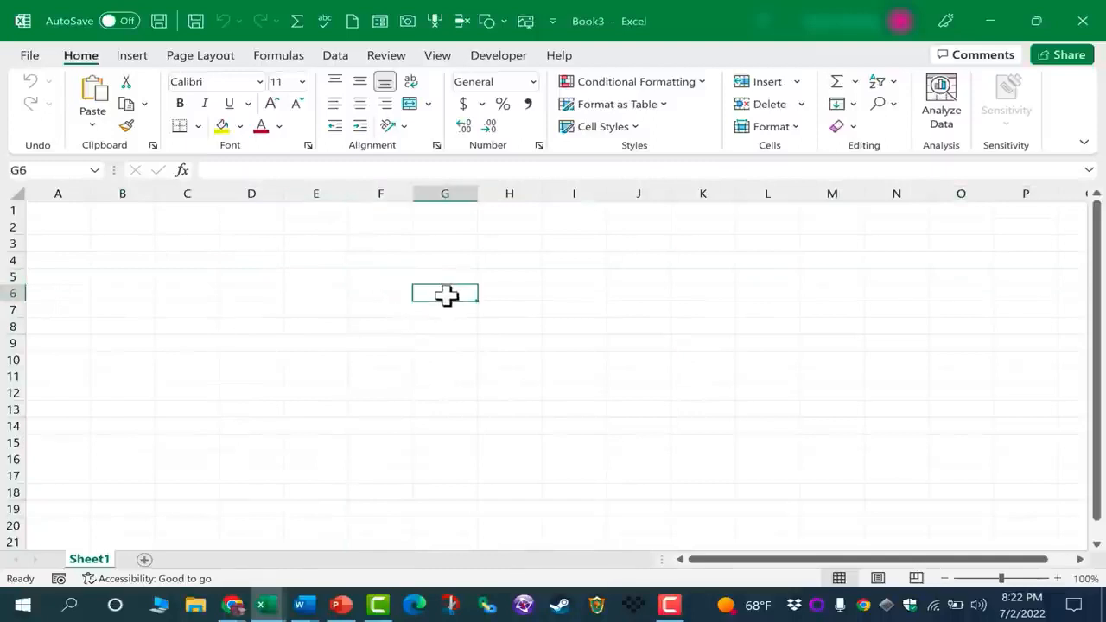
left_click_drag(311, 271, 790, 447)
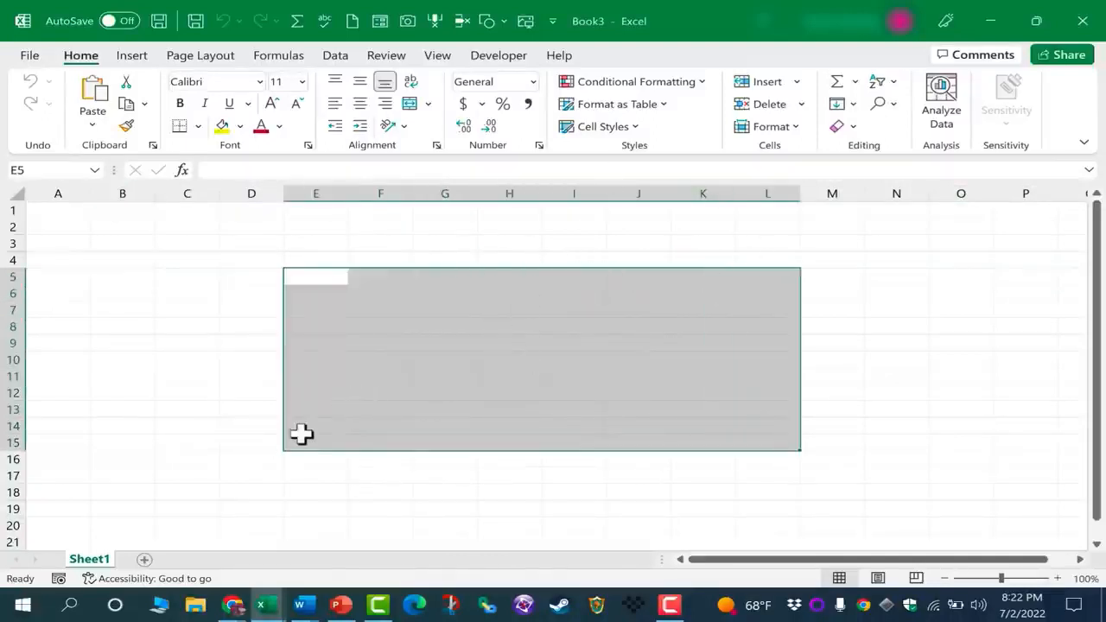
left_click(234, 446)
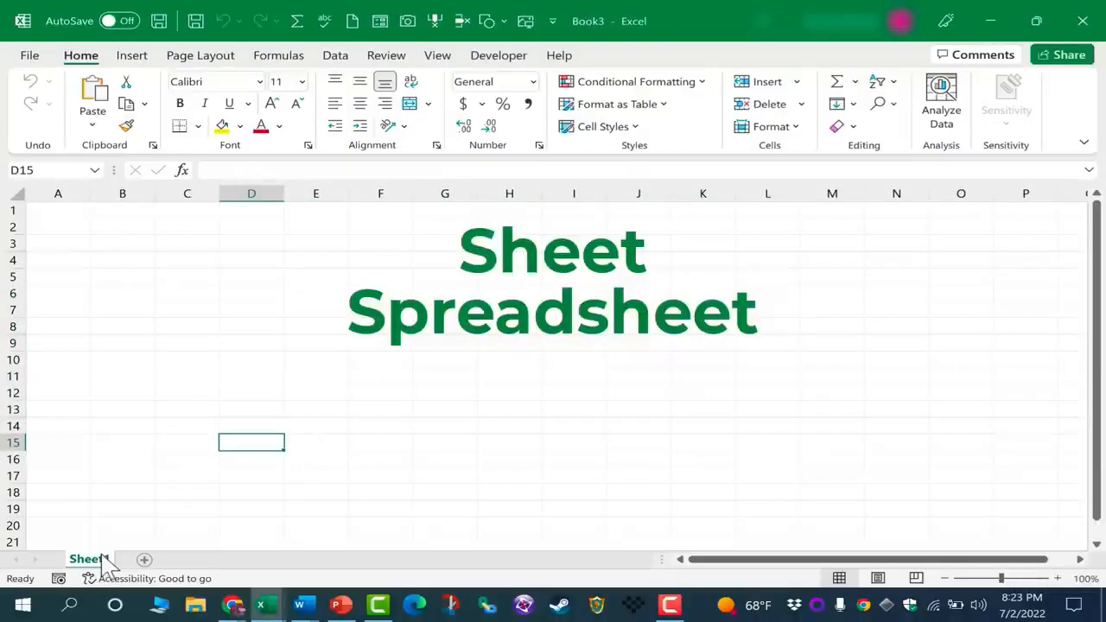
Add Sheet2 and Sheet3, look at Sheet2, and finish on Sheet1
left_click(143, 560)
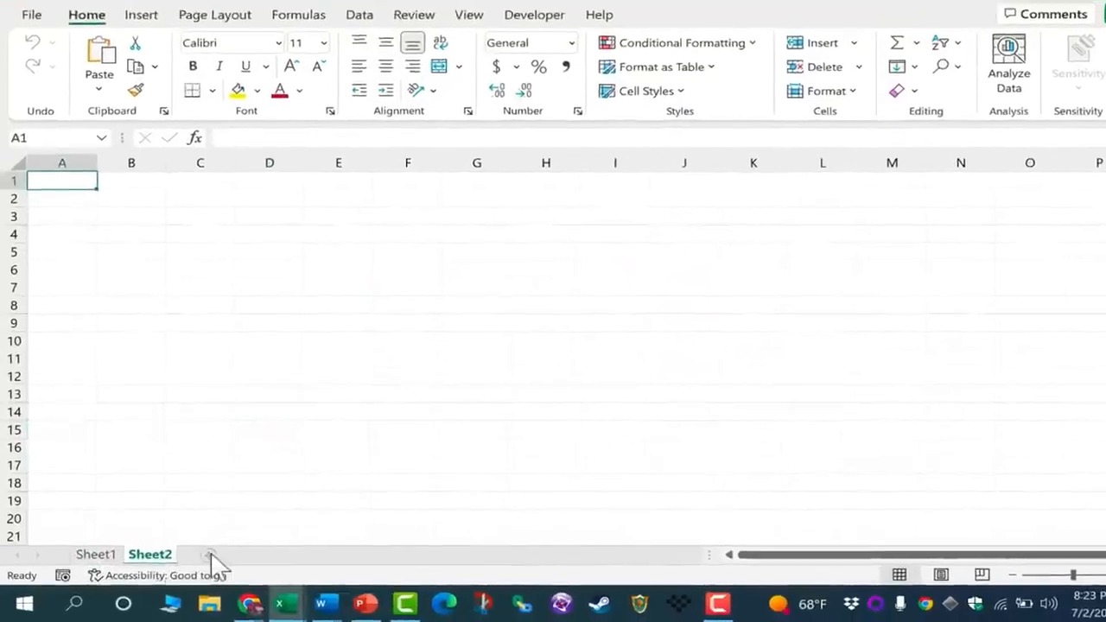
left_click(191, 560)
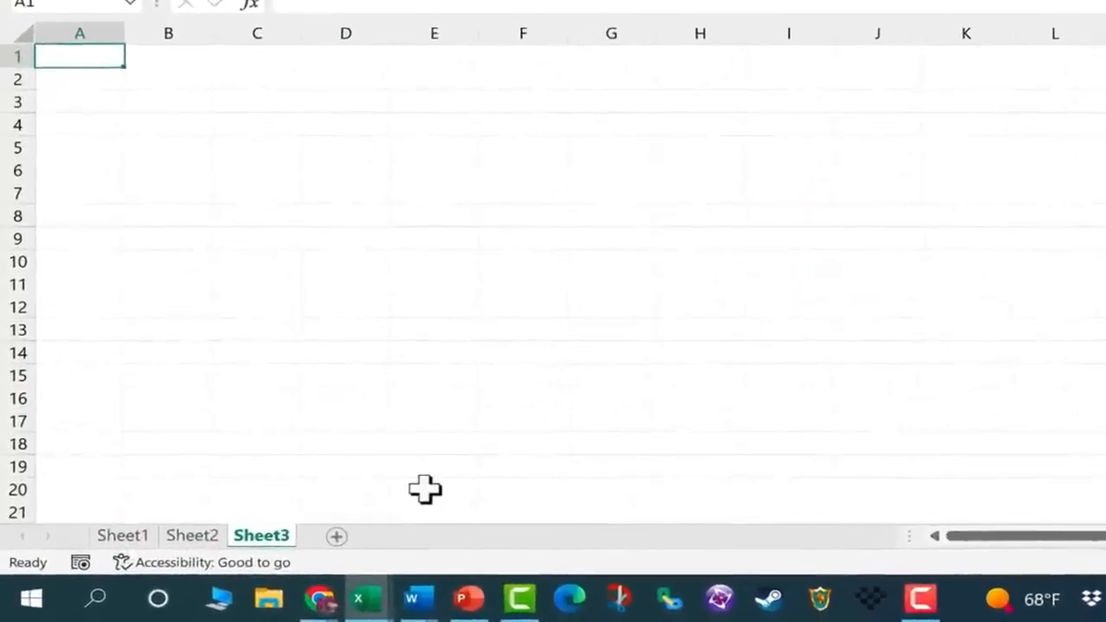
left_click(141, 538)
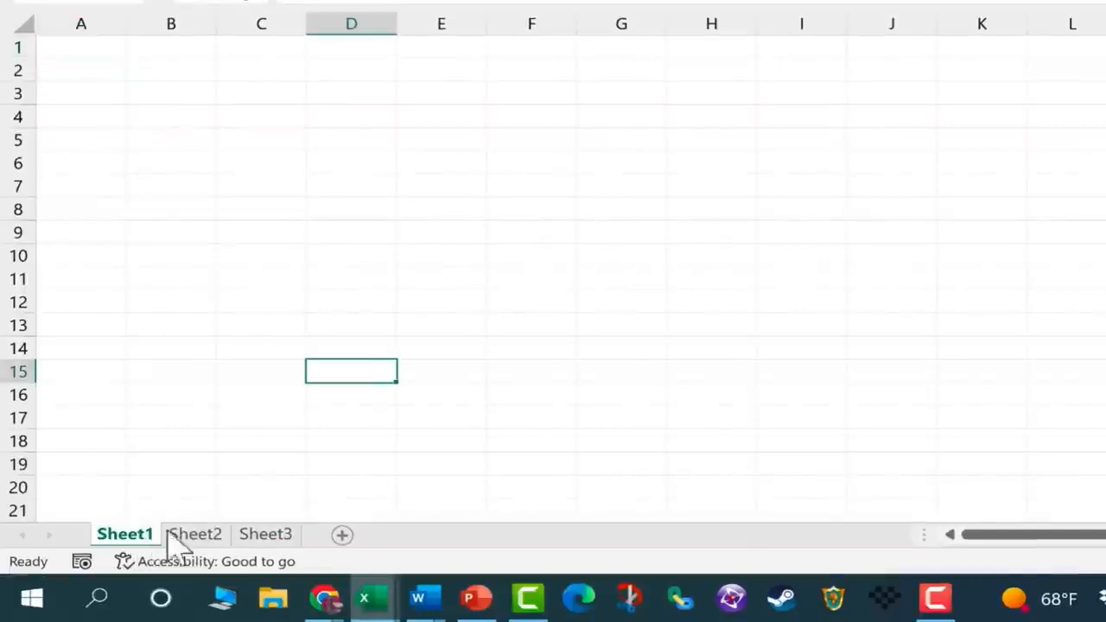
left_click(196, 536)
left_click(145, 537)
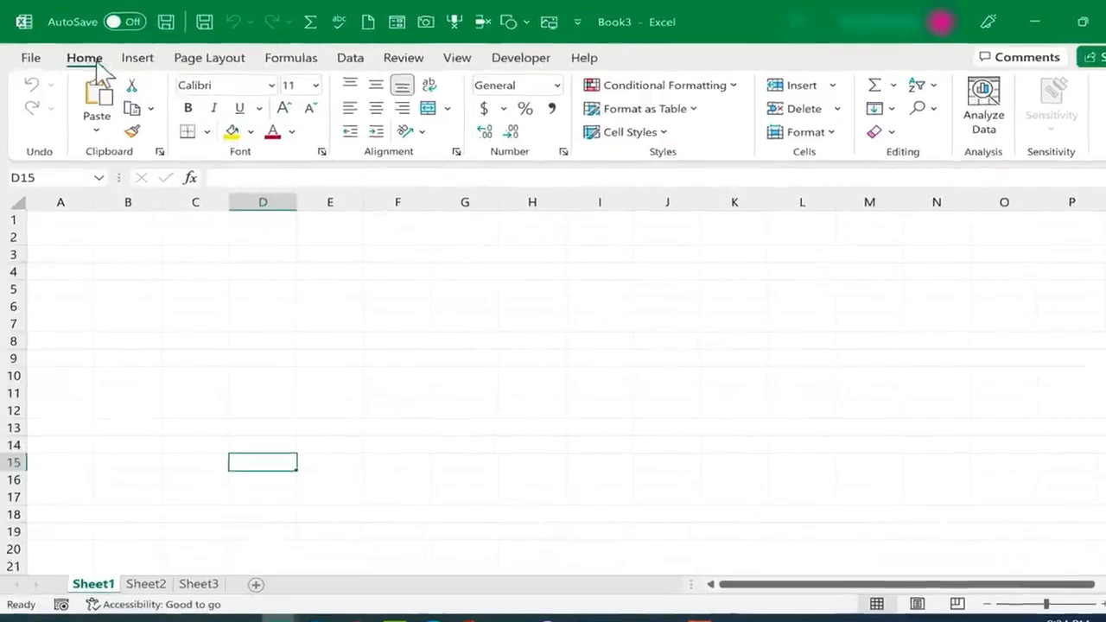
Browse the Insert, Page Layout, Data, Home, Formulas and View ribbons, ending on Insert
left_click(137, 57)
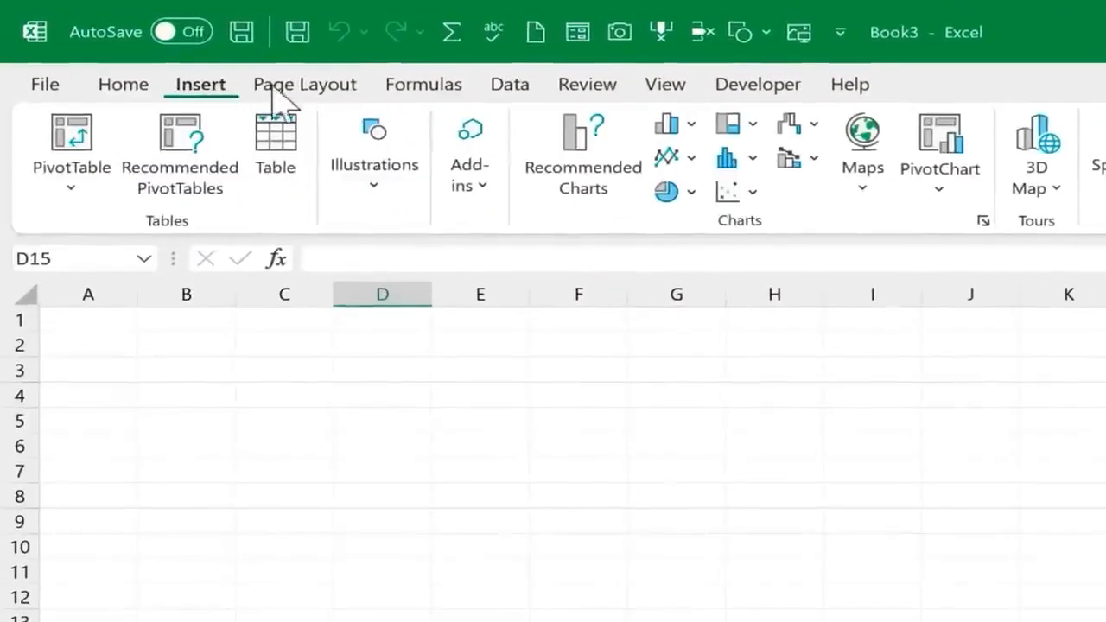
left_click(337, 86)
left_click(523, 90)
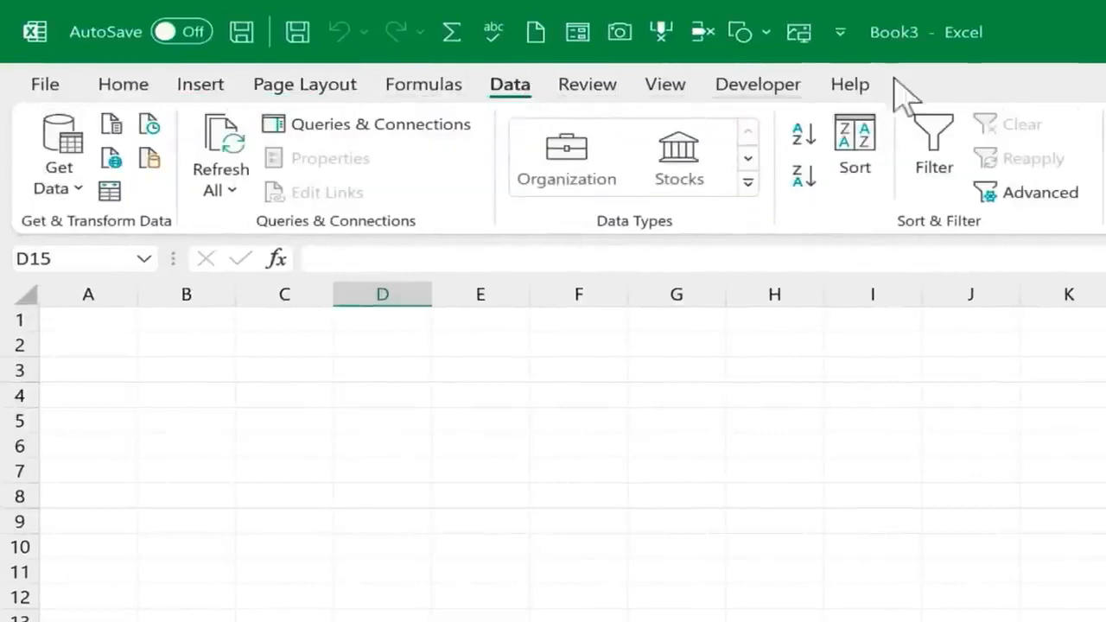
left_click(122, 90)
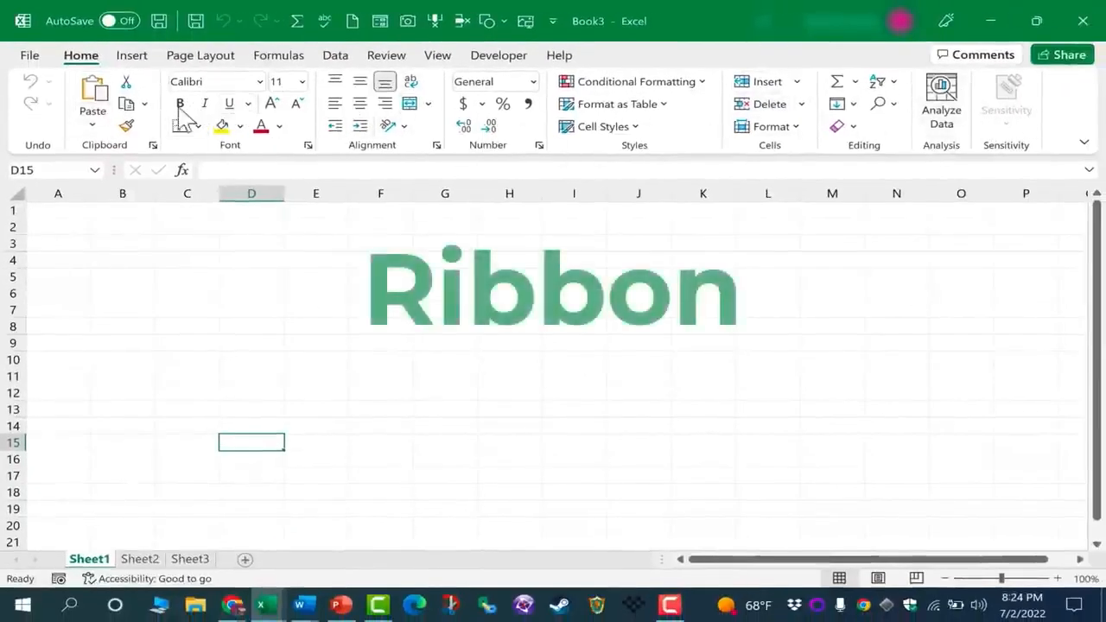
left_click(279, 56)
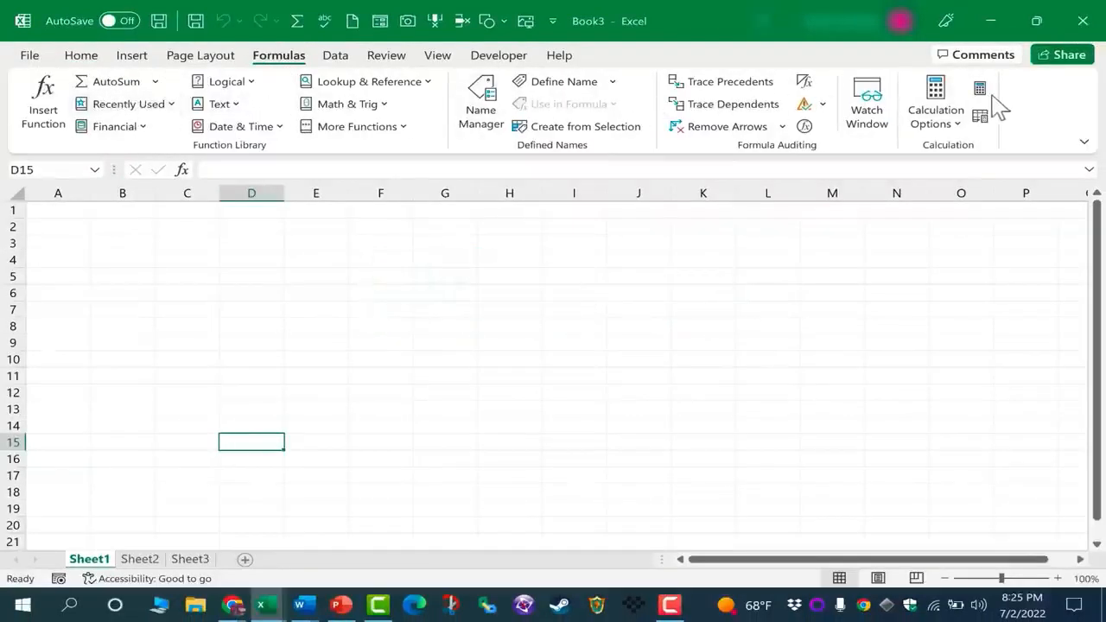
left_click(437, 57)
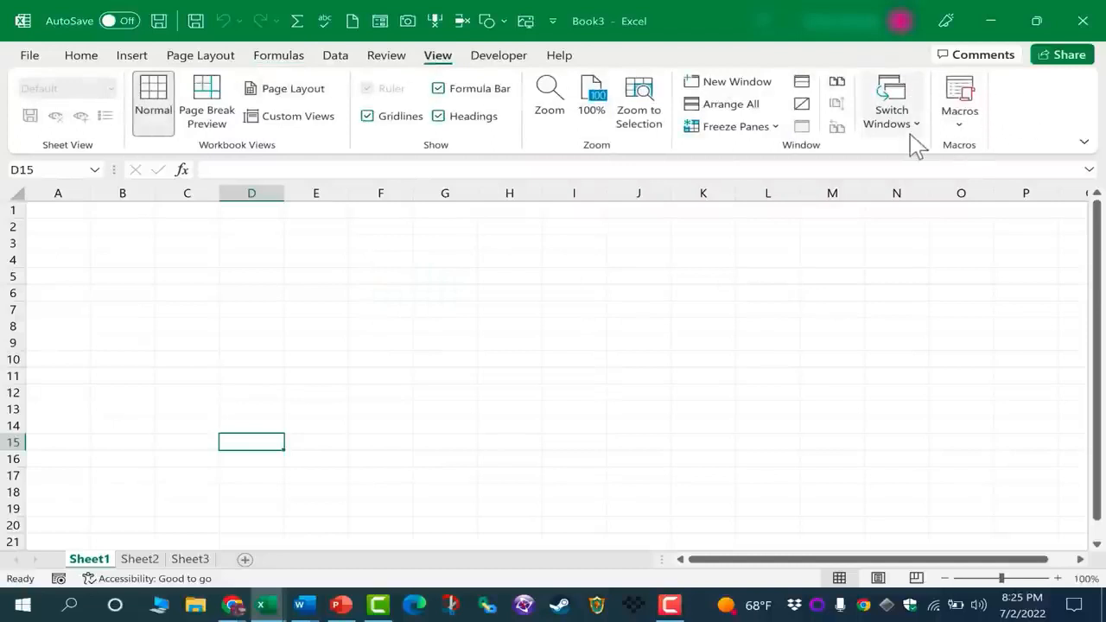
left_click(134, 57)
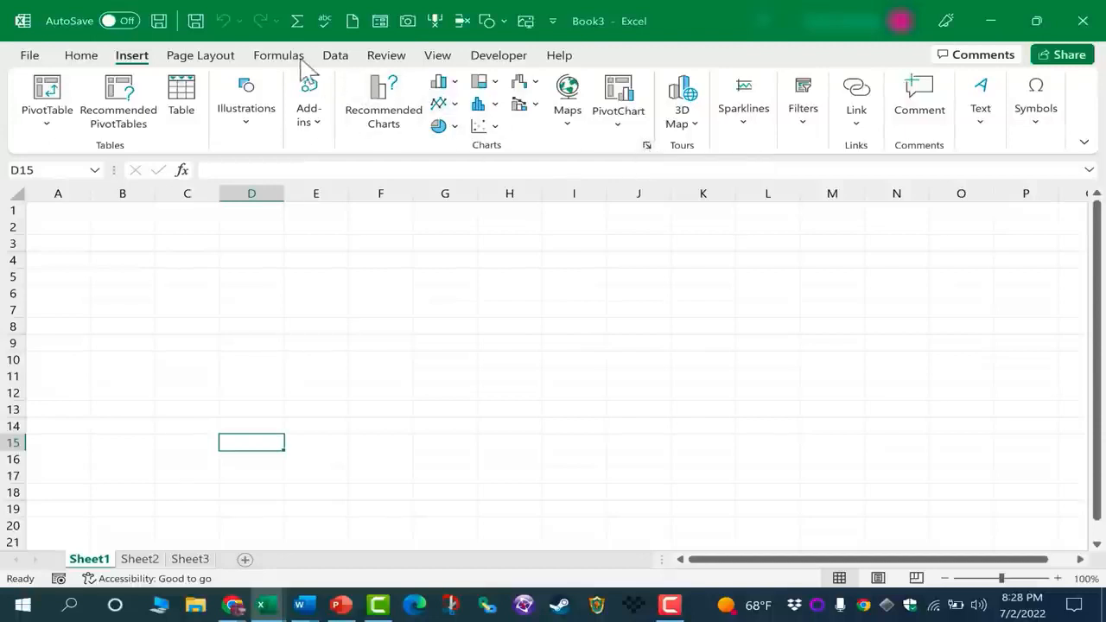
left_click(87, 57)
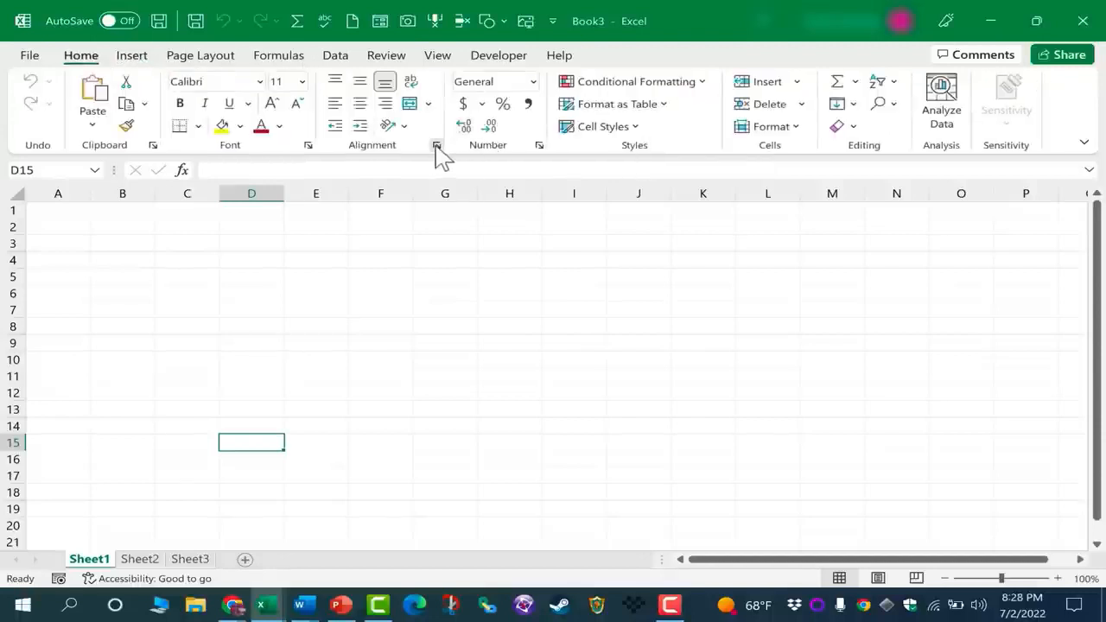
left_click(437, 146)
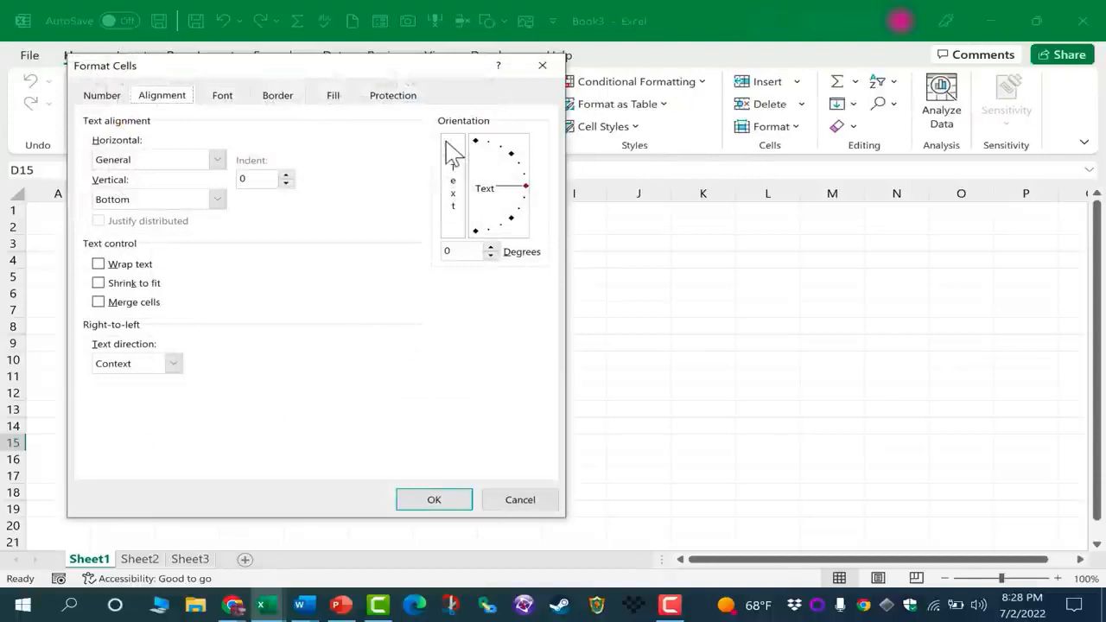
left_click(278, 97)
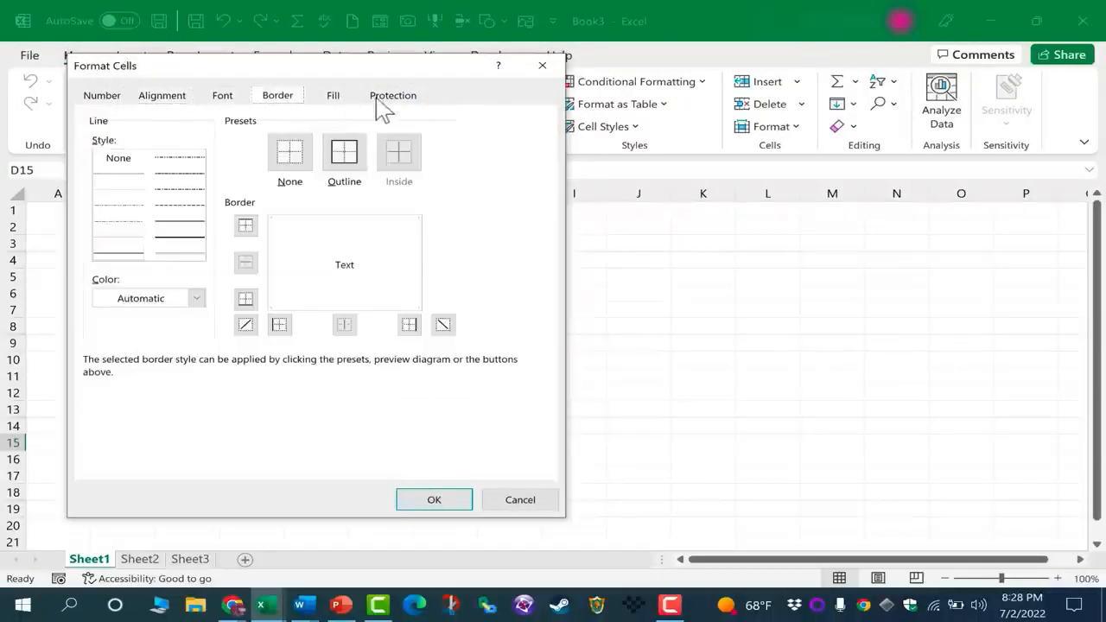
left_click(339, 96)
left_click(541, 66)
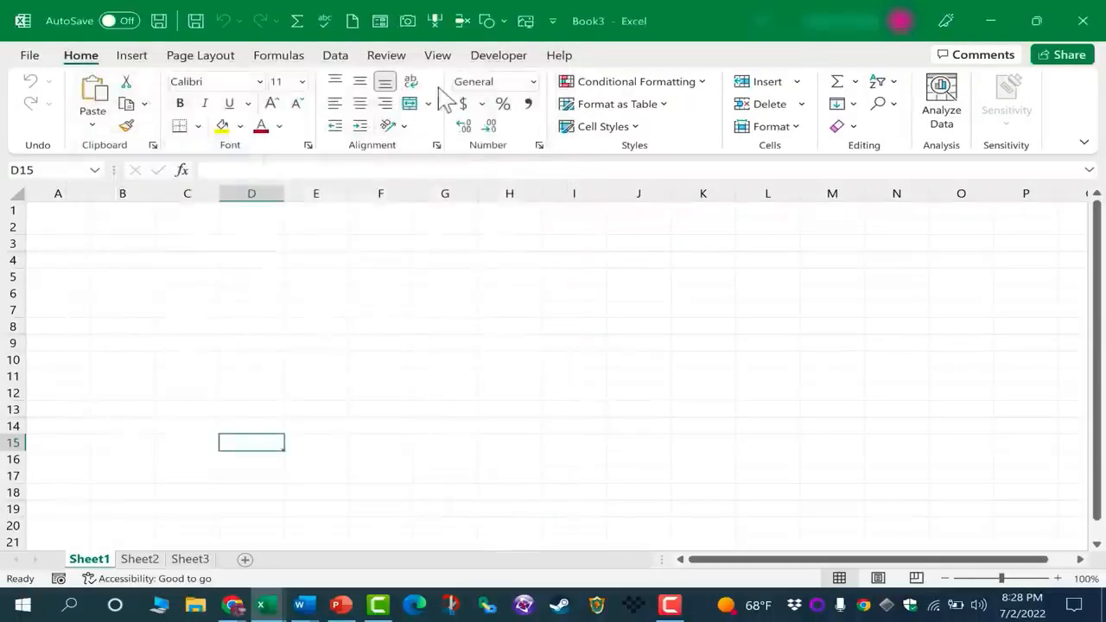
left_click(134, 57)
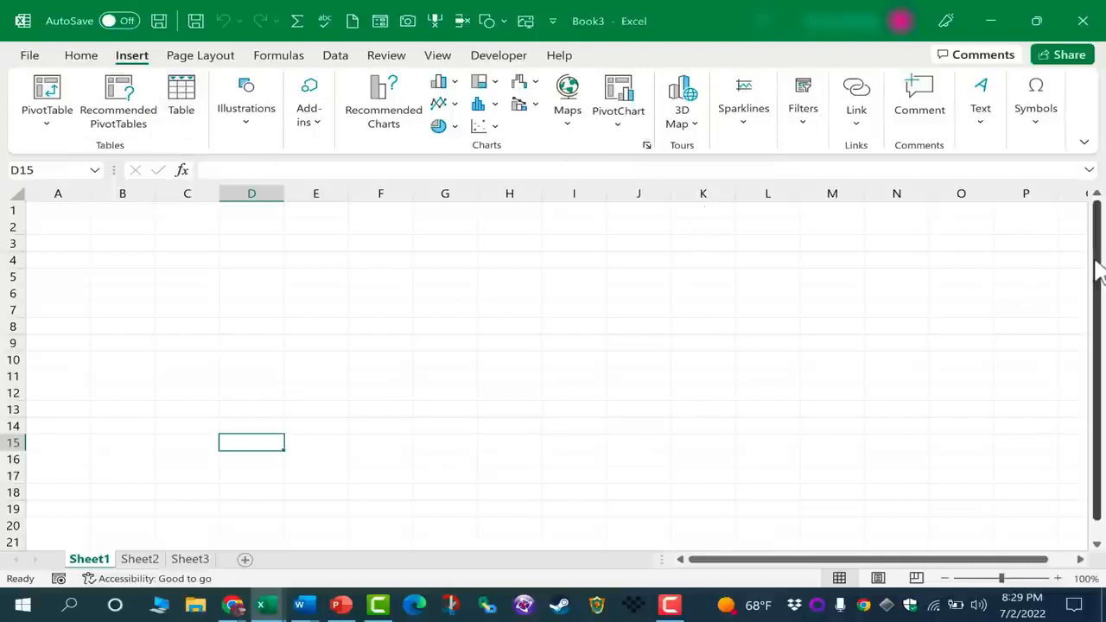
Scroll around the empty Sheet1 and use the zoom slider to shrink the cells
left_click_drag(1097, 272, 1103, 445)
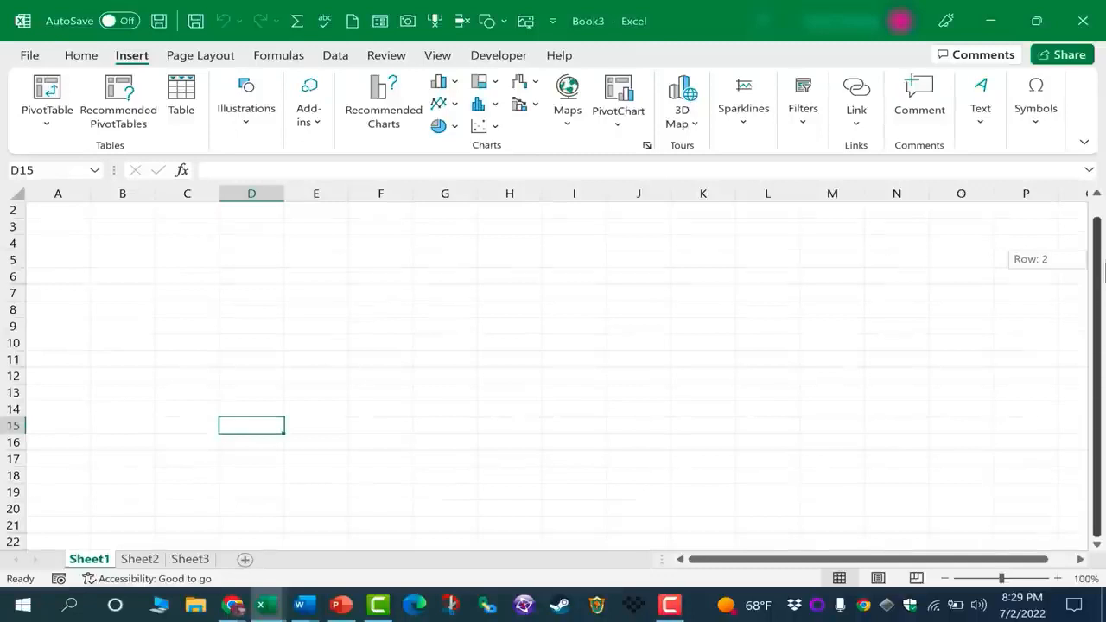
scroll(953, 422, "down", 6)
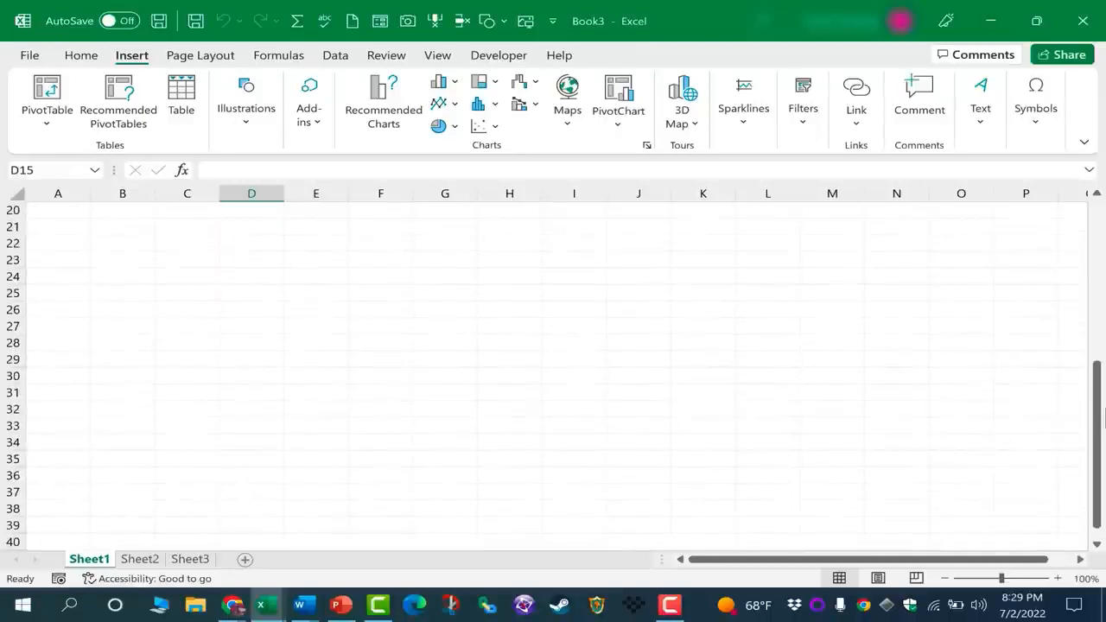
left_click_drag(1083, 405, 1090, 398)
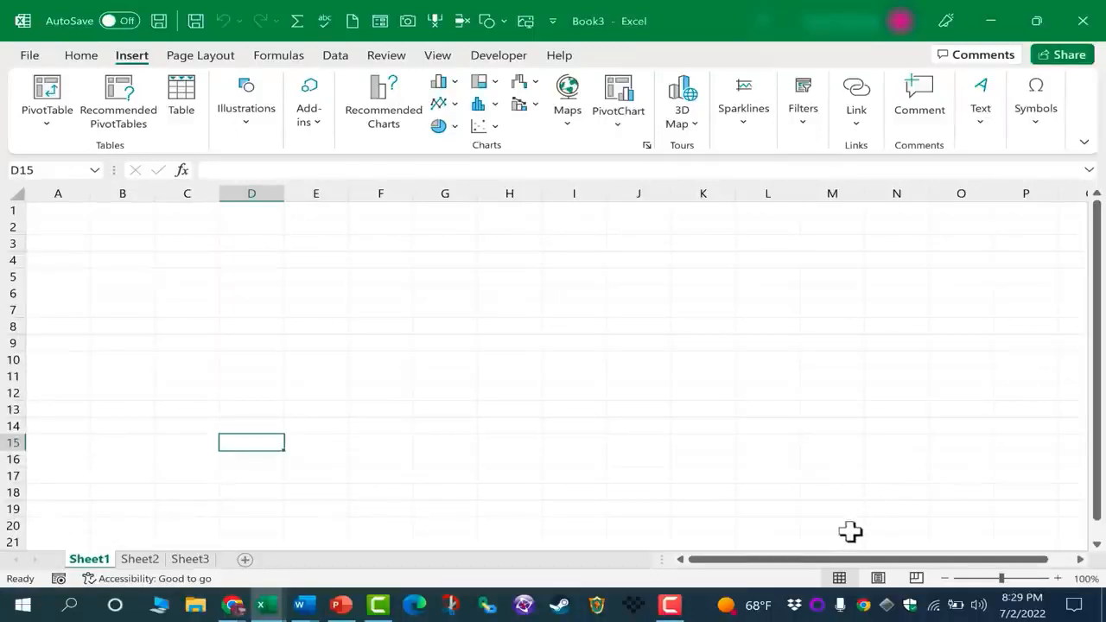
left_click_drag(952, 561, 783, 563)
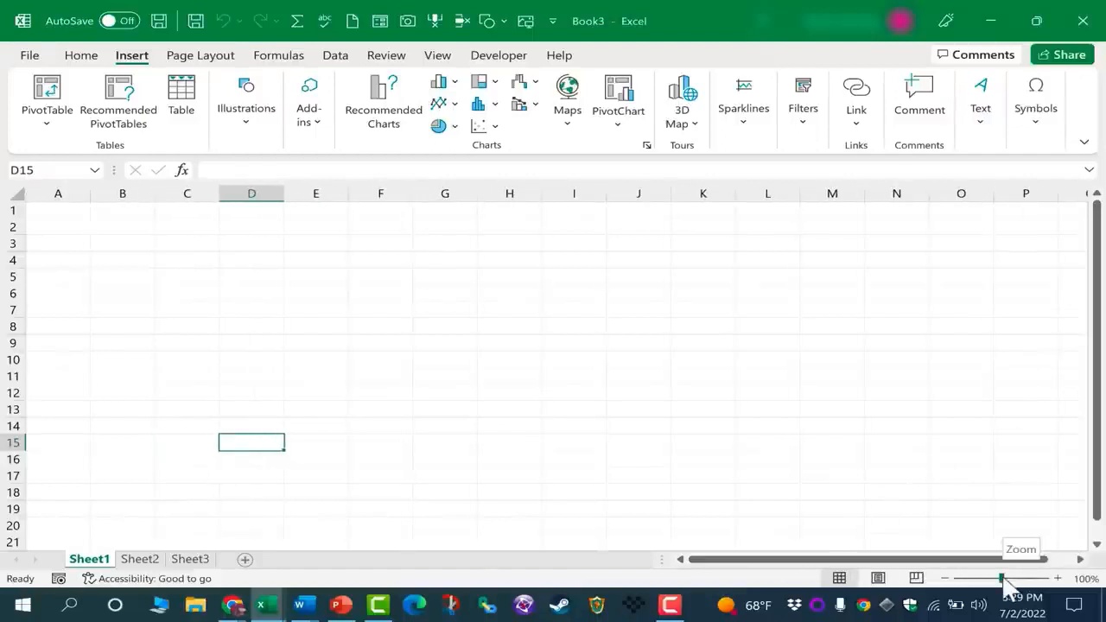
mouse_move(1008, 585)
left_mouse_down()
mouse_move(1026, 586)
mouse_move(968, 579)
mouse_move(1031, 580)
mouse_move(981, 578)
mouse_move(1002, 579)
left_mouse_up()
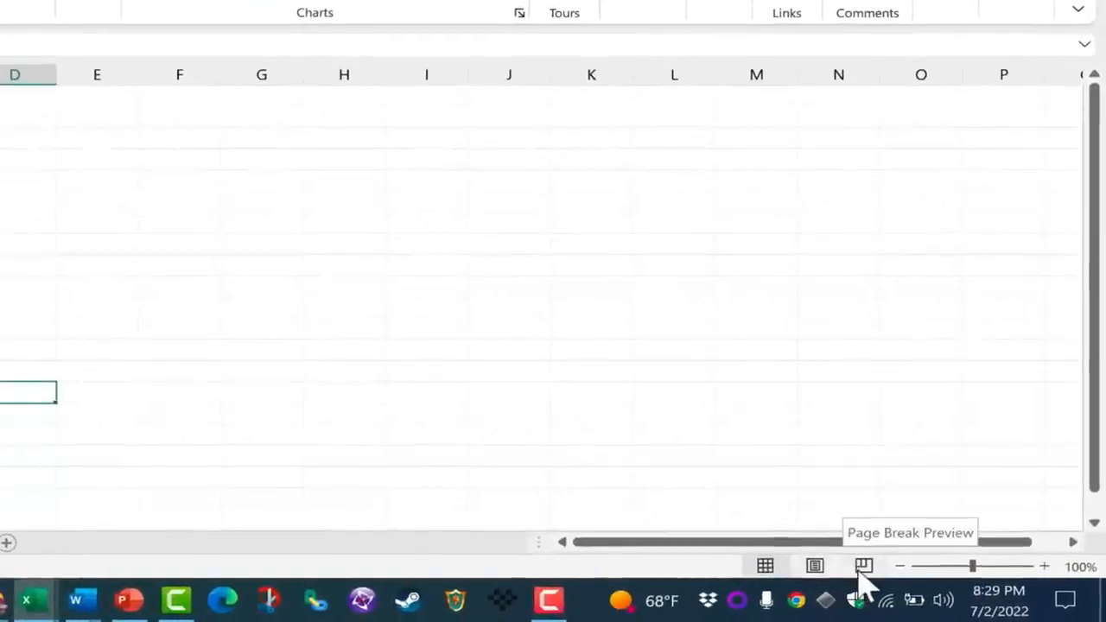
Preview the Page Break Preview and Page Layout views, then go back to Normal view
left_click(864, 566)
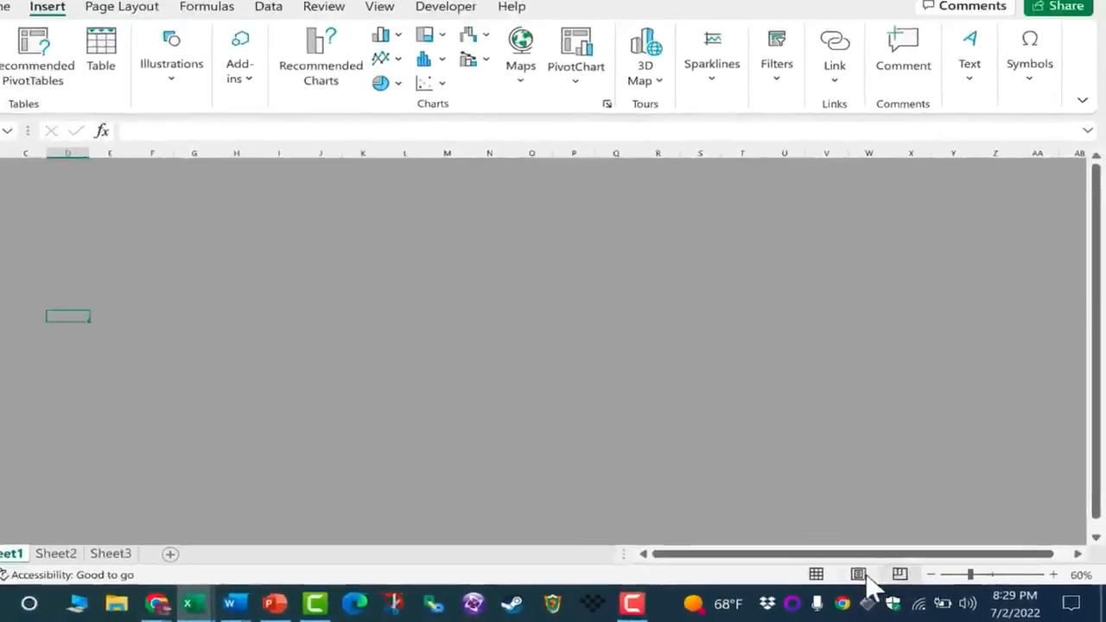
left_click(815, 567)
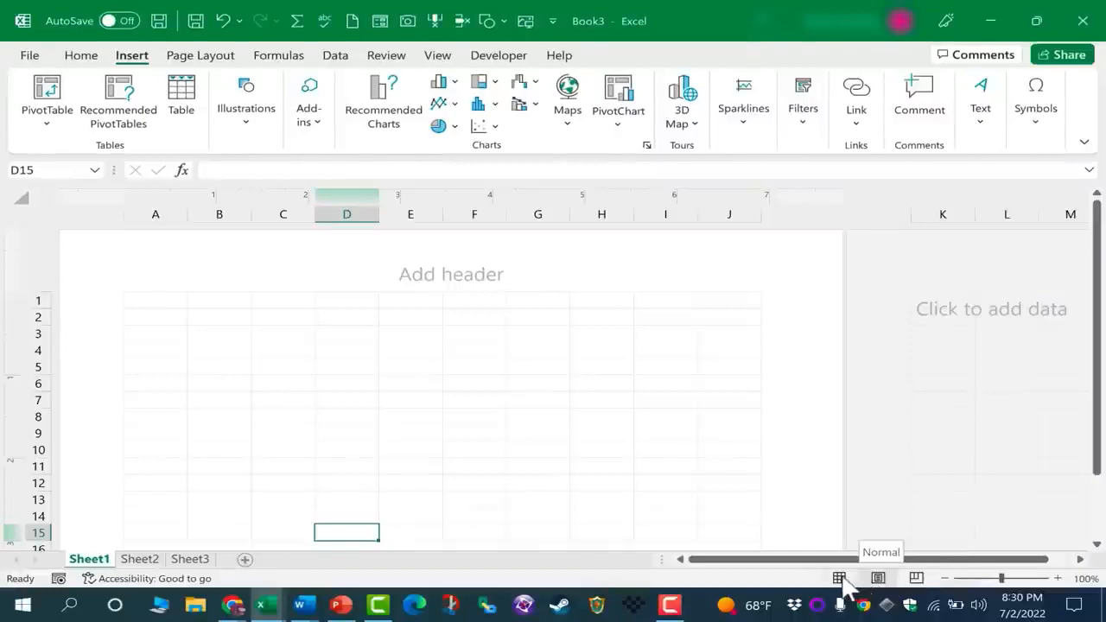
left_click(843, 580)
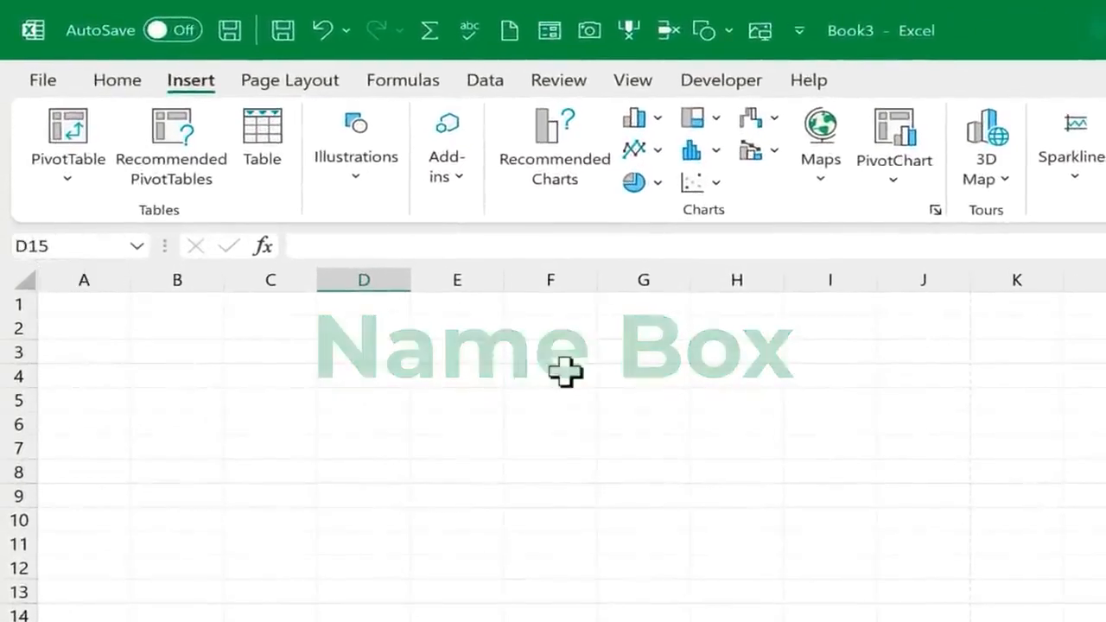
Select F4, move to E3 and click into the formula bar, then show the Home ribbon
left_click(566, 372)
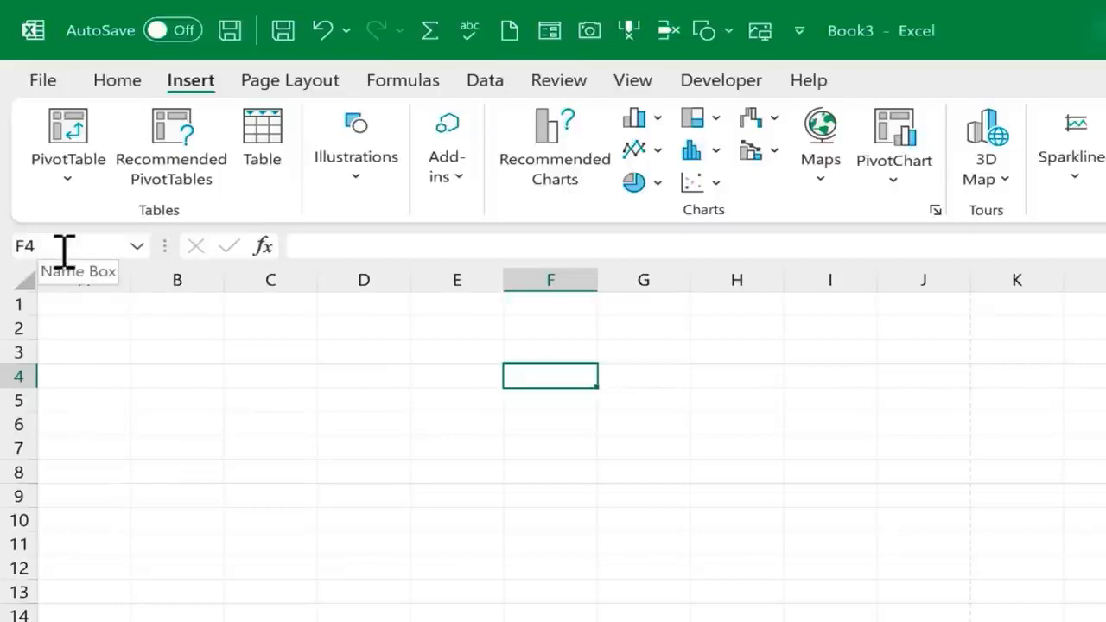
key("Up")
key("Left")
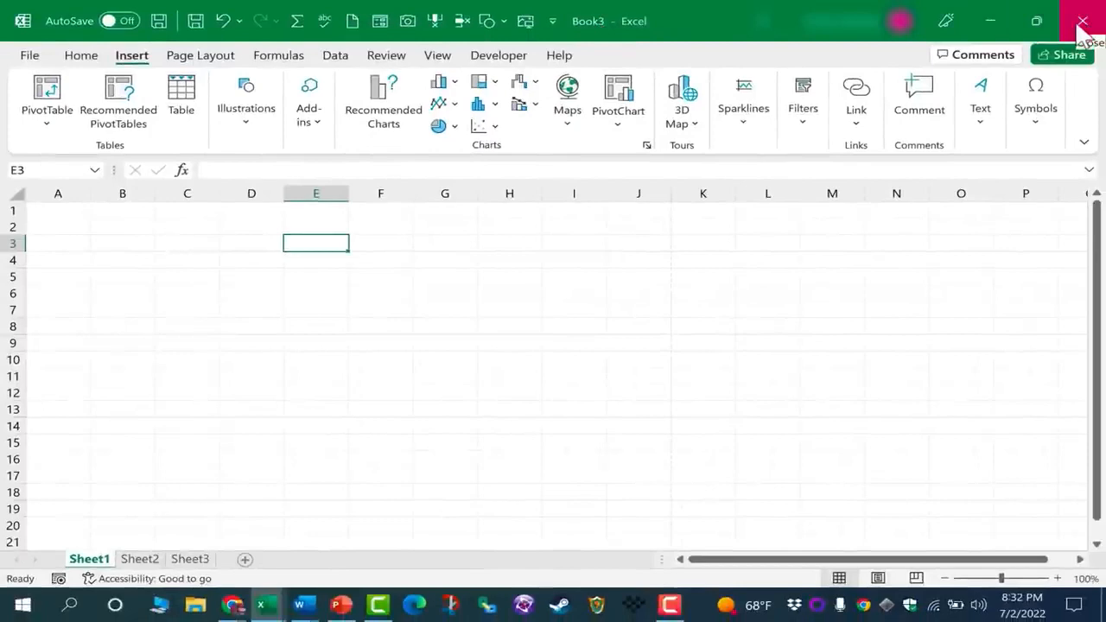
left_click(249, 173)
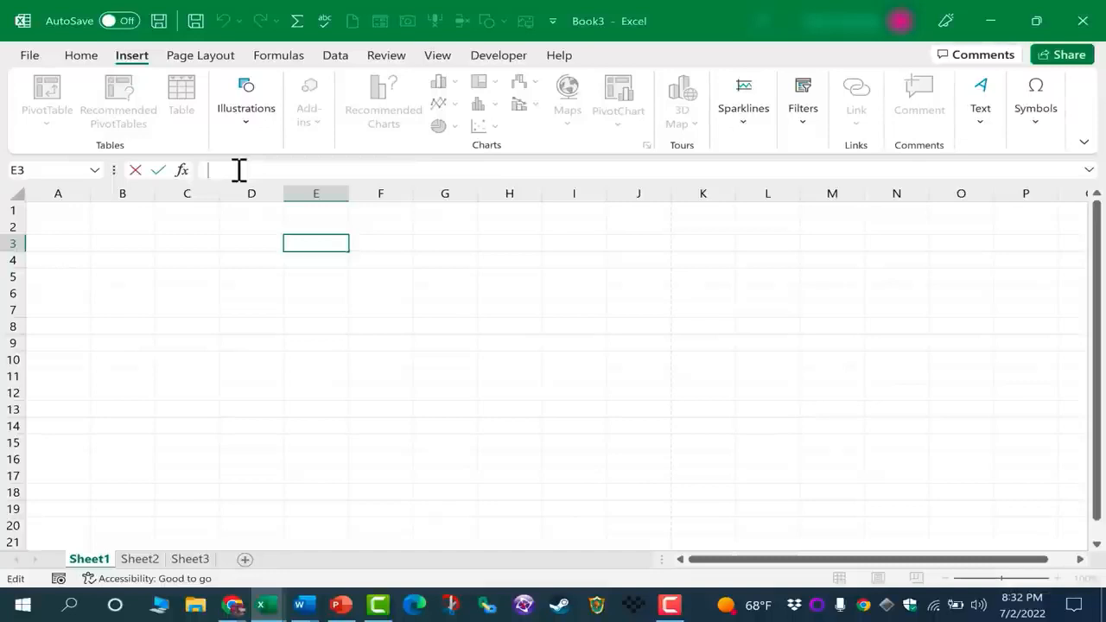
left_click(83, 57)
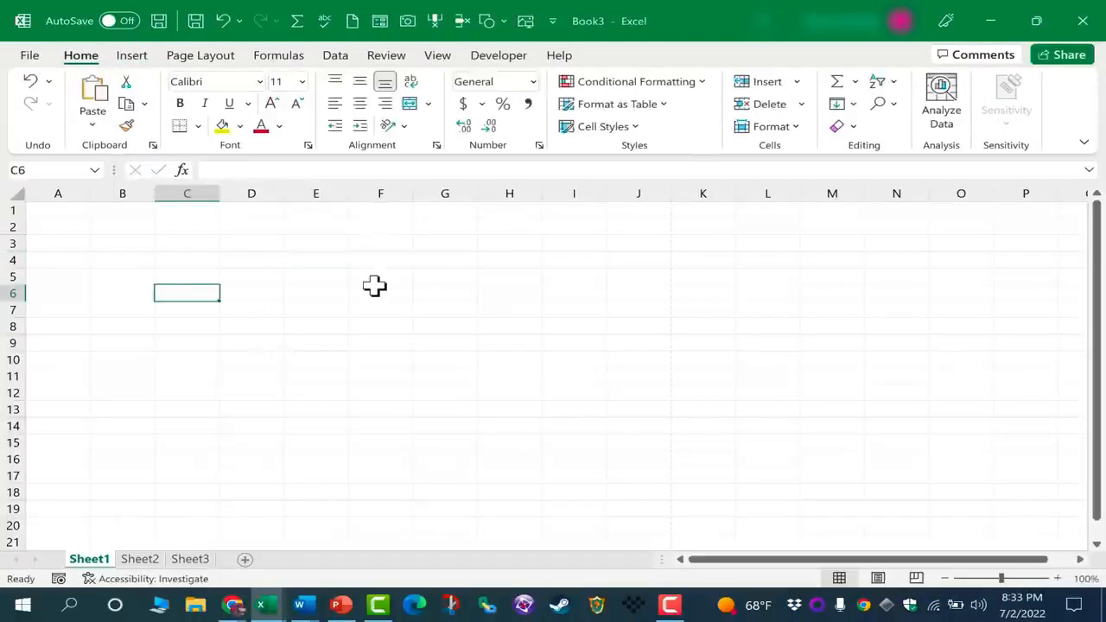
Save the workbook to Documents as 'Excel for Beginners - Complete Course'
left_click(31, 57)
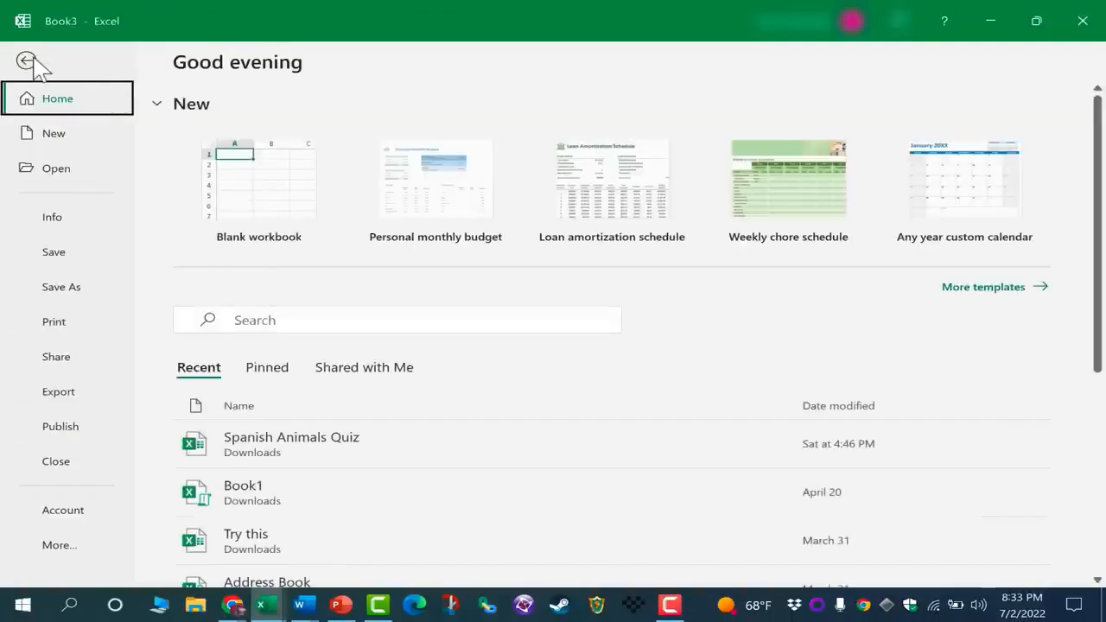
left_click(66, 287)
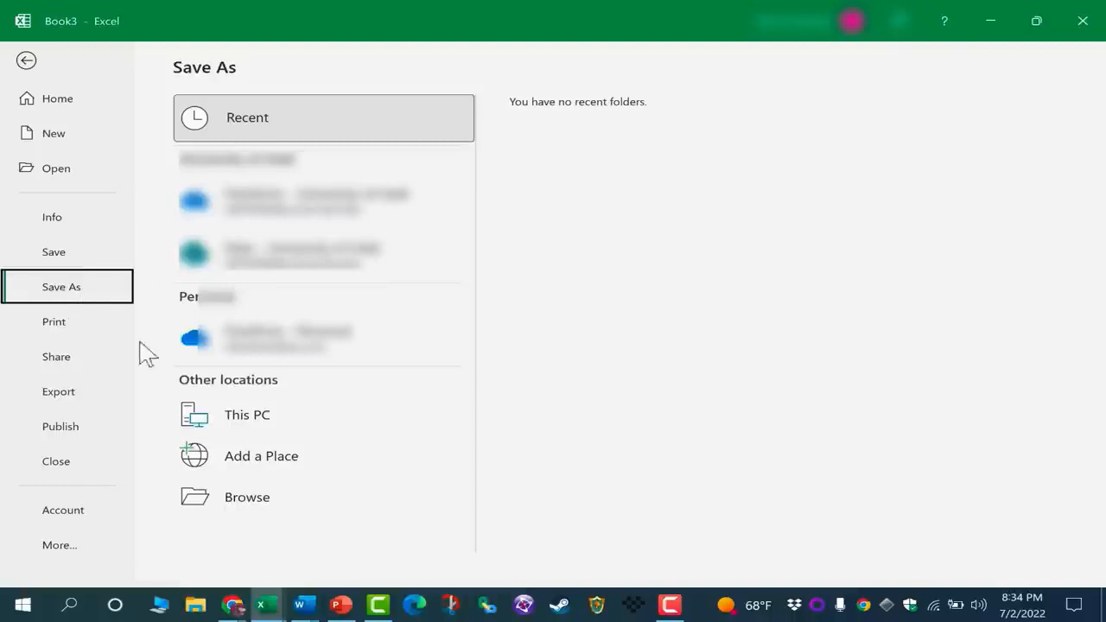
left_click(246, 506)
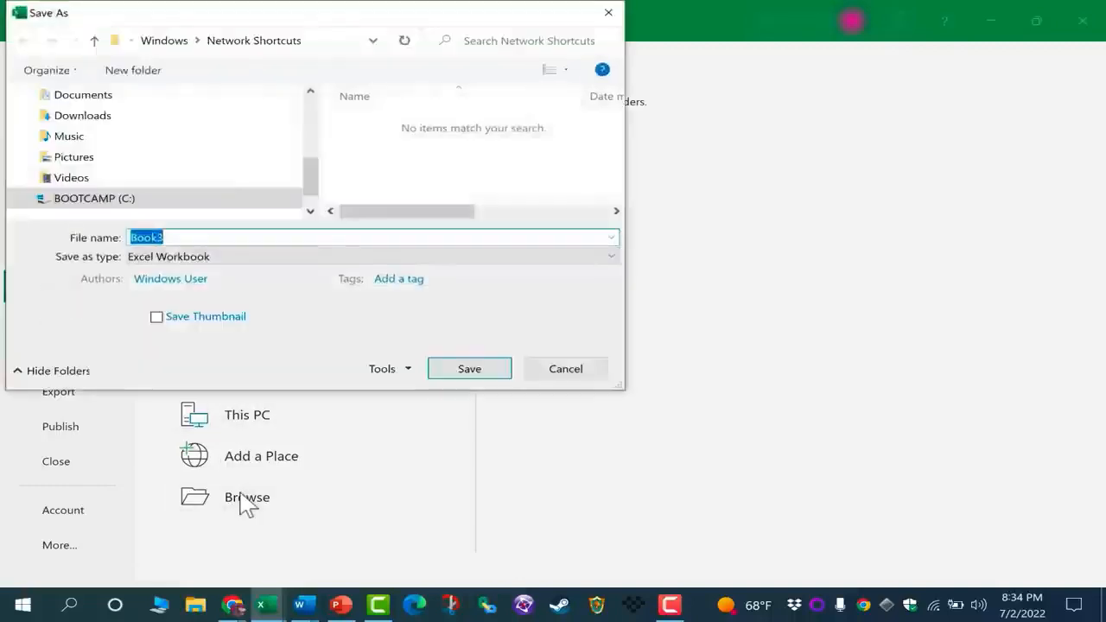
left_click(80, 101)
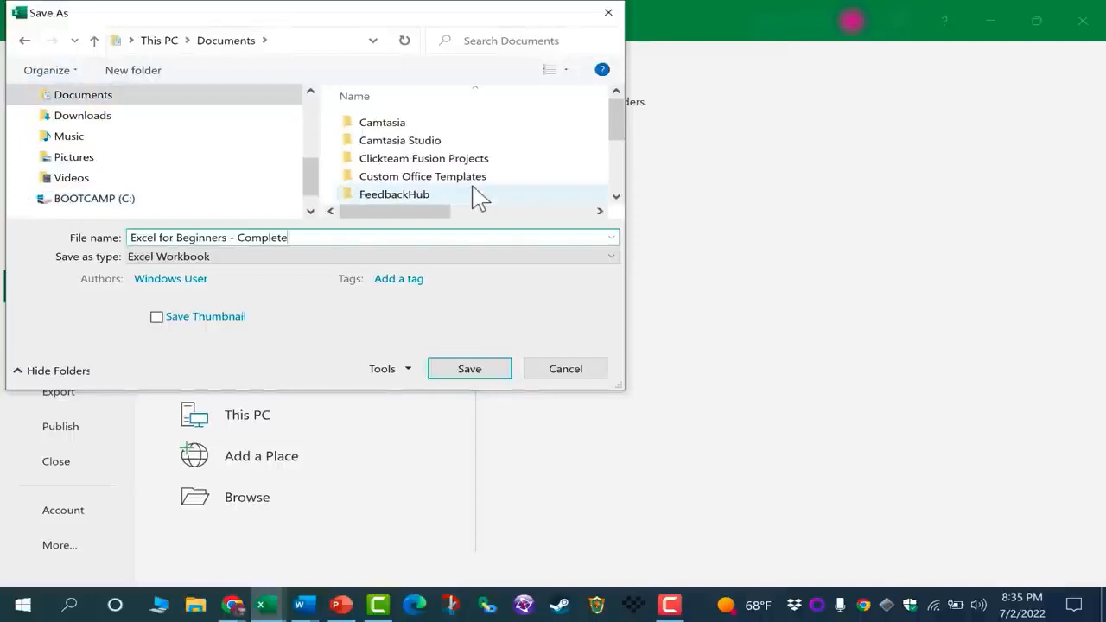
type("Course")
left_click(484, 377)
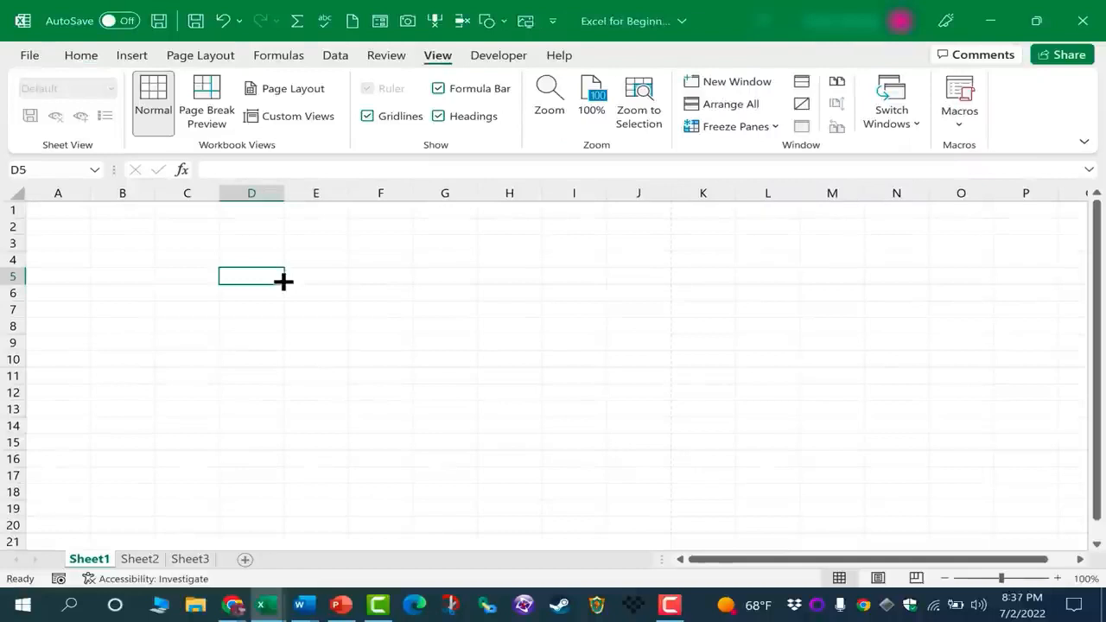
left_click(322, 294)
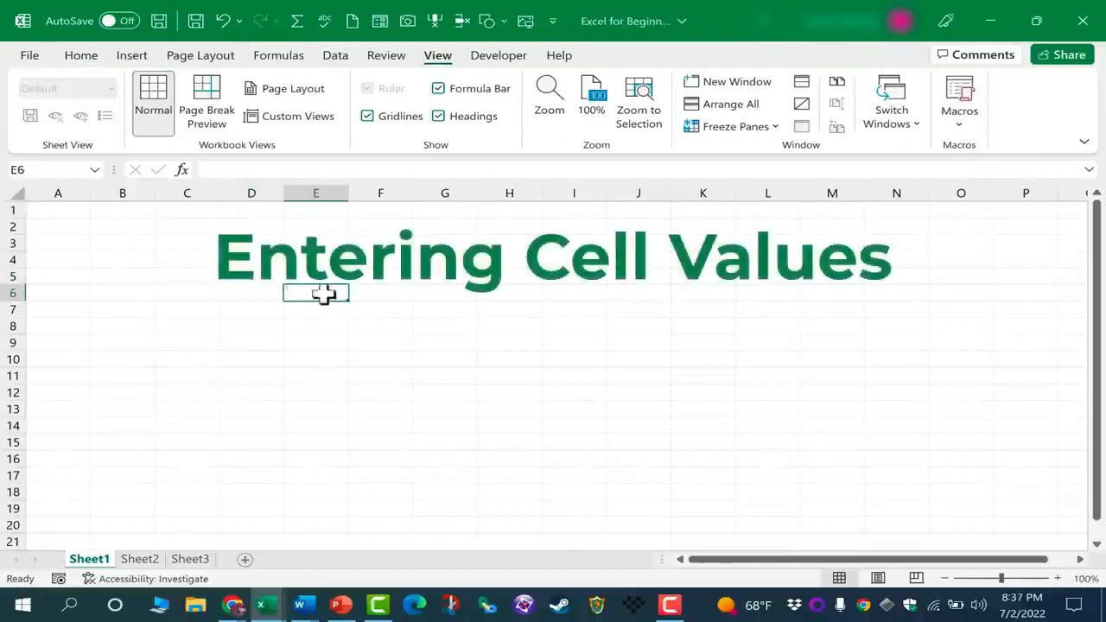
left_click(453, 359)
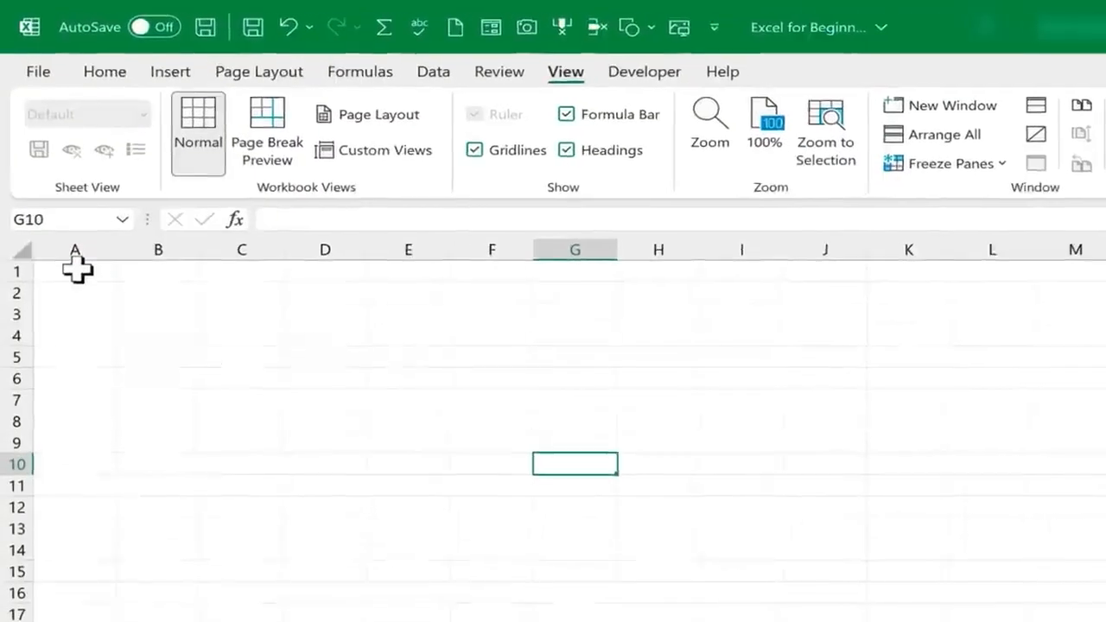
left_click(77, 271)
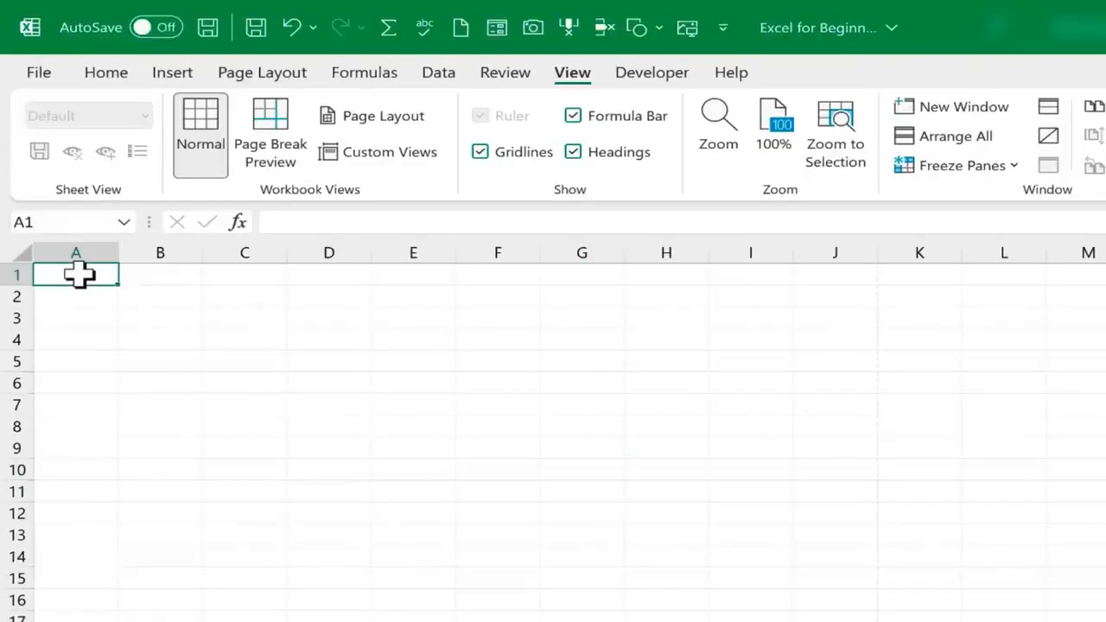
Enter the values 1, 2, 3 and 4 down cells A1 through A4
type("1")
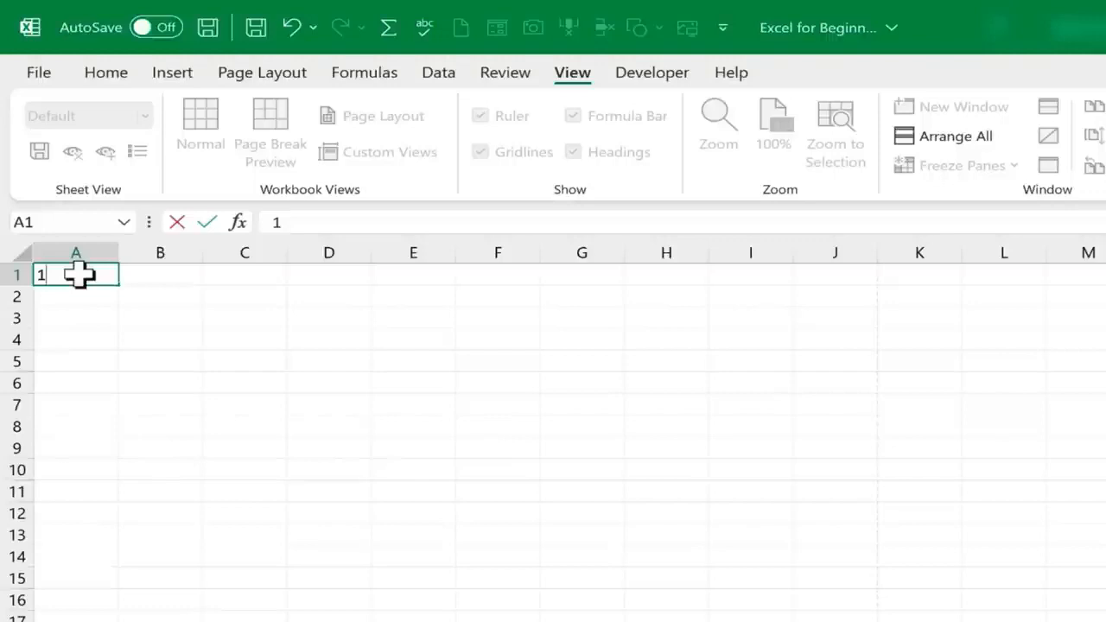
key("Return")
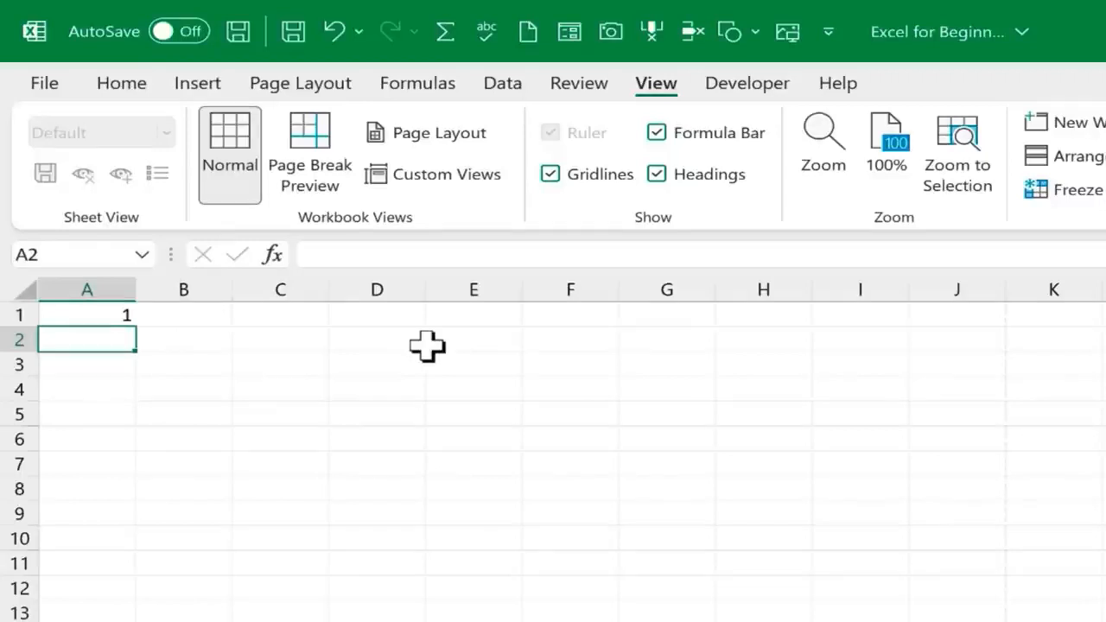
type("2")
key("Return")
type("3")
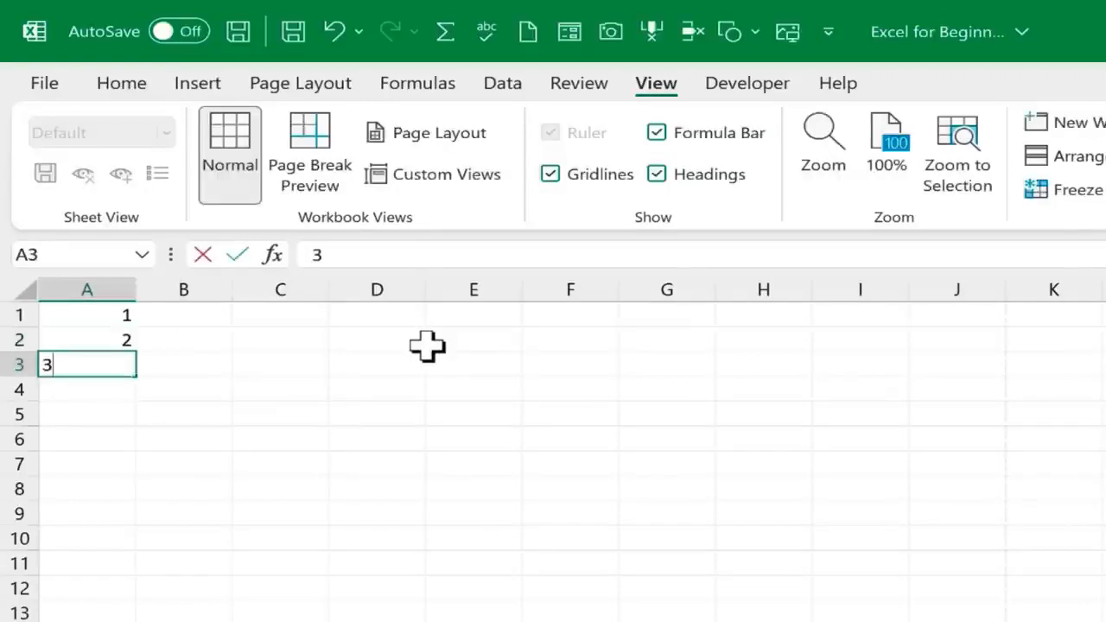
key("Return")
type("4")
key("Return")
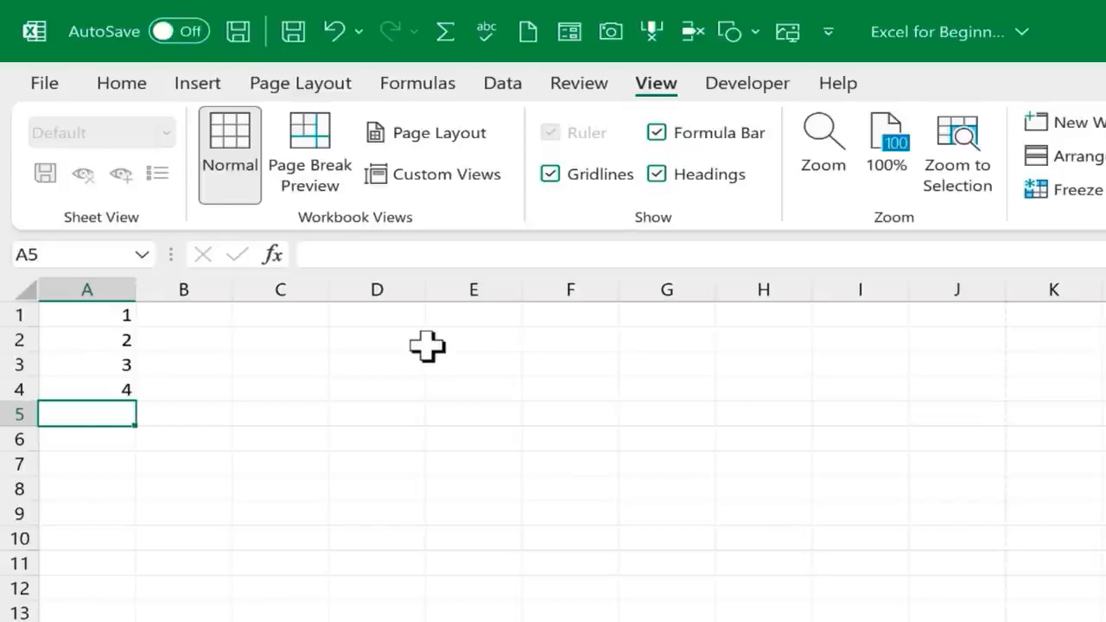
key("ctrl+z")
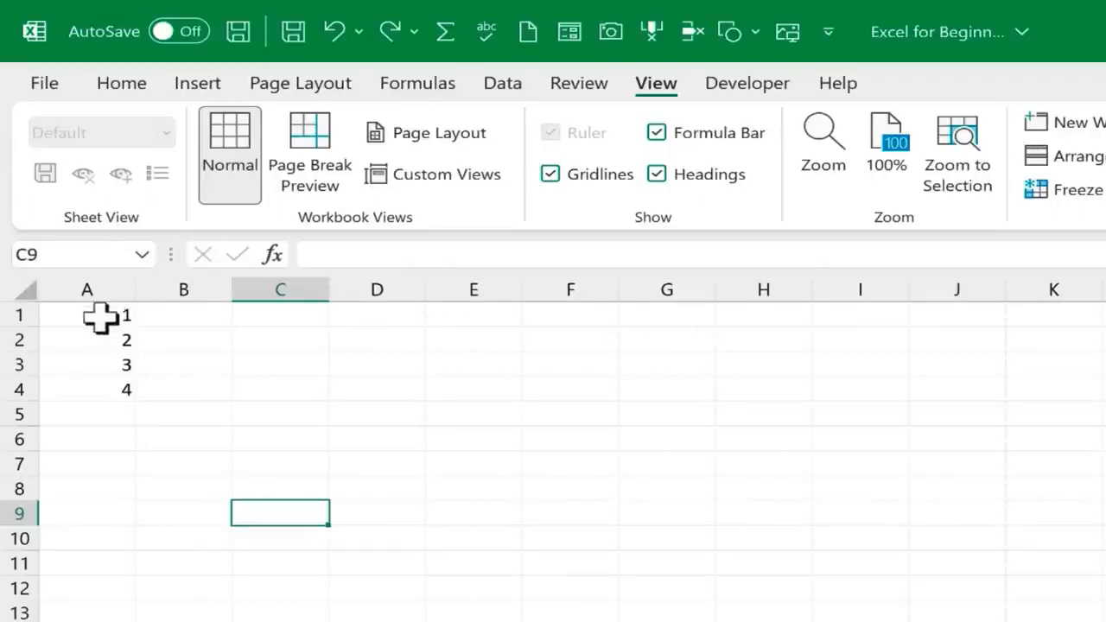
Select A1:A4 and drag the fill handle to continue the series to 70 in A70
left_click_drag(101, 318, 110, 389)
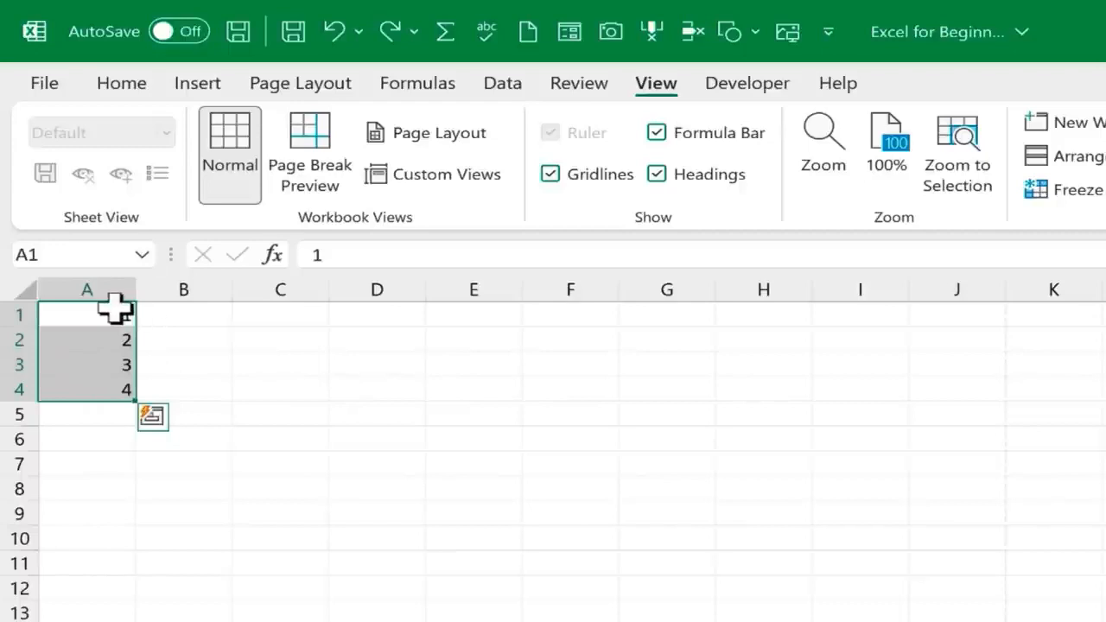
left_click(222, 398)
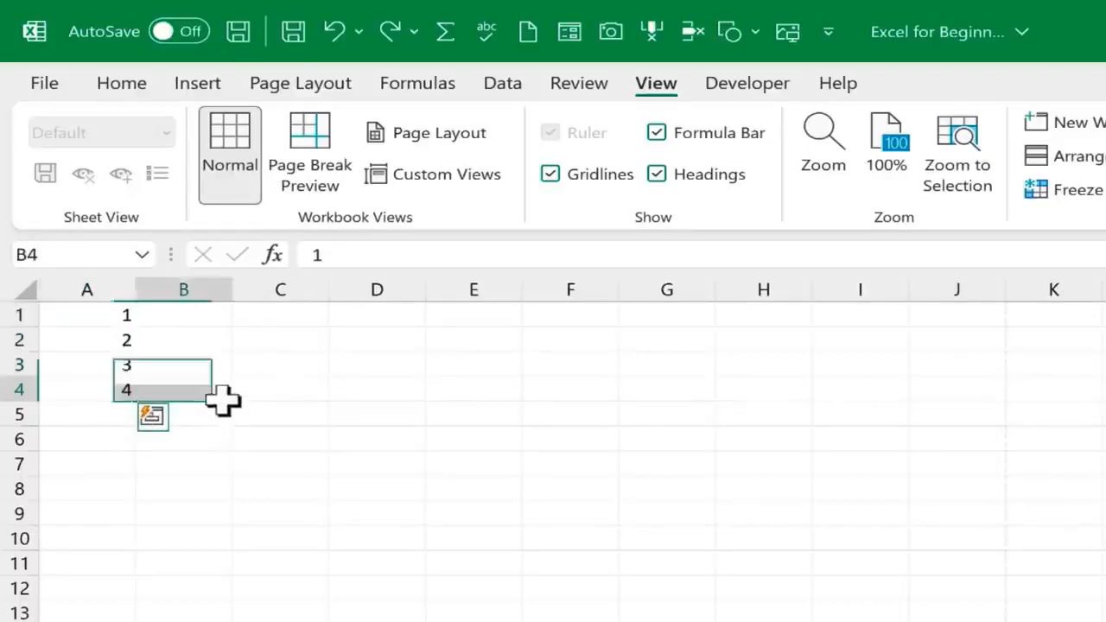
left_click(103, 318)
left_click_drag(104, 320, 112, 389)
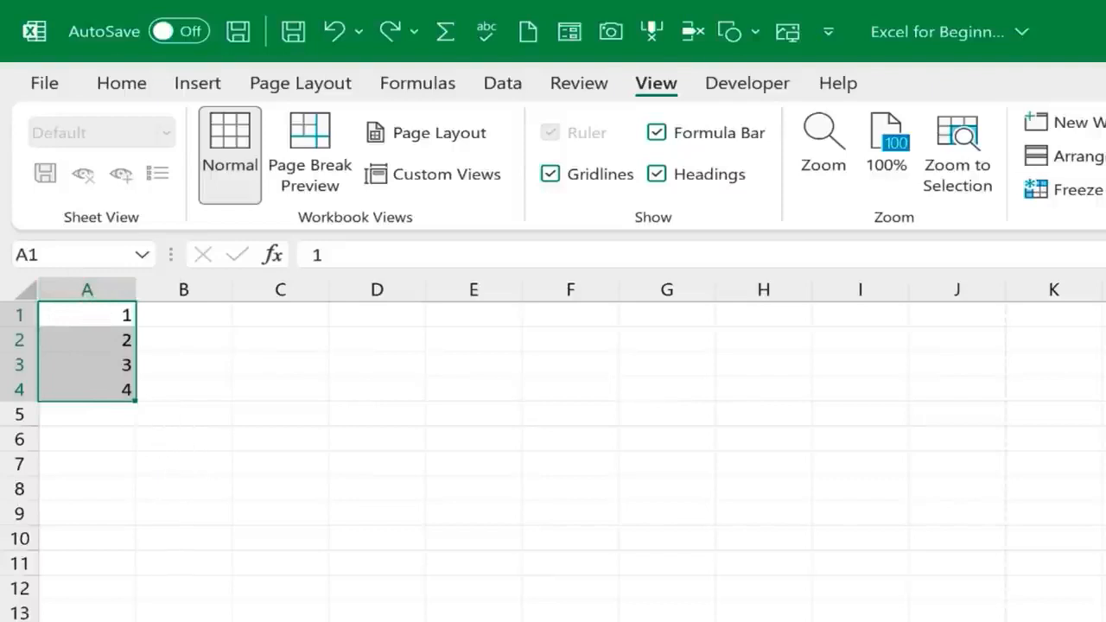
scroll(259, 532, "up", 5, "ctrl")
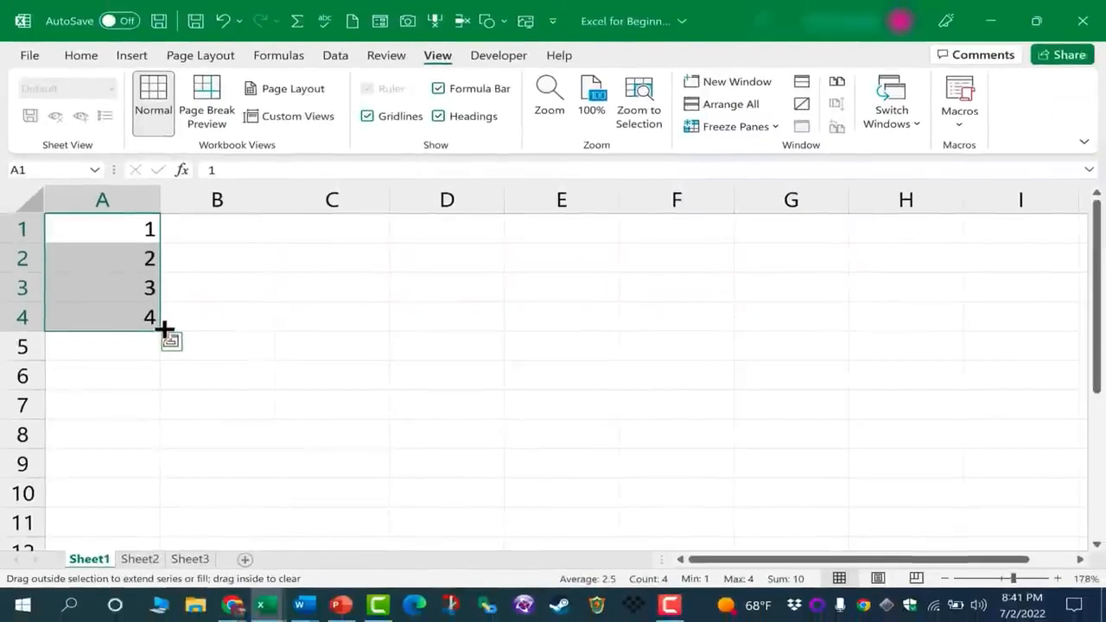
left_click_drag(164, 330, 159, 453)
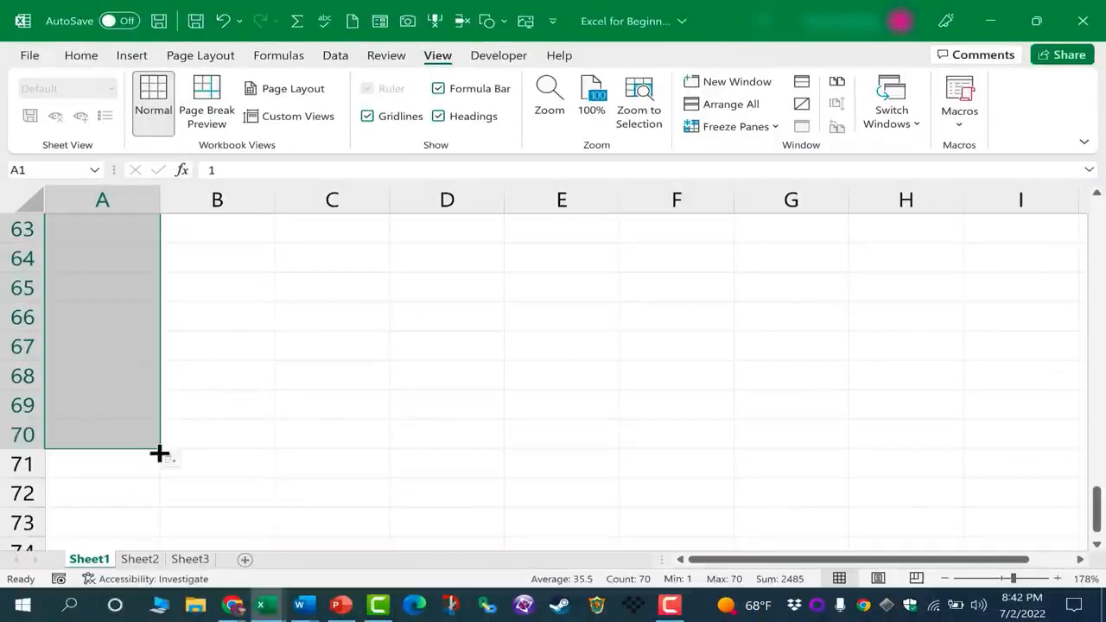
scroll(184, 429, "up", 3)
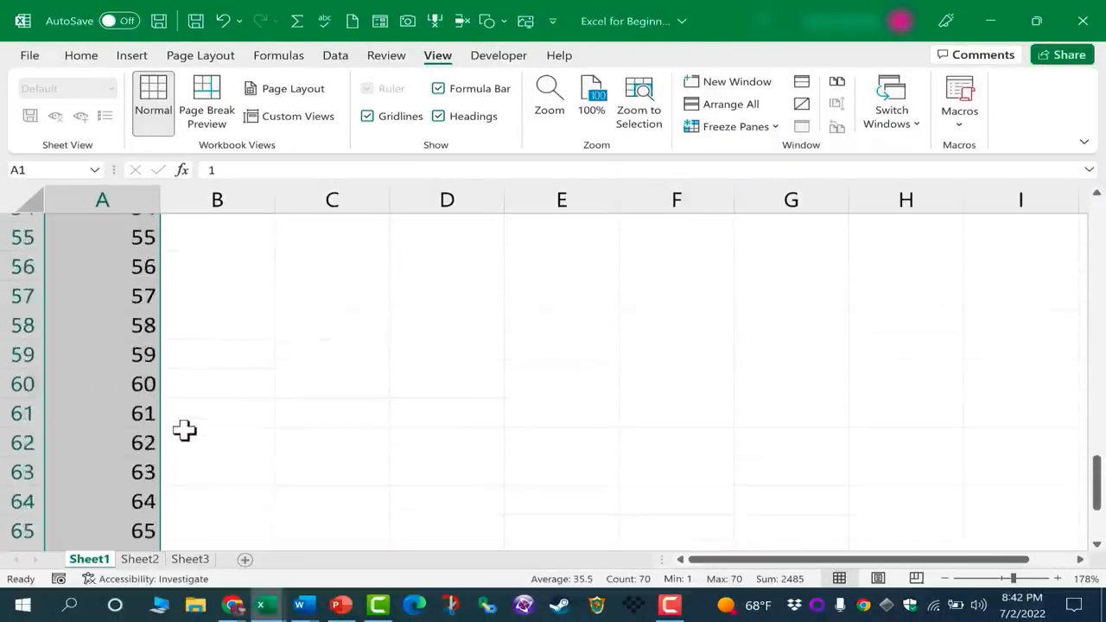
scroll(185, 429, "up", 18)
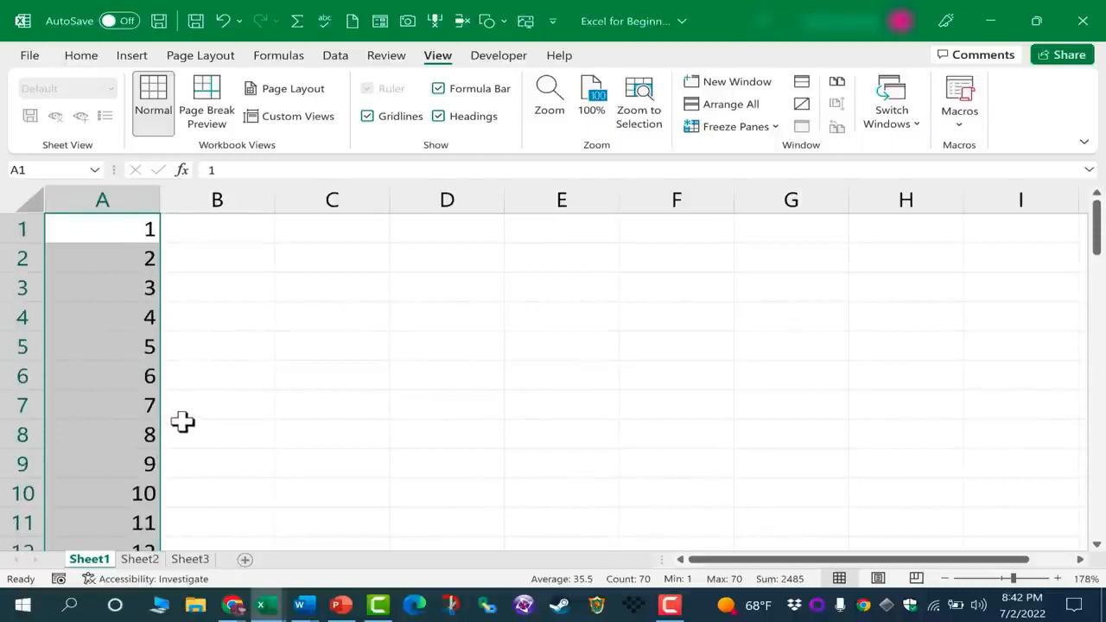
Type three employee first names into B1, B2 and B3, one per row
left_click(236, 227)
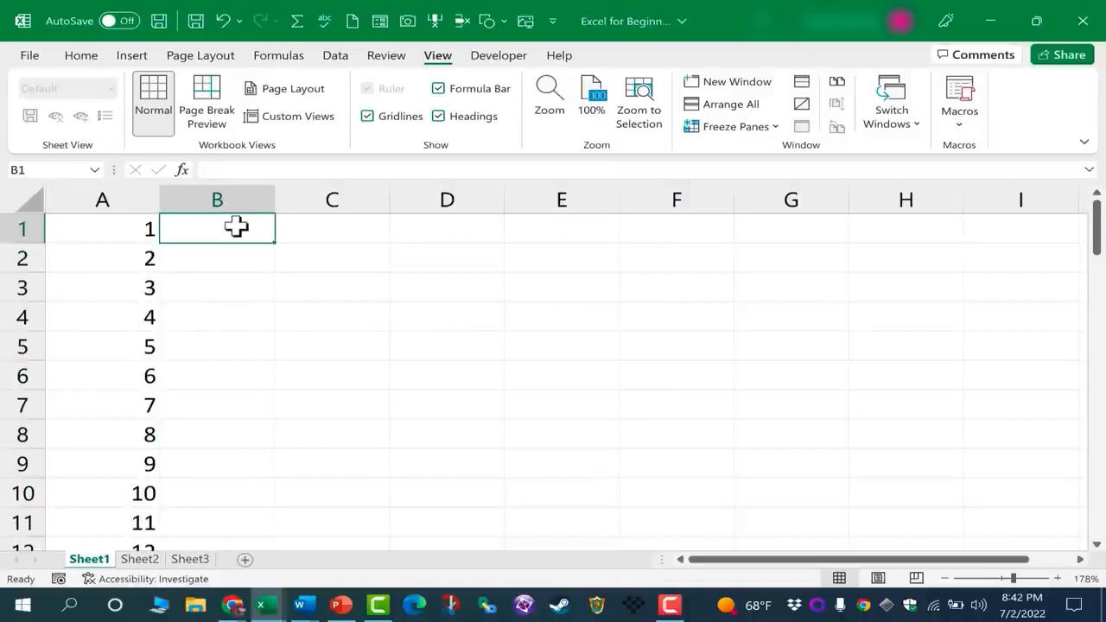
type("Julia")
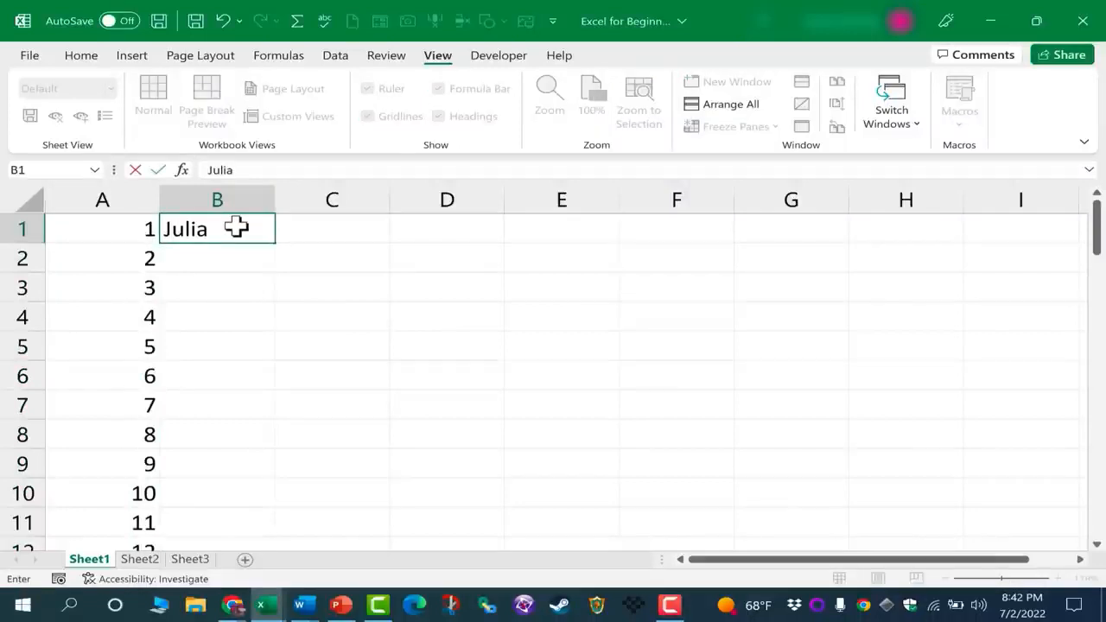
key("Return")
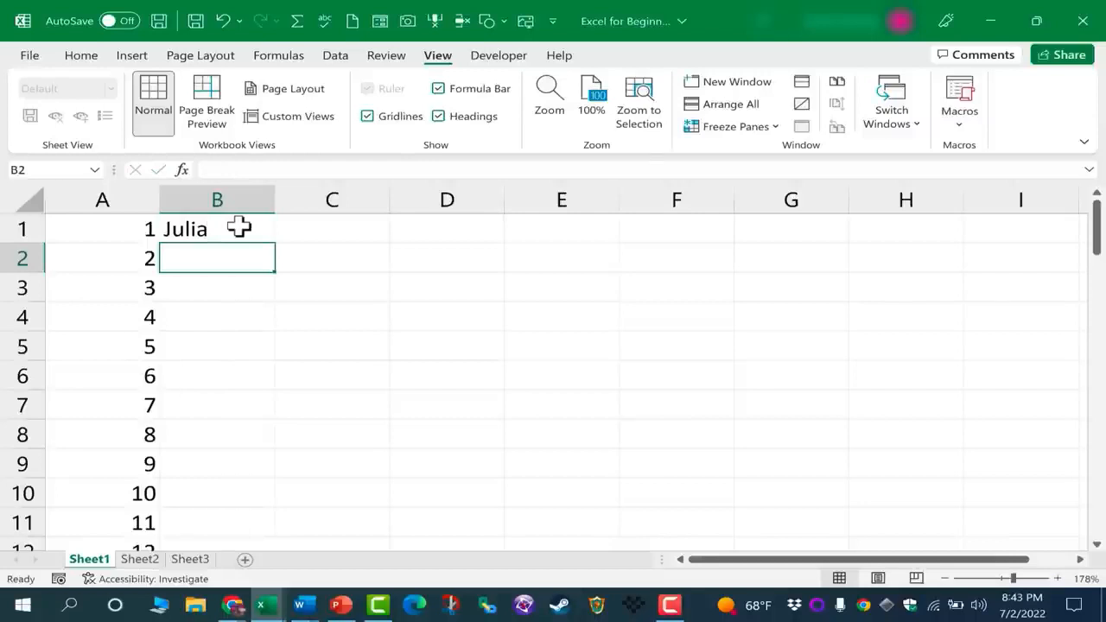
type("Jams")
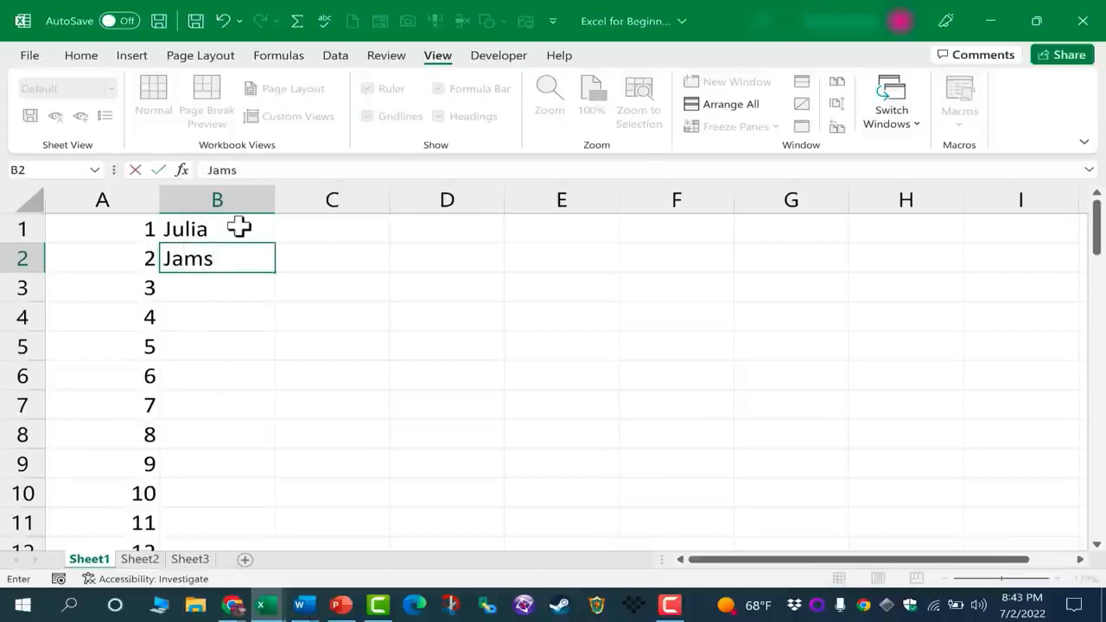
key("Return")
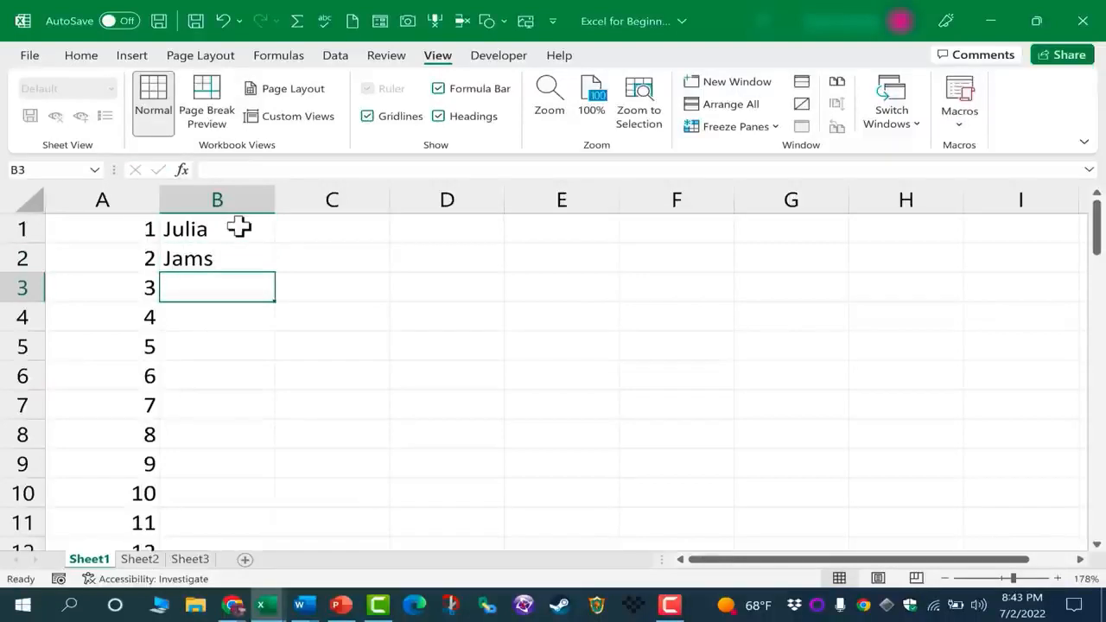
type("Amelia")
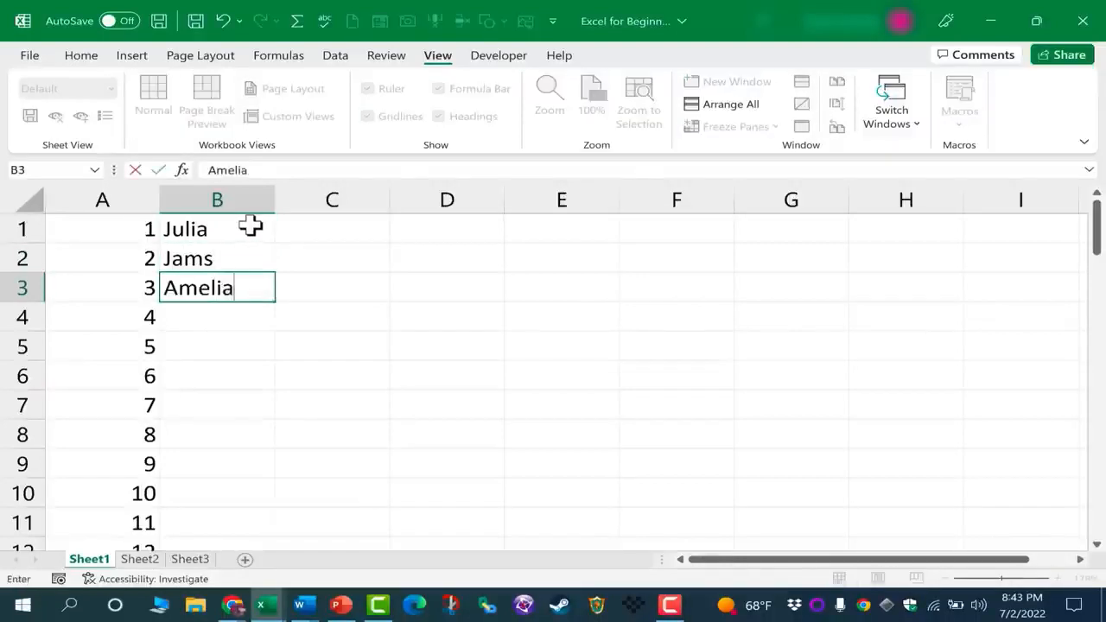
key("Return")
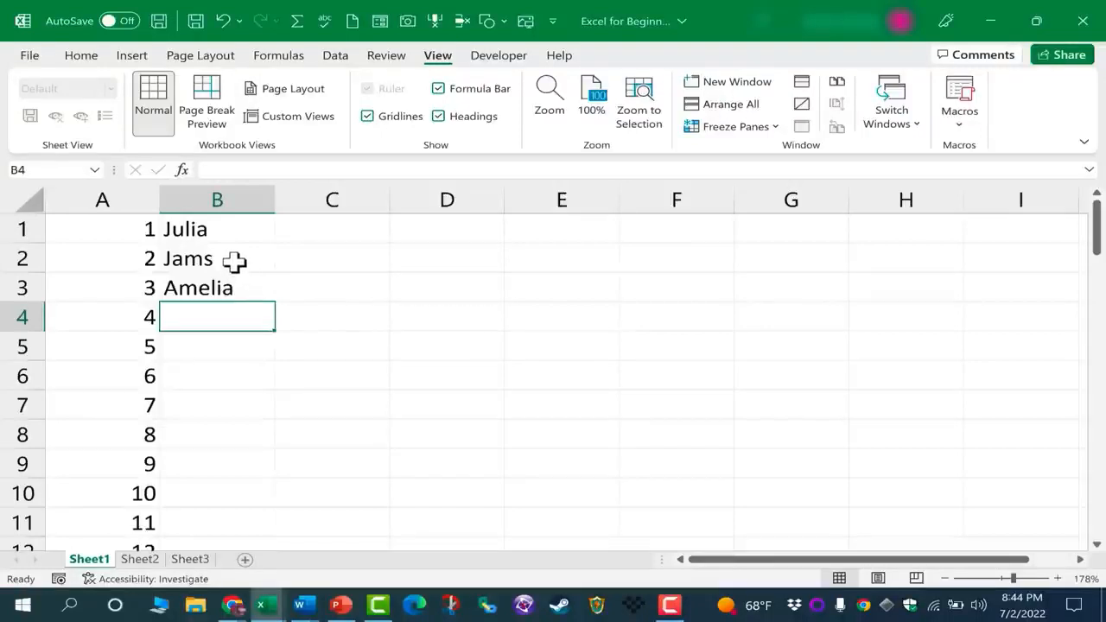
Start editing the misspelled name in B2, then cancel without changing it
left_click(234, 259)
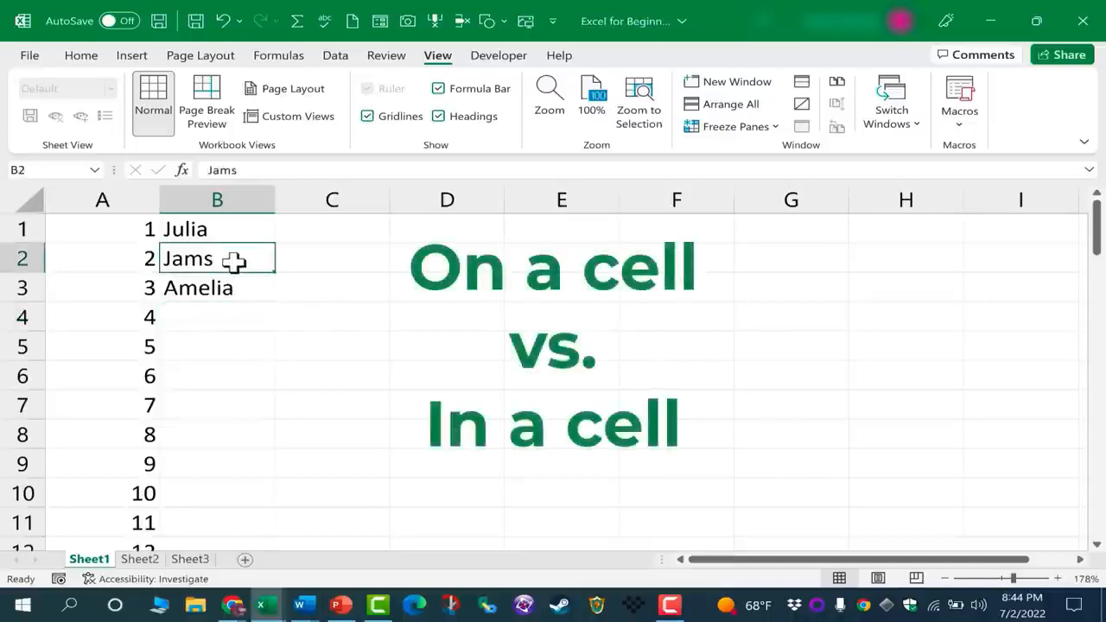
double_click(235, 261)
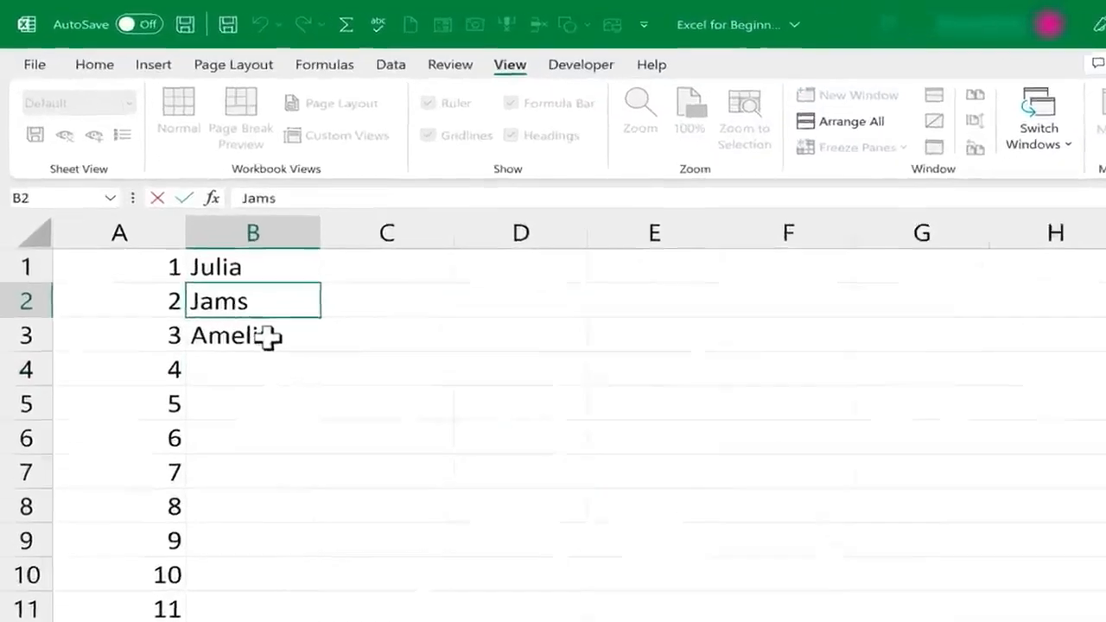
left_click(230, 288)
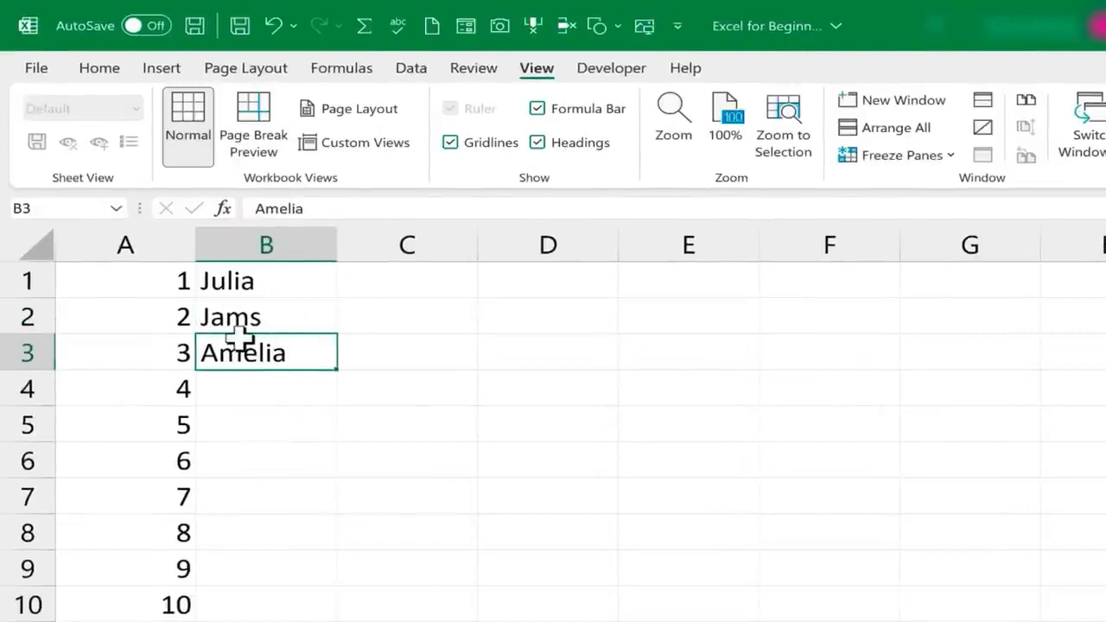
left_click(268, 314)
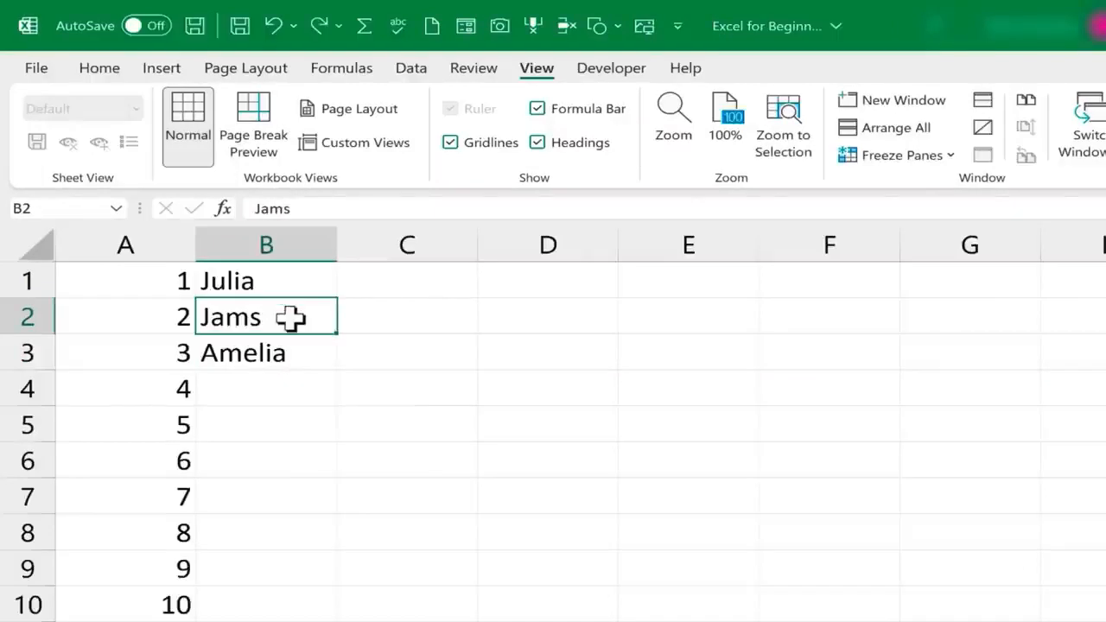
type("j")
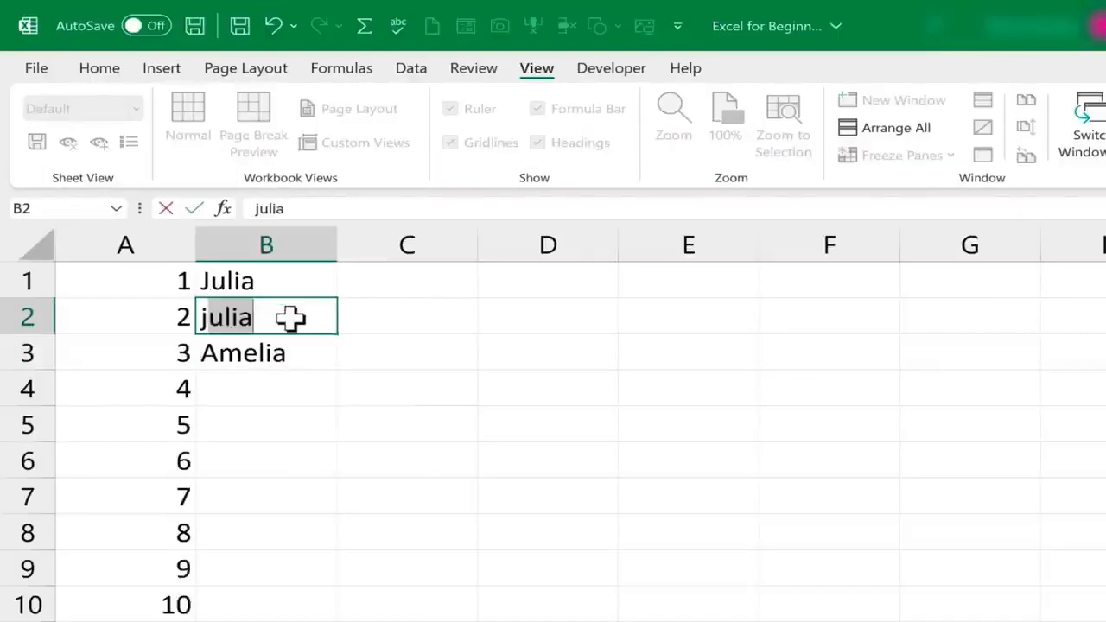
key("Escape")
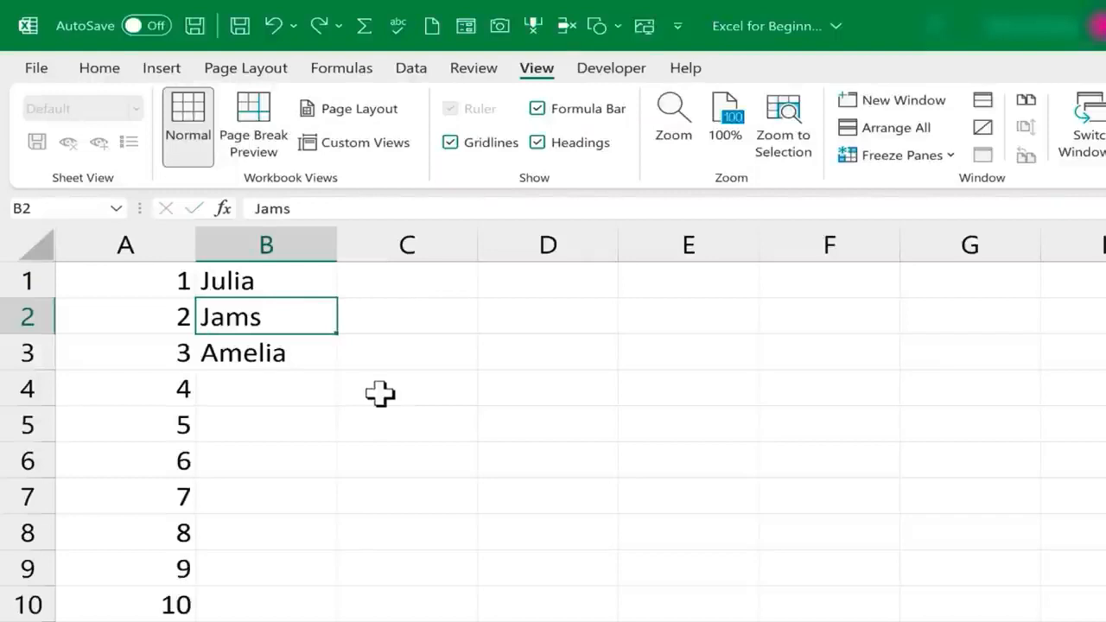
Insert the missing 'e' so B2 reads James, then begin typing Freddy in B4
left_click(281, 352)
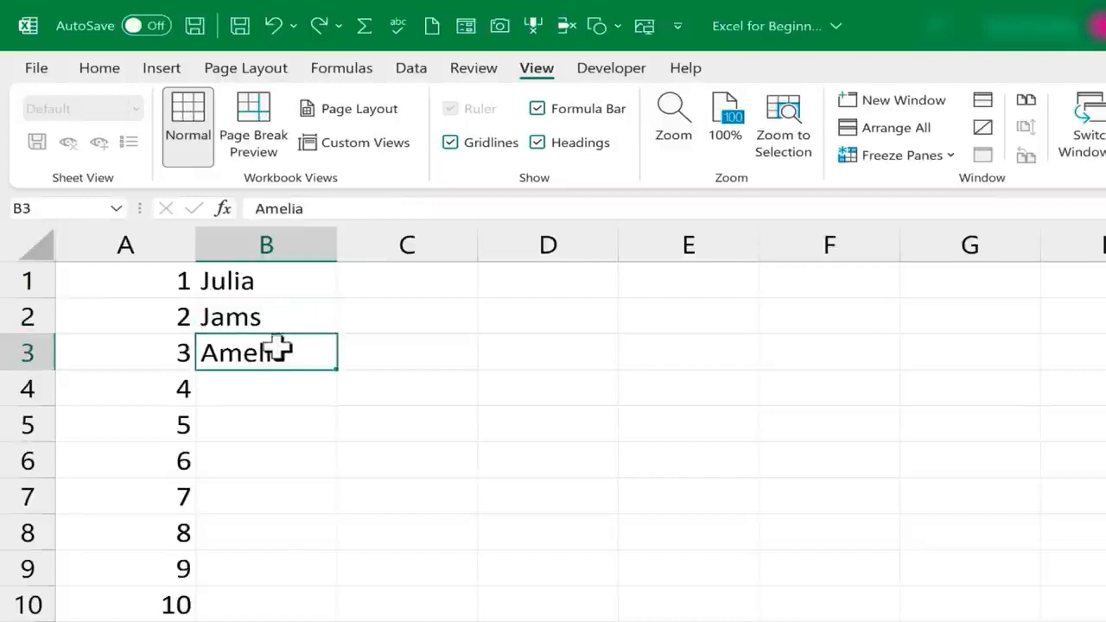
left_click(265, 316)
left_click(264, 347)
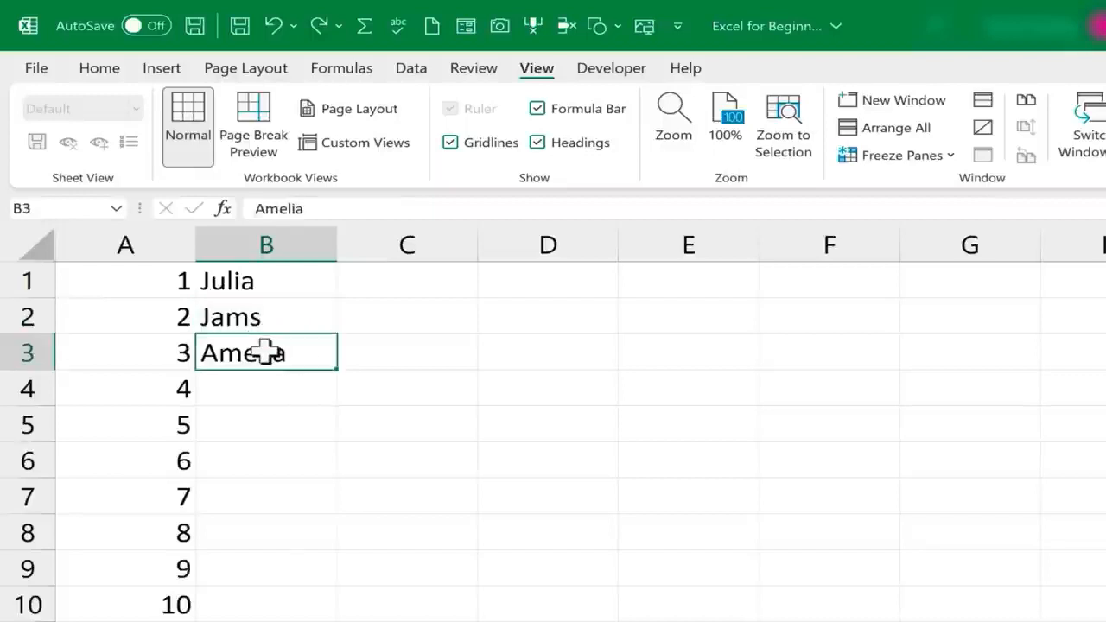
double_click(252, 317)
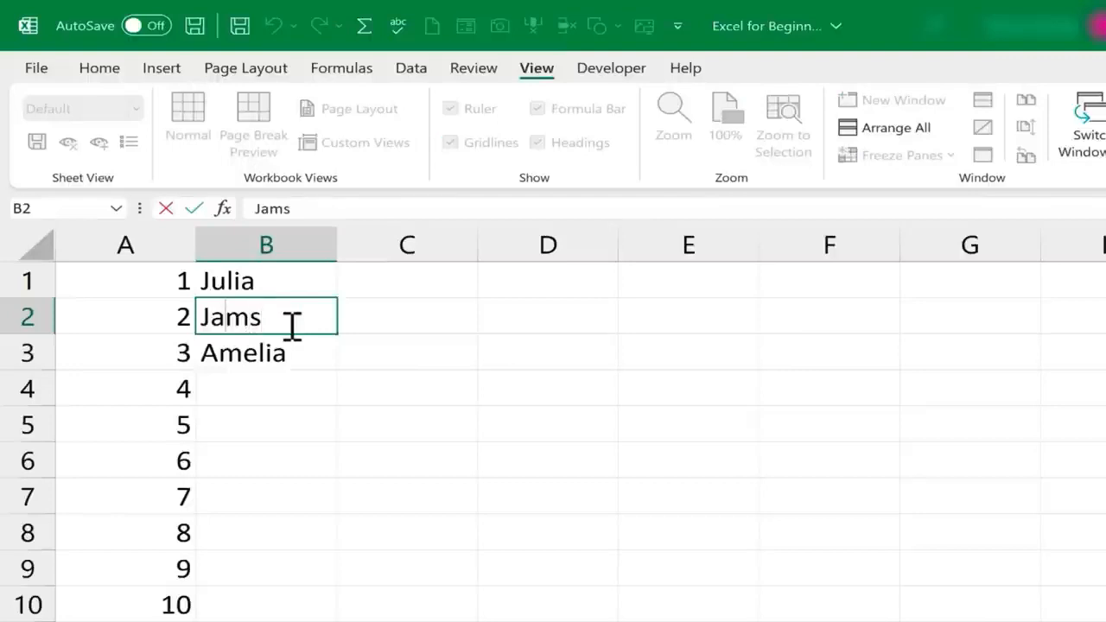
key("Right")
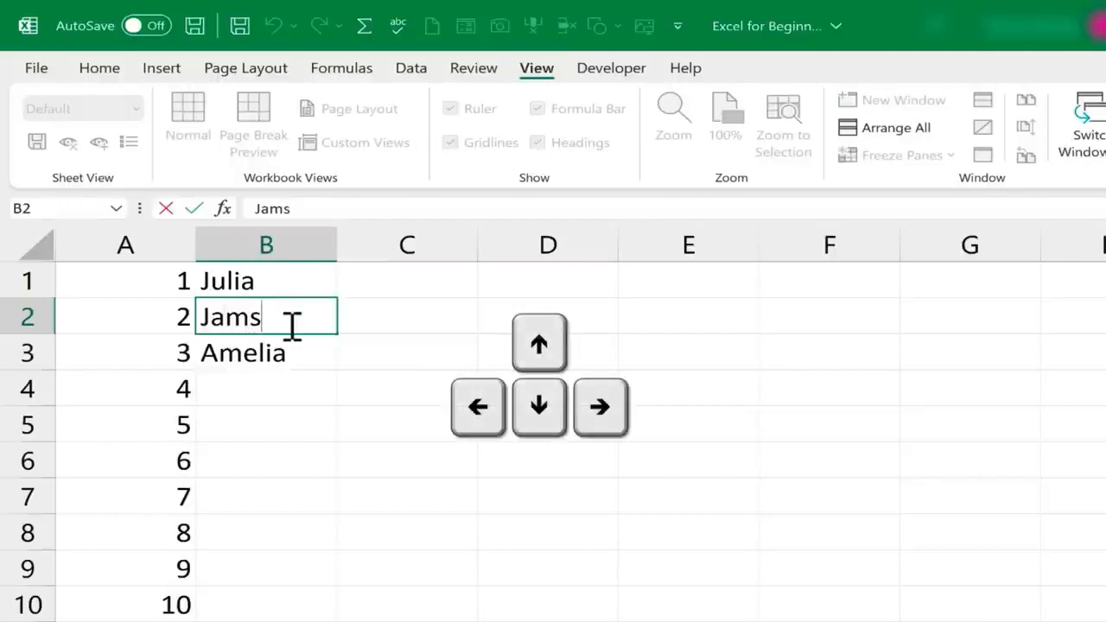
key("Left")
type("e")
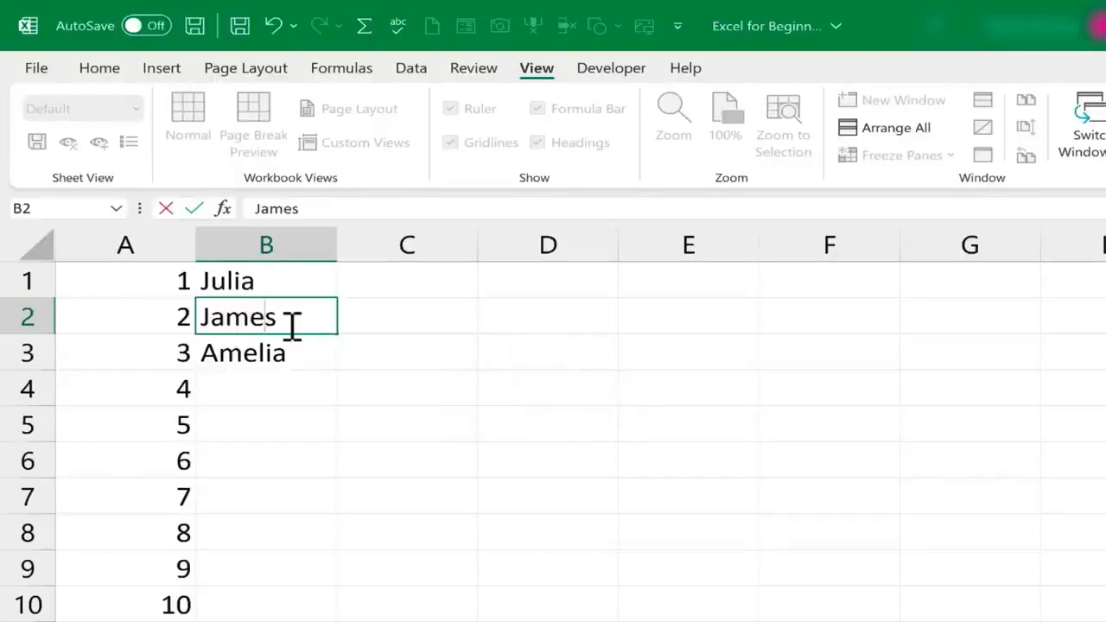
key("Return")
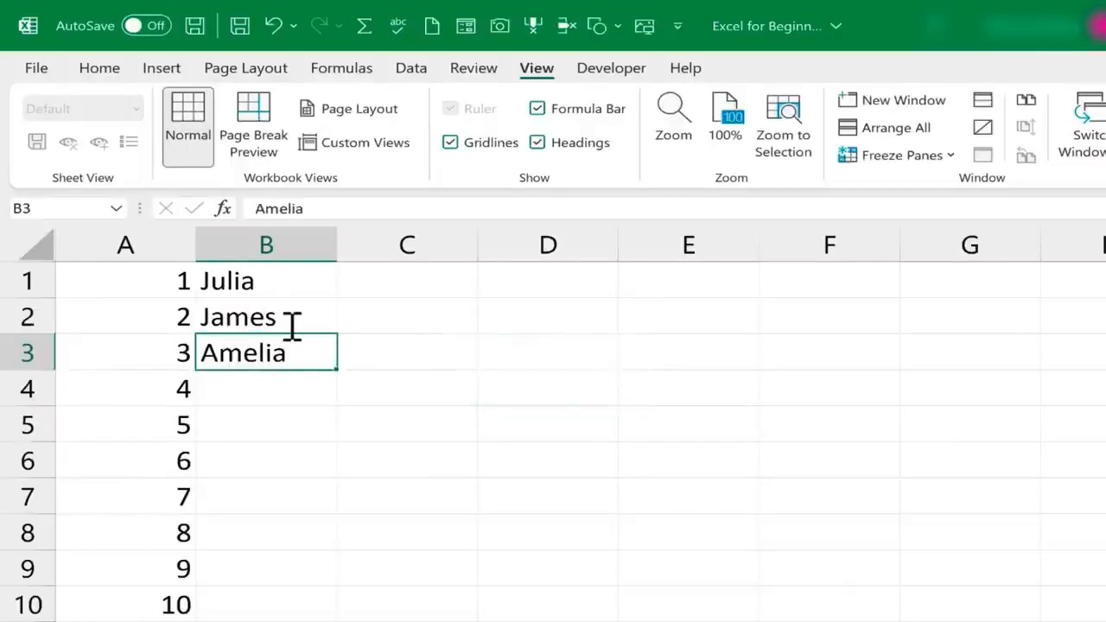
key("Down")
type("Freddy")
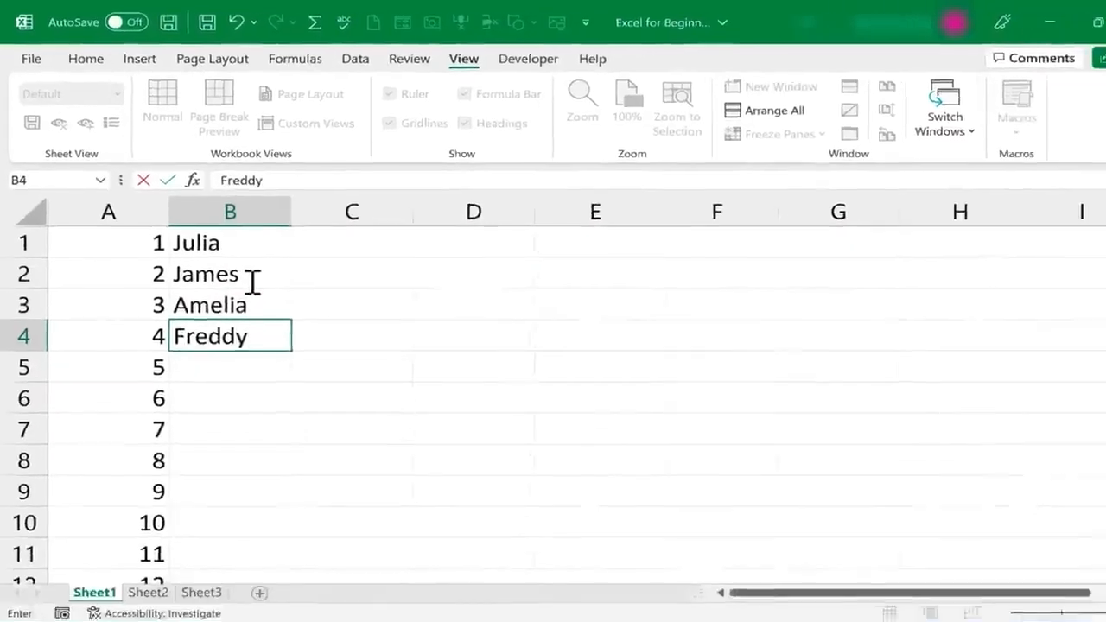
Commit Freddy in B4, then move through the Name column back to Julia in B1
key("Return")
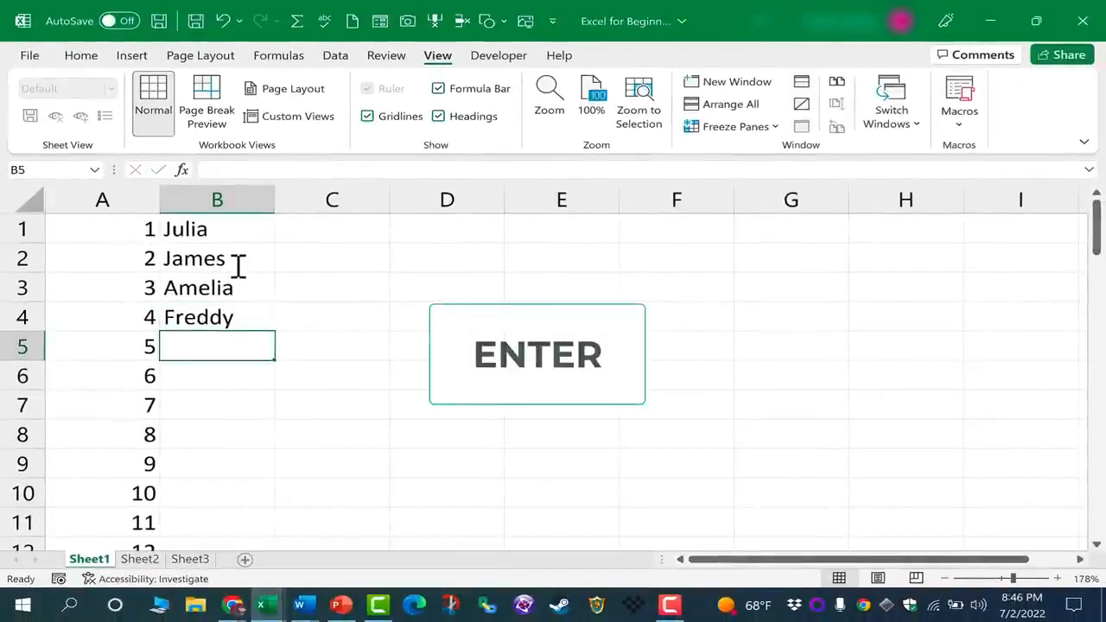
key("Down")
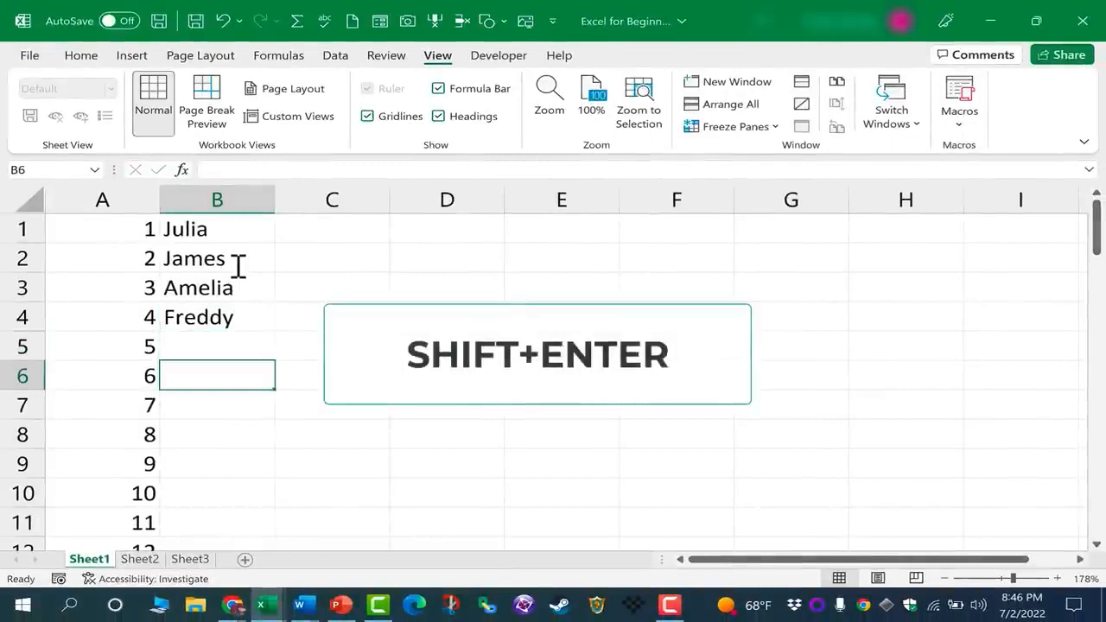
key("shift+Return")
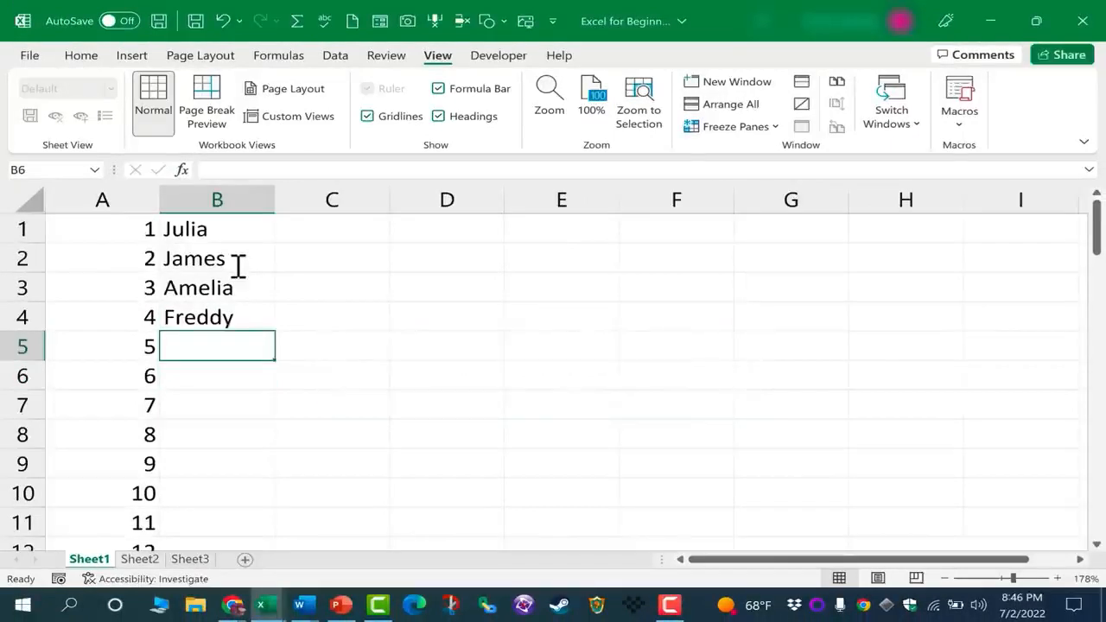
left_click(238, 263)
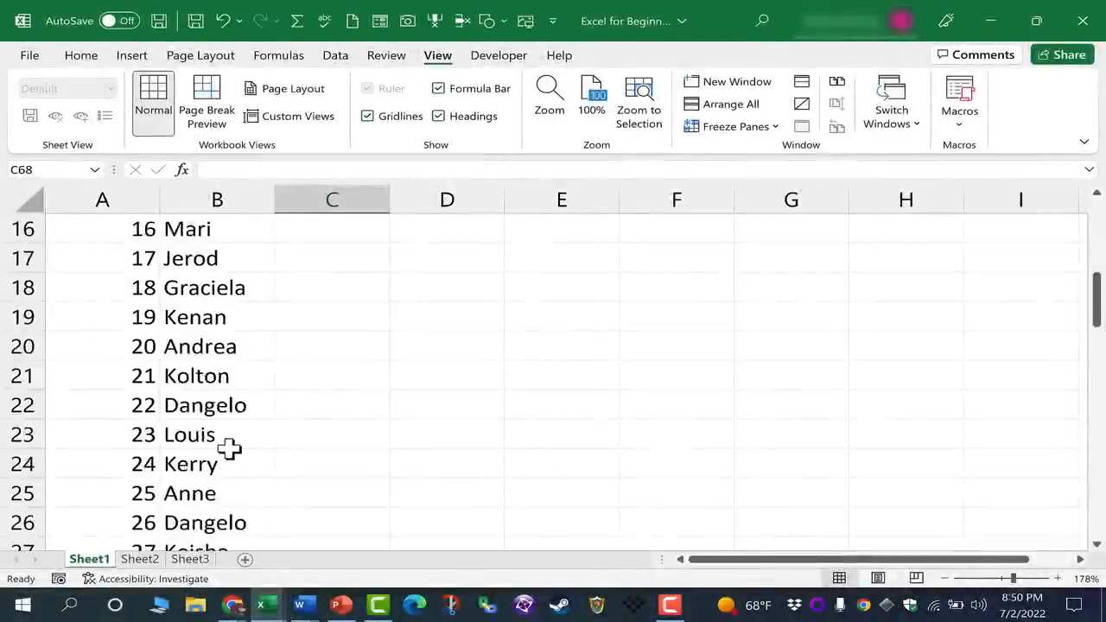
scroll(227, 447, "down", 1)
scroll(218, 443, "up", 6)
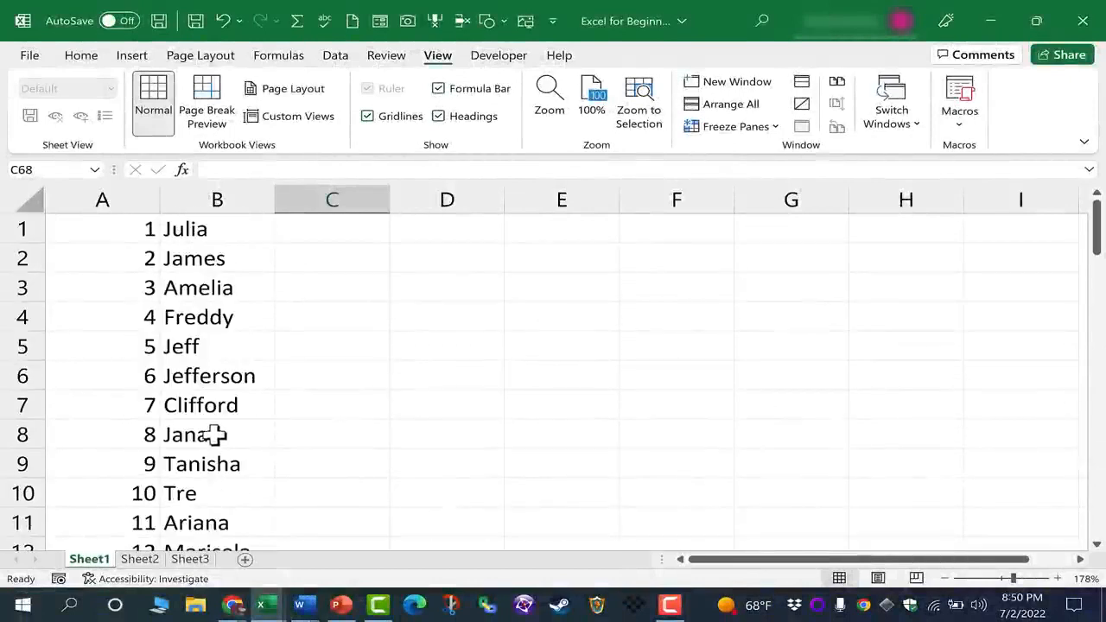
left_click(213, 228)
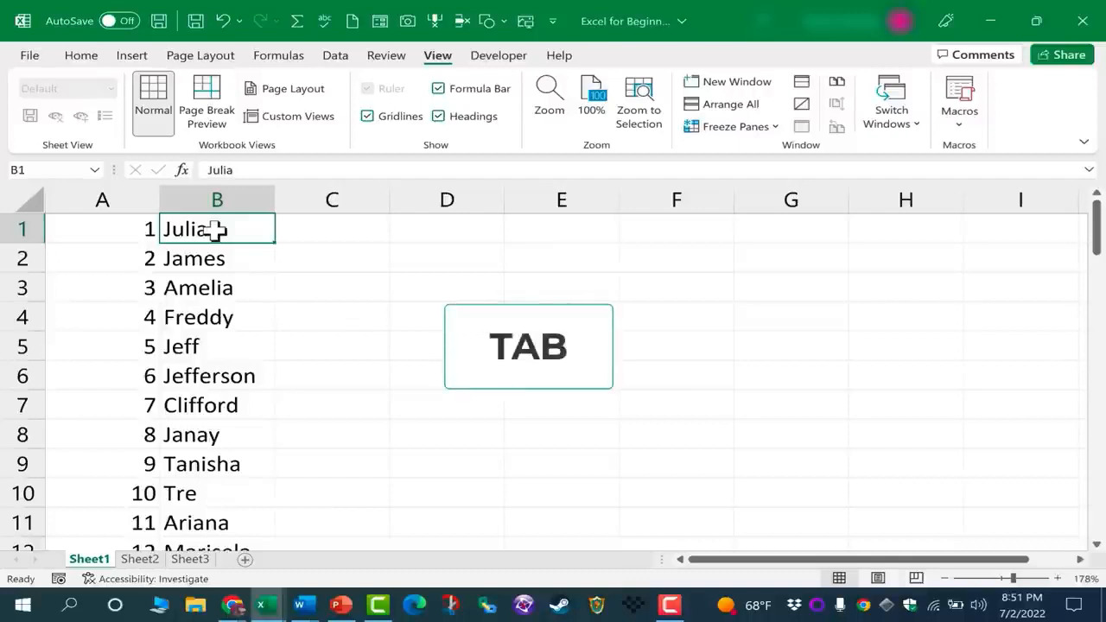
Enter Julia's hourly wage of 15 in C1
key("Tab")
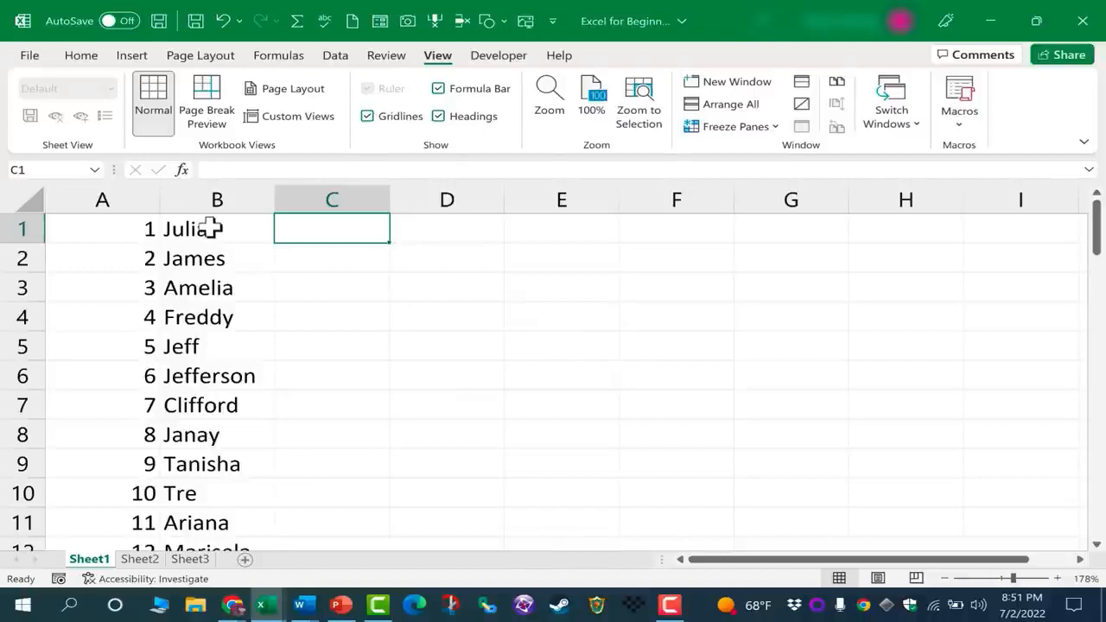
type("15")
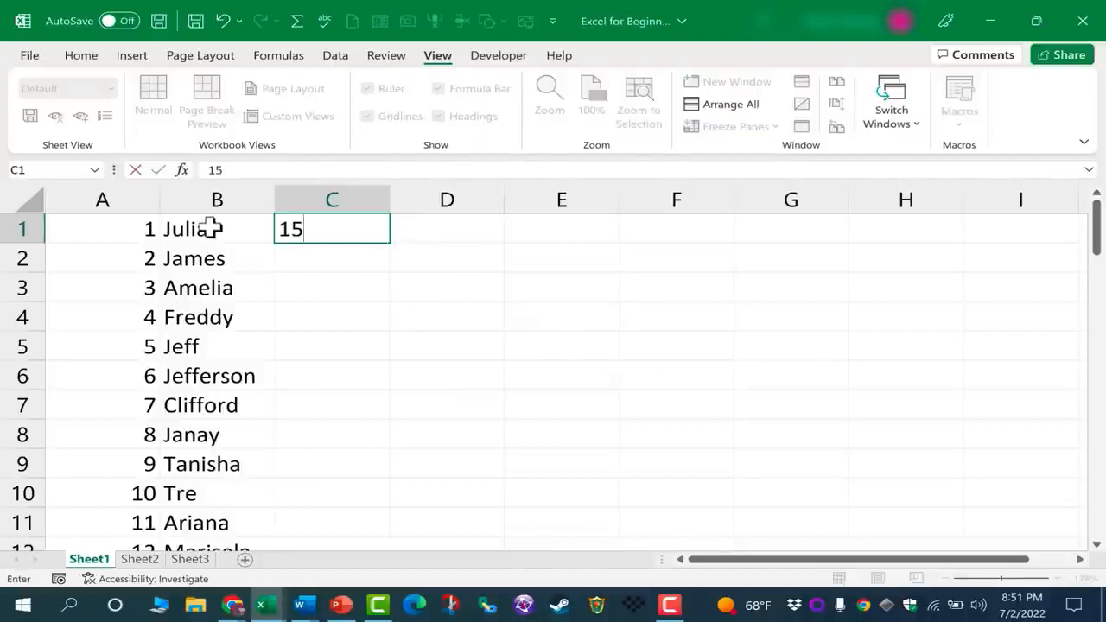
key("Return")
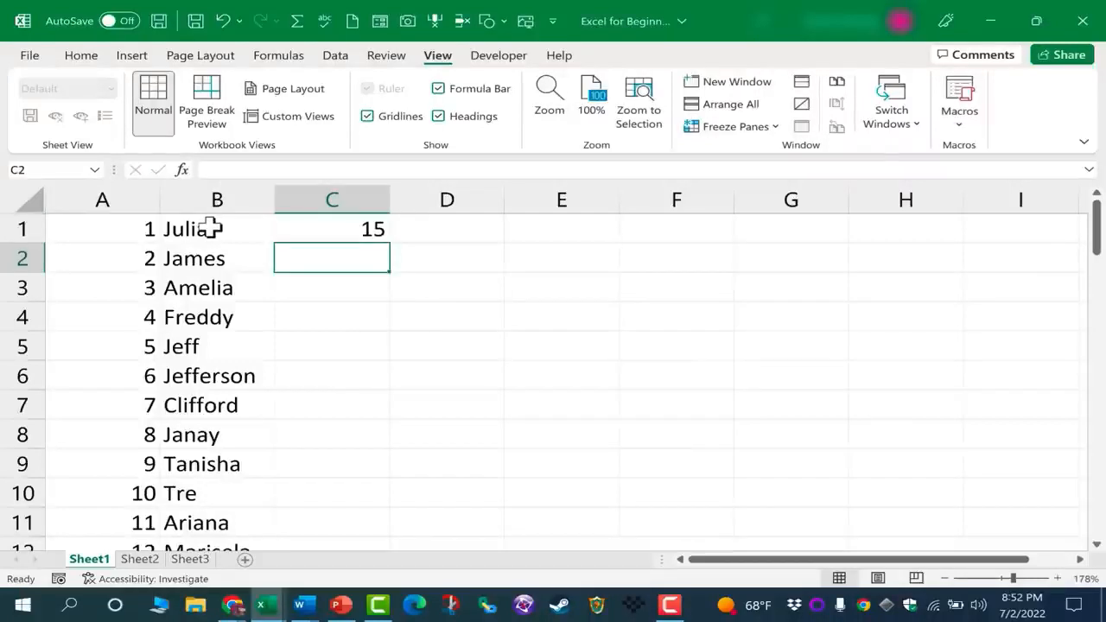
Enter Julia's 160 hours worked in D1
key("shift+Tab")
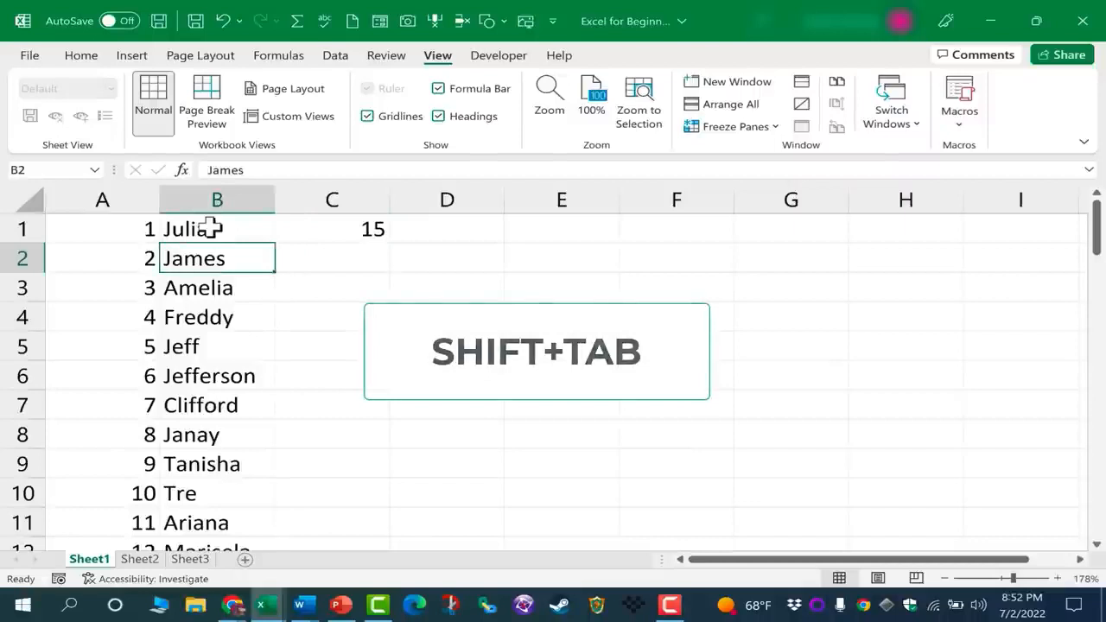
key("Return")
key("shift+Return")
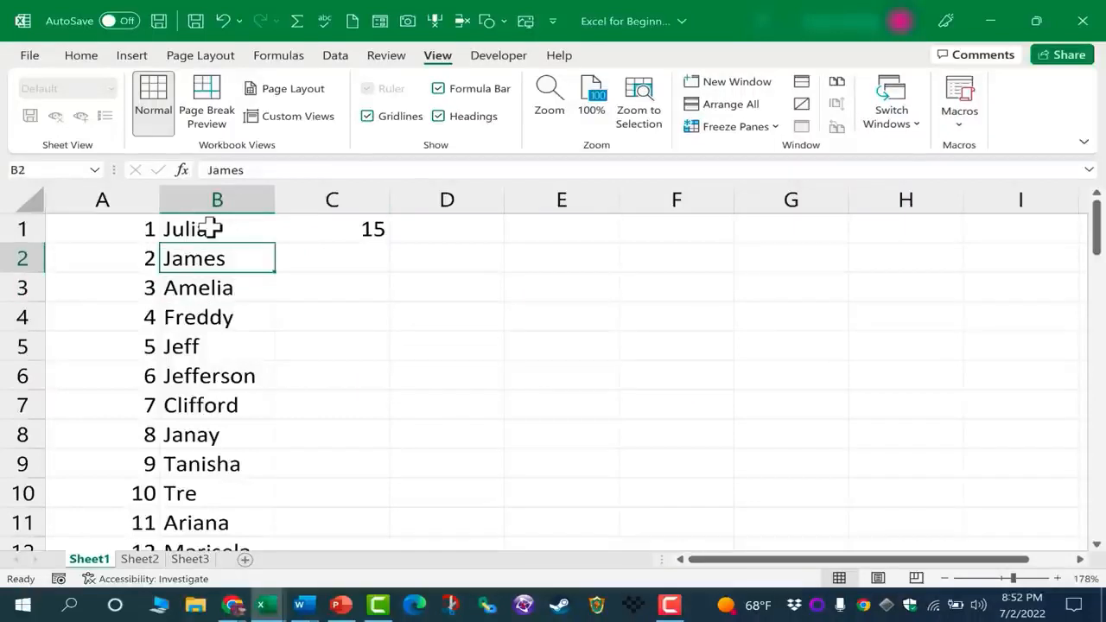
key("Tab")
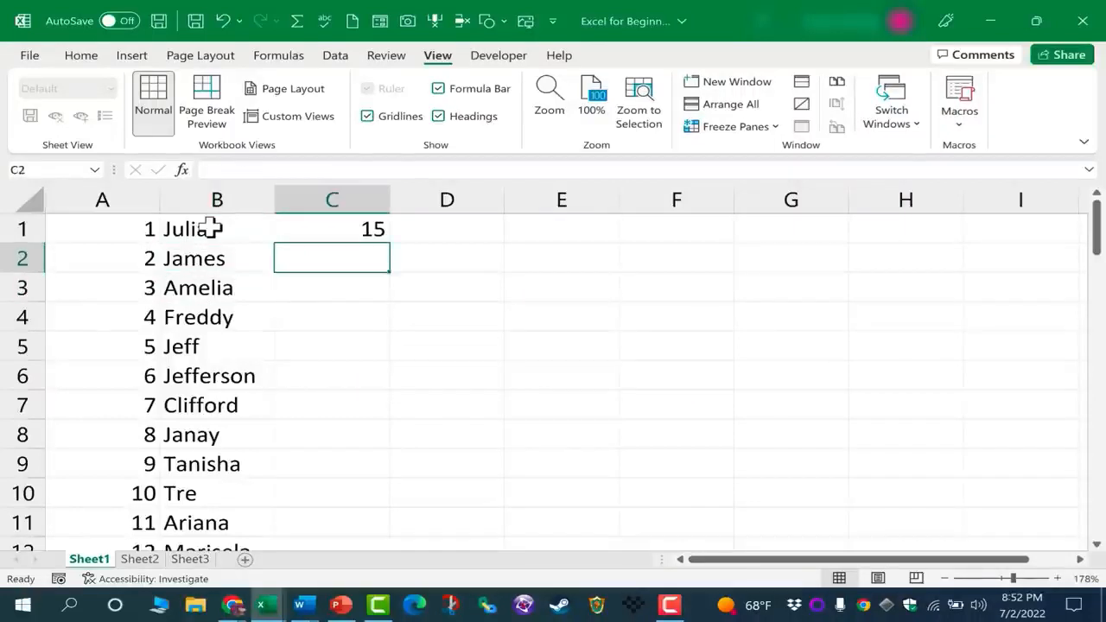
key("shift+Tab")
left_click(210, 227)
left_click(348, 226)
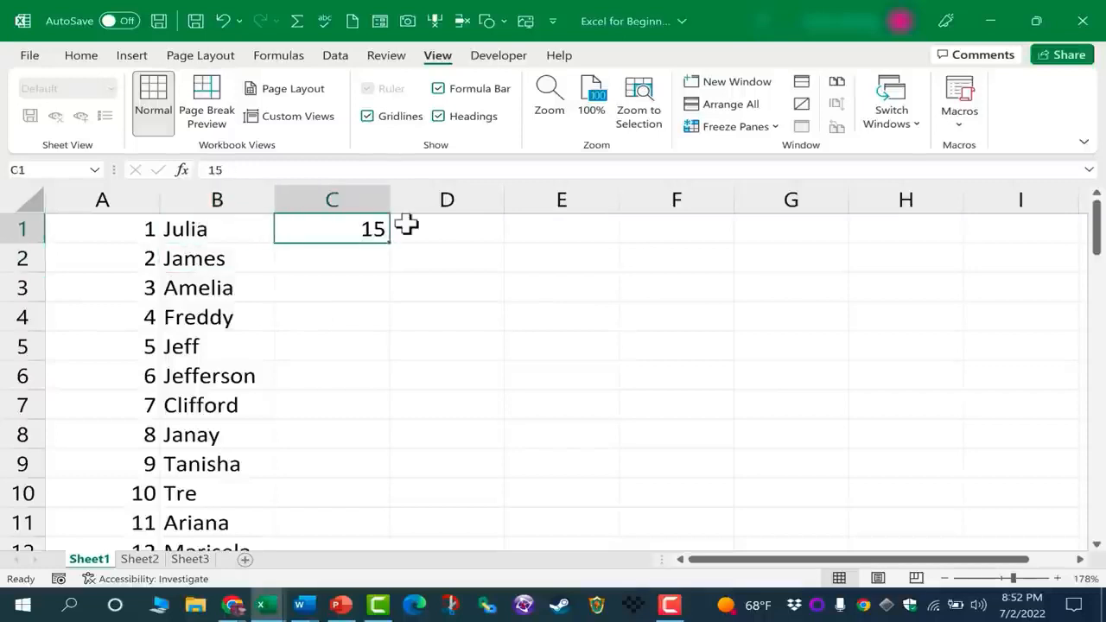
left_click(406, 225)
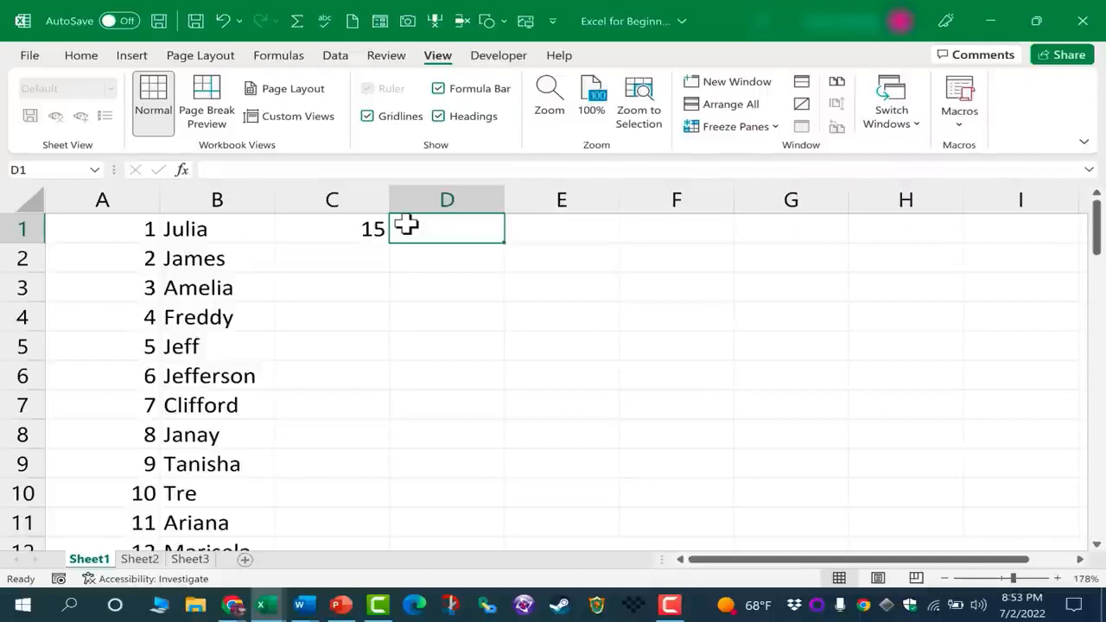
type("160")
key("Tab")
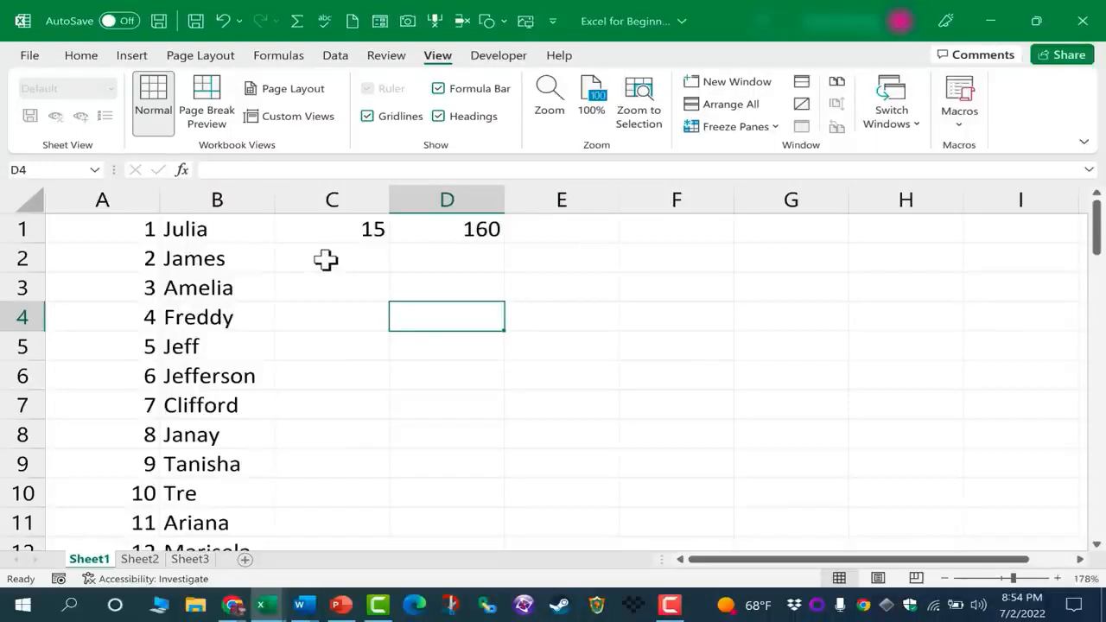
Copy the wage value 15 from C1
left_click(319, 250)
double_click(205, 251)
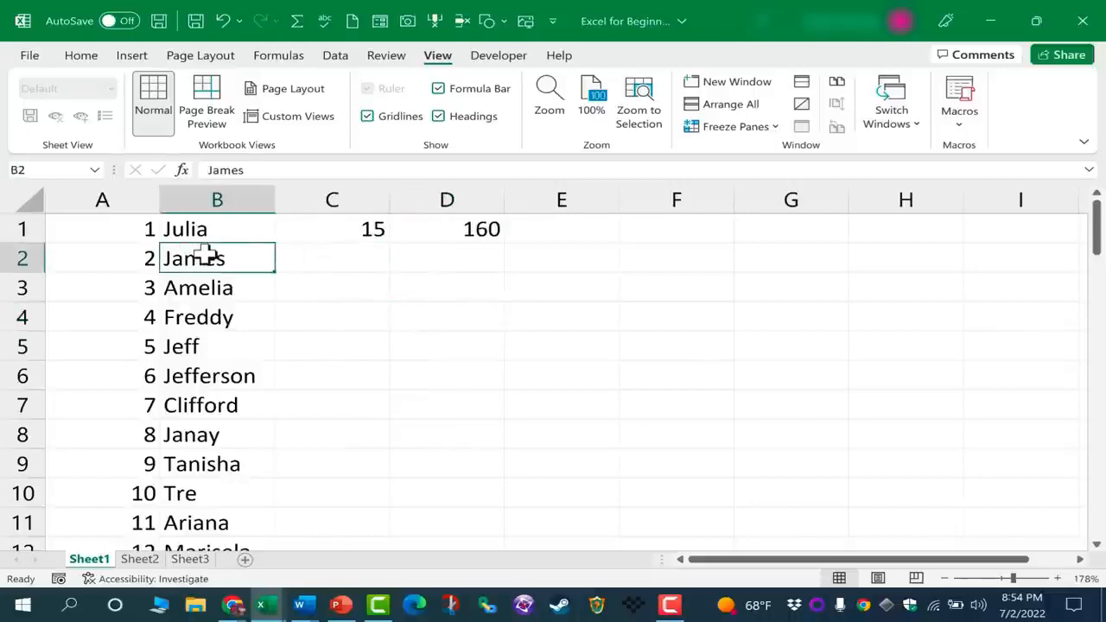
left_click(333, 247)
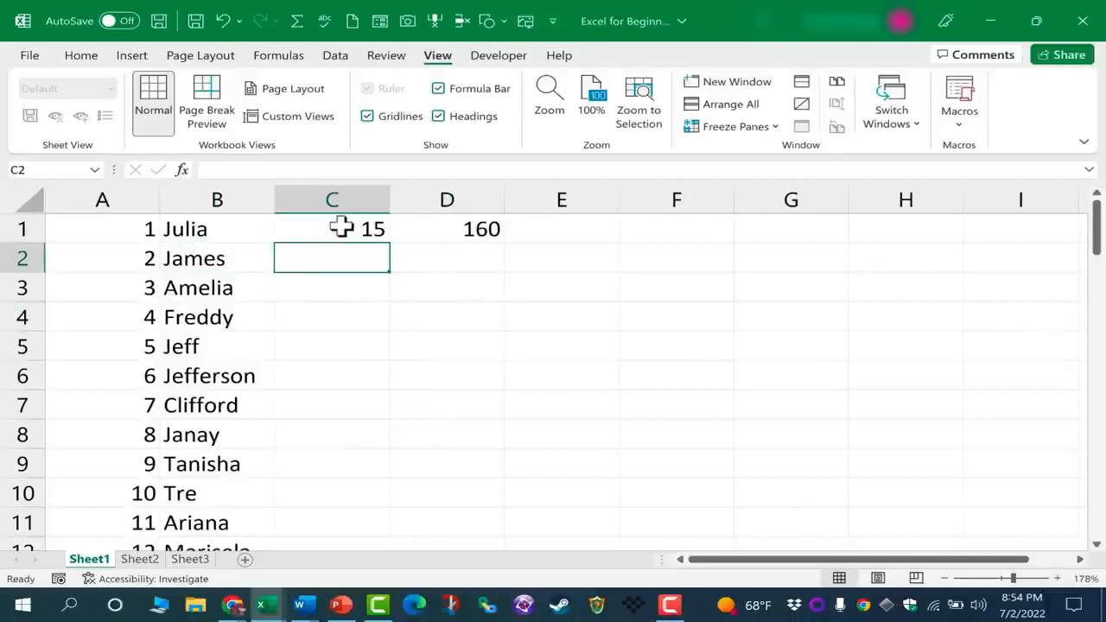
left_click(363, 228)
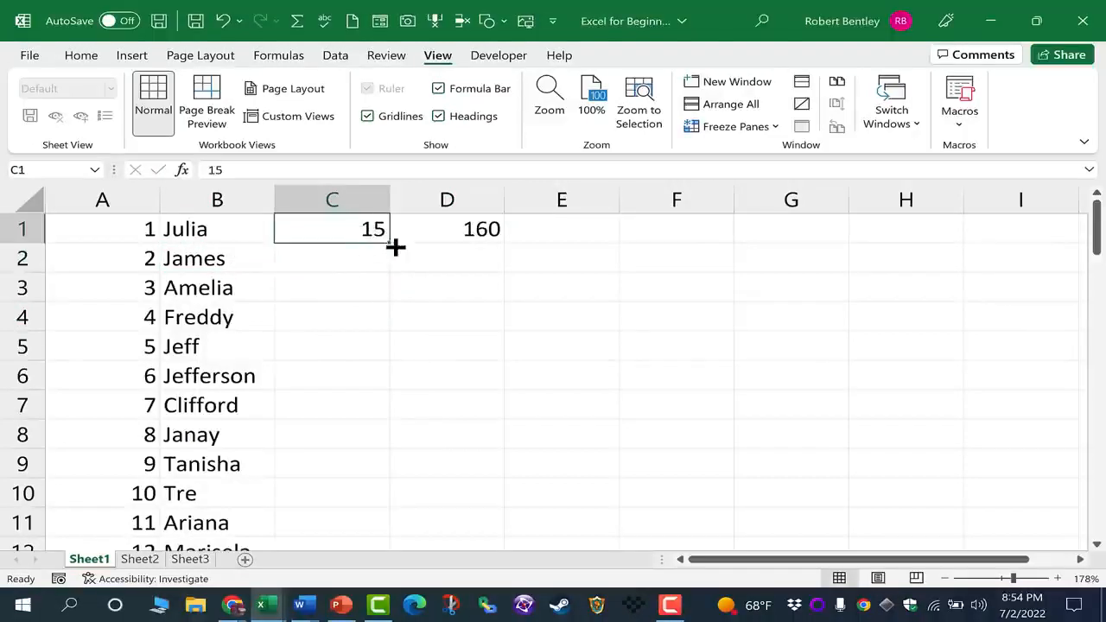
left_click_drag(216, 229, 230, 368)
left_click(349, 229)
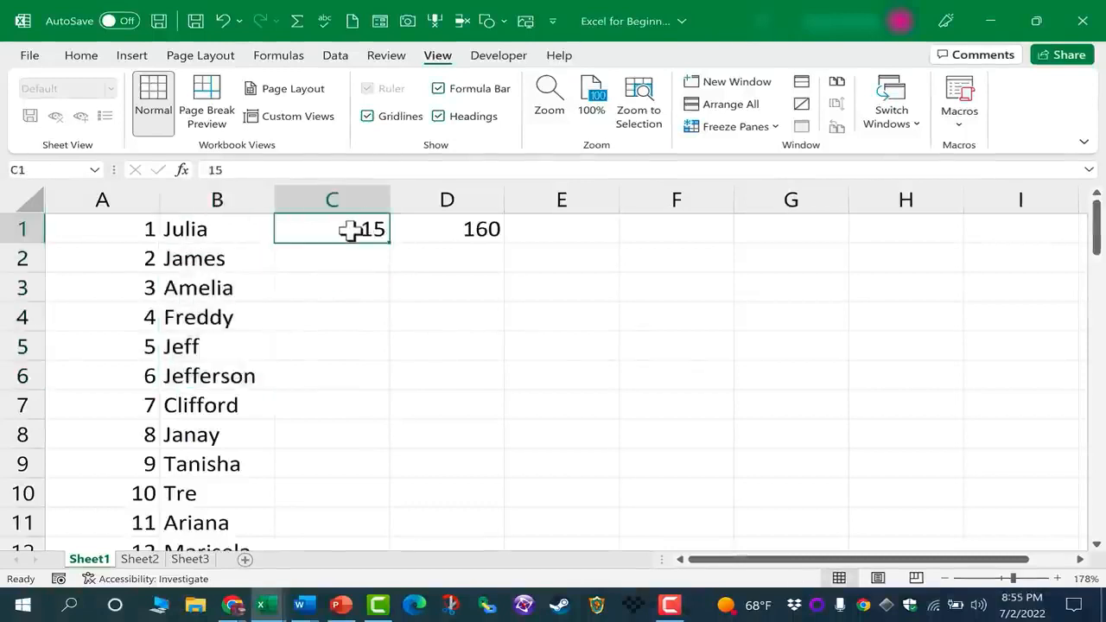
key("ctrl+c")
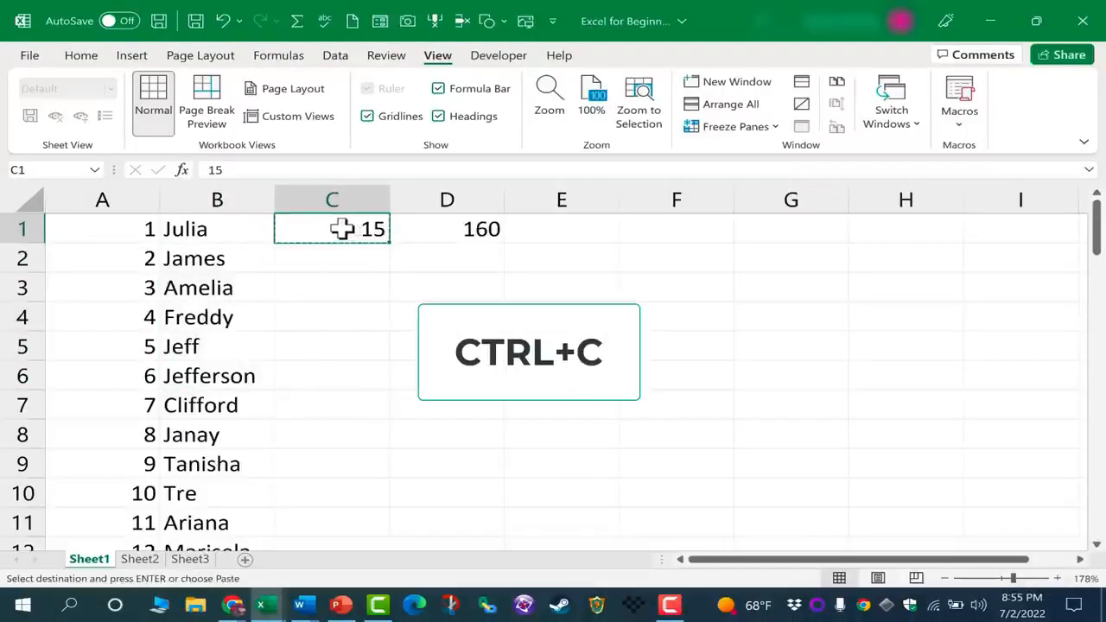
Paste the wage 15 into C2 through C5
left_click(86, 59)
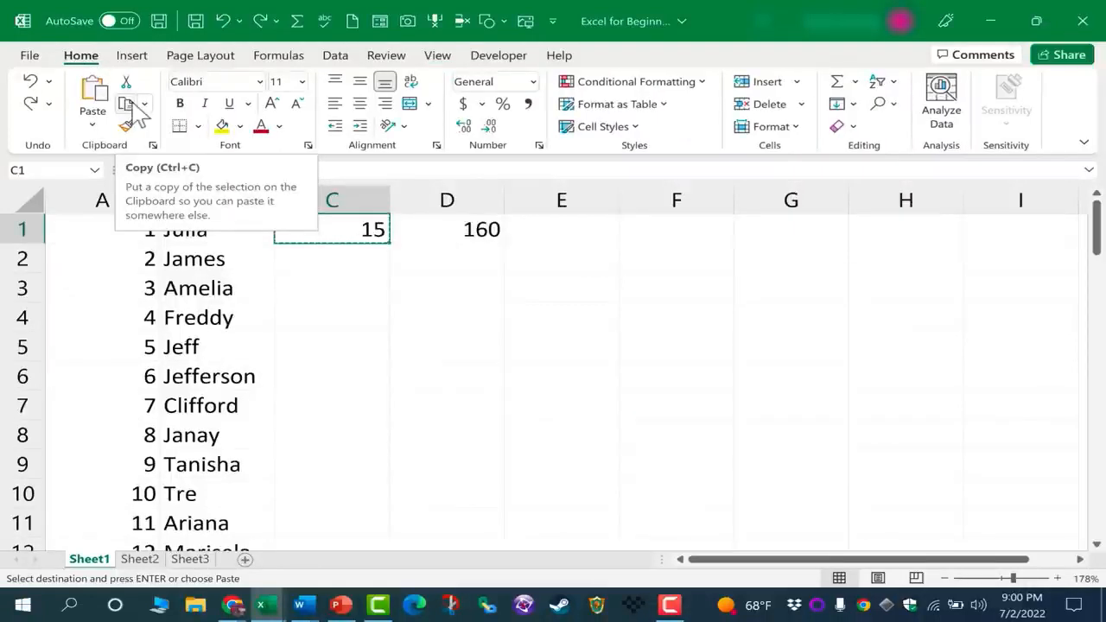
right_click(371, 231)
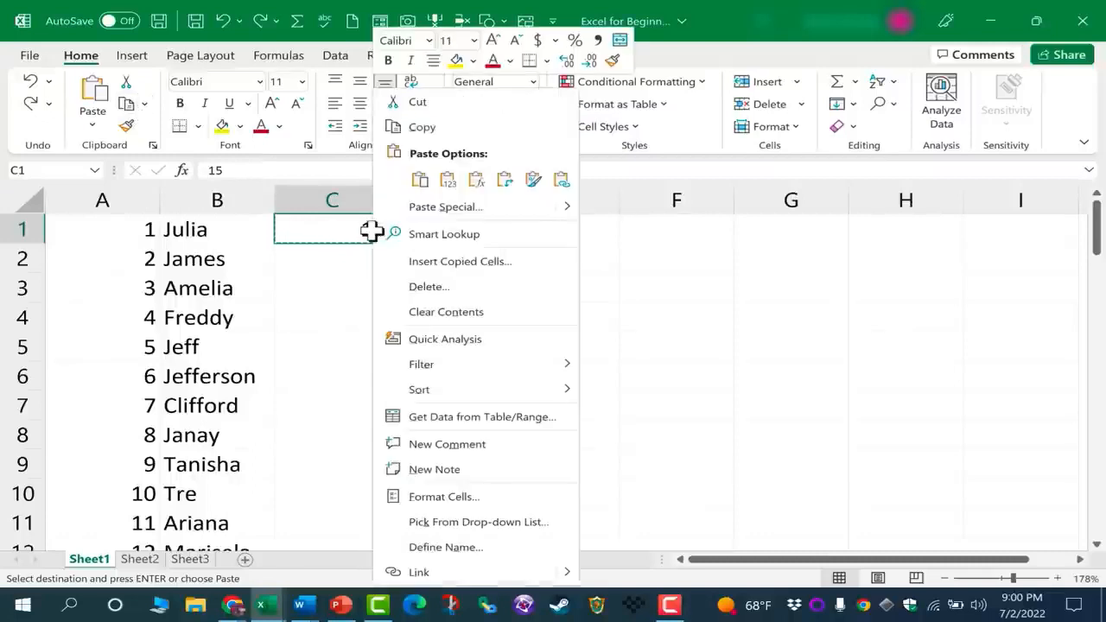
left_click(344, 253)
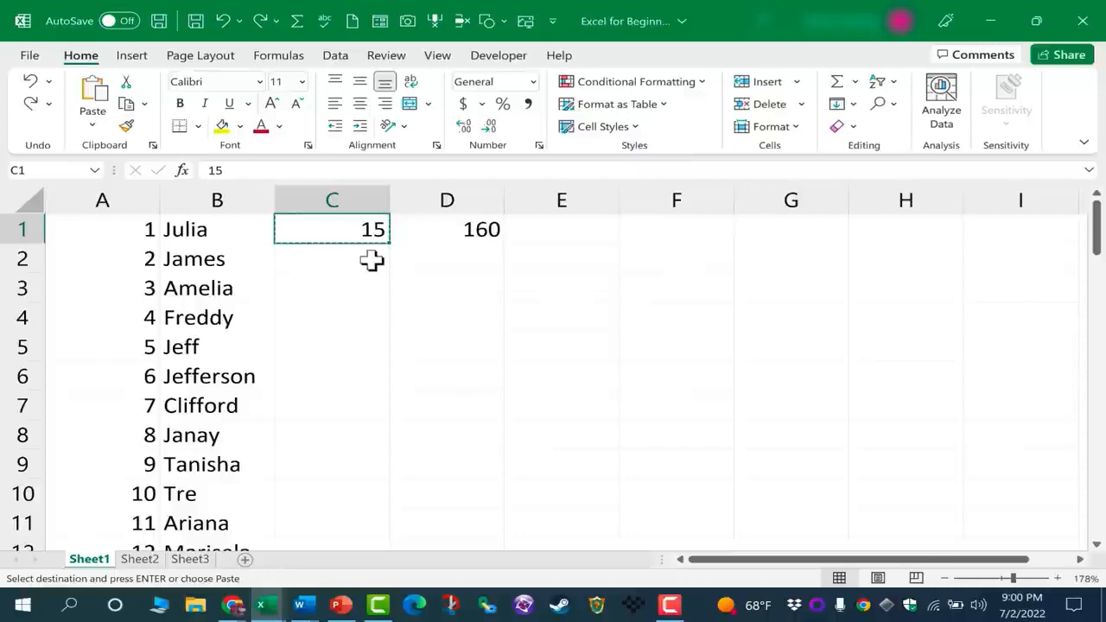
left_click(371, 260)
key("ctrl+v")
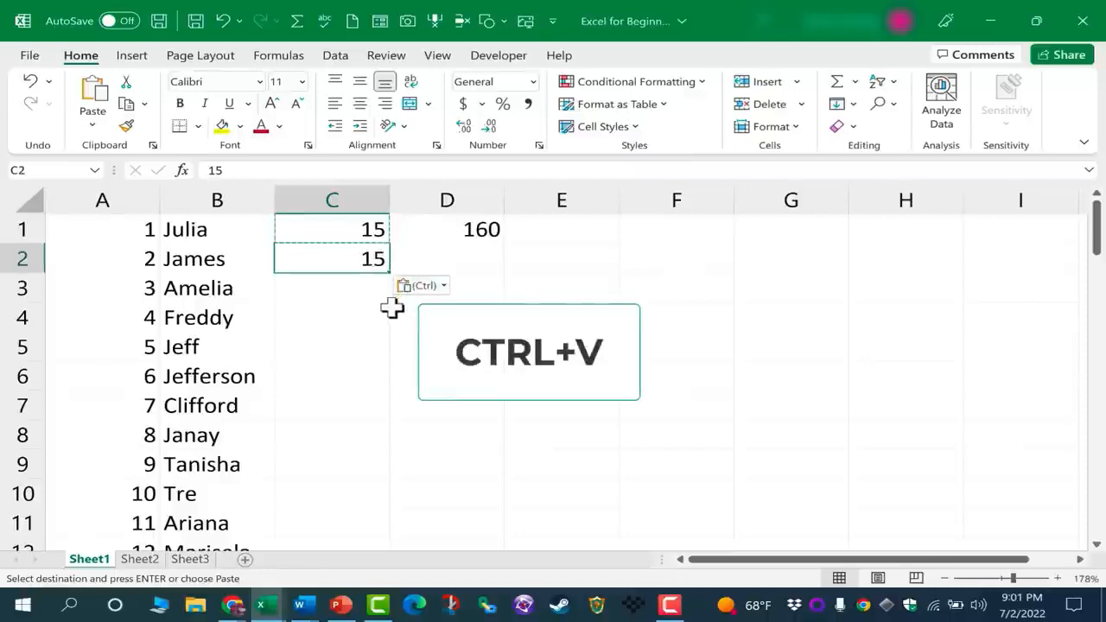
left_click(349, 292)
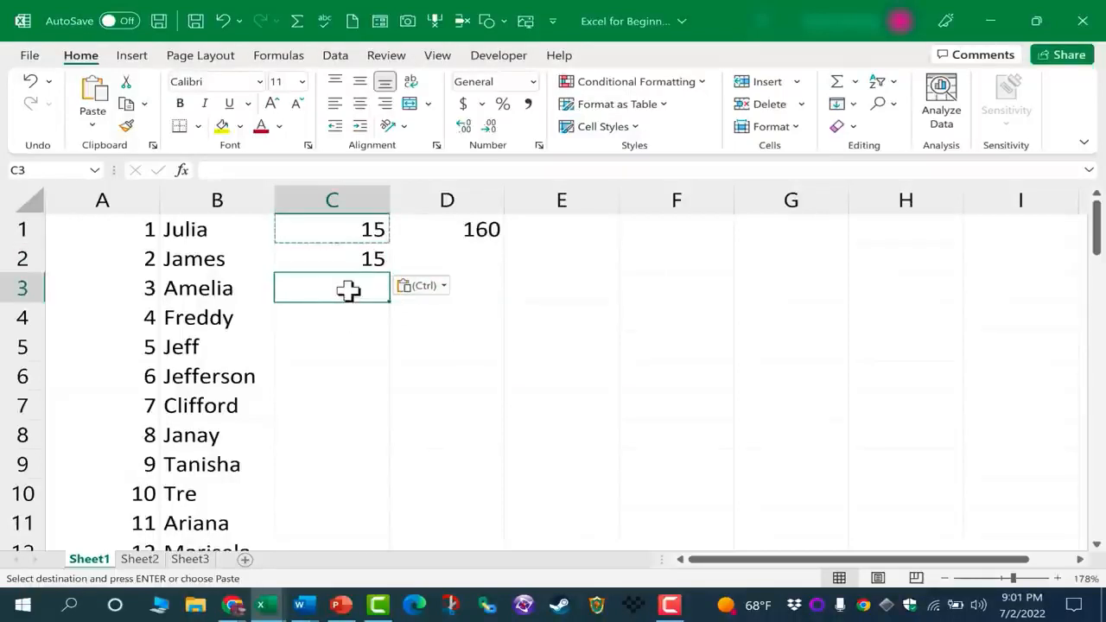
key("ctrl+v")
left_click(355, 317)
key("ctrl+v")
left_click(362, 347)
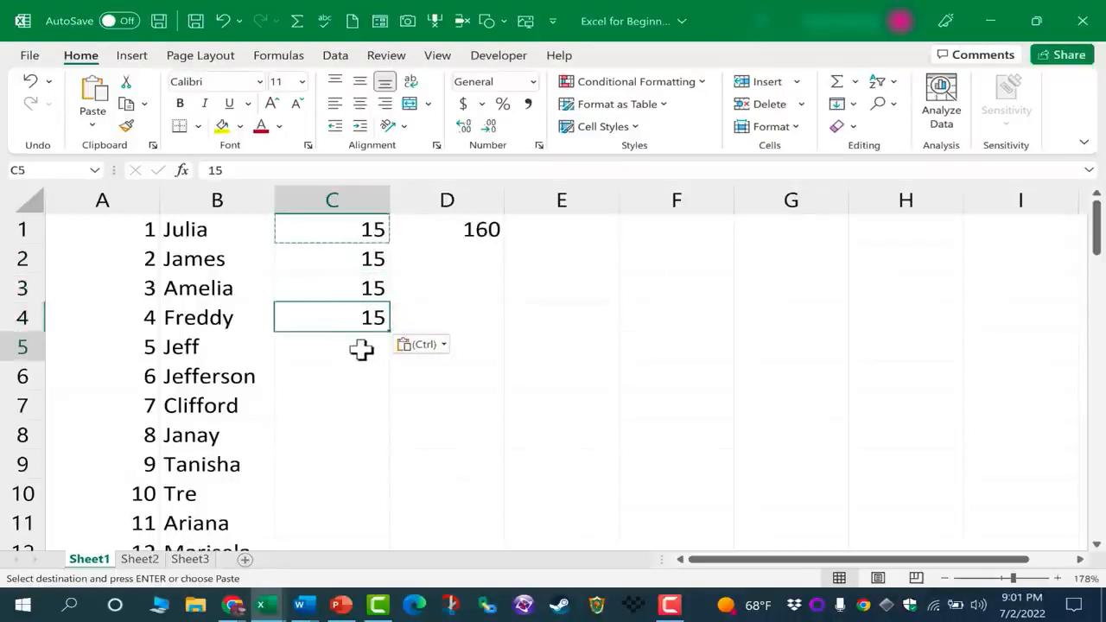
key("ctrl+v")
Fill the 15 from C5 down column C to row 70
left_click(364, 399)
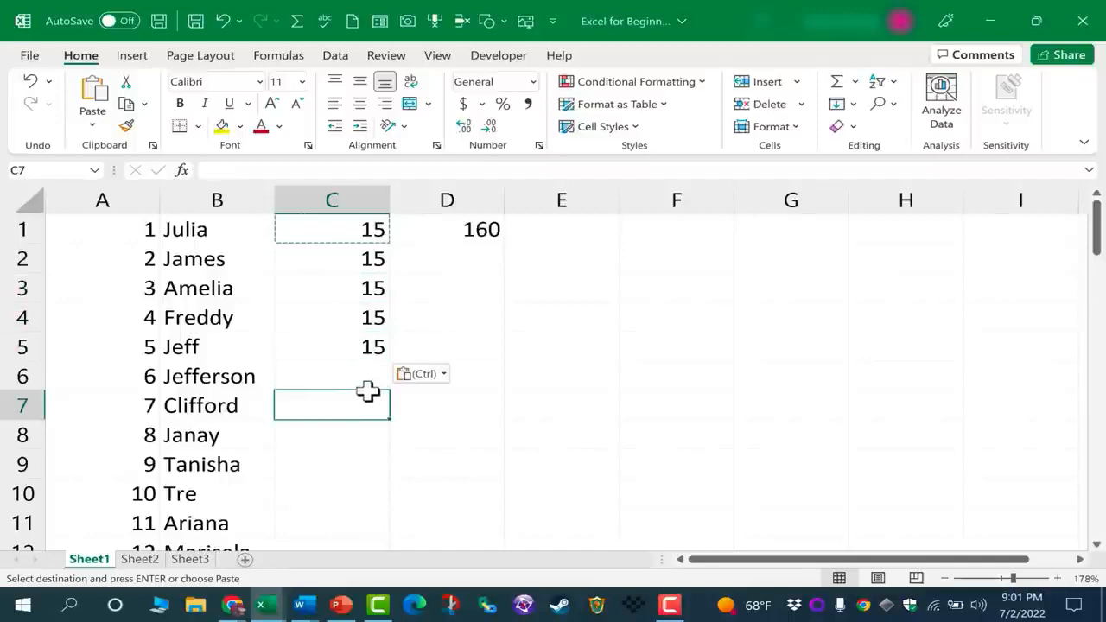
left_click(366, 347)
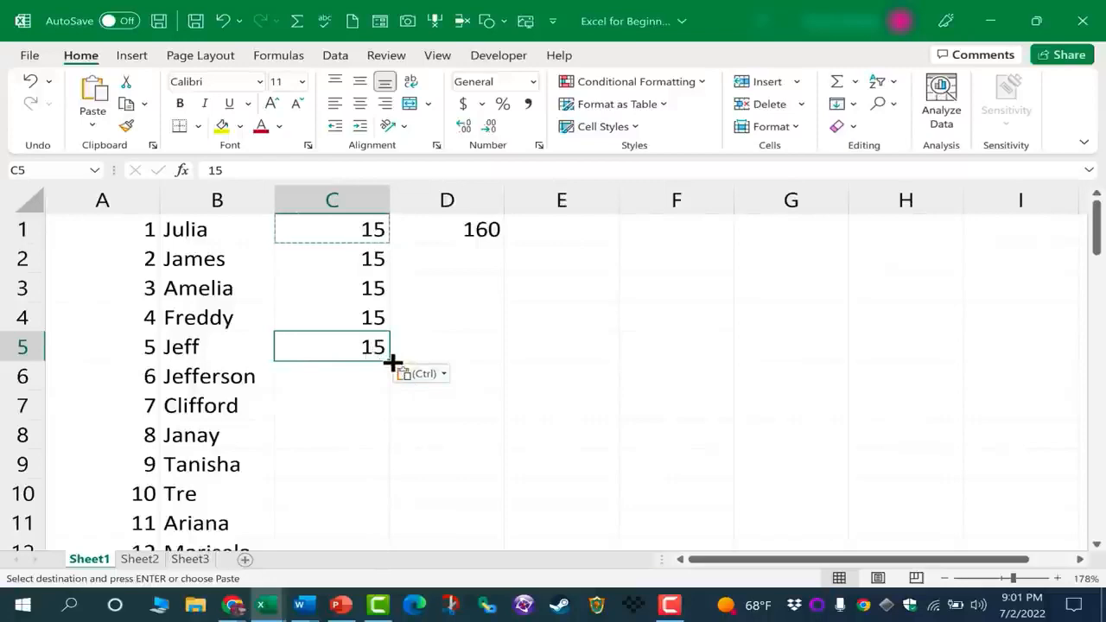
left_click_drag(394, 363, 363, 457)
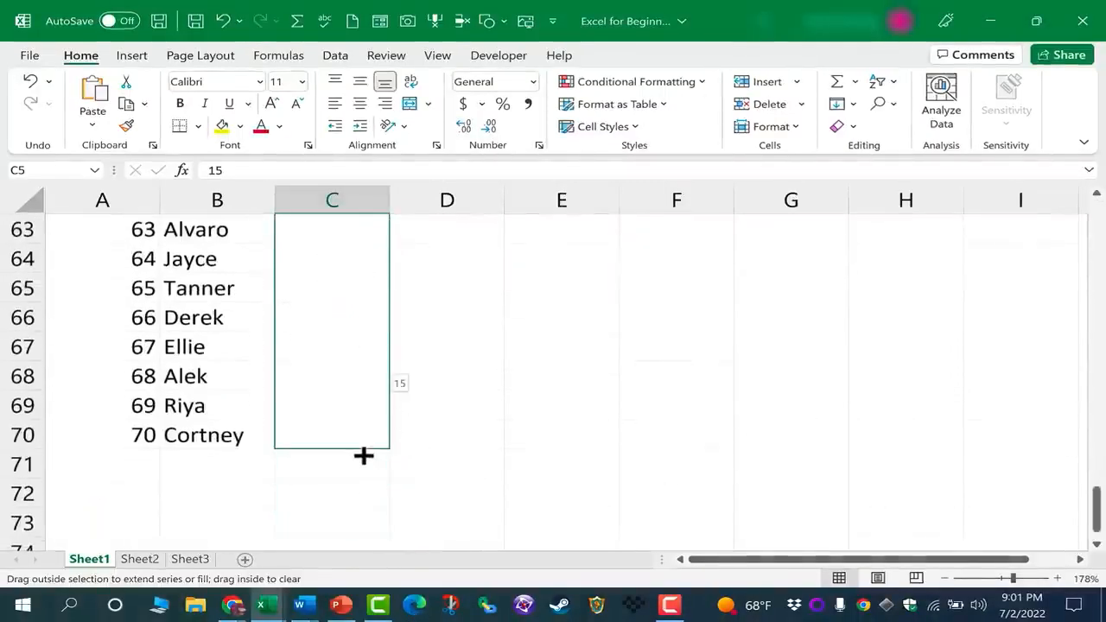
left_click_drag(363, 456, 363, 456)
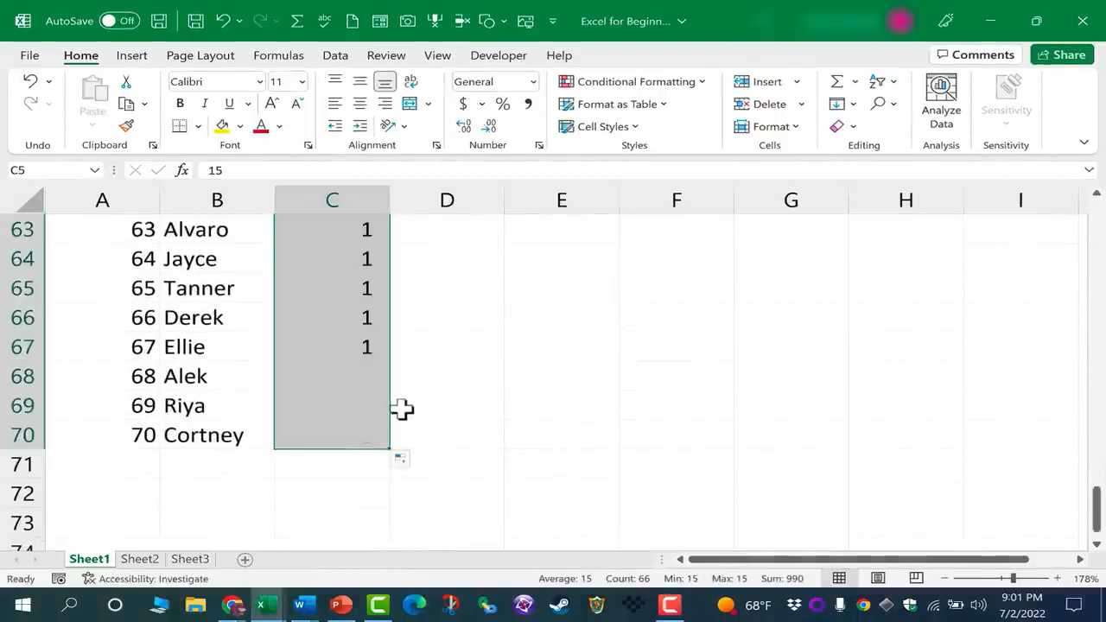
scroll(465, 377, "up", 15)
scroll(465, 377, "up", 6)
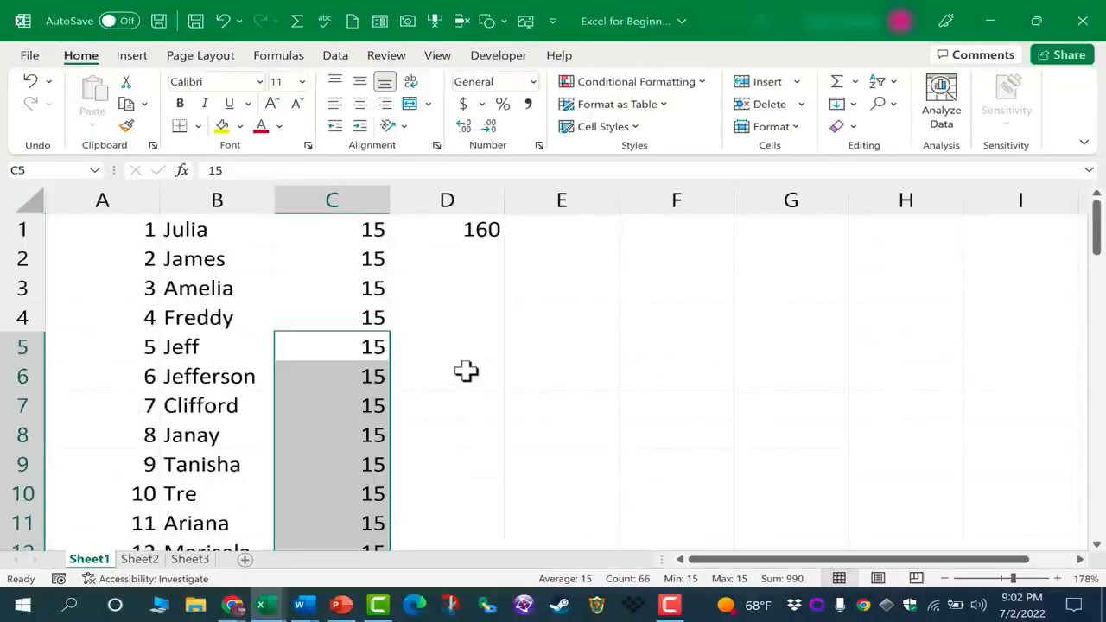
Set Amelia's wage in C3 to 16, keeping it after a cancelled re-edit
left_click(449, 341)
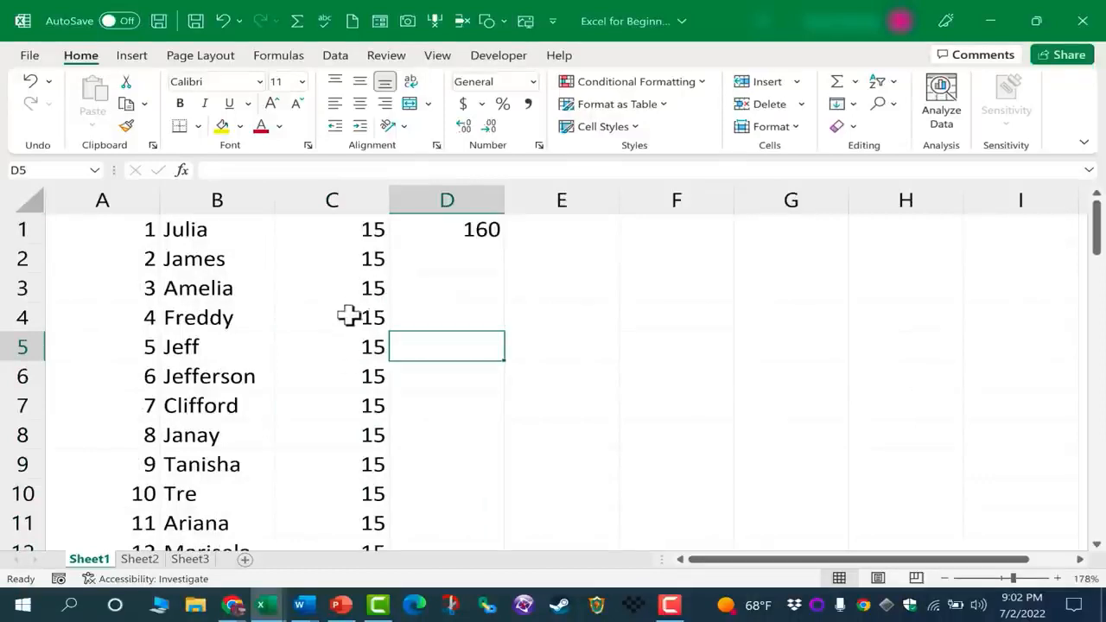
left_click(365, 292)
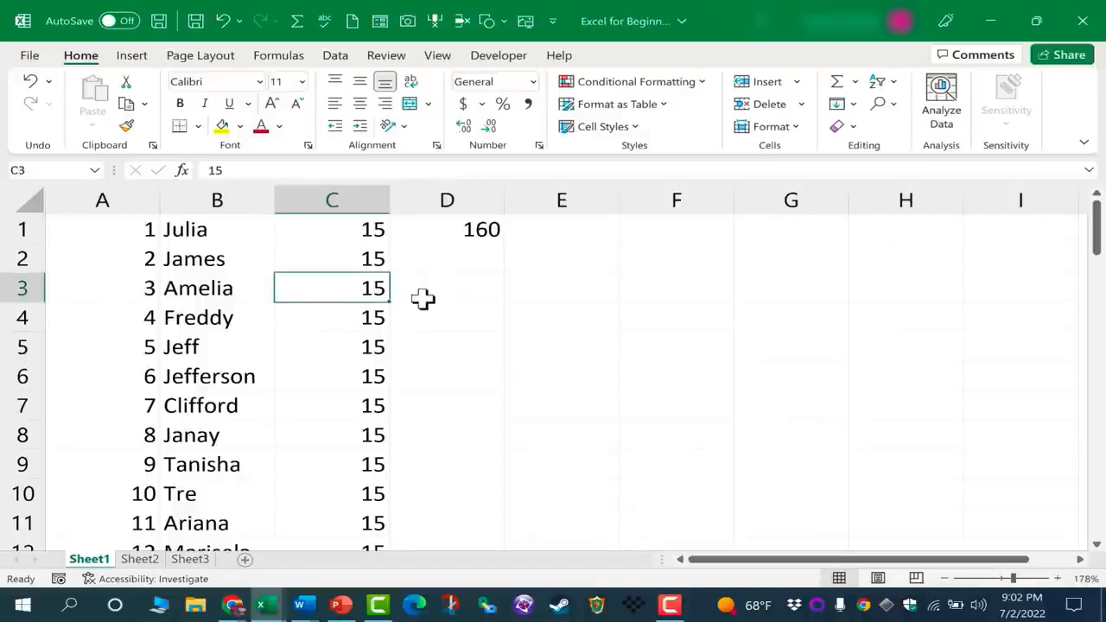
type("16")
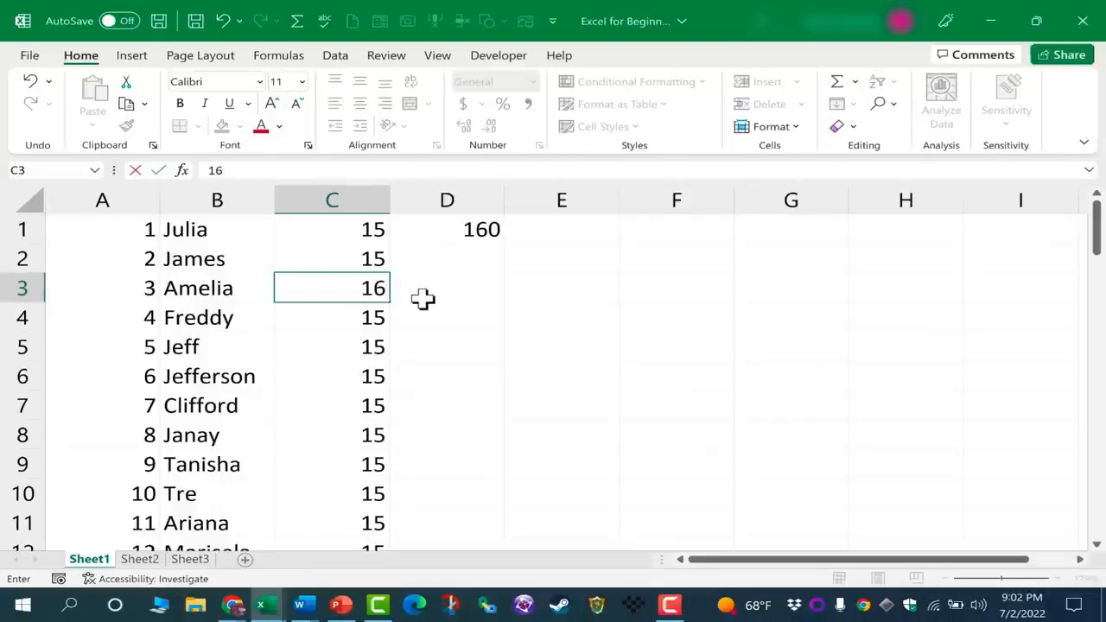
key("Return")
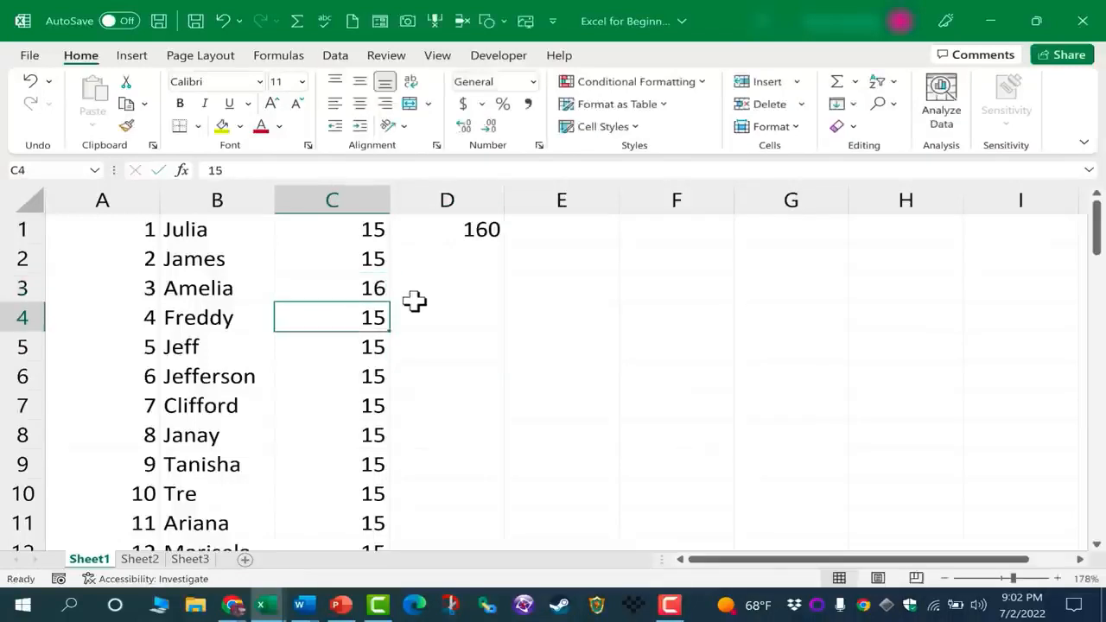
left_click(357, 293)
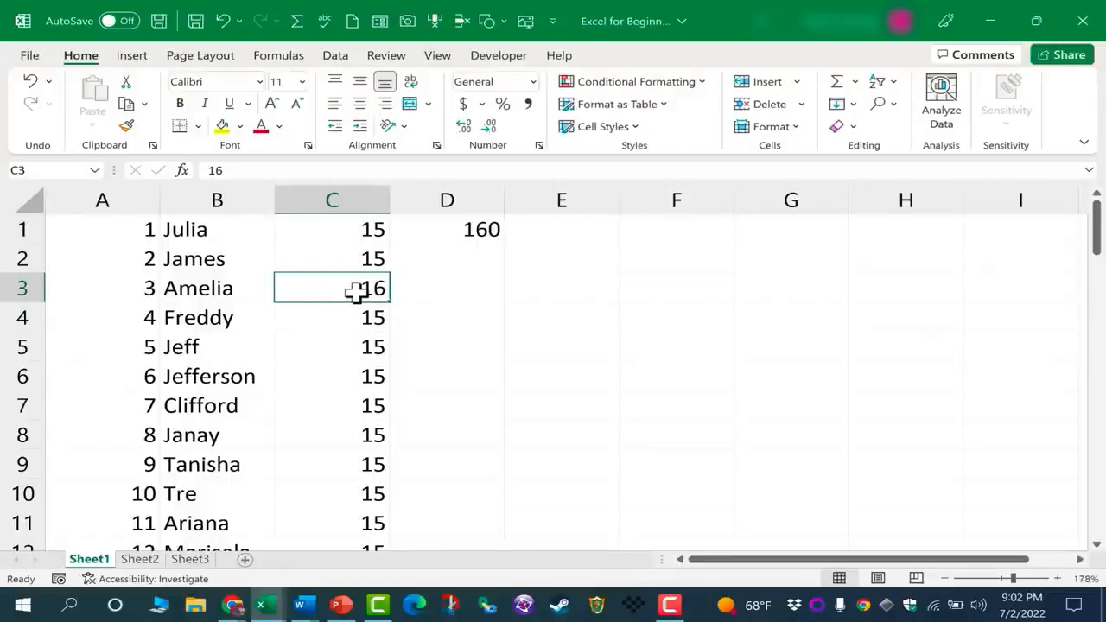
key("BackSpace")
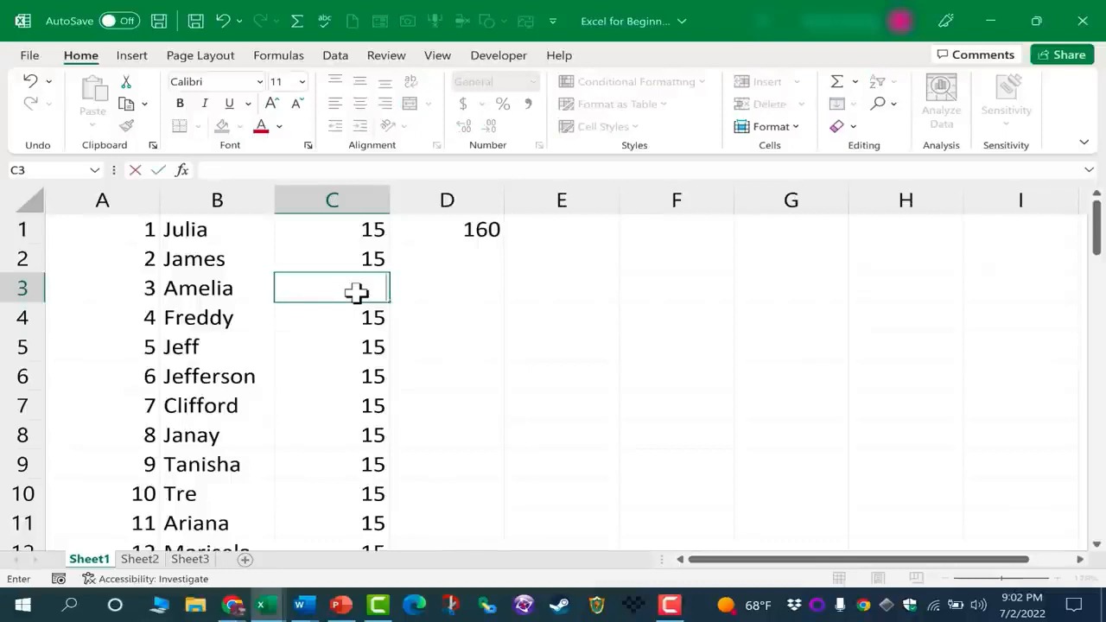
key("Escape")
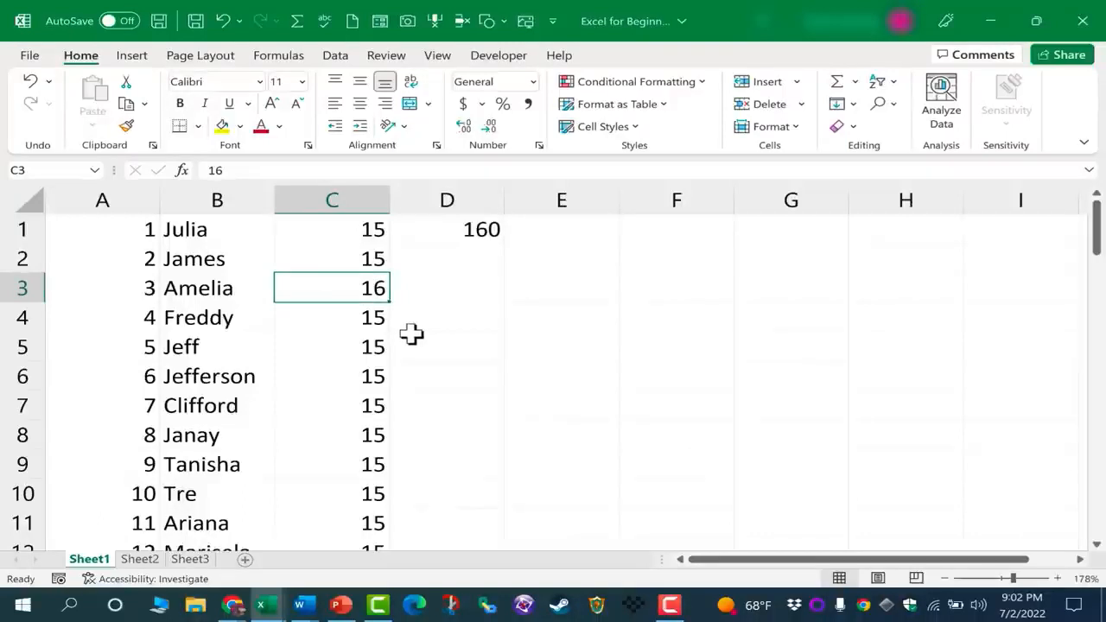
right_click(374, 292)
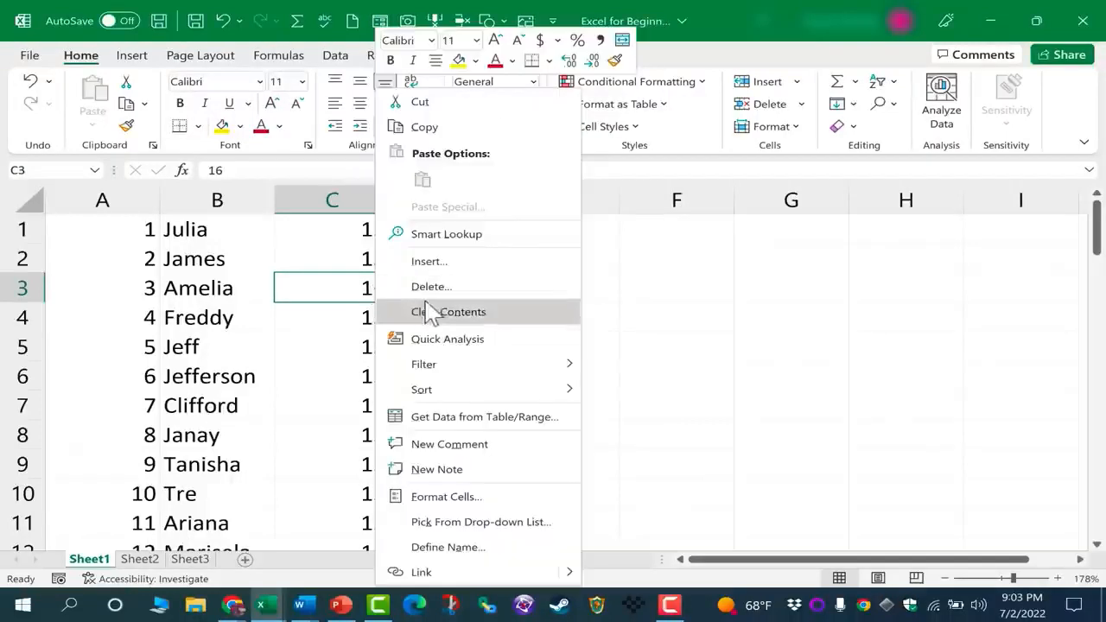
left_click(356, 292)
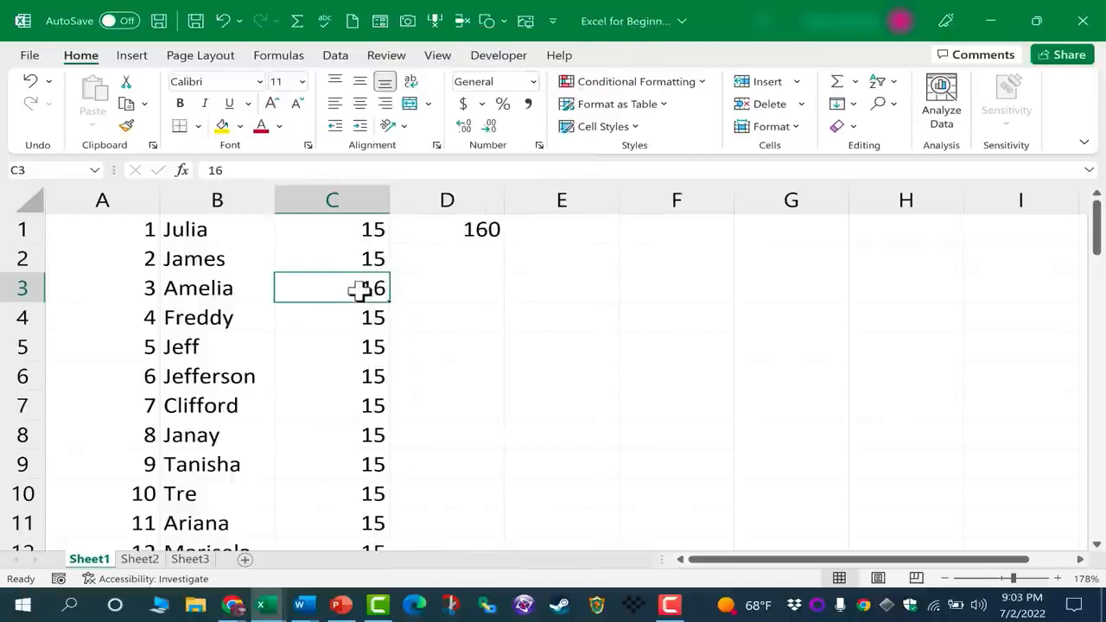
left_click_drag(217, 262, 432, 375)
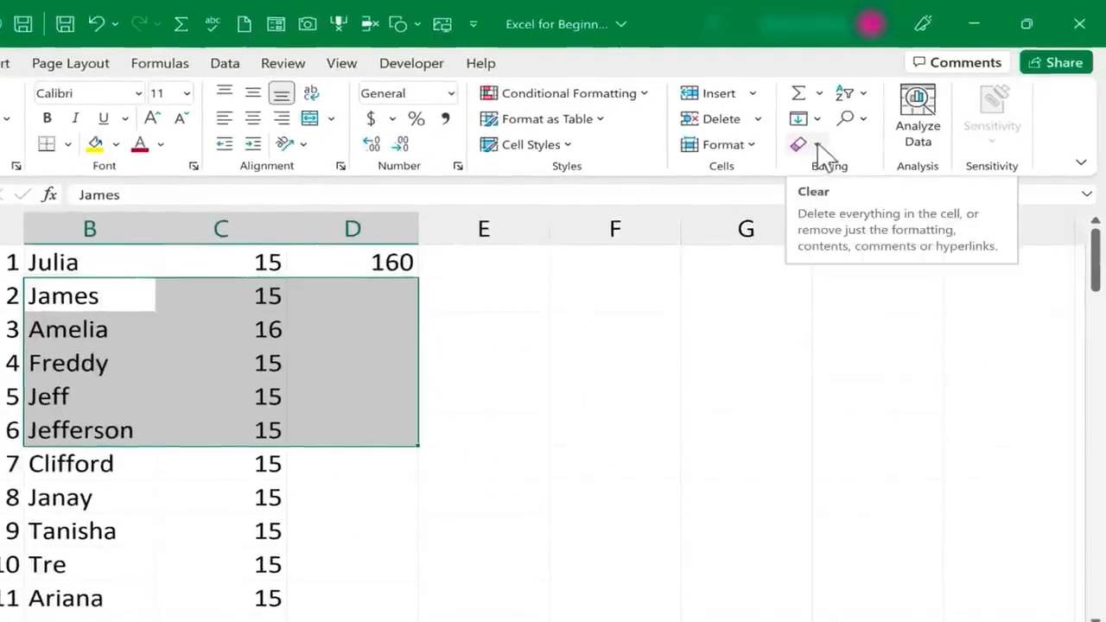
left_click(819, 144)
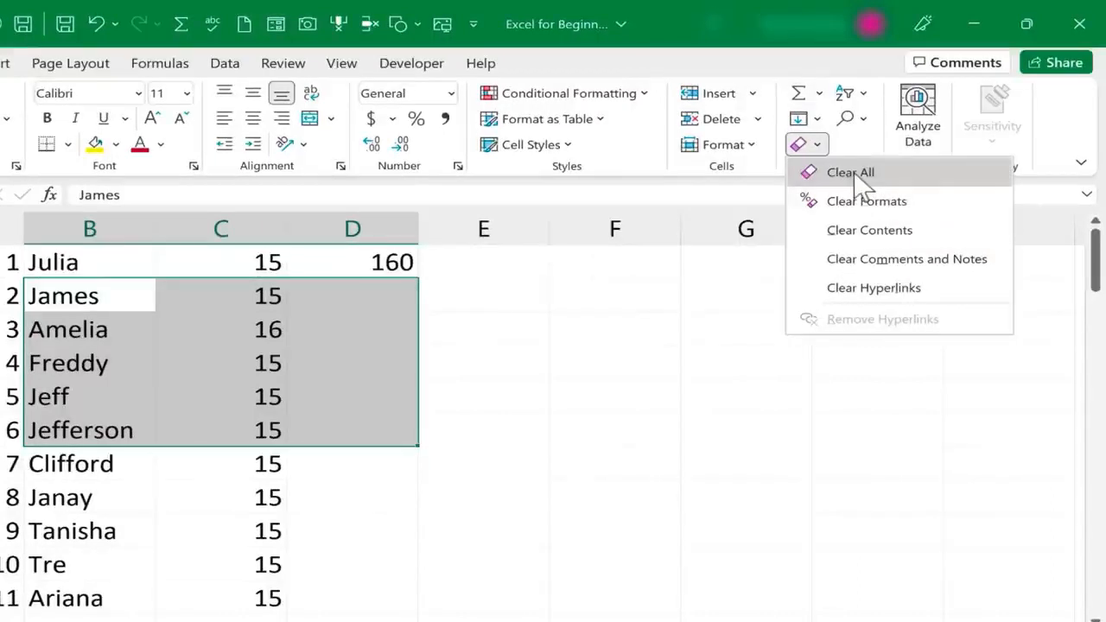
left_click(567, 426)
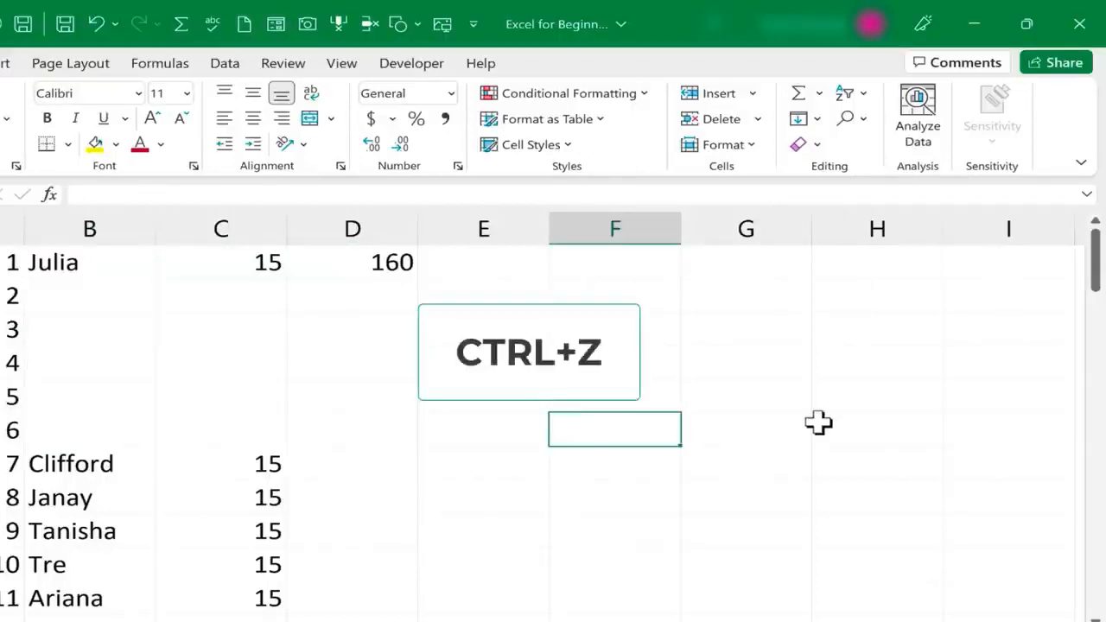
key("ctrl+z")
left_click(519, 422)
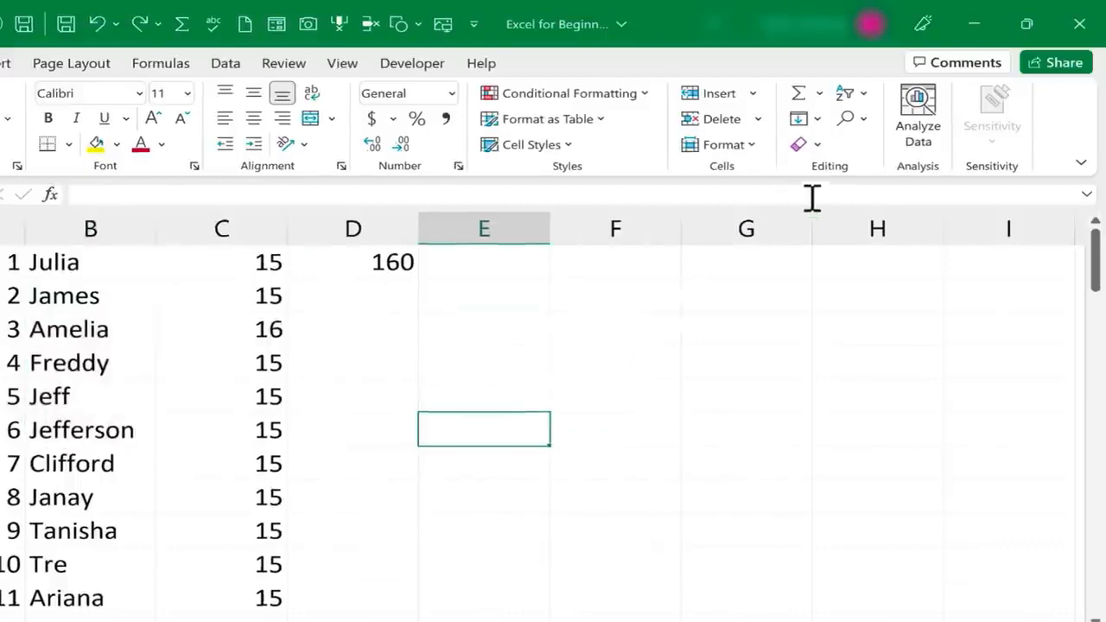
left_click(825, 143)
left_click(838, 176)
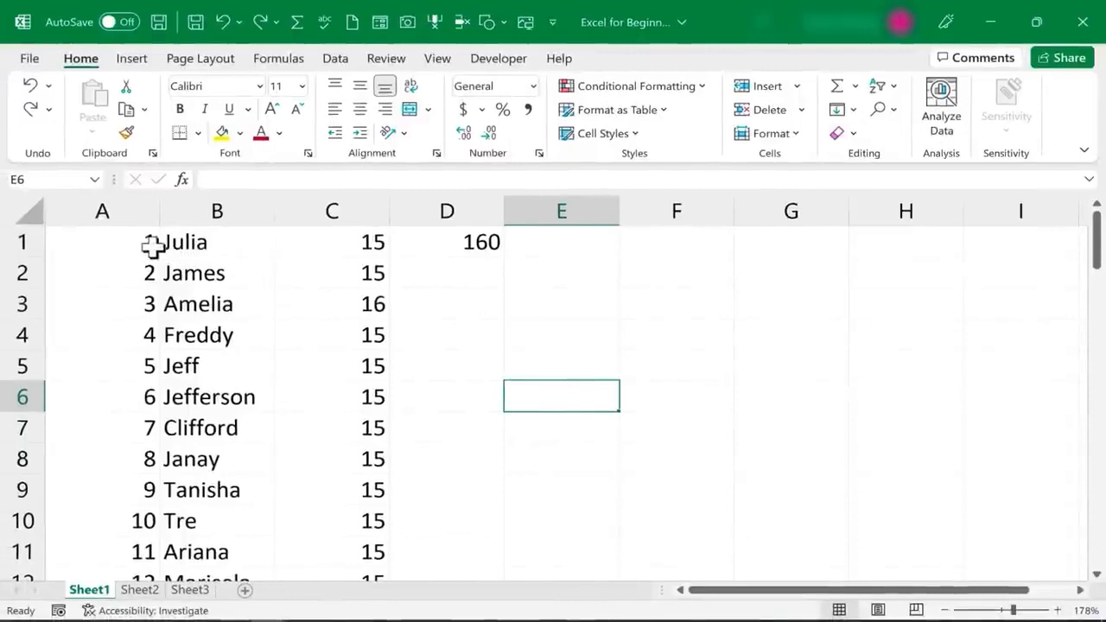
left_click(345, 252)
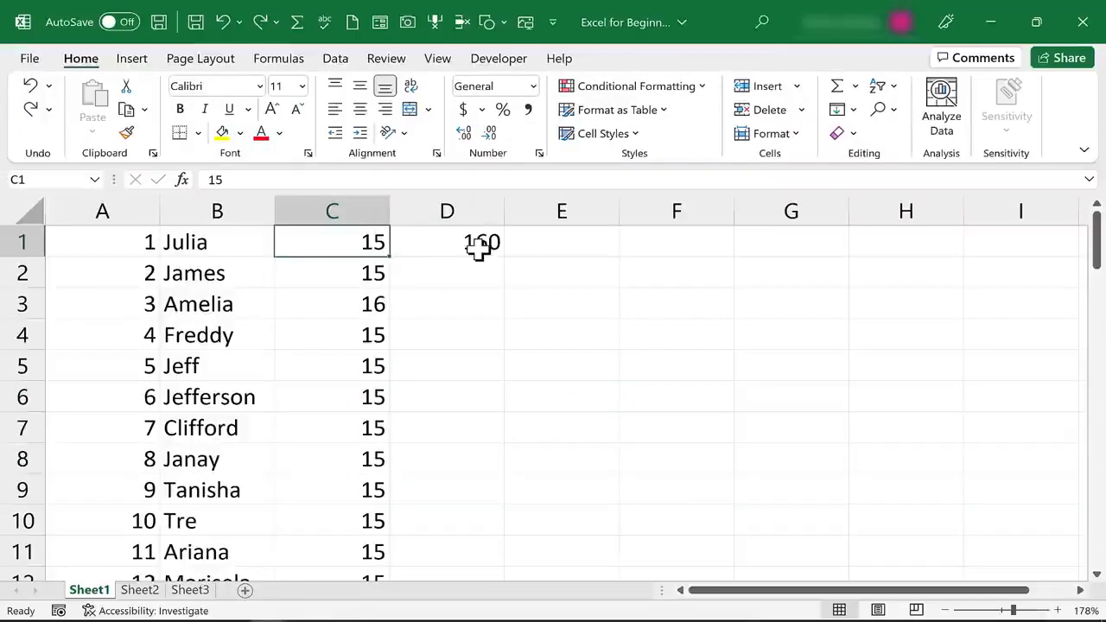
left_click(466, 251)
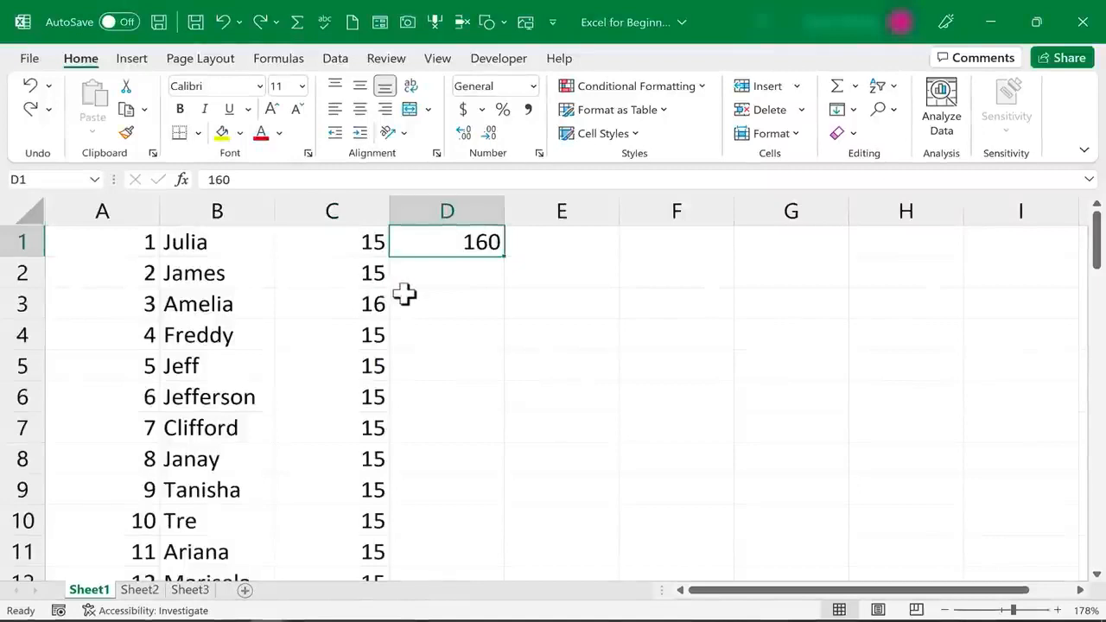
Insert a blank row above the table and a blank column before the IDs
left_click(355, 311)
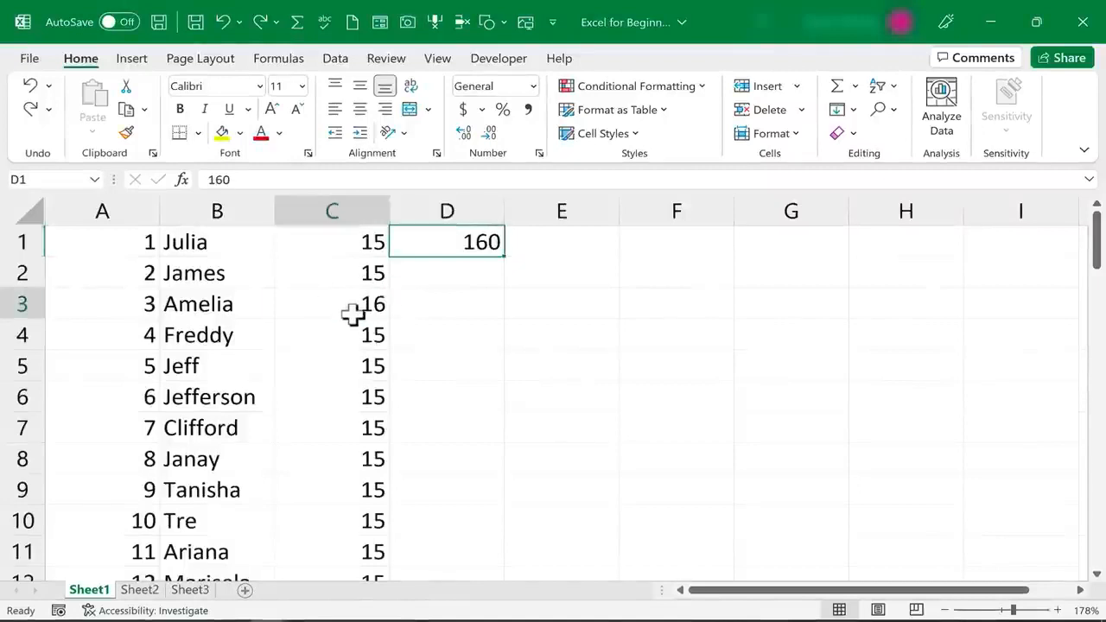
left_click(467, 253)
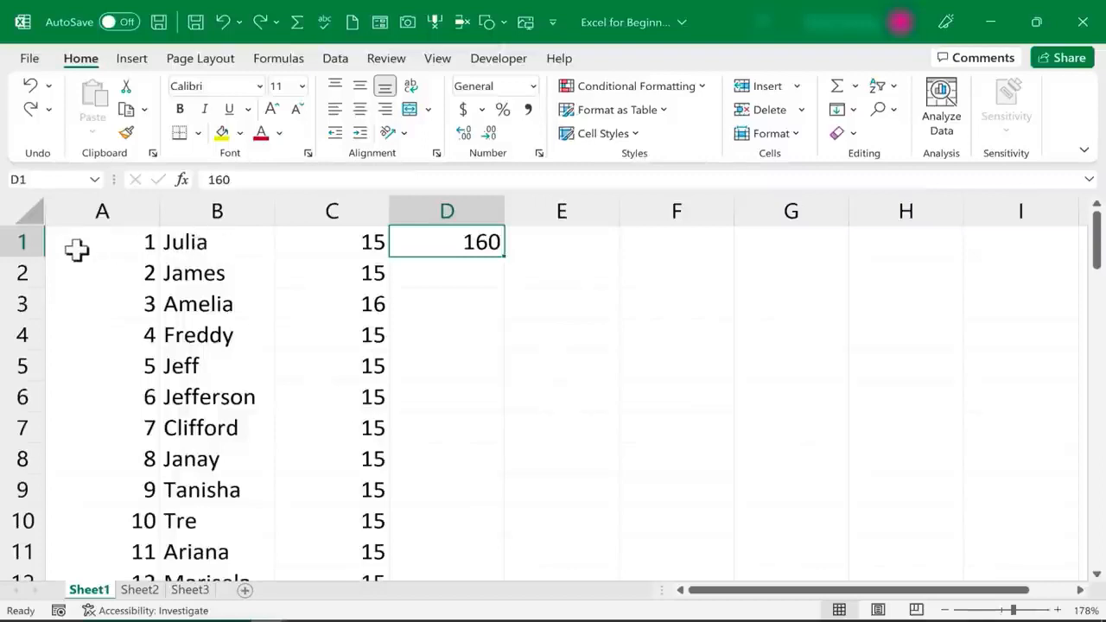
left_click(299, 272)
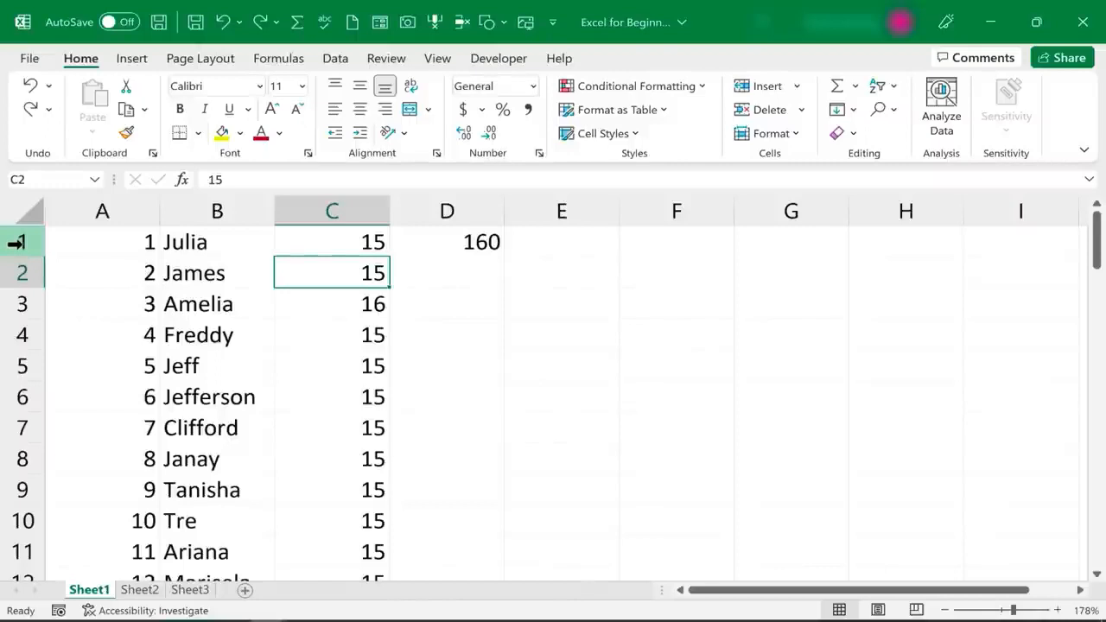
right_click(17, 242)
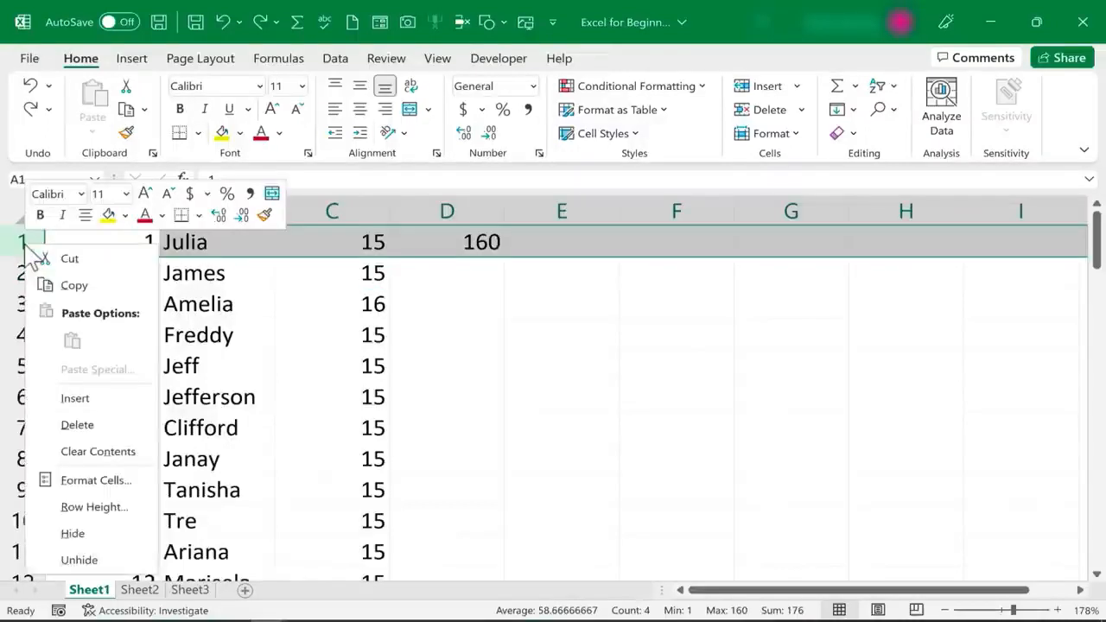
left_click(112, 397)
left_click(173, 335)
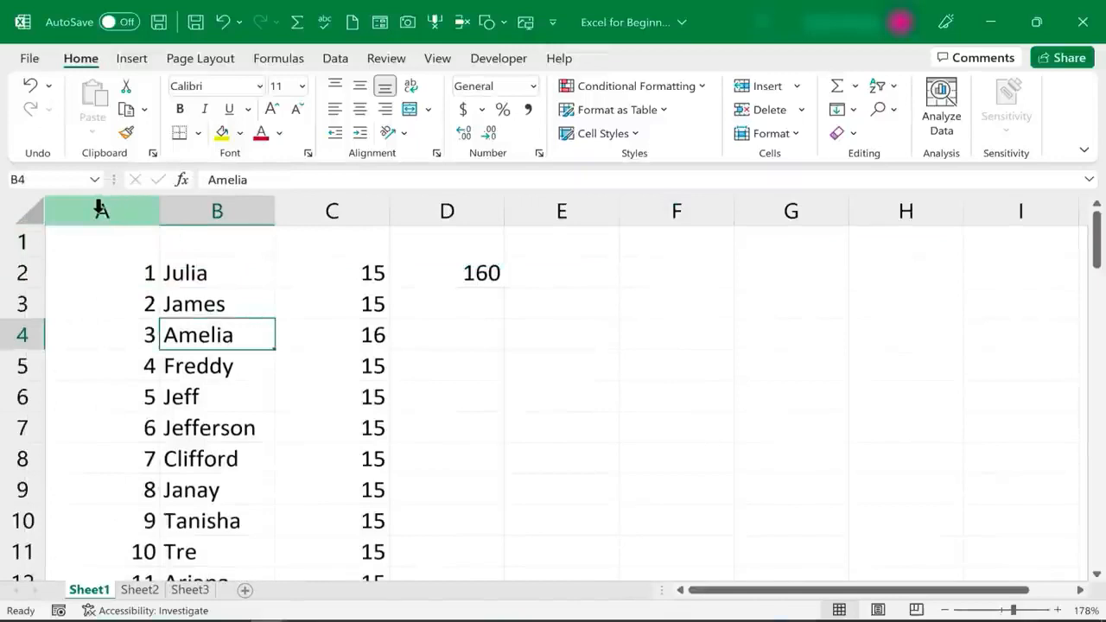
right_click(101, 210)
left_click(160, 366)
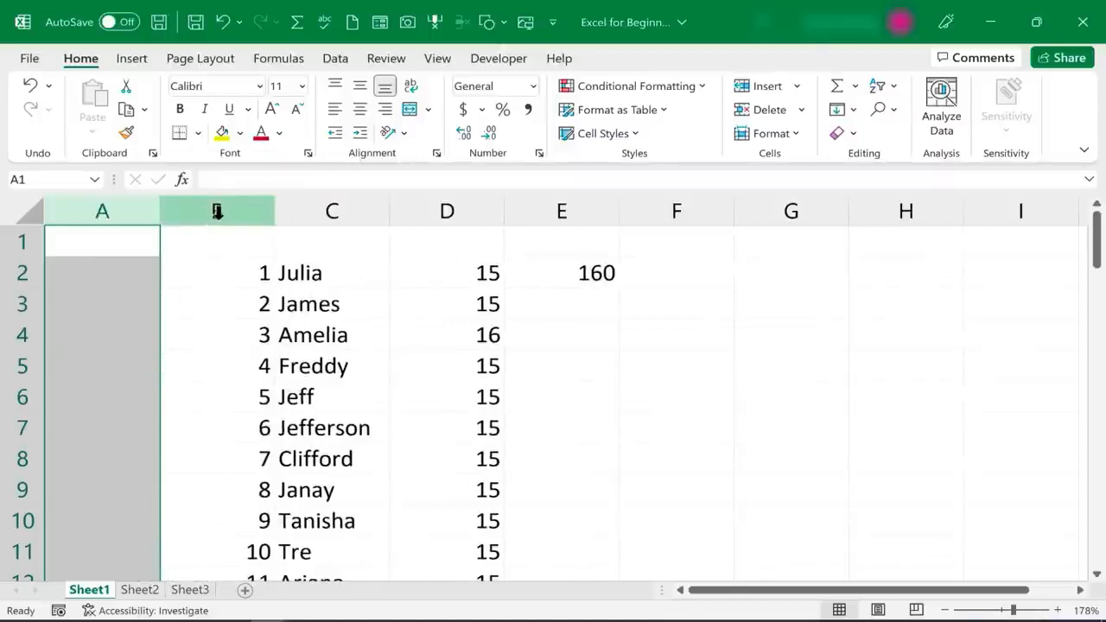
Insert a blank column between names and wages and a blank row above Freddy
right_click(441, 211)
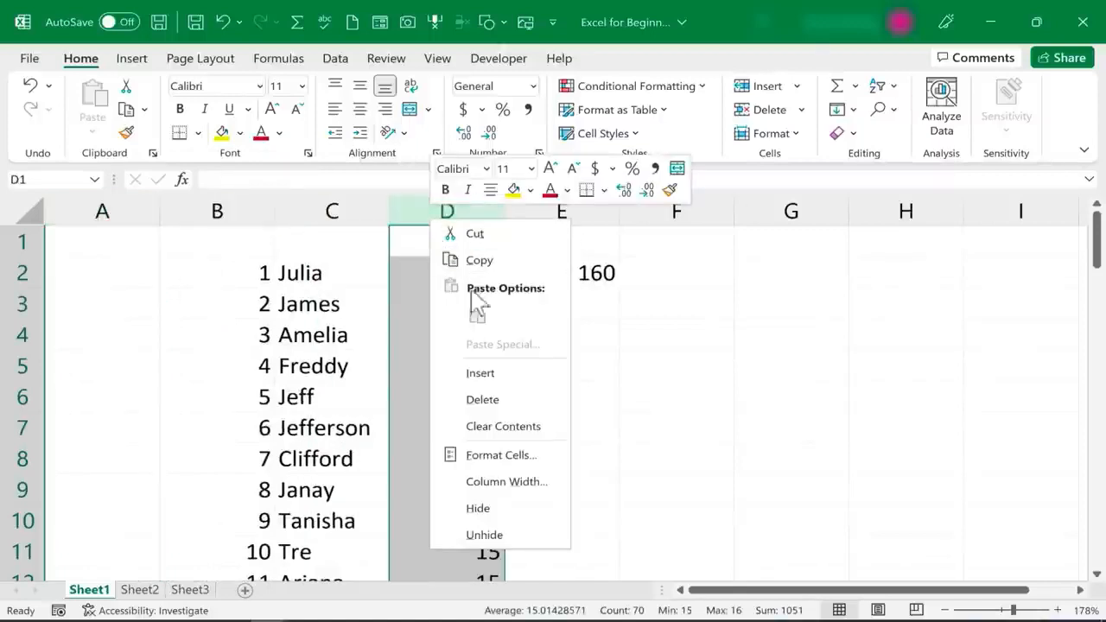
left_click(489, 372)
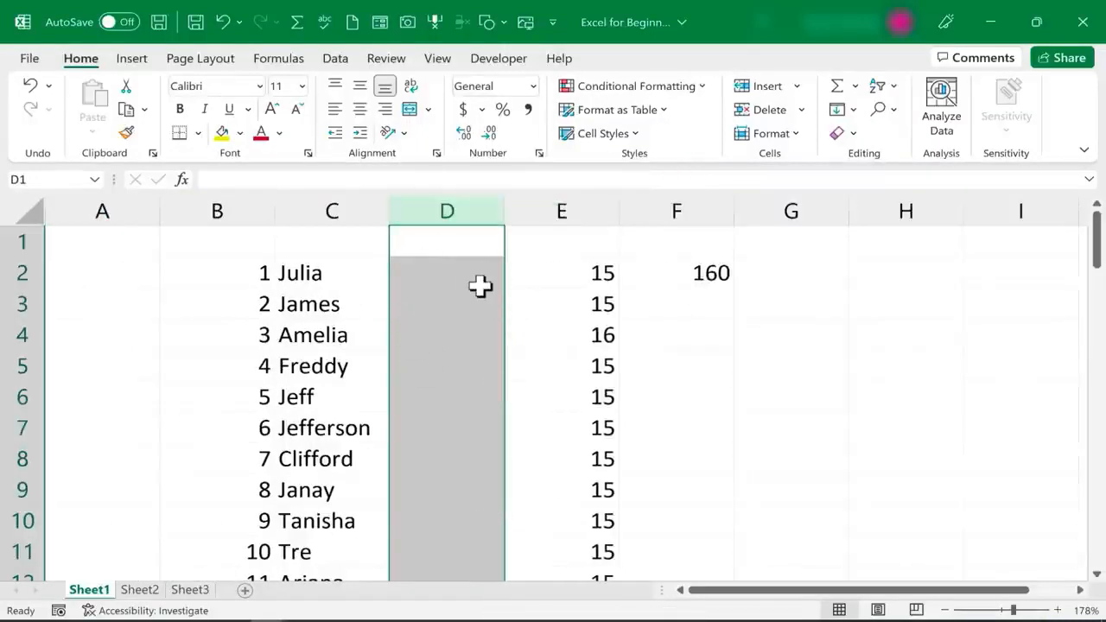
left_click(19, 368)
right_click(19, 370)
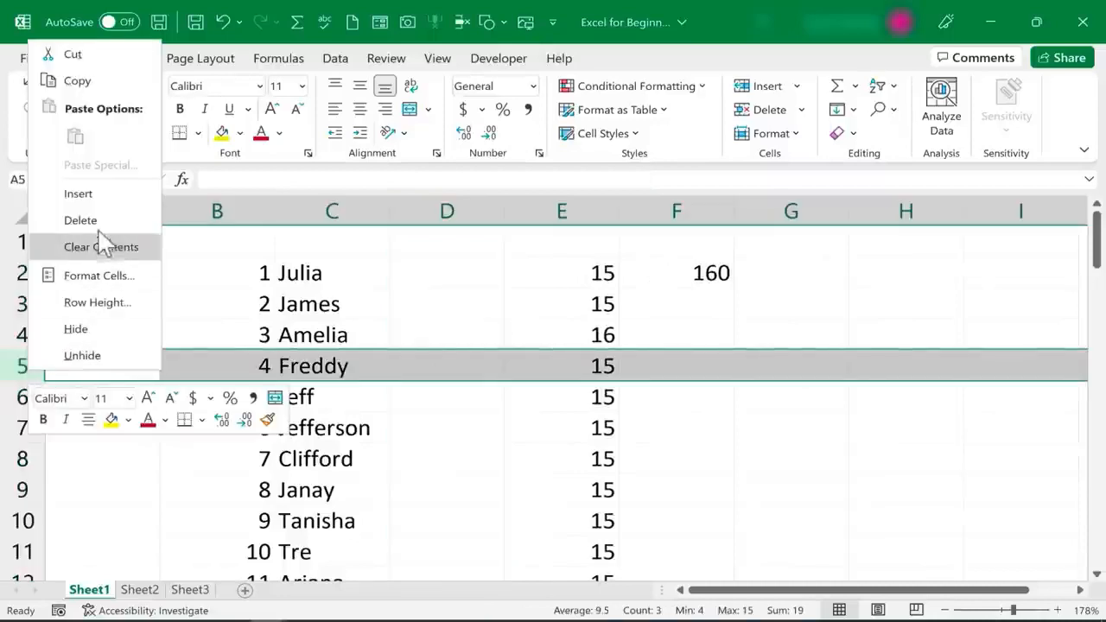
left_click(77, 193)
Undo the last insertion with Ctrl+Z and select cell A1
left_click(221, 296)
key("ctrl+z")
key("ctrl+z")
key("ctrl+z")
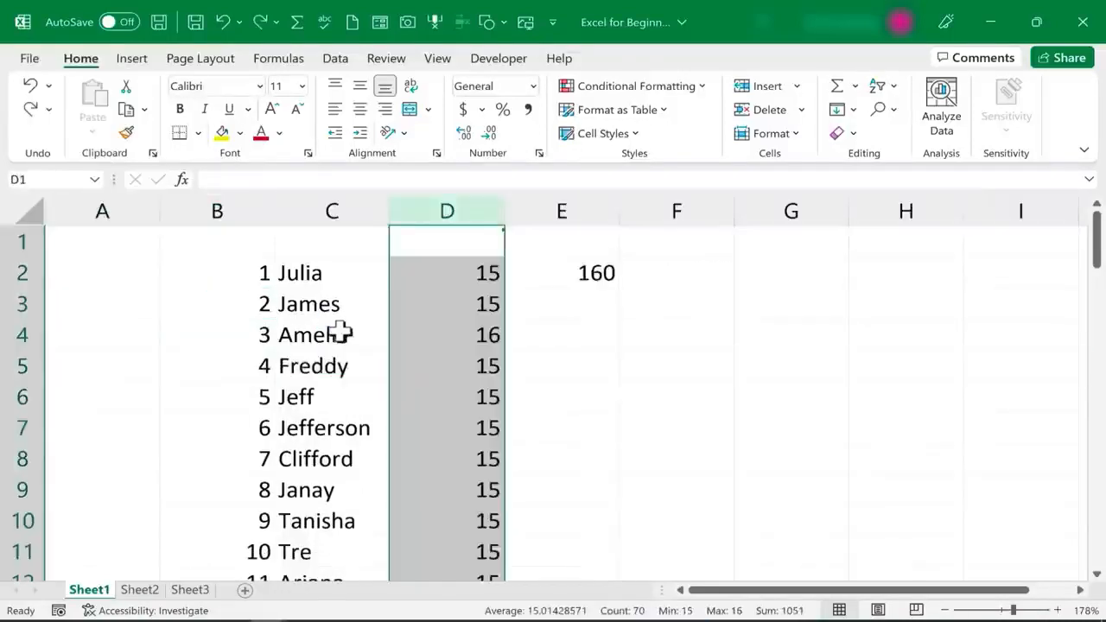
left_click(316, 313)
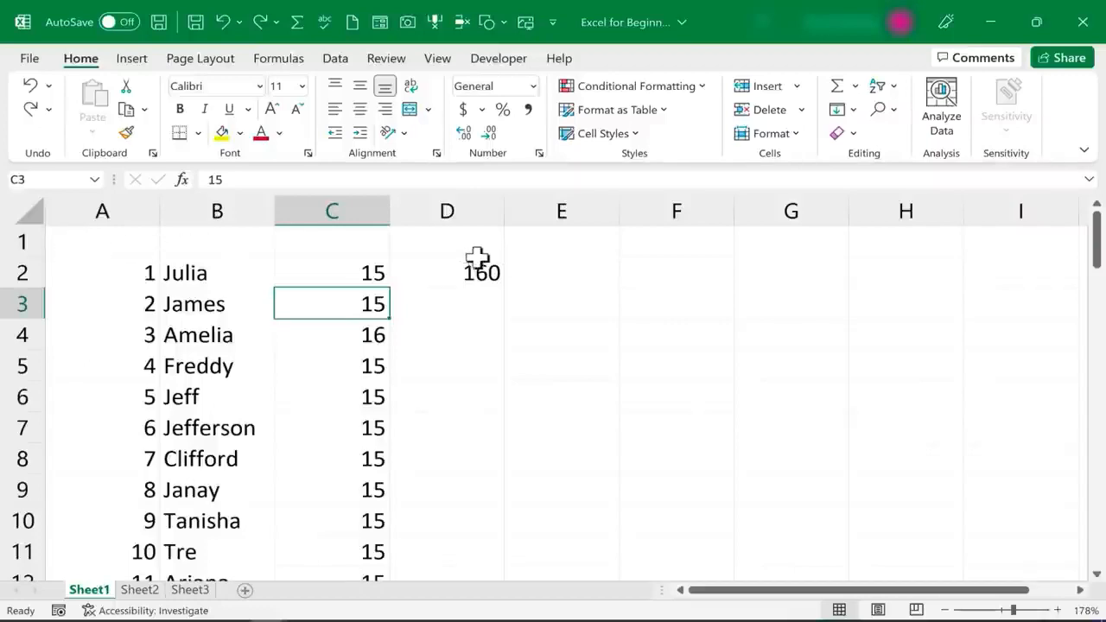
left_click(561, 334)
left_click(122, 247)
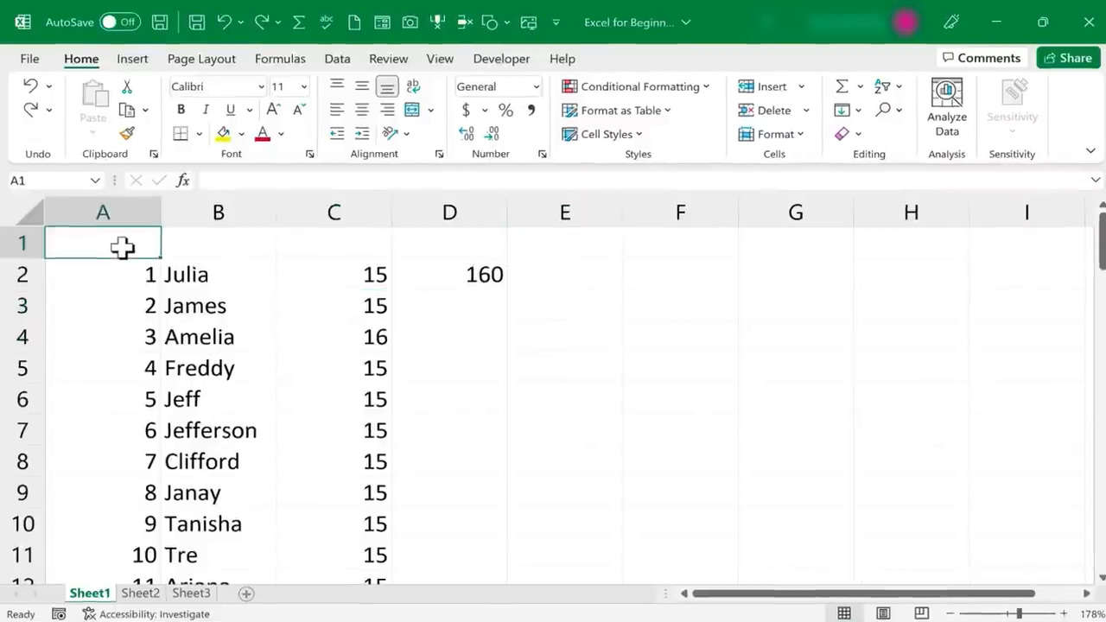
Enter Employee ID, Name, Hourly Wage, Hours Worked and Taxable Income in A1 through E1
type("Employee ID")
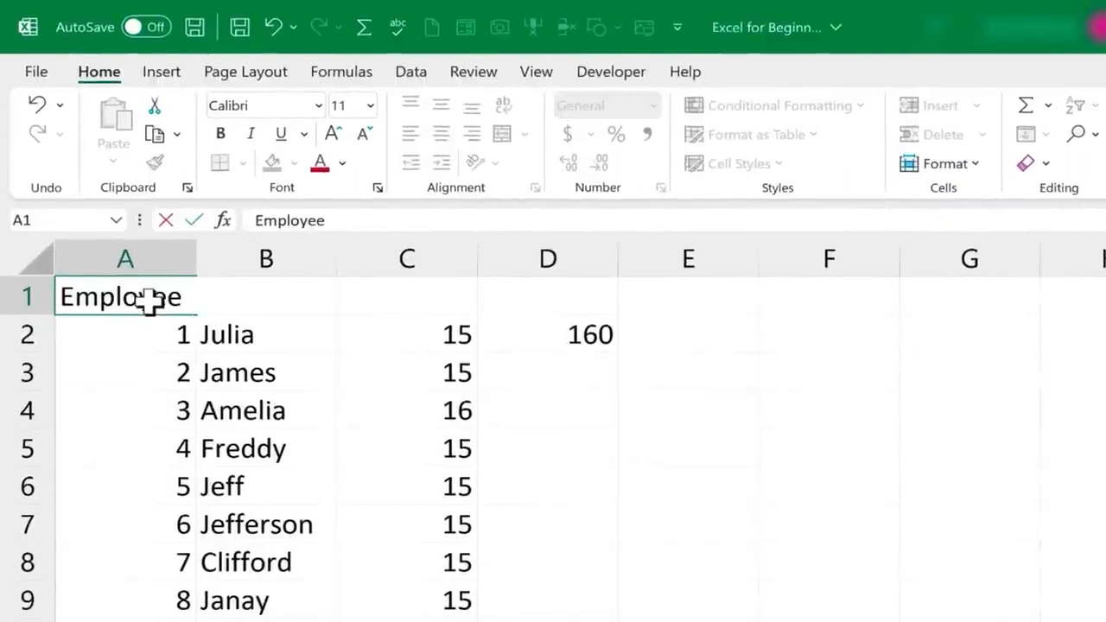
key("Tab")
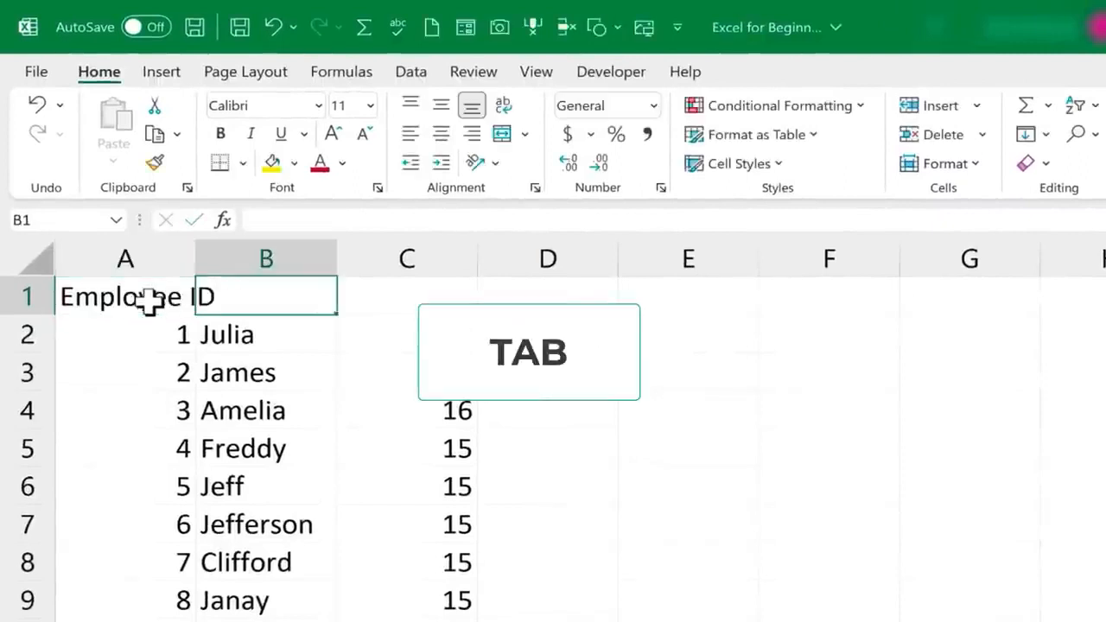
type("Name")
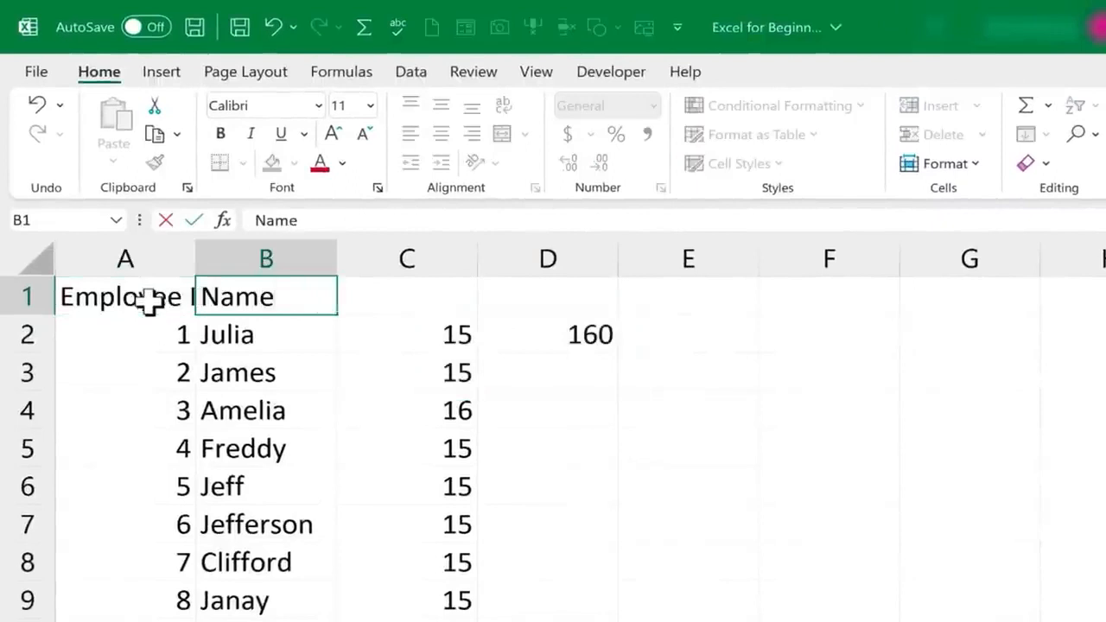
key("Tab")
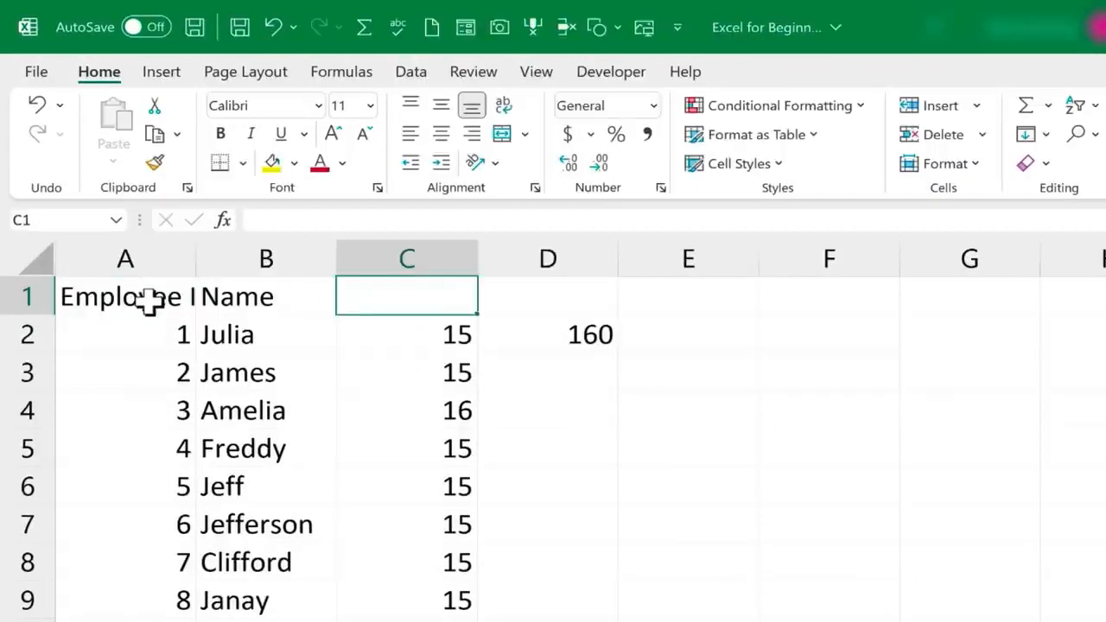
type("Hou")
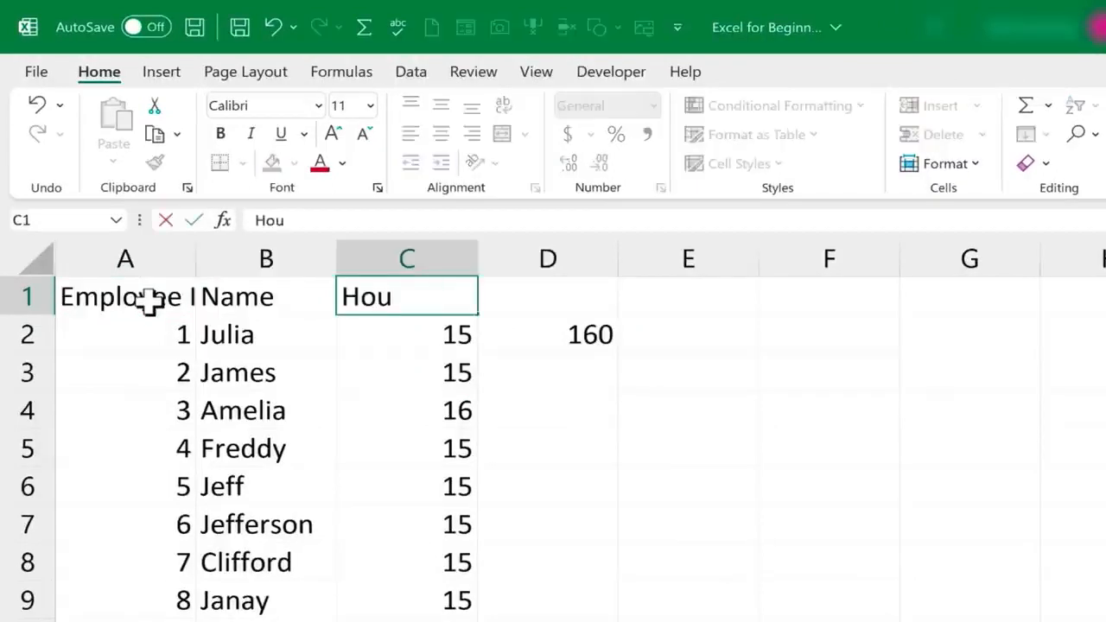
type("rly Wage")
key("Tab")
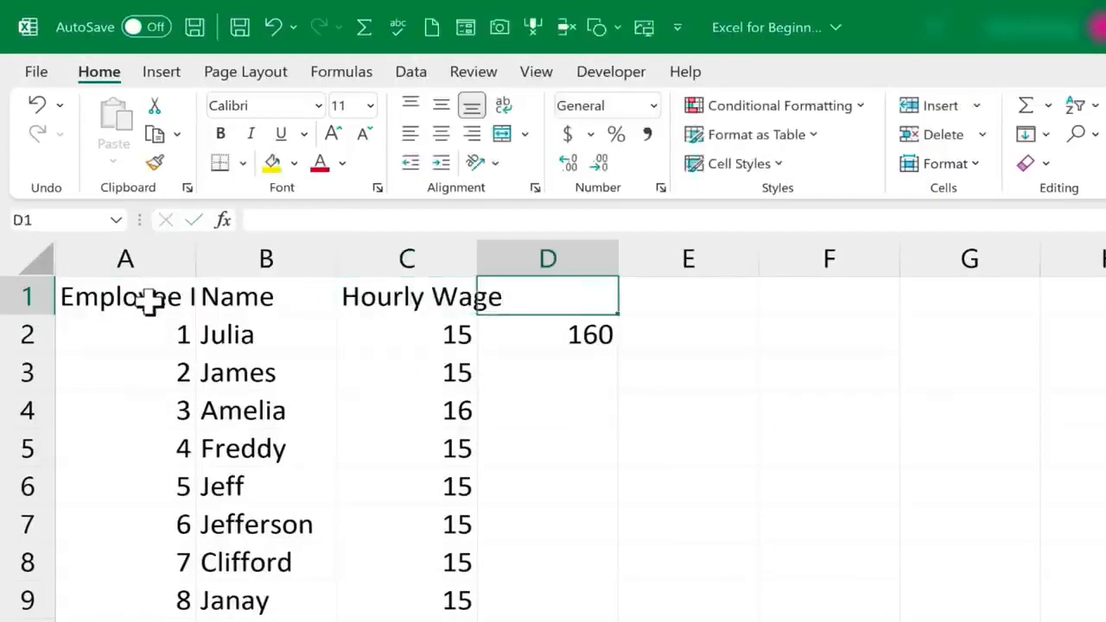
type("Hours")
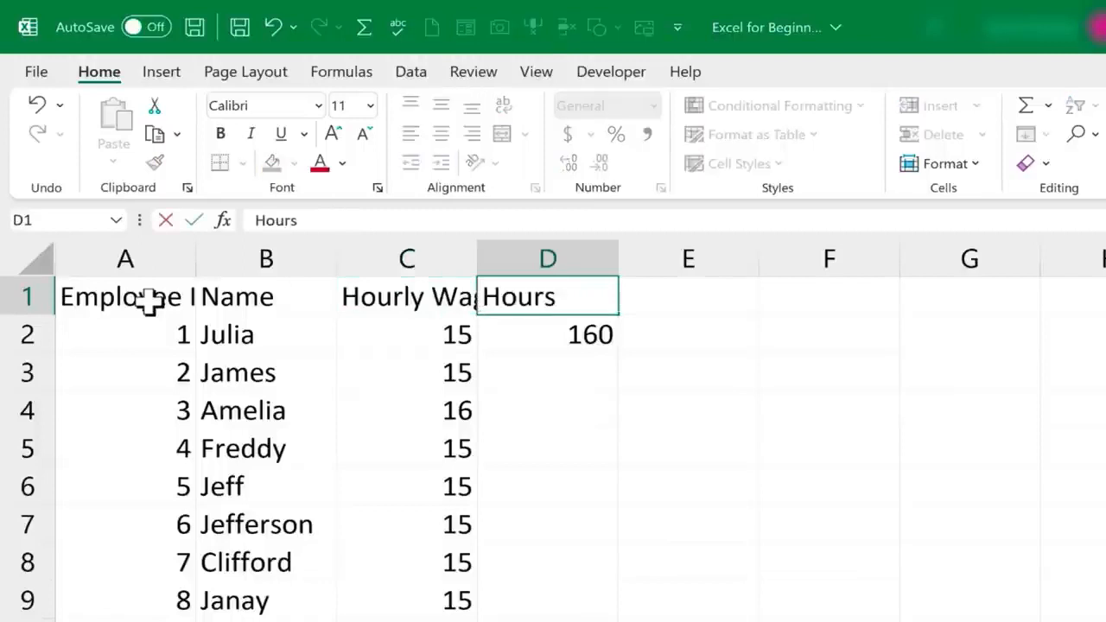
type(" Worked")
key("Tab")
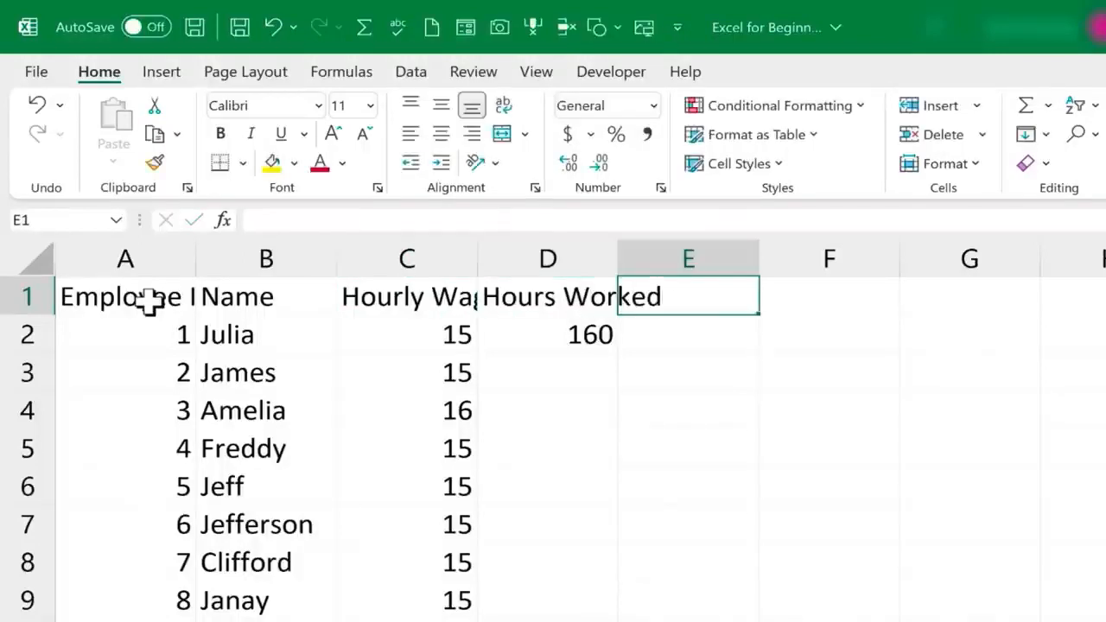
type("Taxable In")
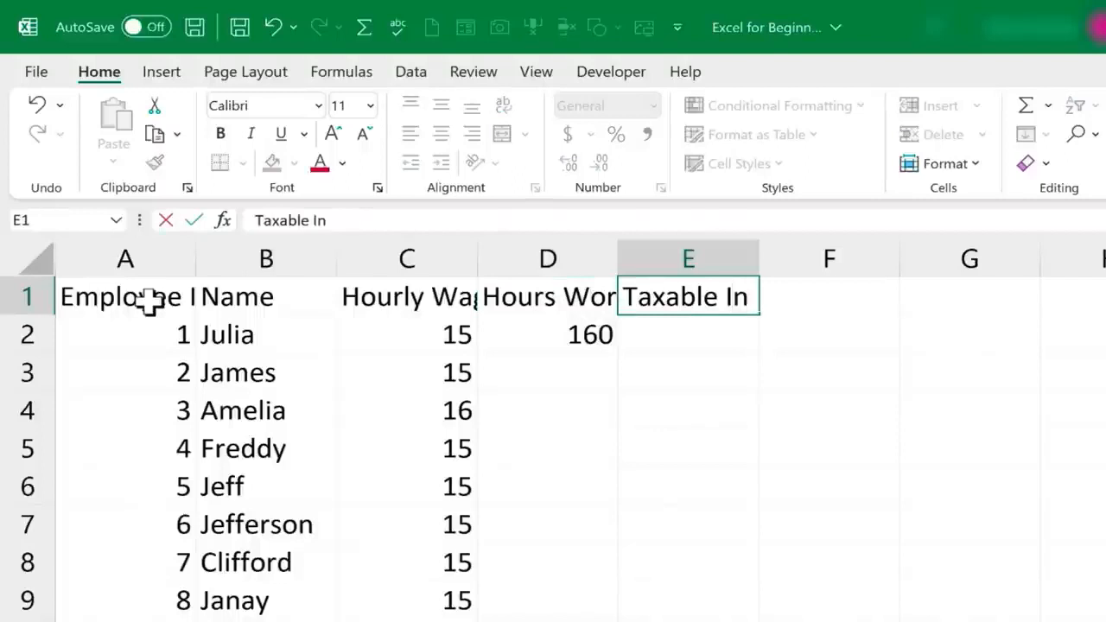
type("come")
key("Return")
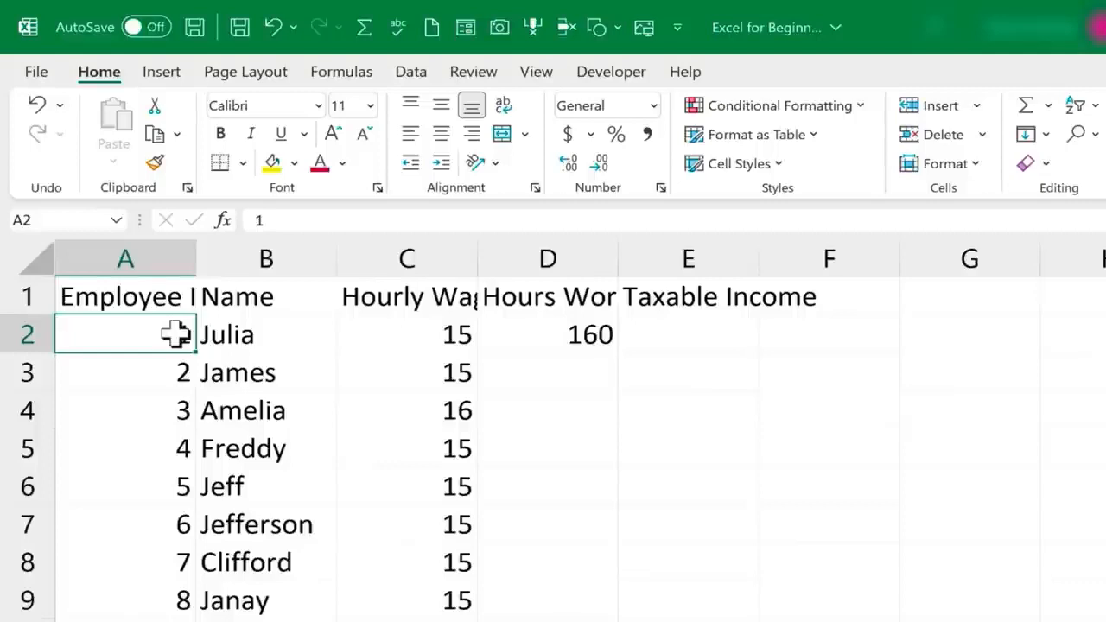
Widen column C for Hourly Wage, then AutoFit columns A through E to their contents
double_click(146, 300)
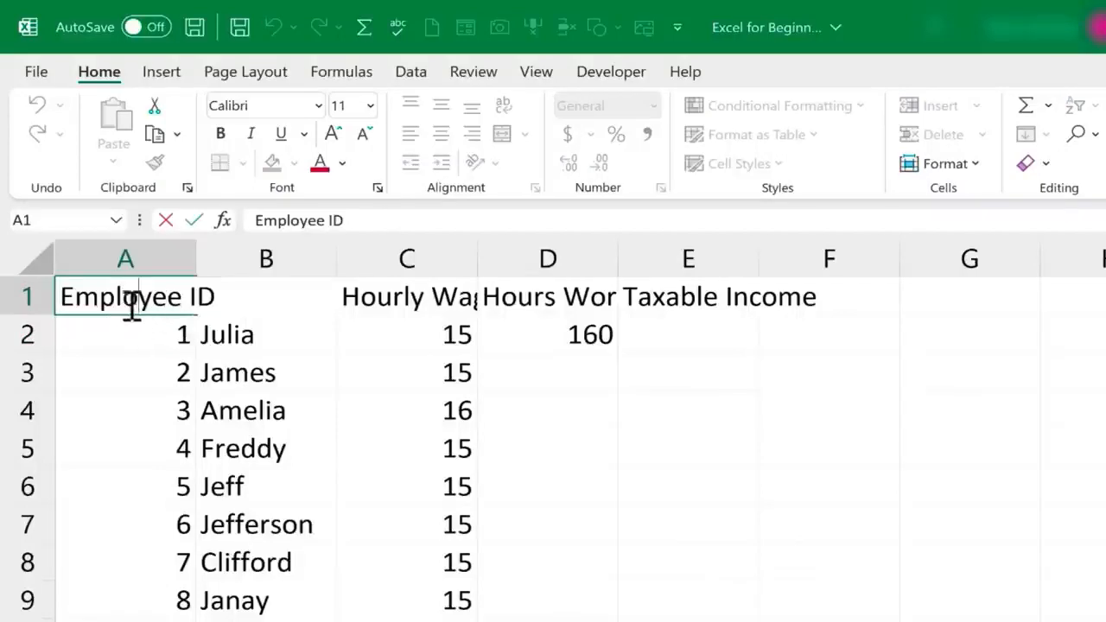
left_click(173, 367)
double_click(402, 296)
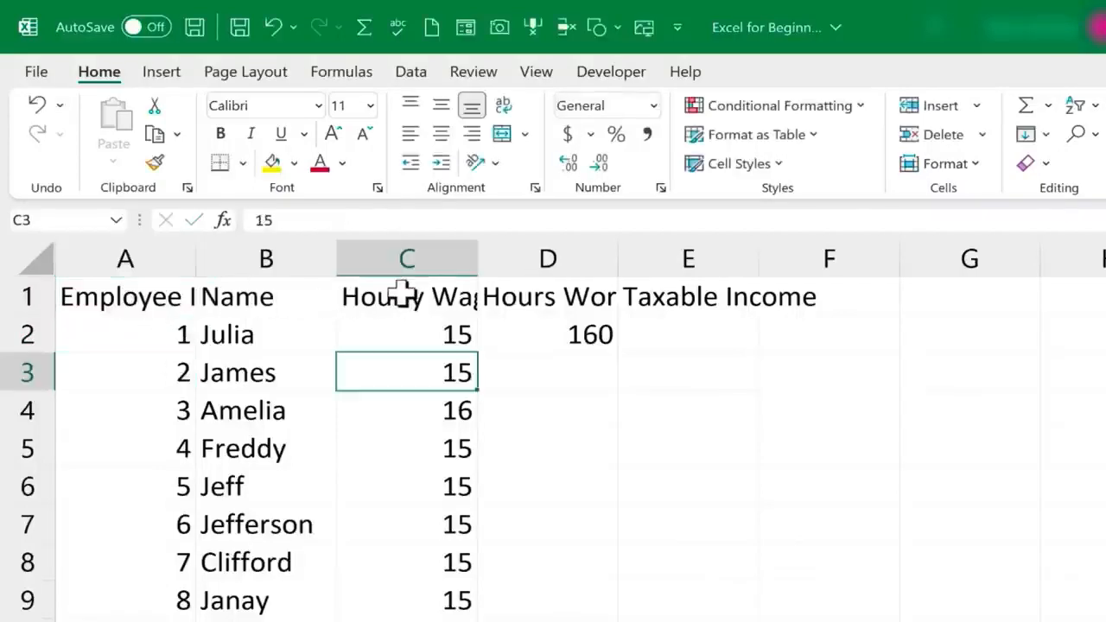
left_click(433, 339)
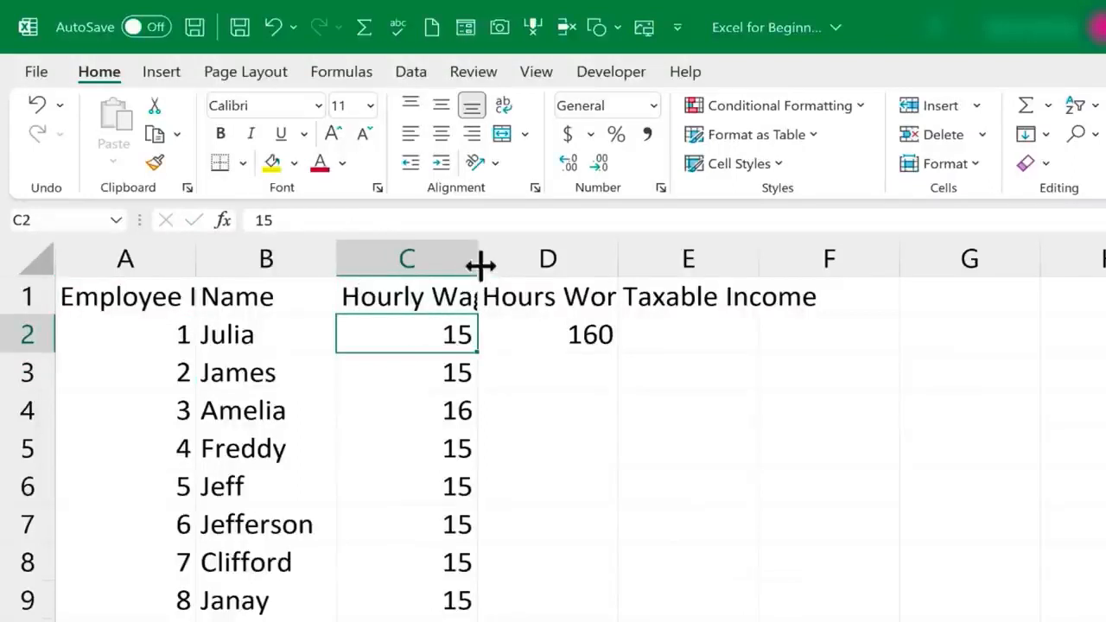
left_click_drag(478, 258, 525, 252)
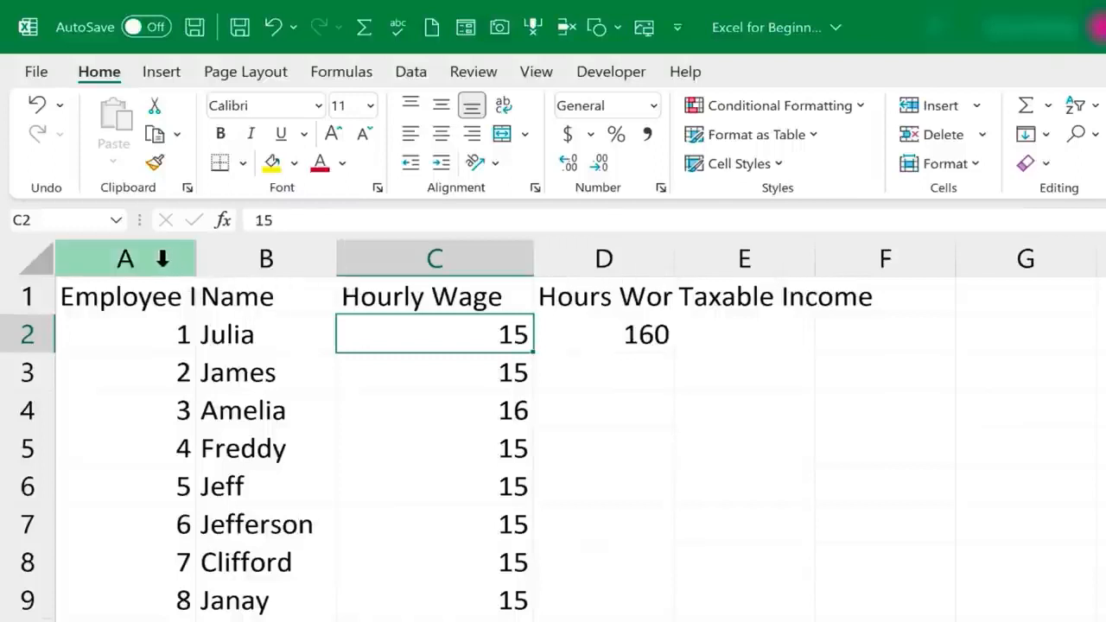
left_click_drag(152, 259, 764, 266)
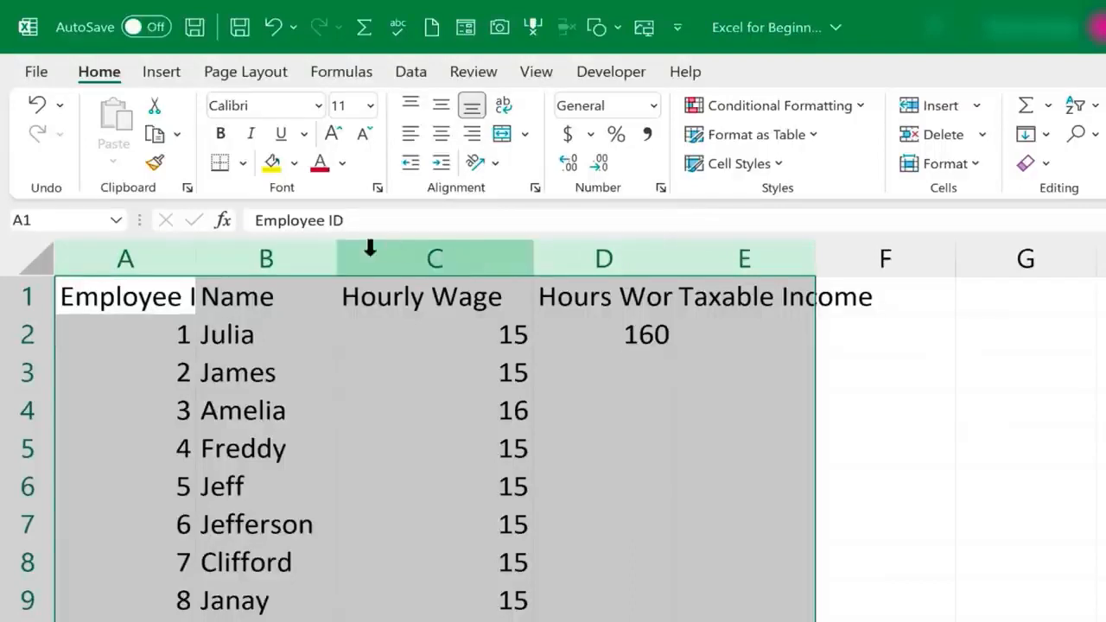
double_click(337, 259)
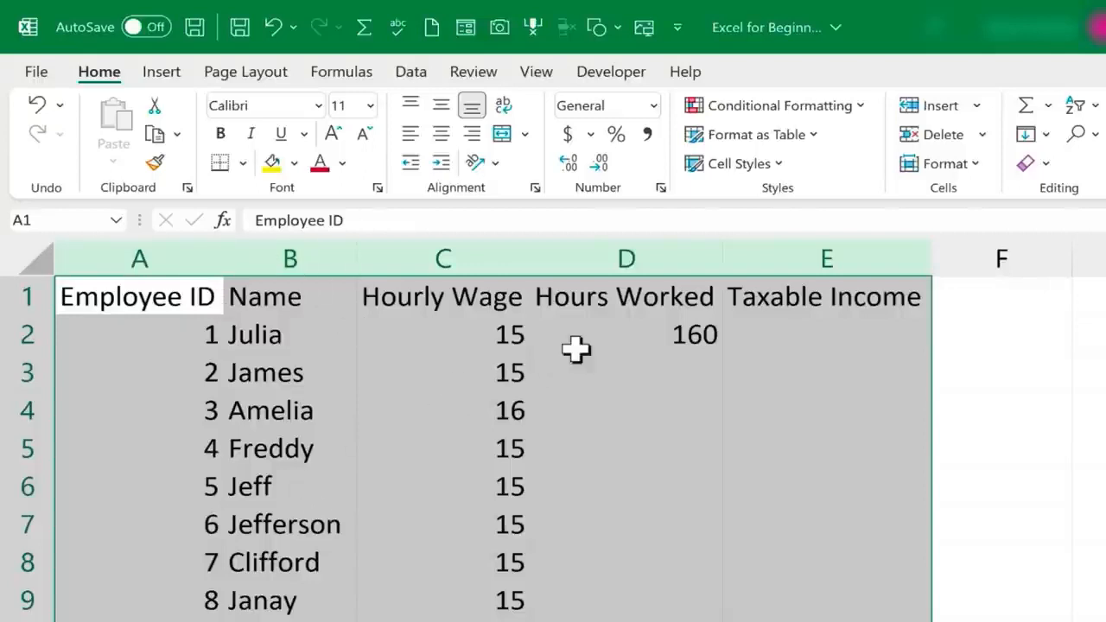
left_click(613, 387)
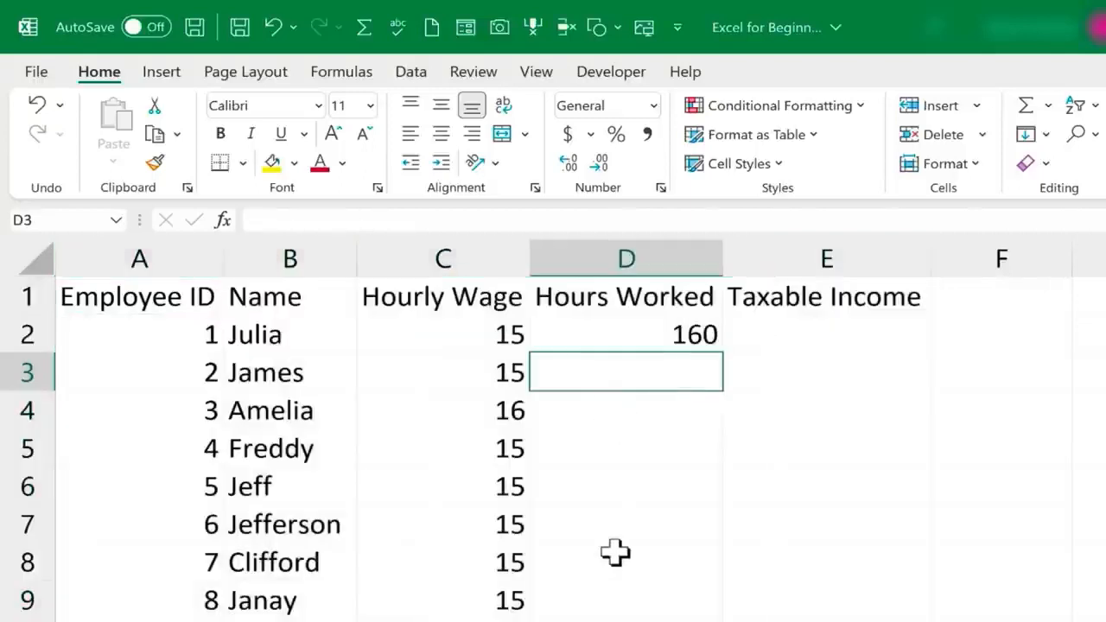
left_click(505, 453)
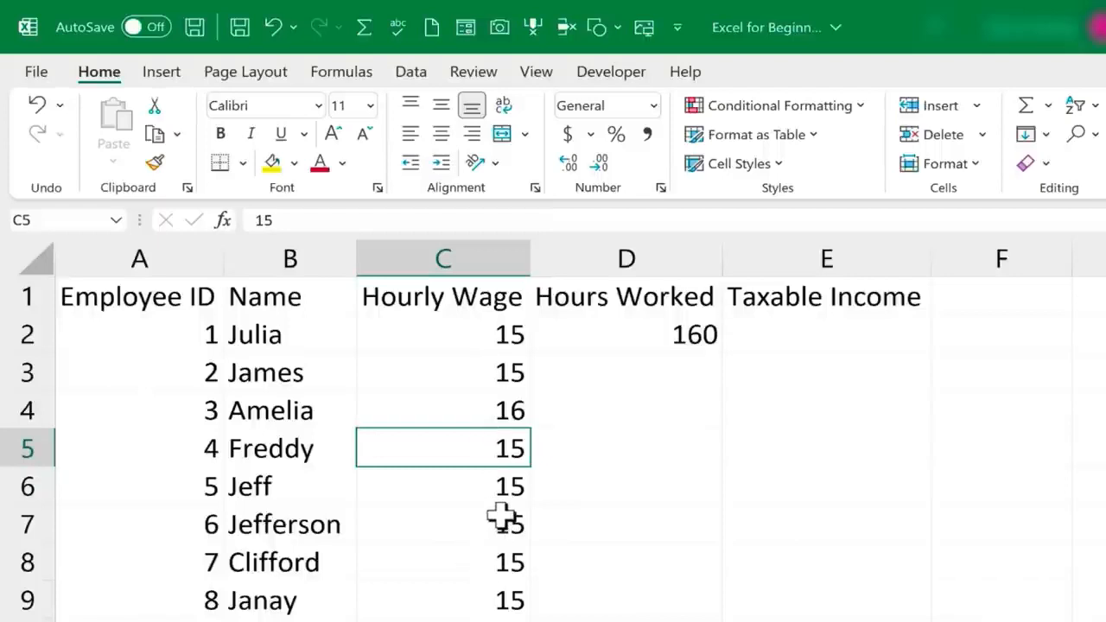
scroll(536, 445, "down", 4)
left_click(521, 455)
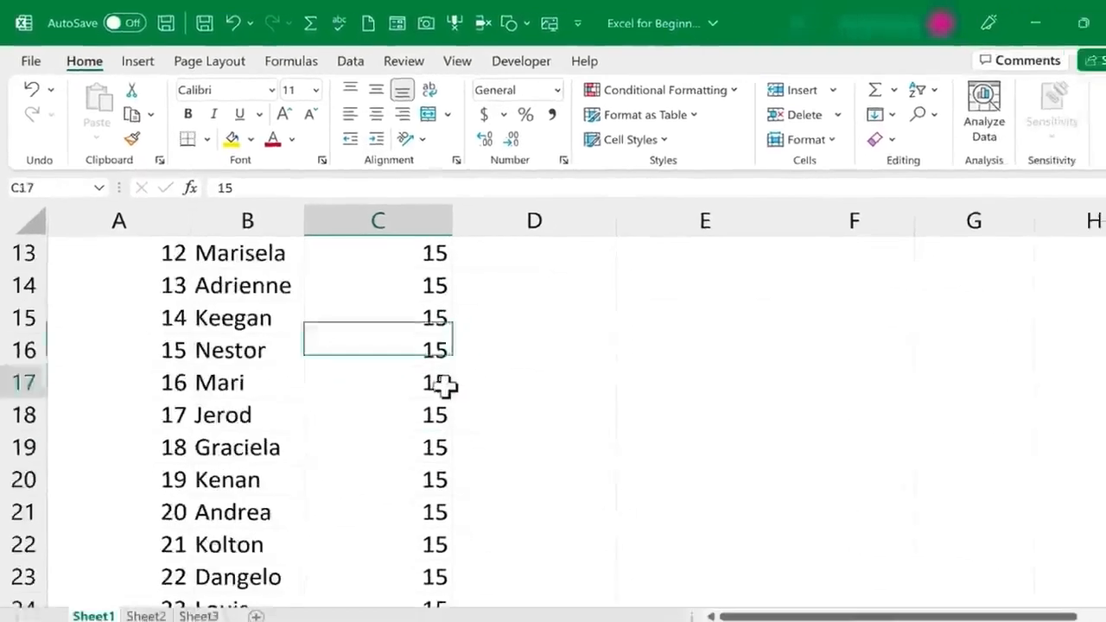
scroll(498, 339, "up", 4)
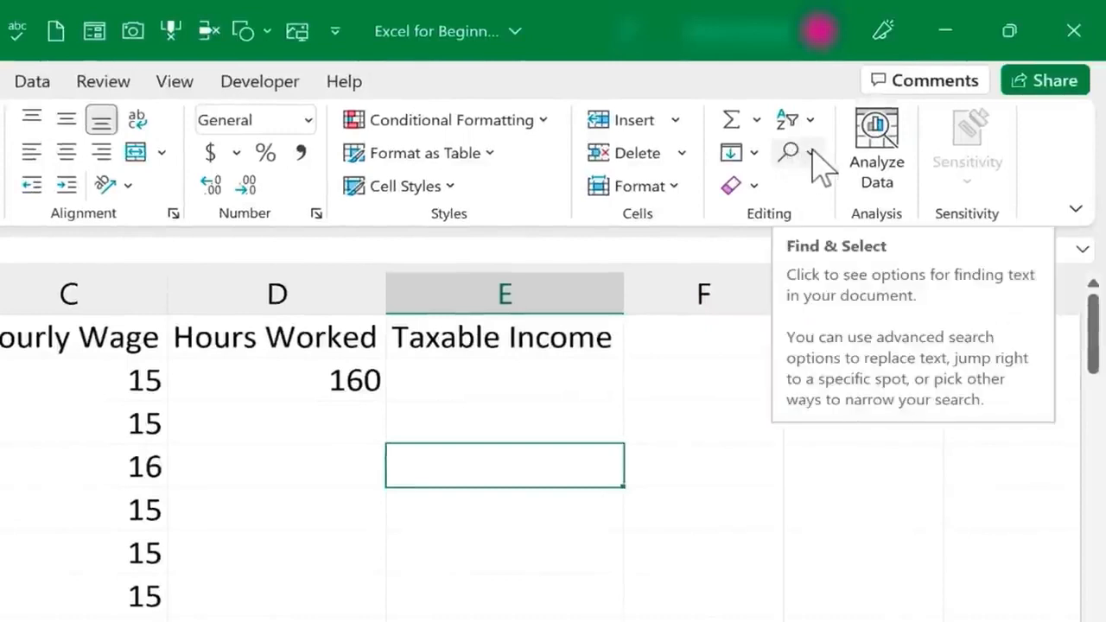
Replace every 15 with 15.5 across the sheet using Find and Replace
left_click(813, 156)
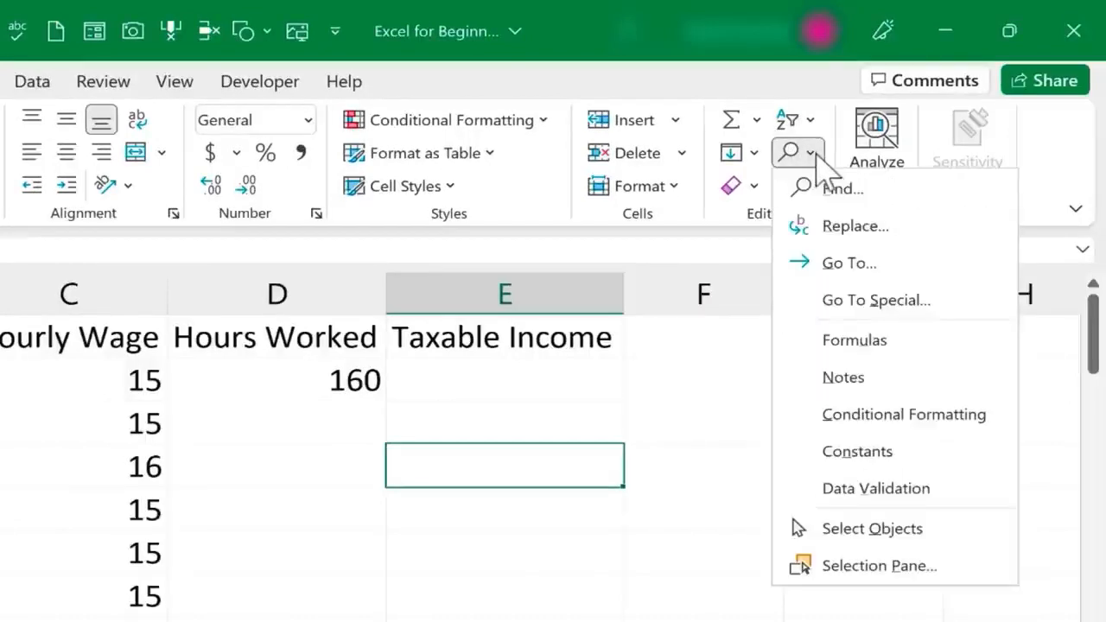
left_click(876, 223)
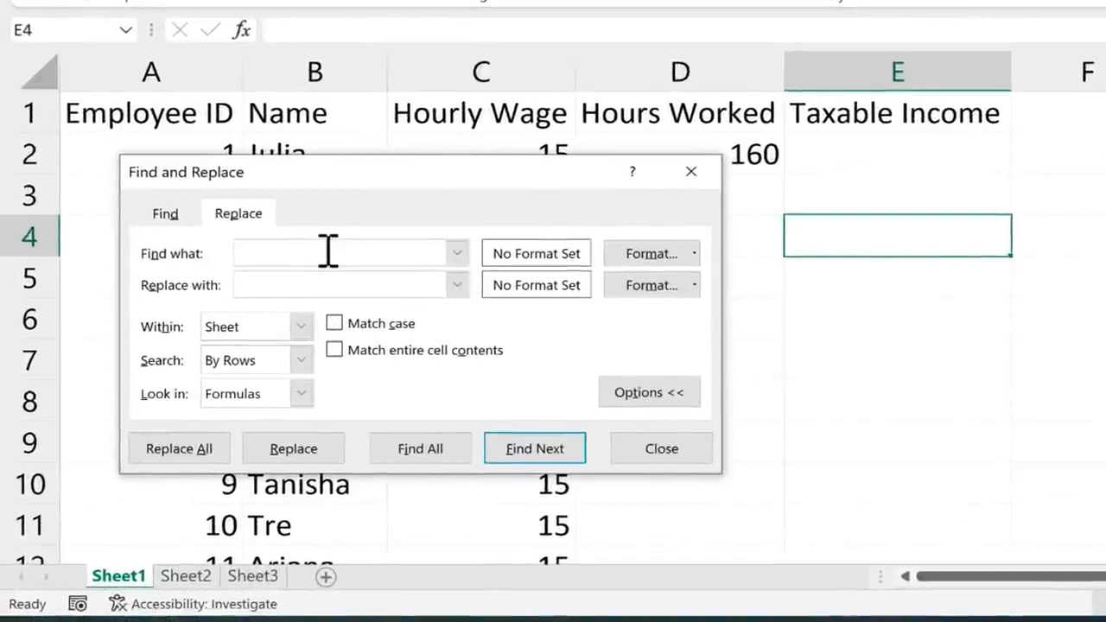
left_click(399, 291)
type("15.5")
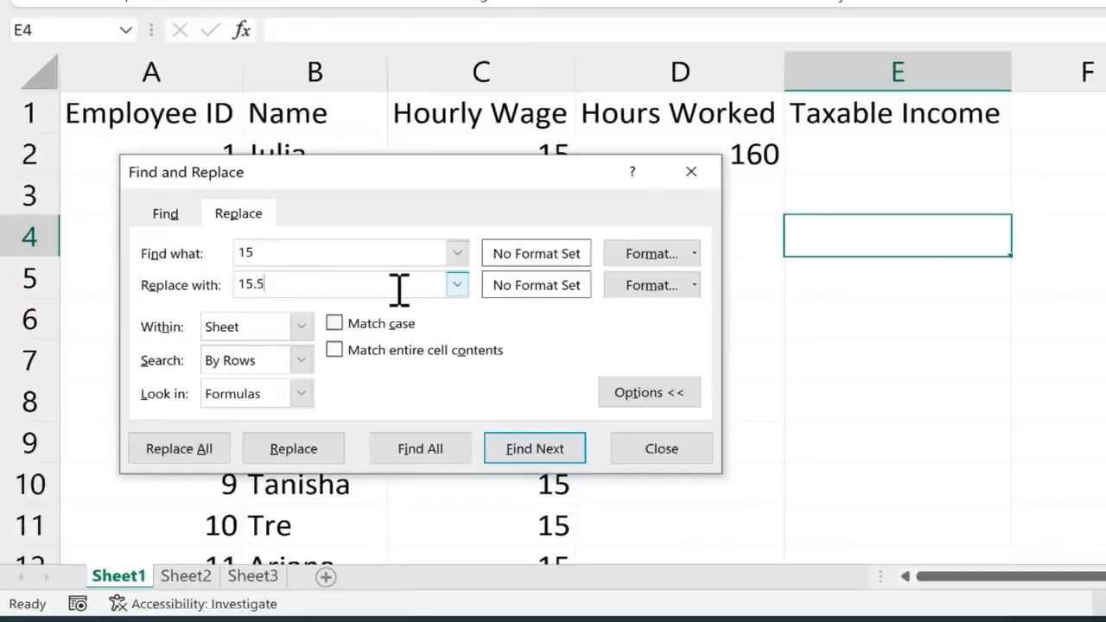
left_click(183, 449)
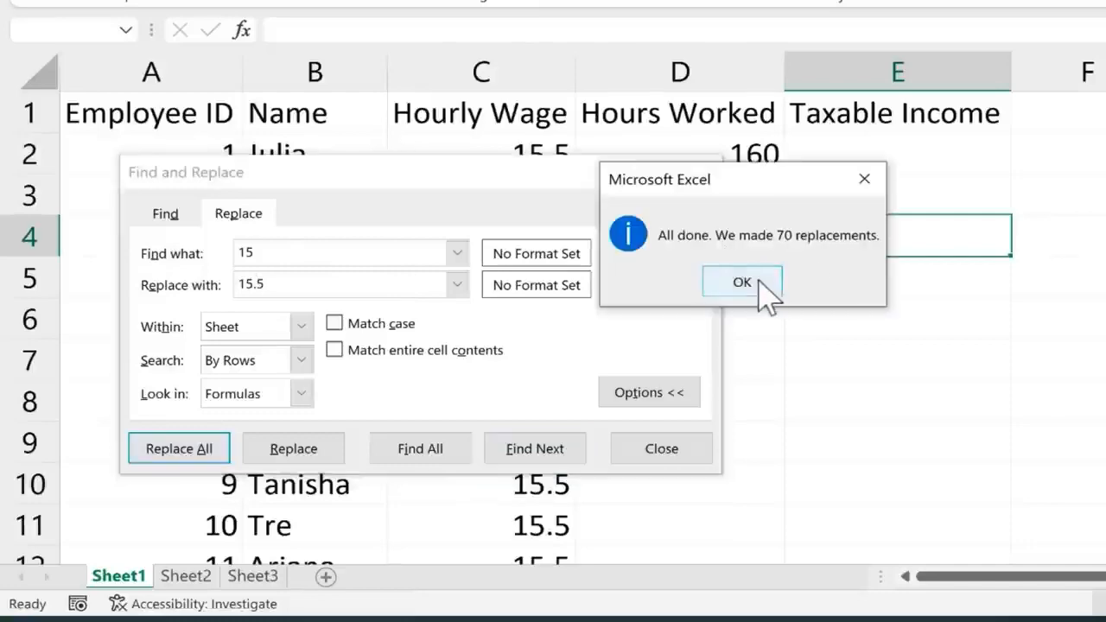
left_click(742, 282)
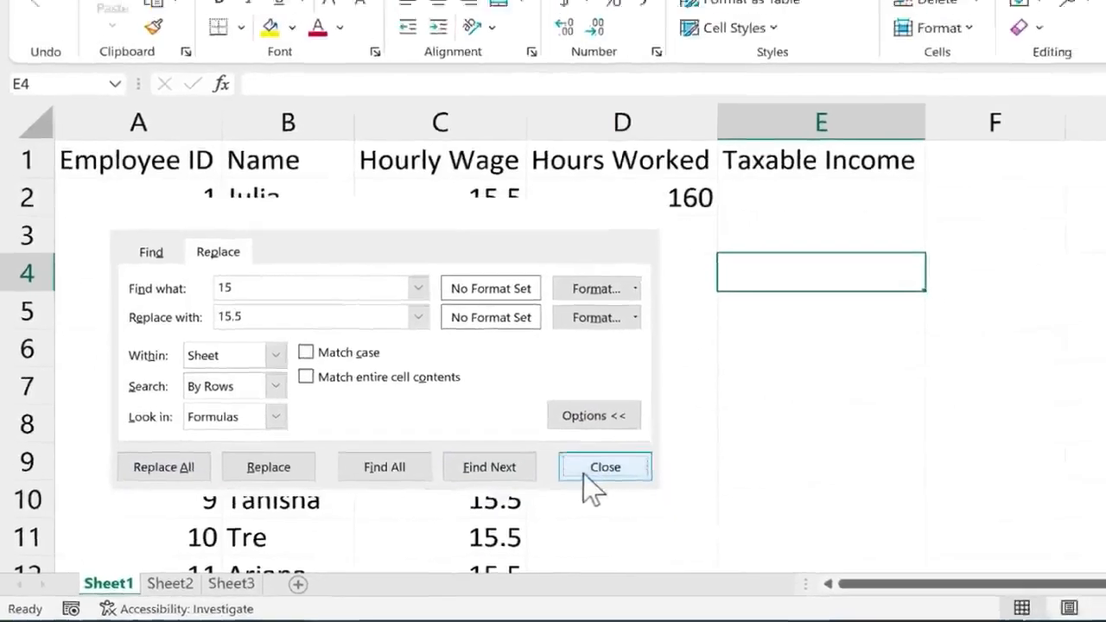
left_click(662, 448)
scroll(430, 285, "down", 10)
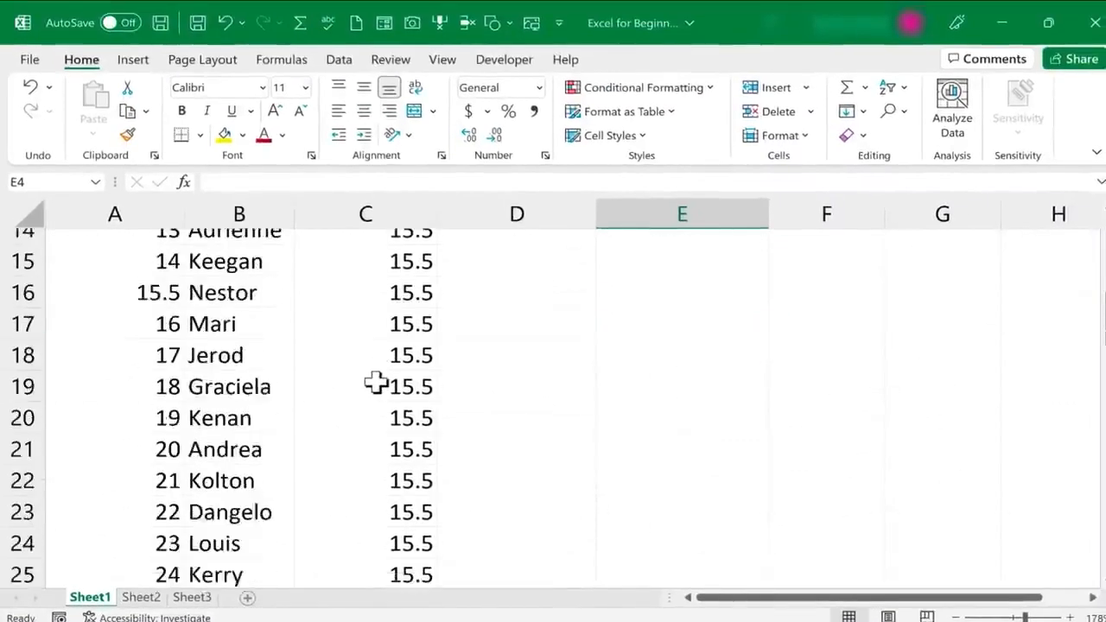
scroll(373, 384, "down", 3)
scroll(374, 385, "up", 8)
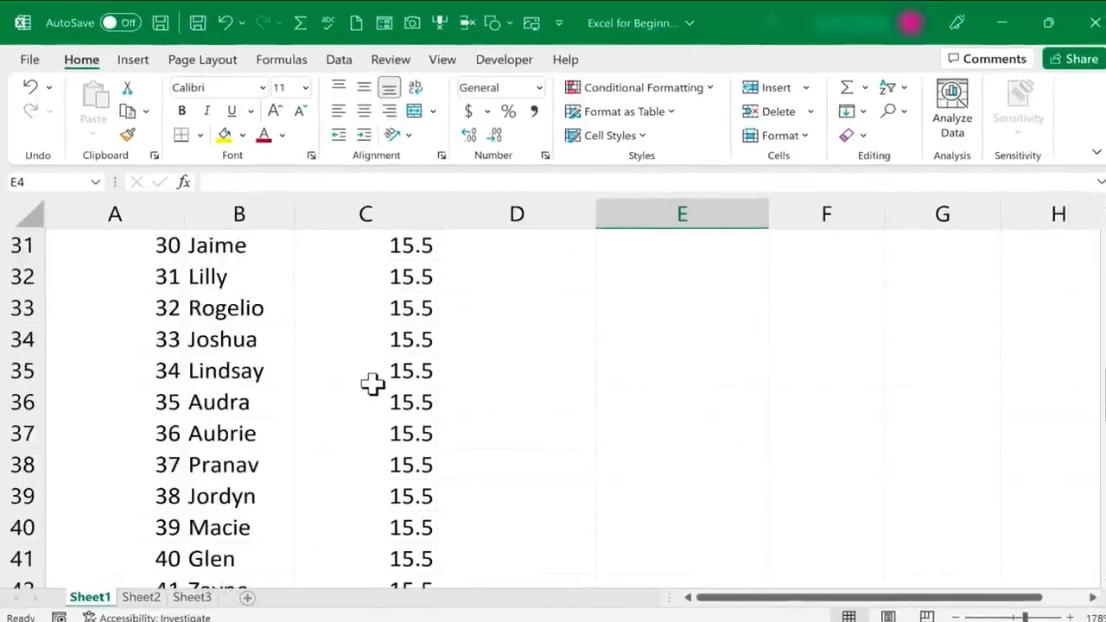
scroll(373, 385, "up", 2)
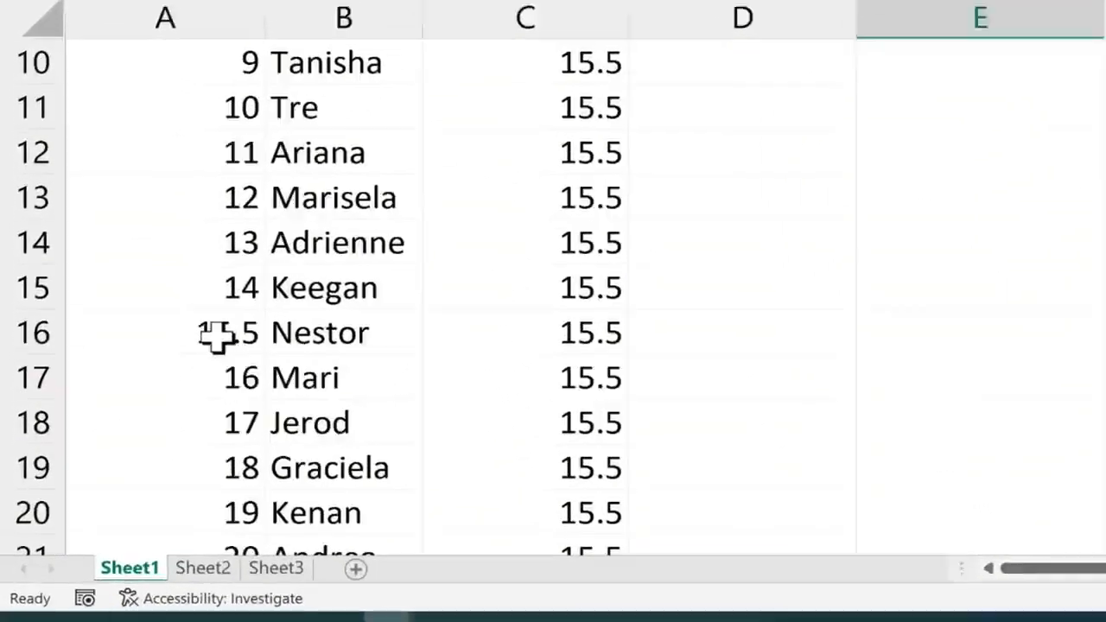
Change the employee ID in A16 back to 15
left_click(217, 335)
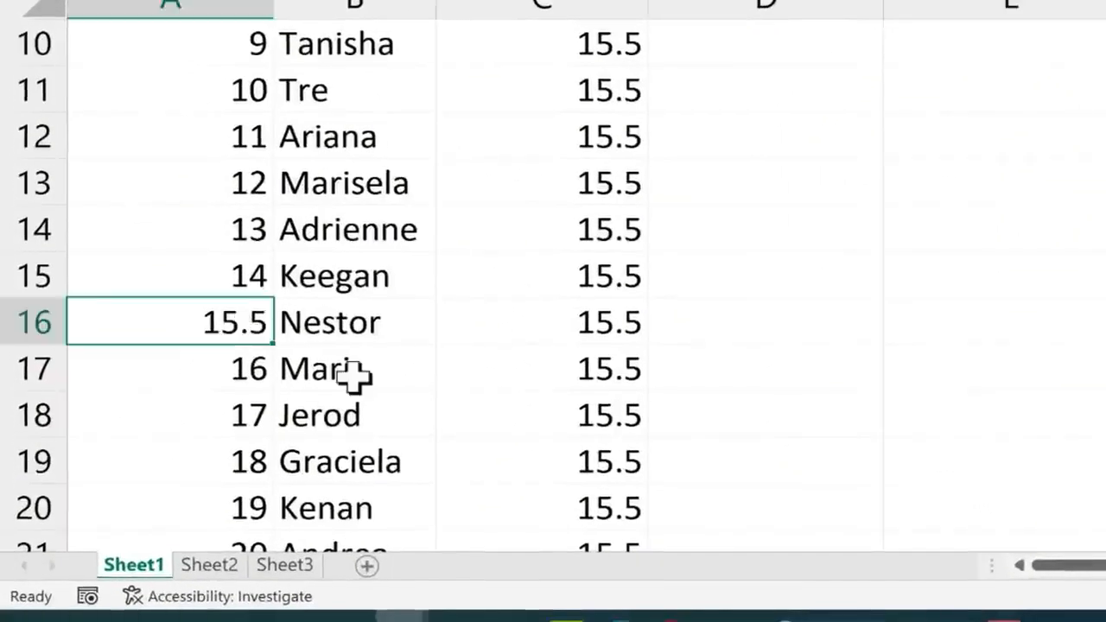
type("15")
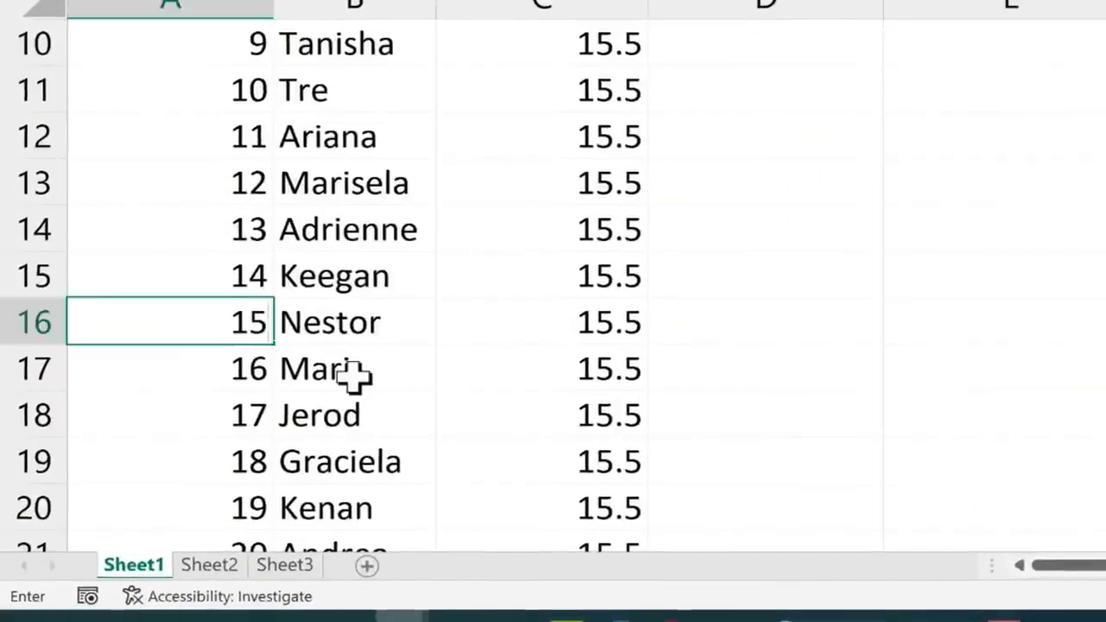
key("Return")
scroll(519, 373, "up", 3)
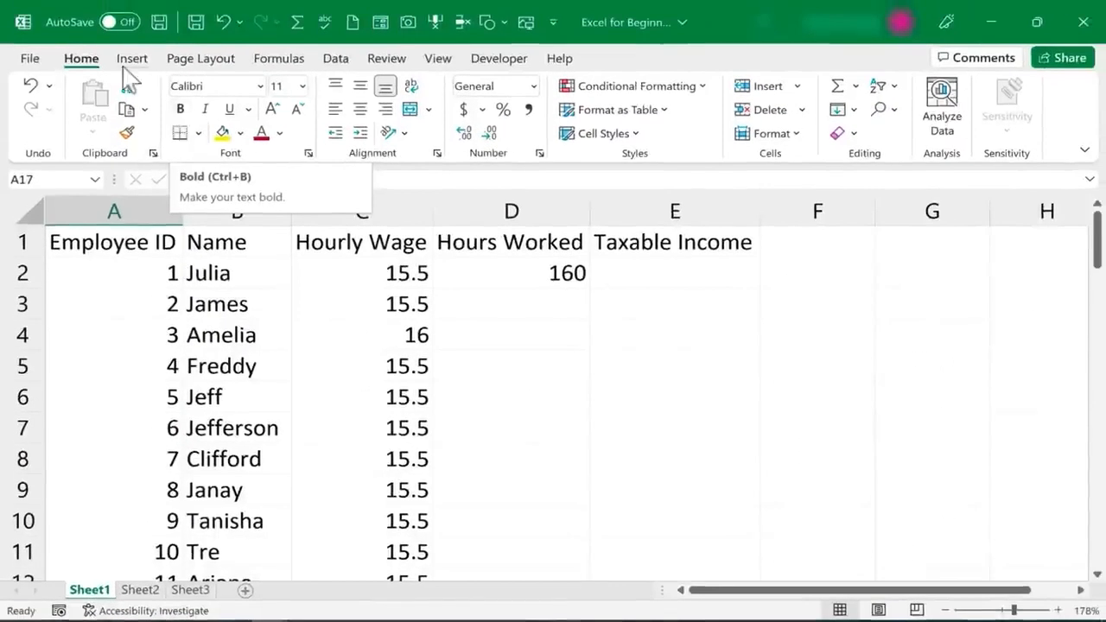
left_click(897, 112)
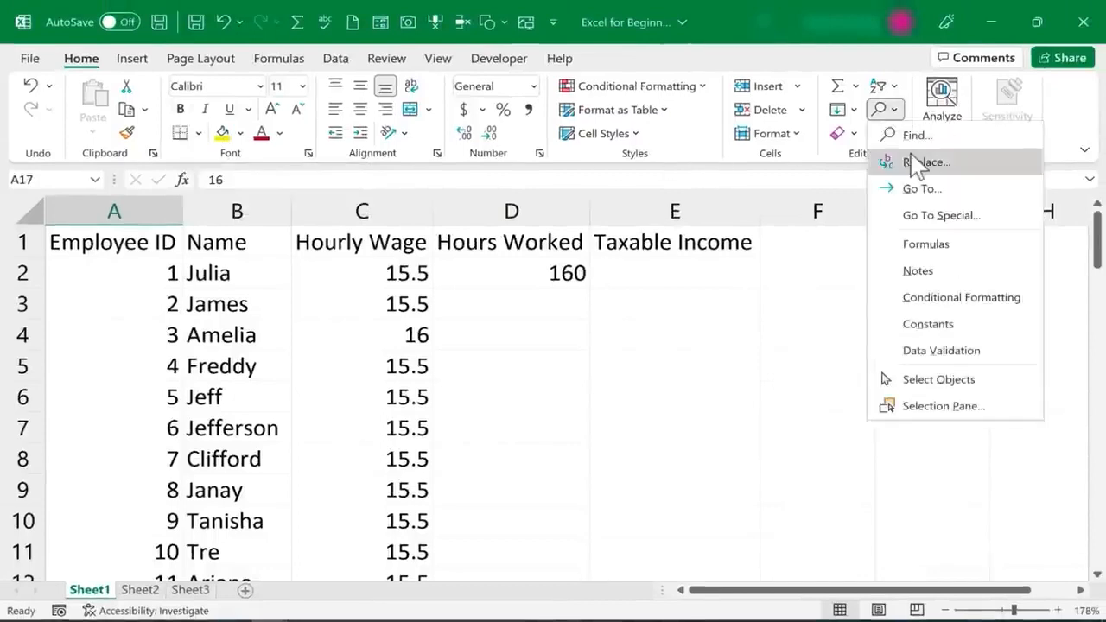
key("ctrl+h")
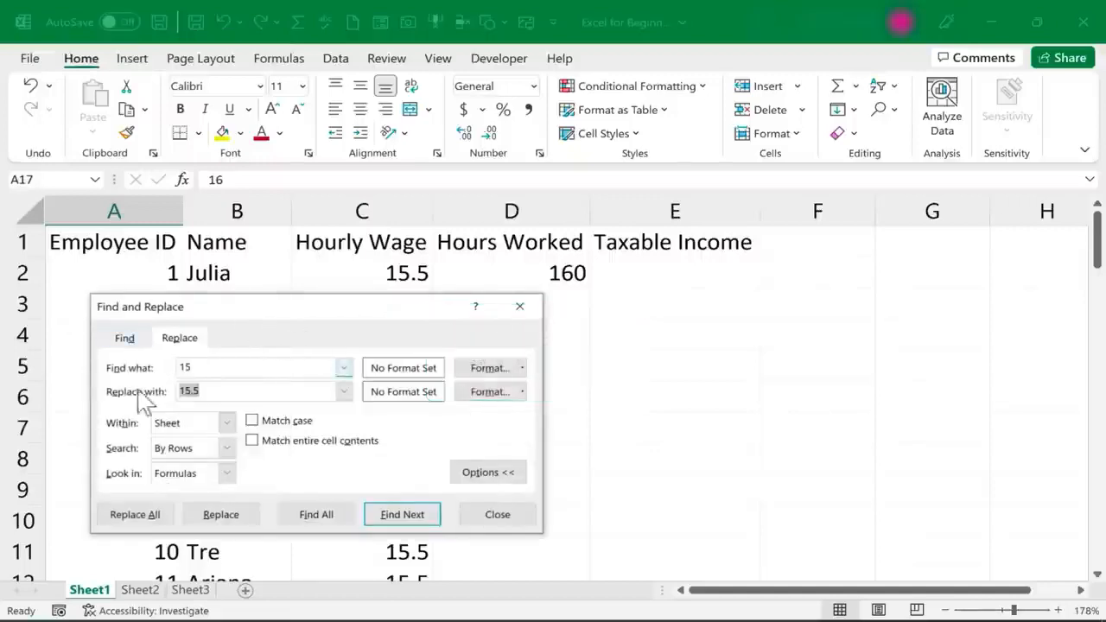
left_click(498, 515)
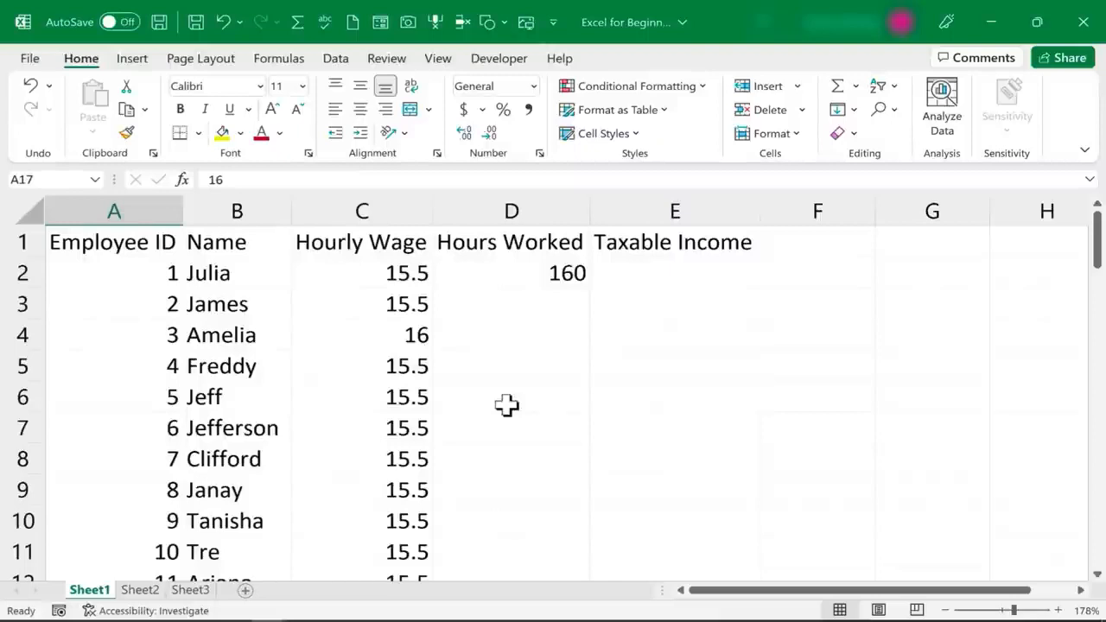
Open AutoCorrect Options via File > More > Options > Proofing
left_click(30, 59)
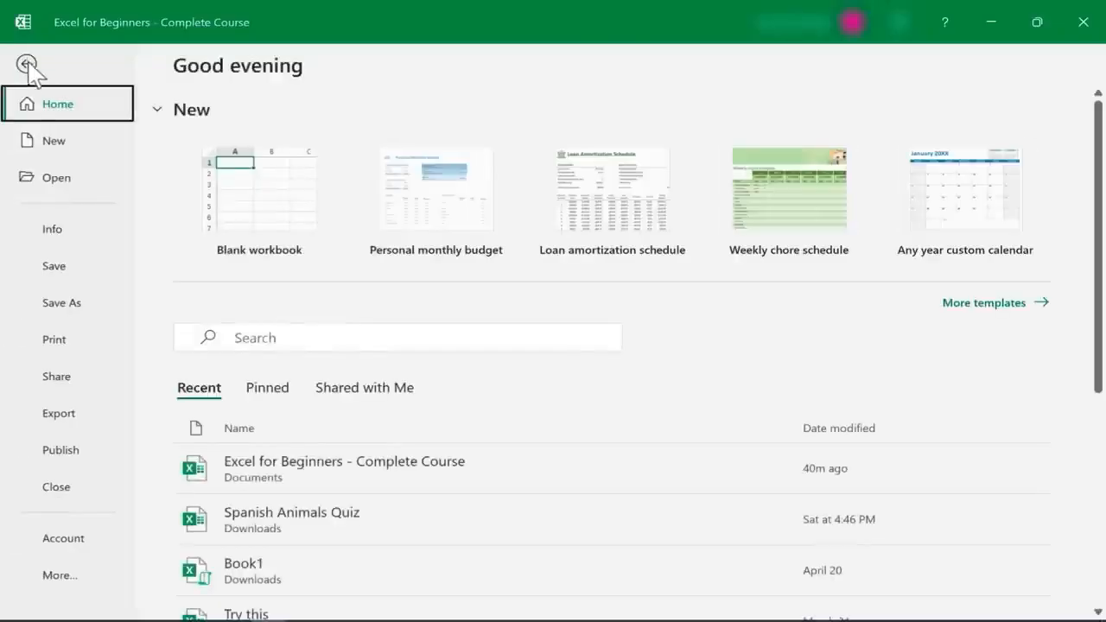
left_click(60, 589)
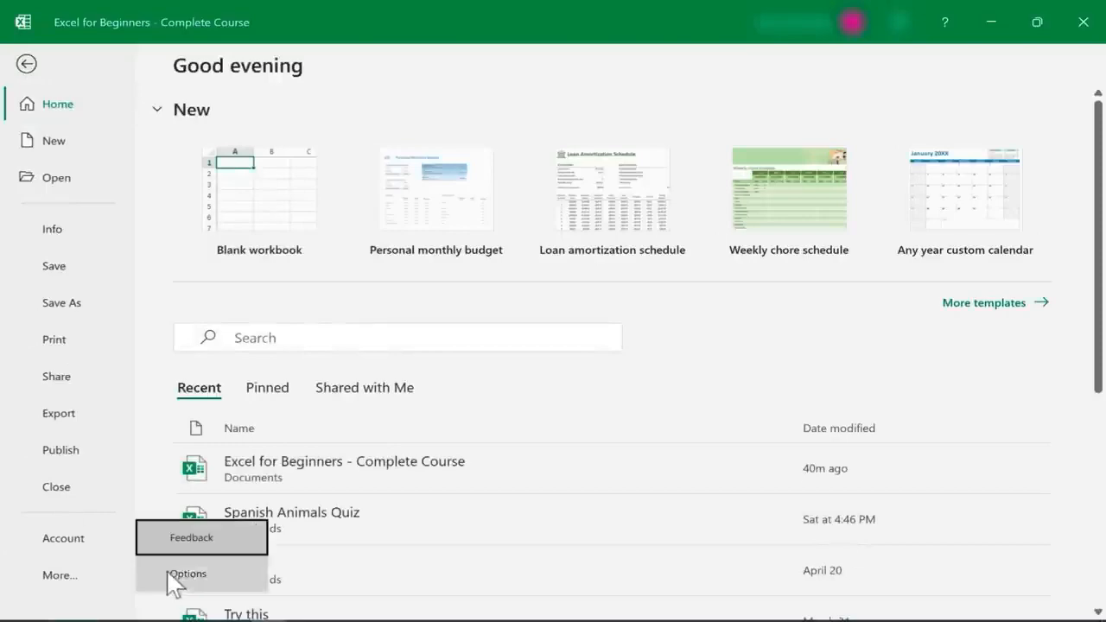
left_click(199, 588)
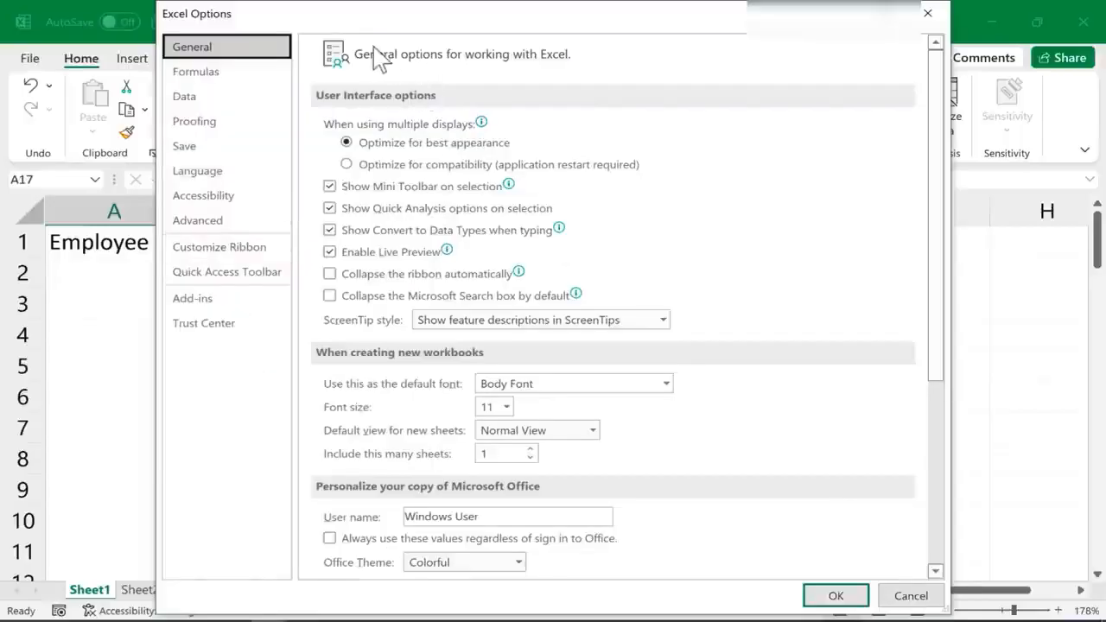
left_click(208, 126)
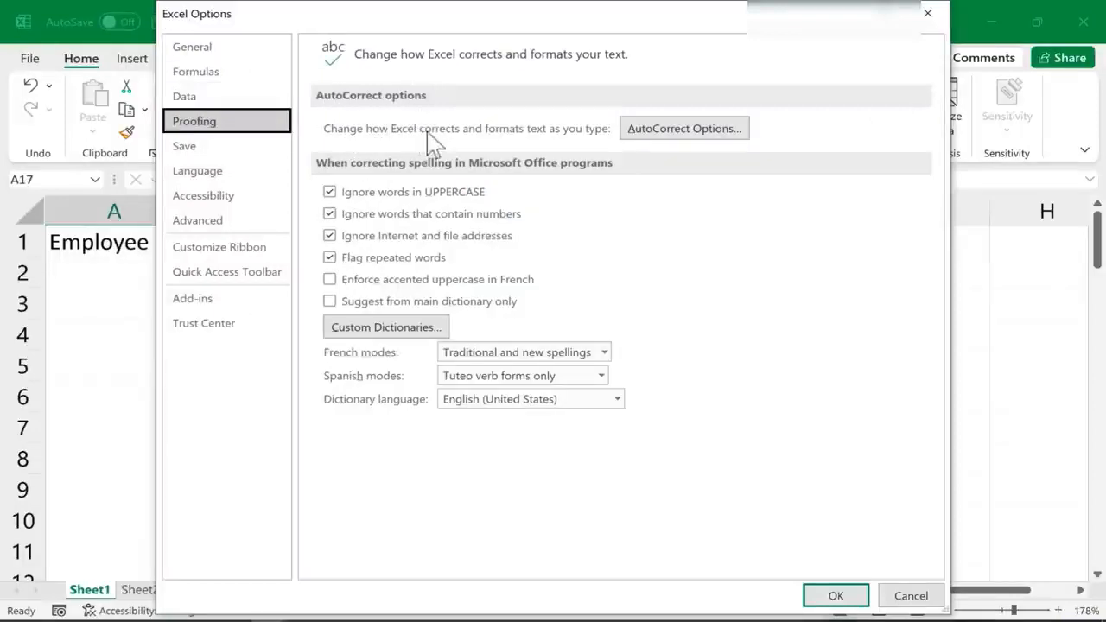
left_click(717, 135)
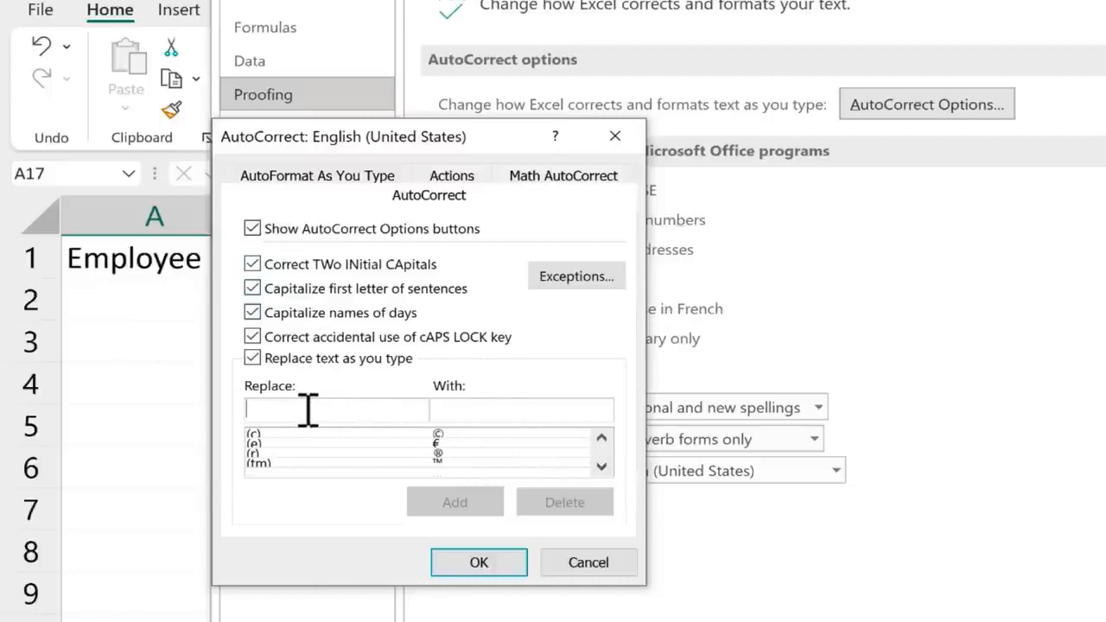
Add an AutoCorrect entry replacing t4tas with 'Technology for Teachers and Students' and close Excel Options
left_click(494, 410)
left_click_drag(601, 467, 600, 467)
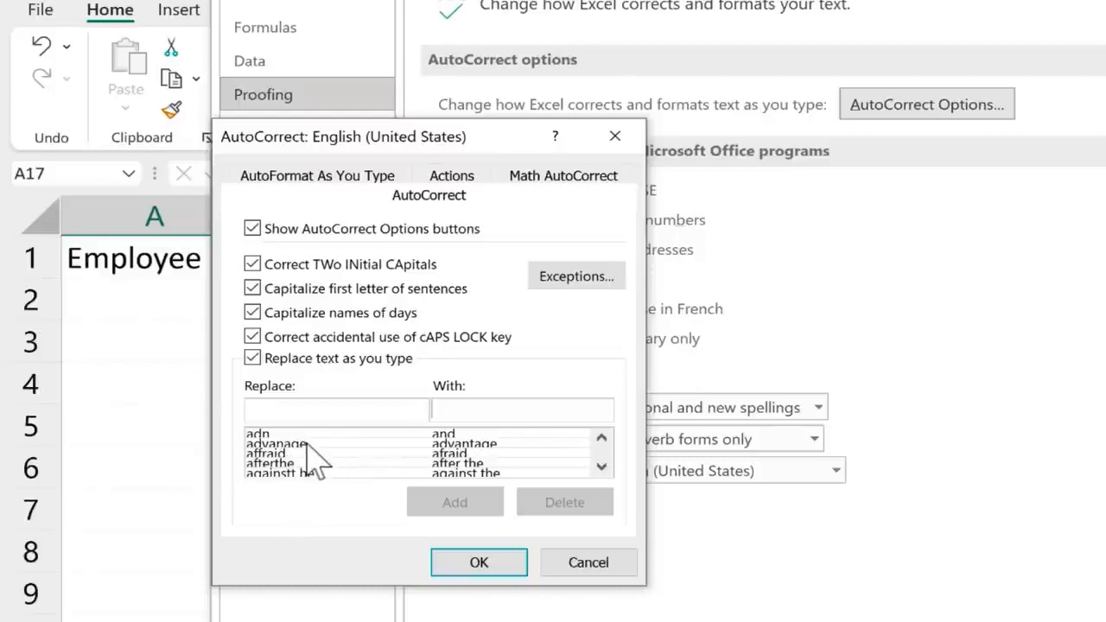
left_click(335, 408)
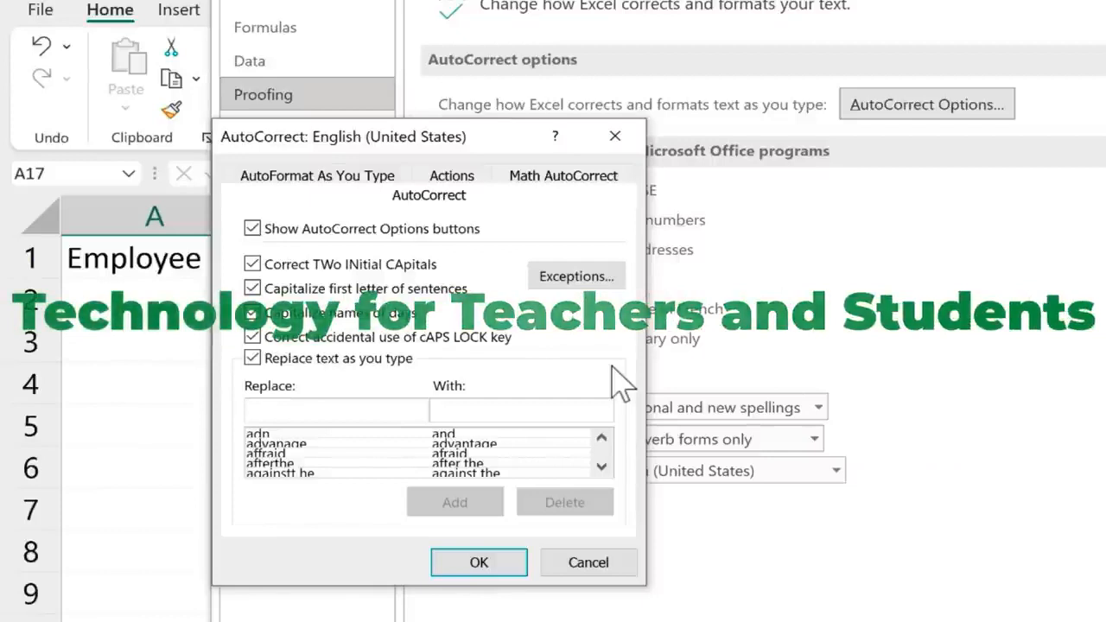
type("t4tas")
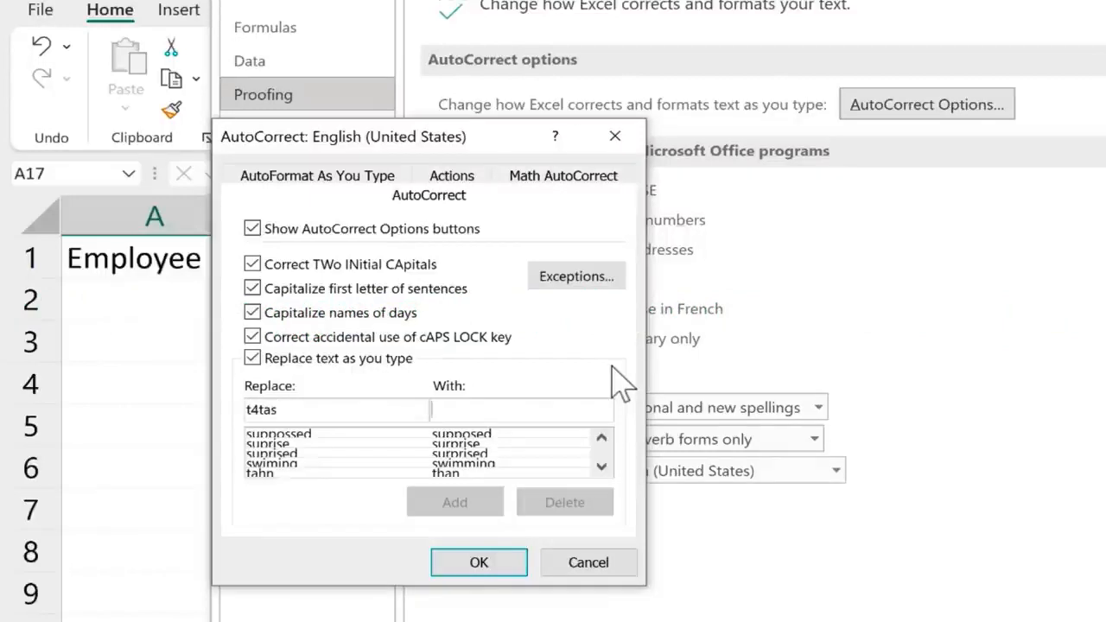
type("Te")
type("chnology for Teachers and Students")
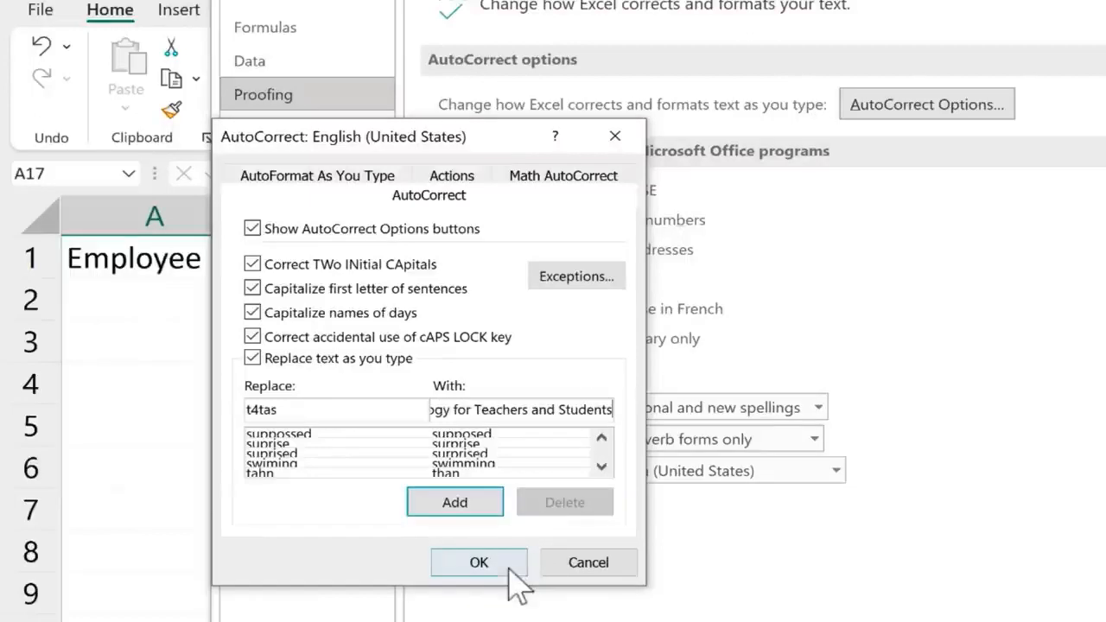
left_click(477, 510)
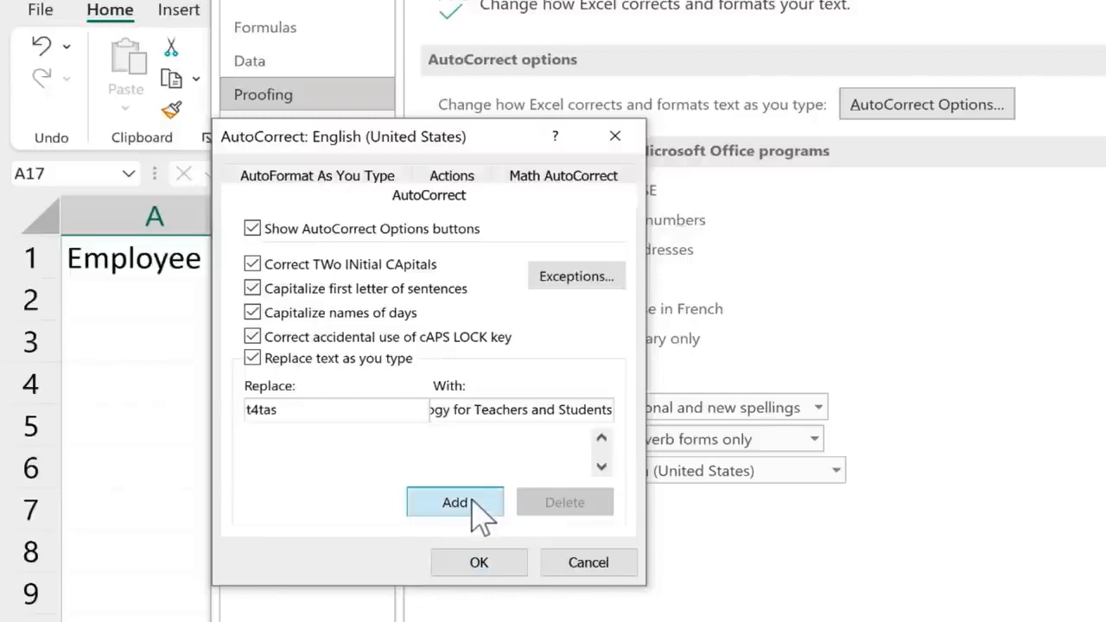
left_click(489, 563)
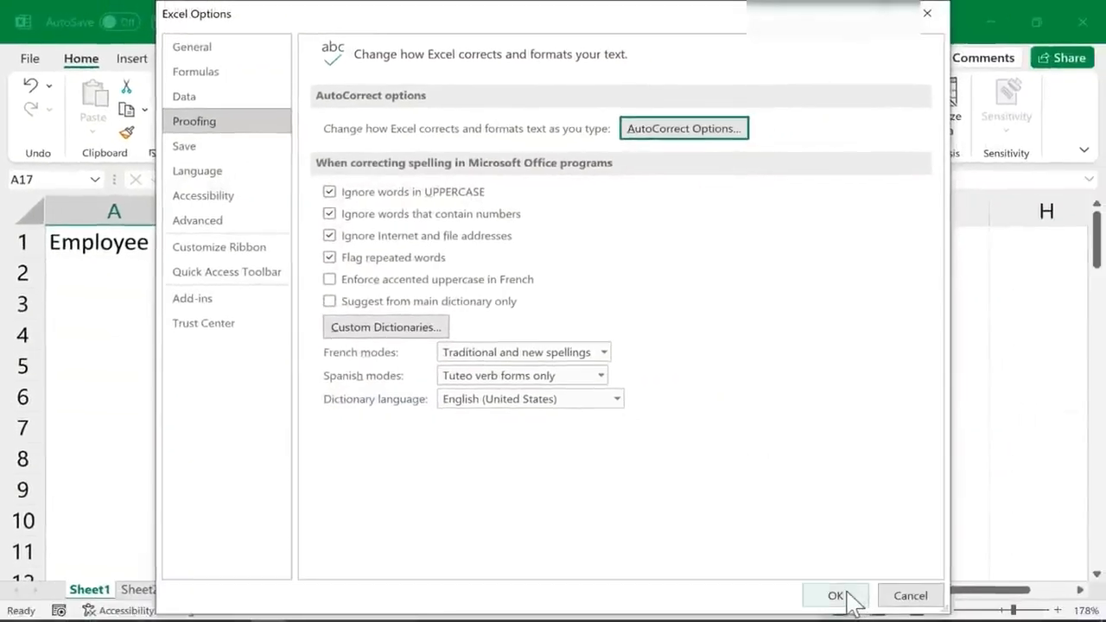
left_click(836, 595)
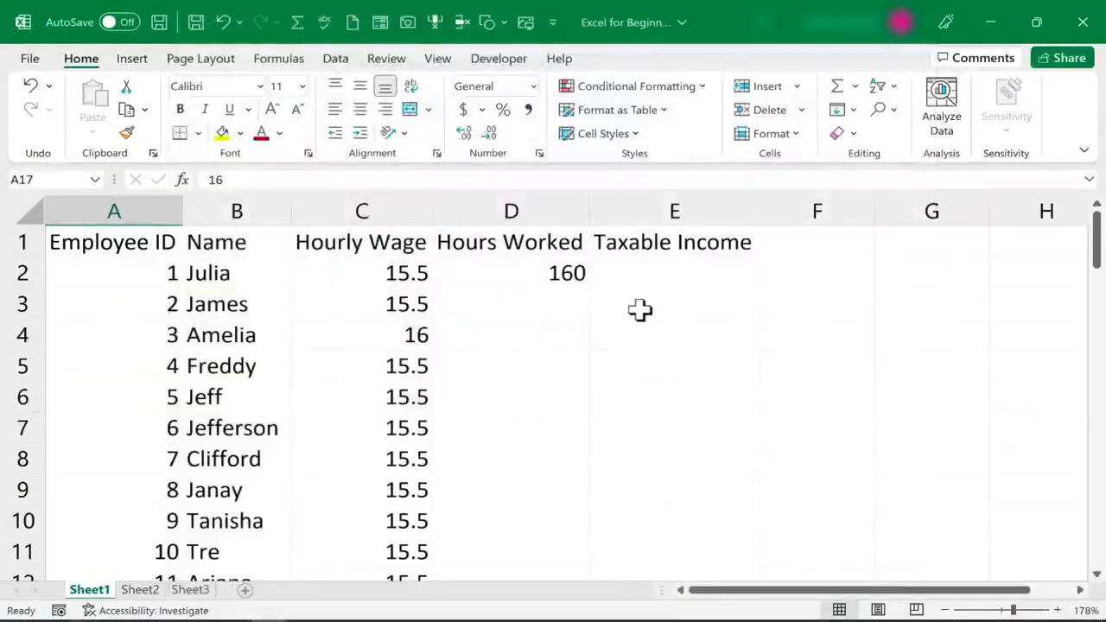
Type t4tas in E3 to confirm it expands to the full phrase, then undo it
left_click(640, 308)
type("t4")
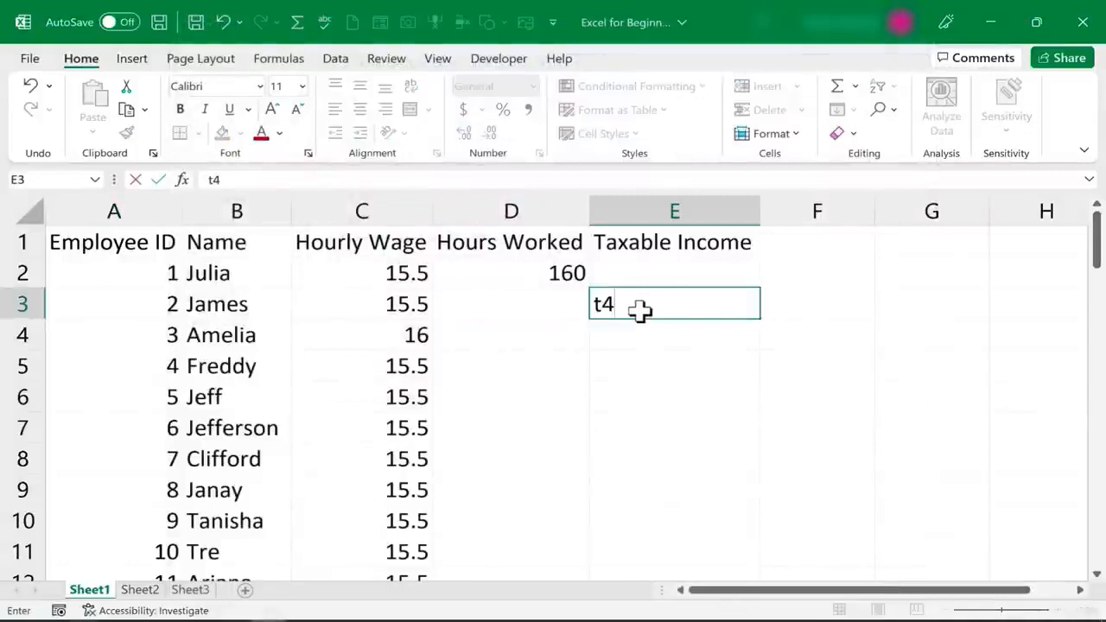
type("tas")
key("Return")
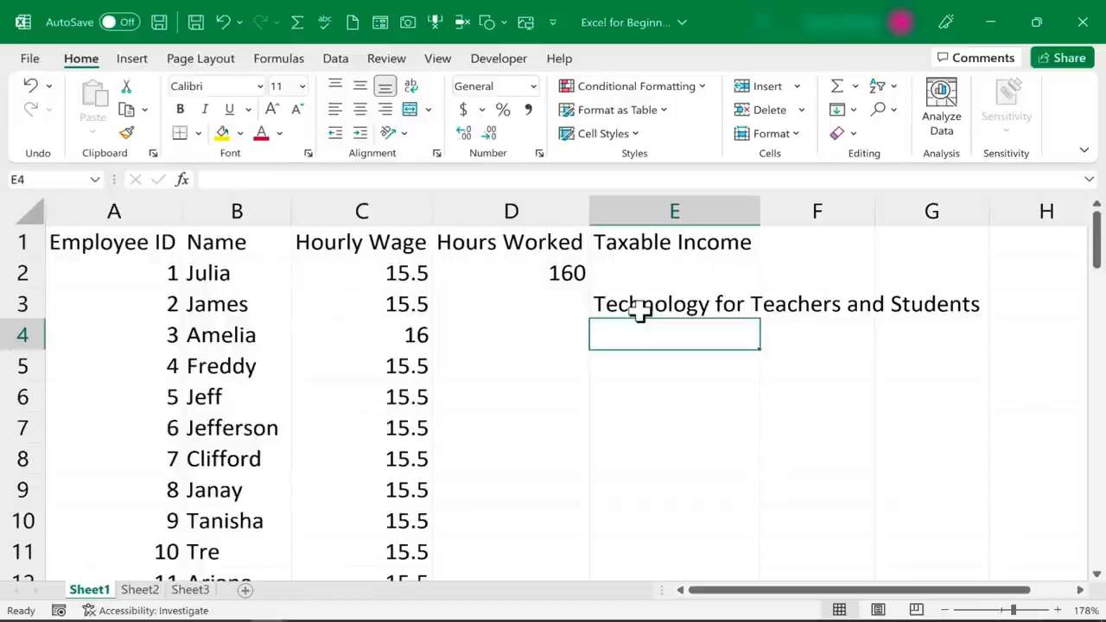
key("ctrl+z")
left_click(781, 404)
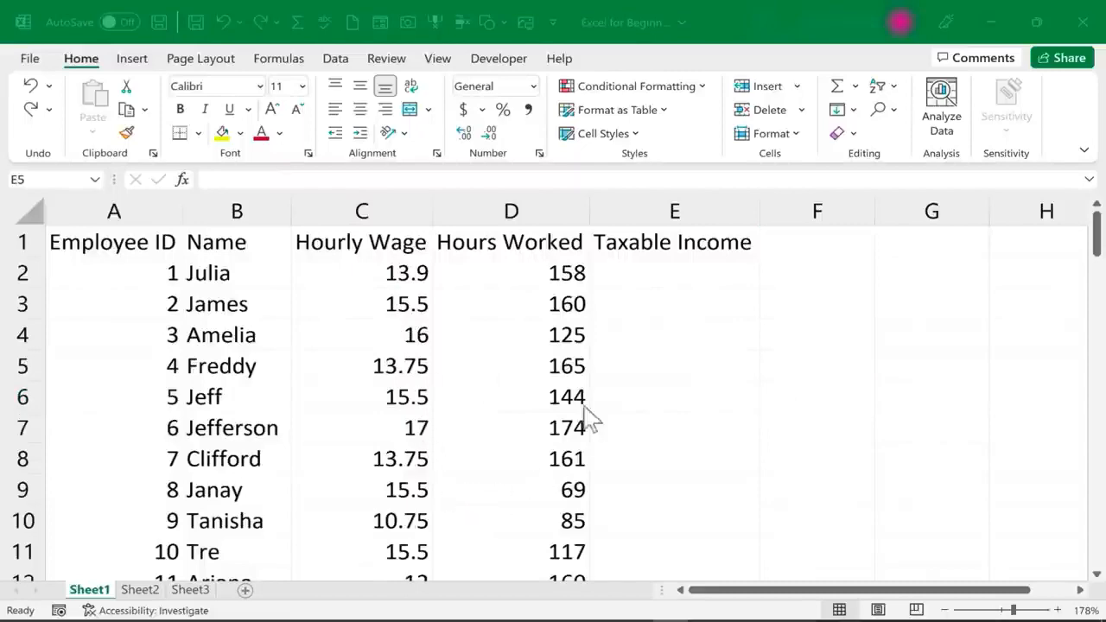
scroll(583, 375, "down", 6)
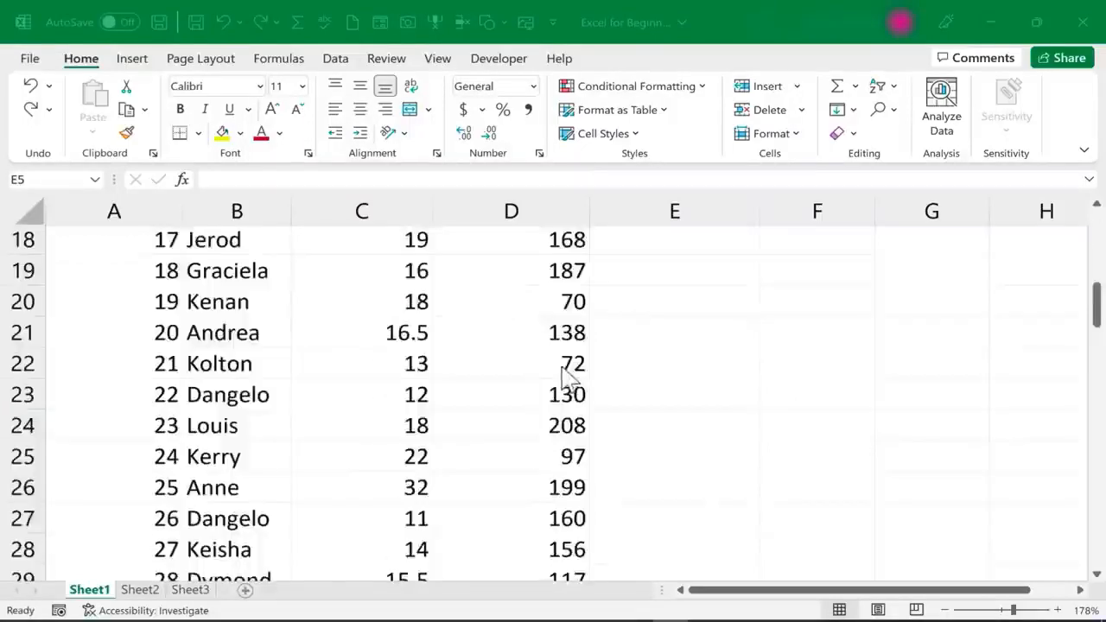
scroll(562, 380, "up", 6)
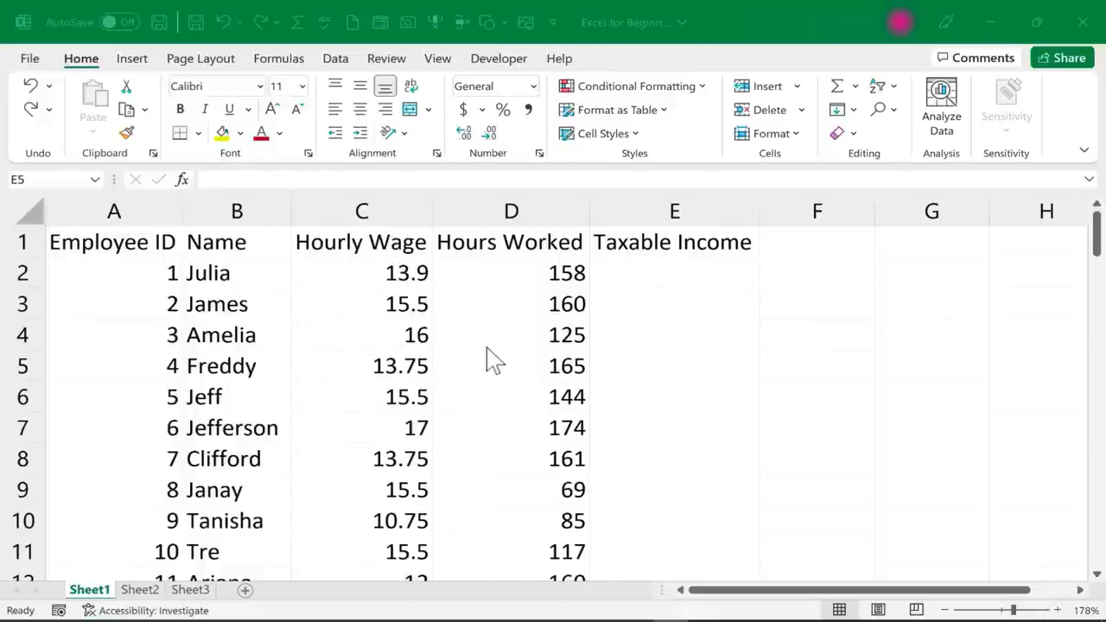
left_click(387, 335)
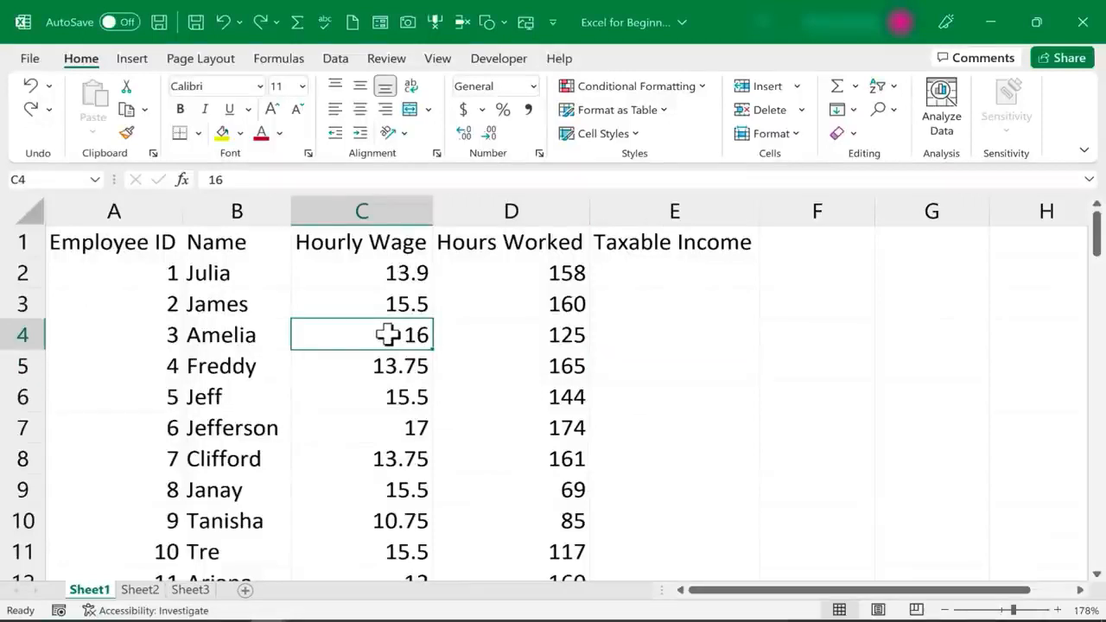
key("ctrl+c")
left_click(640, 403)
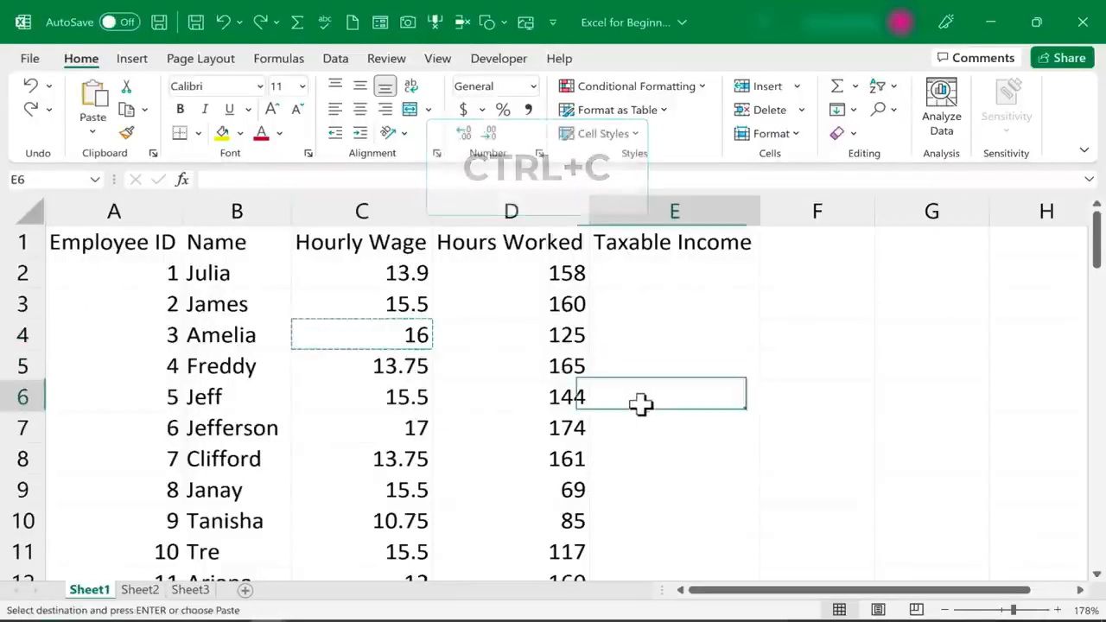
key("ctrl+v")
key("ctrl+z")
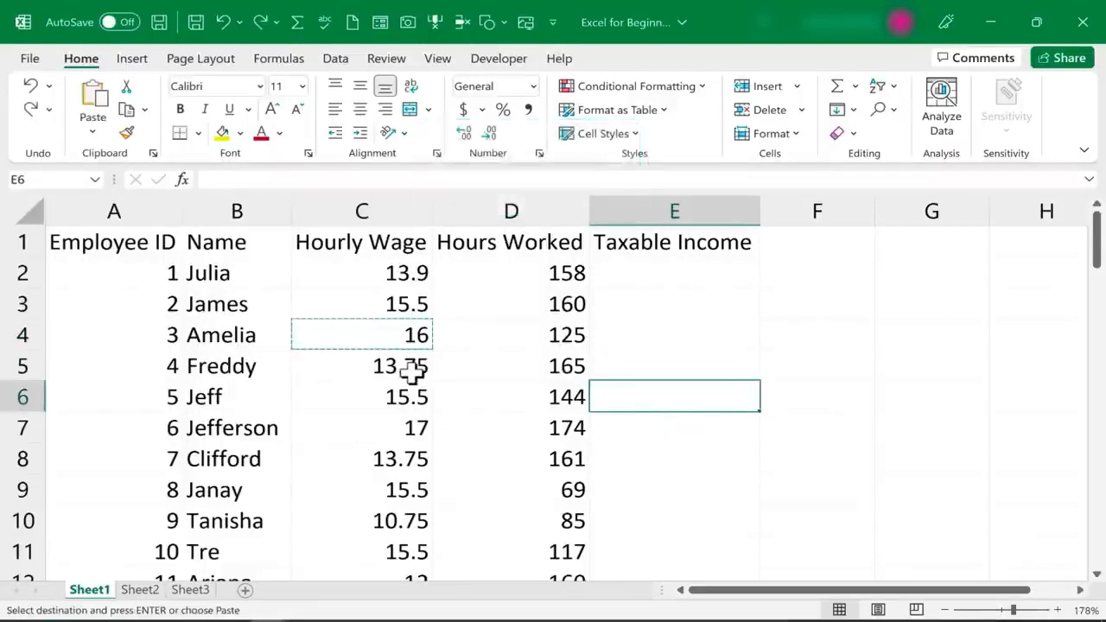
left_click(411, 372)
key("ctrl+x")
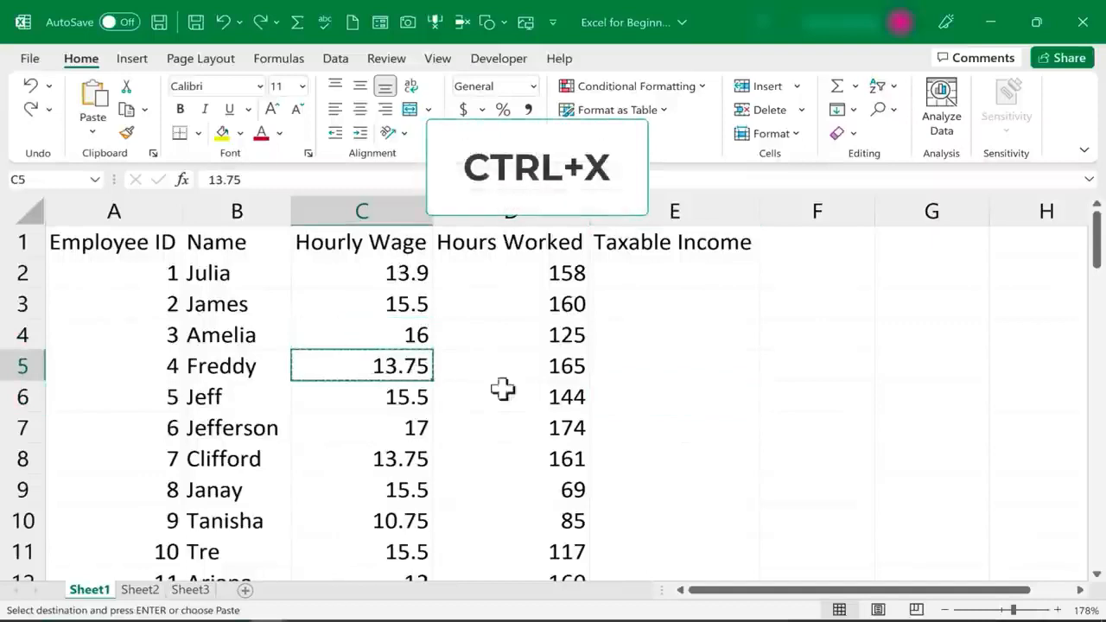
left_click(699, 421)
key("ctrl+v")
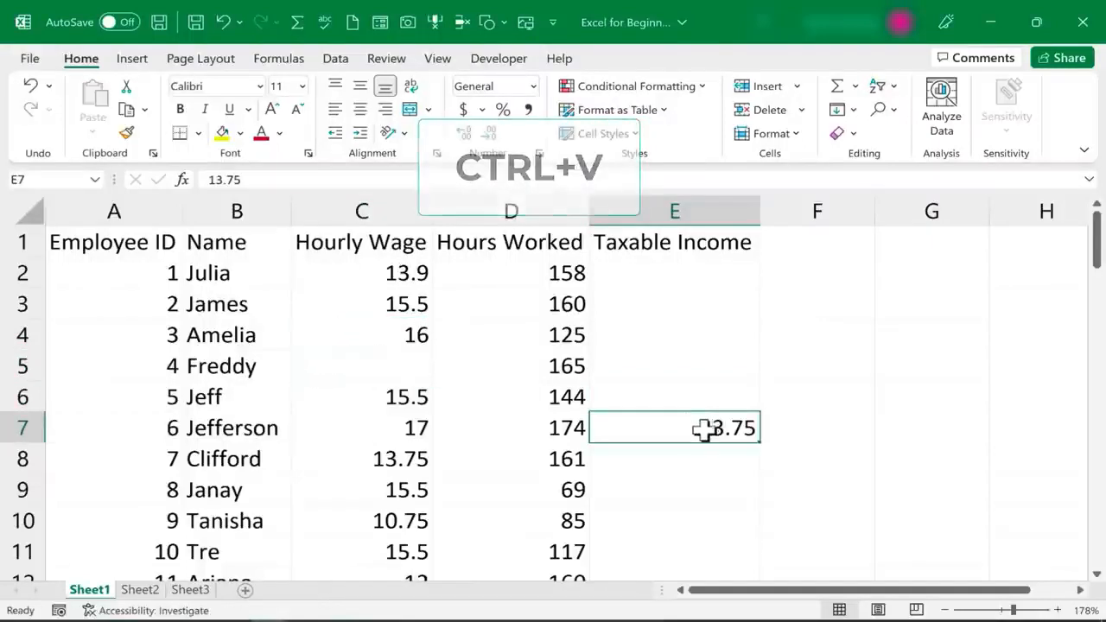
key("ctrl+z")
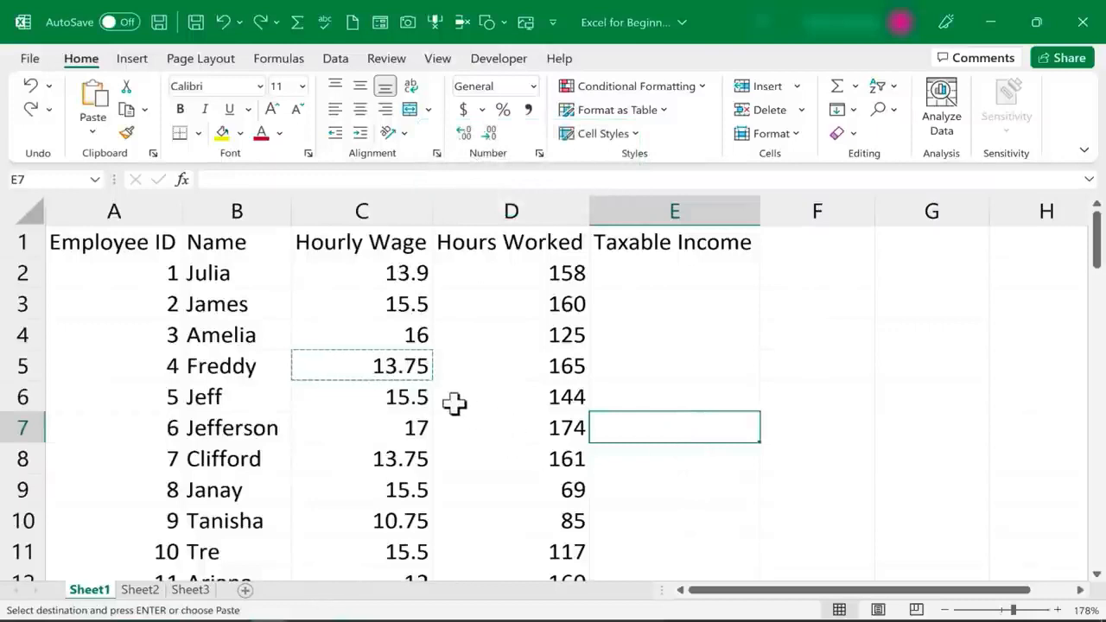
key("Escape")
left_click(688, 373)
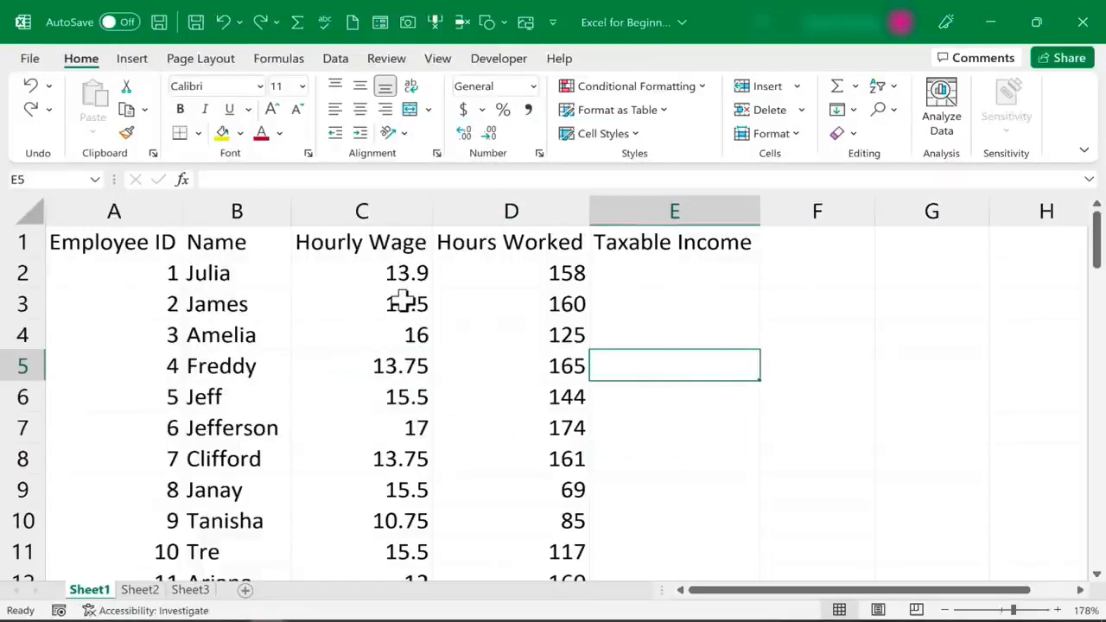
left_click(385, 304)
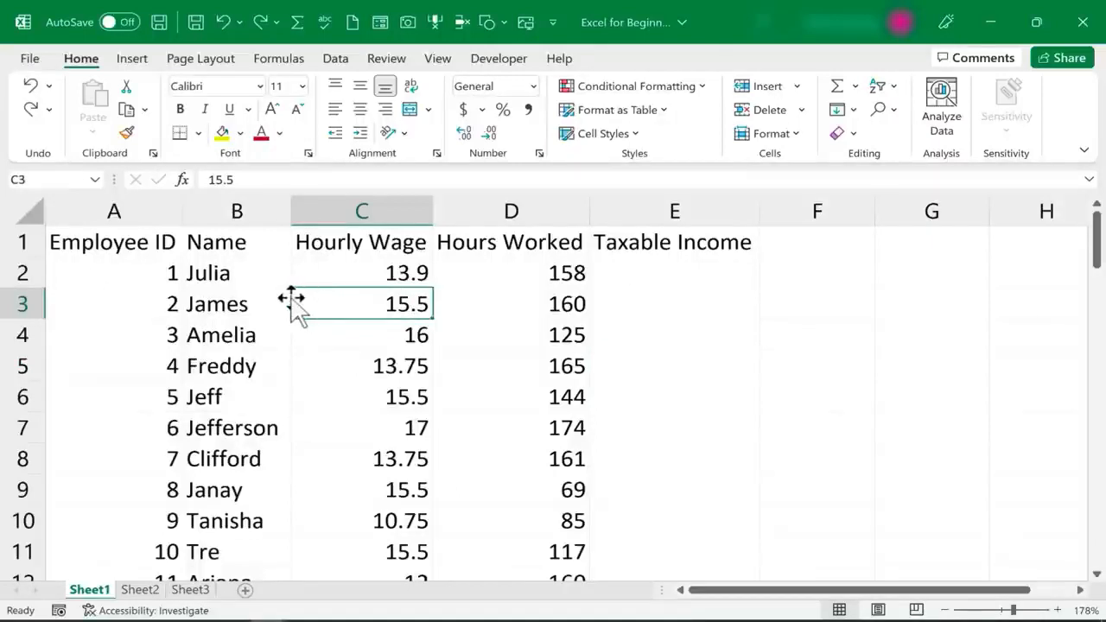
left_click_drag(292, 300, 842, 322)
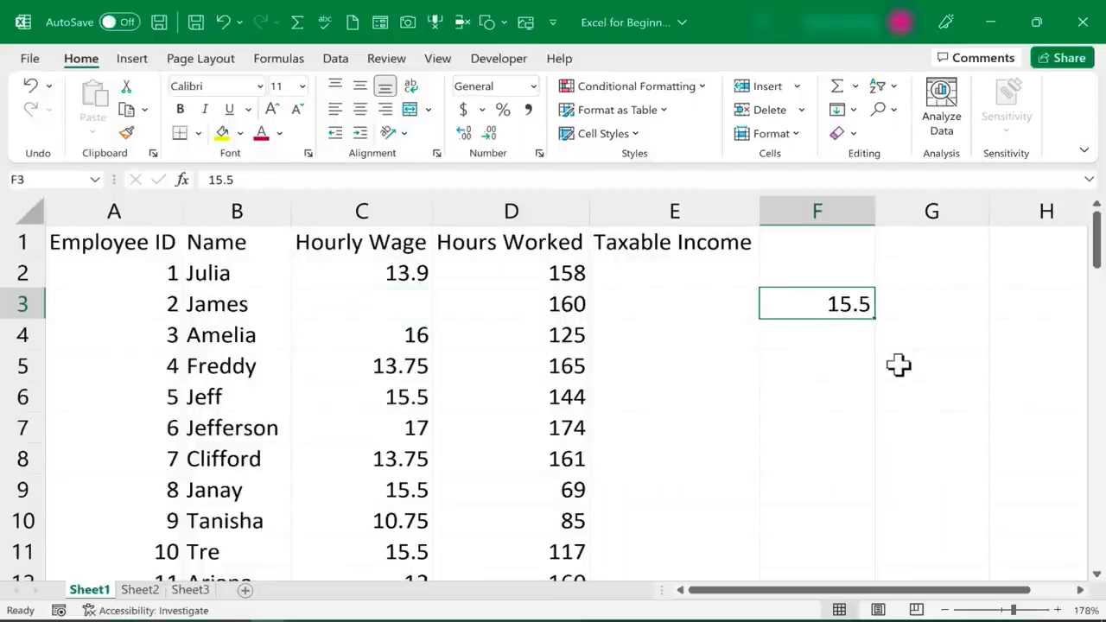
key("ctrl+z")
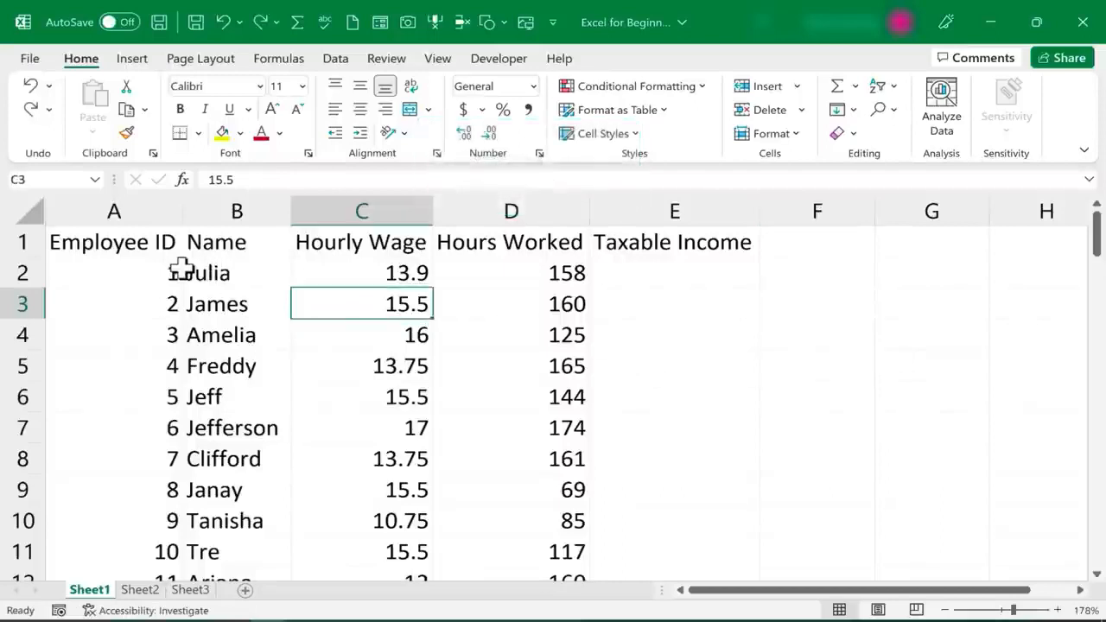
left_click_drag(164, 269, 580, 483)
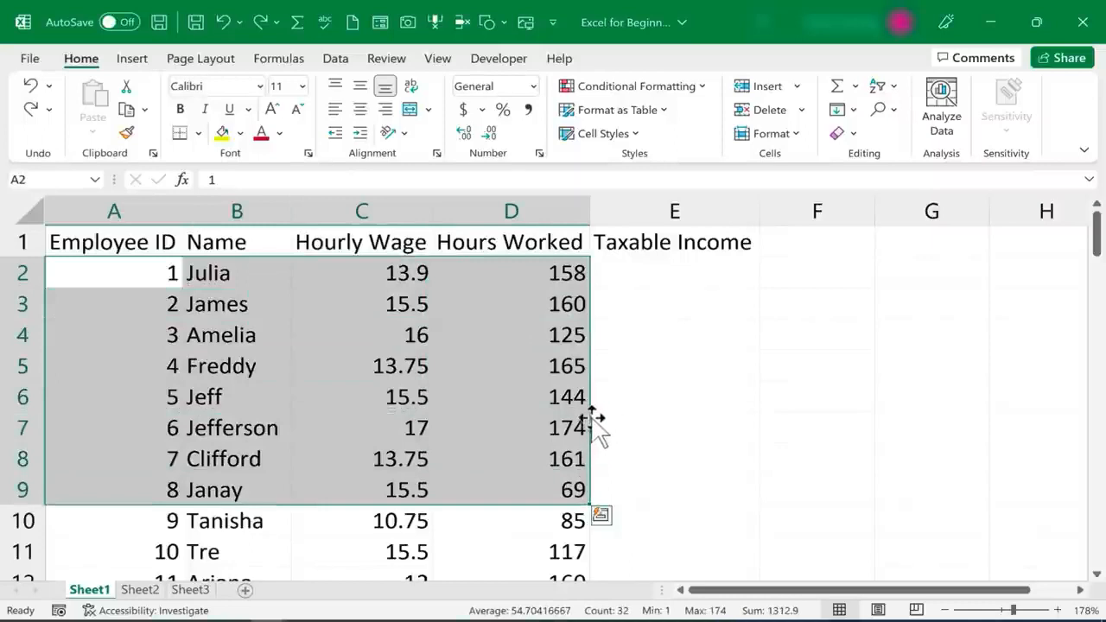
left_click_drag(595, 424, 639, 423)
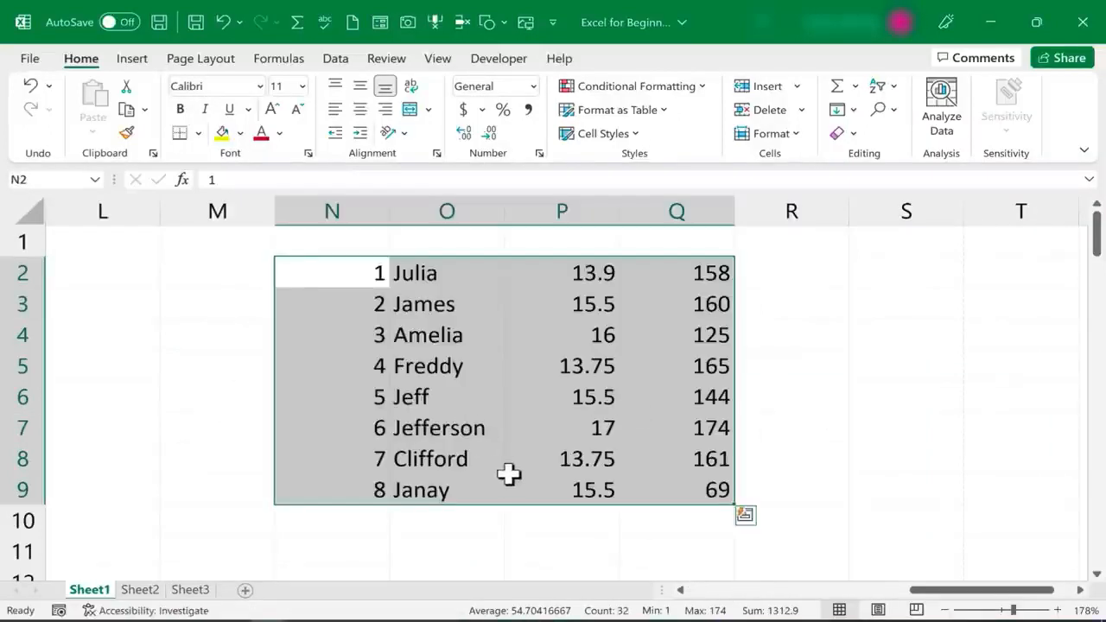
left_click_drag(946, 593, 408, 578)
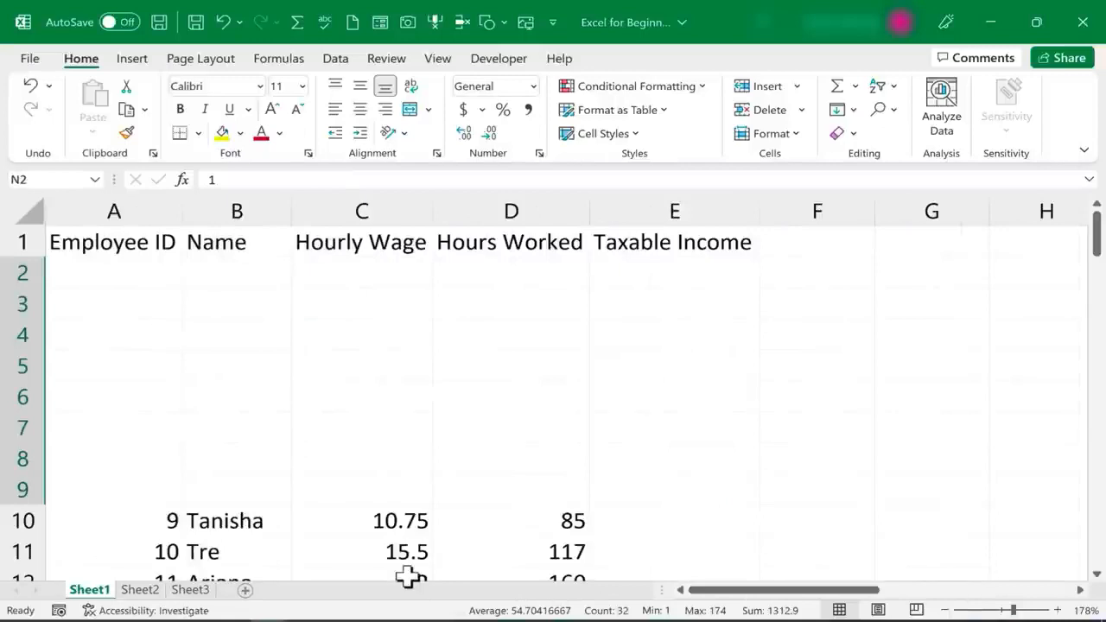
key("ctrl+z")
left_click(778, 467)
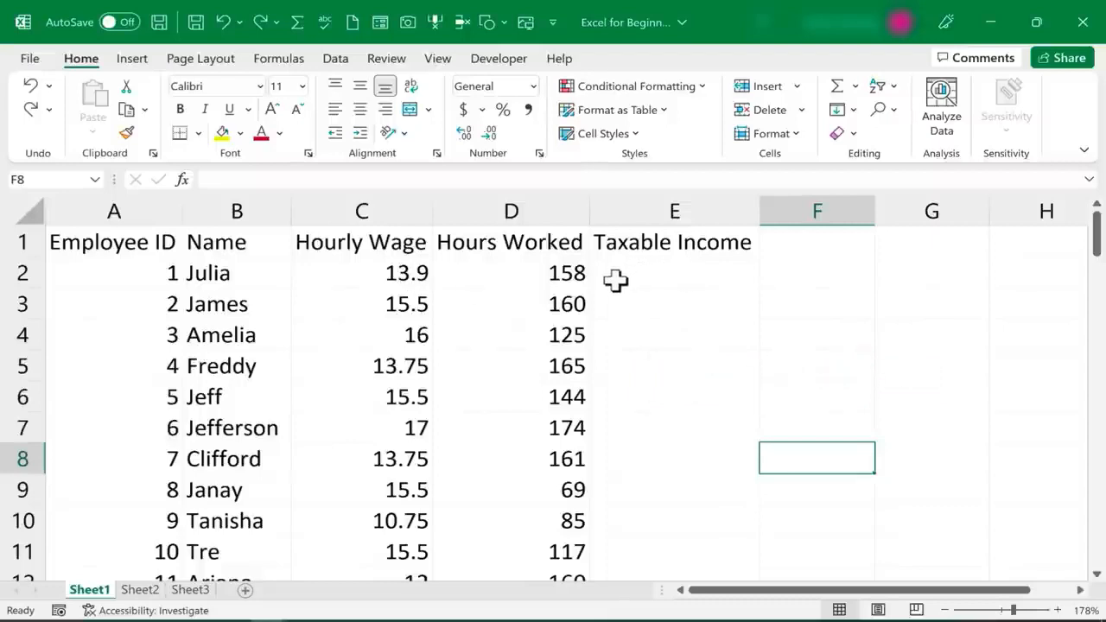
left_click(399, 277)
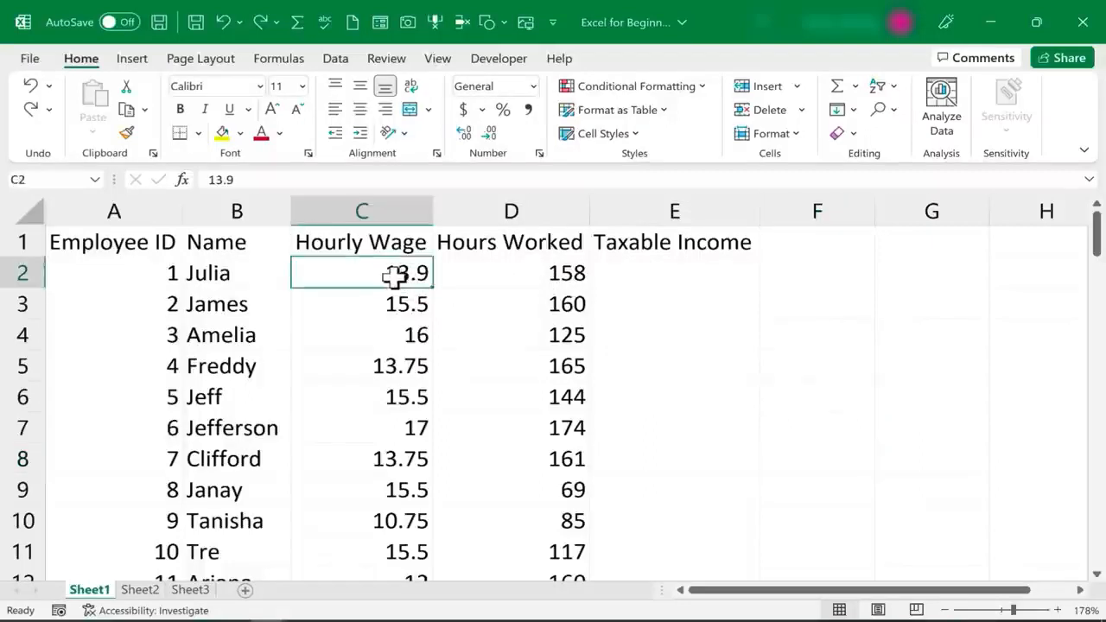
left_click(541, 277)
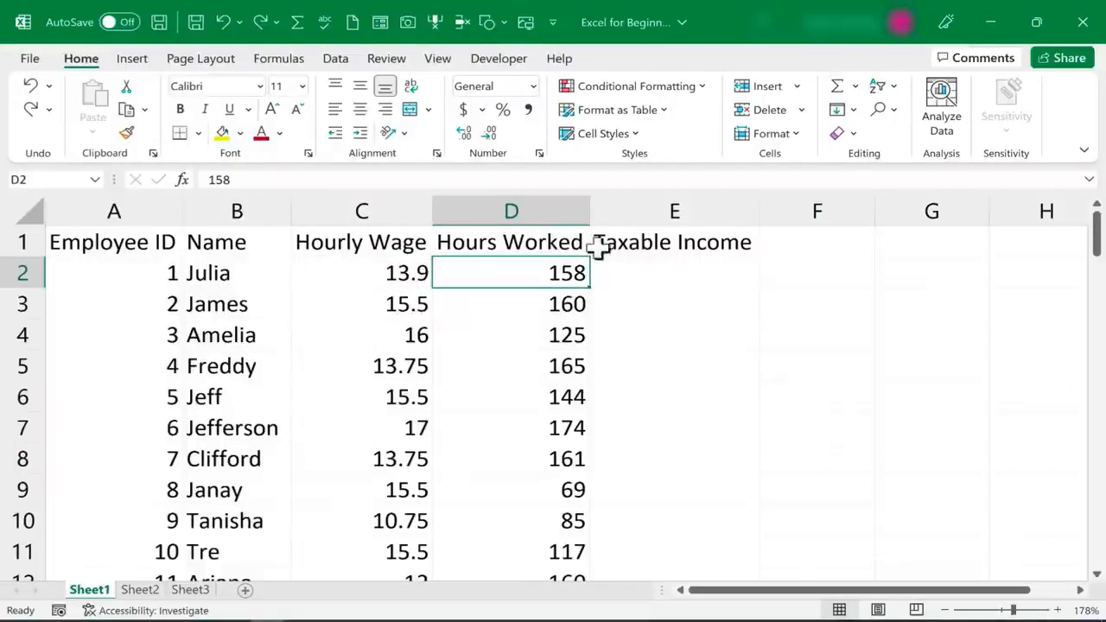
left_click(662, 268)
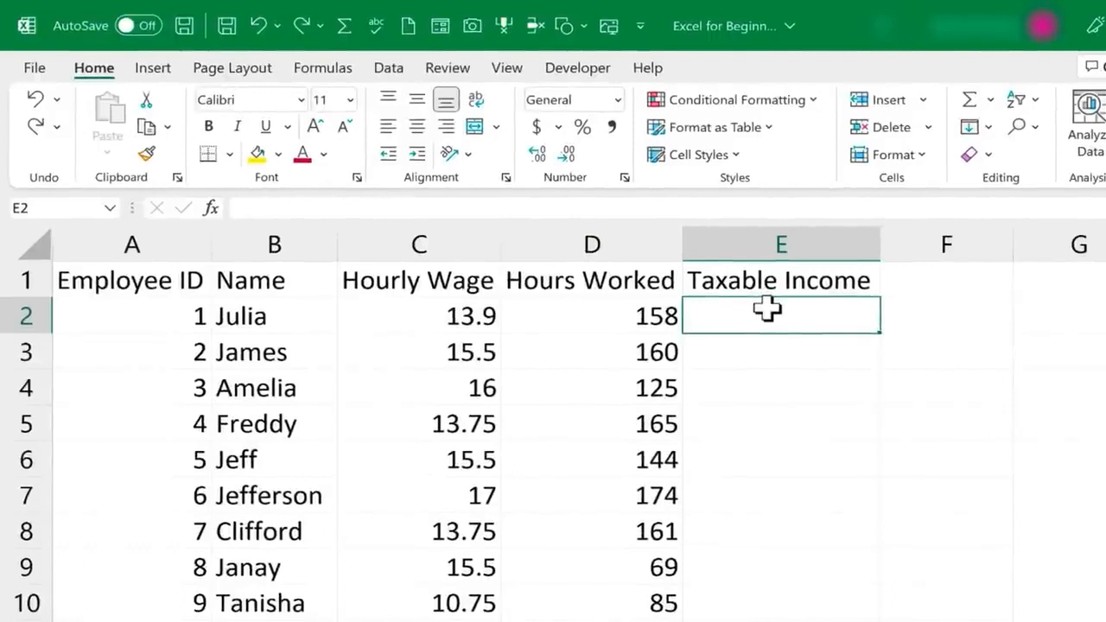
Enter the hard-coded calculation =13.9*158 in cell E2
type("=")
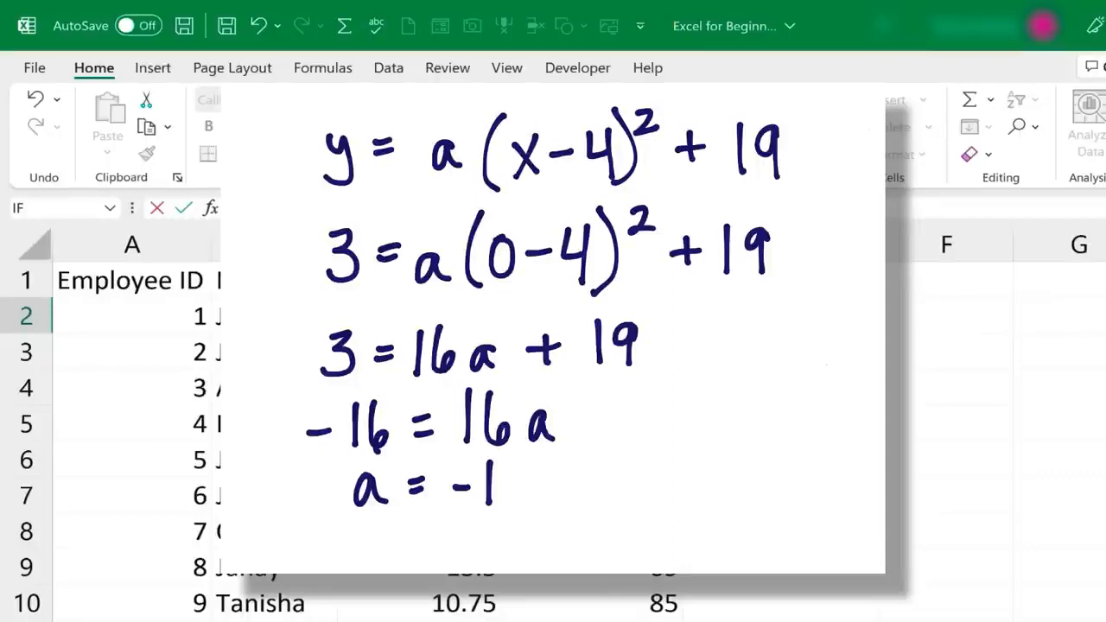
key("BackSpace")
double_click(782, 363)
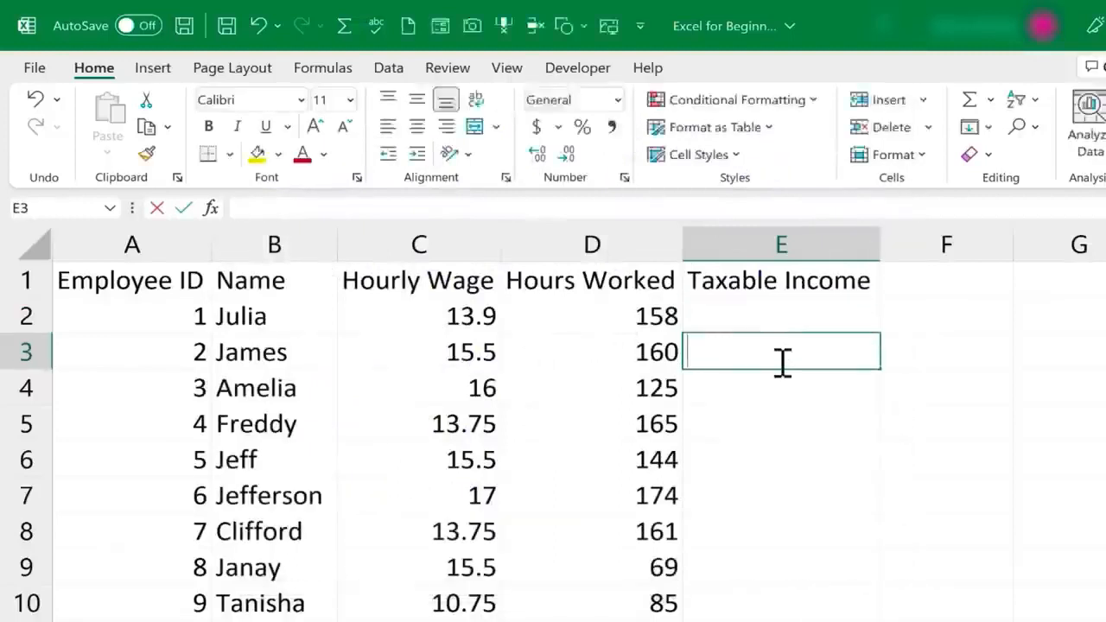
left_click(736, 316)
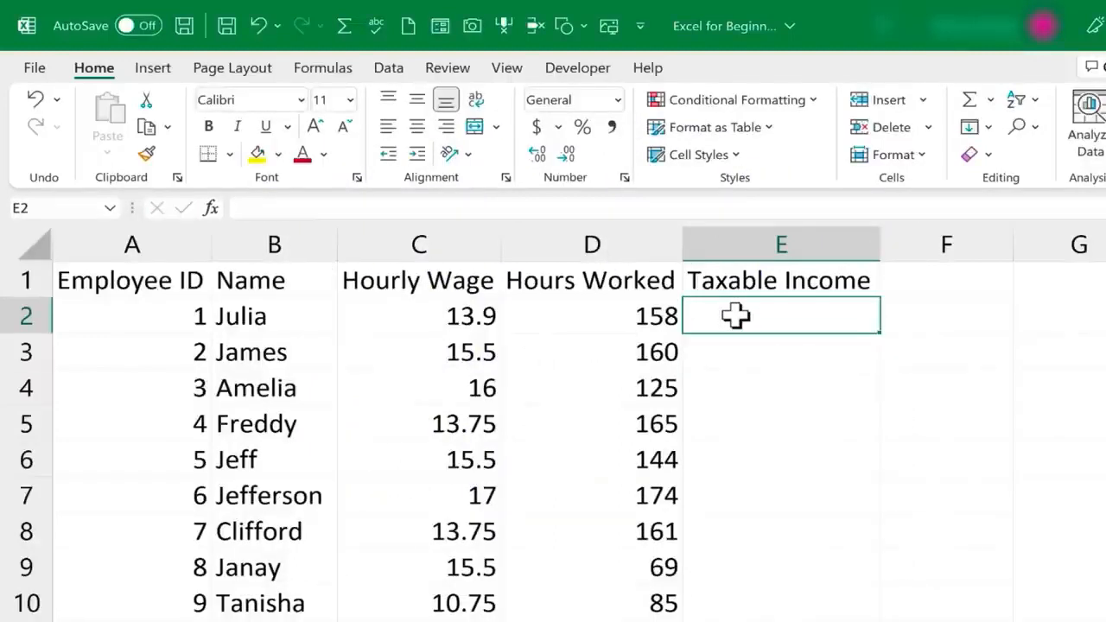
type("=")
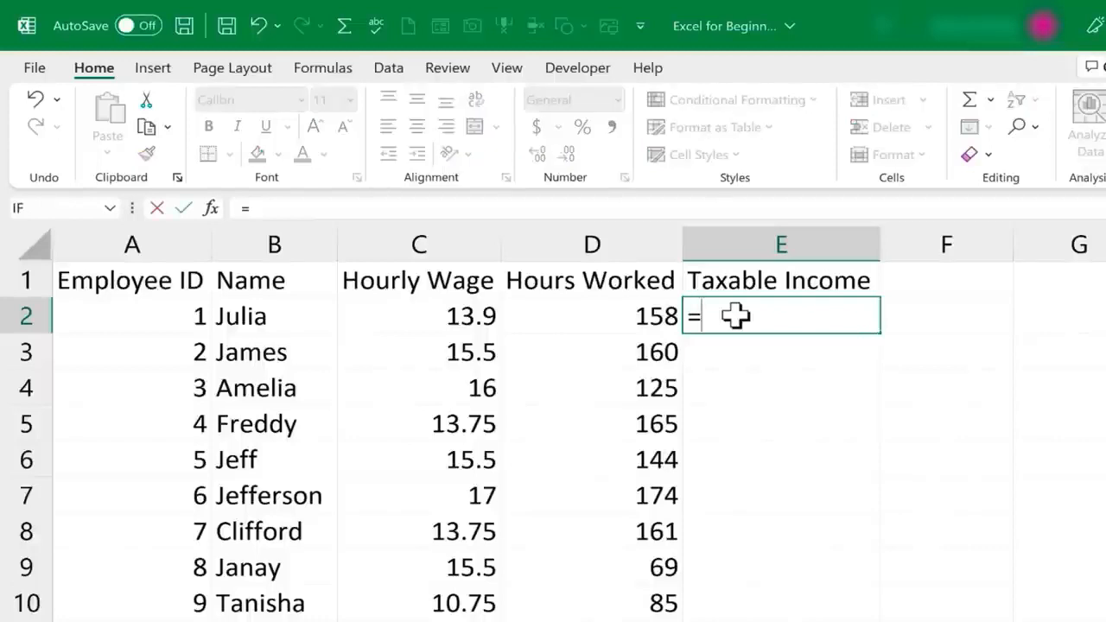
type("13.9")
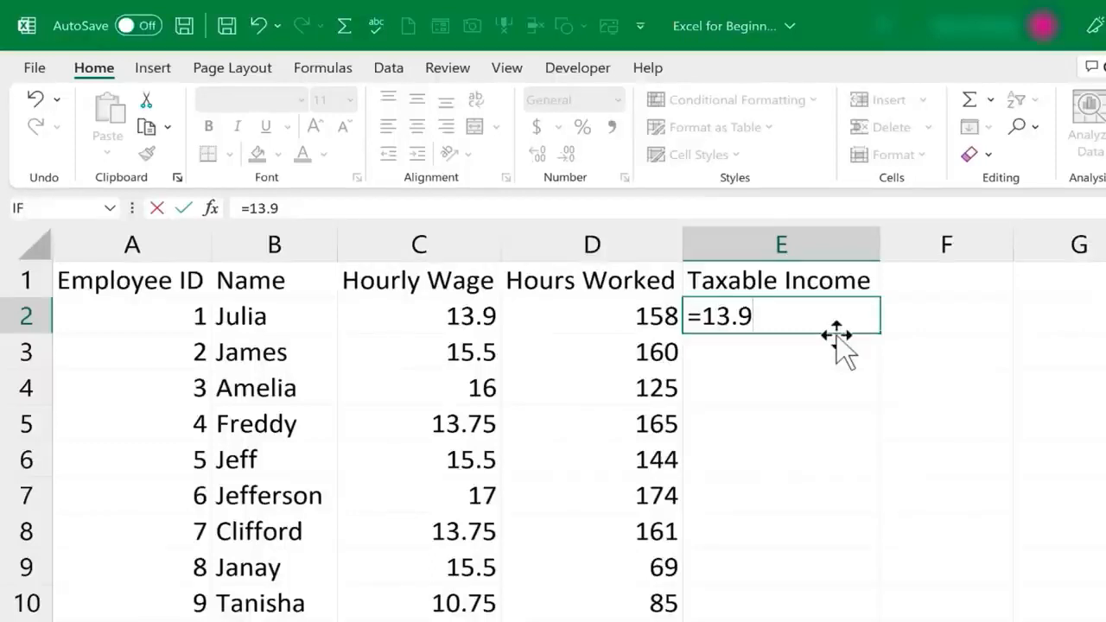
type("*158")
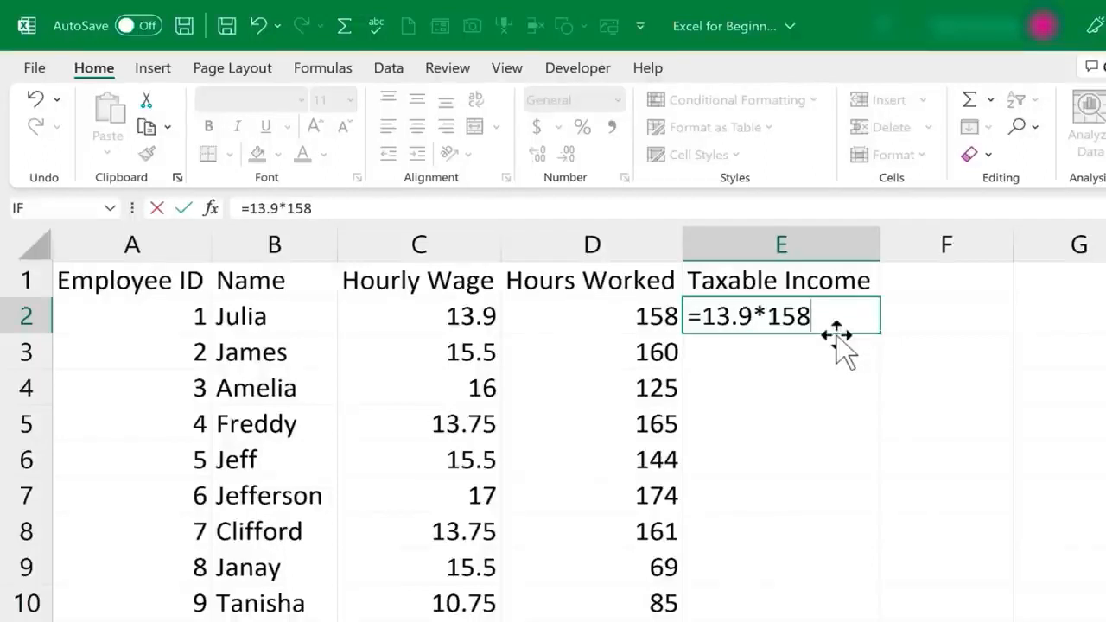
key("Return")
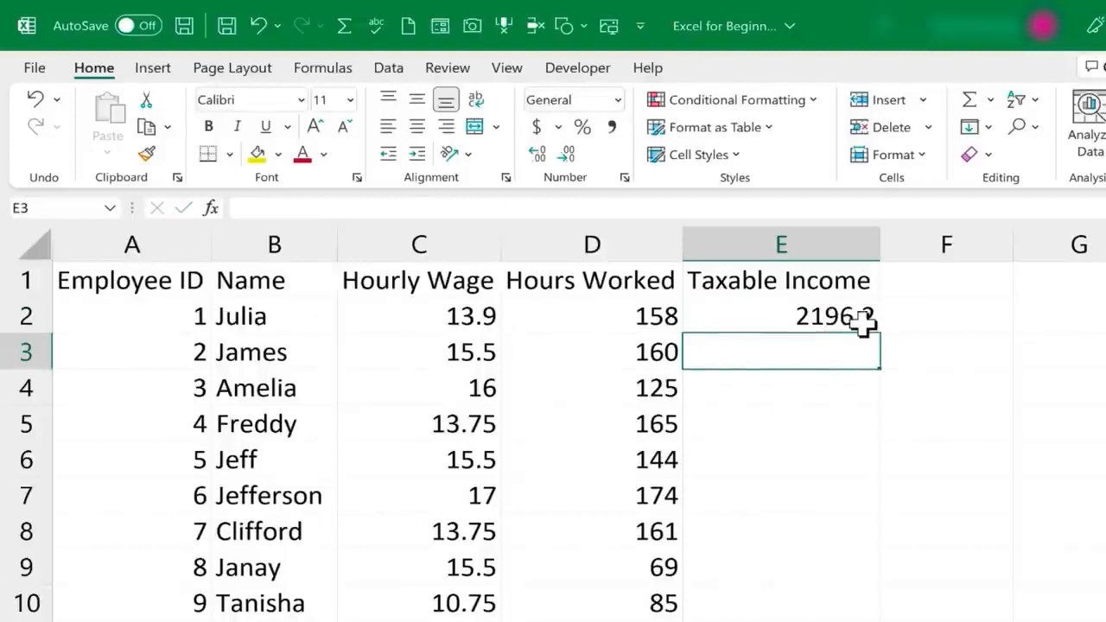
Erase the =13.9*158 formula from E2 and begin a new formula with '='
left_click(863, 321)
double_click(863, 322)
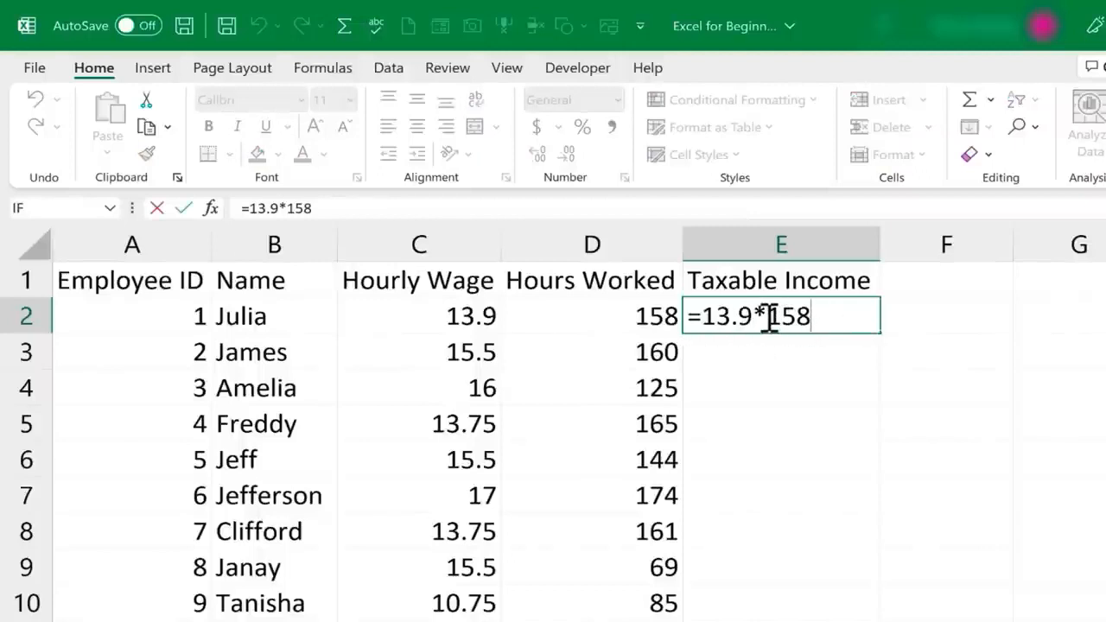
type("/")
key("BackSpace")
key("BackSpace")
key("BackSpace")
key("BackSpace")
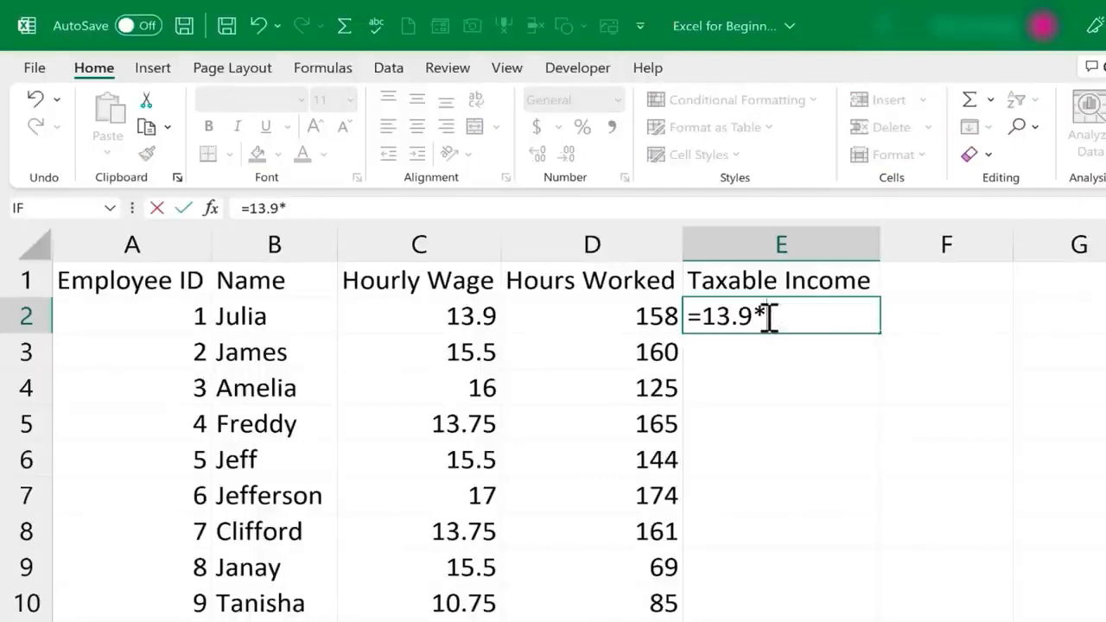
key("BackSpace")
key("BackSpace")
key("BackSpace")
key("BackSpace")
key("BackSpace")
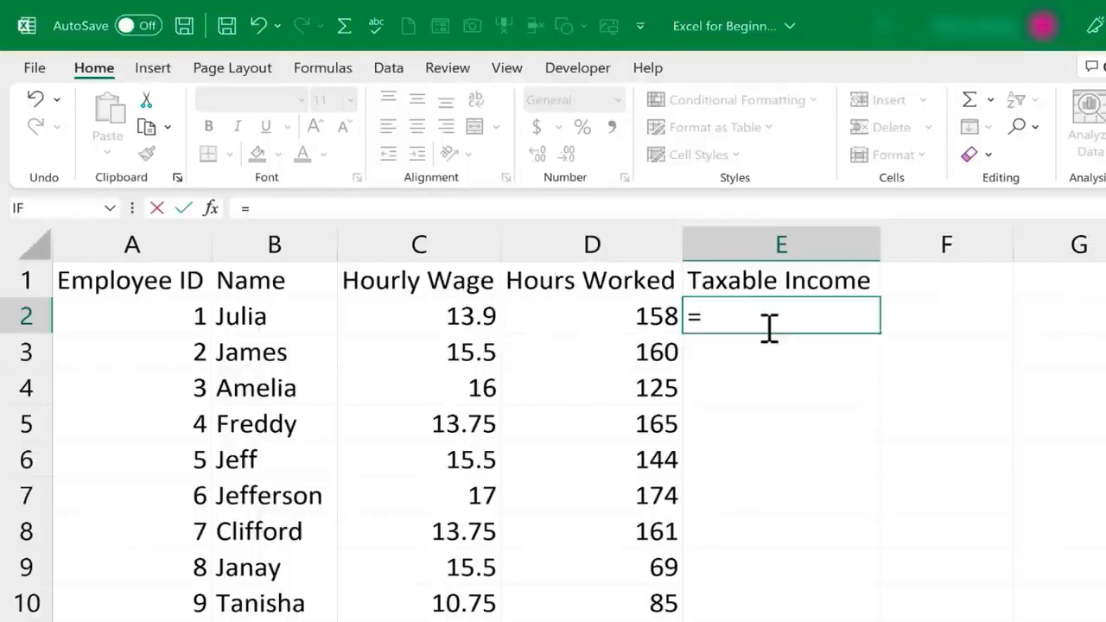
key("BackSpace")
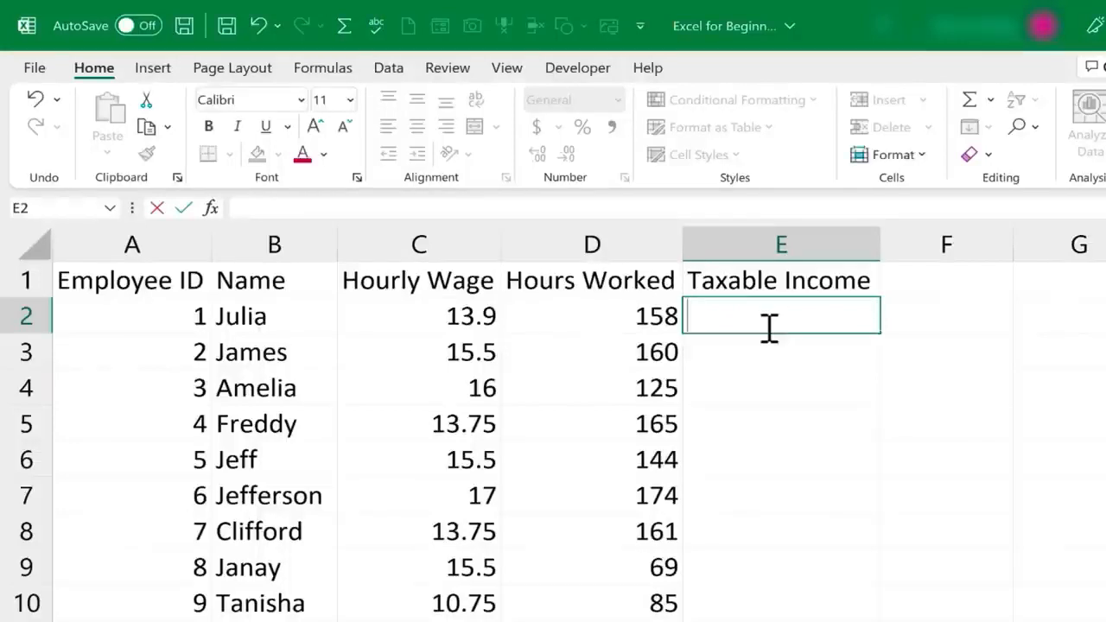
left_click(821, 379)
left_click(780, 309)
type("=")
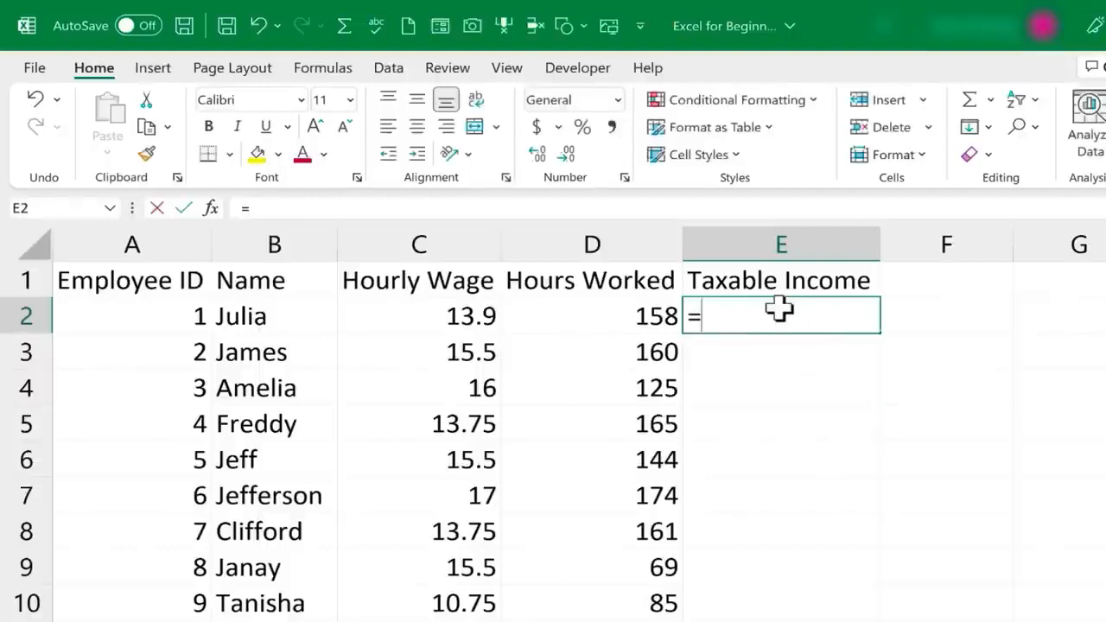
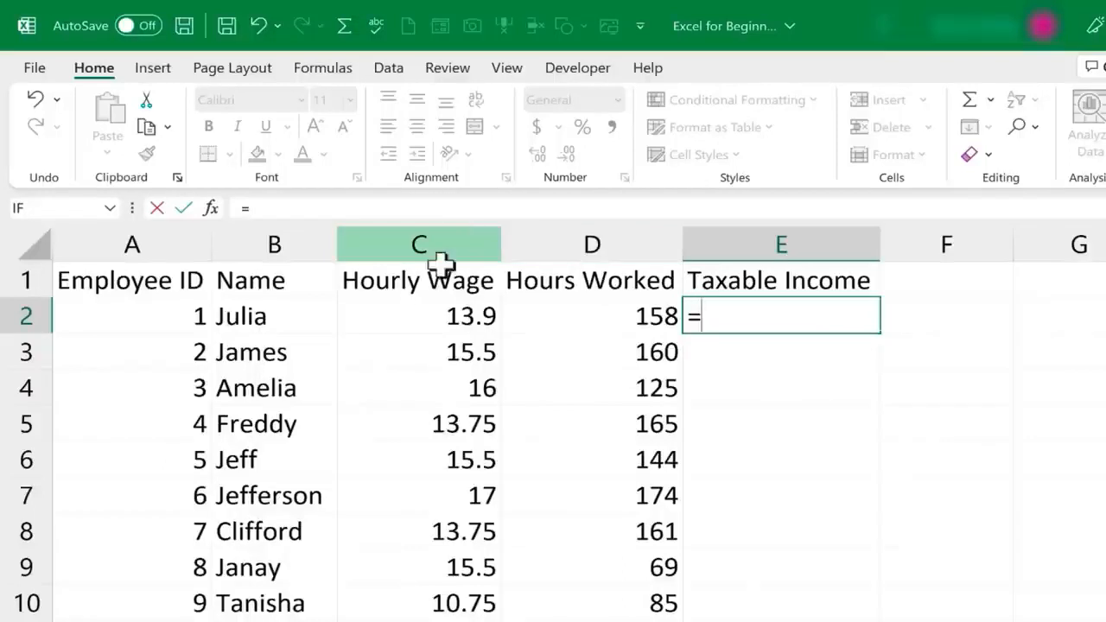
Cancel the draft and enter =C2*D2 in E2, giving taxable income 2196.2
key("Escape")
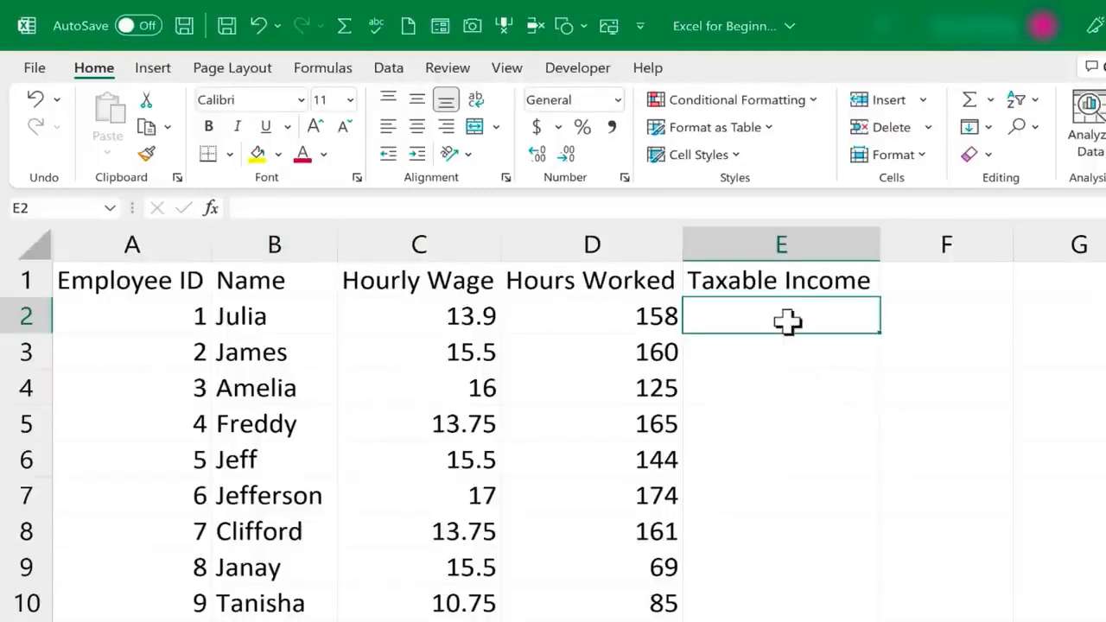
type("=")
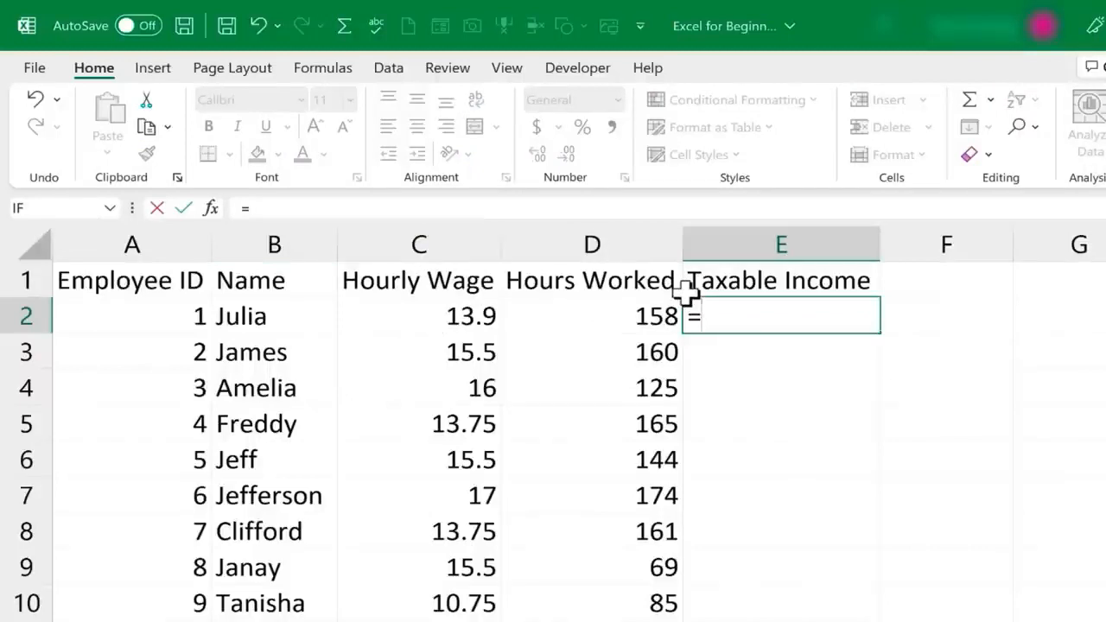
type("c2*")
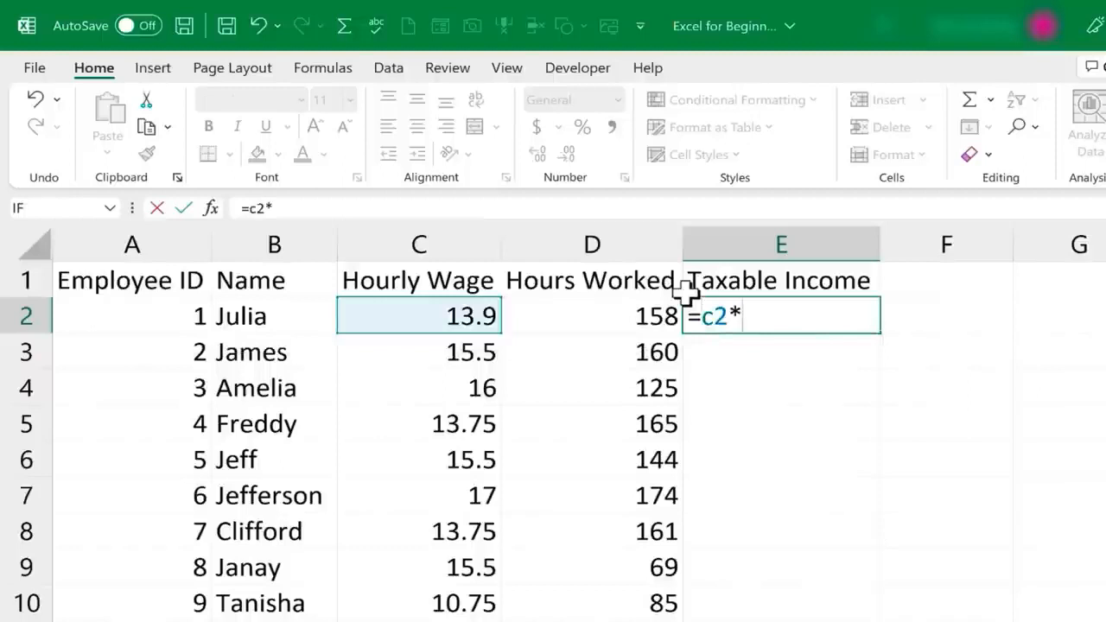
type("d2")
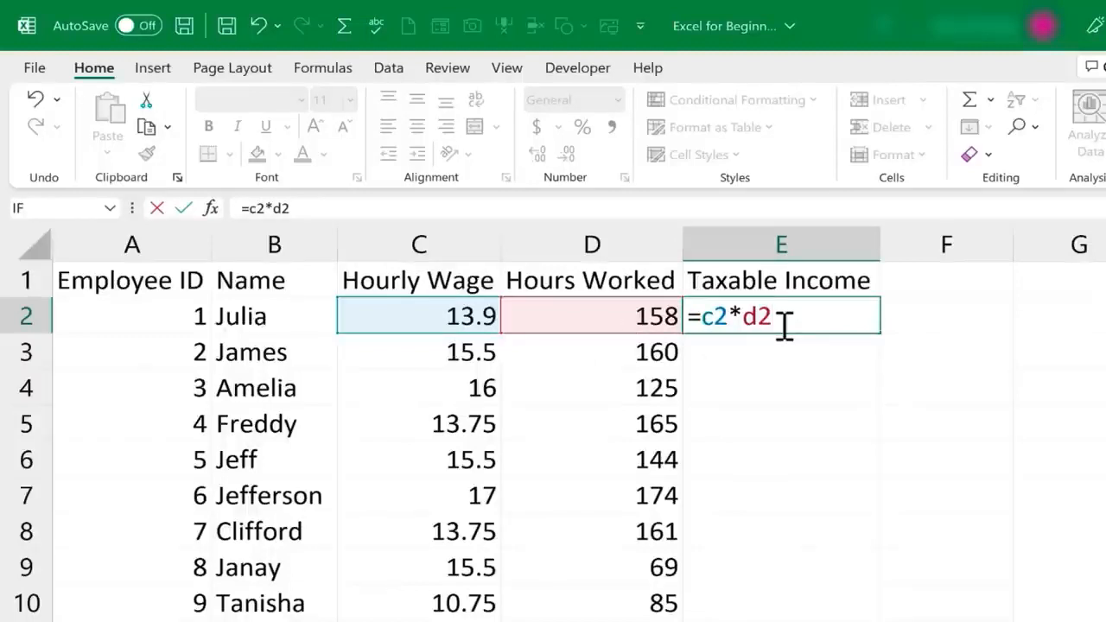
key("Return")
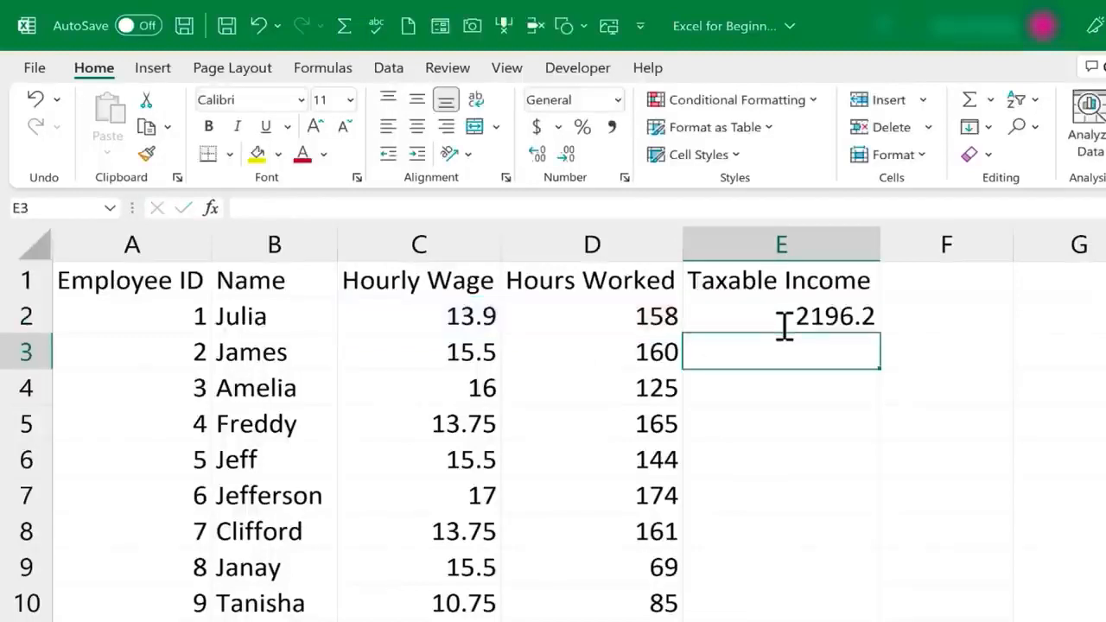
Reopen E2 to display its =C2*D2 formula with the referenced cells highlighted
left_click(815, 317)
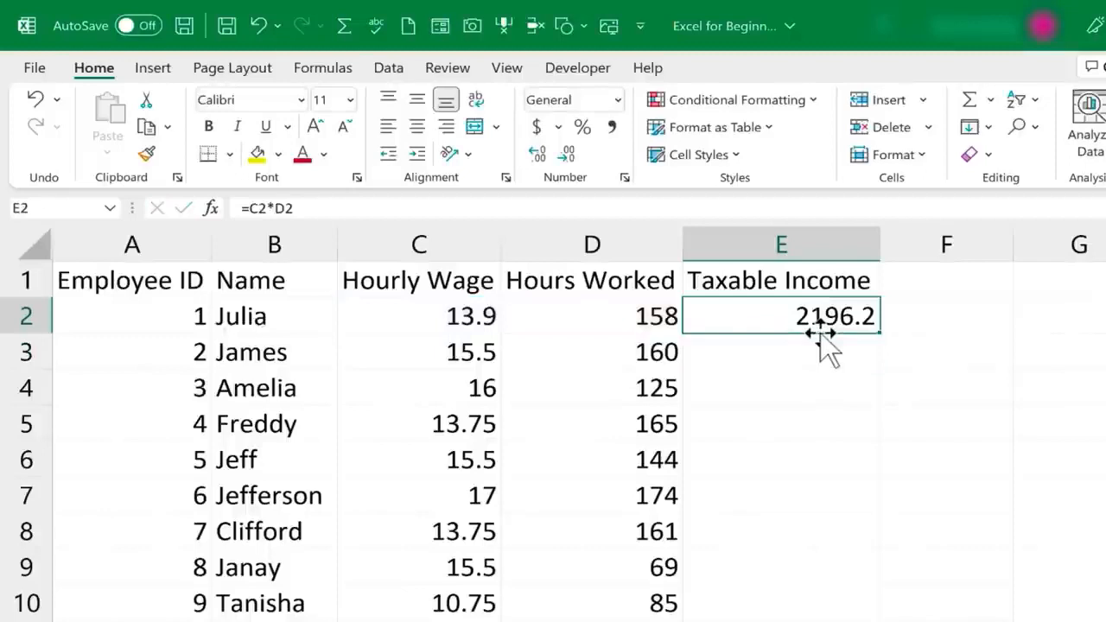
left_click(820, 353)
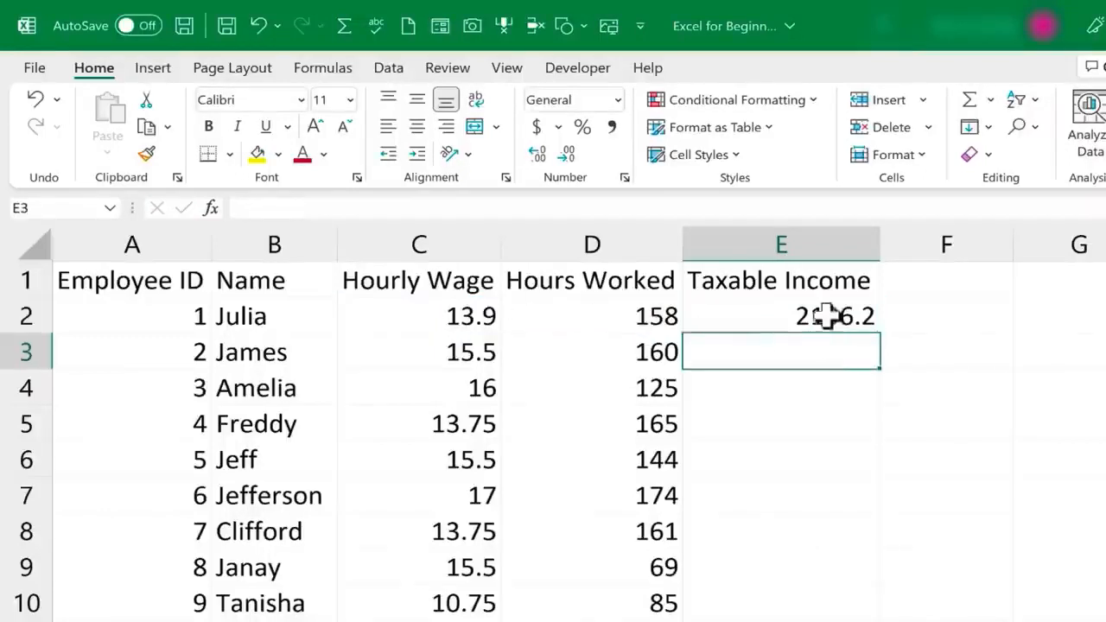
double_click(828, 317)
Change C2's hourly wage to 14.25 and confirm E2 recalculates to 2251.5
left_click(456, 316)
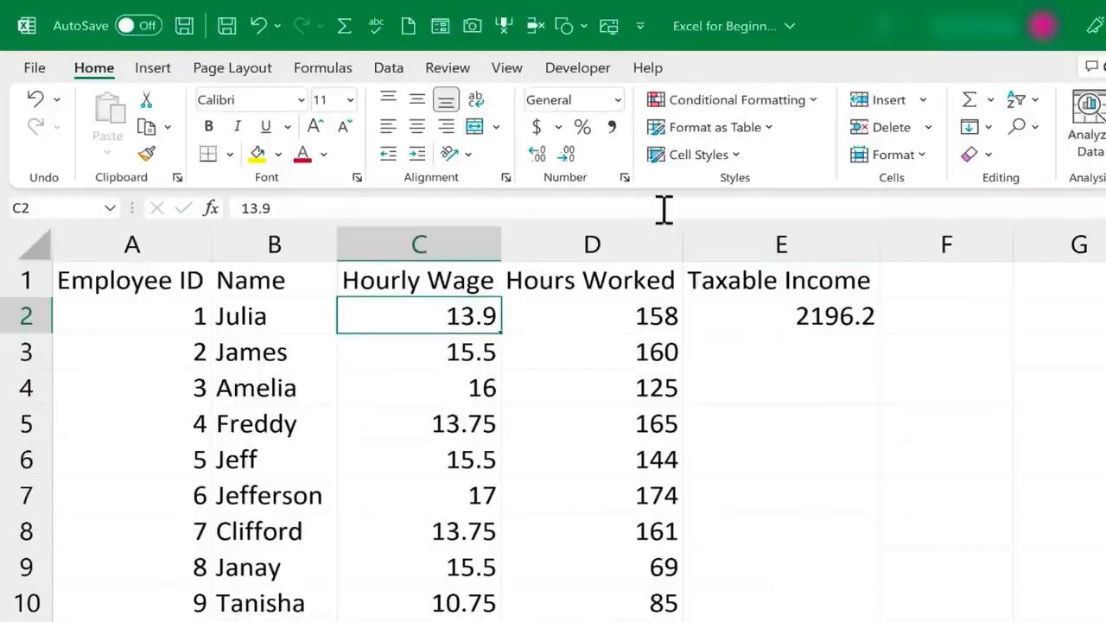
type("1")
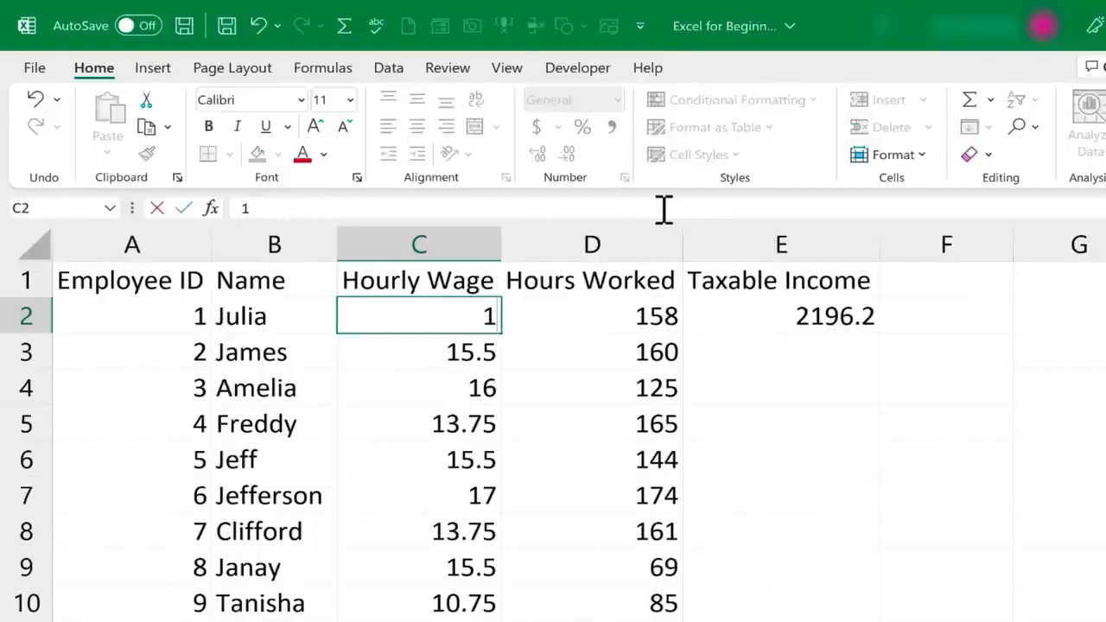
type("4.25")
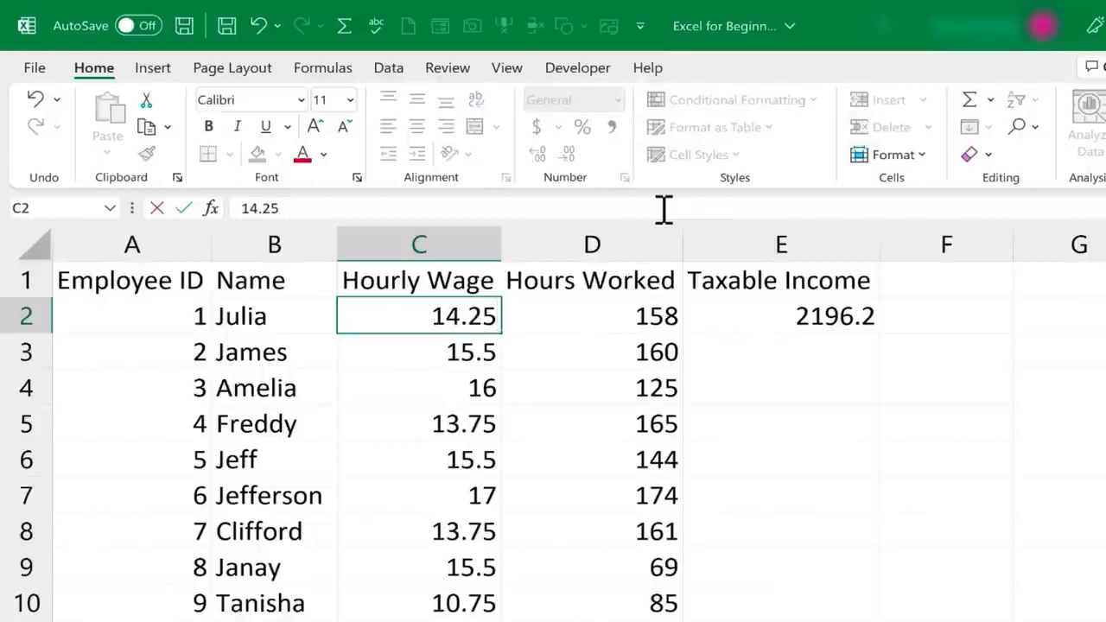
key("Return")
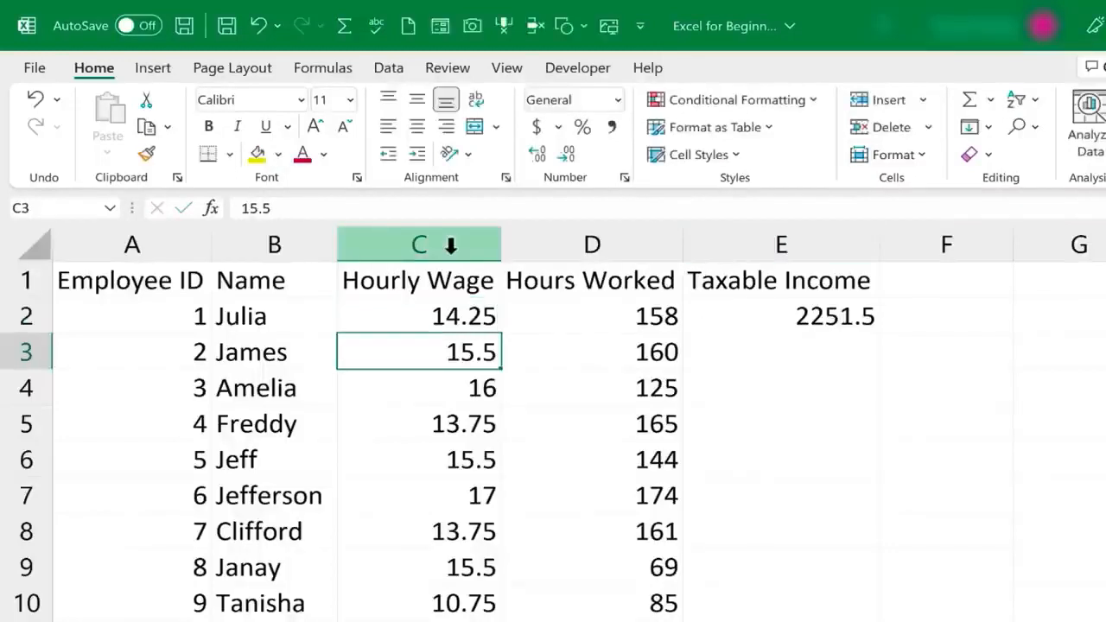
left_click(802, 316)
double_click(802, 317)
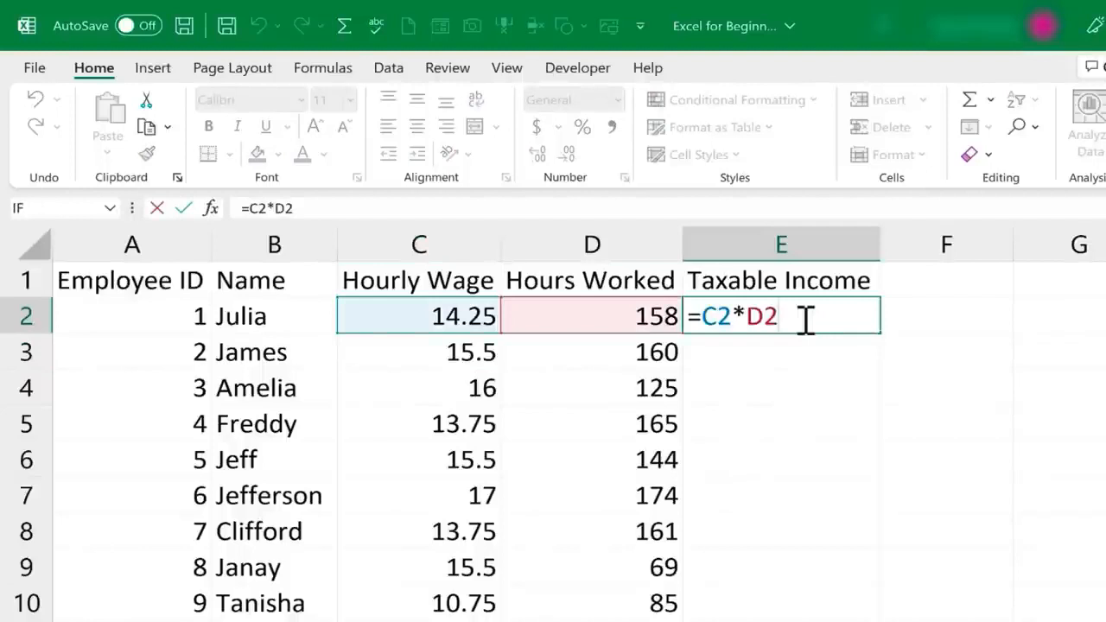
key("Return")
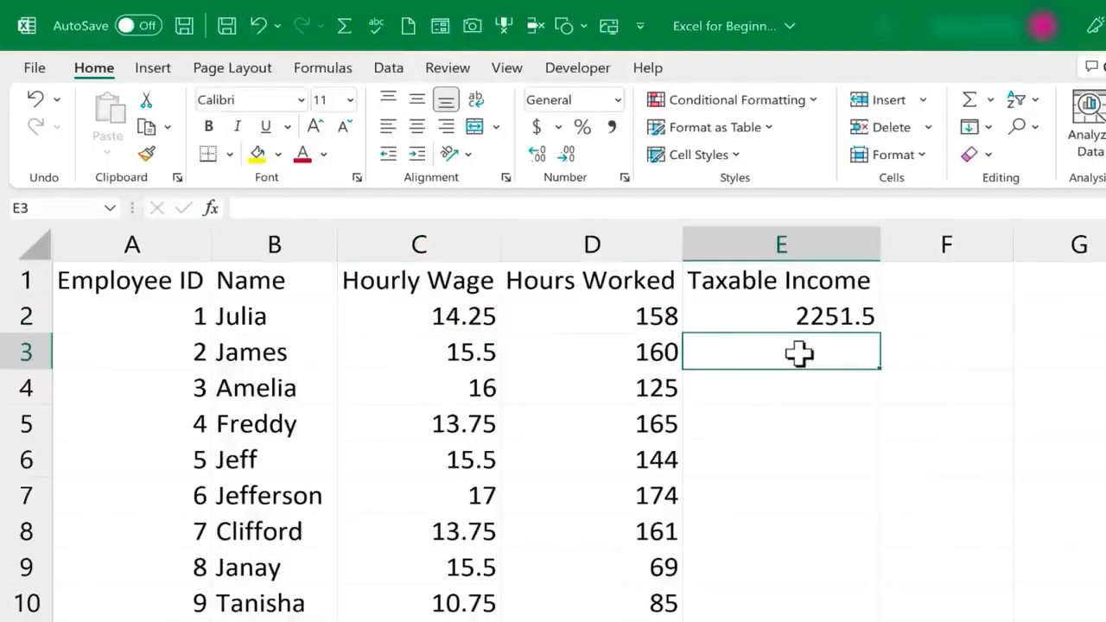
Build =C3*D3 in E3 by clicking the cells, giving 2480
type("=")
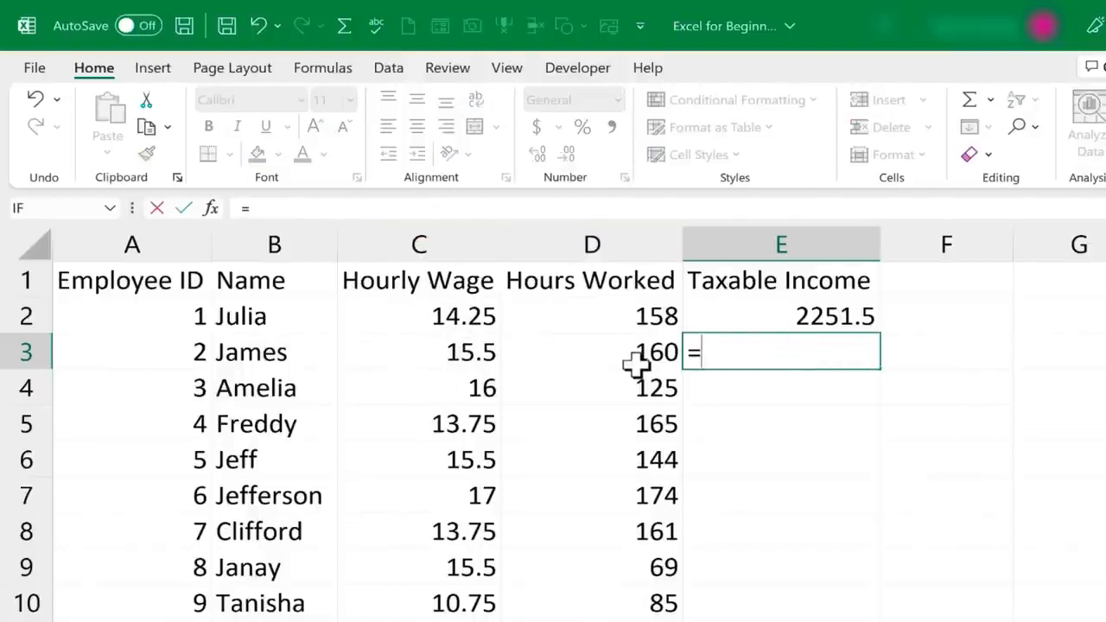
left_click(441, 353)
type("*")
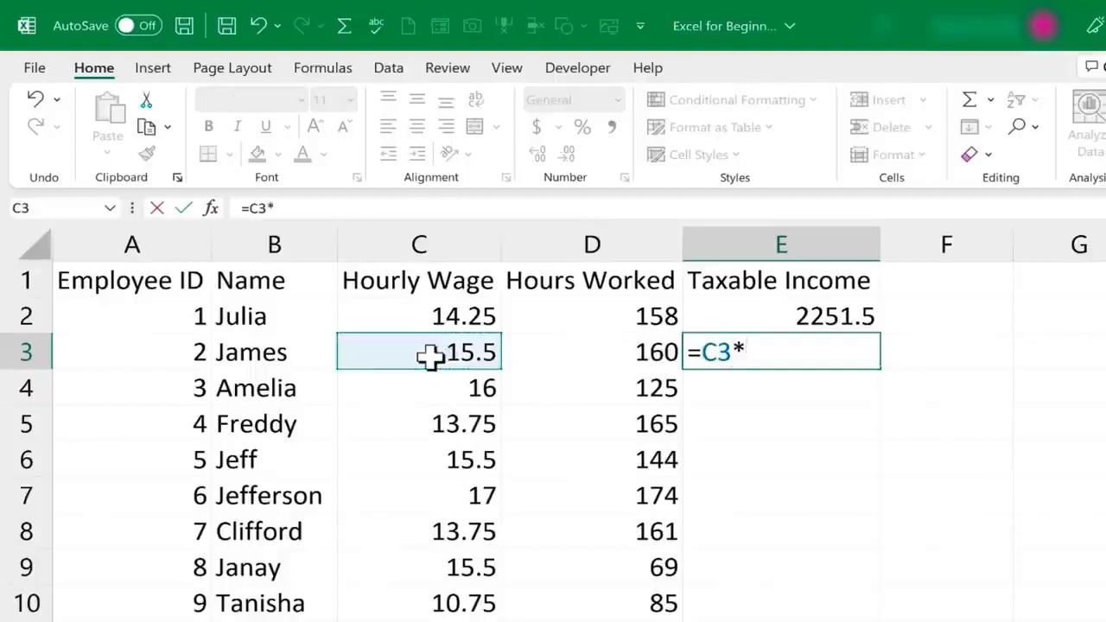
left_click(591, 355)
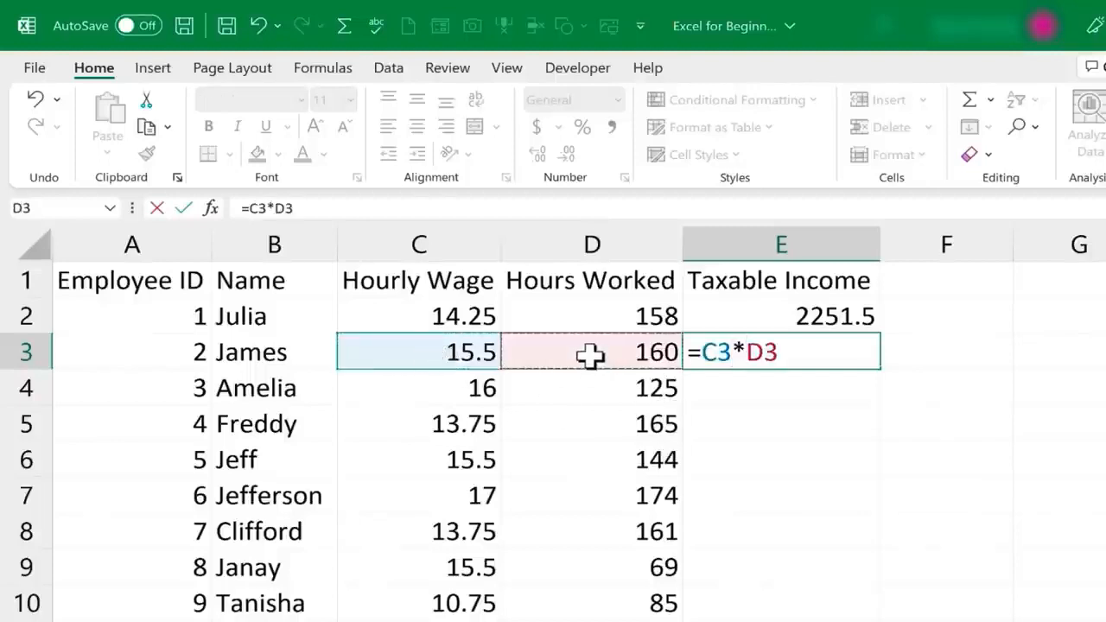
key("Return")
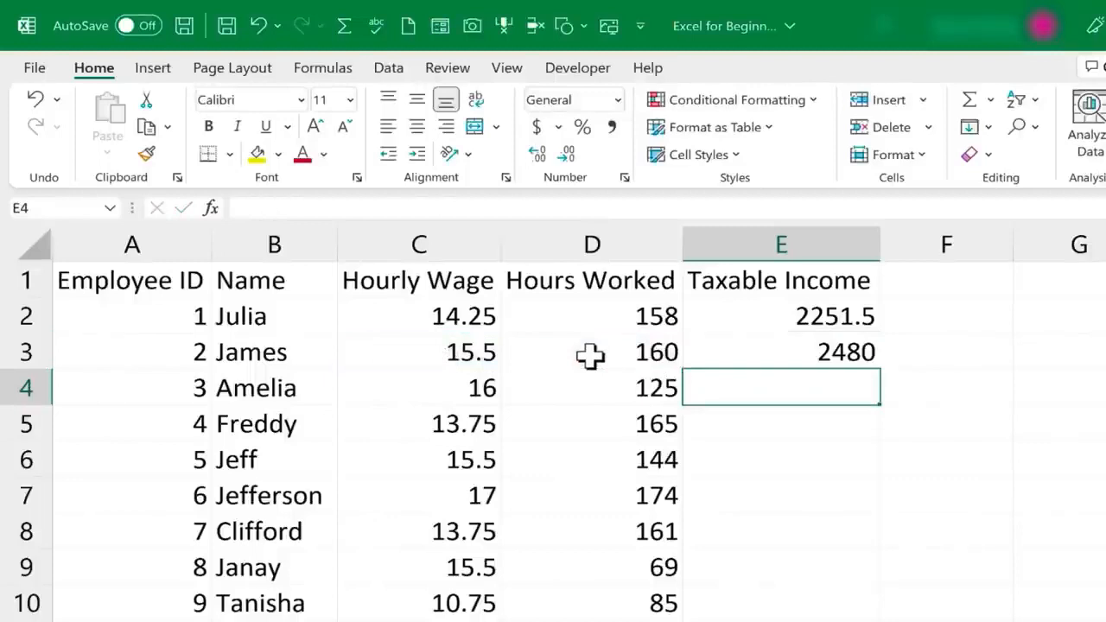
Compare the relative formulas in E2 and E3, leaving both unchanged
left_click(780, 354)
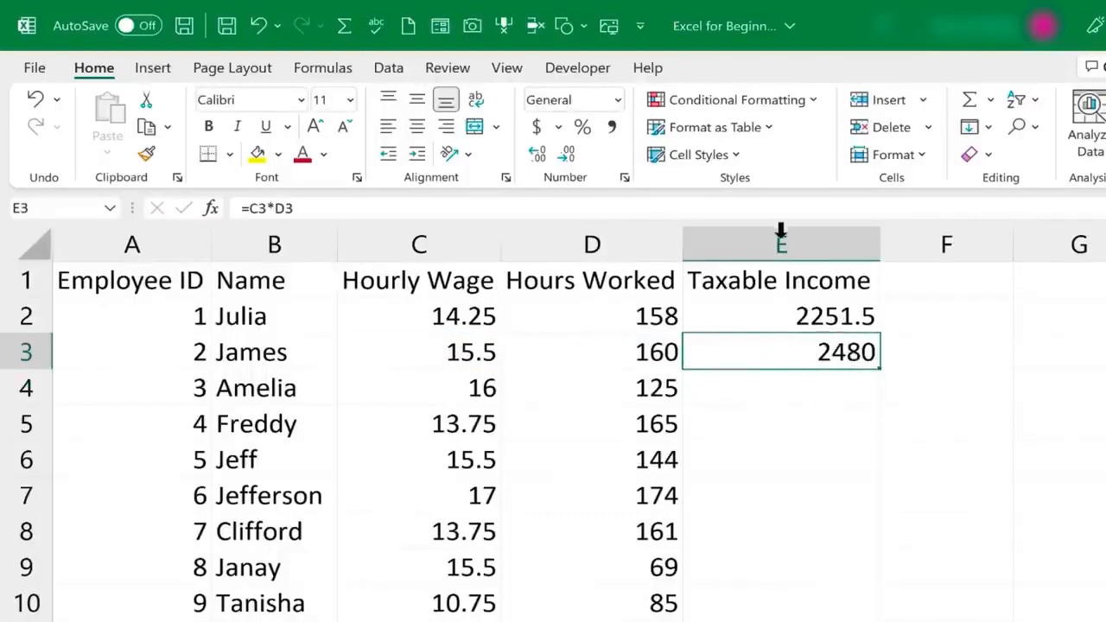
left_click(832, 322)
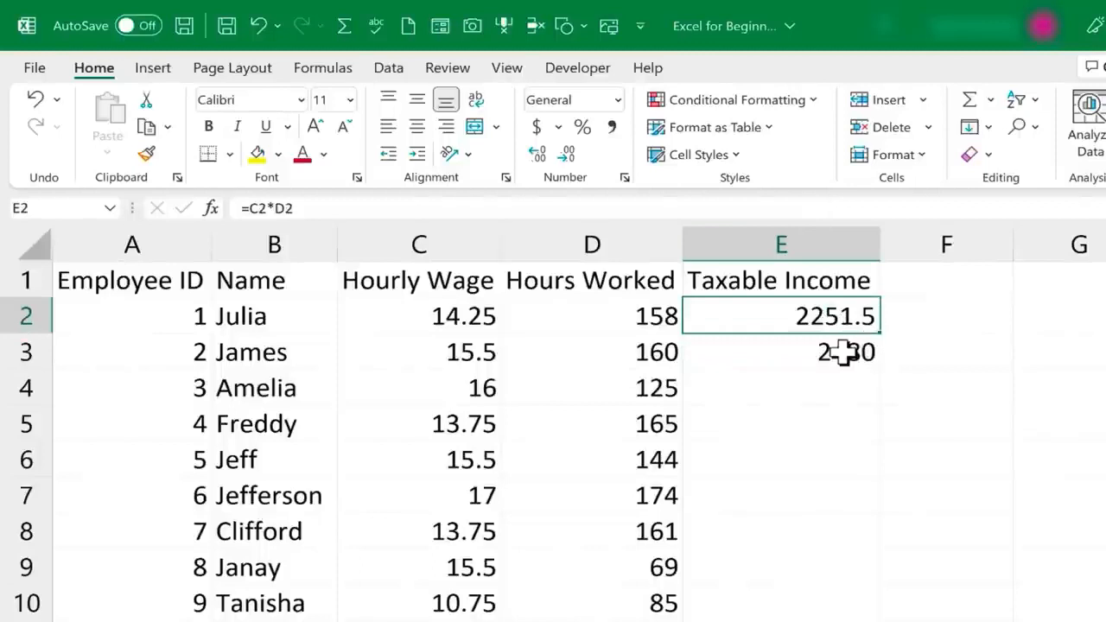
left_click(843, 355)
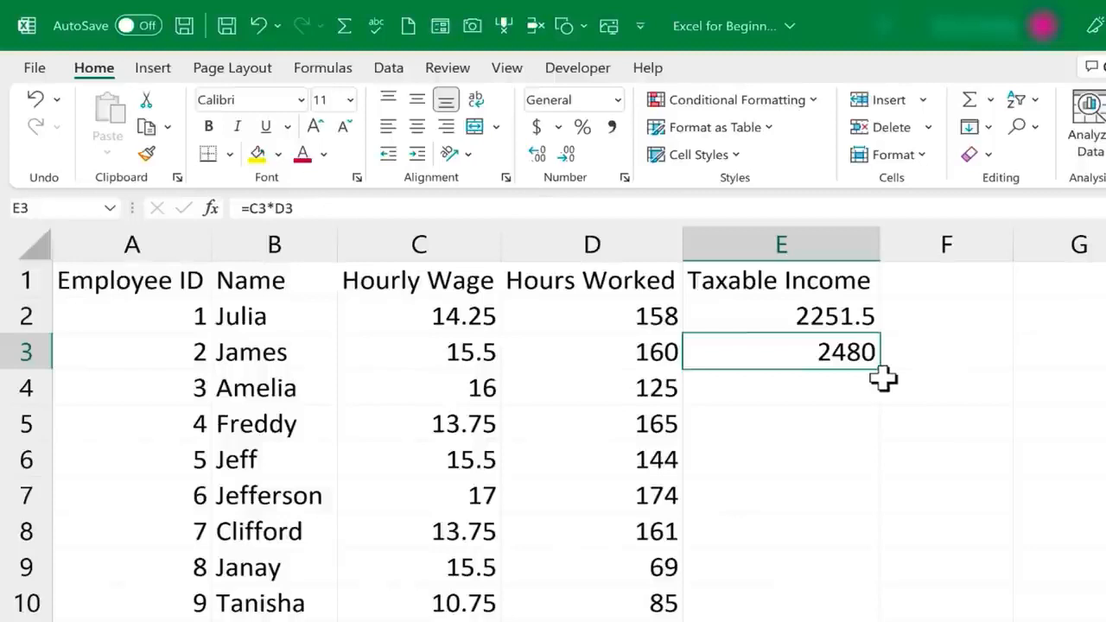
double_click(837, 316)
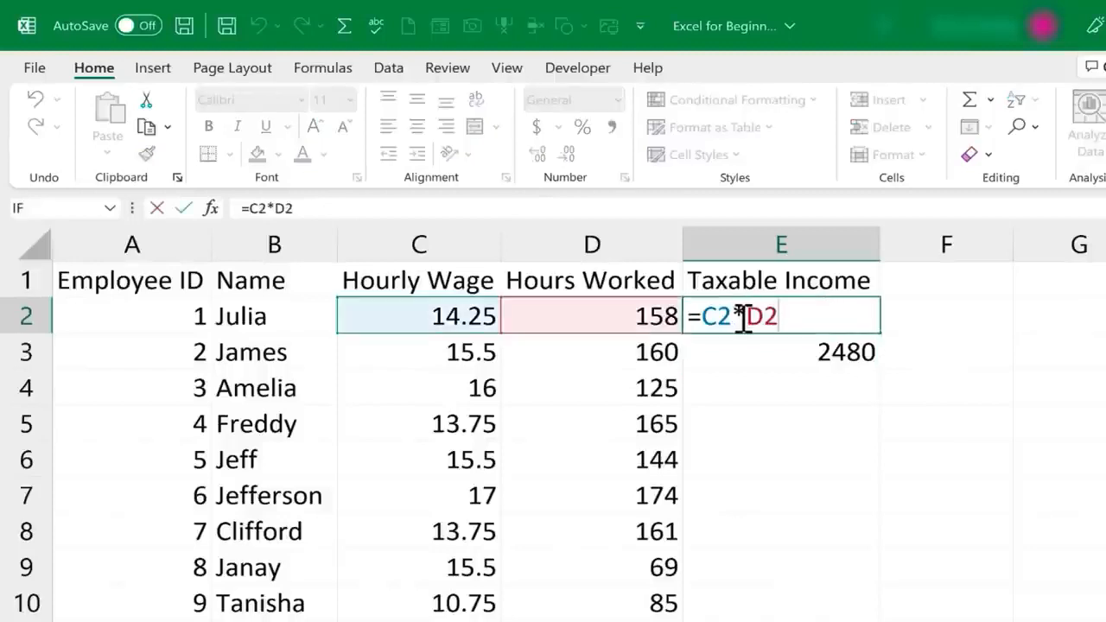
key("Return")
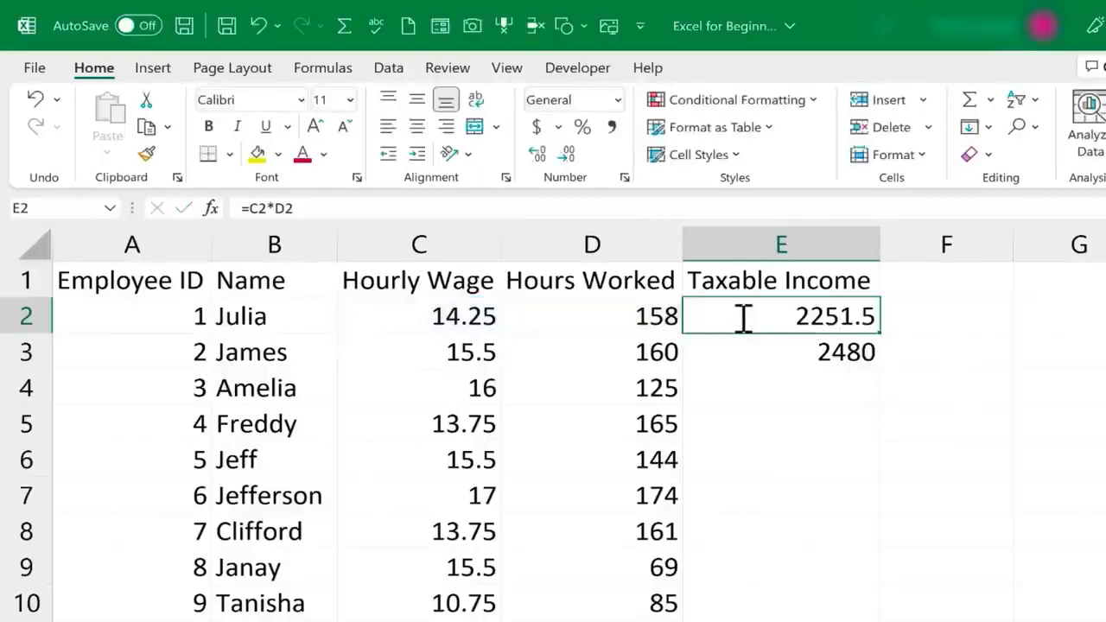
double_click(842, 355)
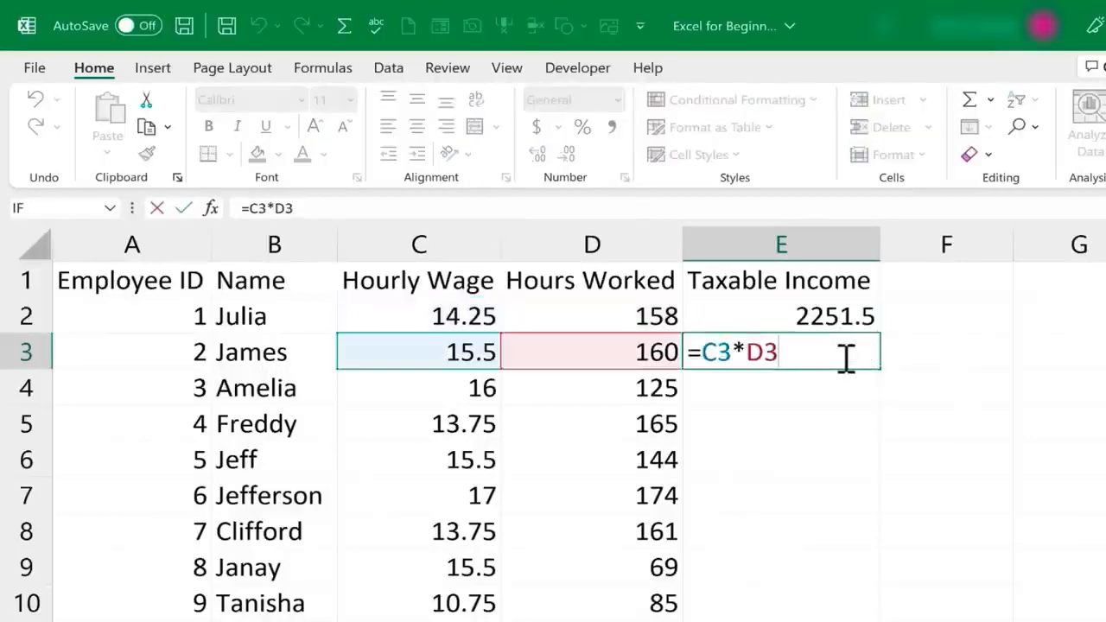
key("Escape")
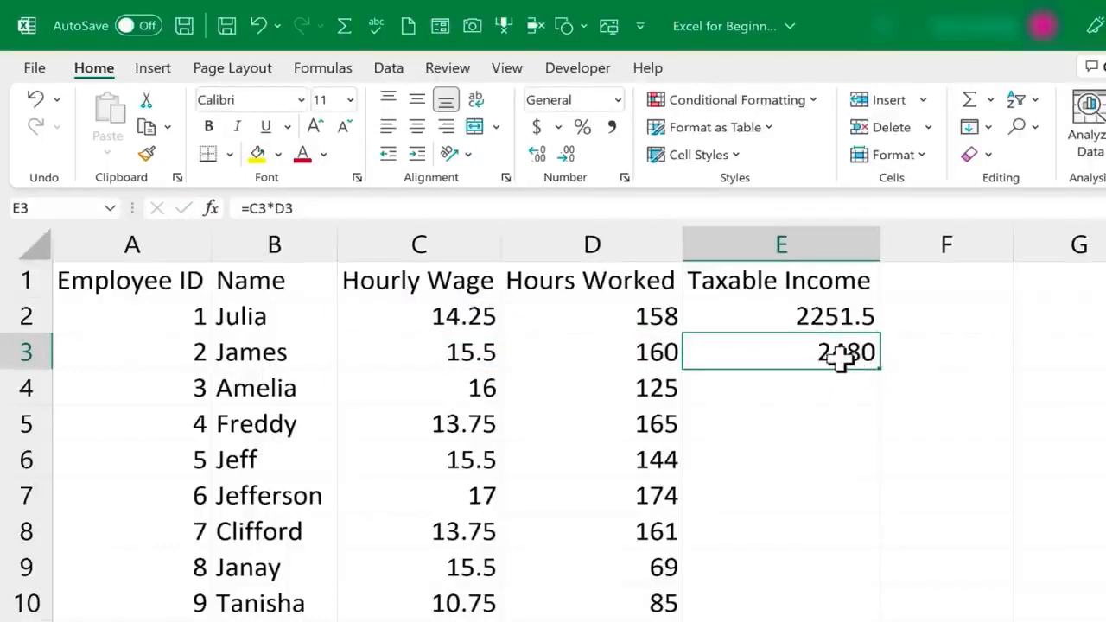
double_click(843, 359)
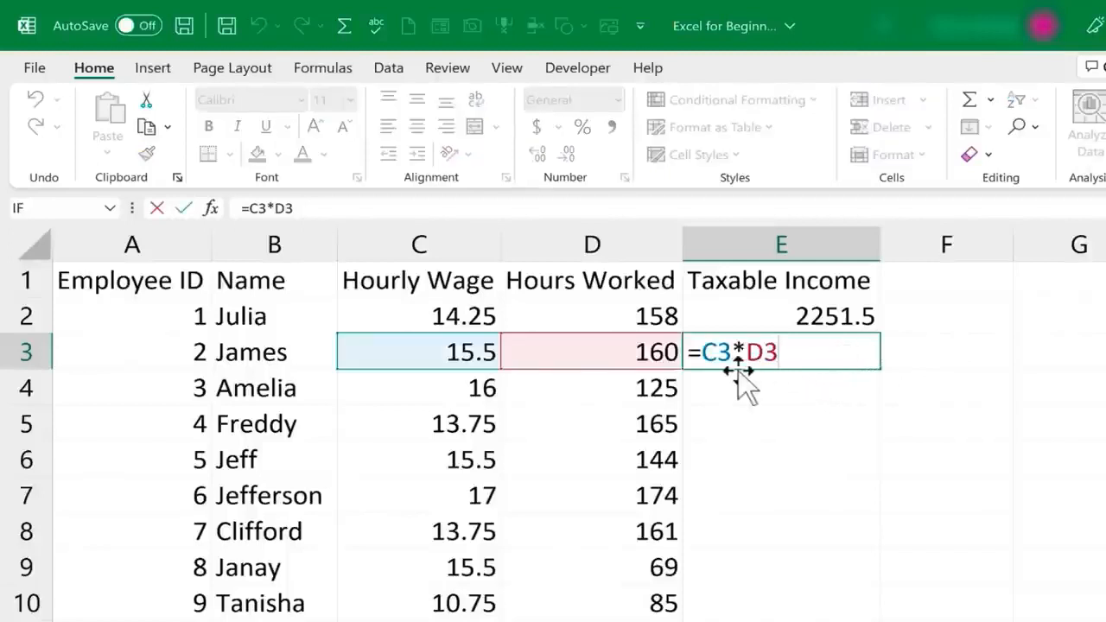
double_click(842, 315)
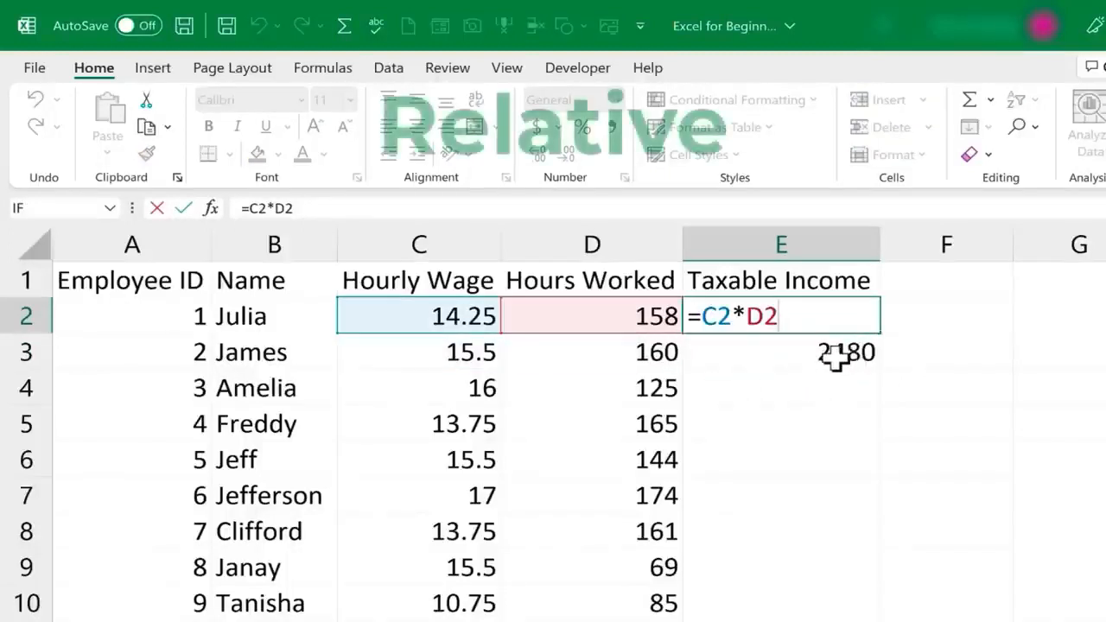
double_click(812, 350)
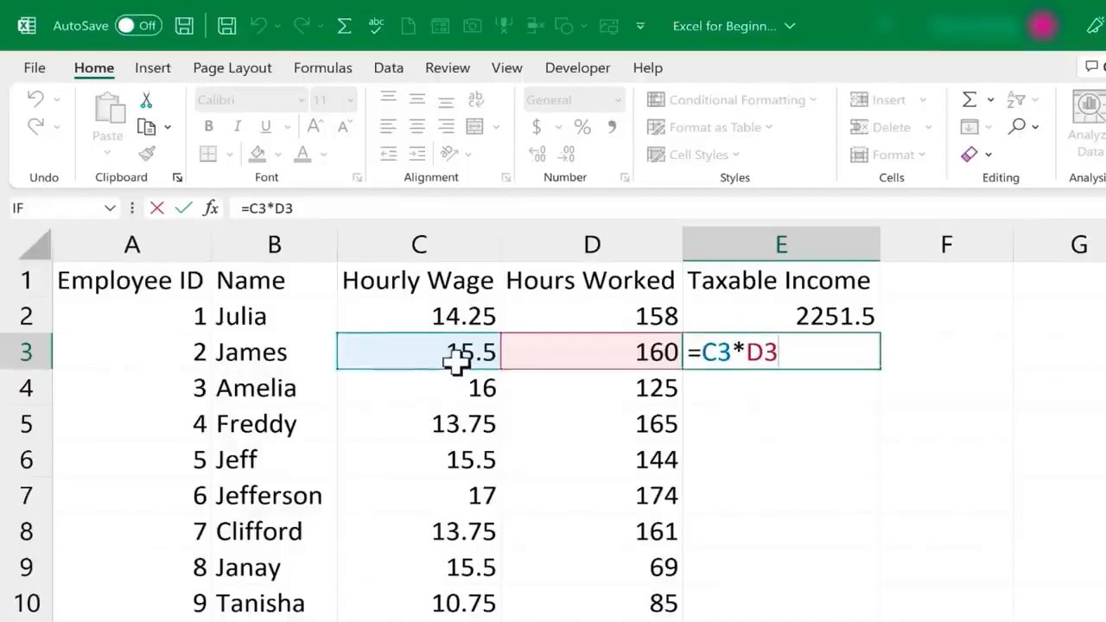
key("ctrl+Return")
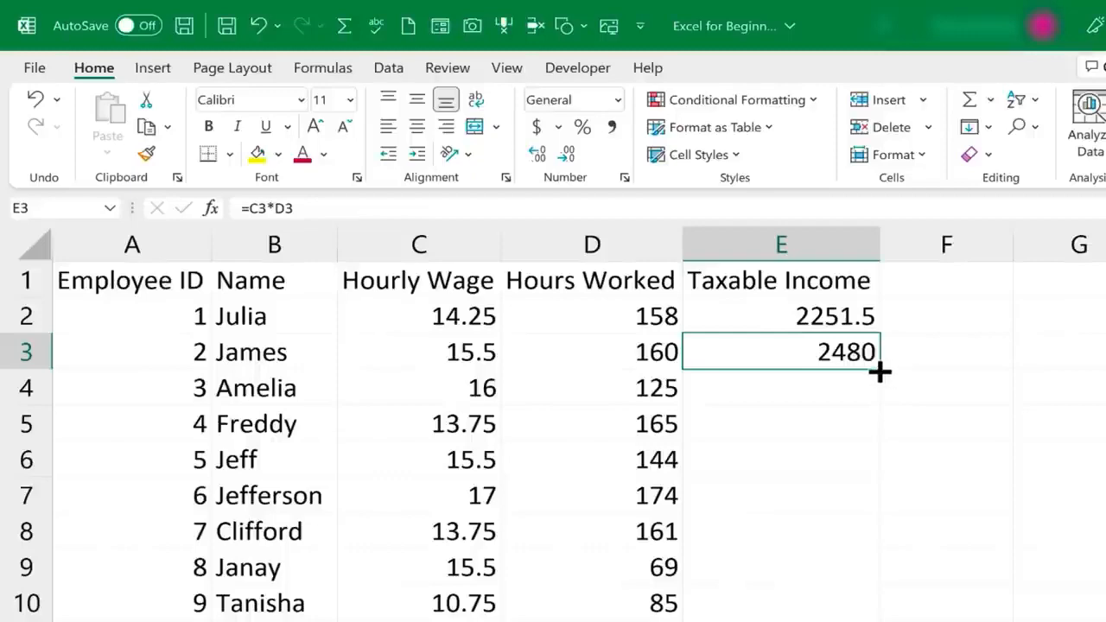
AutoFill =C3*D3 down column E to row 71, checking E5 shows =C5*D5 (2268.75)
left_click_drag(879, 371, 878, 559)
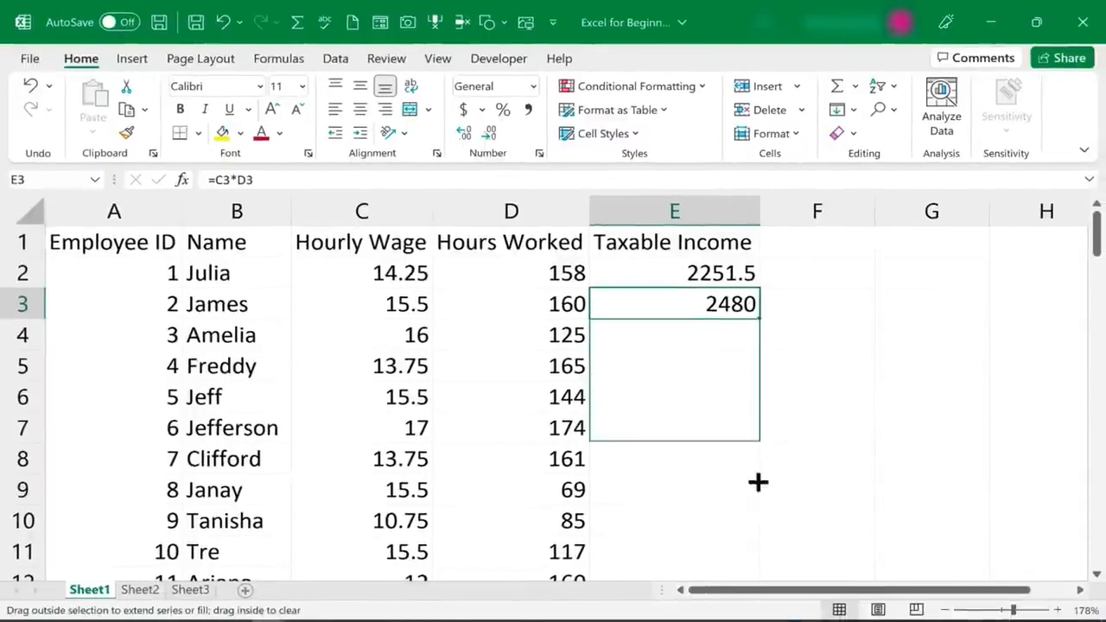
left_click_drag(758, 483, 747, 325)
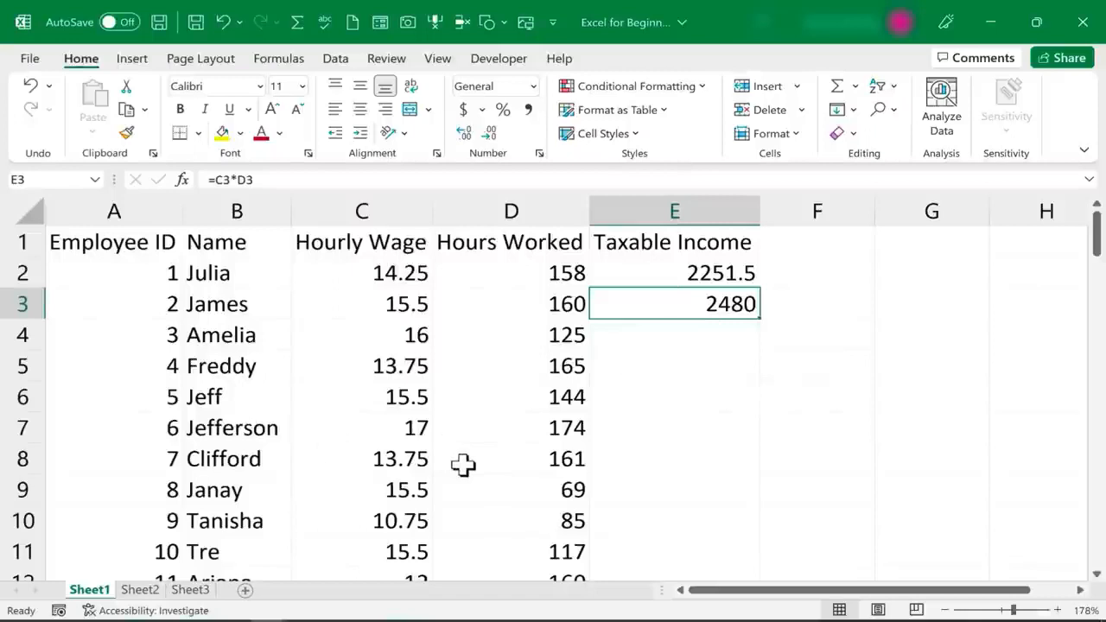
double_click(761, 319)
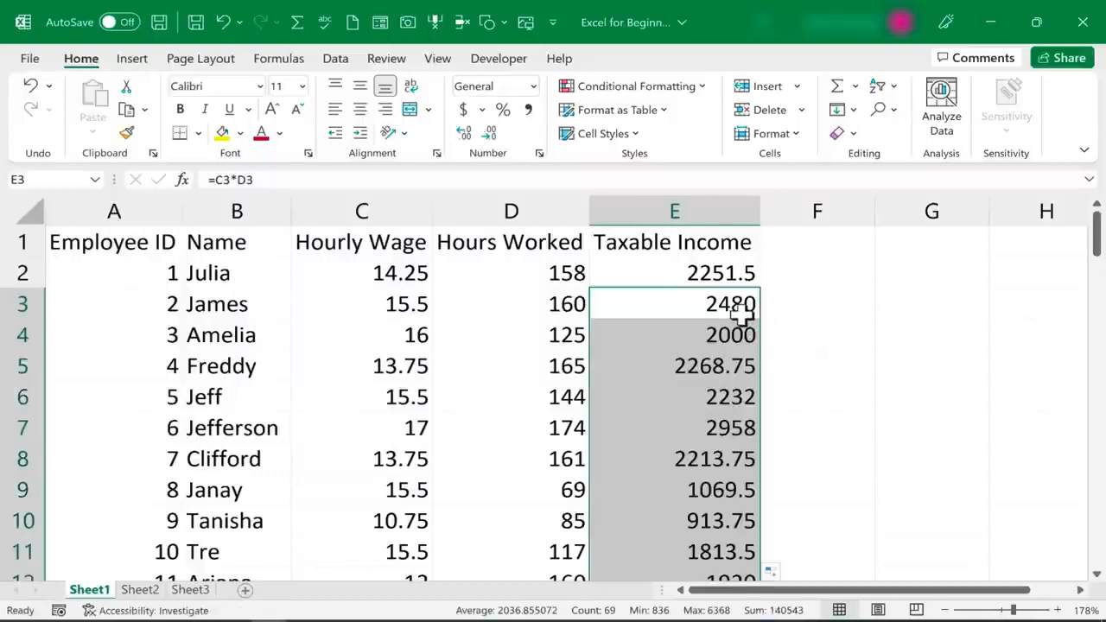
scroll(741, 316, "down", 10)
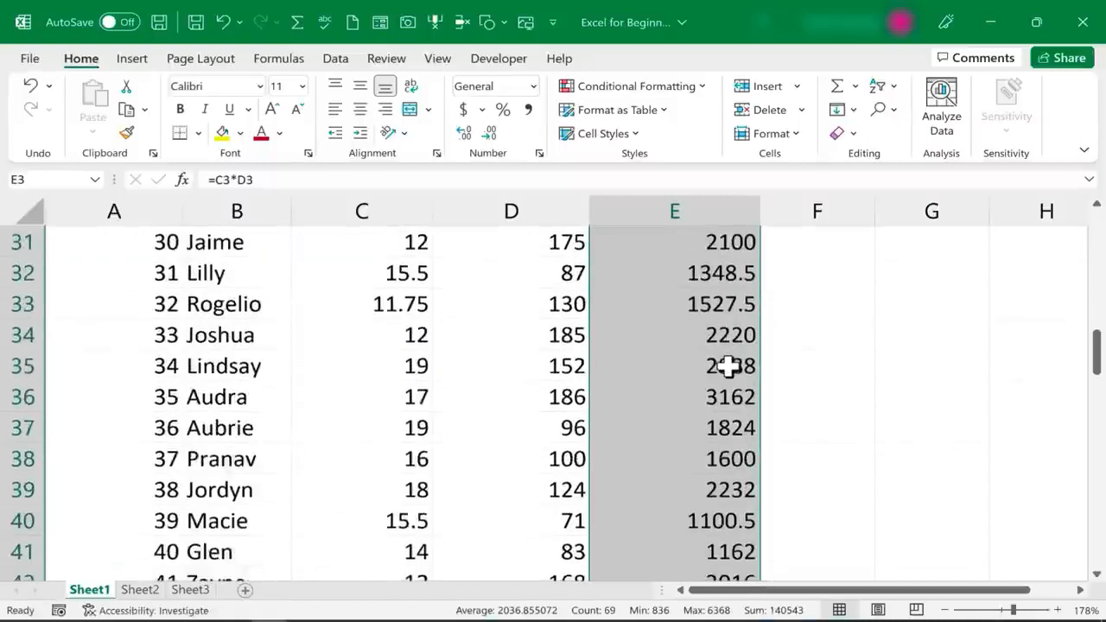
scroll(728, 367, "down", 12)
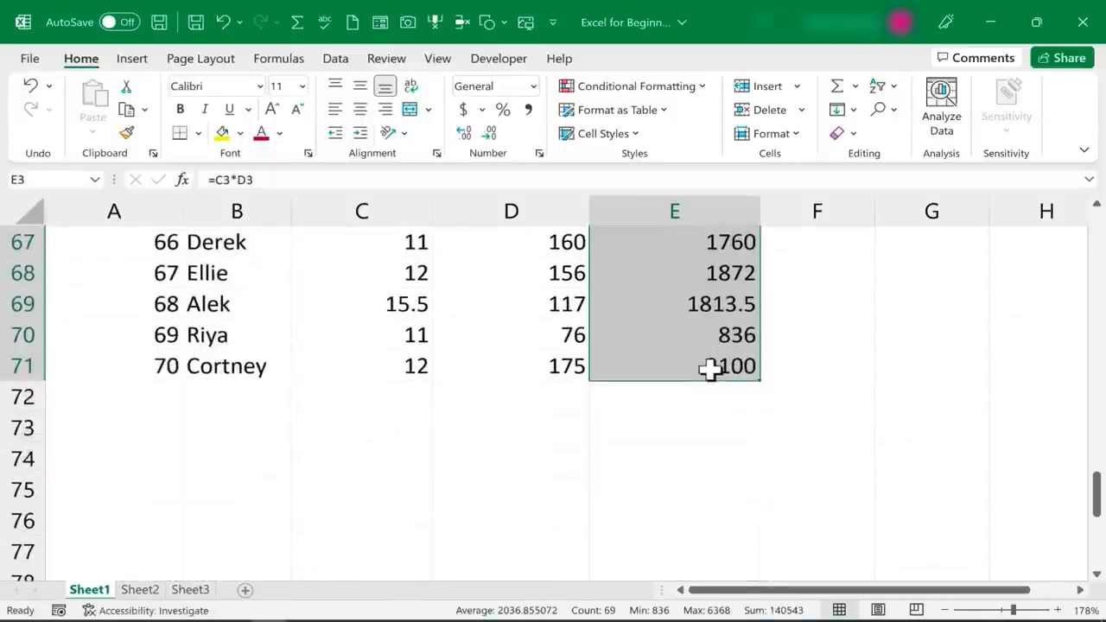
scroll(710, 370, "up", 20)
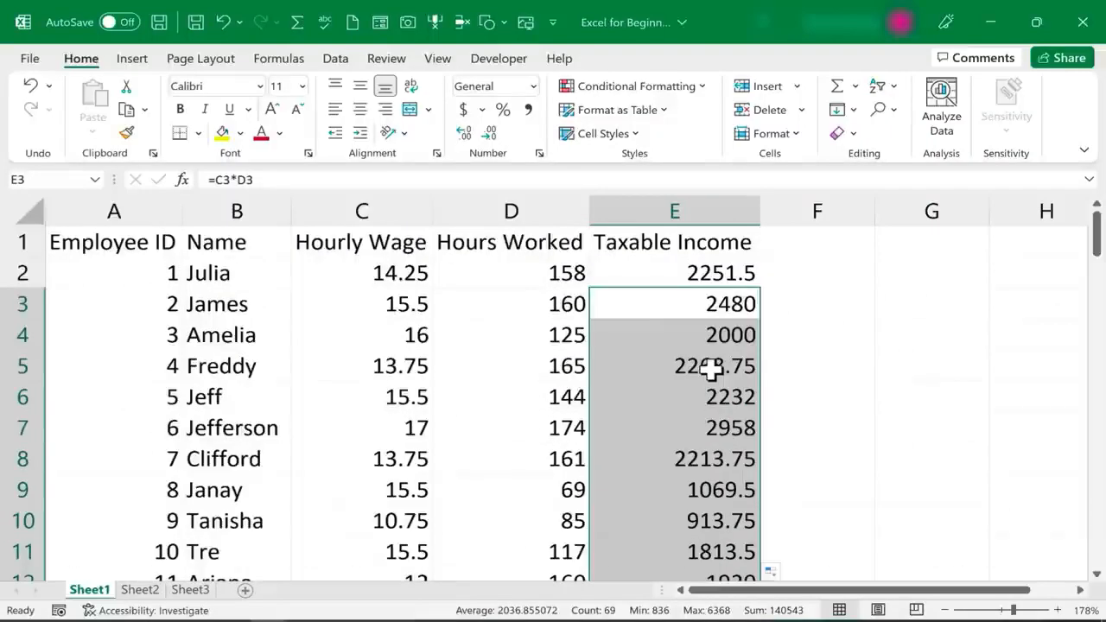
left_click(752, 365)
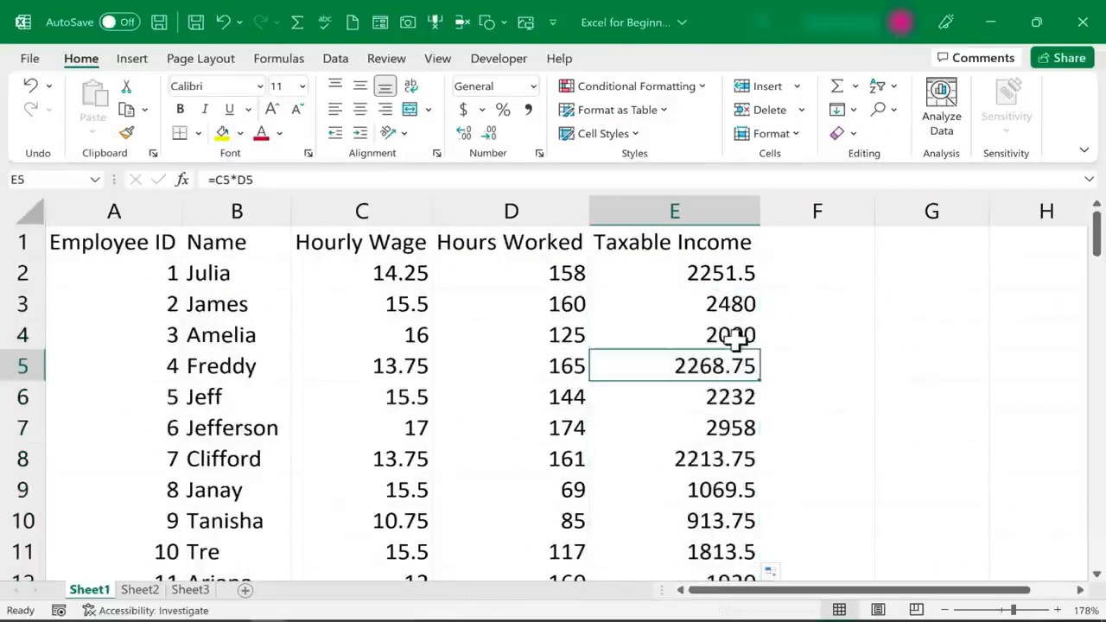
left_click(742, 335)
left_click(743, 304)
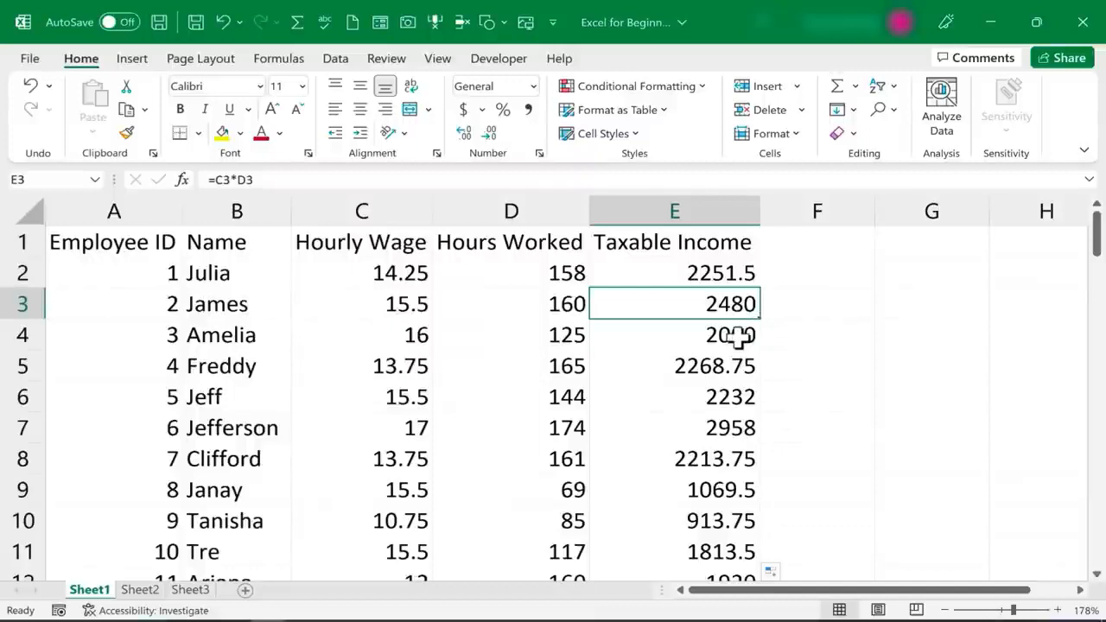
left_click(742, 340)
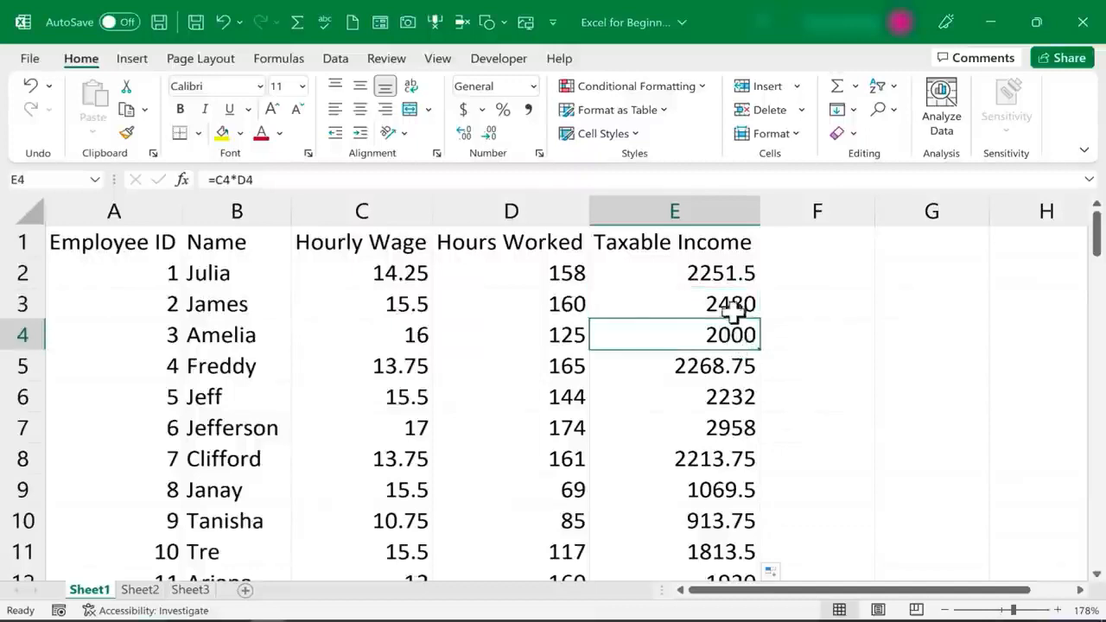
left_click(733, 304)
double_click(733, 305)
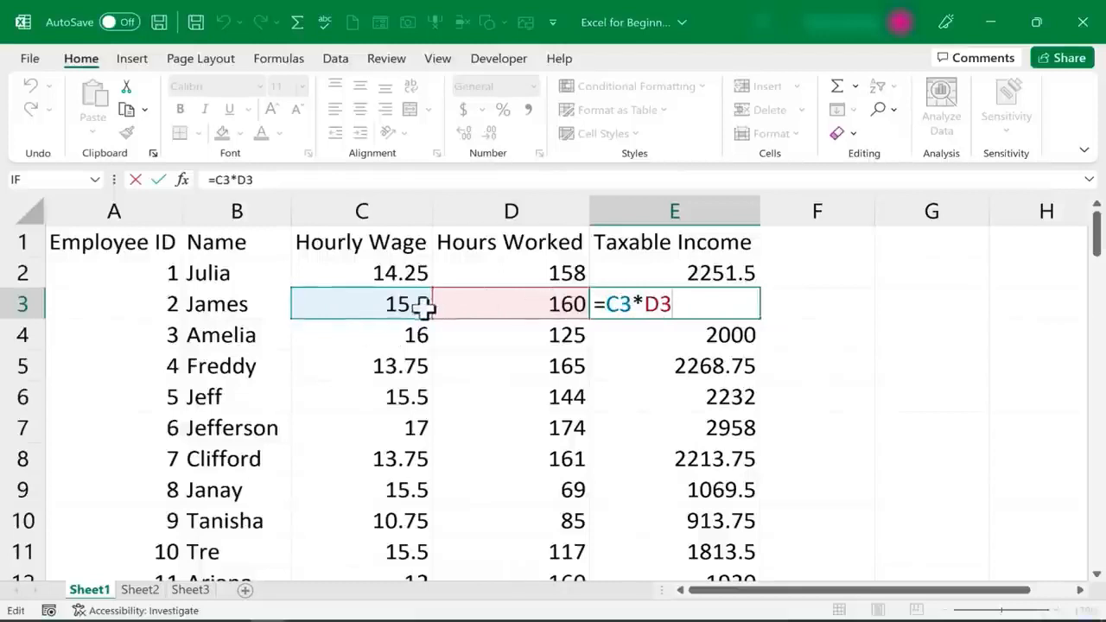
key("Return")
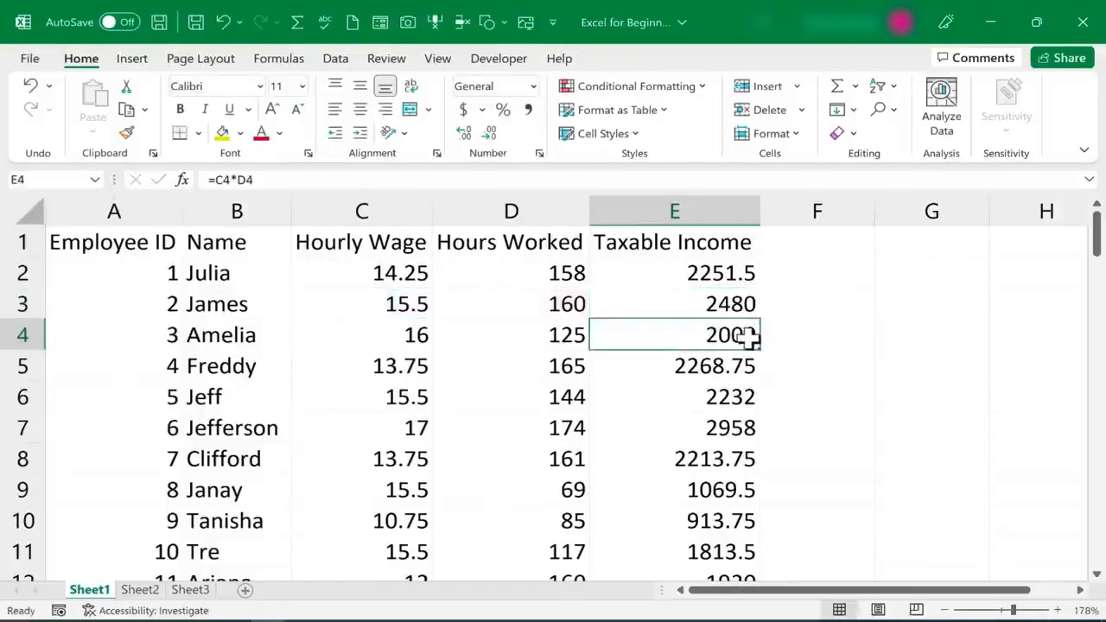
double_click(726, 335)
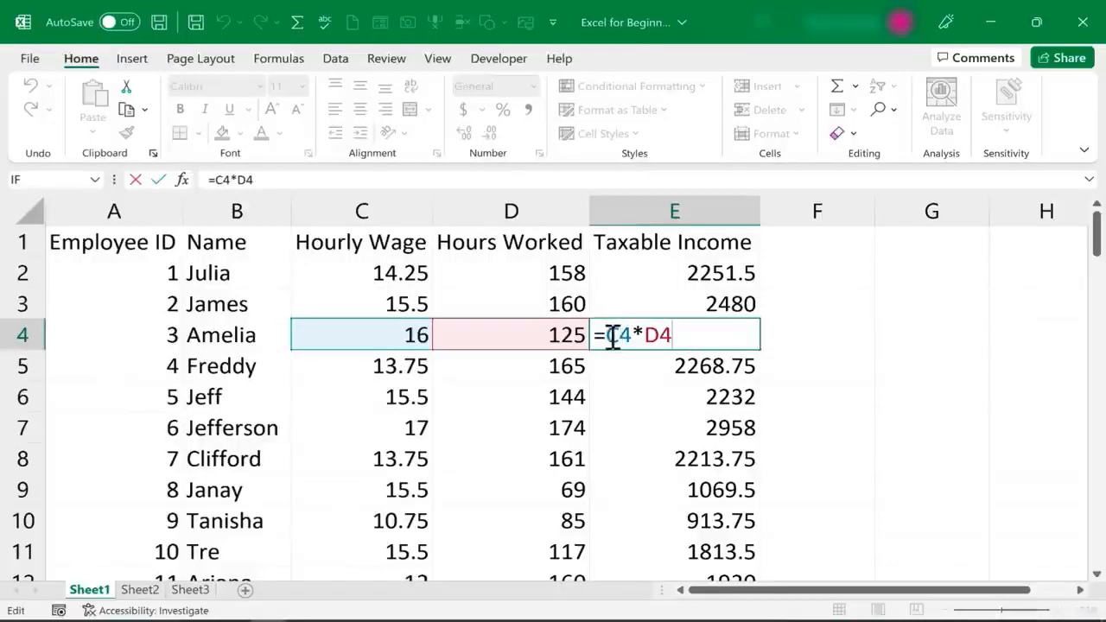
left_click(672, 430)
double_click(671, 430)
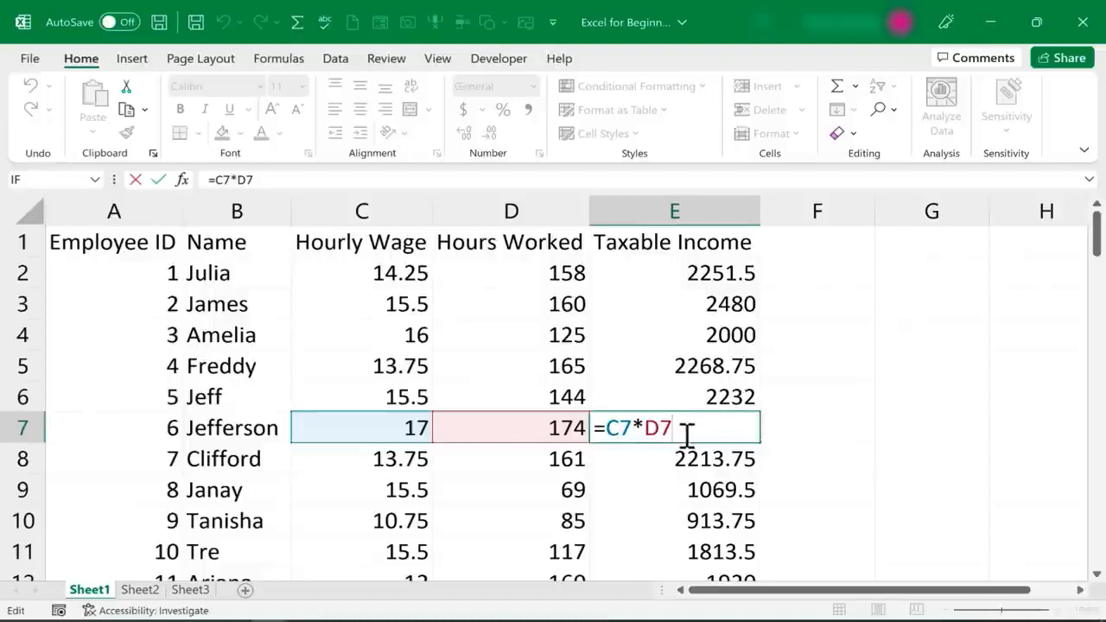
left_click(821, 242)
Add 'Taxes to Be Paid' in F1 with AutoFit, 'Tax Rate:' in G1 and 0.07 in H1
type("T")
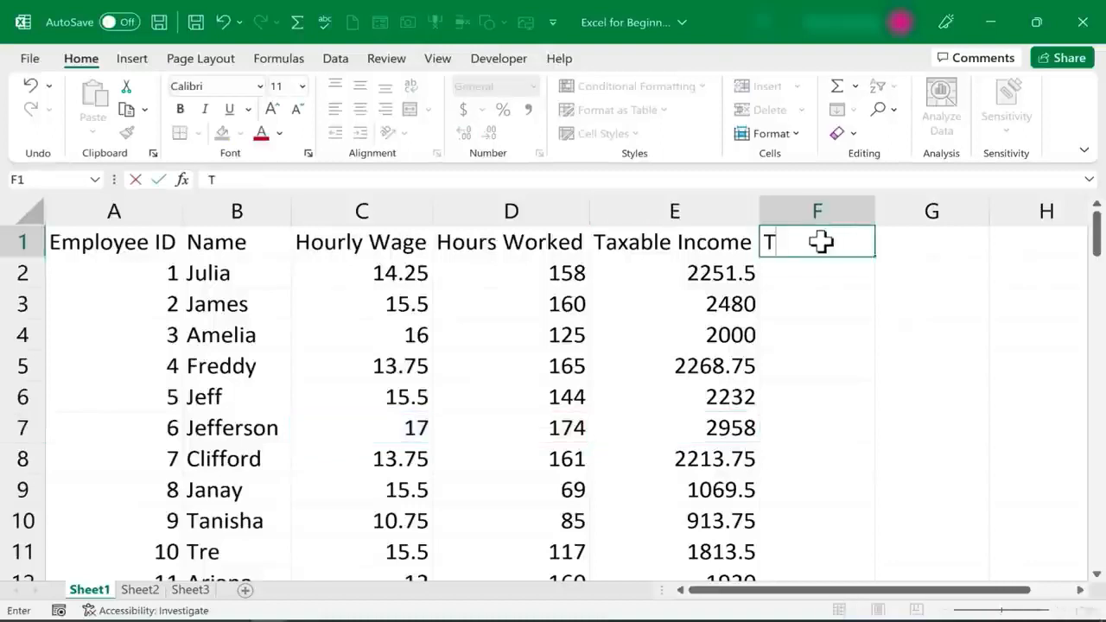
type("axes to")
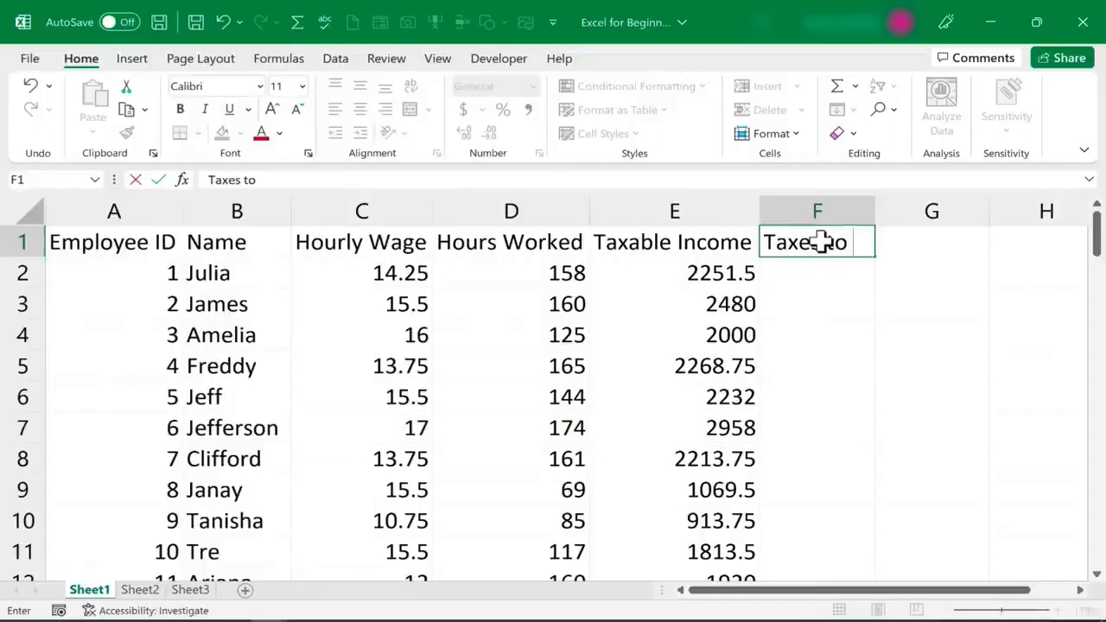
type(" Be Paid")
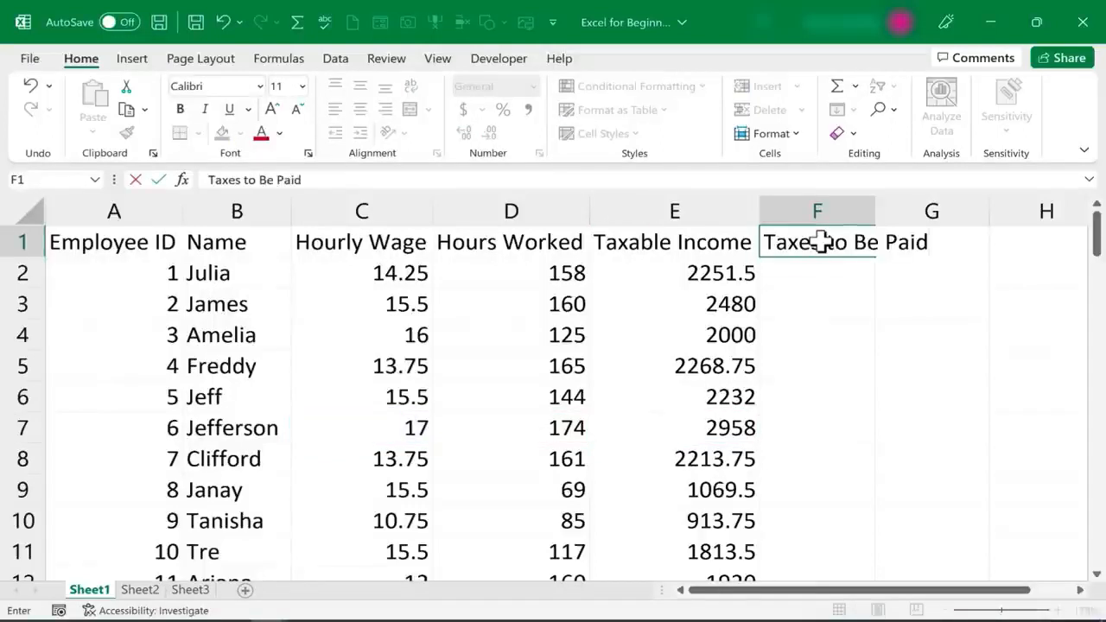
double_click(876, 211)
left_click(1007, 240)
type("Ta")
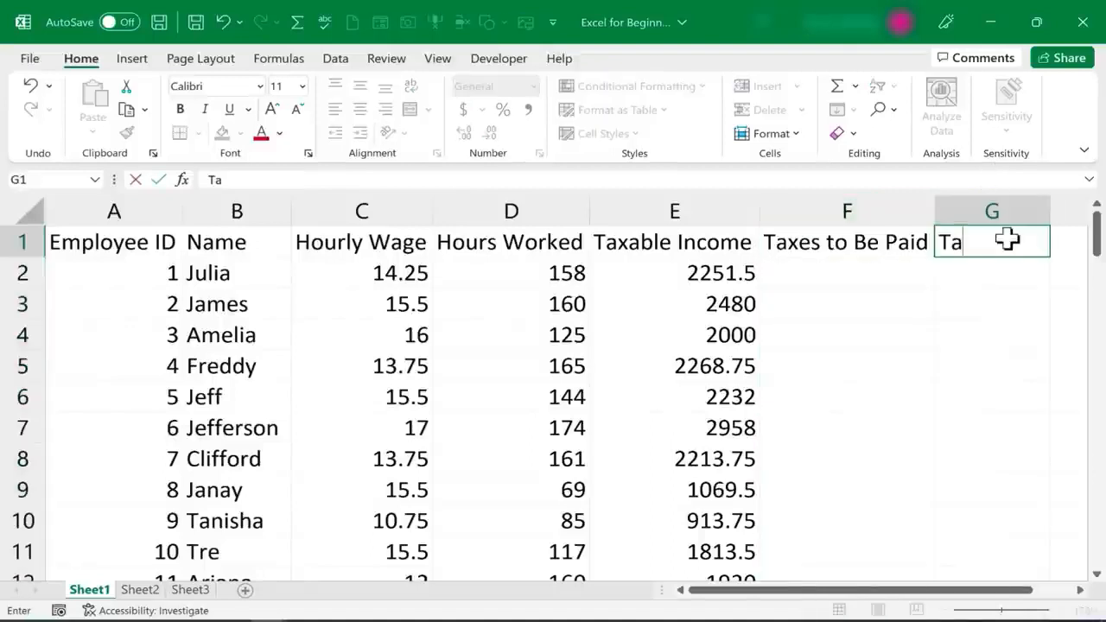
type("x Rate:")
key("Tab")
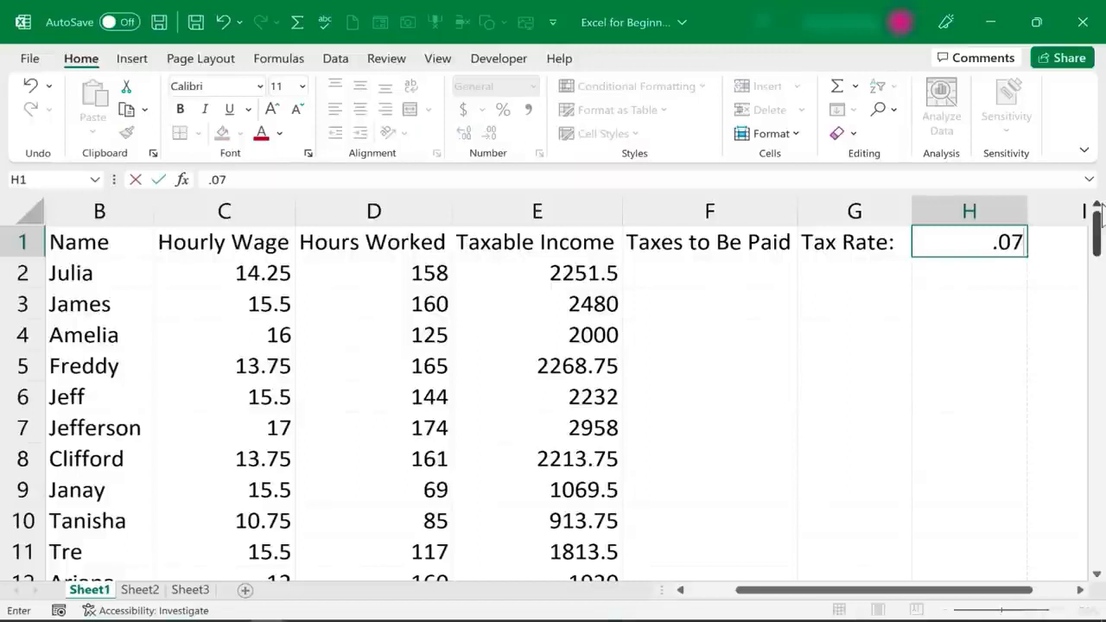
key("Return")
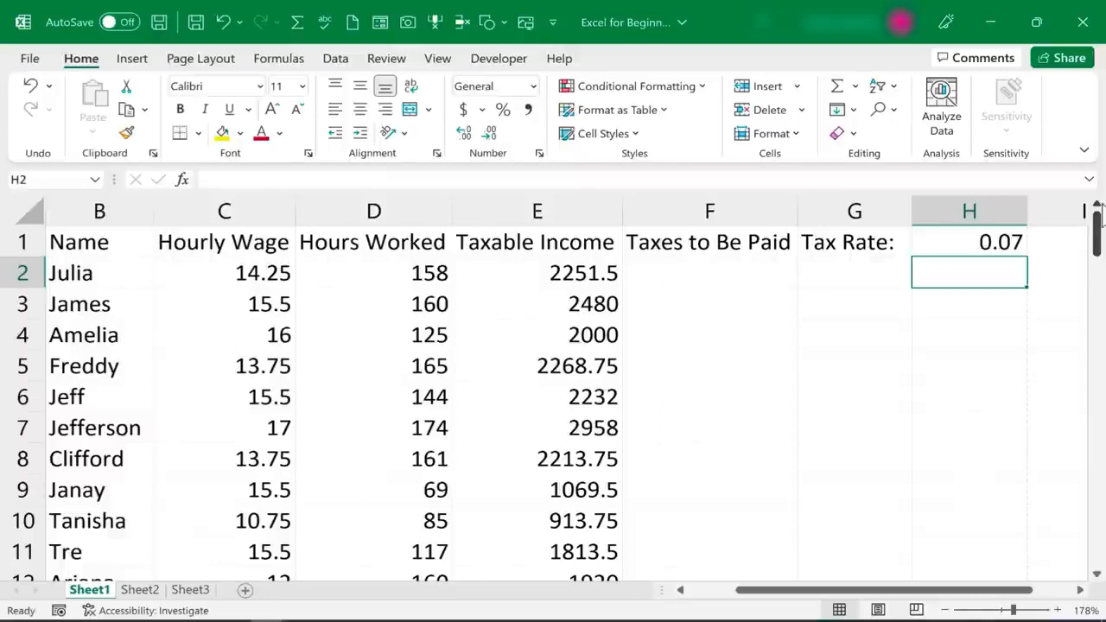
left_click(714, 278)
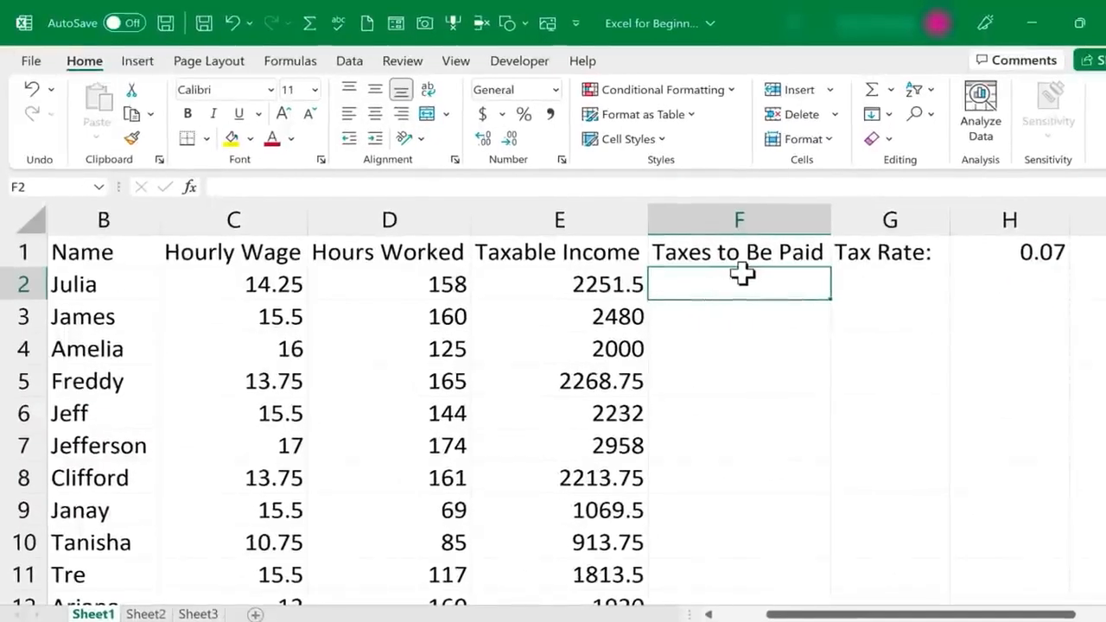
Enter =E2*H1 in F2 to compute the first employee's tax of 157.605
type("=")
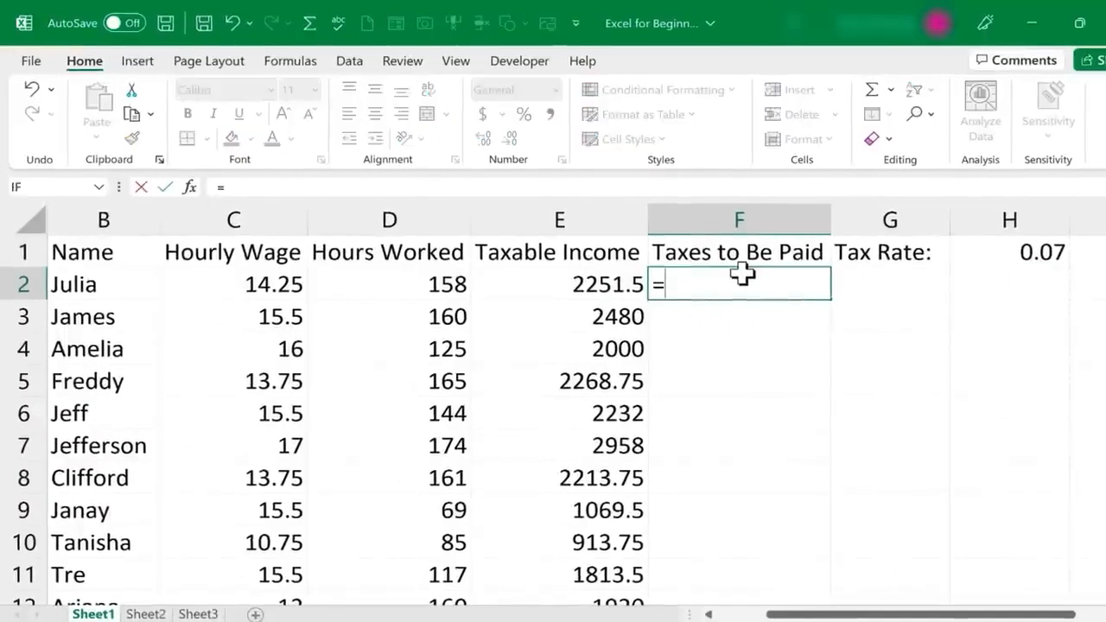
left_click(580, 287)
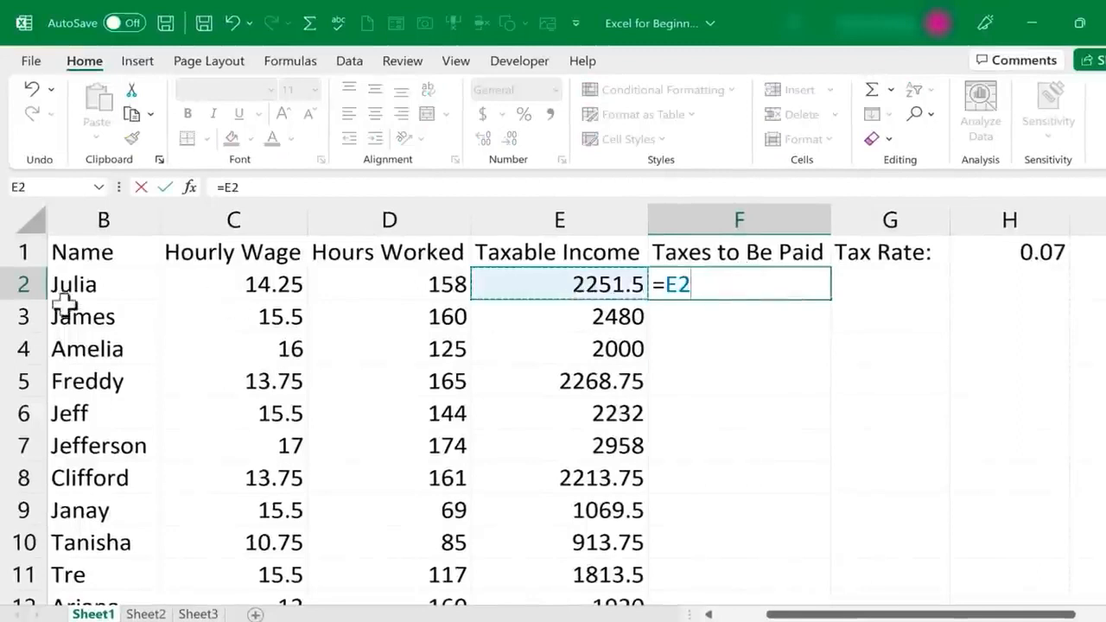
type("*")
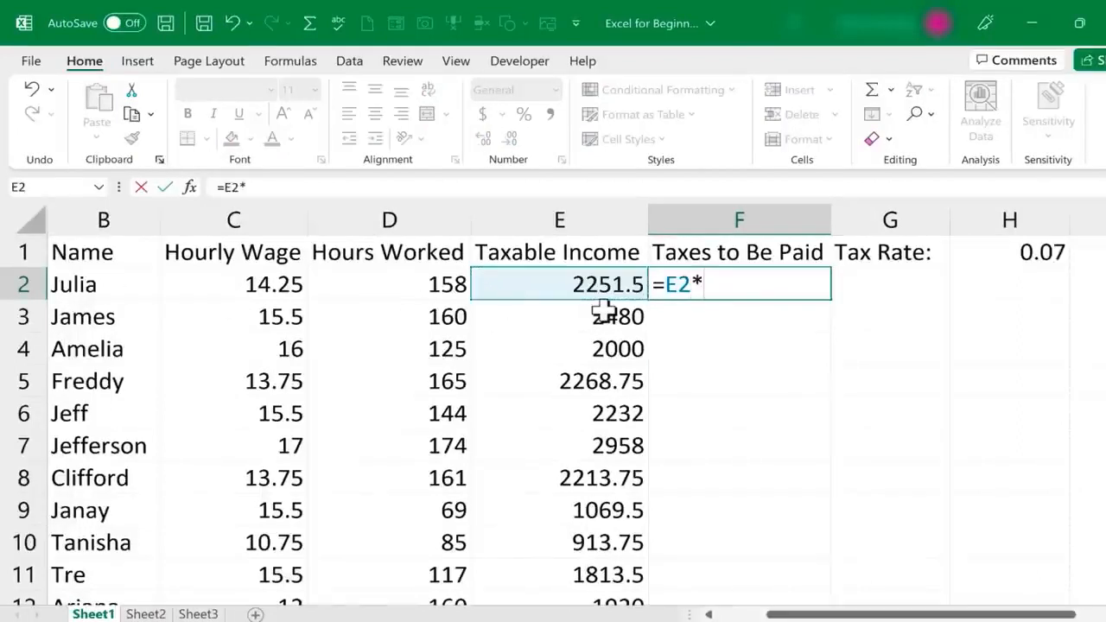
left_click(1047, 252)
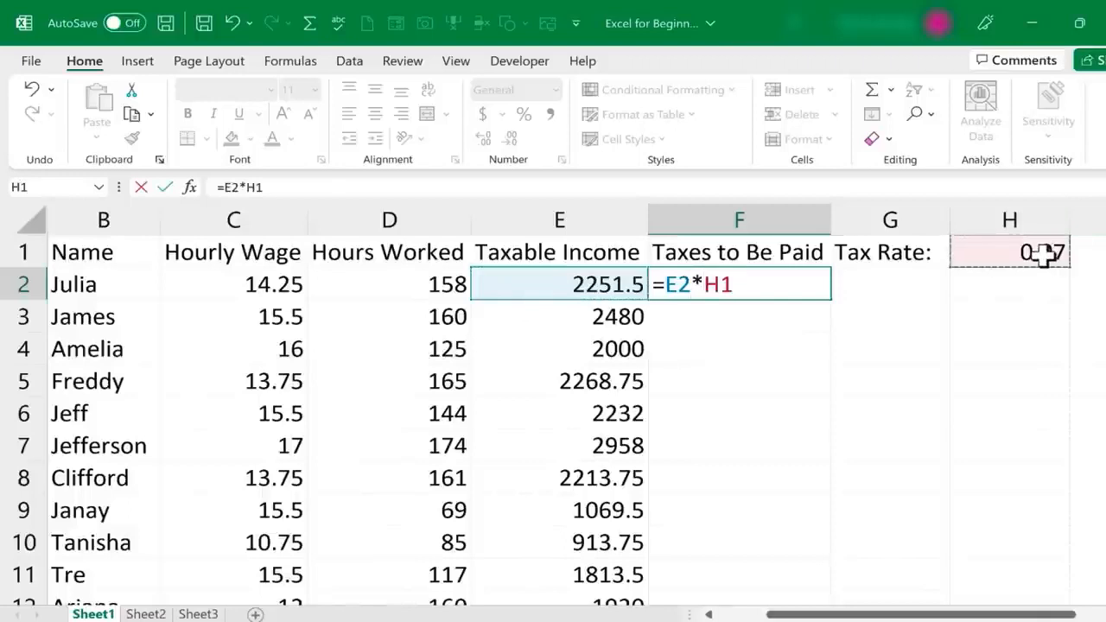
key("Return")
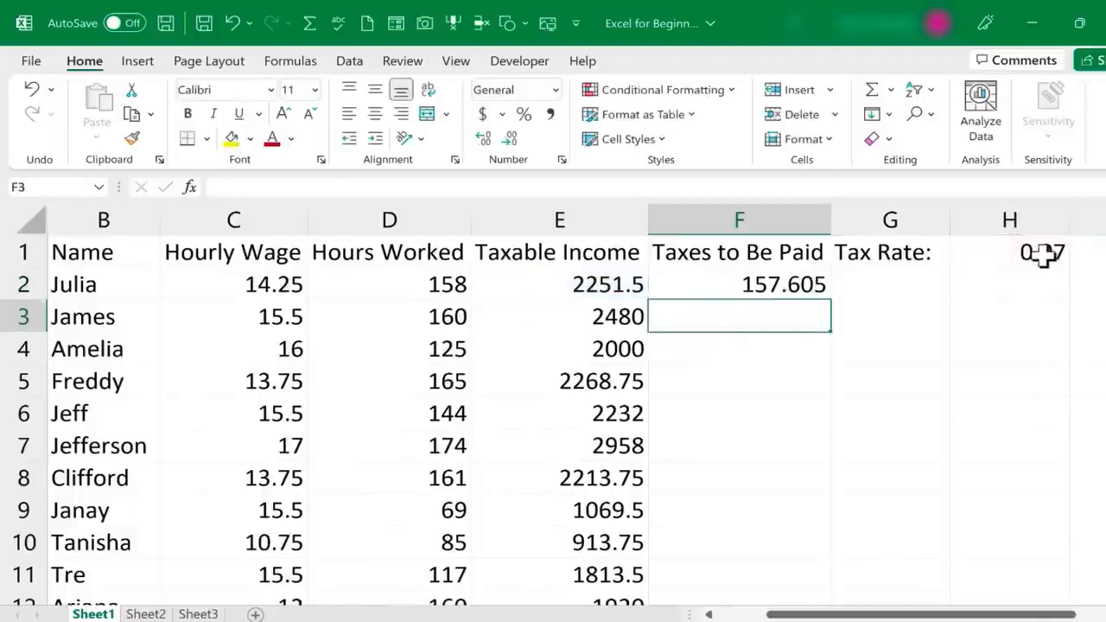
left_click(784, 288)
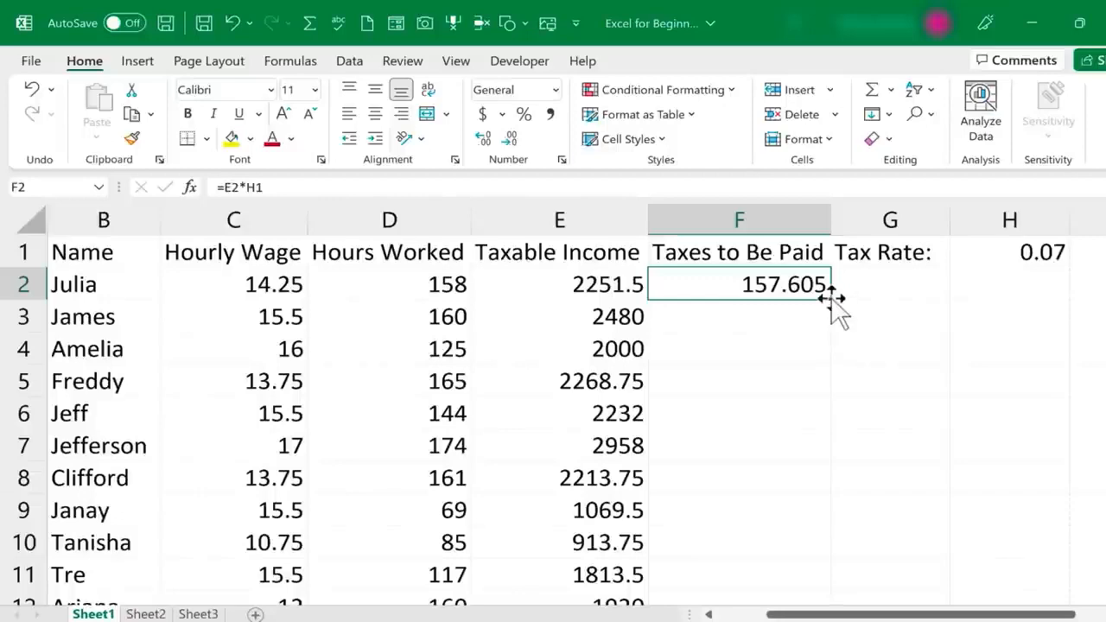
Fill the tax formula down column F and compare F5's shifted references with F2's
double_click(831, 299)
scroll(821, 419, "down", 10)
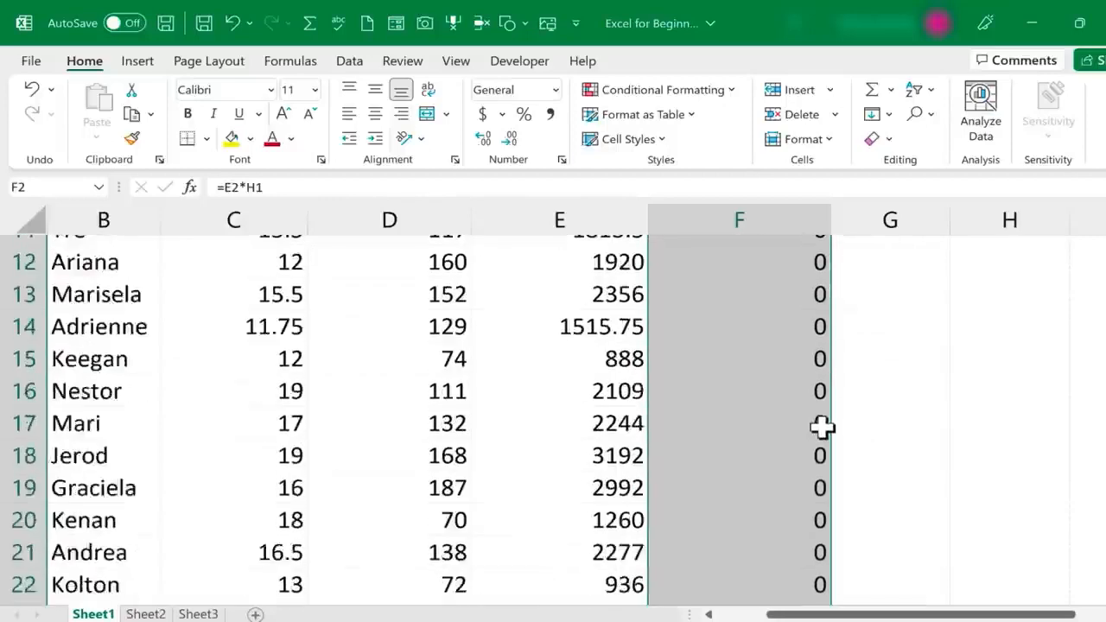
scroll(821, 418, "up", 10)
left_click(885, 354)
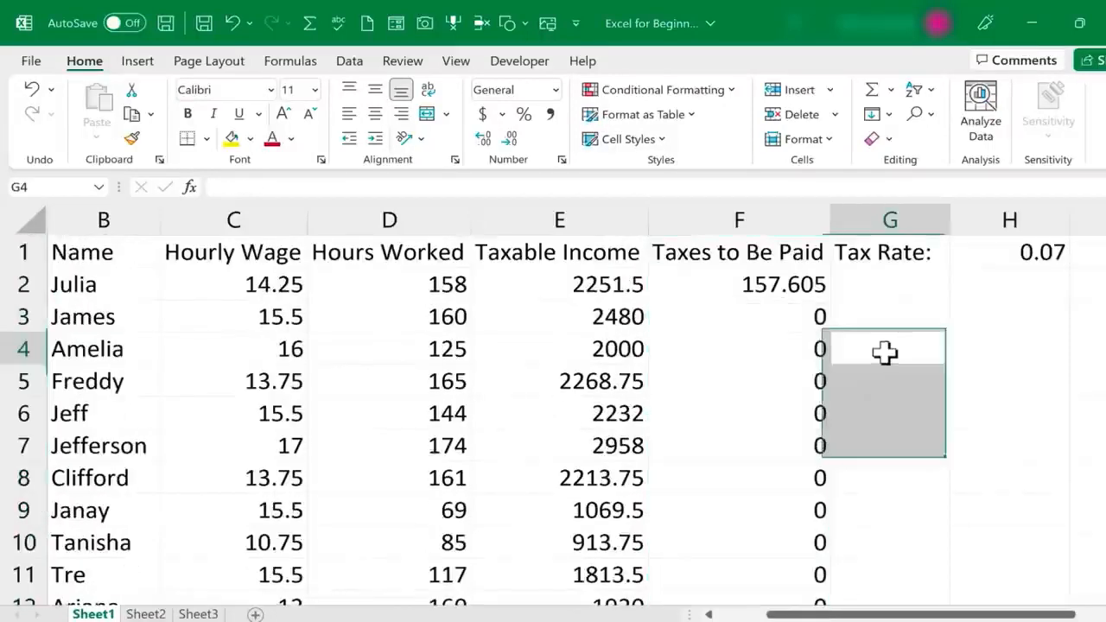
left_click(788, 379)
double_click(792, 382)
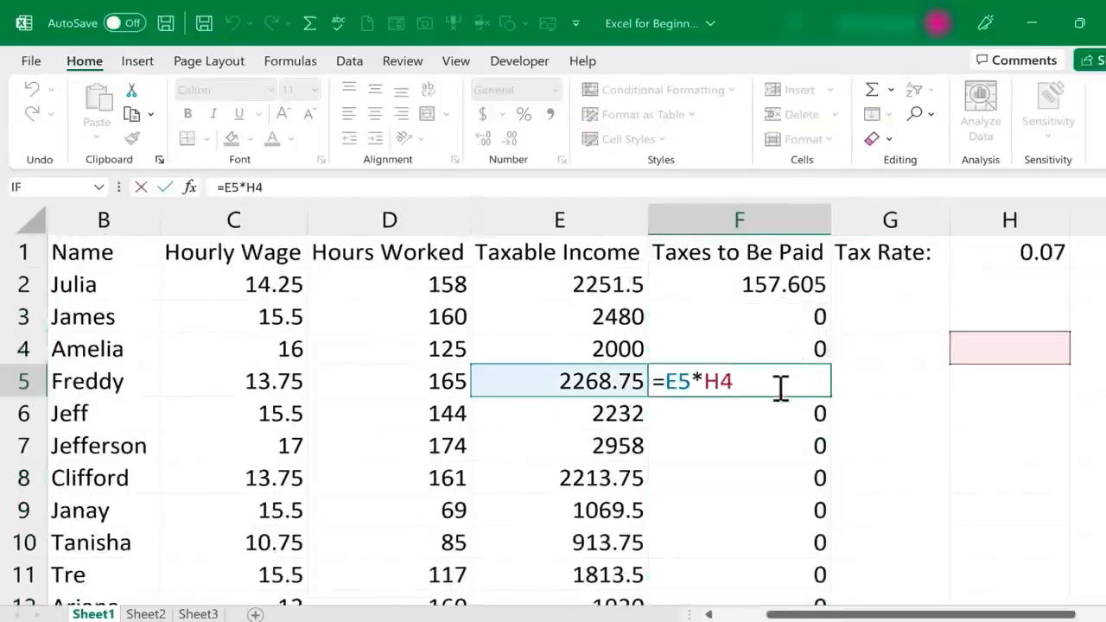
double_click(752, 281)
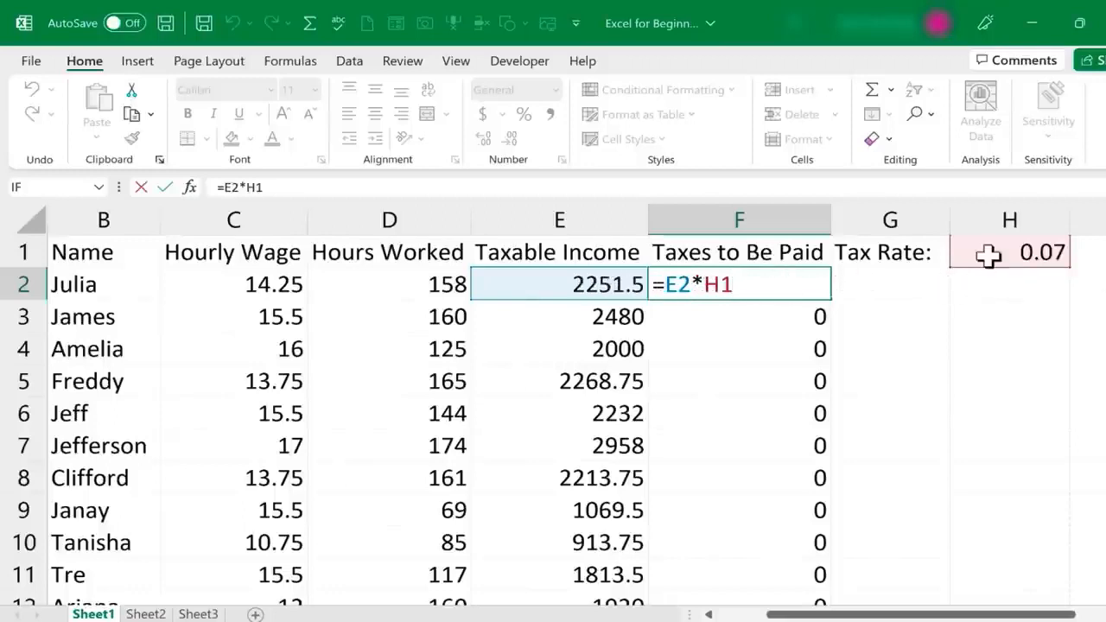
key("Return")
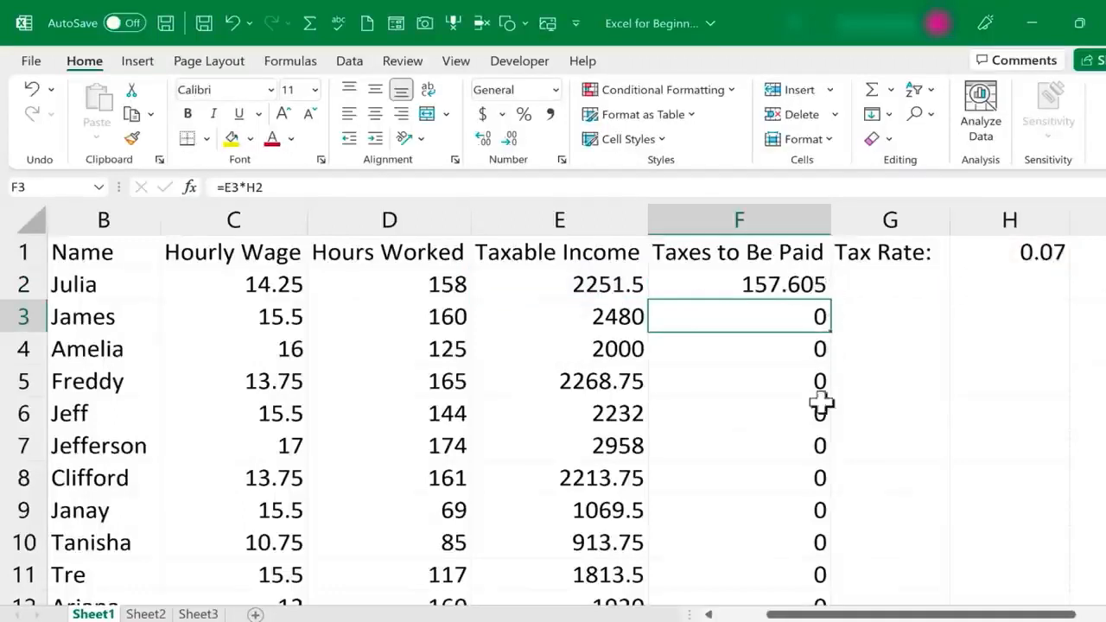
Inspect F6's =E6*H5 and show the empty rate cells H5 and G5 causing zeros
double_click(749, 417)
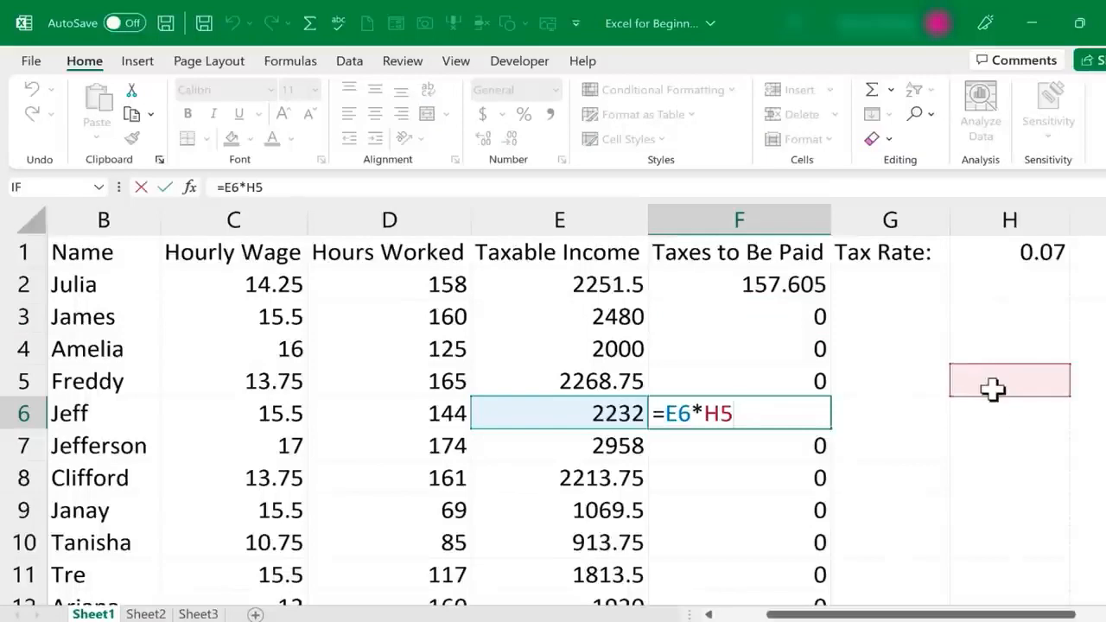
left_click(1025, 342)
left_click(1023, 318)
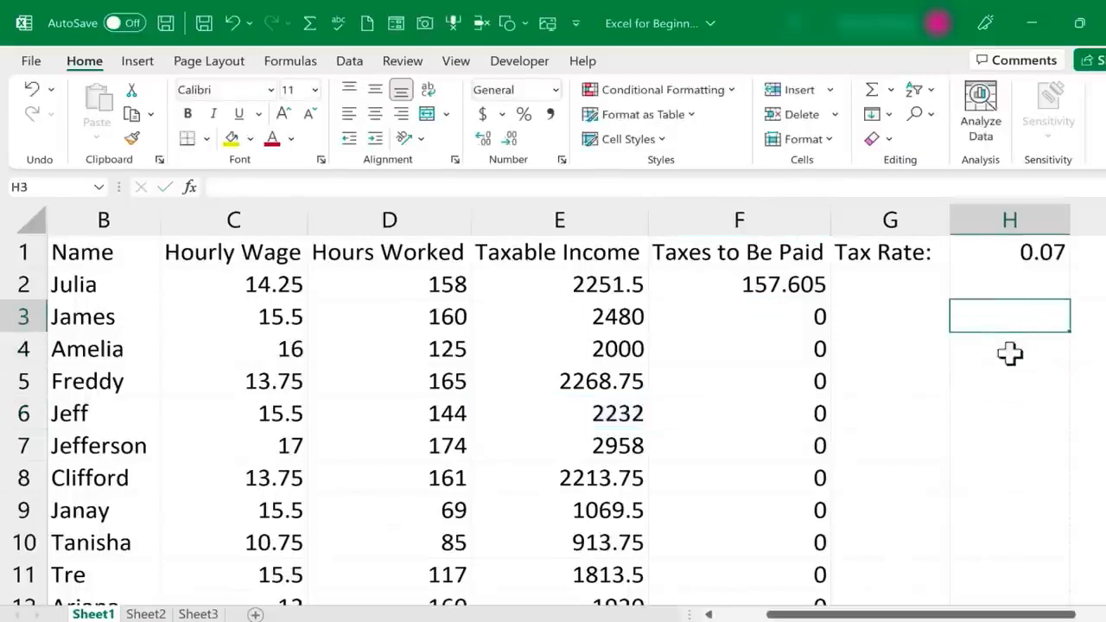
left_click(1012, 395)
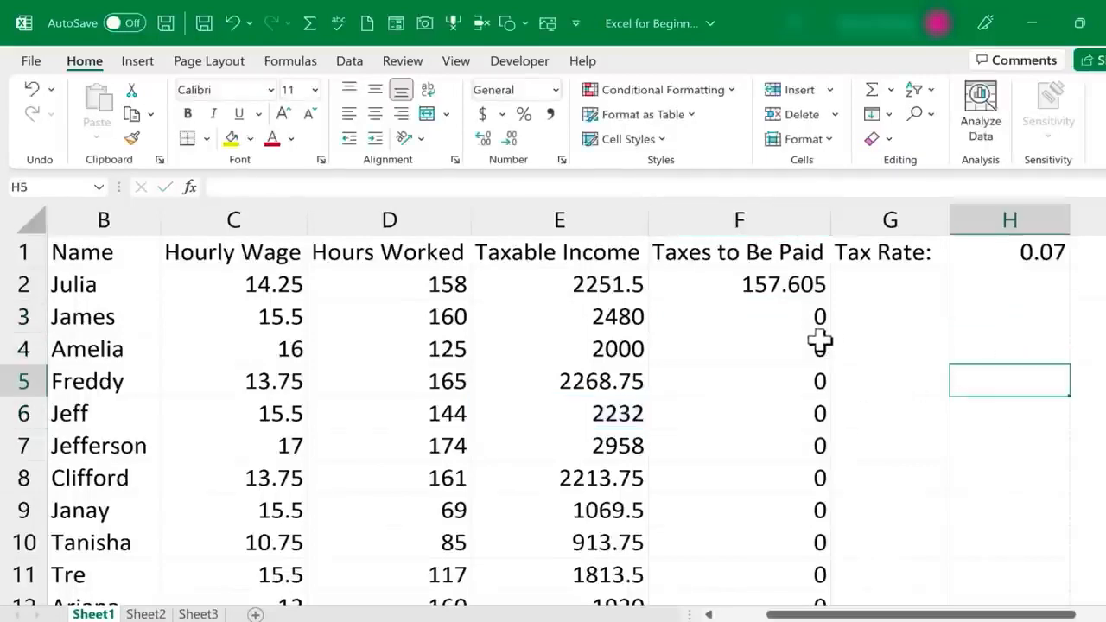
left_click(886, 371)
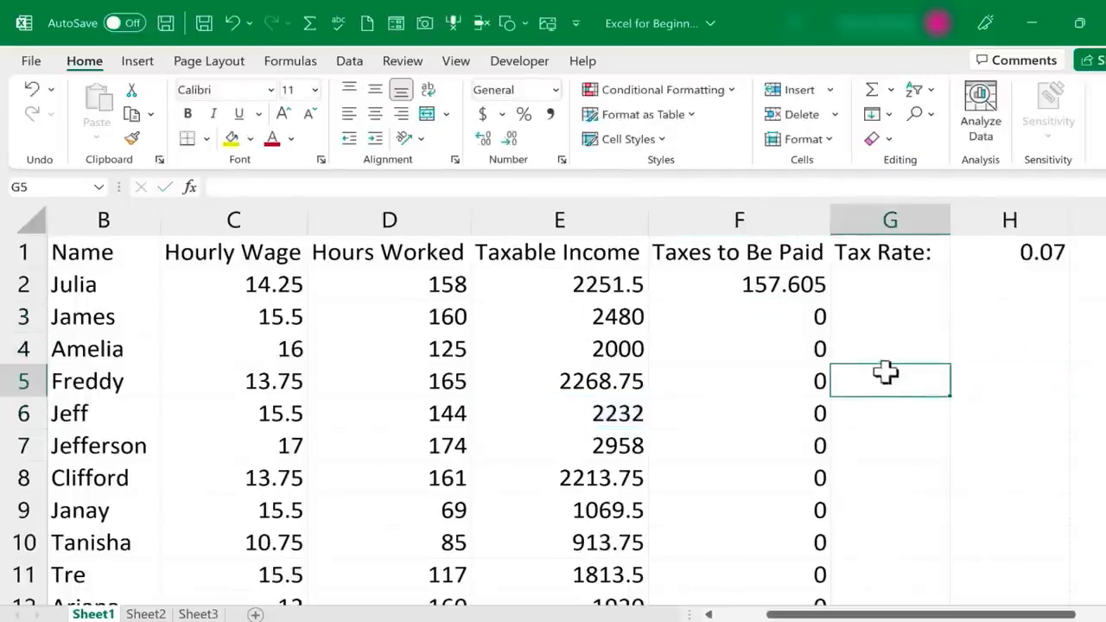
left_click(760, 290)
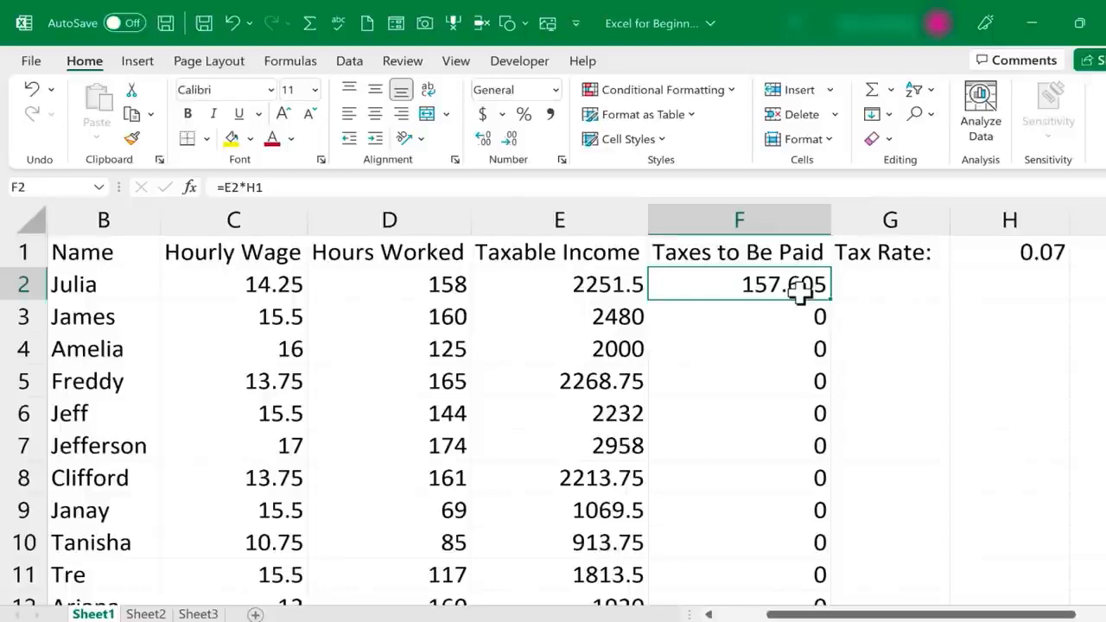
Add $ signs in the formula bar so F2's formula reads =E2*$H$1
double_click(754, 290)
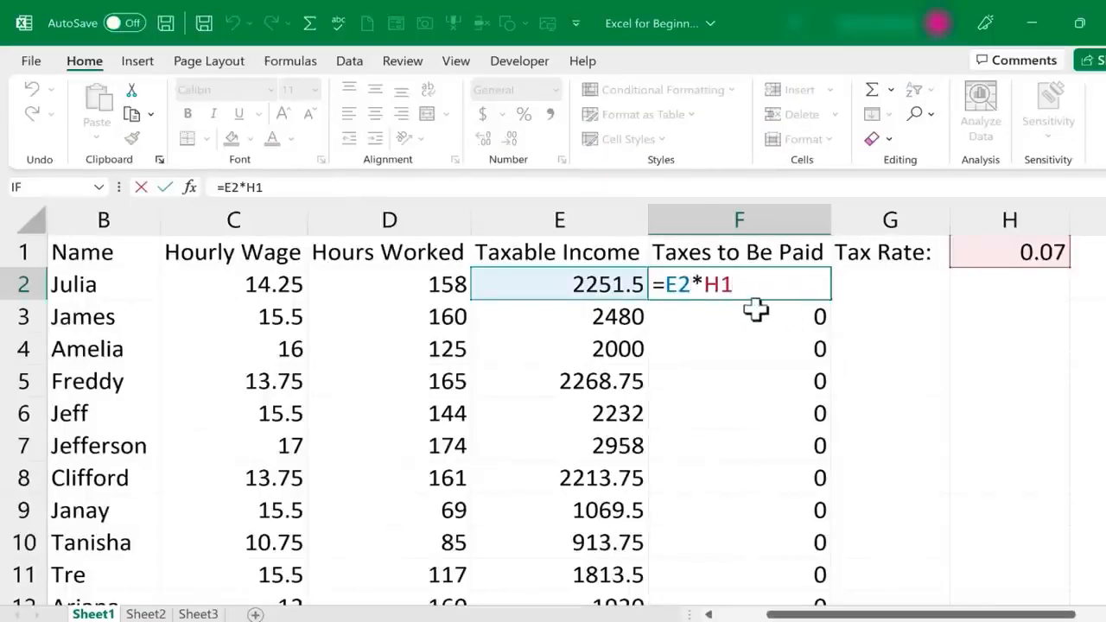
key("ctrl+Return")
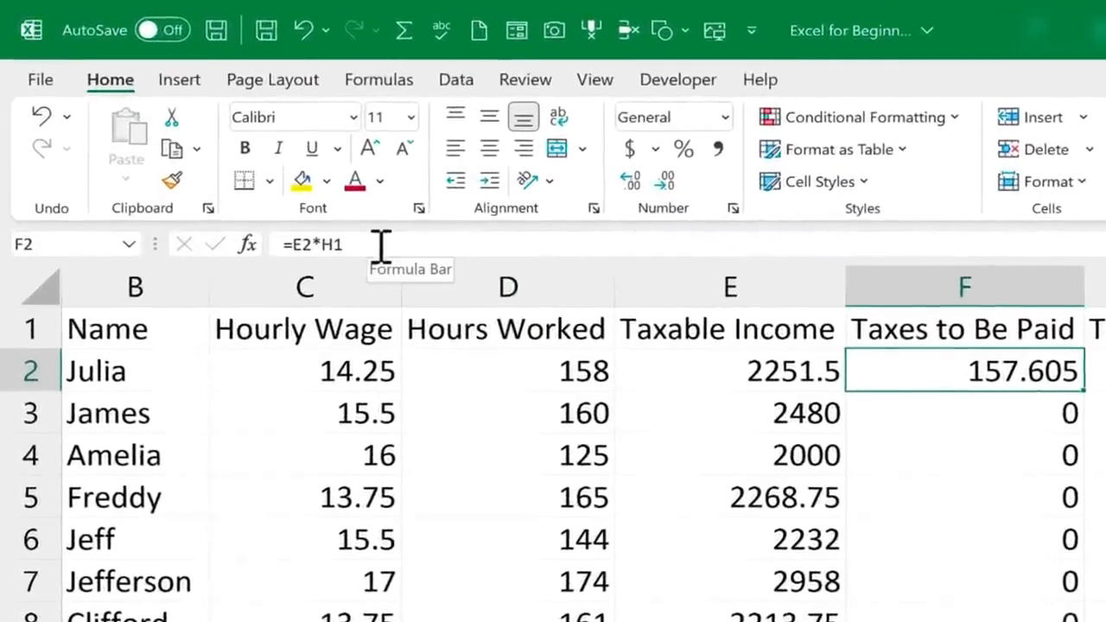
left_click(349, 246)
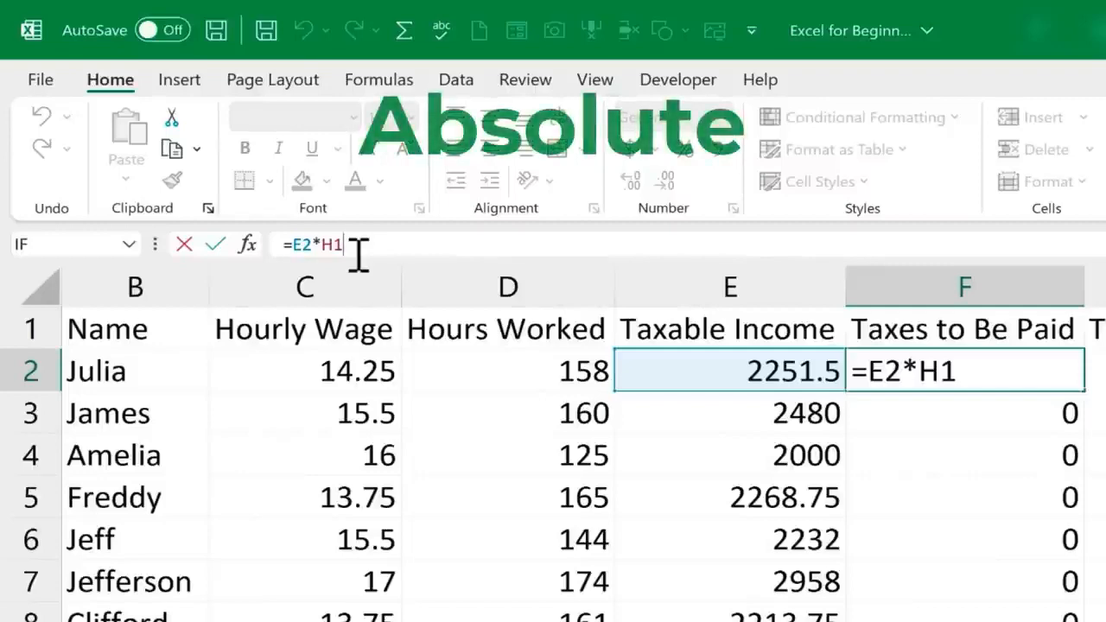
key("Left")
key("Left")
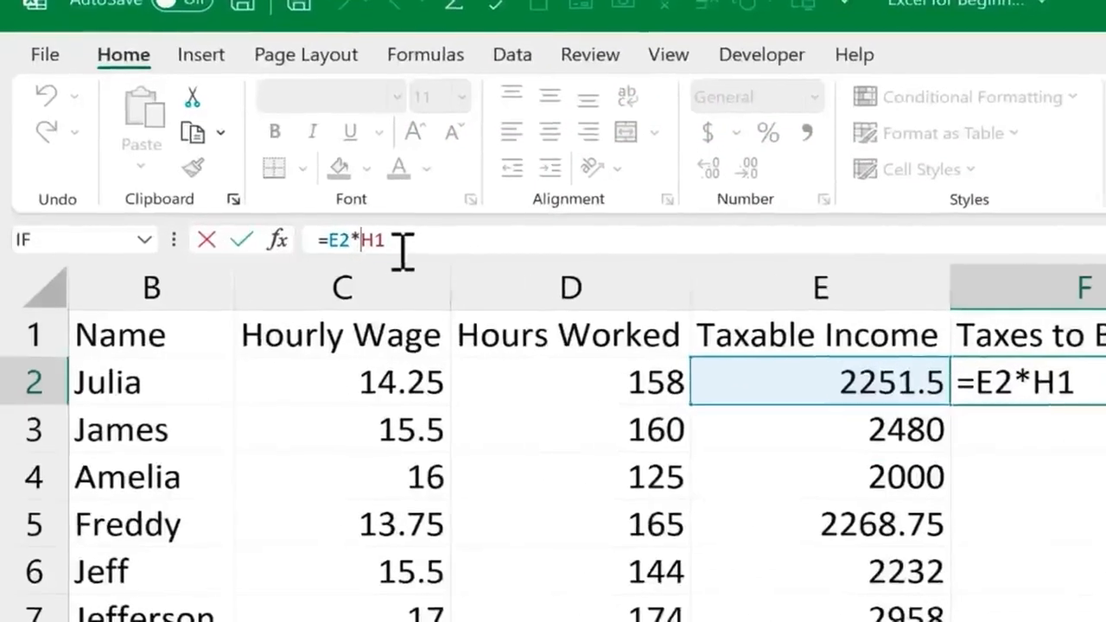
type("$")
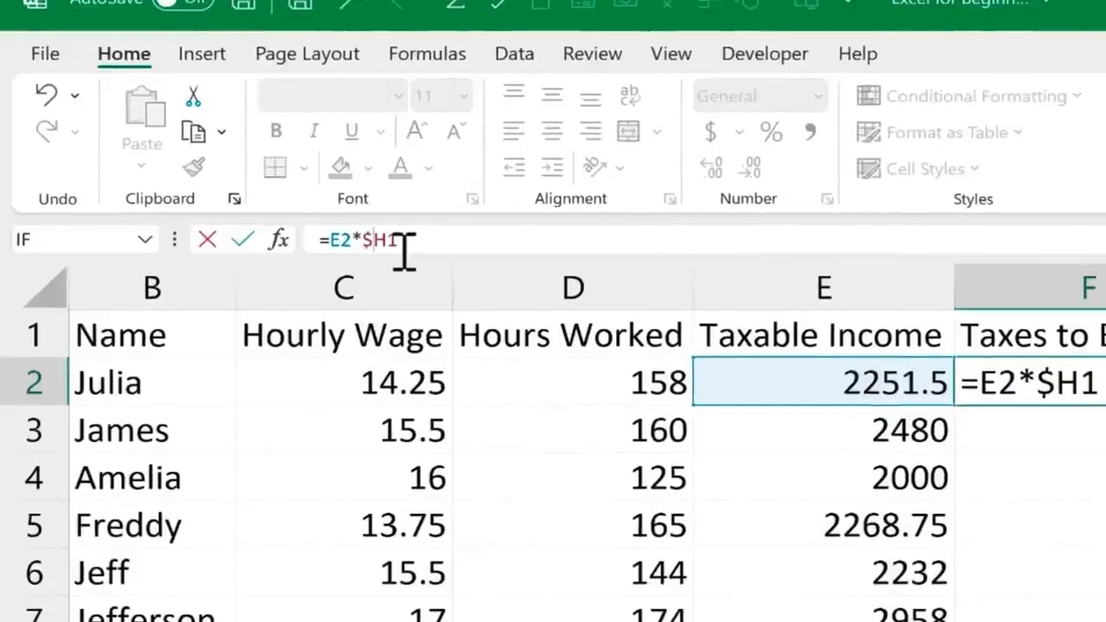
type("$")
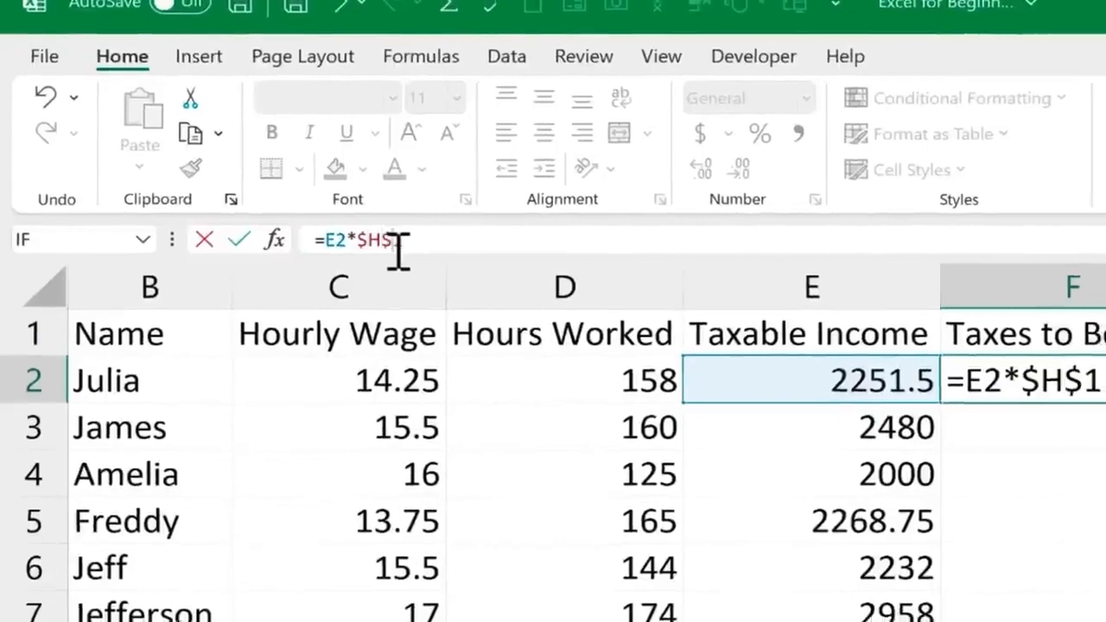
key("Return")
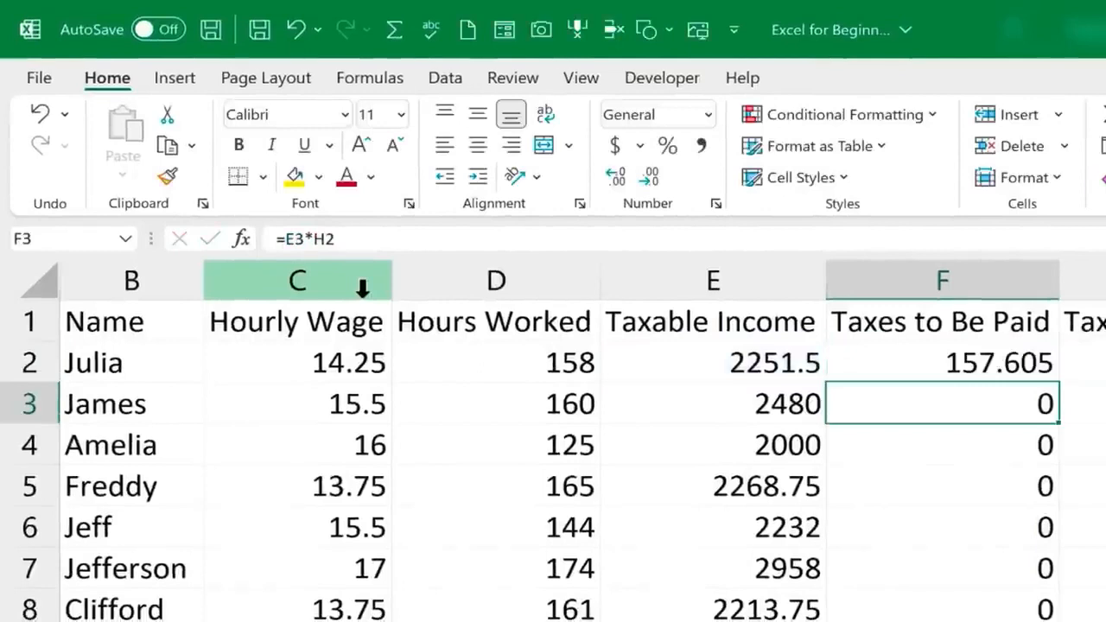
left_click(980, 355)
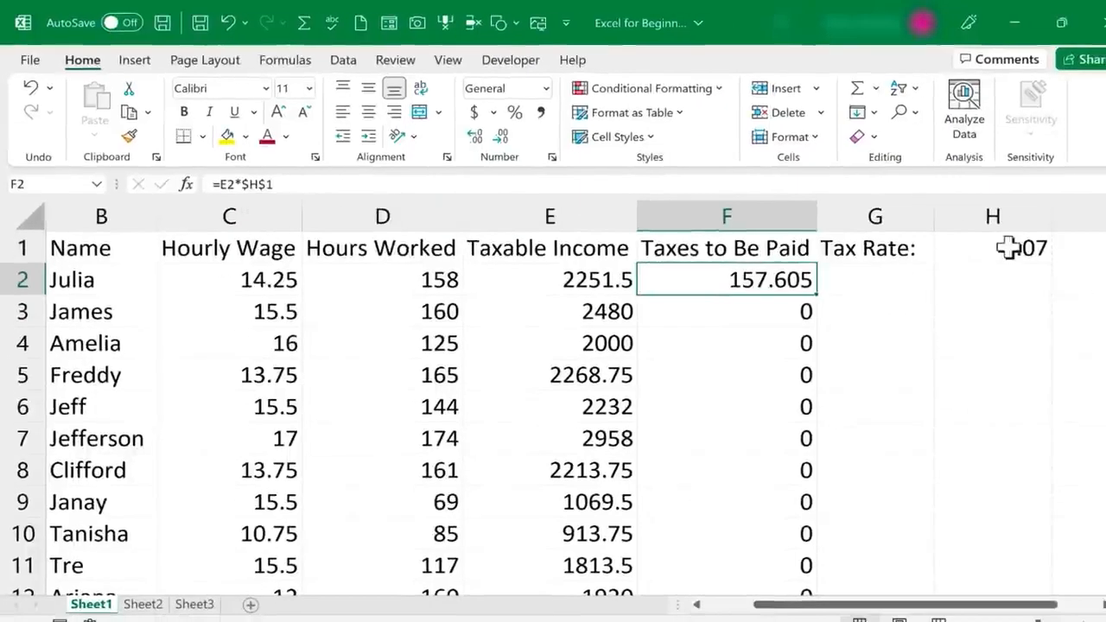
Copy =E2*$H$1 down column F and verify the filled formulas in F29 and F13
double_click(761, 288)
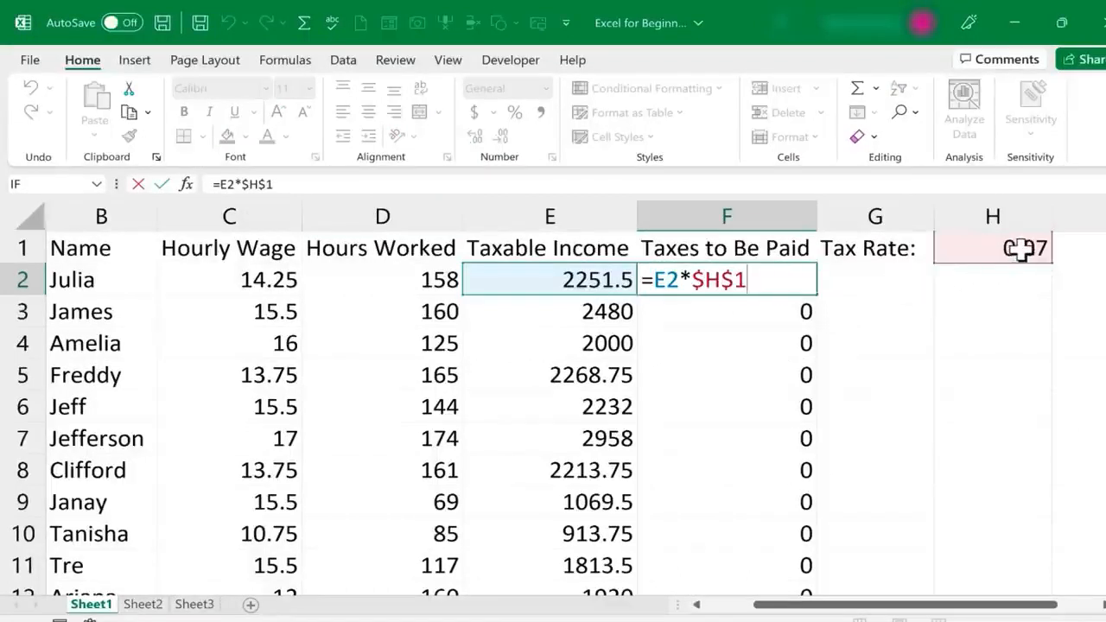
key("ctrl+Return")
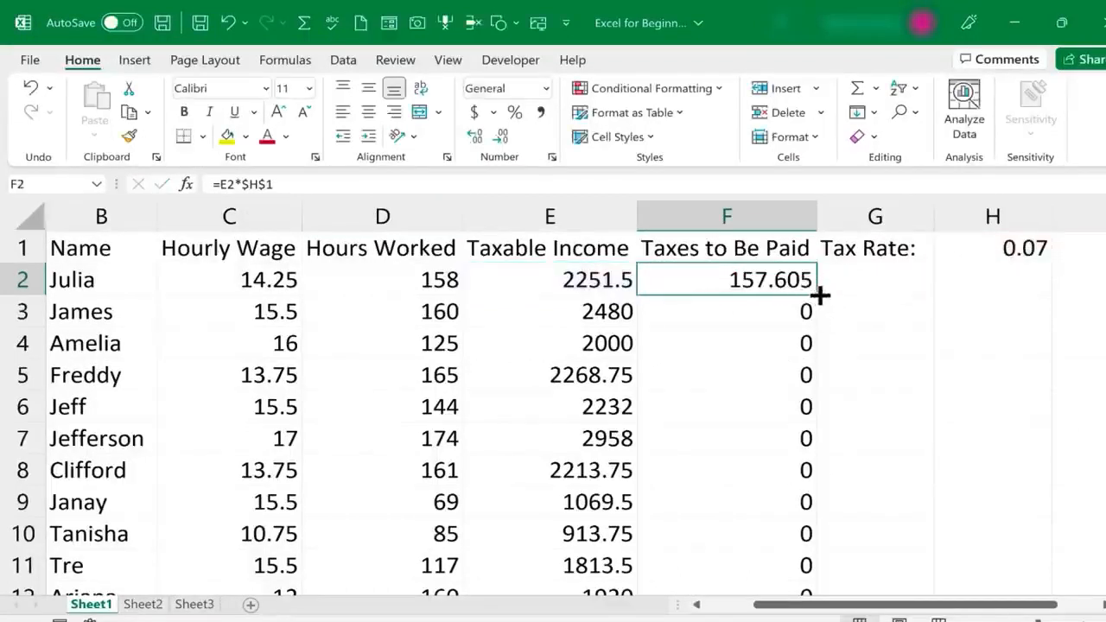
double_click(817, 295)
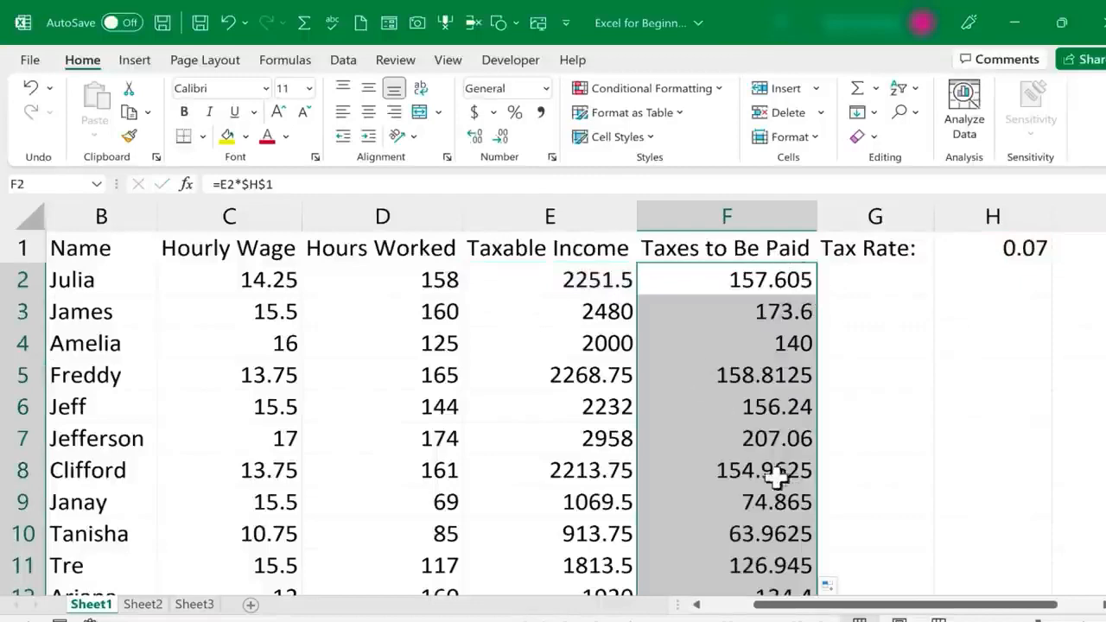
scroll(769, 471, "down", 2)
scroll(769, 471, "down", 7)
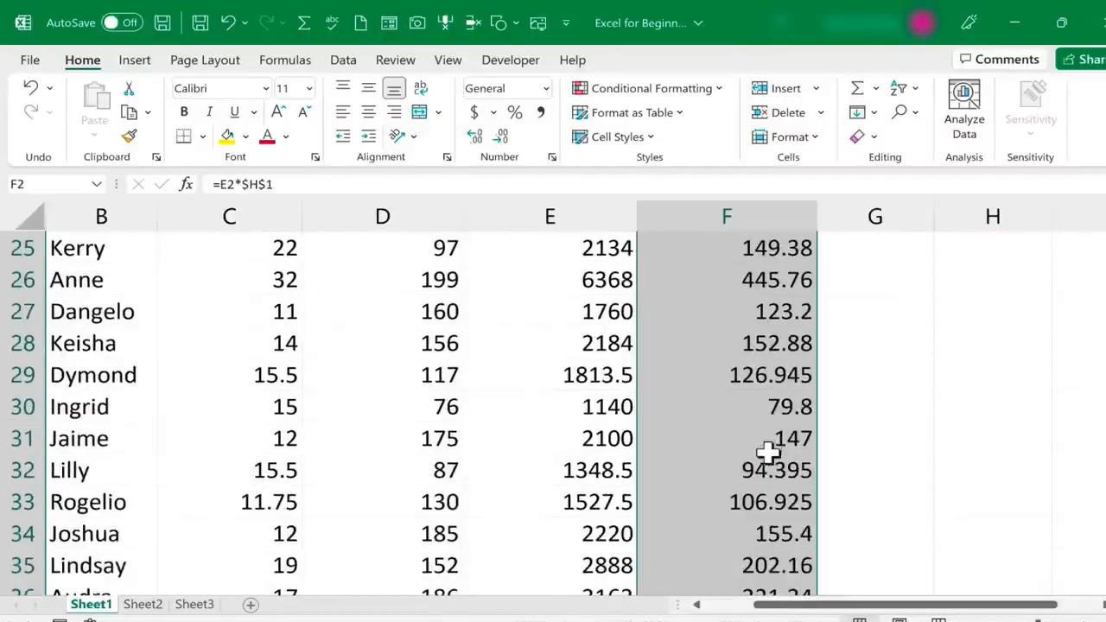
double_click(769, 372)
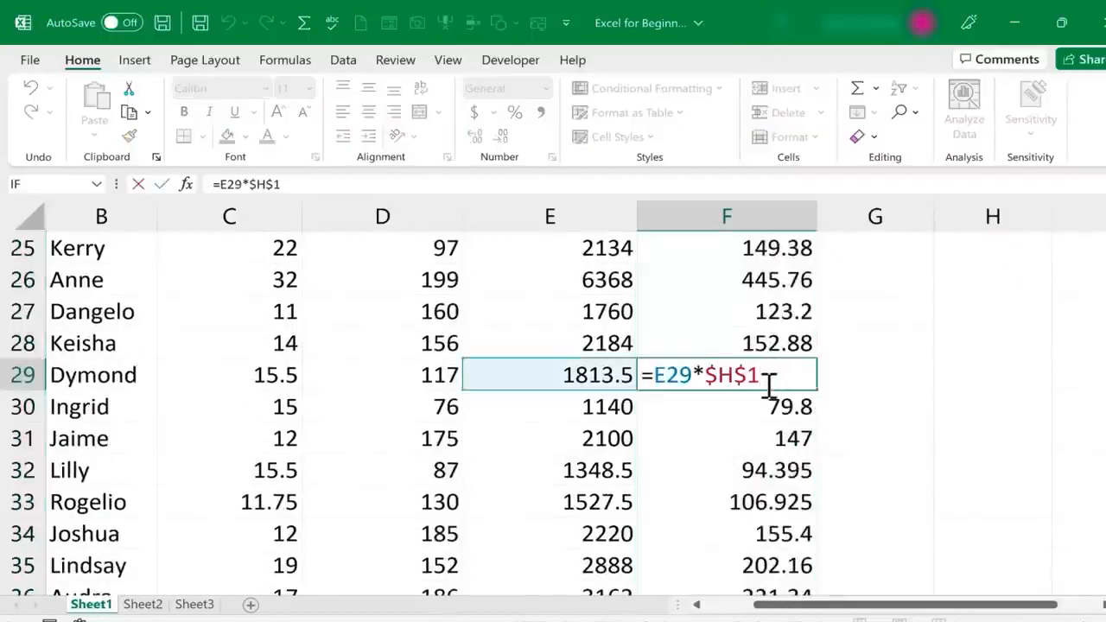
scroll(784, 432, "up", 6)
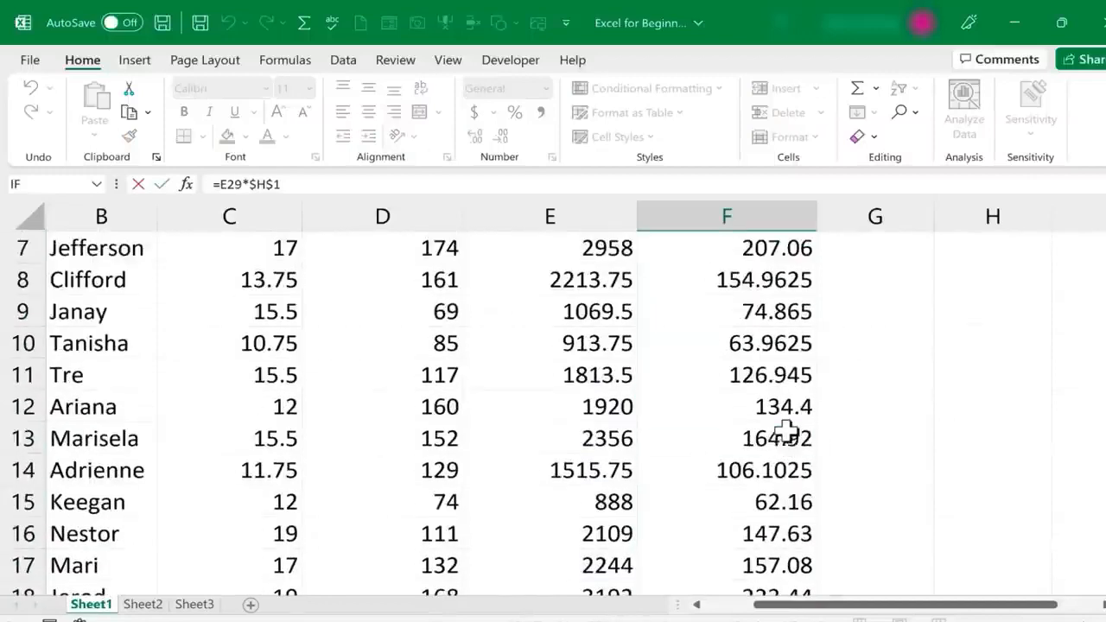
double_click(784, 440)
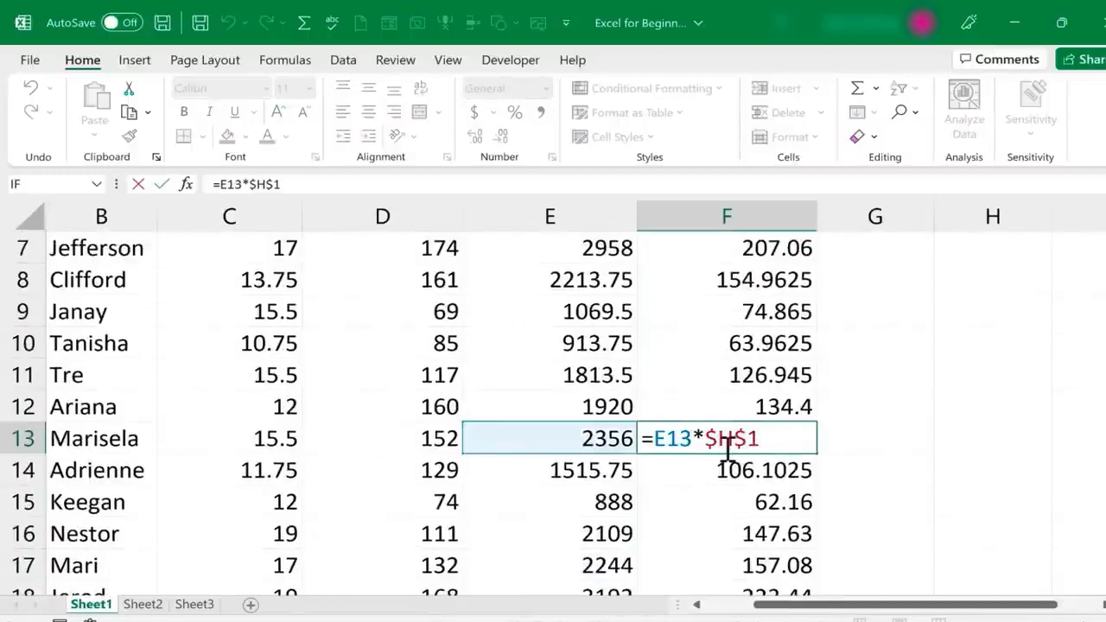
scroll(951, 337, "up", 2)
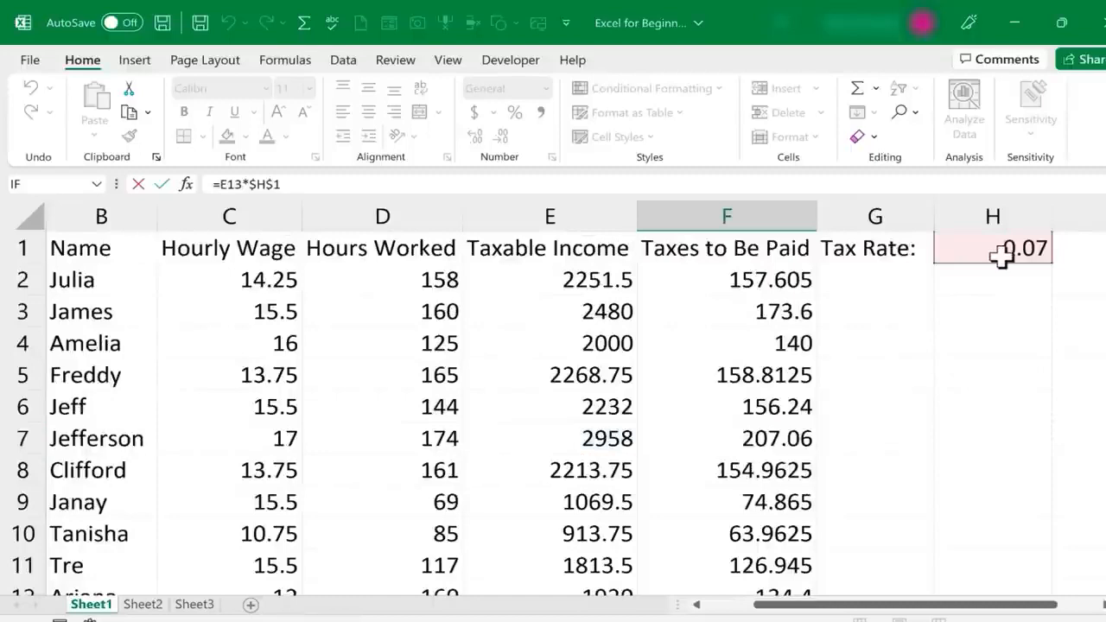
left_click(788, 283)
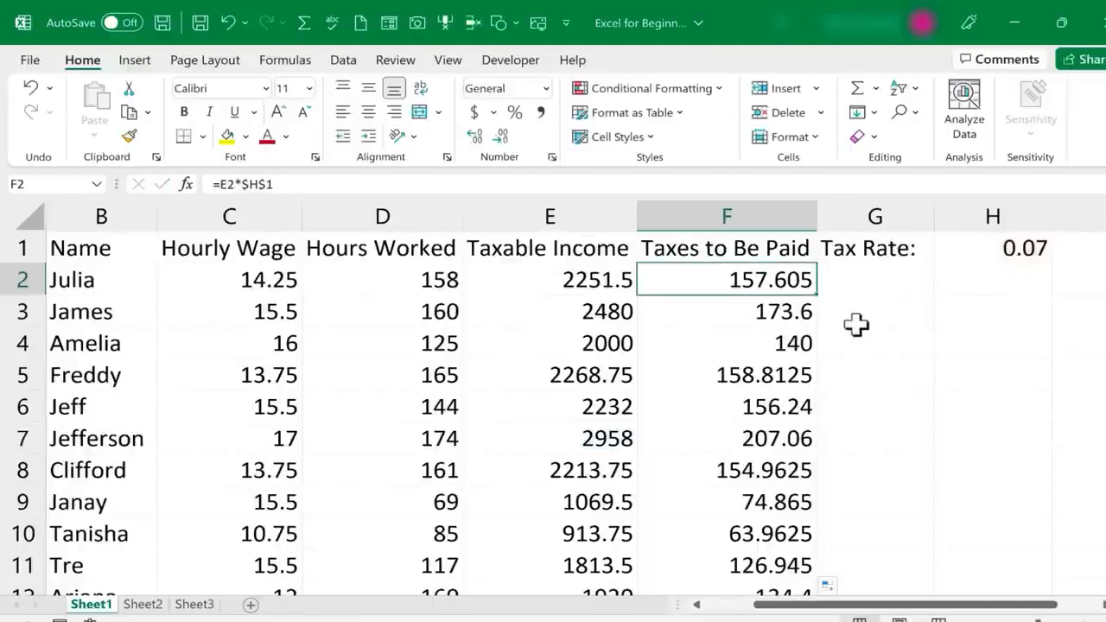
double_click(782, 283)
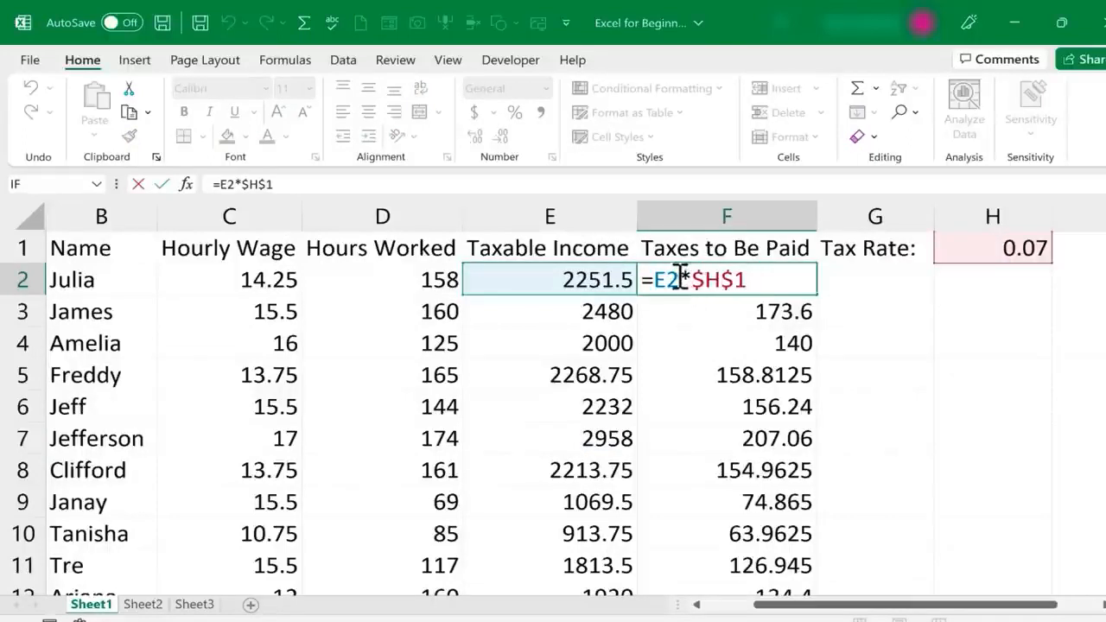
Begin rewriting F2's formula as =E2/0 by deleting the tax-rate multiplication
left_click_drag(680, 277, 766, 286)
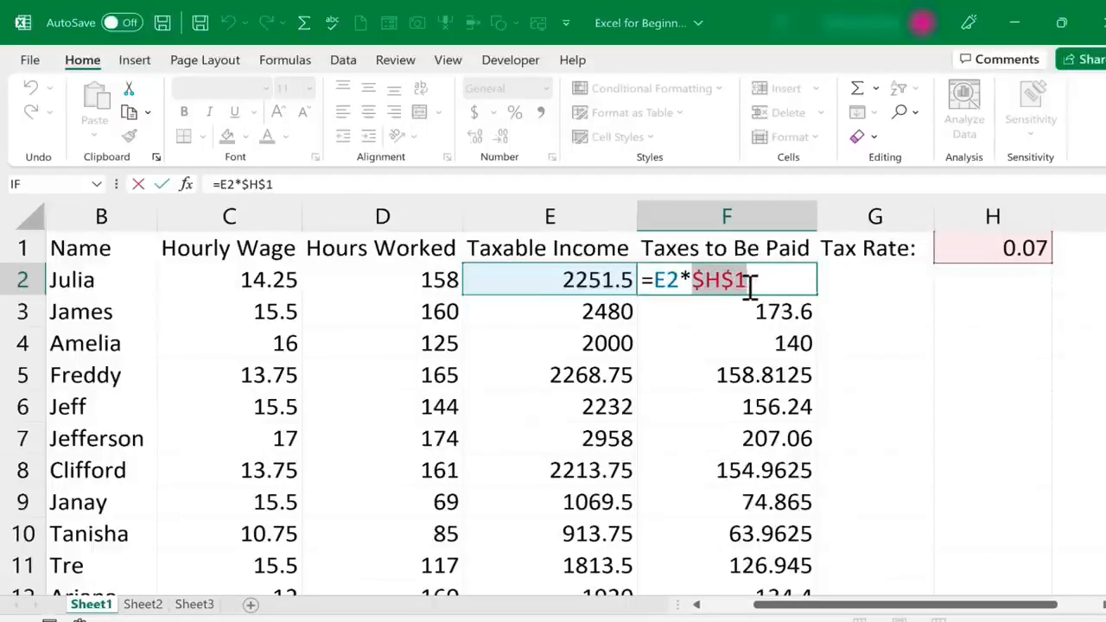
key("ctrl+Return")
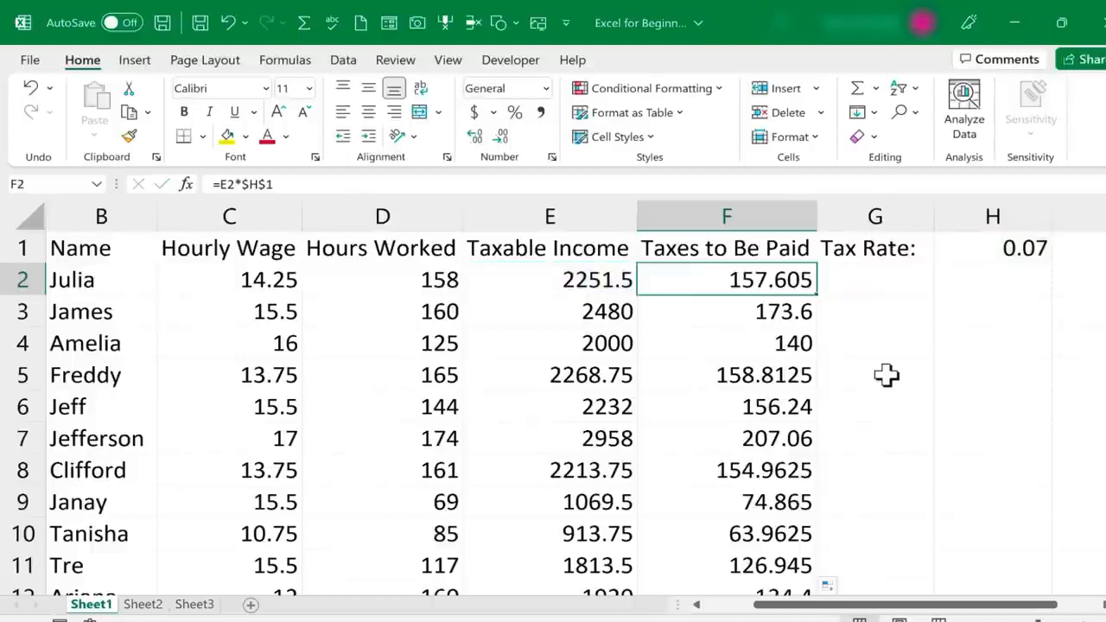
double_click(793, 282)
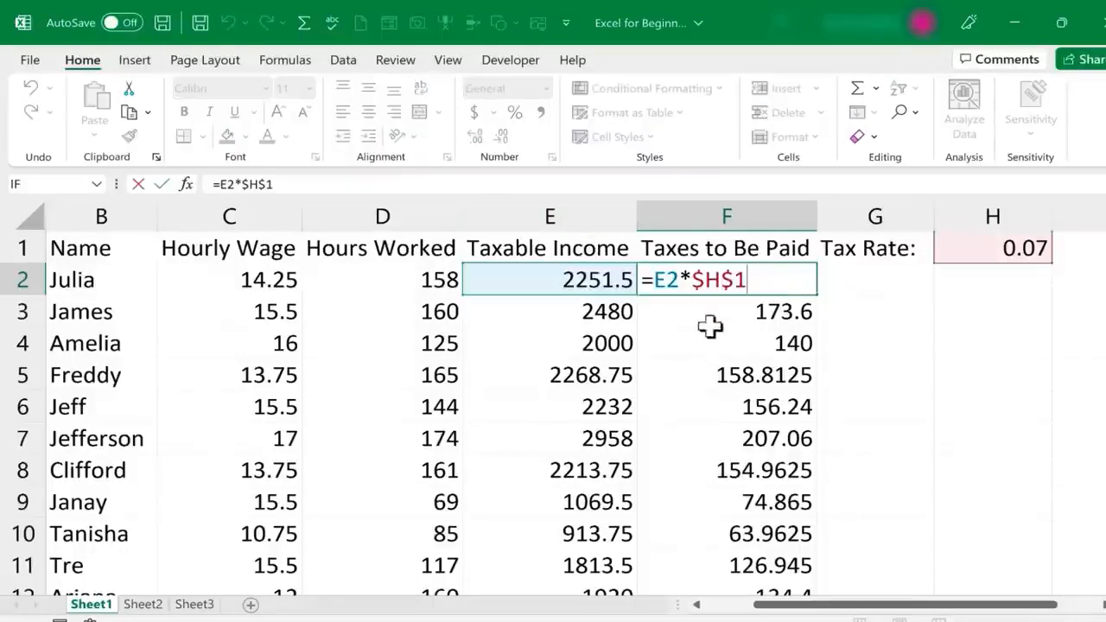
key("BackSpace")
key("BackSpace")
key("BackSpace")
key("BackSpace")
key("BackSpace")
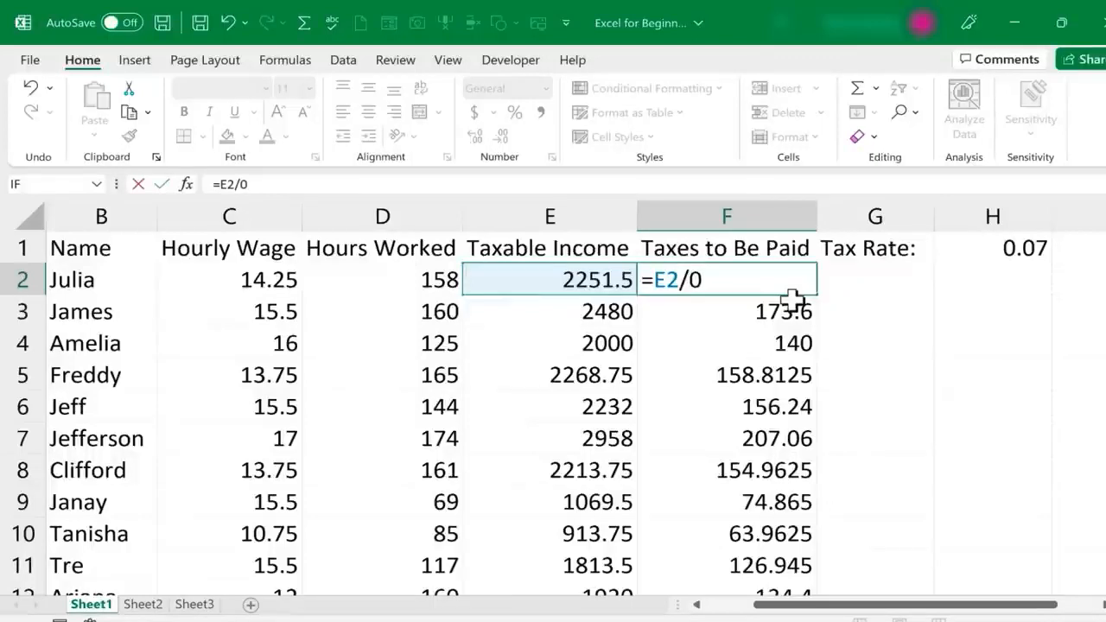
Change Julia's tax formula in F2 to a divide-by-zero version (=E2*/0)
key("Return")
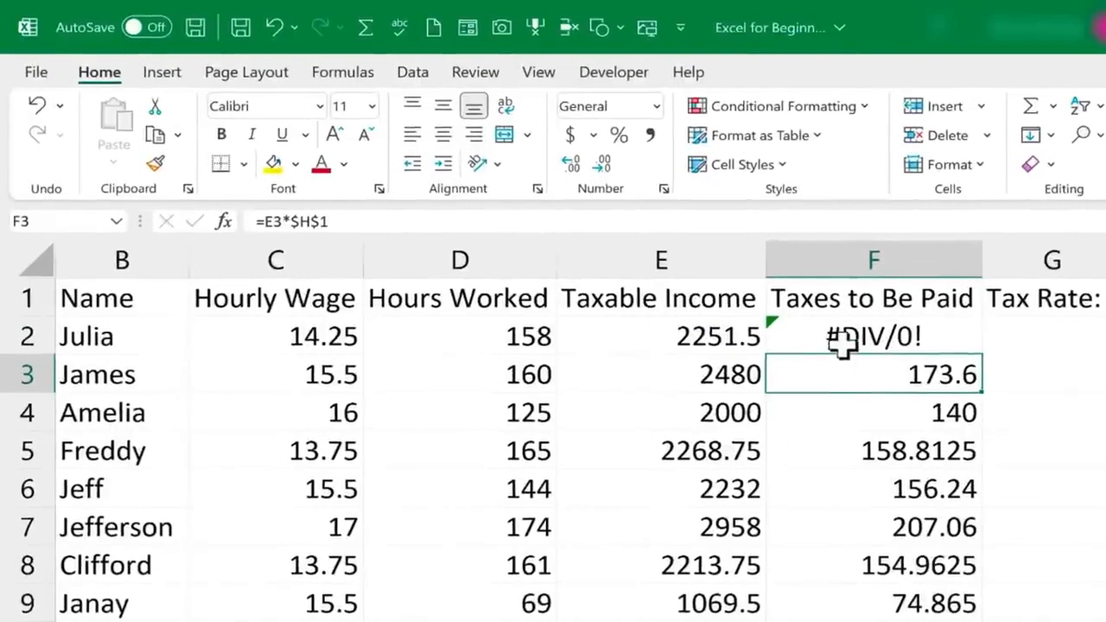
left_click(945, 332)
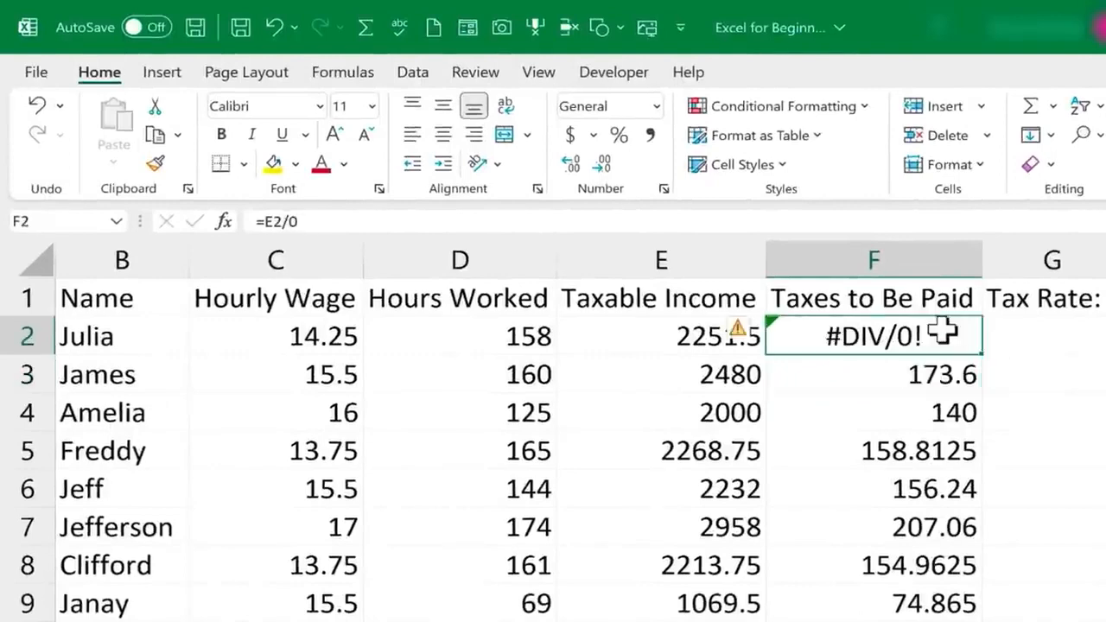
left_click(933, 400)
left_click(927, 344)
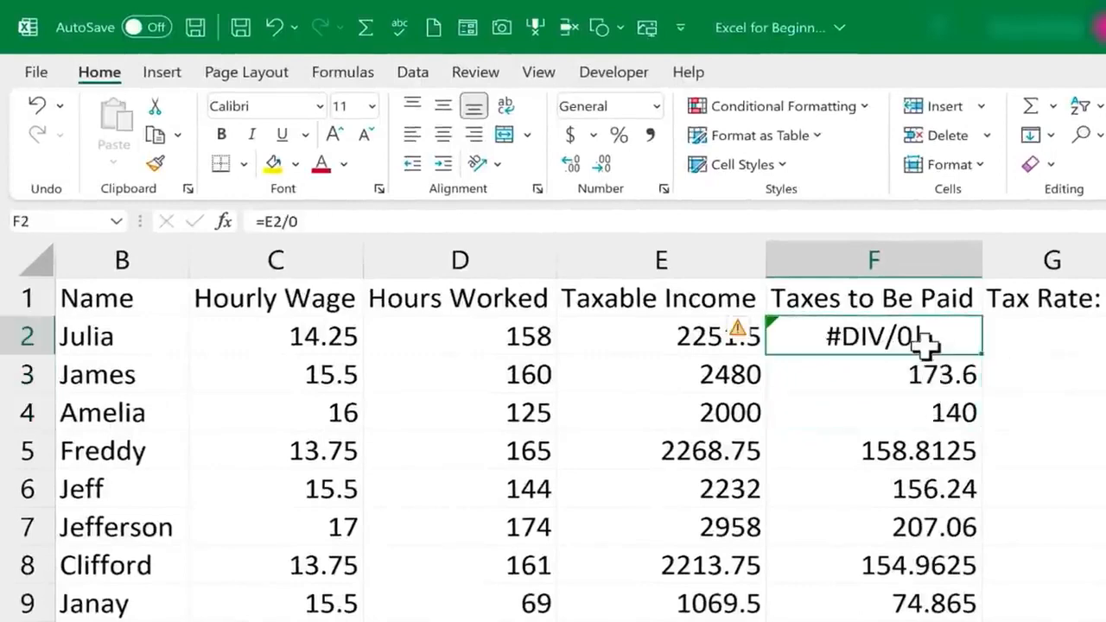
double_click(926, 347)
key("BackSpace")
key("BackSpace")
type("*/")
key("Return")
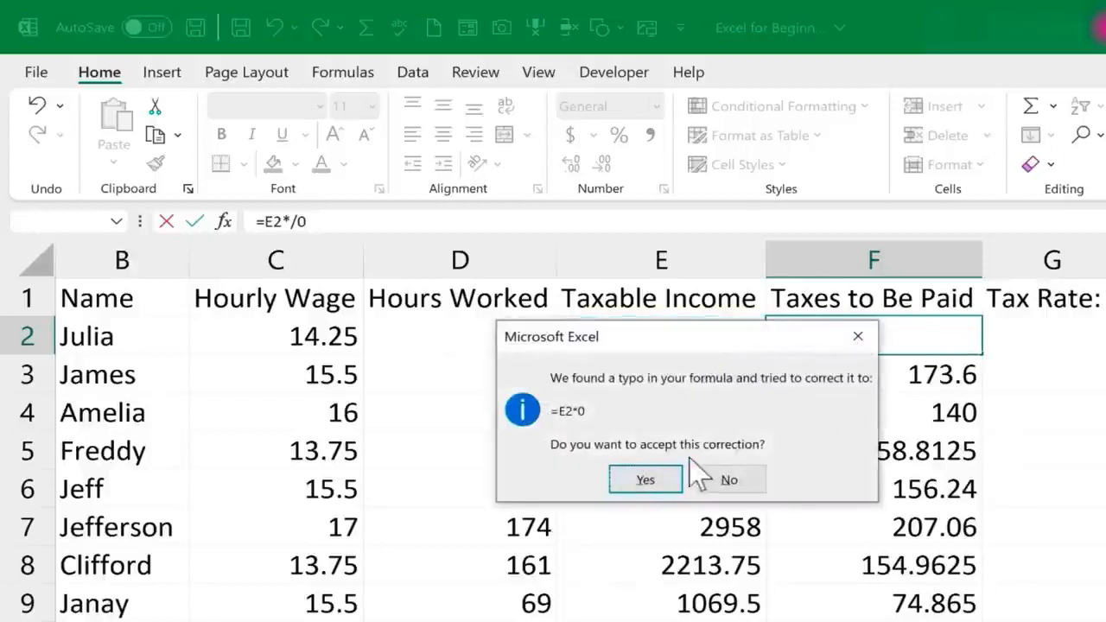
Decline the formula correction, dismiss the warning, and restore F2 to its 157.605 tax value
left_click(728, 482)
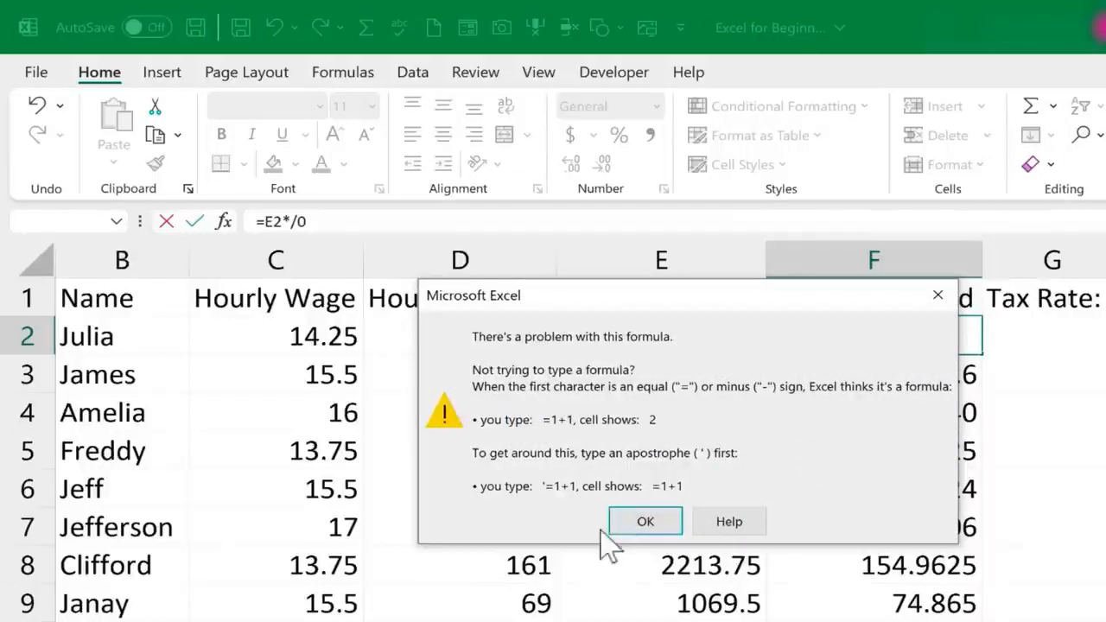
left_click(642, 522)
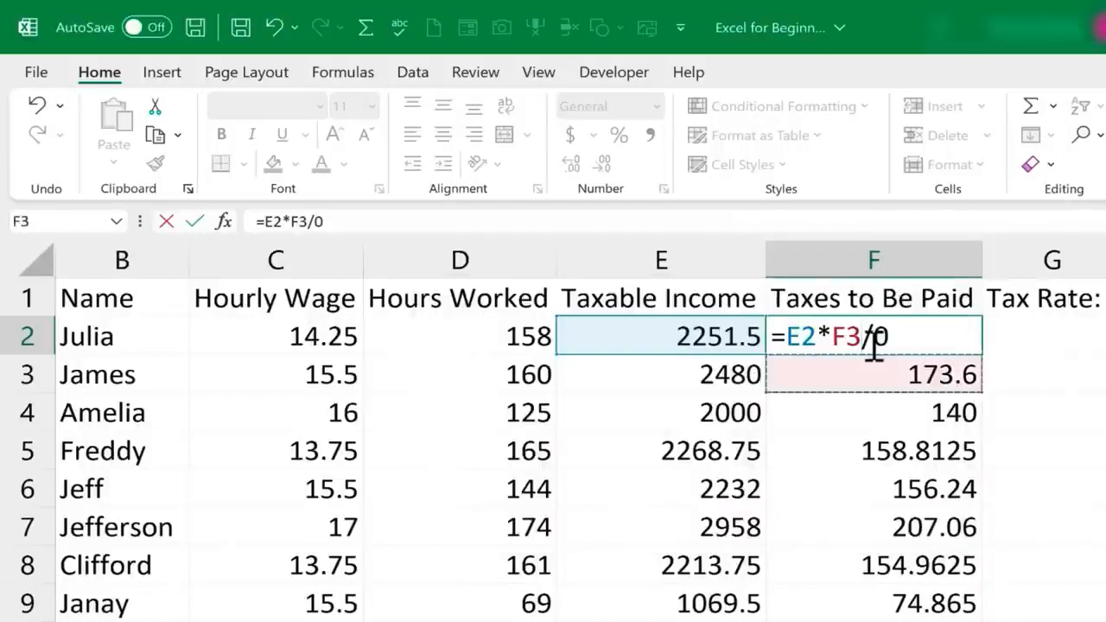
key("BackSpace")
key("BackSpace")
key("BackSpace")
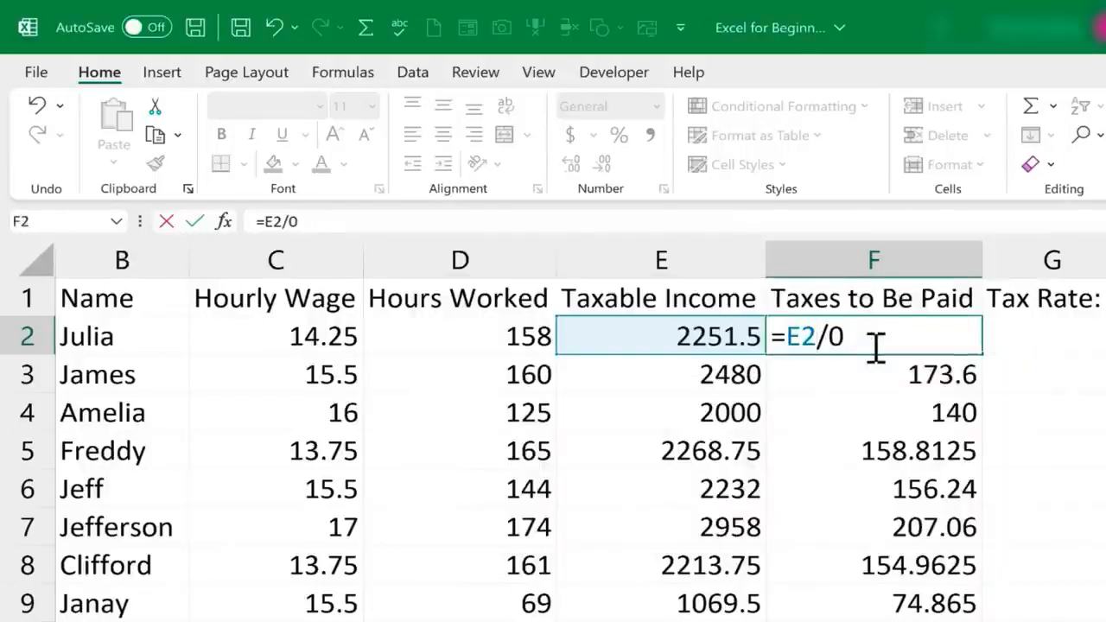
key("Return")
left_click(902, 341)
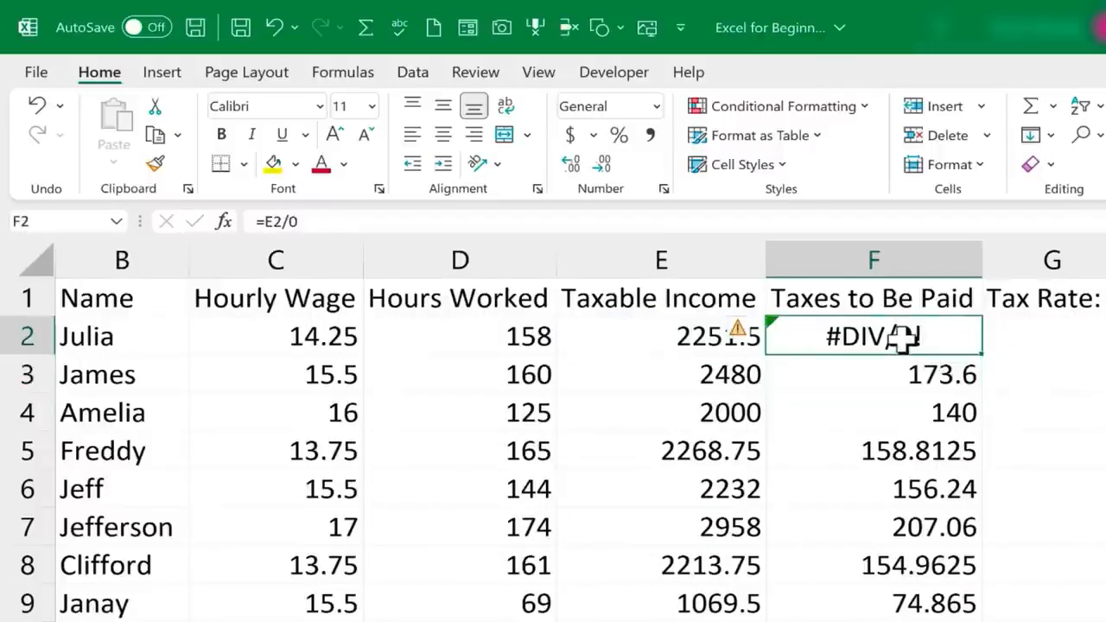
left_click(353, 221)
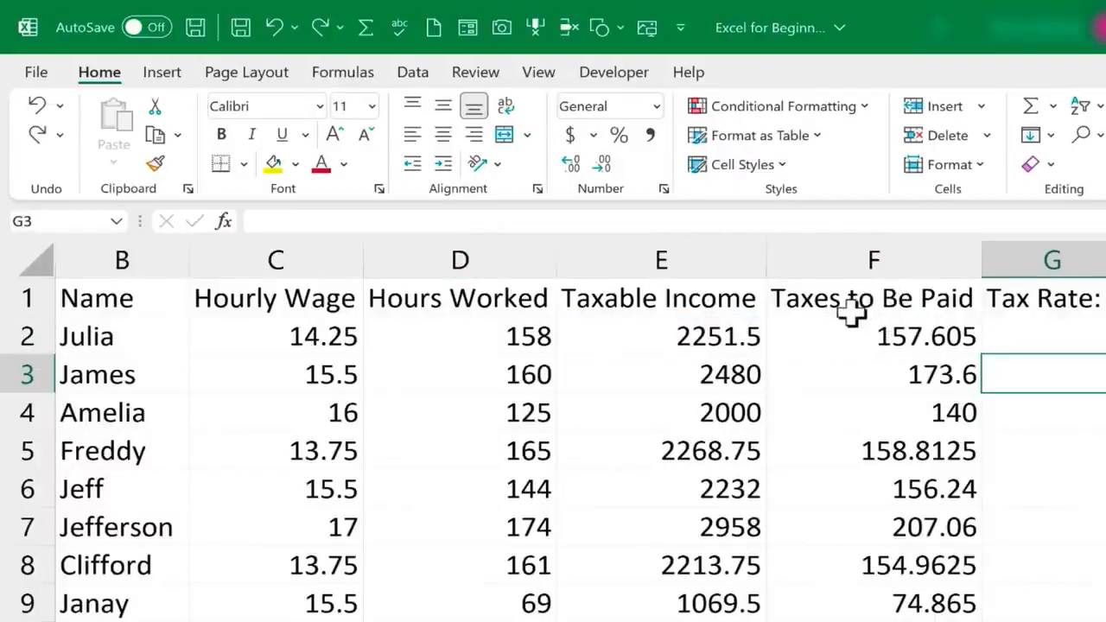
left_click(852, 305)
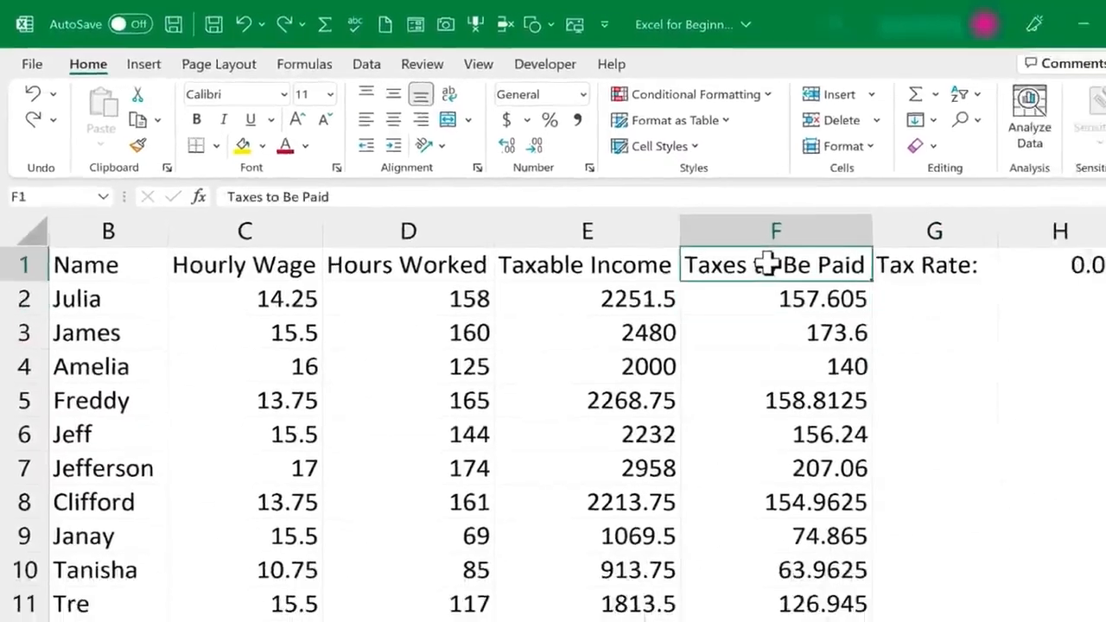
Select the tax values in column F and name the range TaxesOwed in the Name Box
left_click(891, 335)
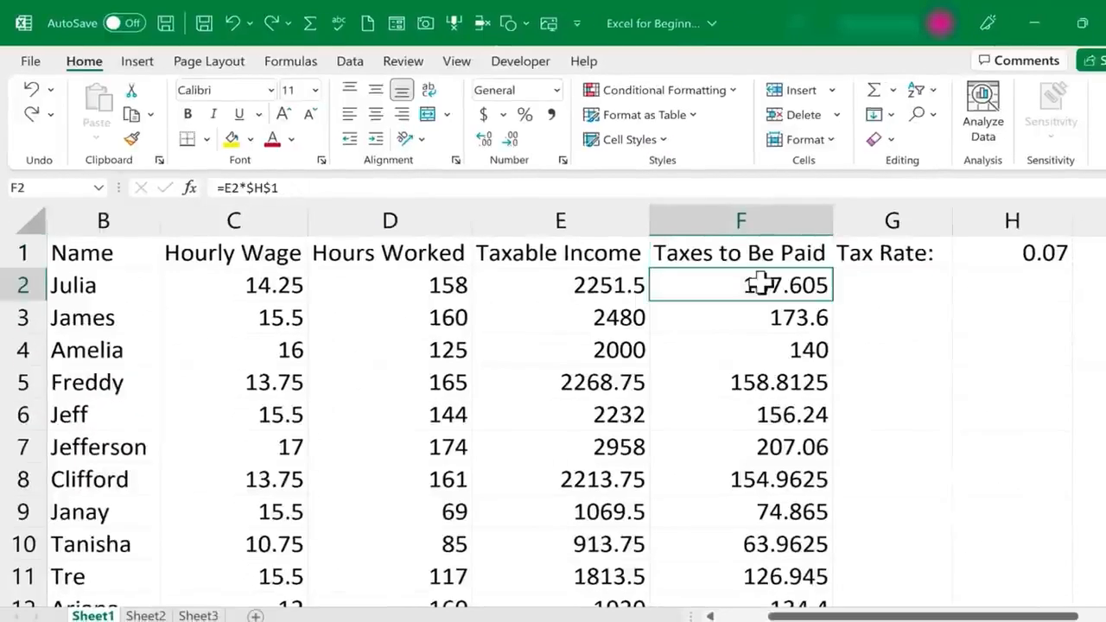
left_click_drag(761, 286, 825, 467)
scroll(684, 271, "up", 18)
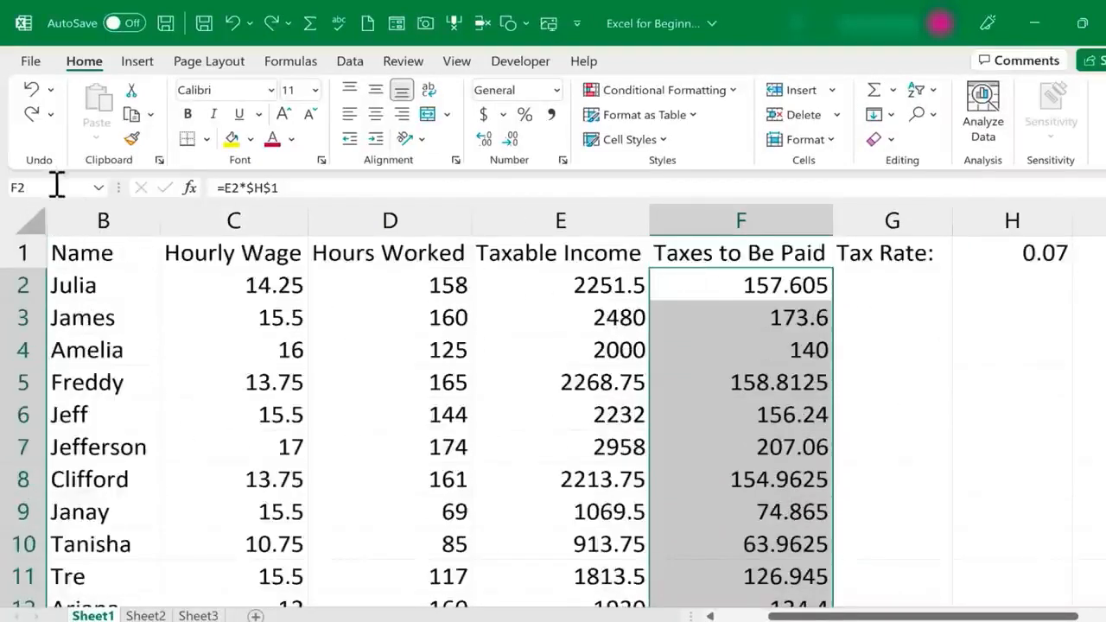
left_click(29, 186)
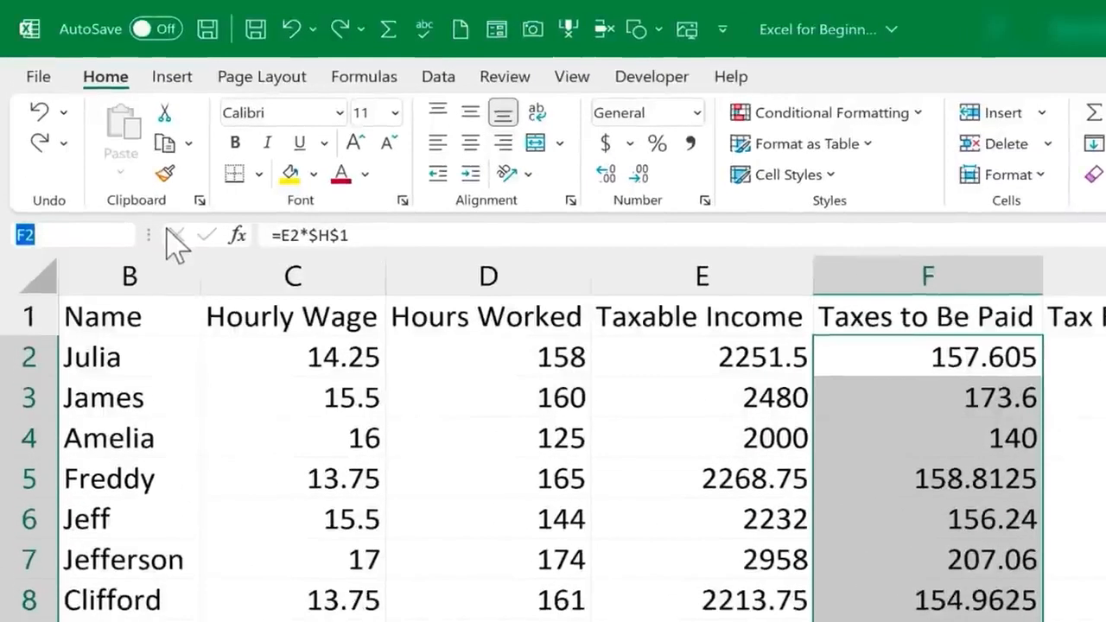
type("Tax")
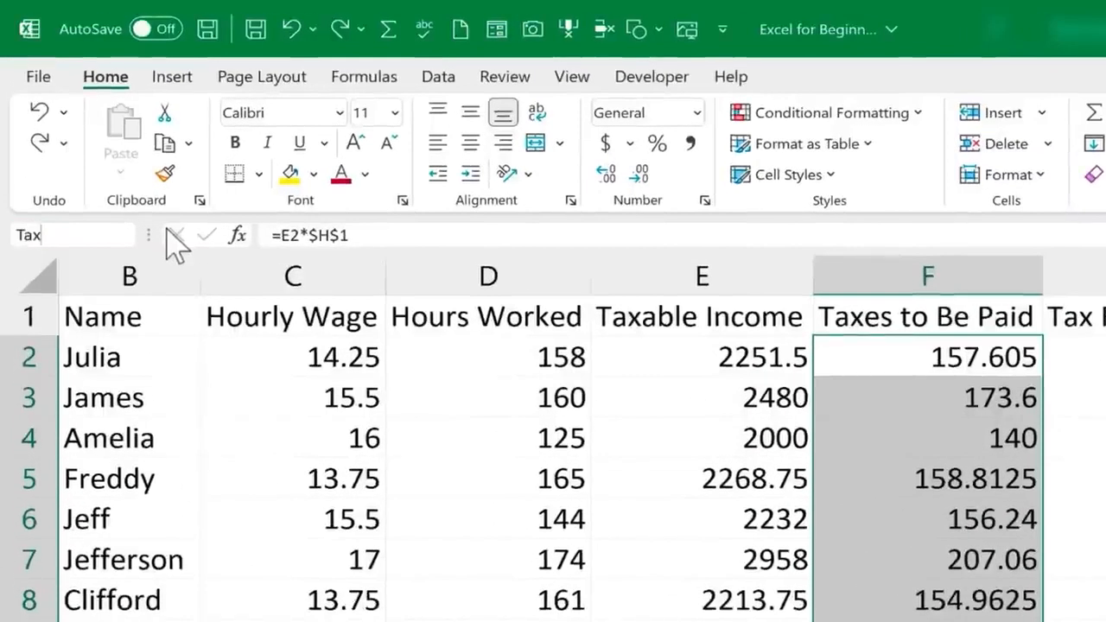
type("esOwe")
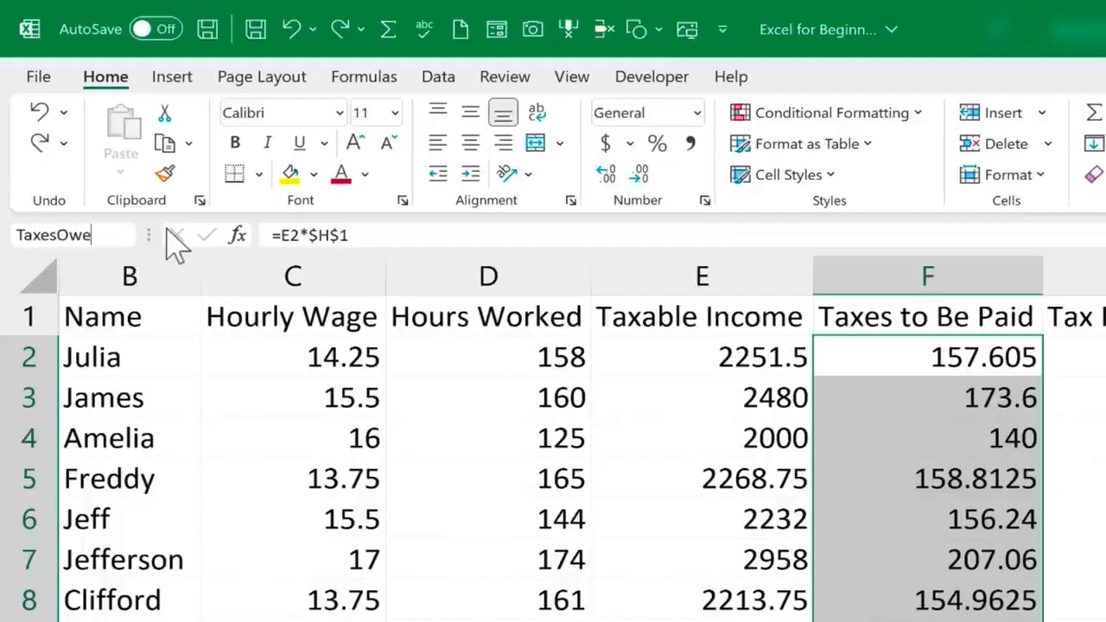
type("d")
key("Return")
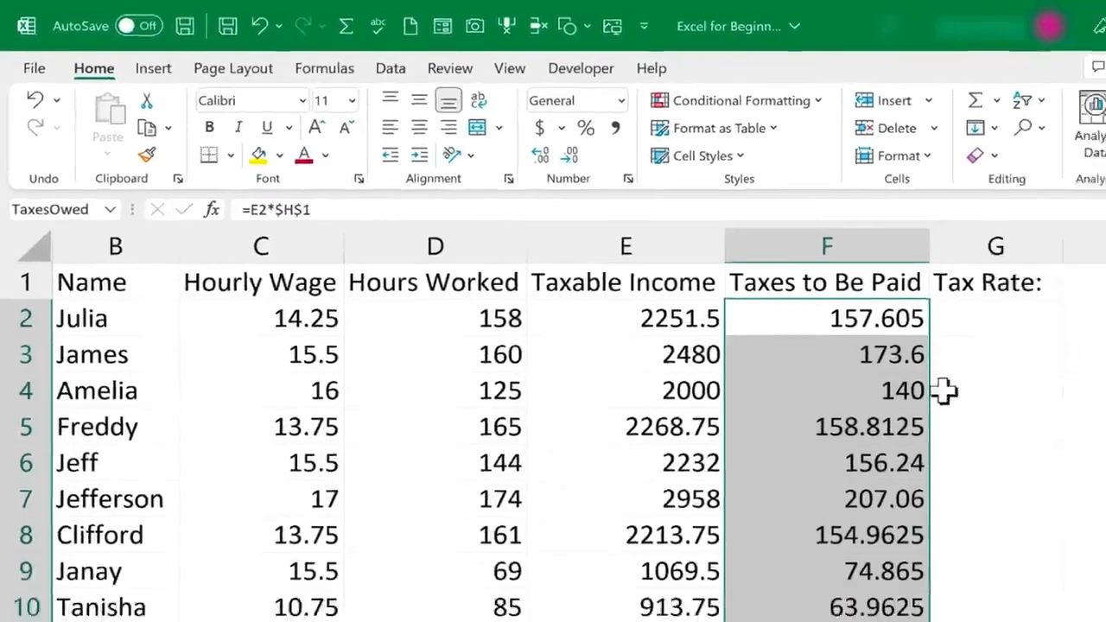
Confirm TaxesOwed appears in the Name Box's list of defined names
scroll(795, 384, "down", 7)
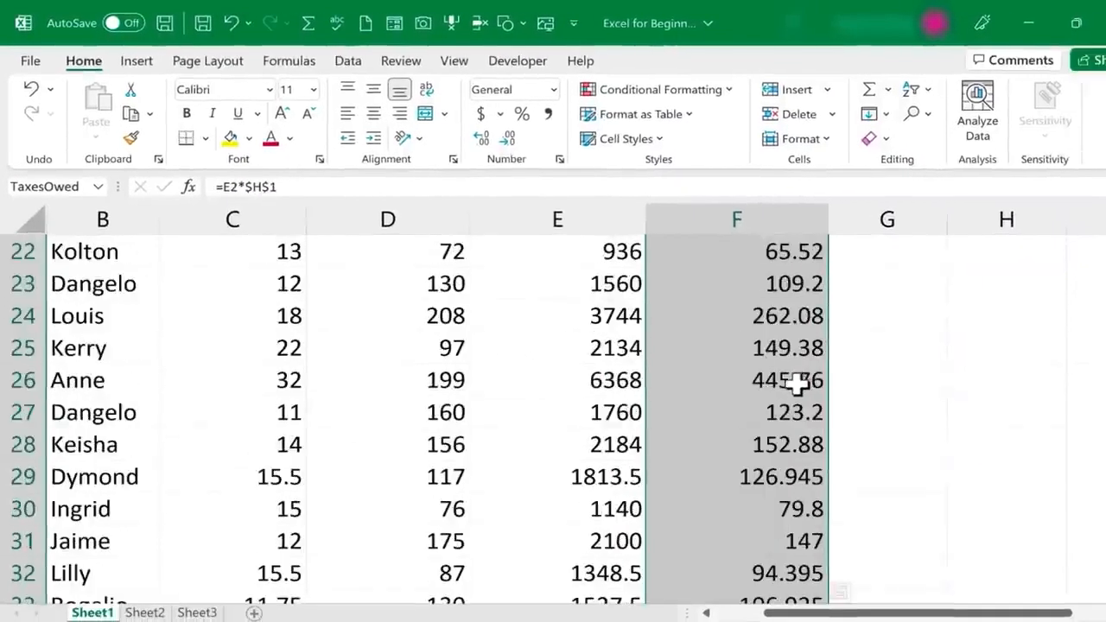
scroll(795, 384, "up", 7)
left_click(887, 316)
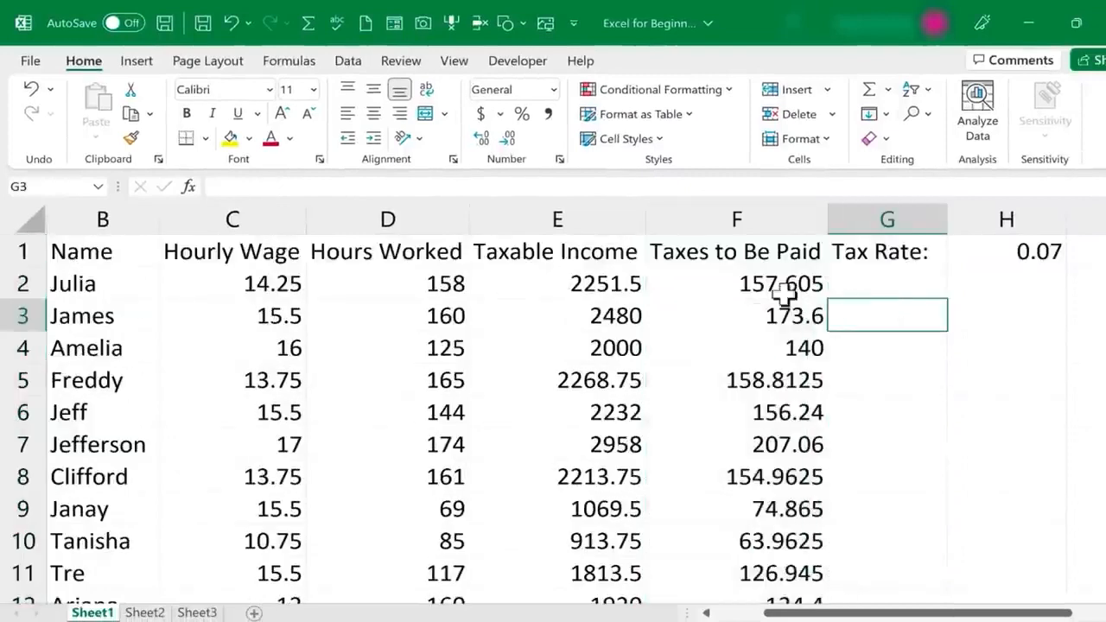
left_click(768, 292)
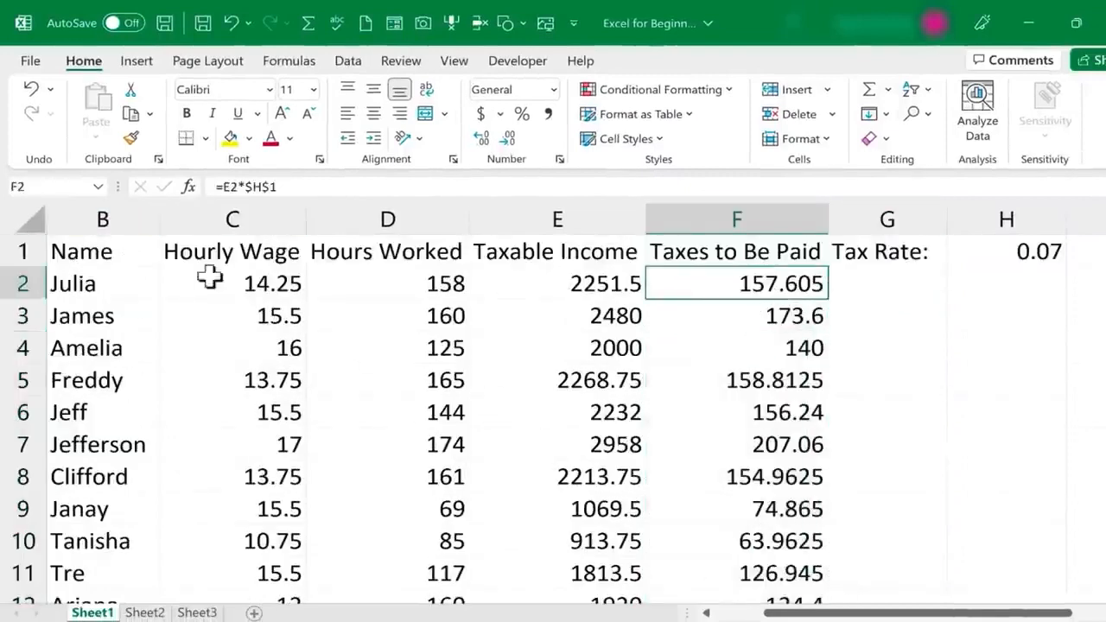
left_click(99, 188)
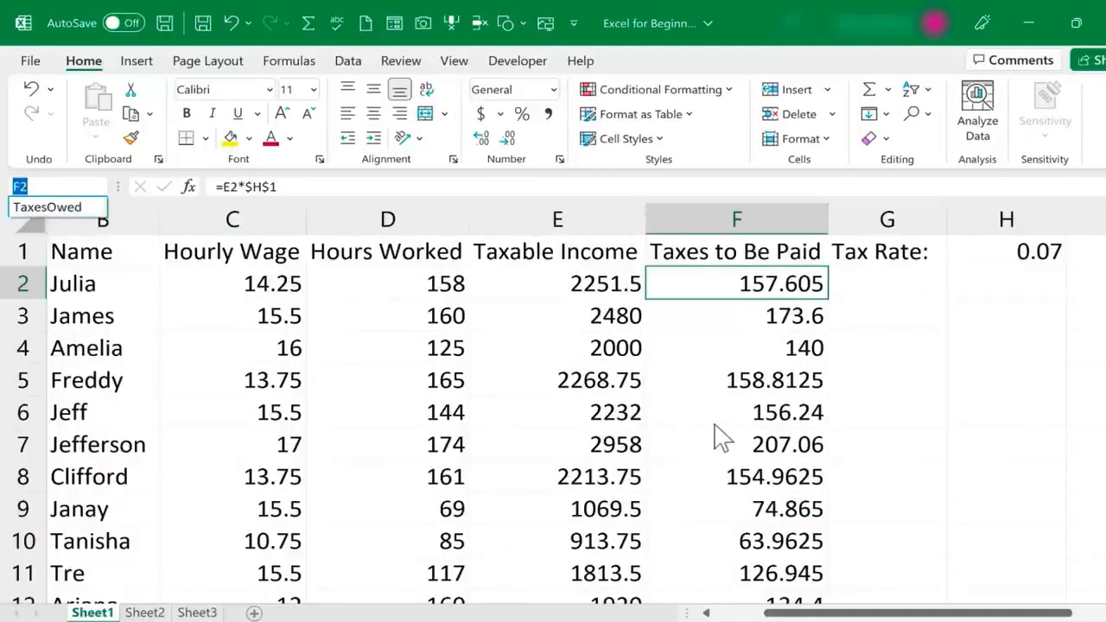
left_click(873, 329)
left_click(892, 318)
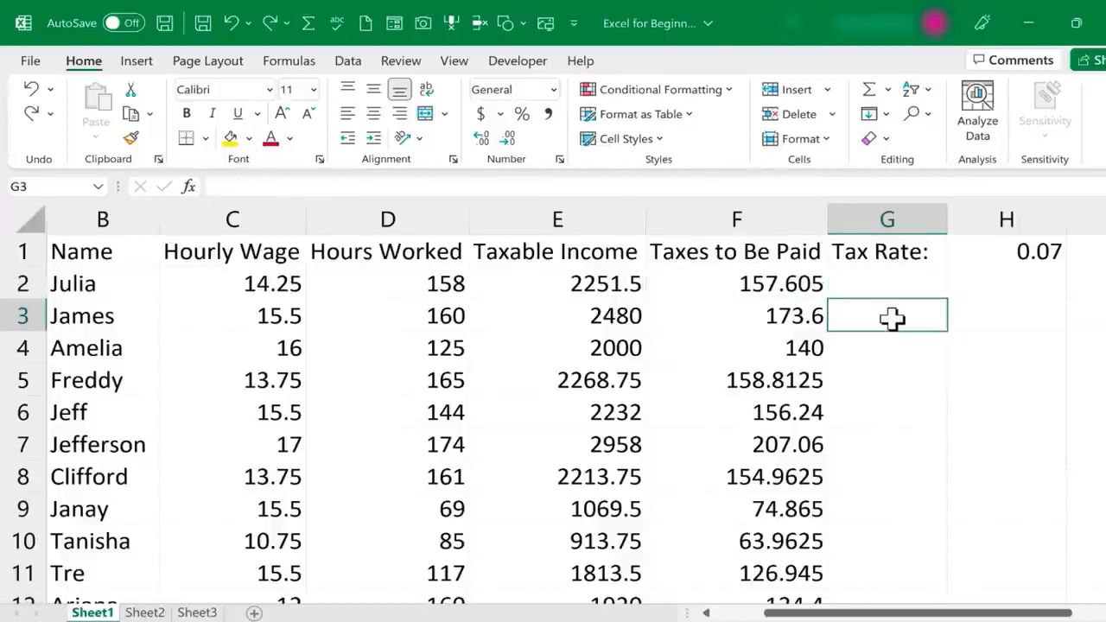
type("=")
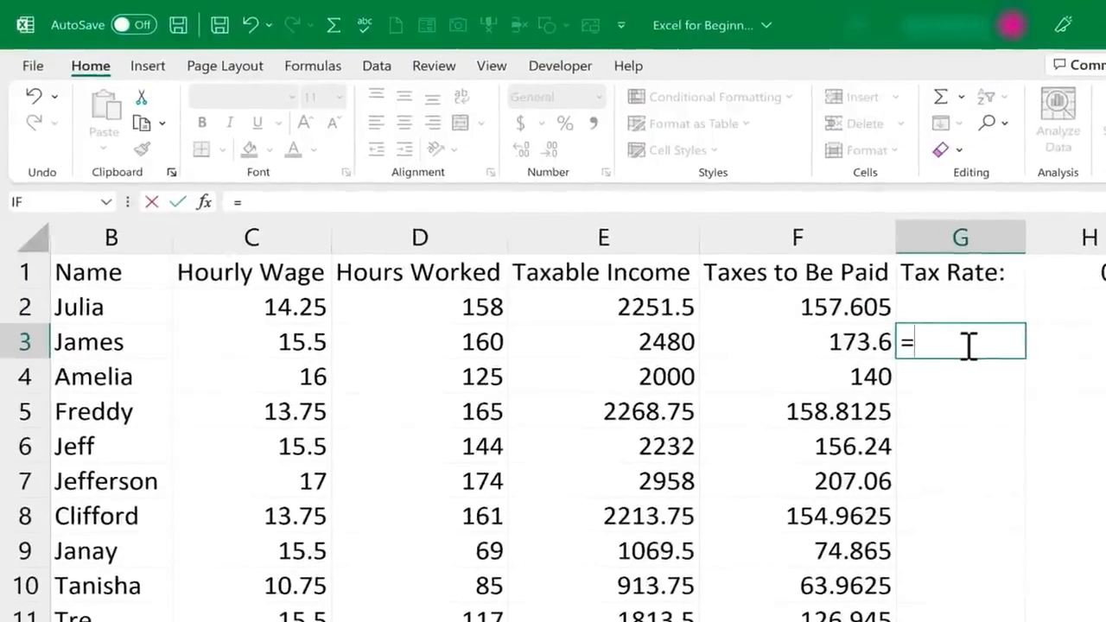
type("e3")
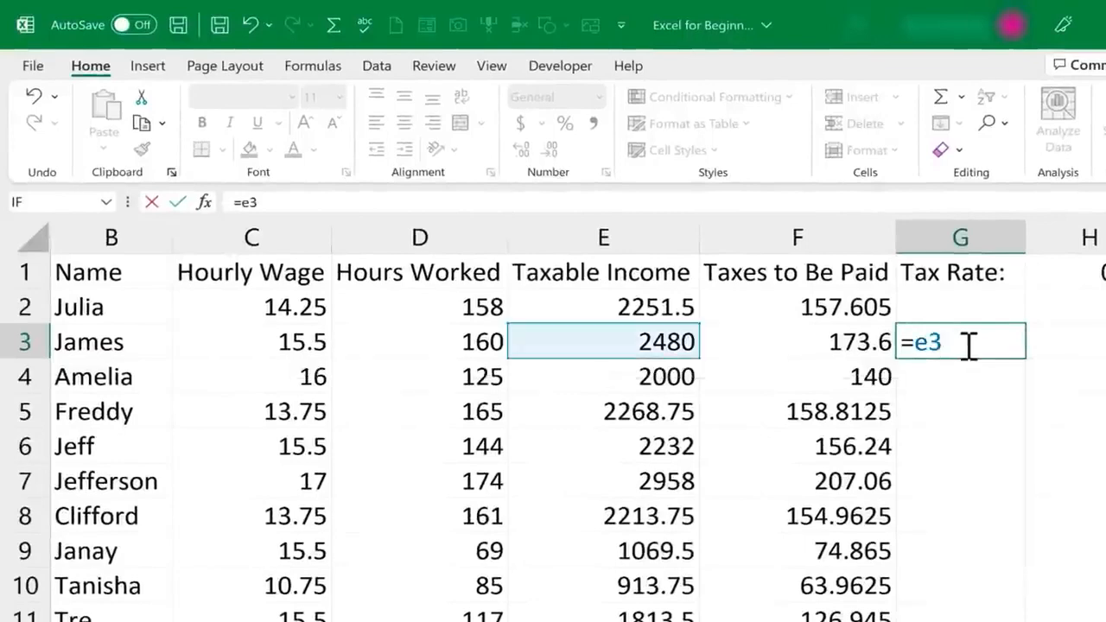
key("BackSpace")
key("BackSpace")
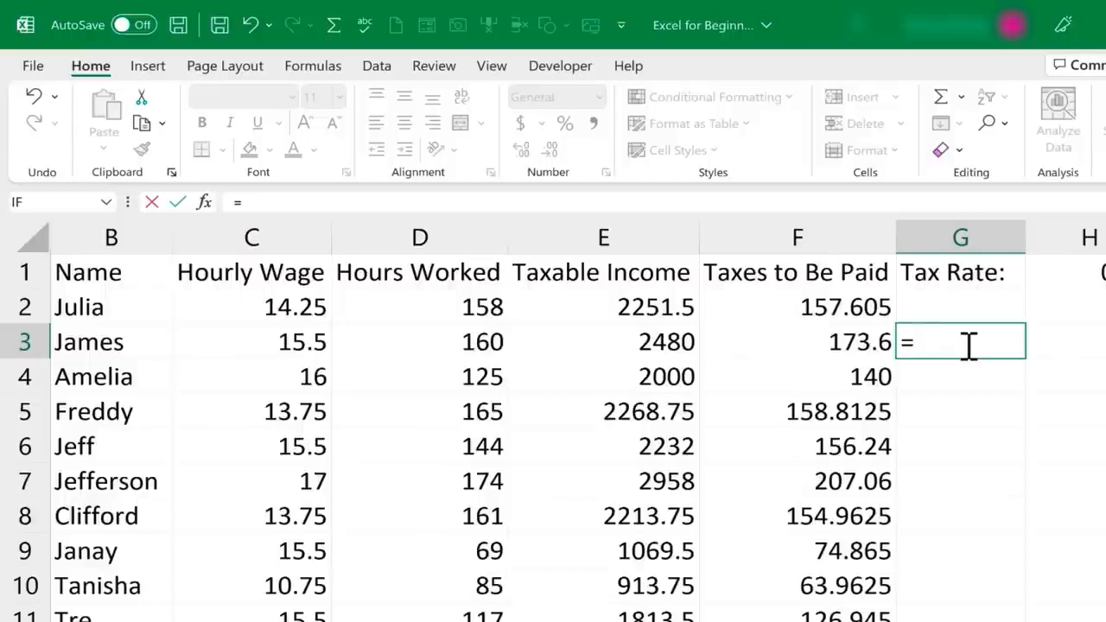
type("tax")
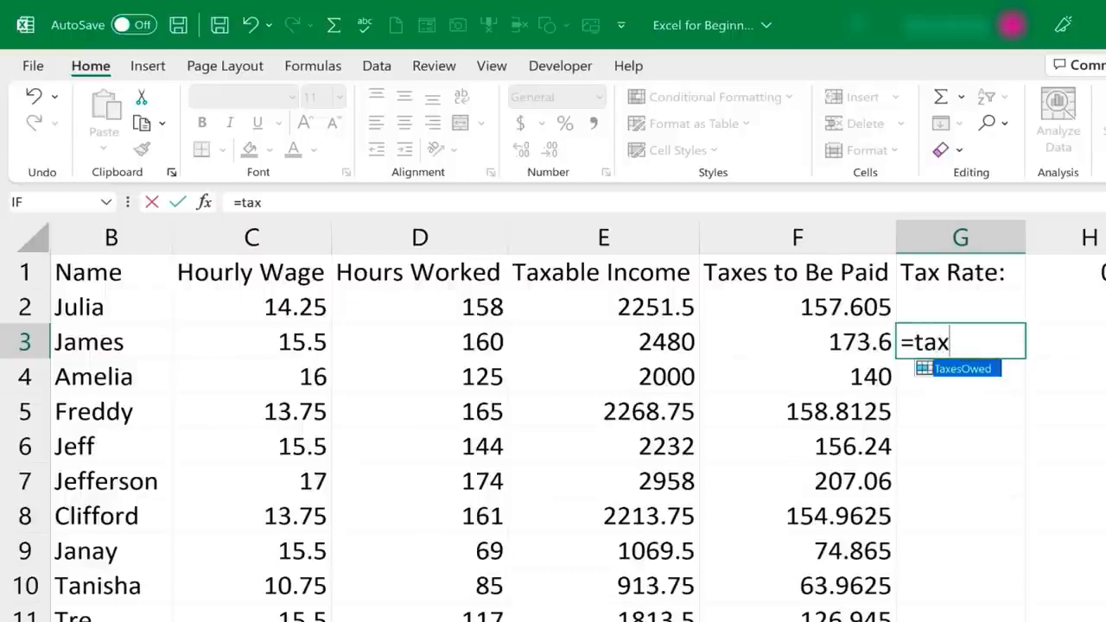
type("esowed+")
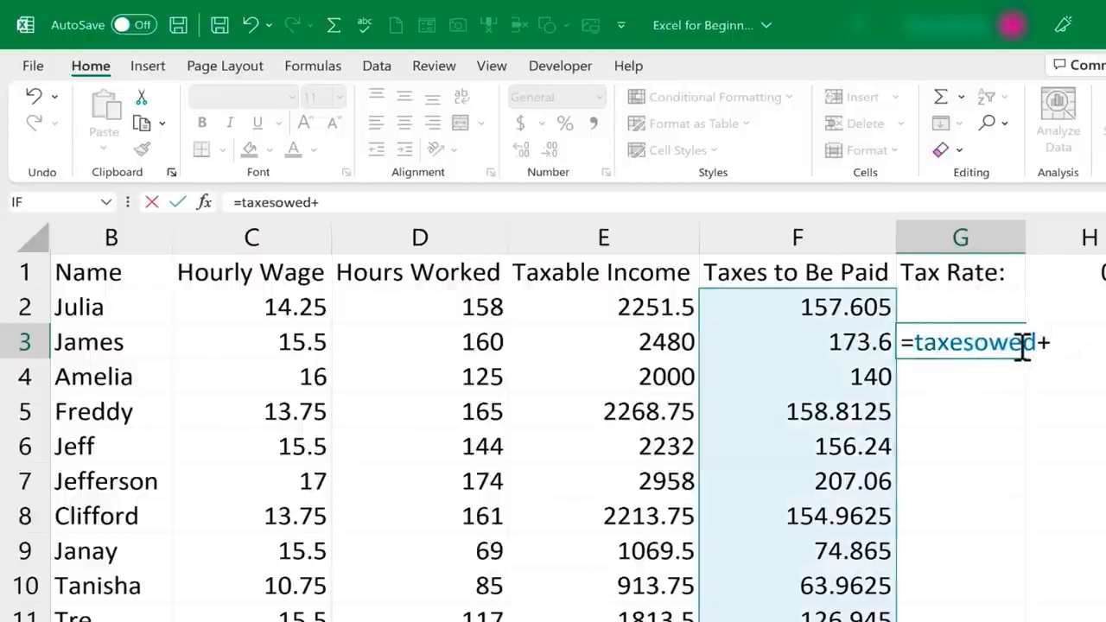
type("1")
key("Return")
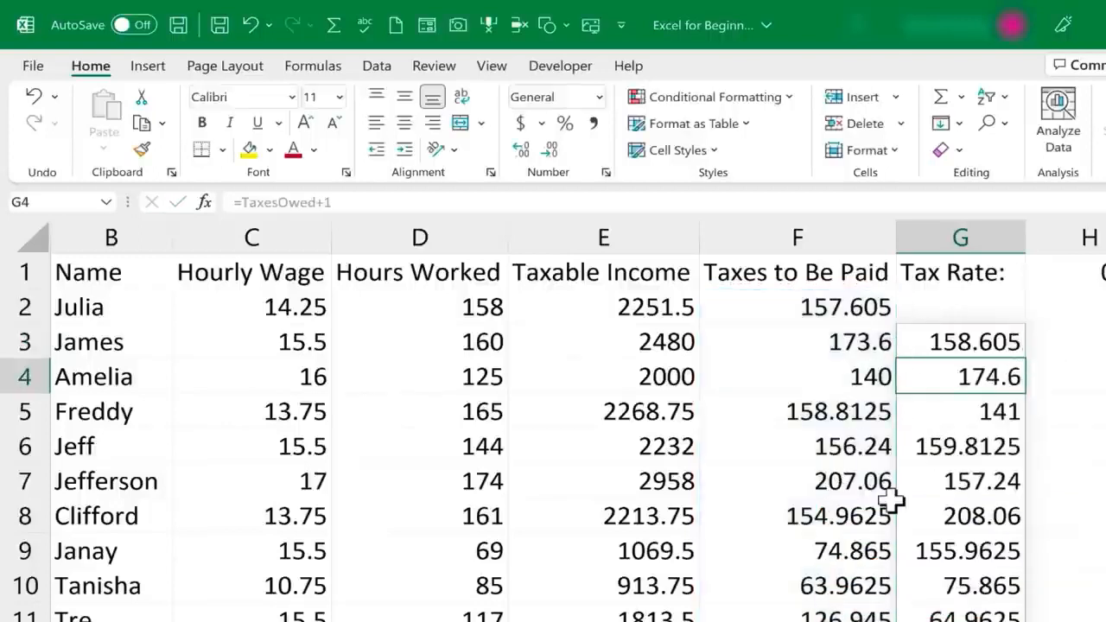
key("ctrl+z")
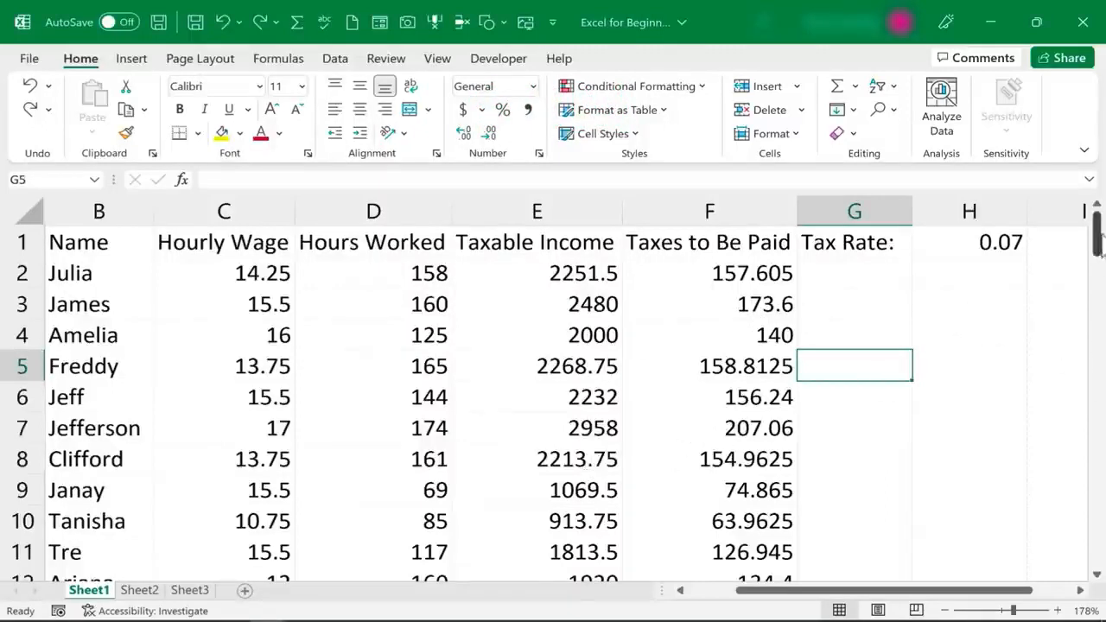
Enter =sum(5,6) in D72 after browsing the SUMIF and SUMPRODUCT suggestions, showing 11
left_click_drag(1095, 227, 1093, 485)
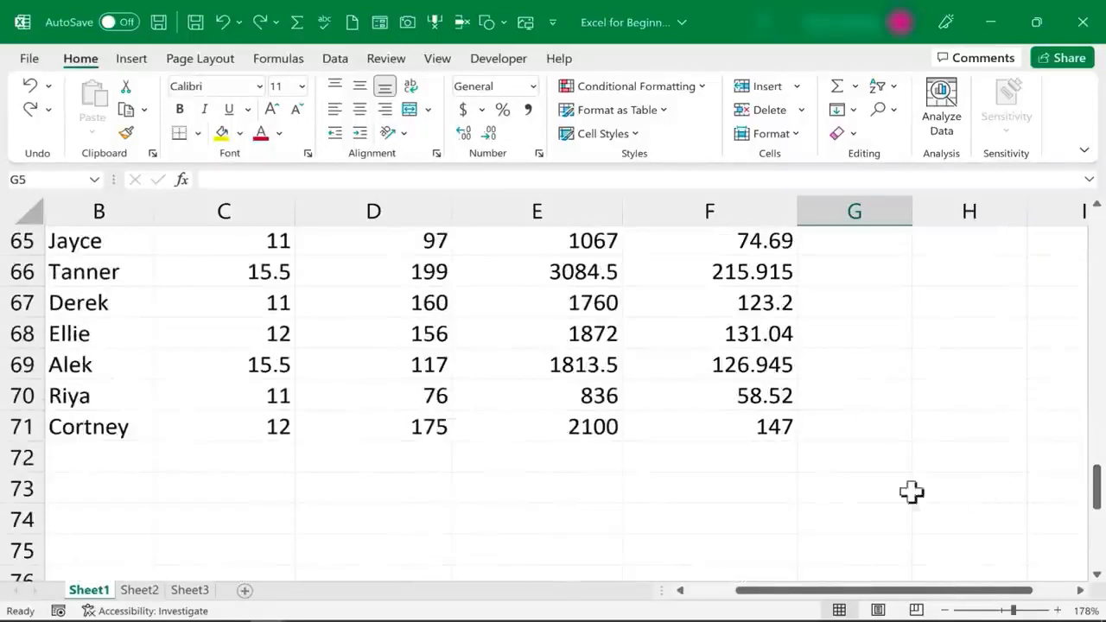
left_click(368, 457)
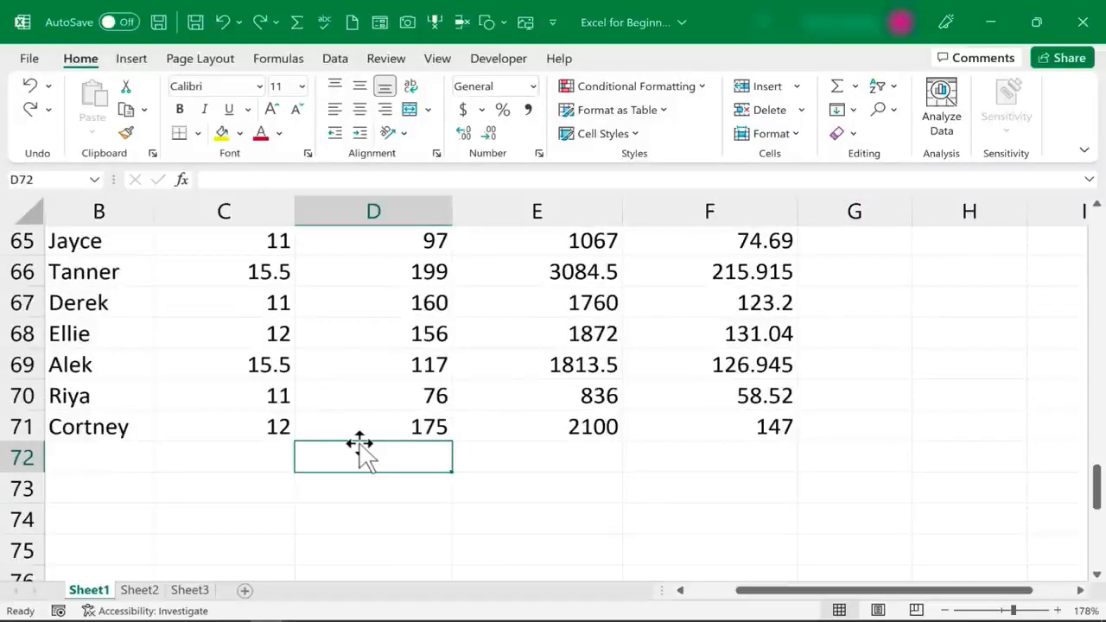
type("=")
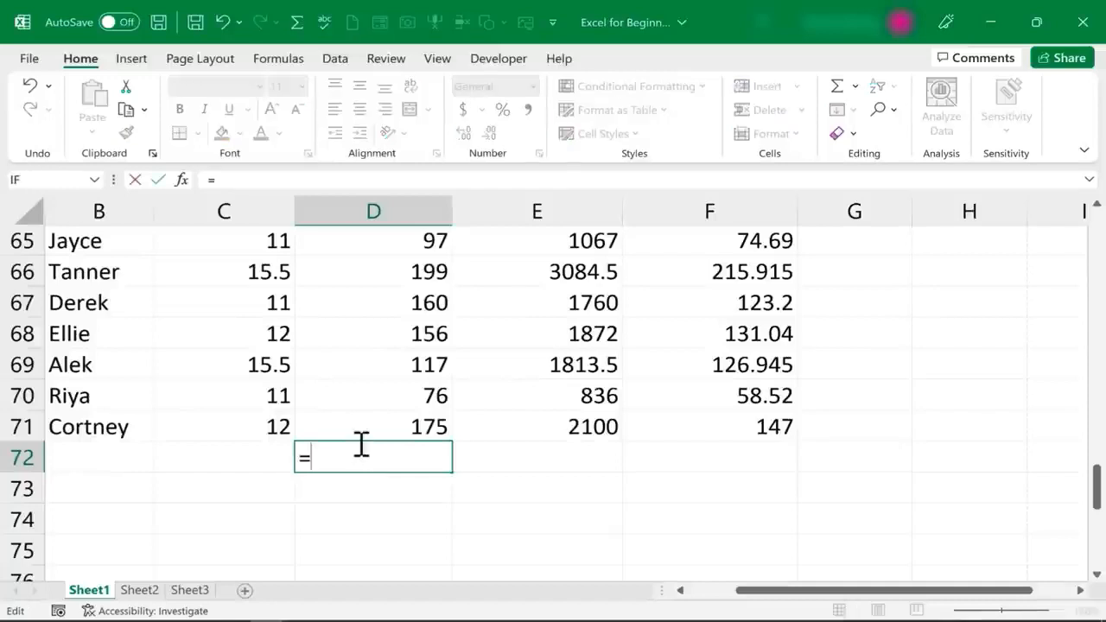
type("sum")
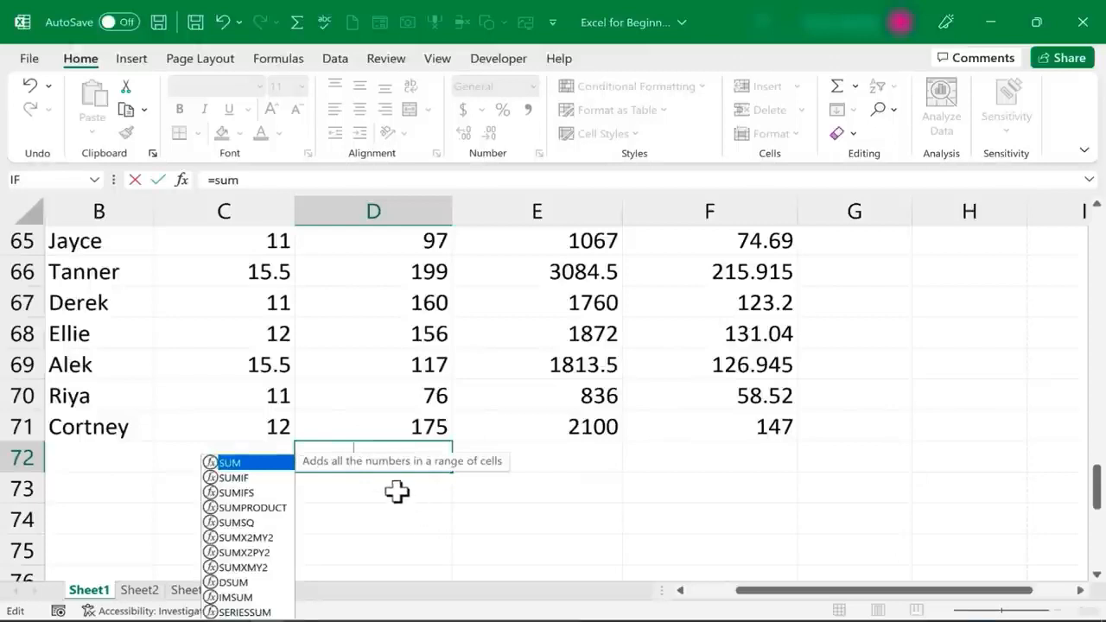
scroll(389, 484, "down", 1)
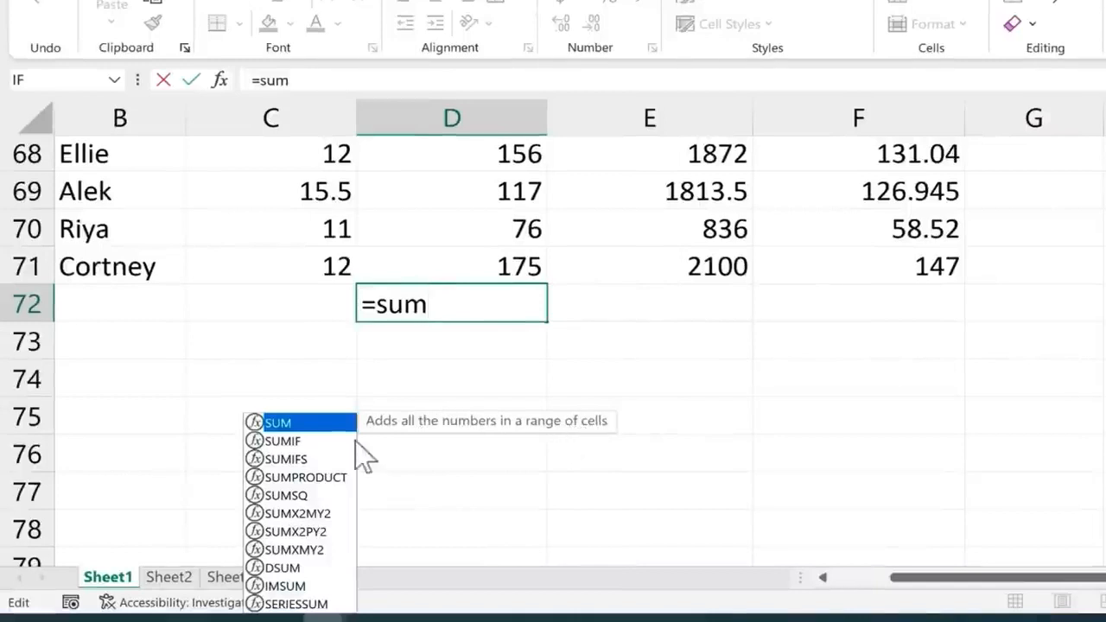
left_click(301, 440)
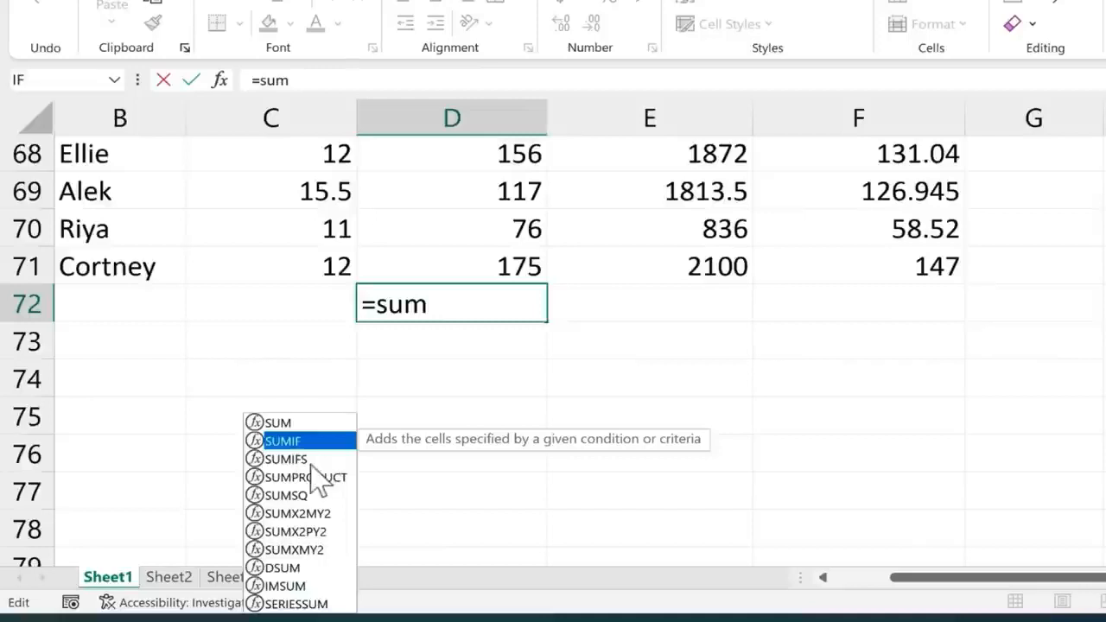
left_click(312, 461)
left_click(325, 477)
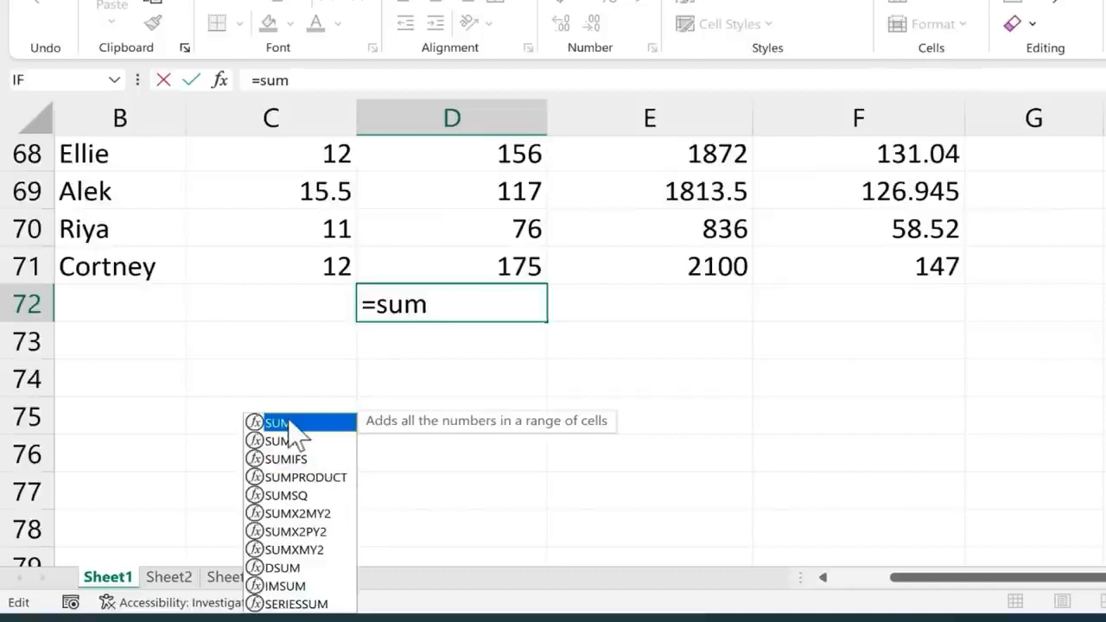
left_click(449, 308)
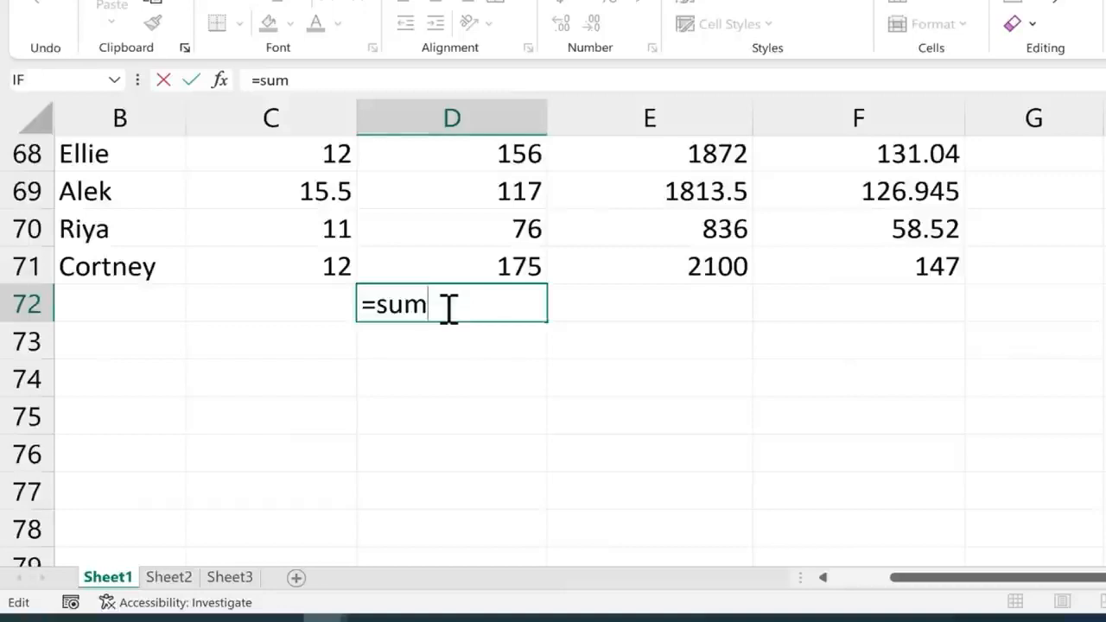
type("(")
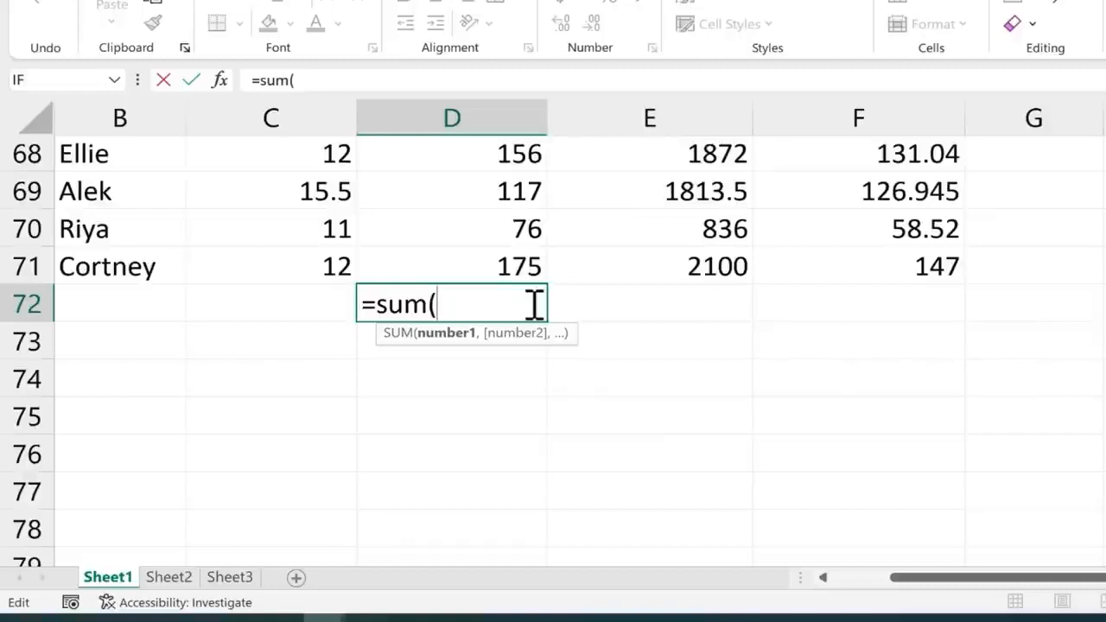
type("5,6)")
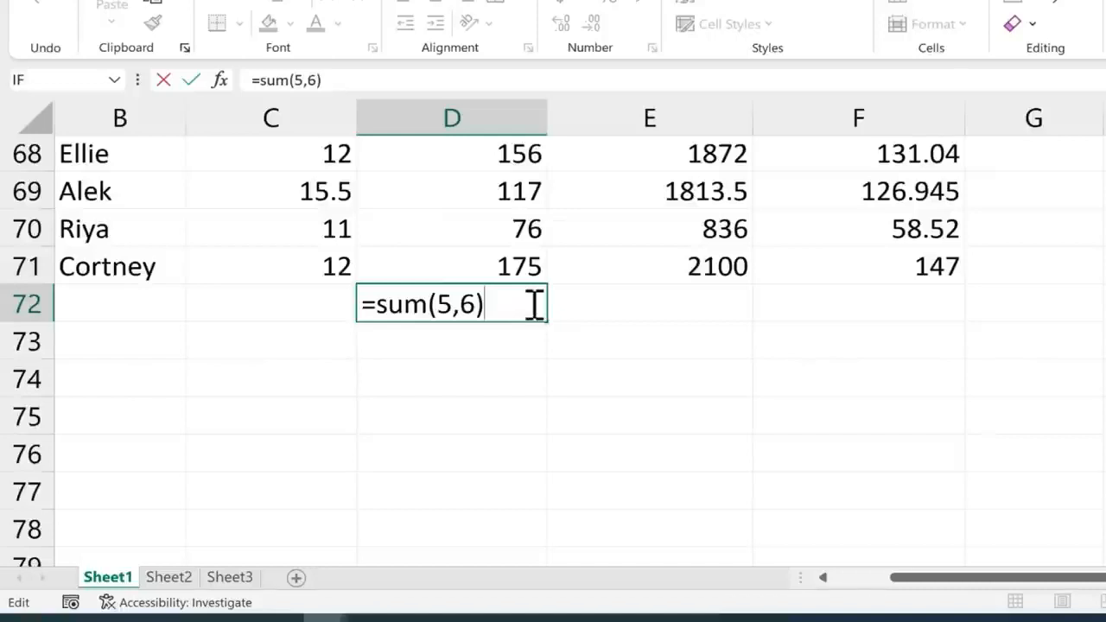
key("Return")
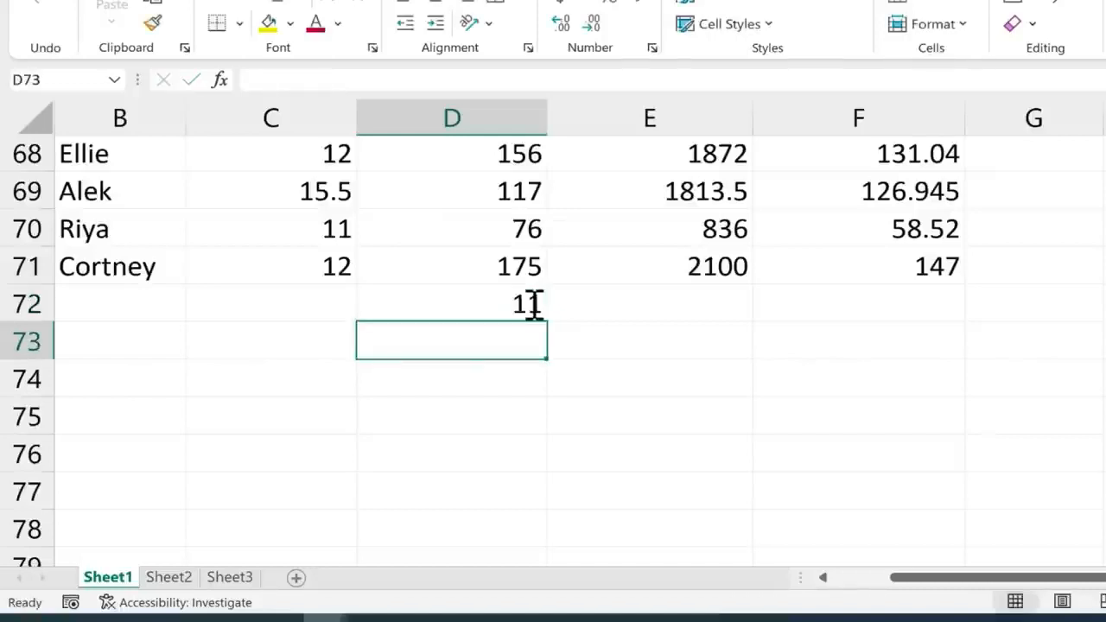
Replace the 5,6 arguments in D72 so it reads =SUM(D2:D71), totalling 9367 hours
double_click(528, 302)
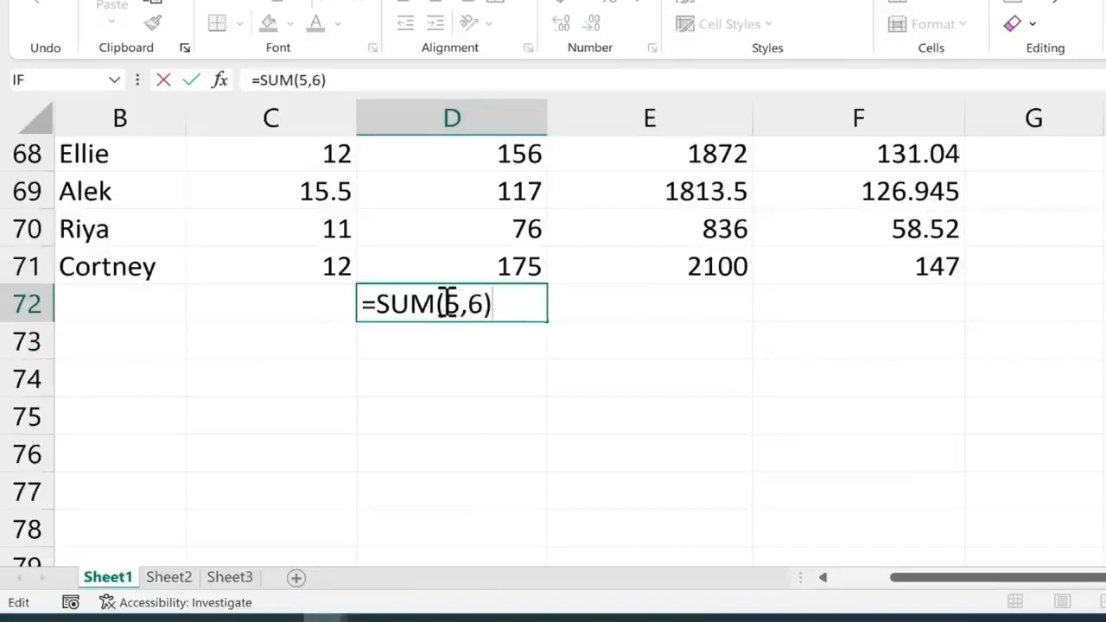
left_click_drag(447, 303, 508, 306)
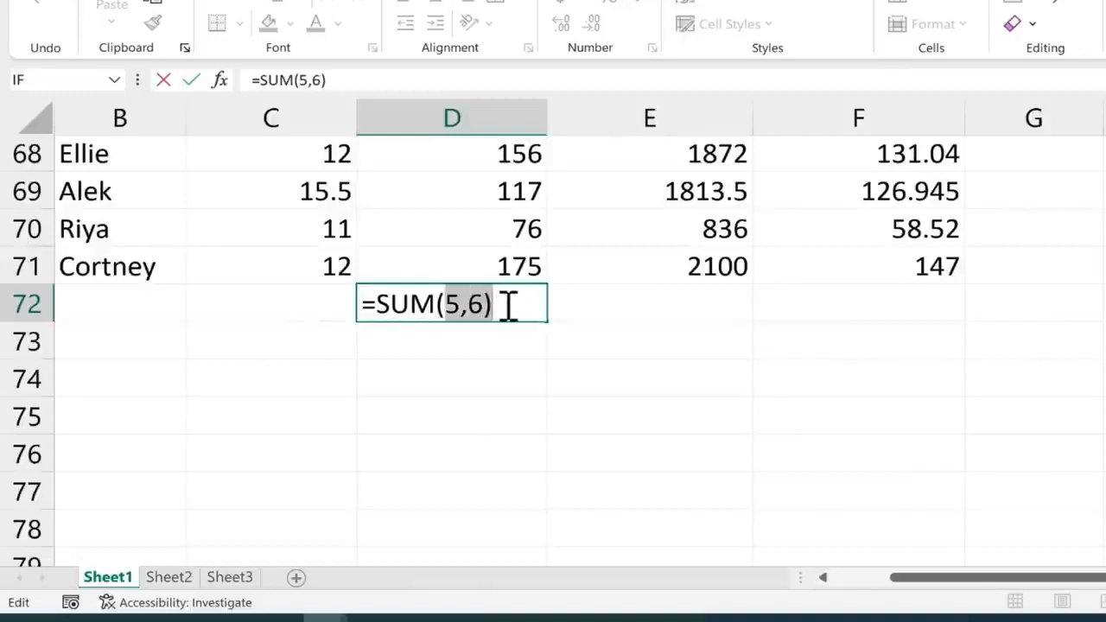
left_click(504, 259)
scroll(501, 262, "up", 16)
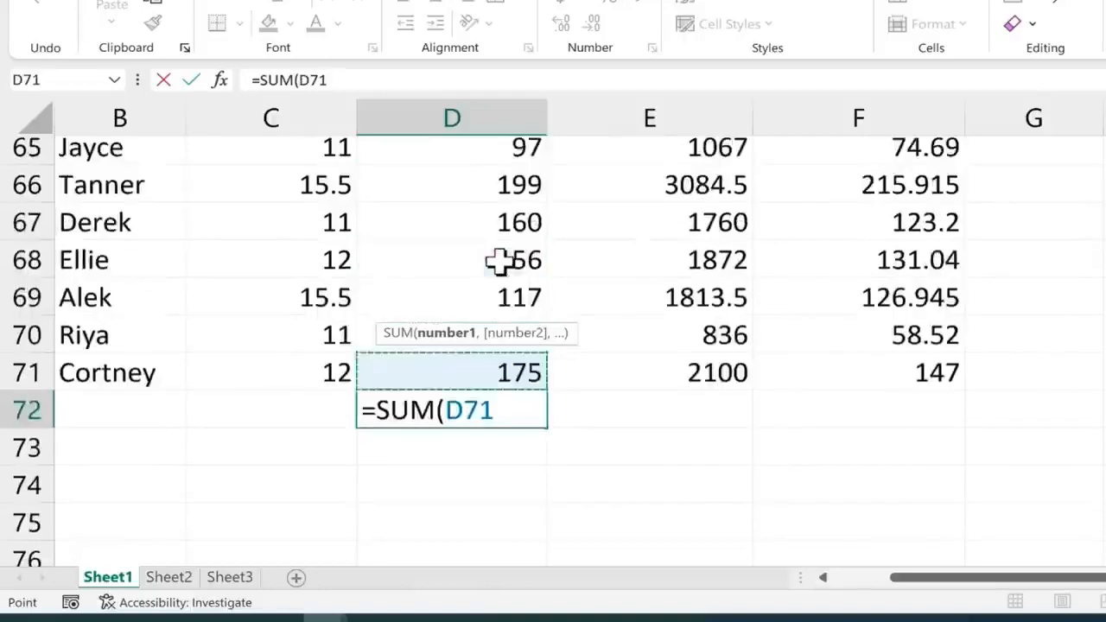
scroll(500, 262, "up", 6)
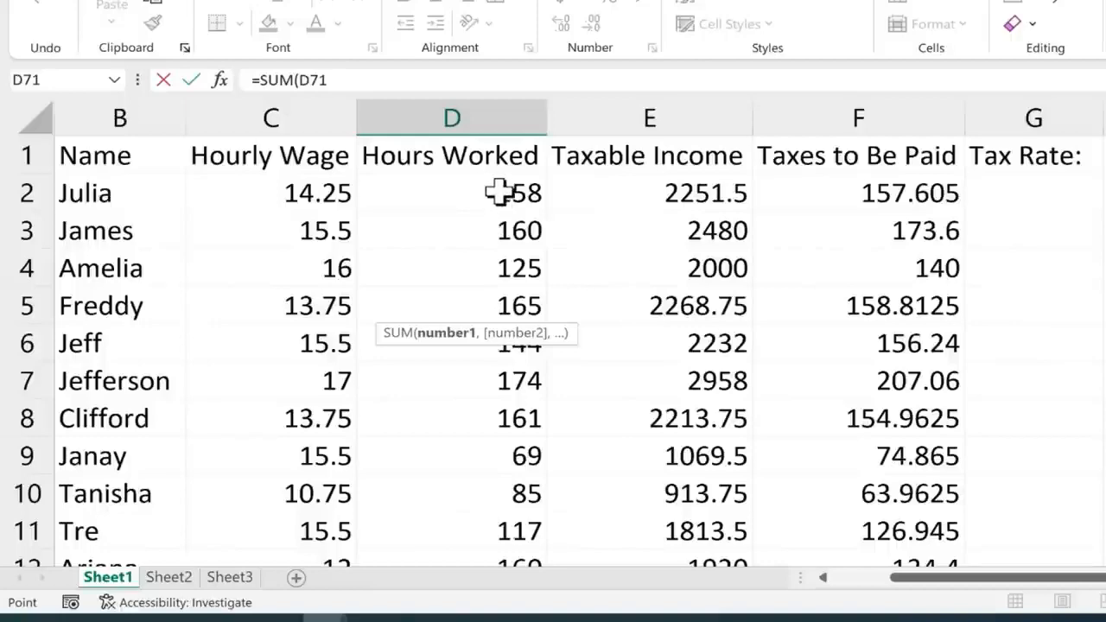
scroll(471, 216, "down", 15)
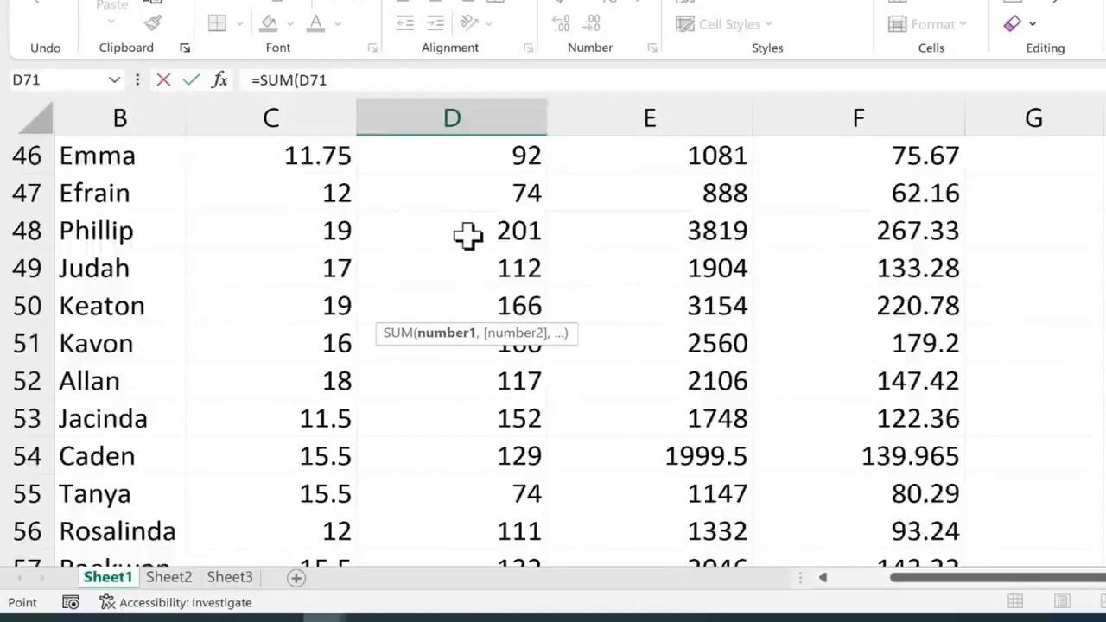
scroll(467, 235, "down", 8)
left_click_drag(504, 235, 464, 230)
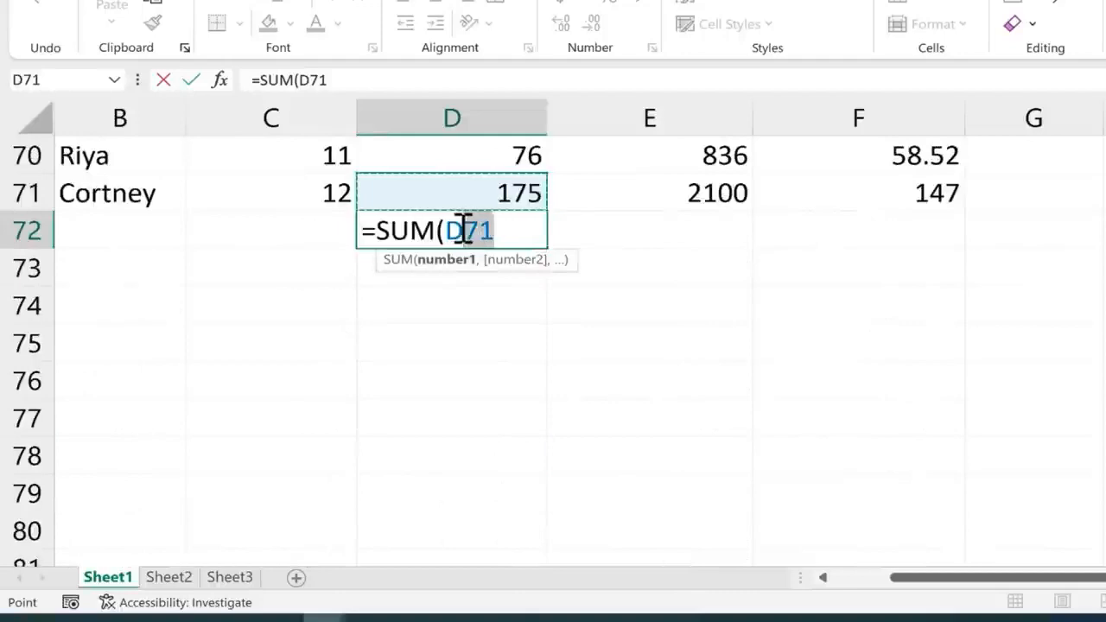
type("2")
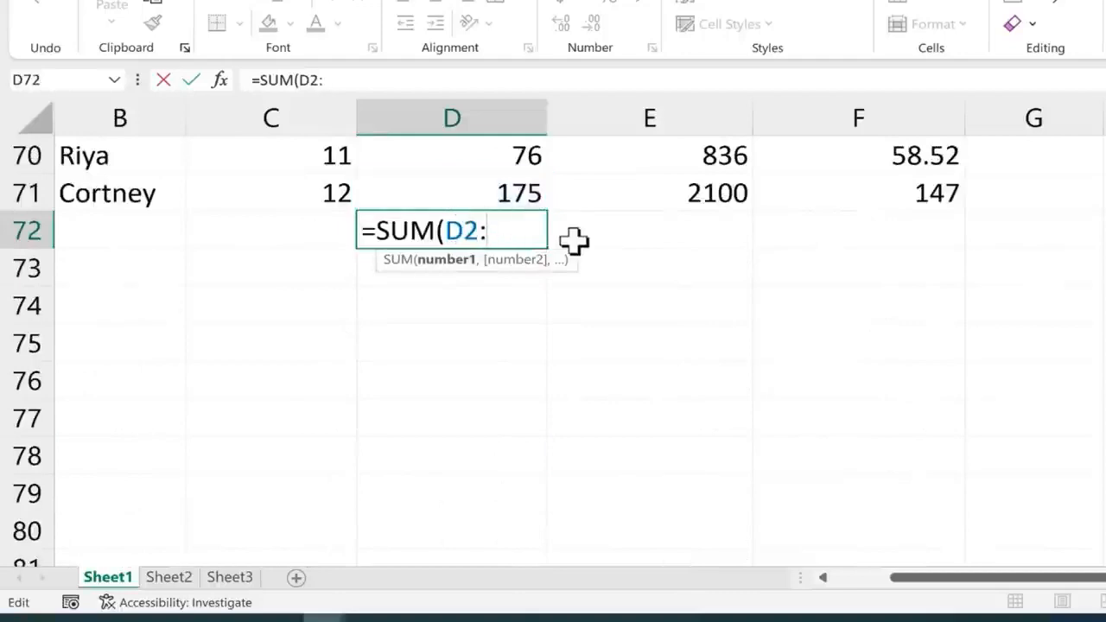
type(":d71")
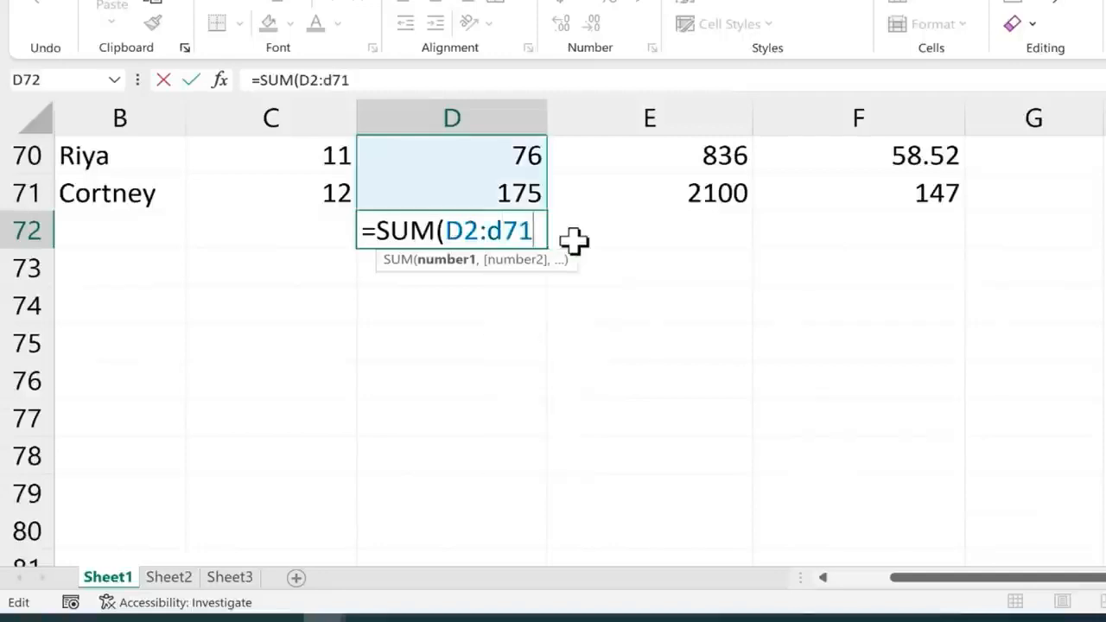
type(")")
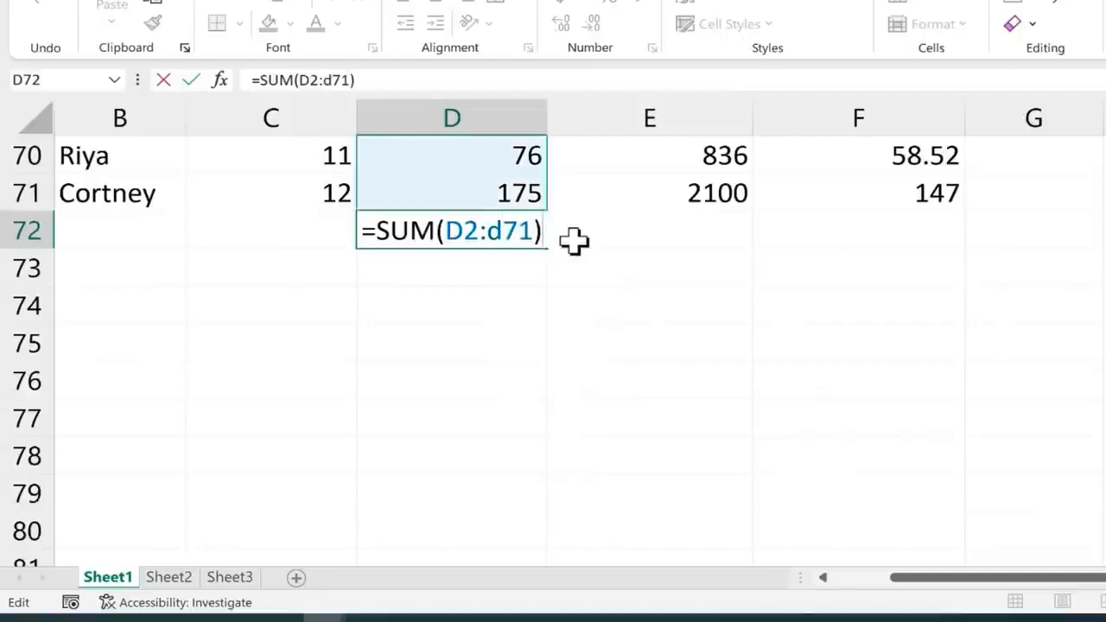
key("Return")
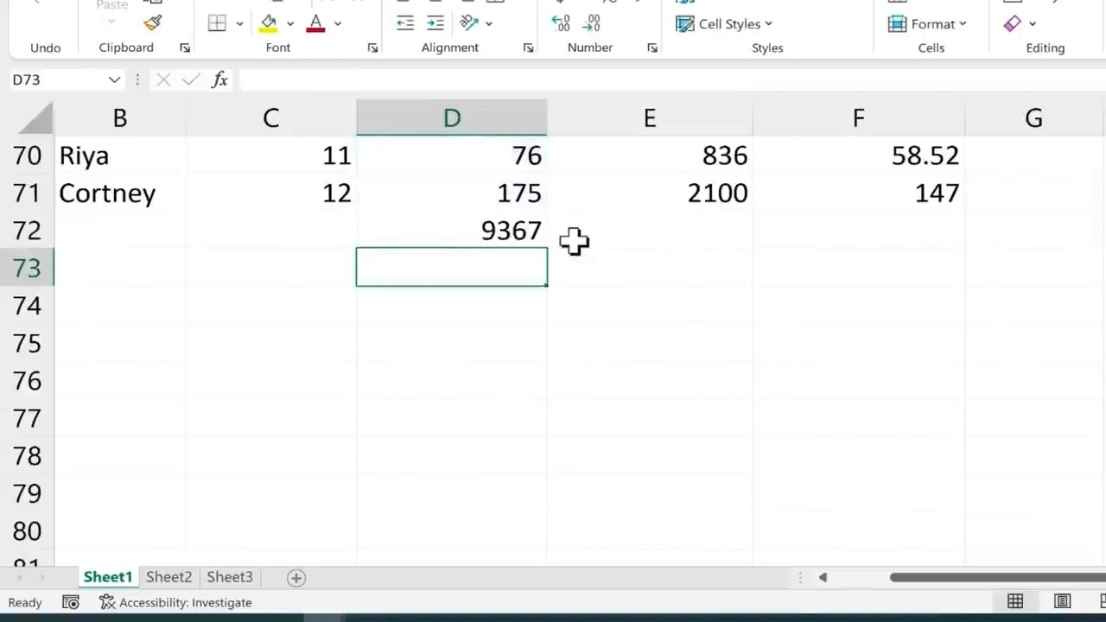
Check D72's formula, then undo the edit, leaving D72 empty
left_click(523, 228)
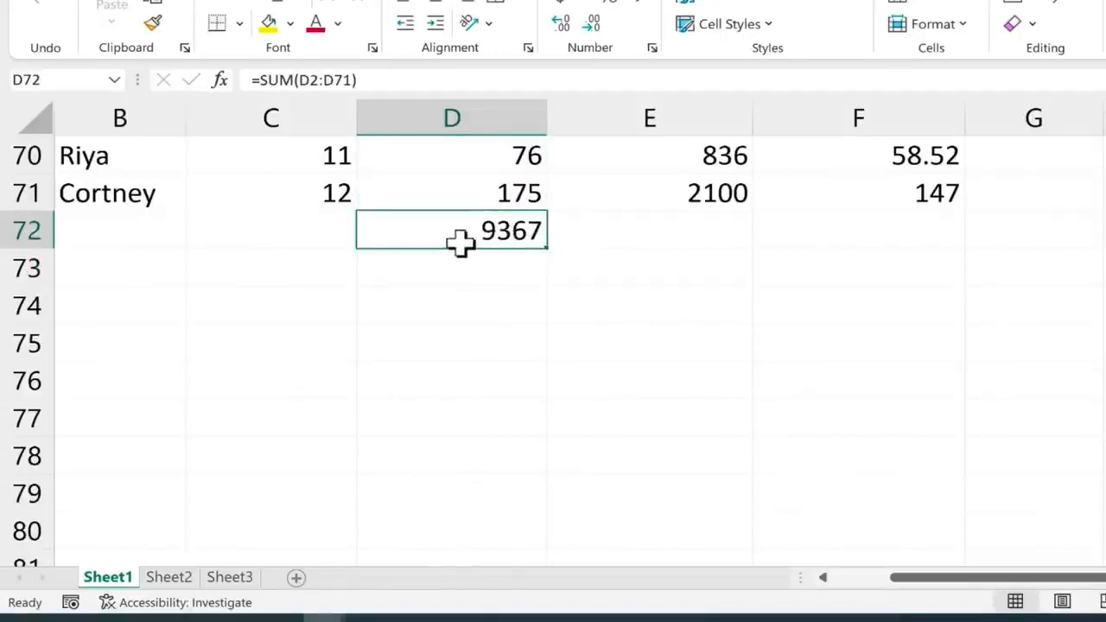
key("Return")
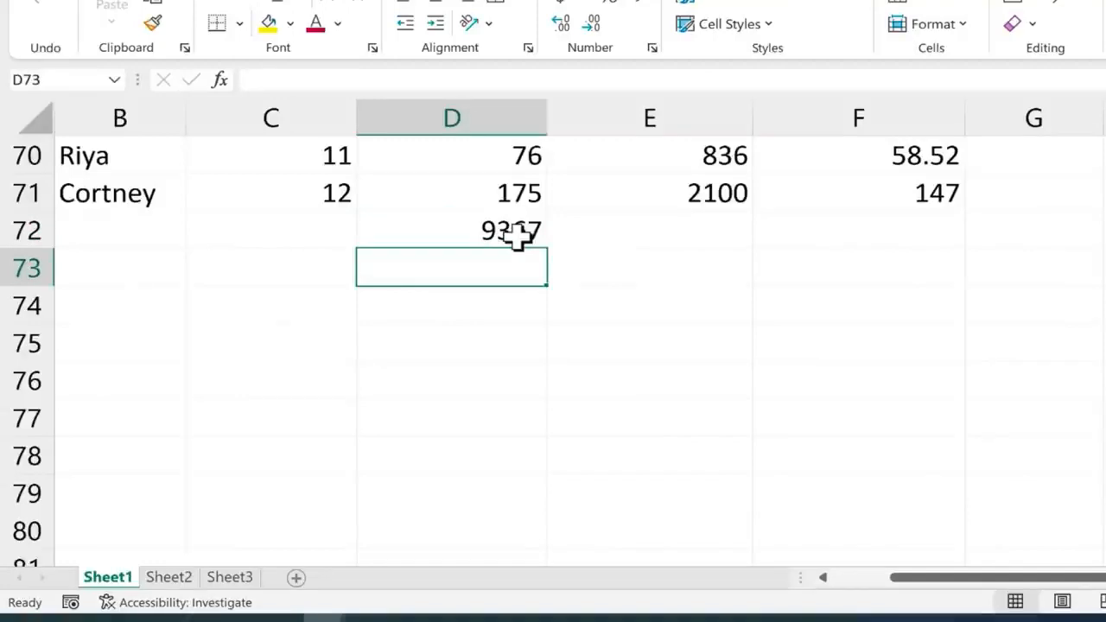
key("ctrl+z")
key("ctrl+z")
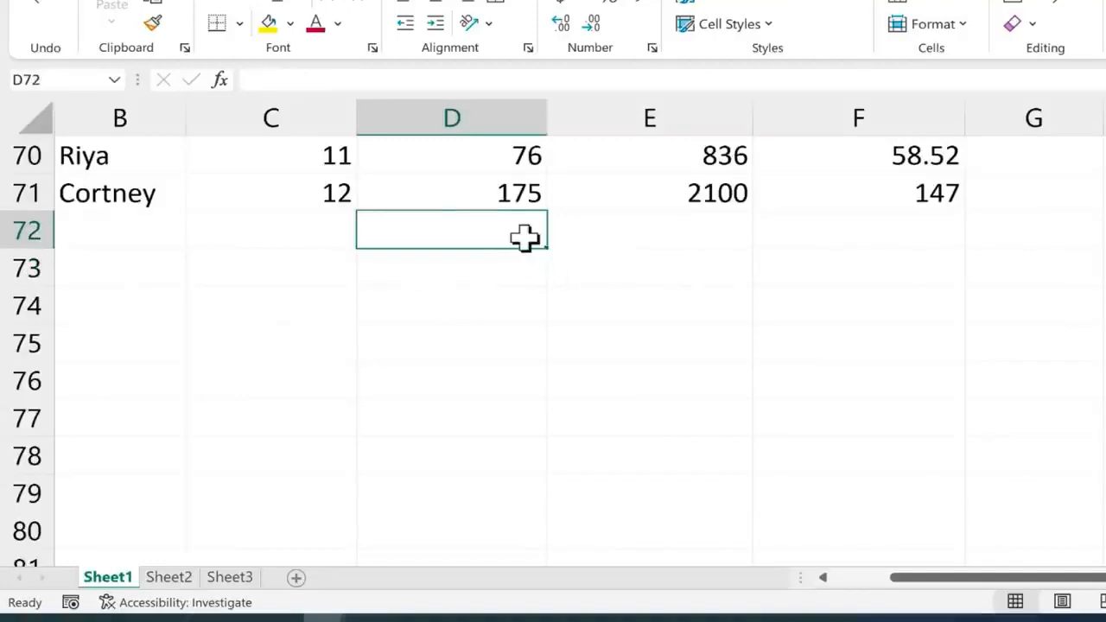
Type =sum( in D72 and select the Hours Worked range D2:D71 to total it
double_click(525, 237)
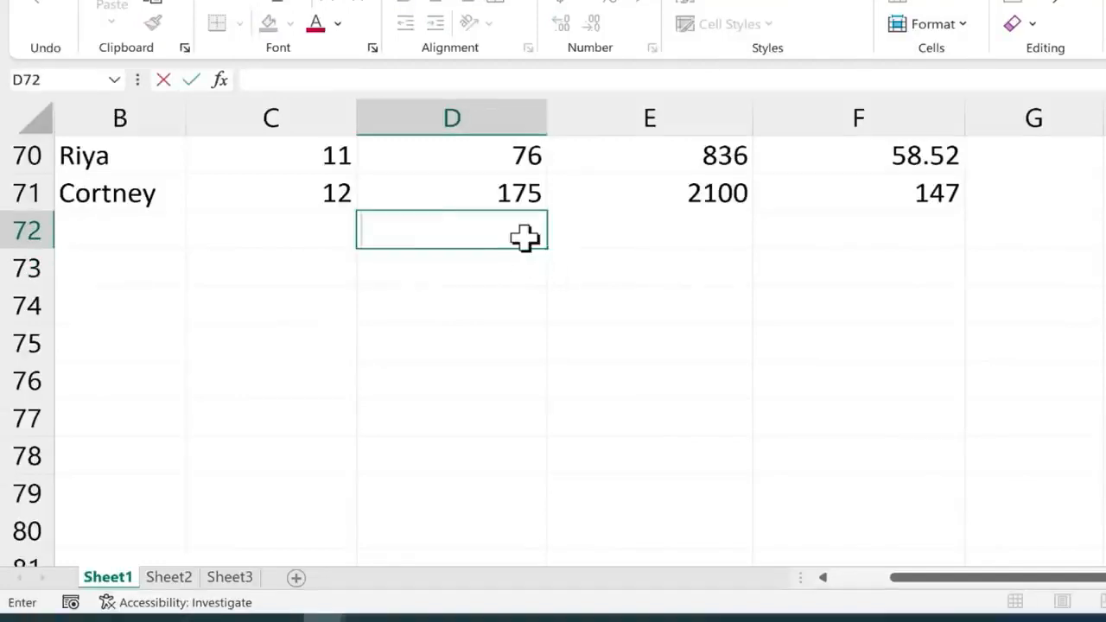
type("=")
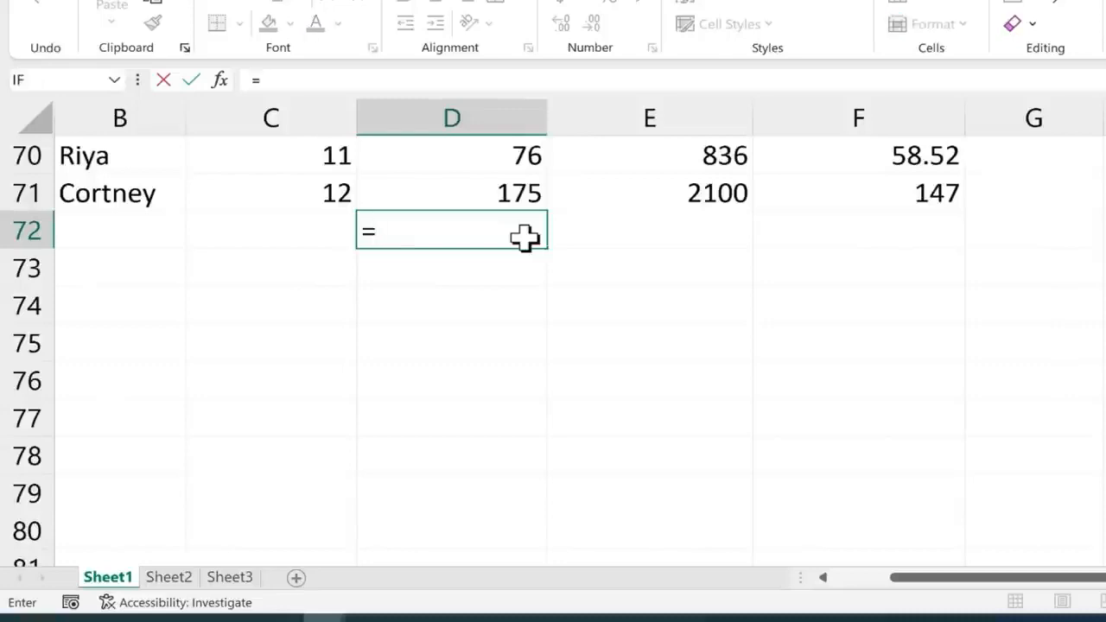
type("sum(")
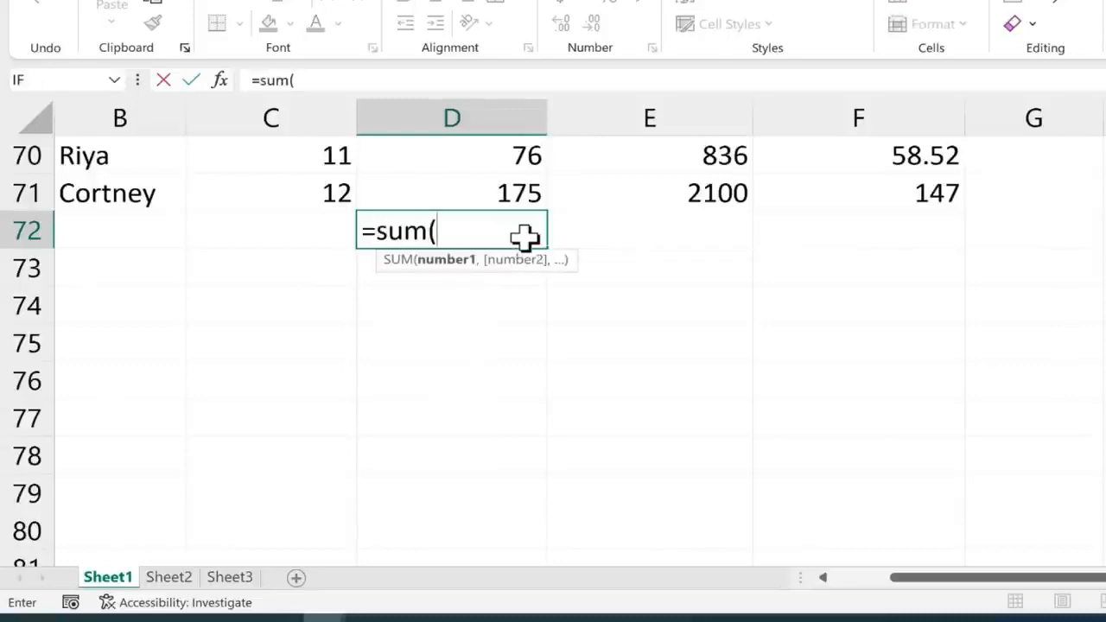
left_click_drag(469, 188, 489, 208)
scroll(489, 221, "down", 6)
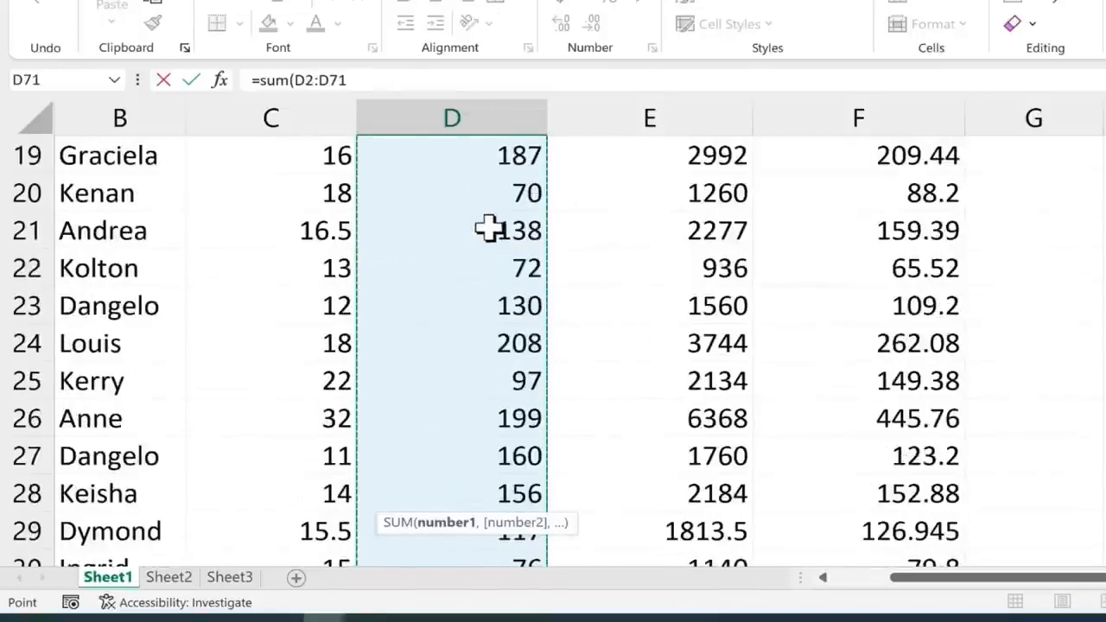
scroll(489, 240, "down", 17)
scroll(531, 285, "up", 4)
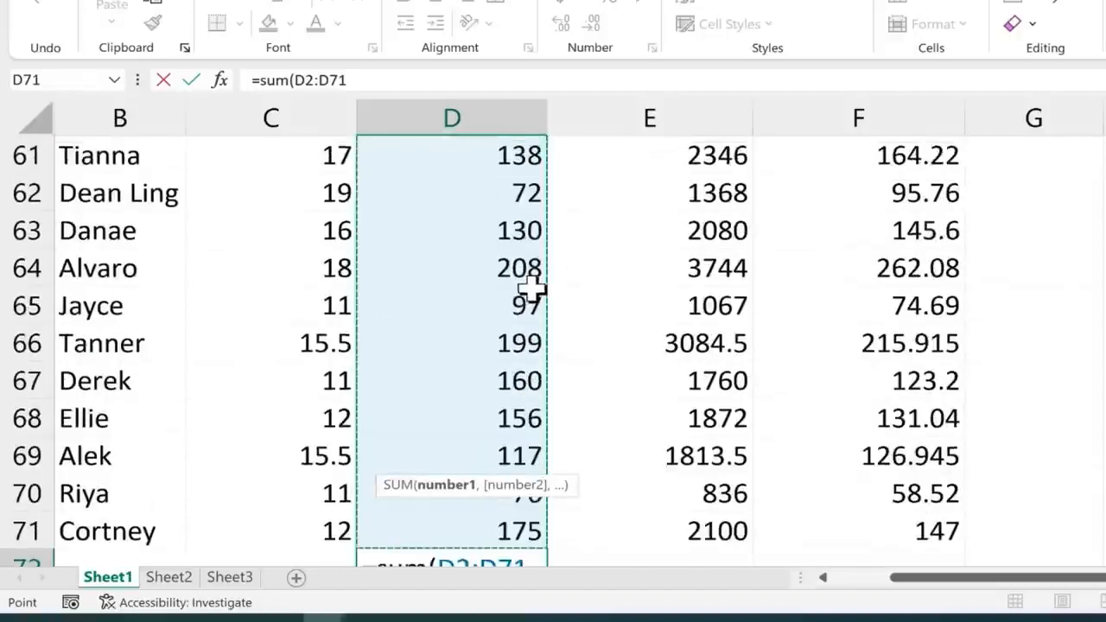
scroll(531, 290, "down", 3)
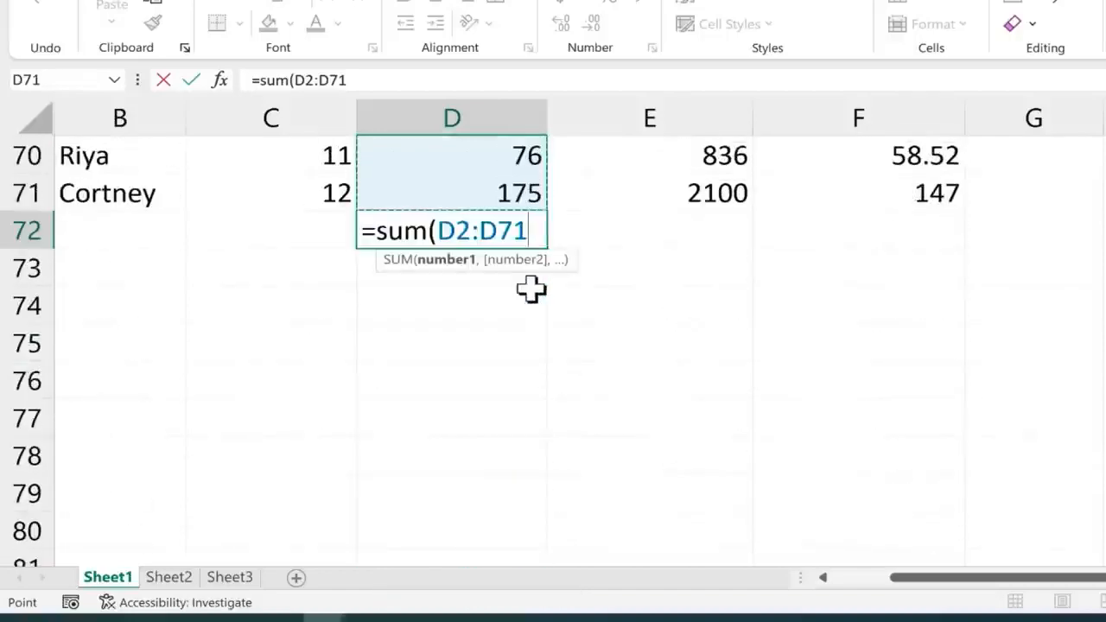
key("Return")
left_click(517, 232)
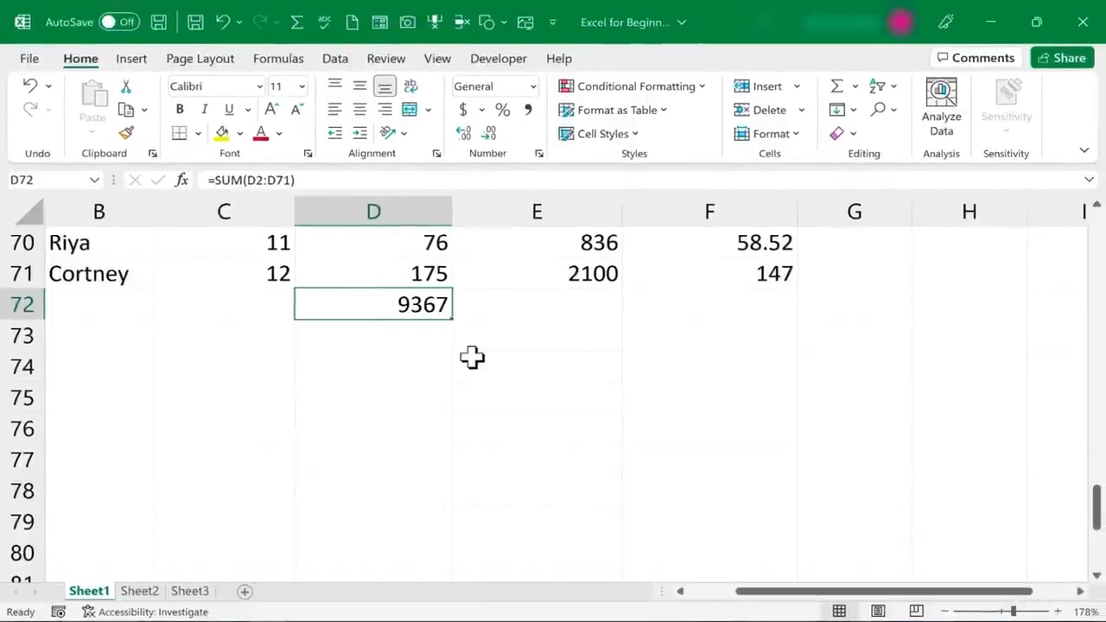
Re-insert the D72 total with AutoSum, confirming =SUM(D2:D71) showing 9367
key("alt+equal")
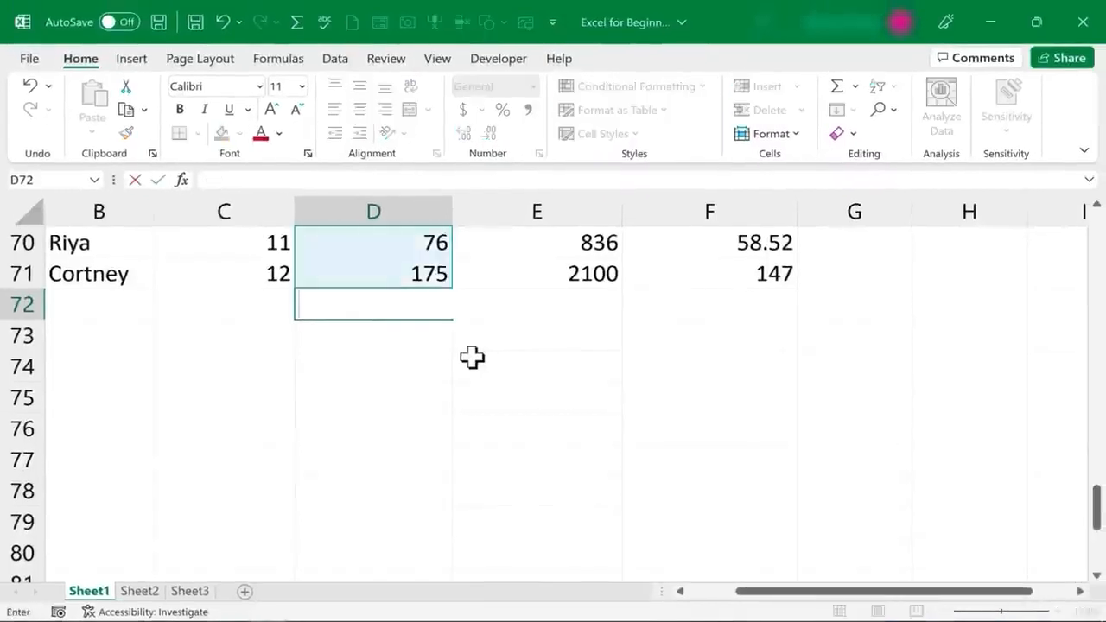
key("Escape")
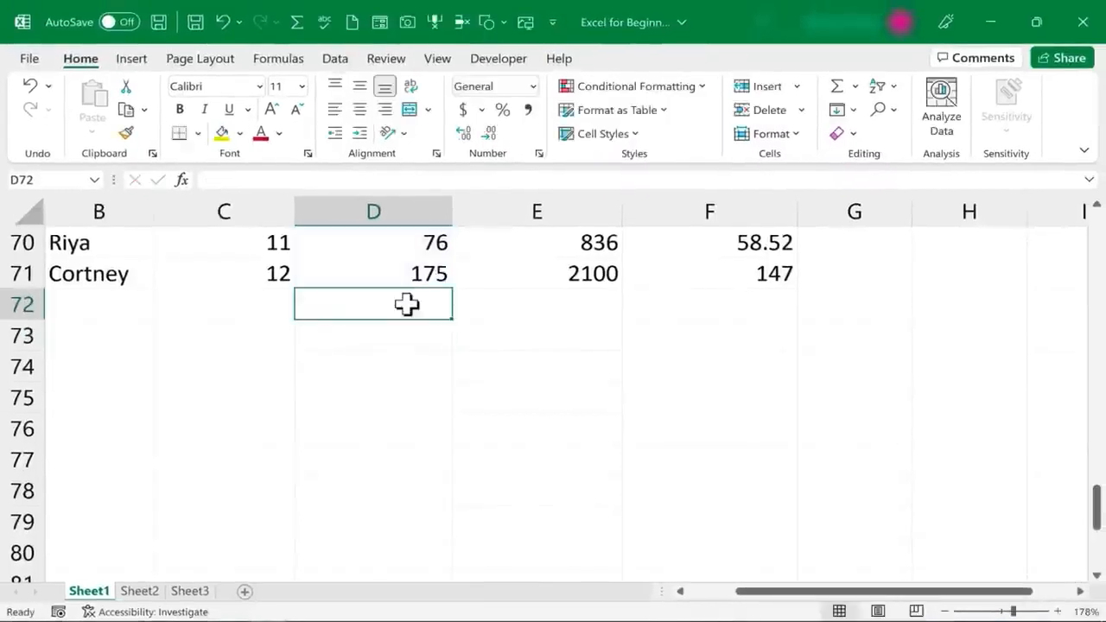
left_click(429, 355)
left_click(420, 309)
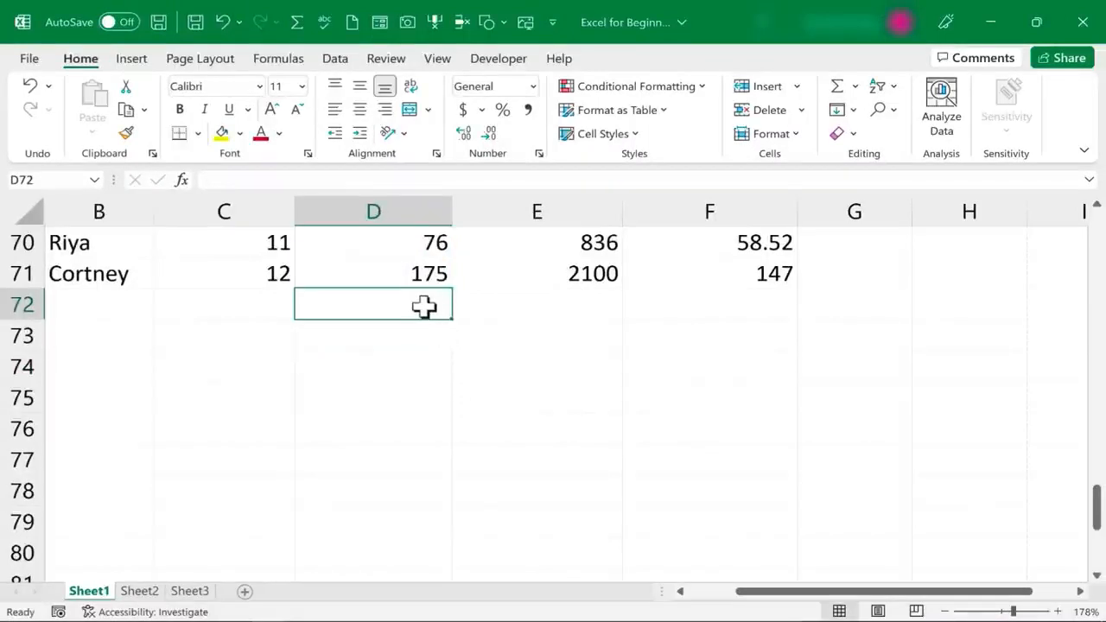
scroll(481, 329, "up", 20)
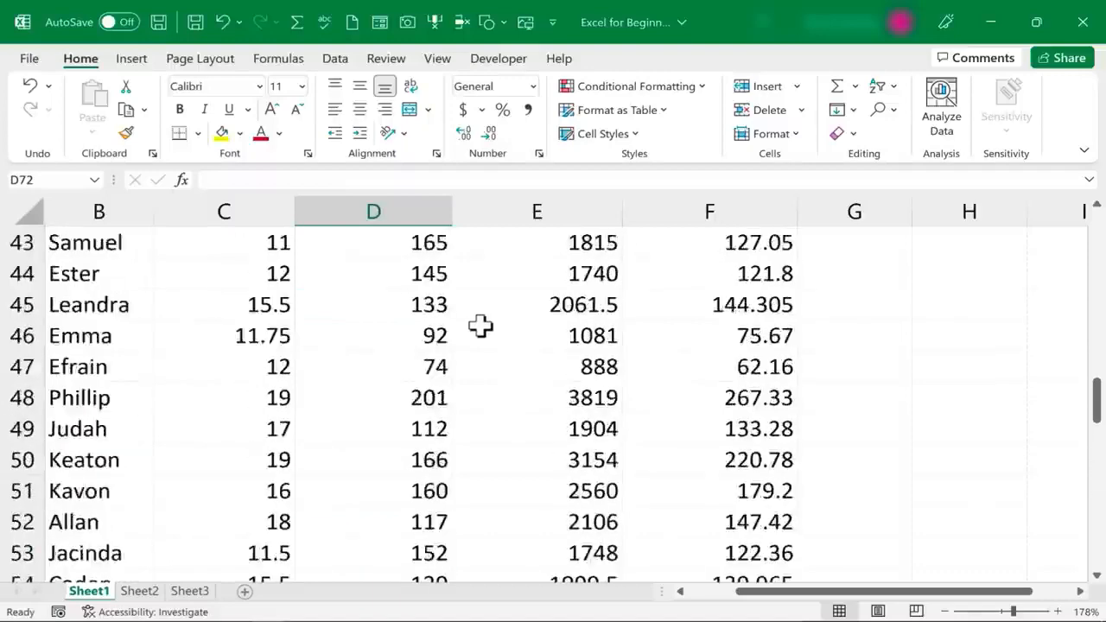
scroll(483, 331, "down", 20)
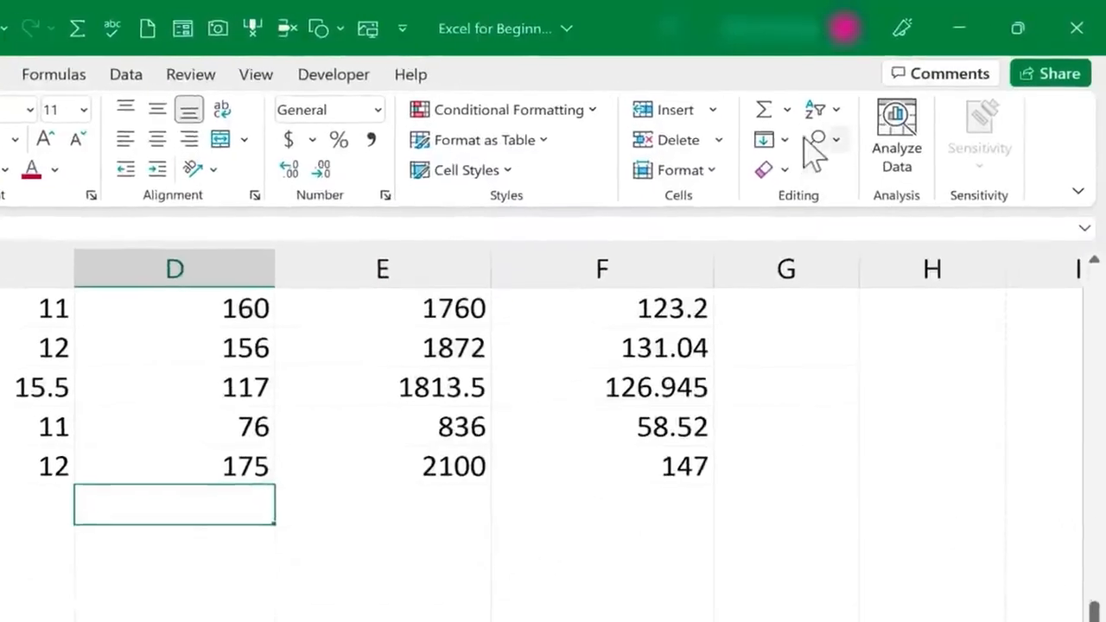
left_click(763, 112)
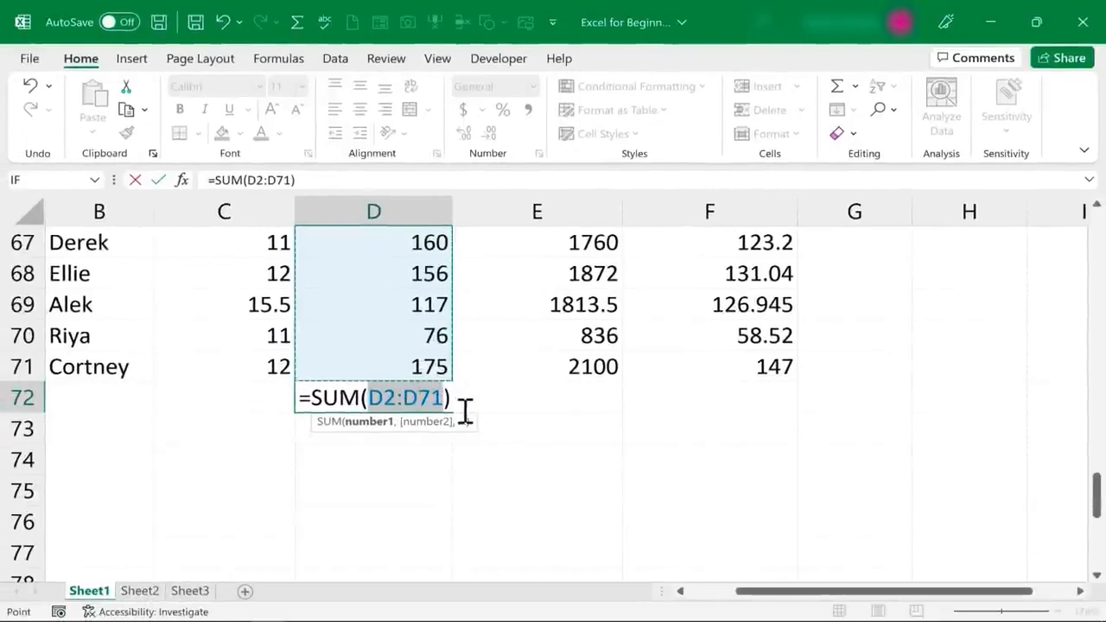
key("Return")
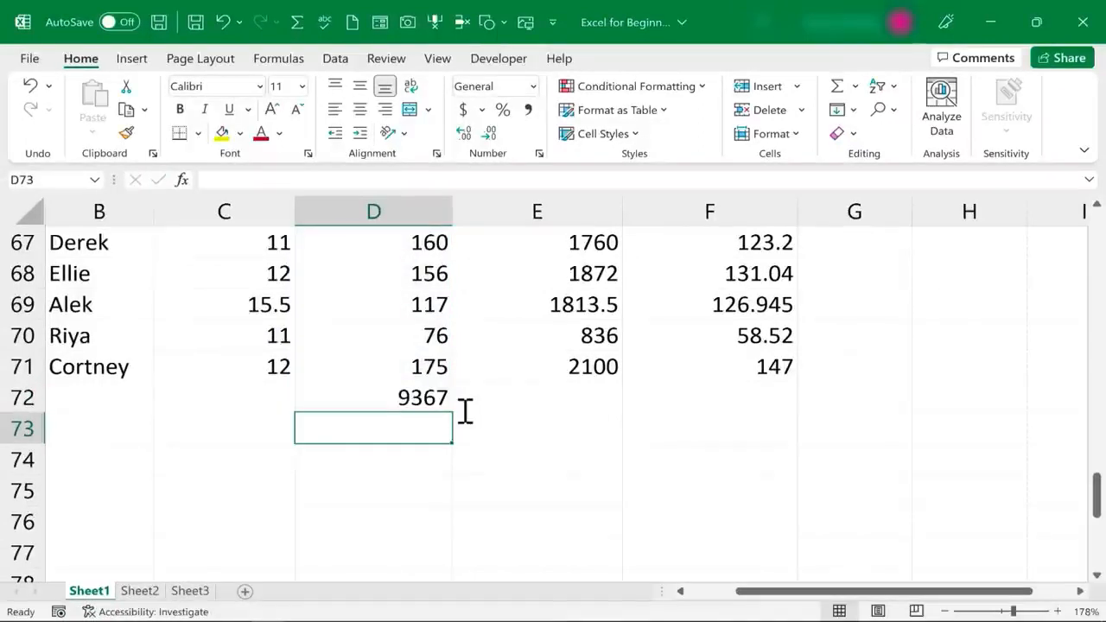
Label C72 'Totals:' and make it bold and right-aligned
left_click(234, 393)
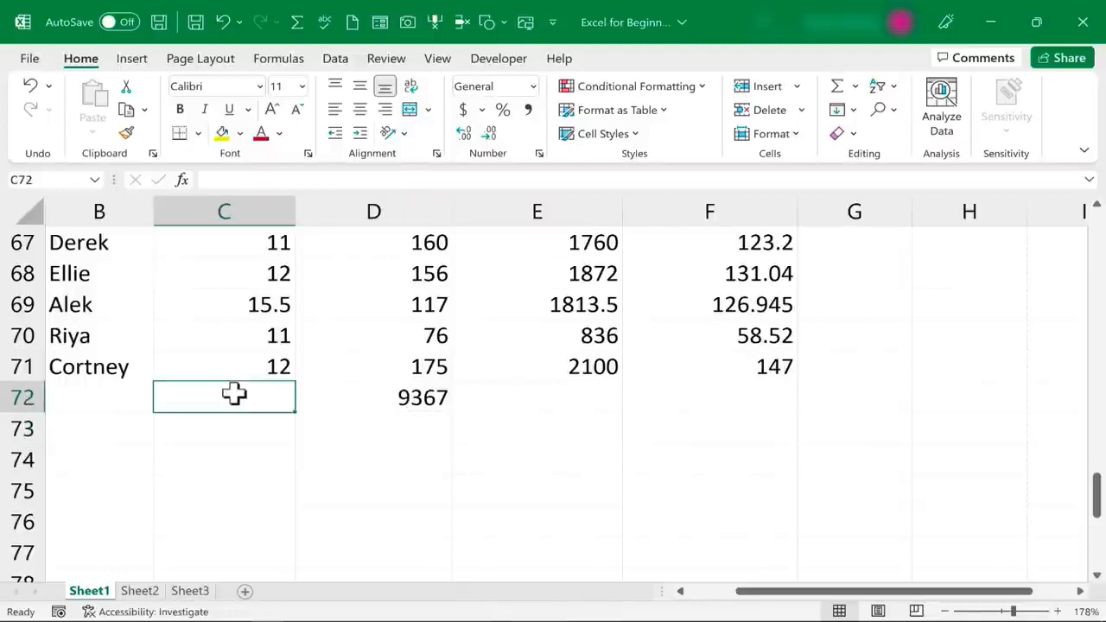
type("Totals:")
key("Return")
key("Return")
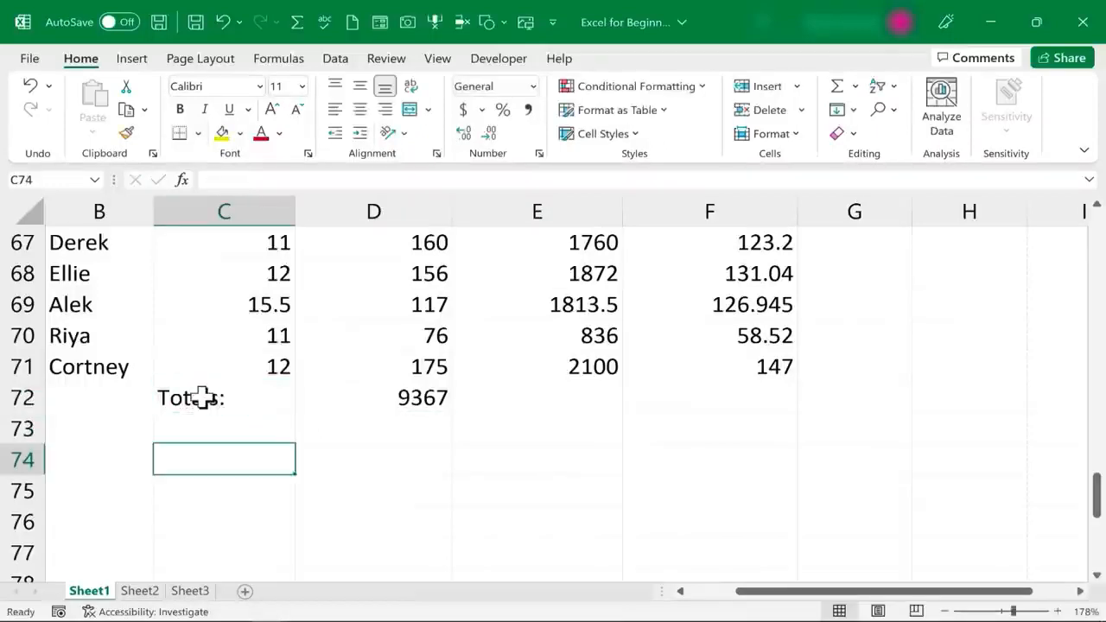
left_click(208, 395)
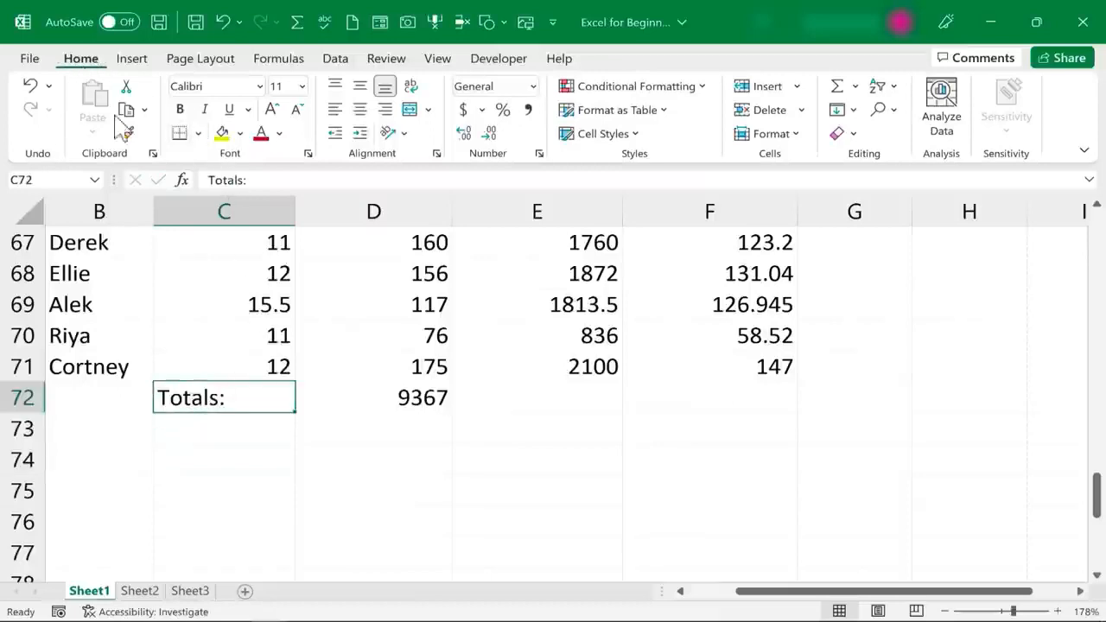
left_click(181, 110)
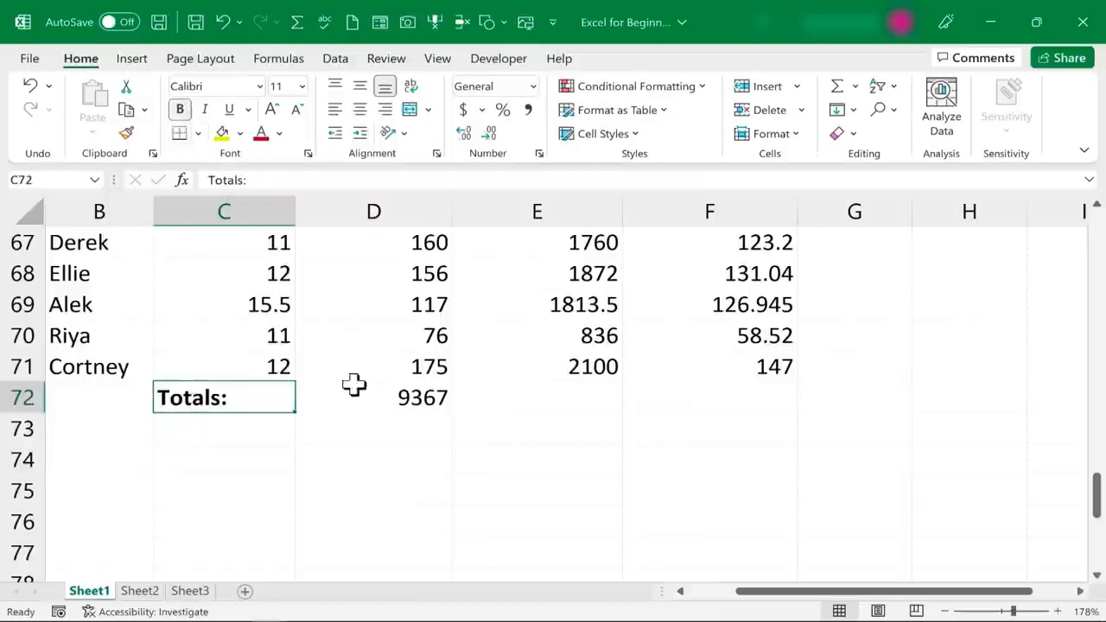
left_click(386, 110)
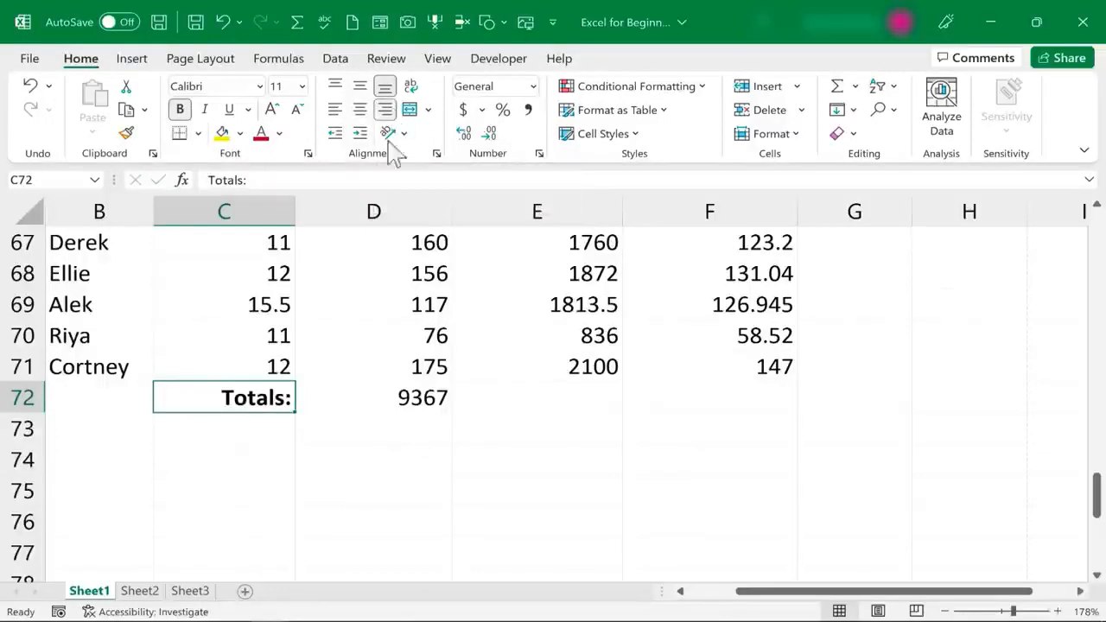
left_click(536, 460)
Fill D72's SUM across to E72 for a 142794.5 Taxable Income total, checking both formulas
scroll(546, 308, "down", 1)
left_click(550, 308)
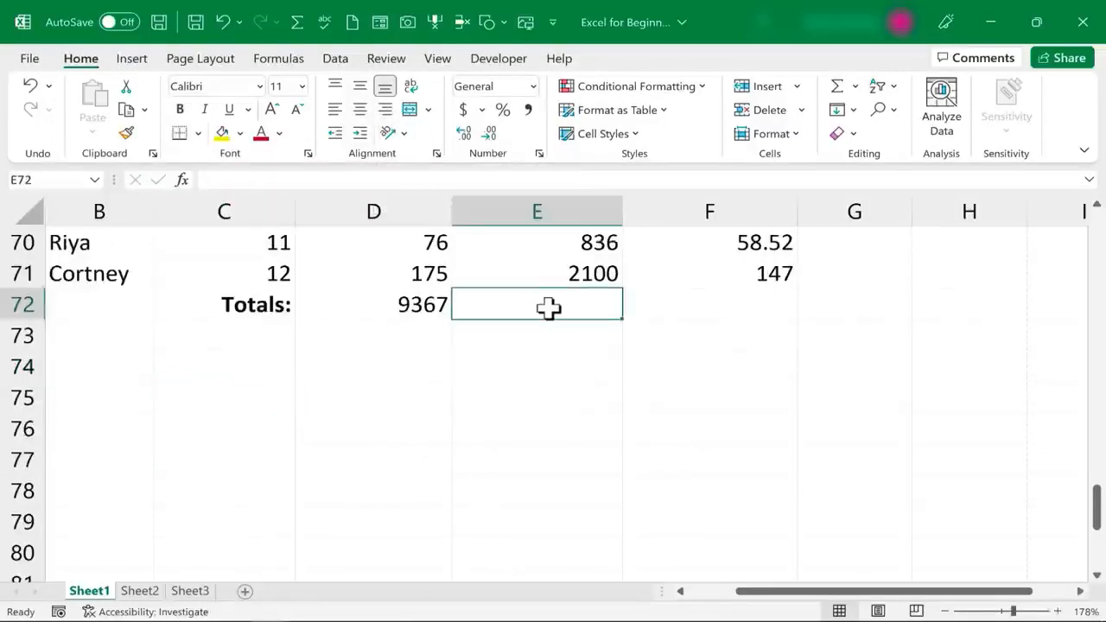
scroll(576, 462, "up", 2)
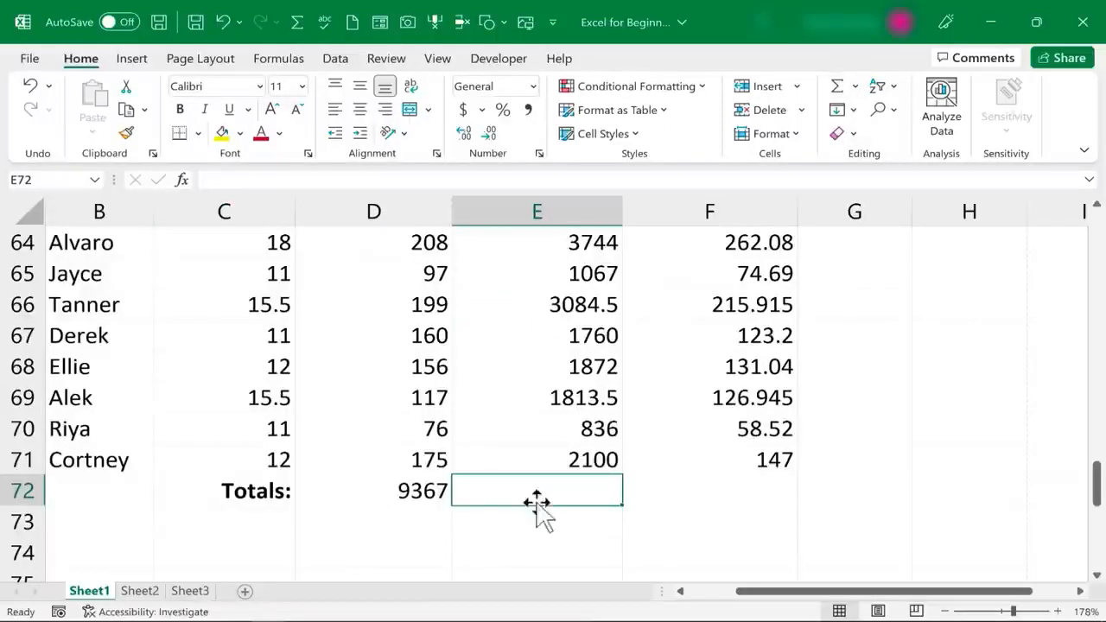
left_click(425, 494)
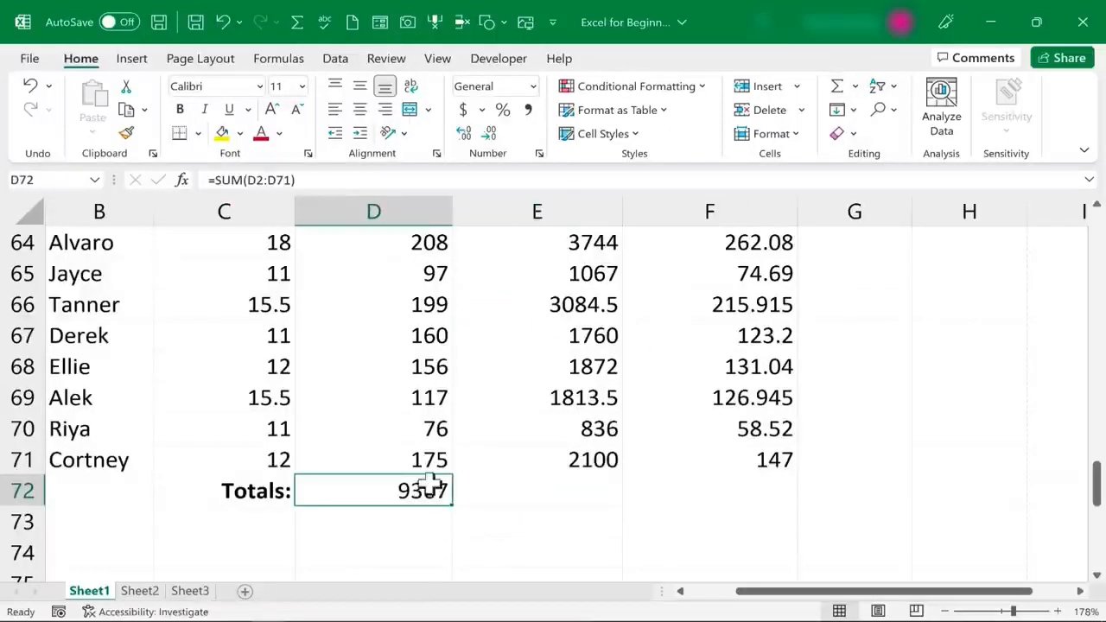
left_click_drag(453, 505, 608, 512)
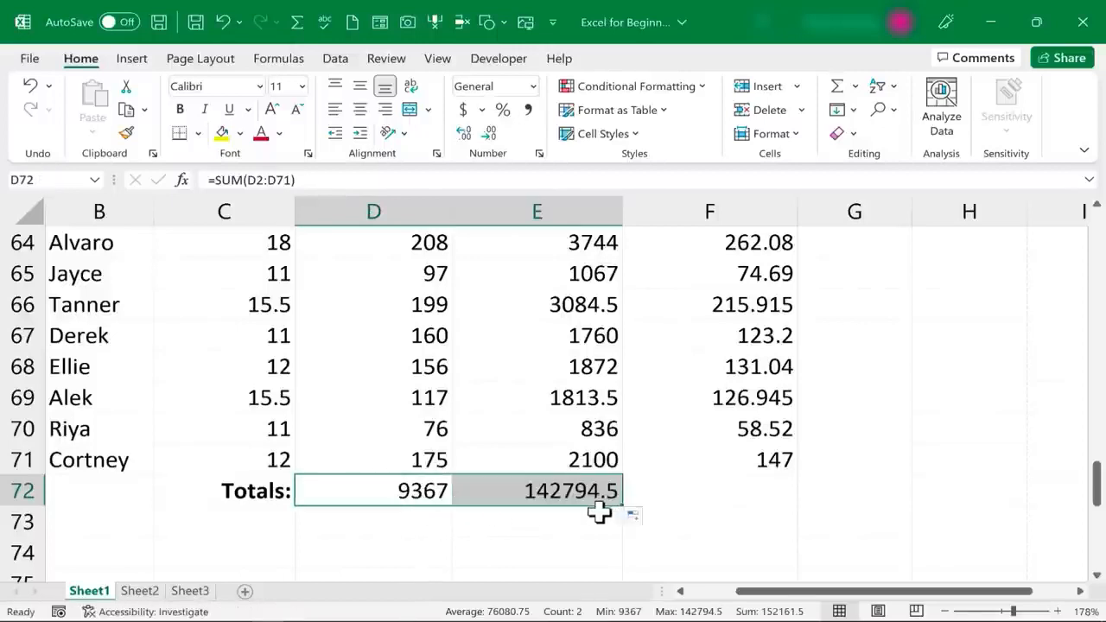
double_click(577, 488)
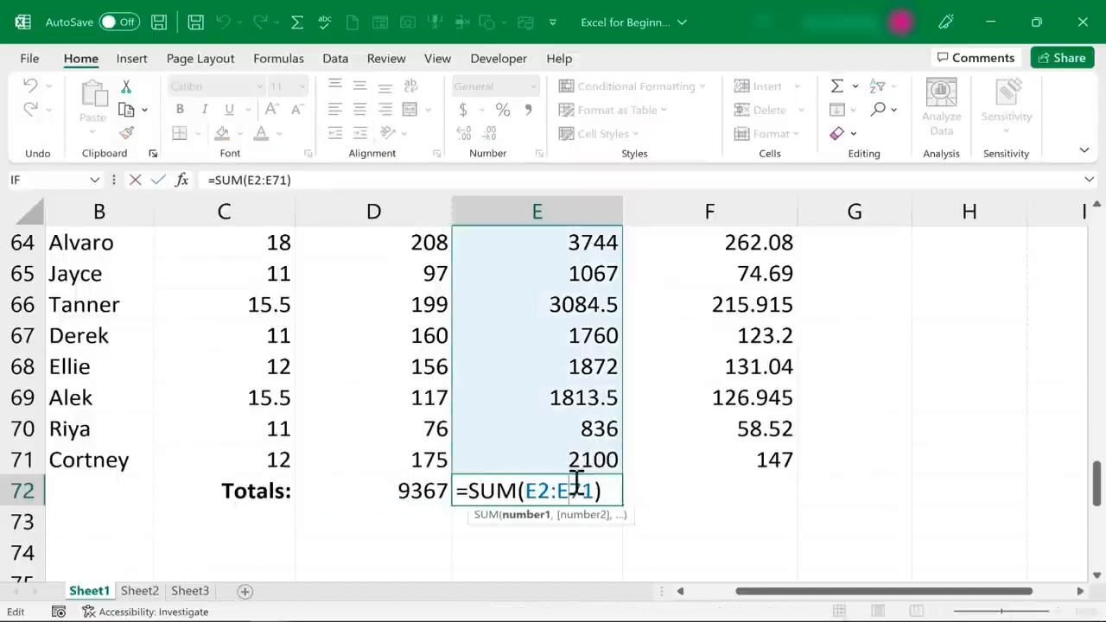
double_click(402, 494)
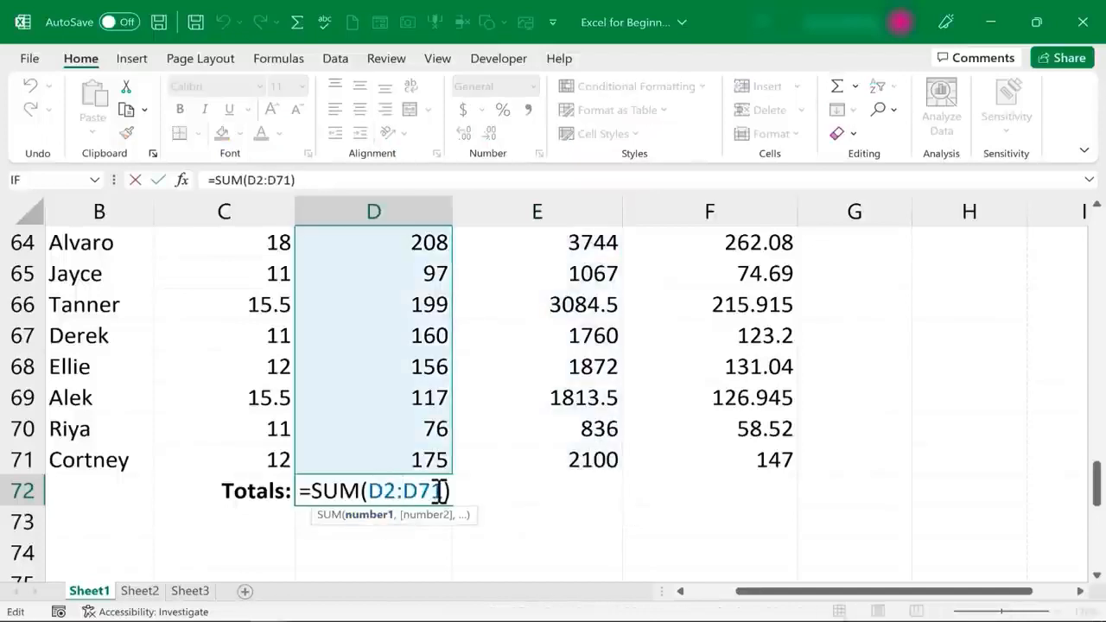
key("Escape")
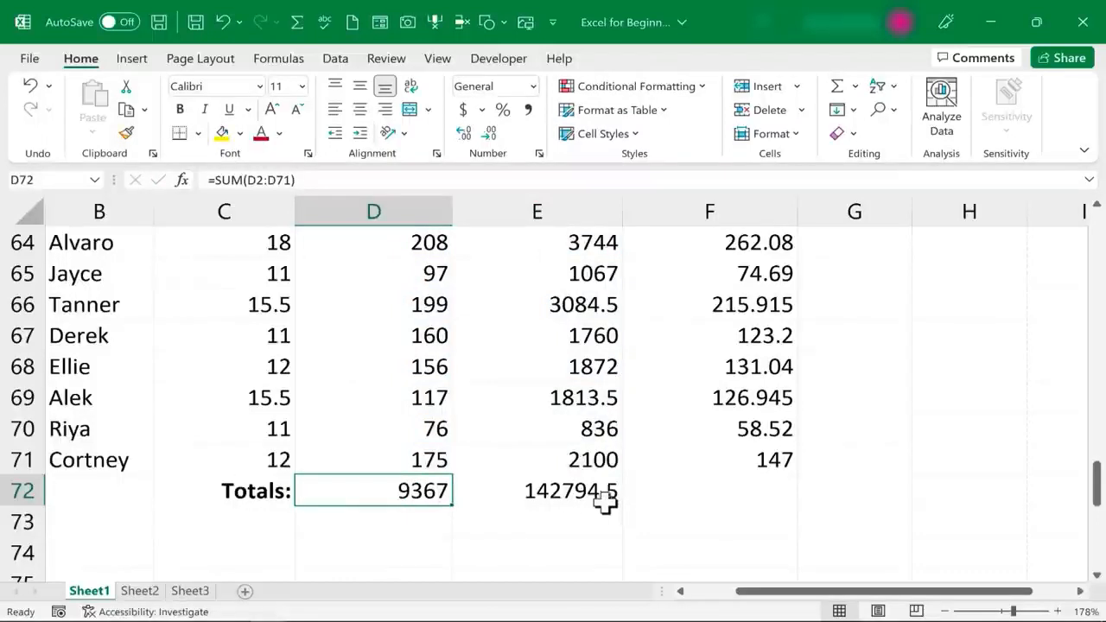
double_click(573, 501)
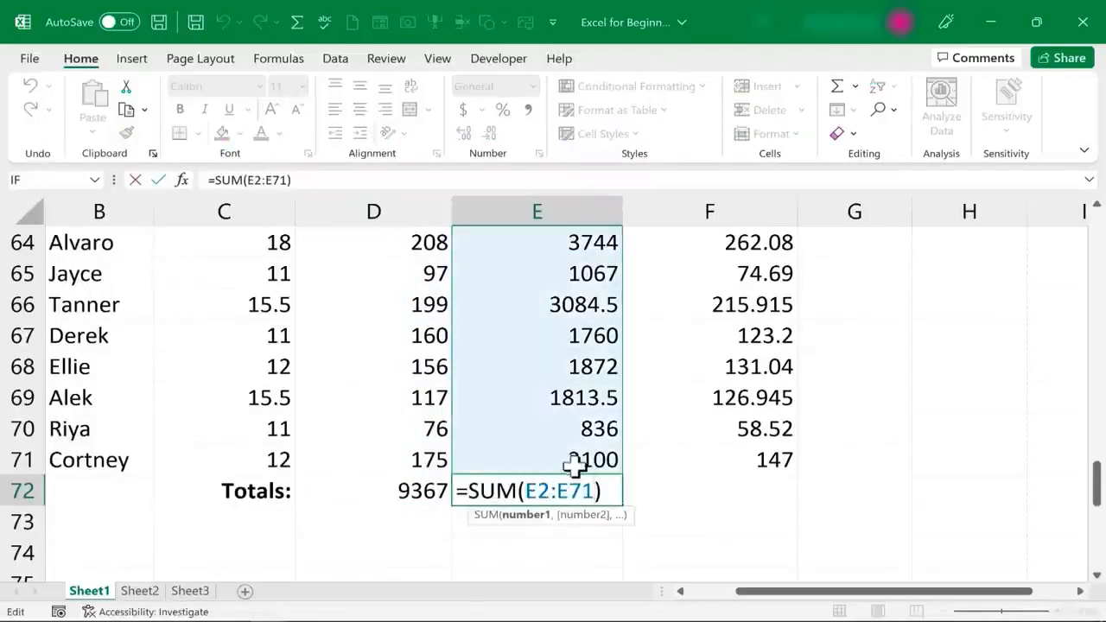
key("Escape")
Copy the Totals: label into C73 and retype it as Average:
left_click(275, 499)
key("ctrl+c")
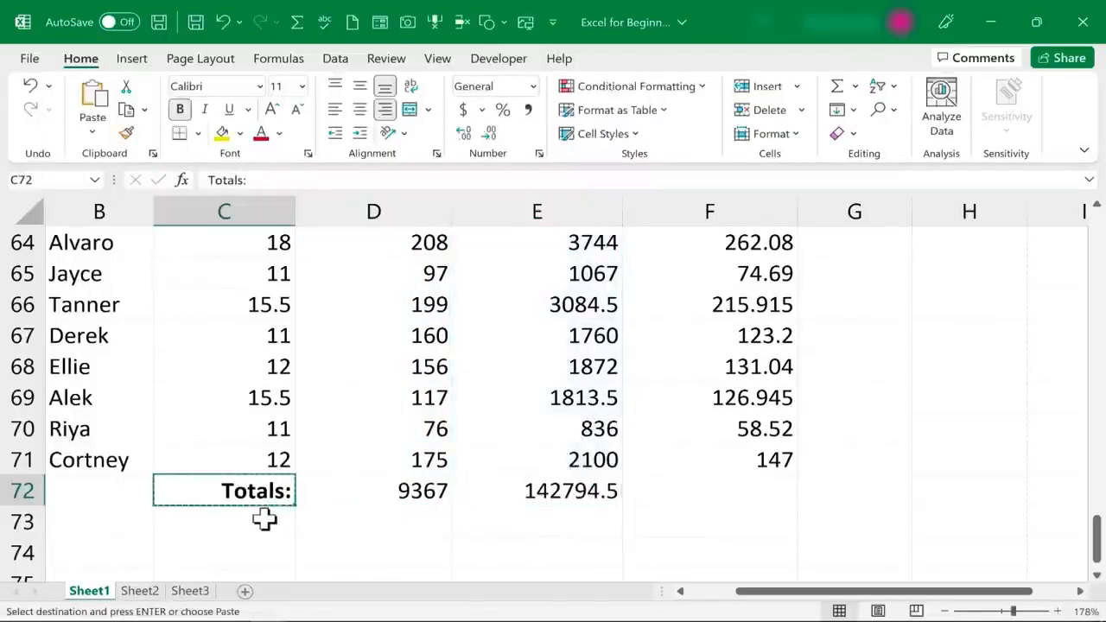
left_click(264, 519)
key("ctrl+v")
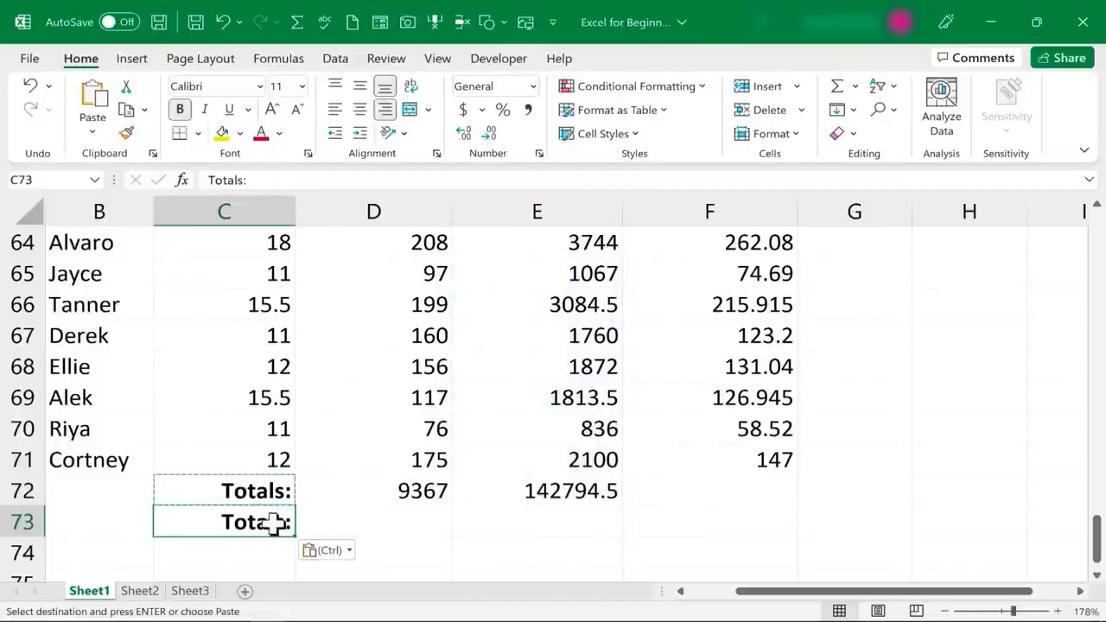
double_click(279, 522)
double_click(277, 524)
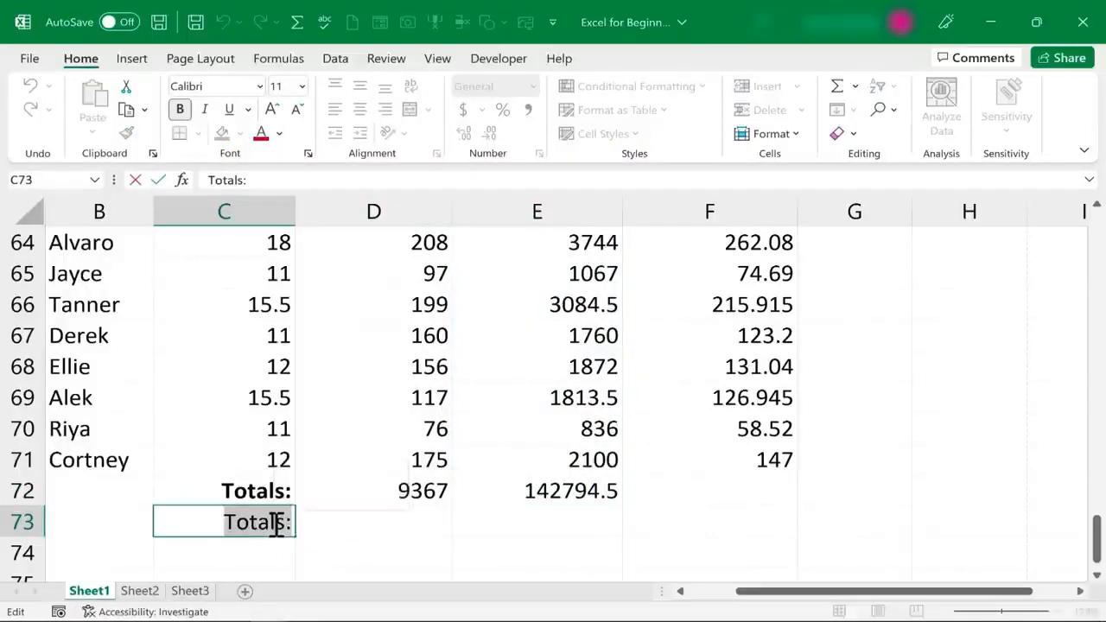
key("BackSpace")
type("Average:")
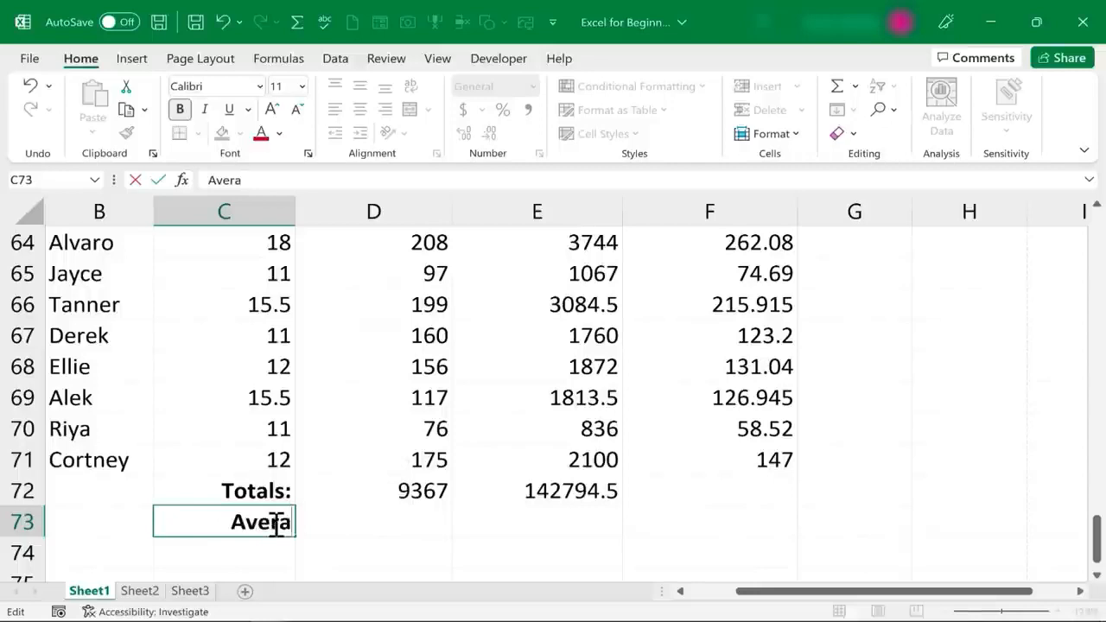
key("Tab")
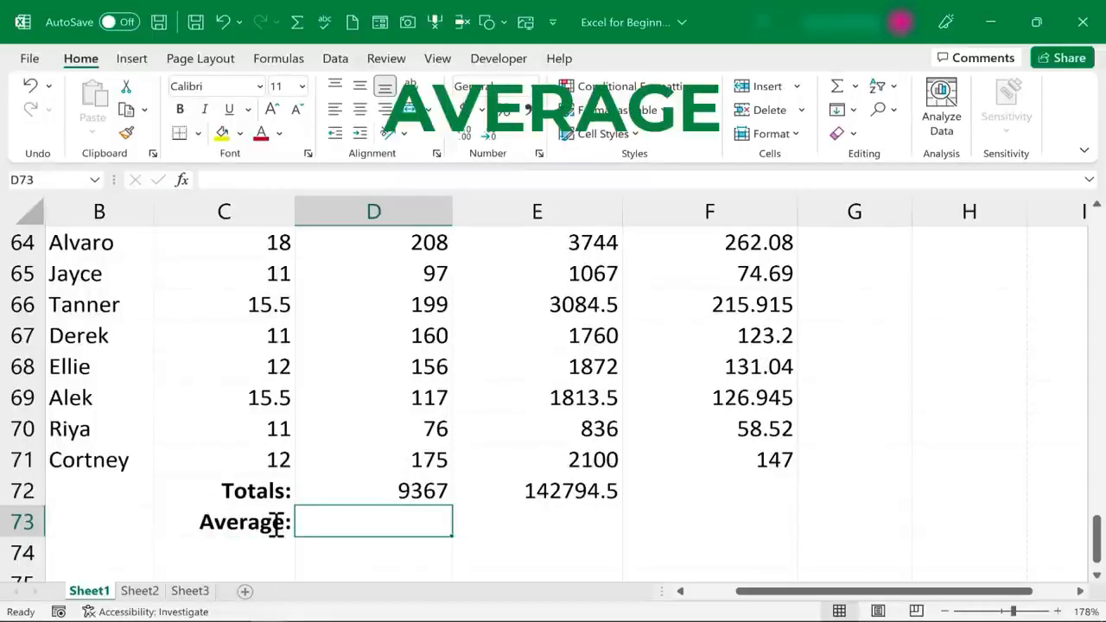
Enter =AVERAGE(D2:D71) in D73, giving 133.8142857
type("=")
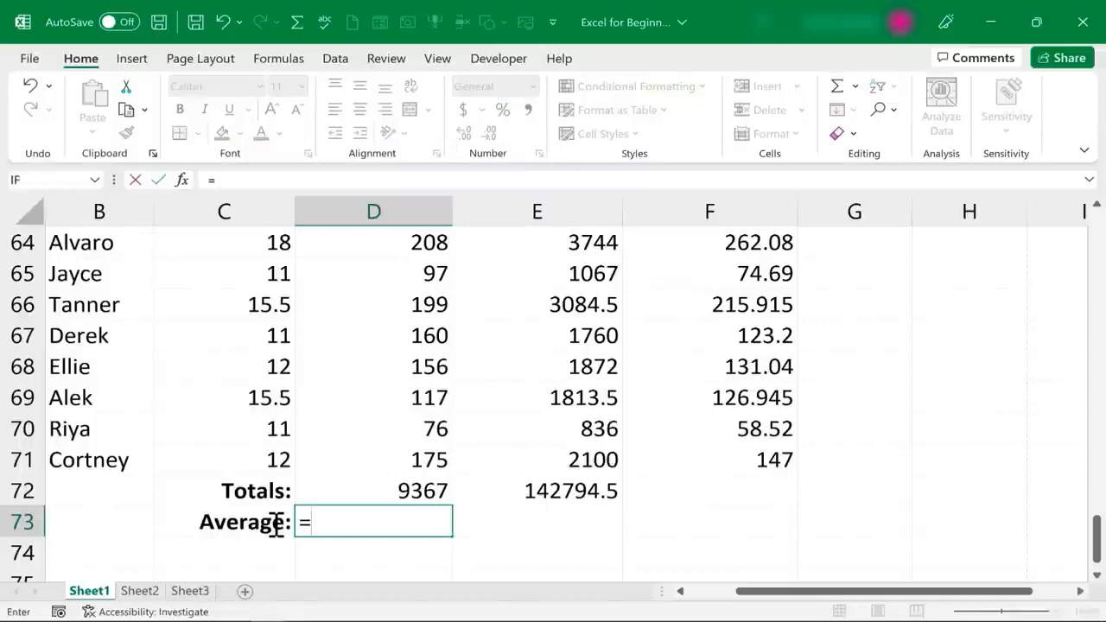
type("avera")
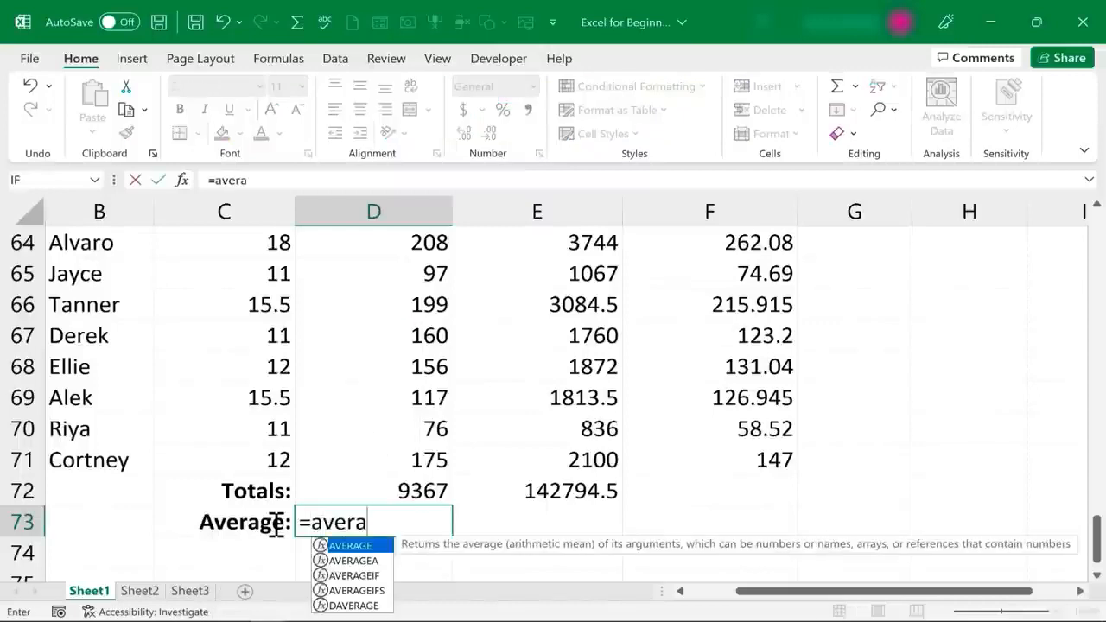
type("ge")
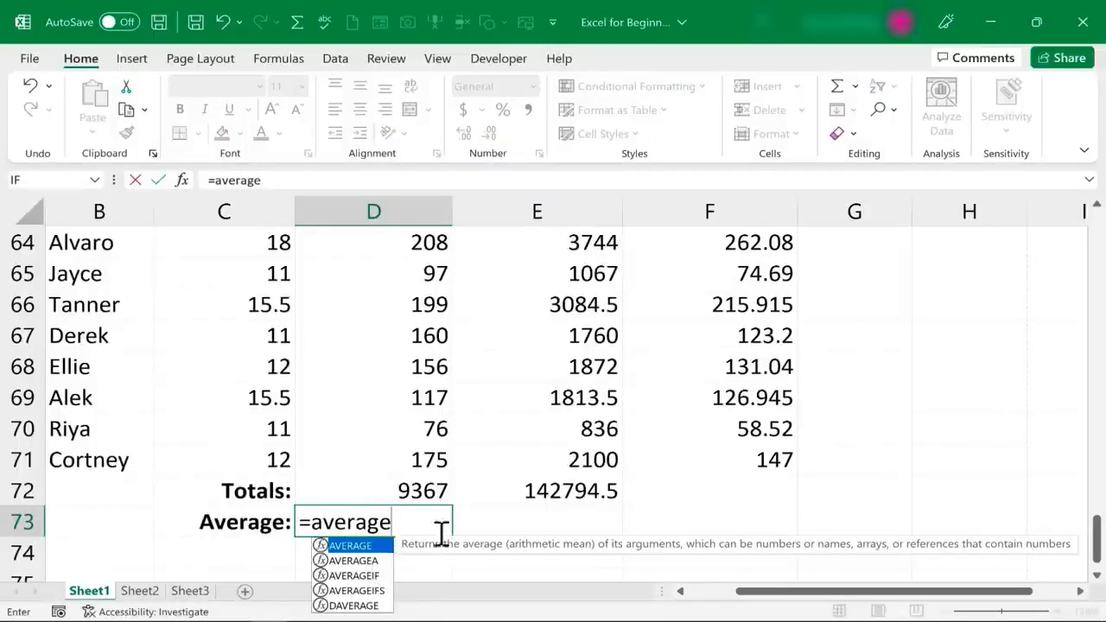
left_click(363, 576)
left_click(363, 591)
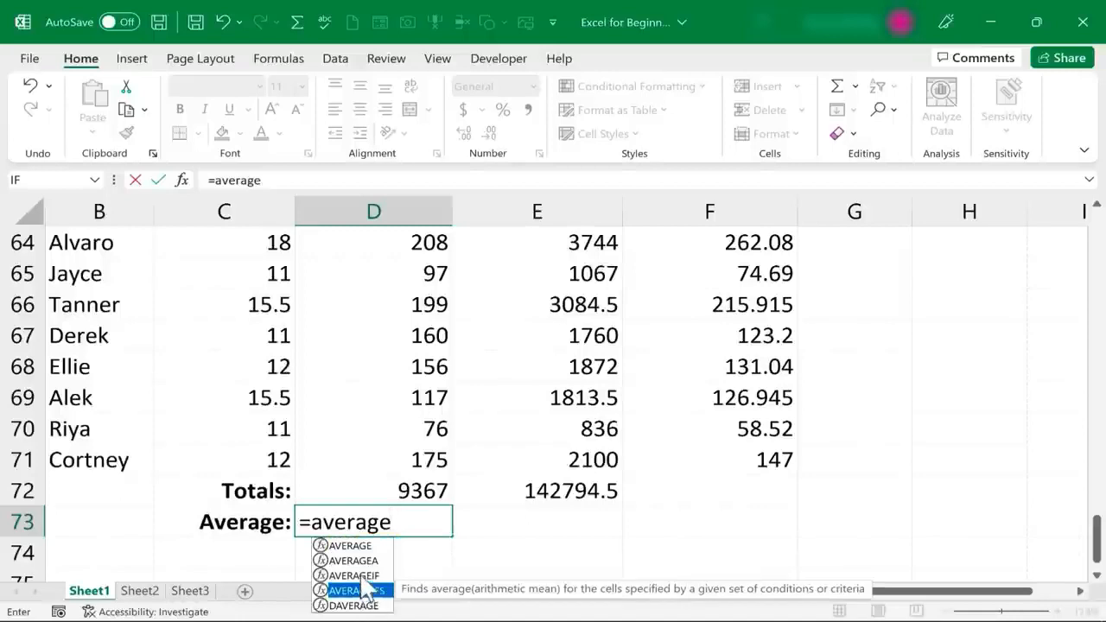
left_click(394, 524)
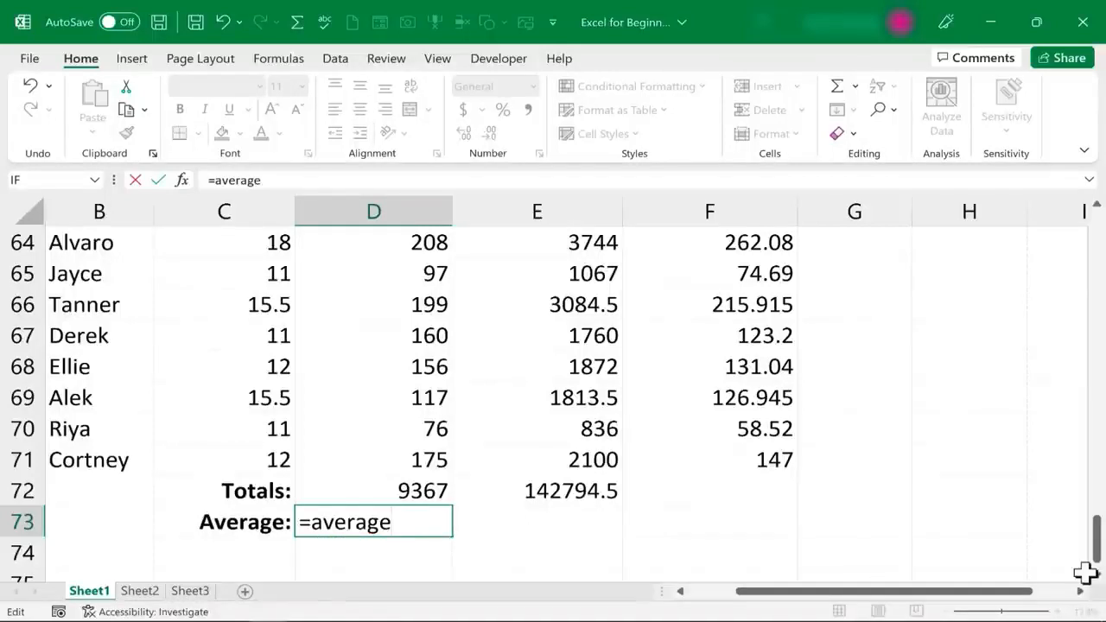
type("(")
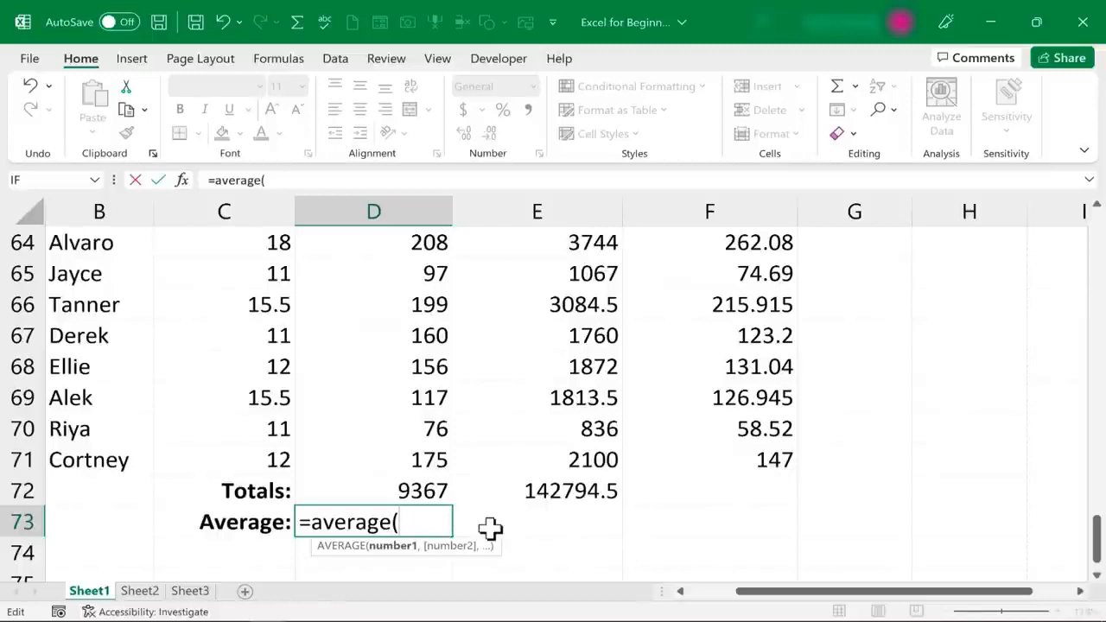
type("d2")
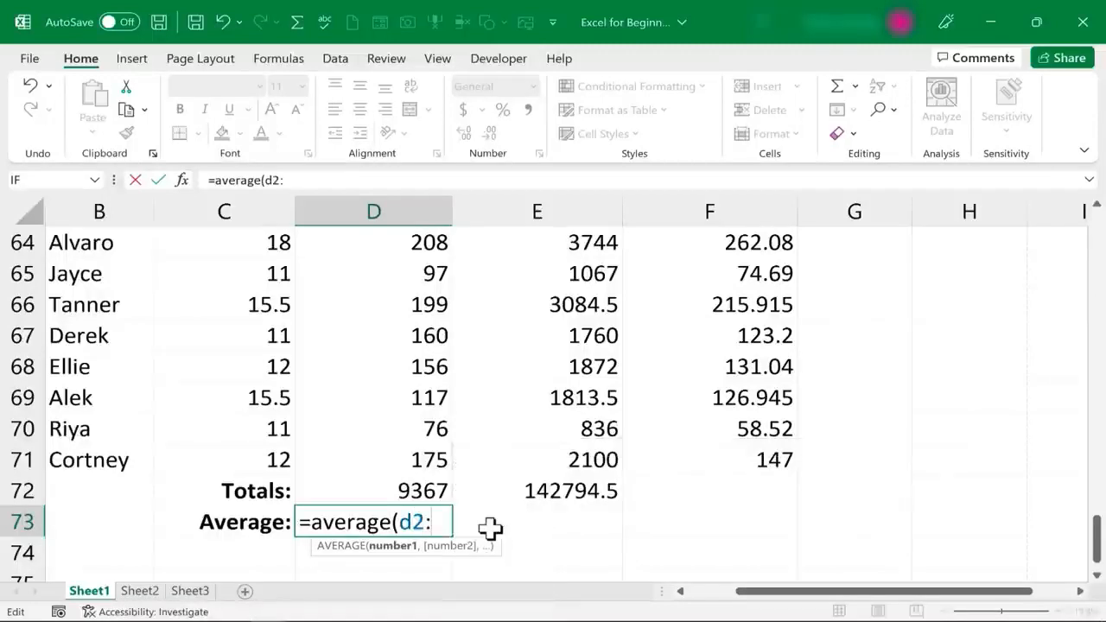
type(":d71")
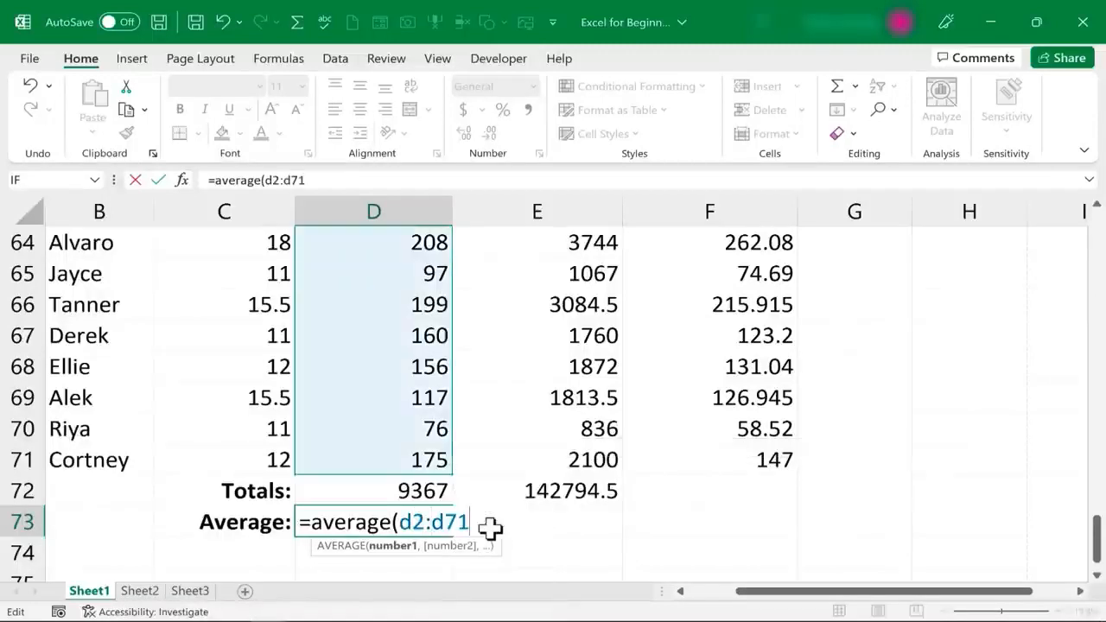
key("Return")
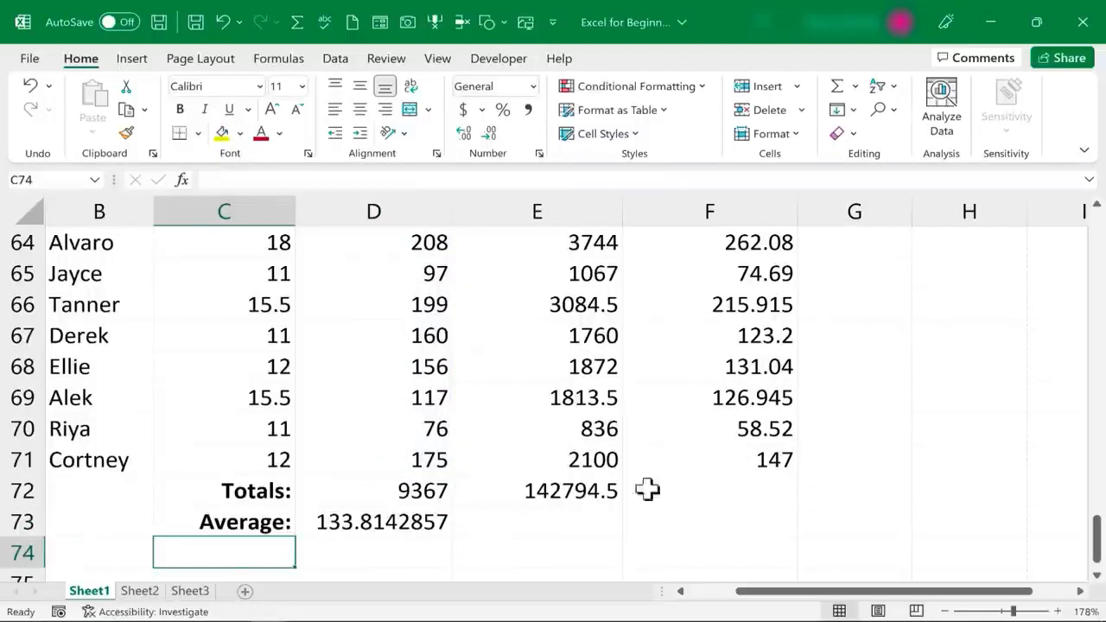
Fill the average across to E73 (2039.921429) and review the tax formula in F2
scroll(528, 526, "down", 1)
left_click(441, 523)
left_click_drag(452, 446, 610, 455)
scroll(893, 508, "down", 1)
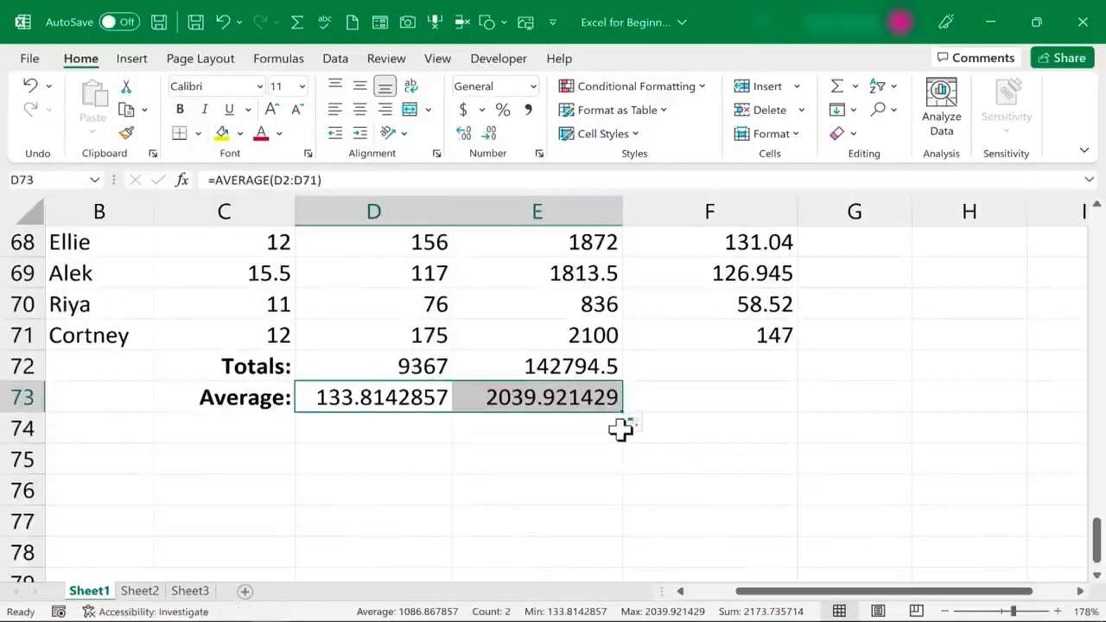
left_click_drag(1095, 540, 1096, 246)
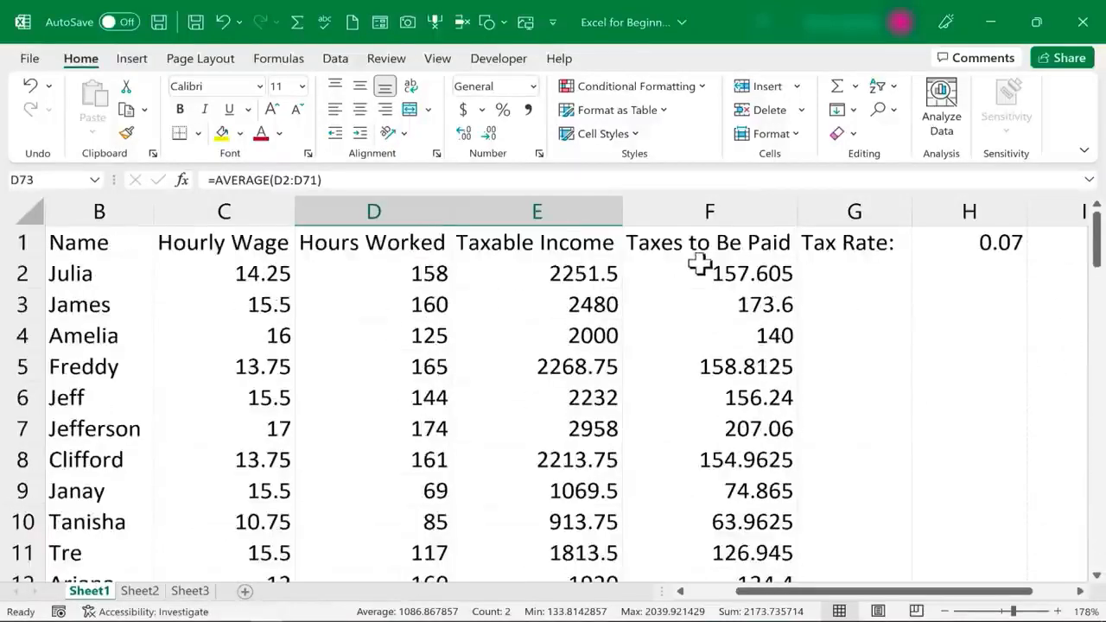
left_click(722, 262)
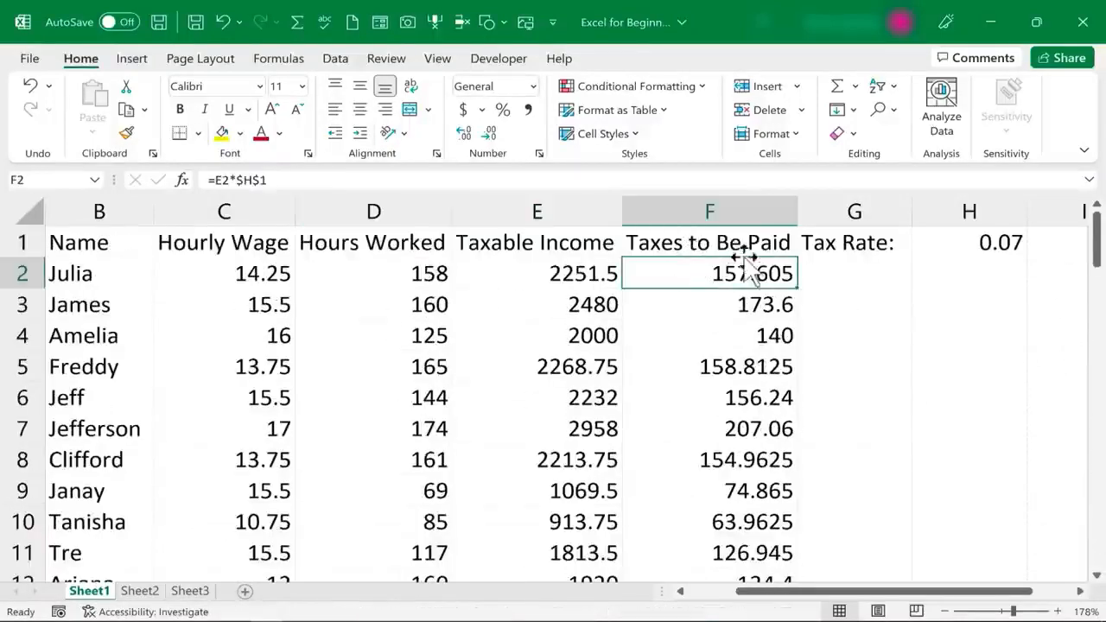
left_click_drag(1096, 250, 1051, 568)
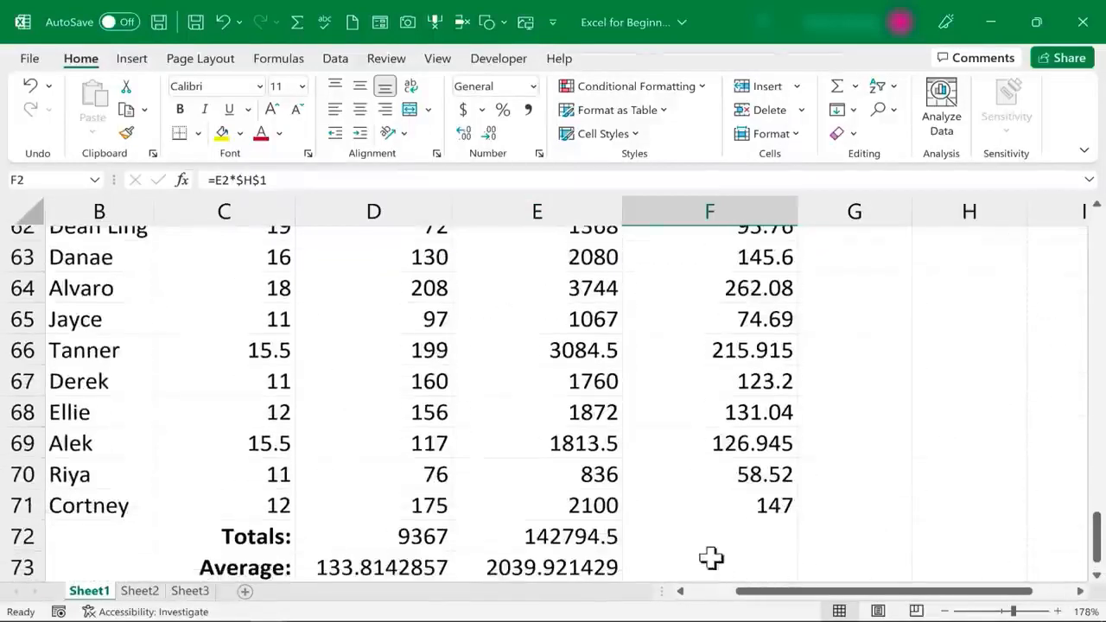
left_click(686, 536)
scroll(686, 532, "down", 2)
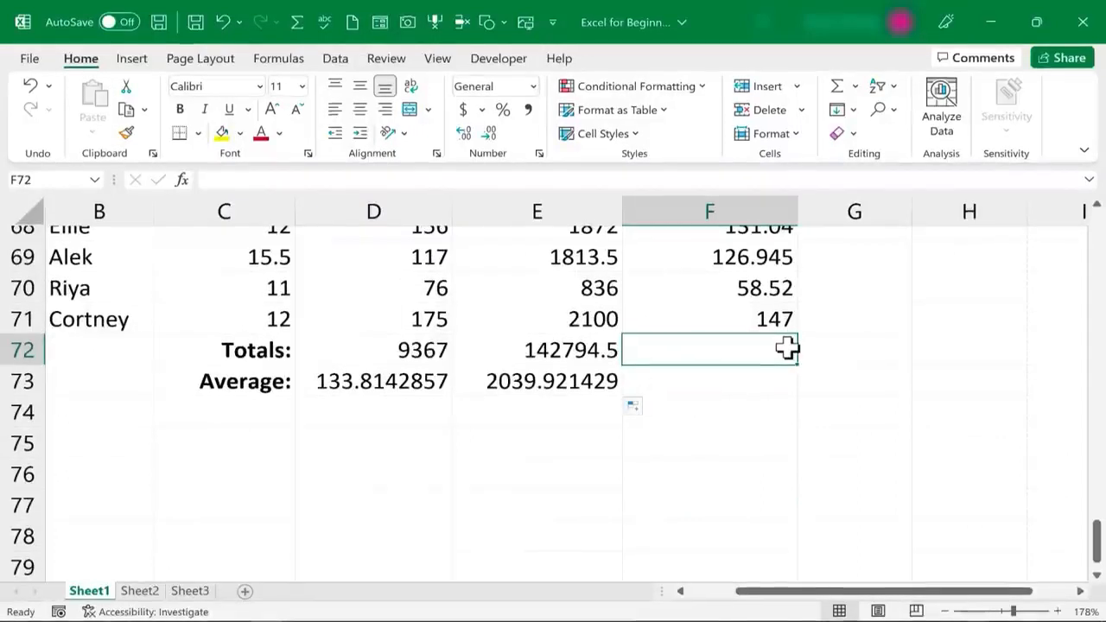
Enter =SUM(TaxesOwed) in F72 (9995.615) and =AVERAGE(TaxesOwed) in F73 (142.7945)
type("=sum")
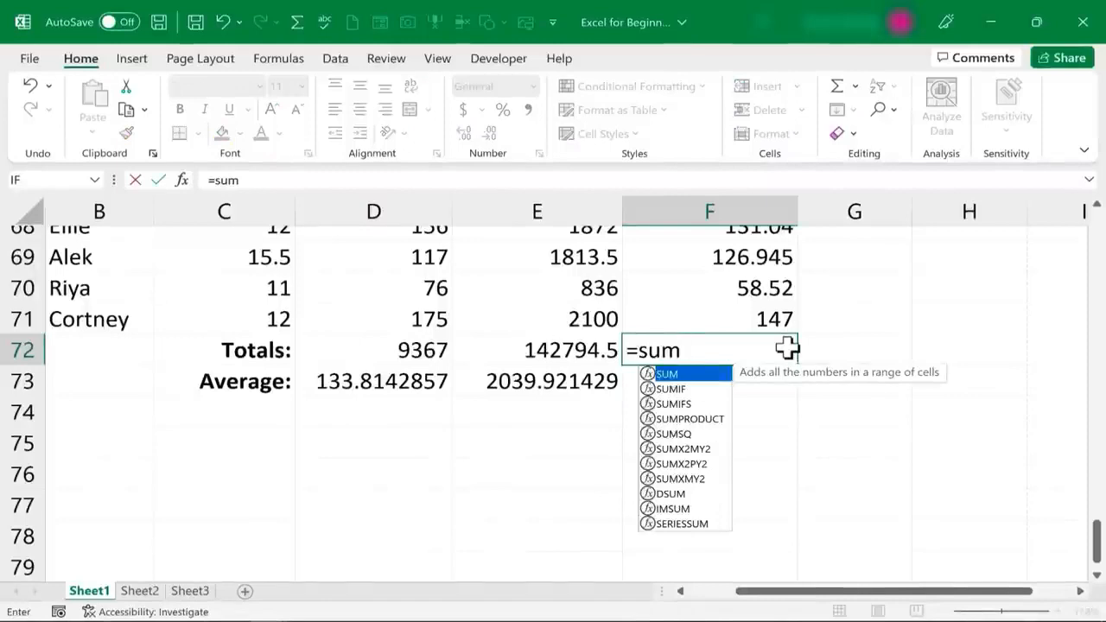
type("(")
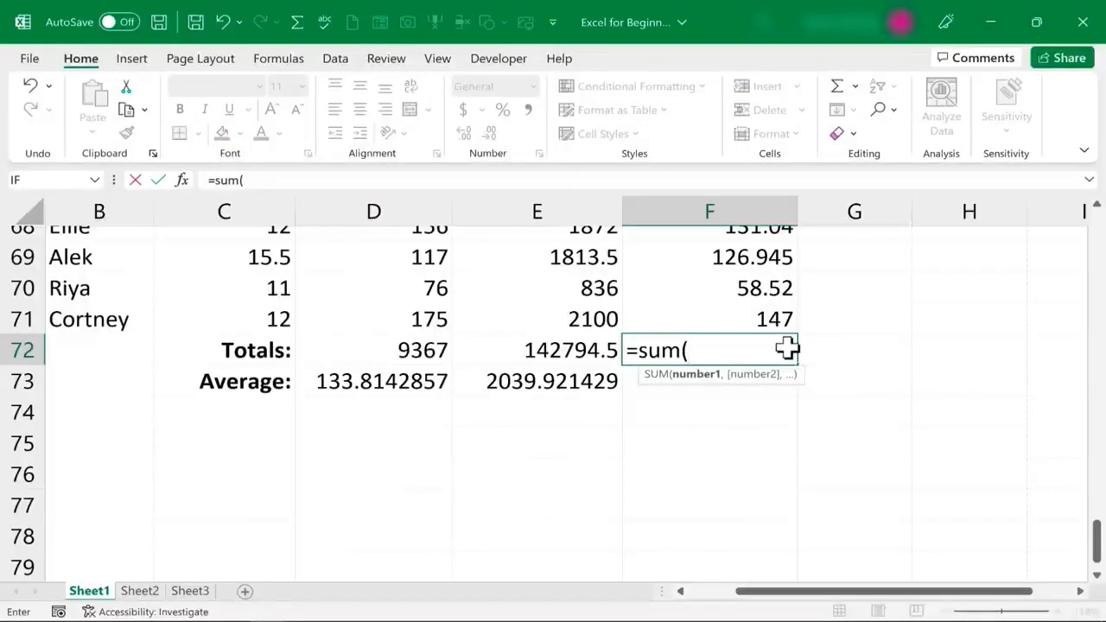
type("taxesowed)")
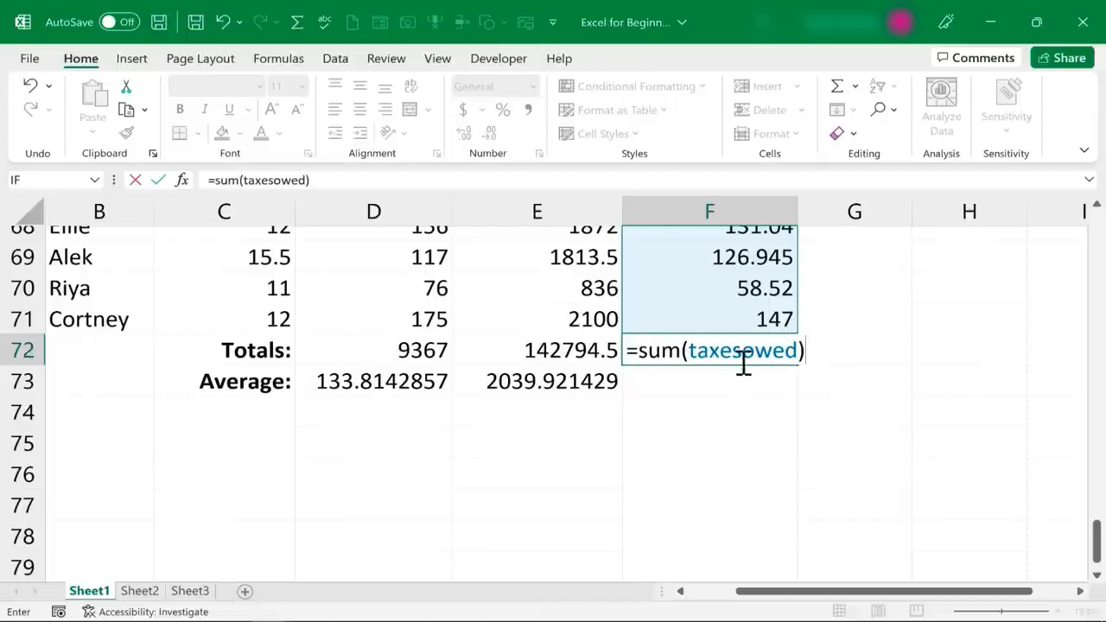
mouse_move(1095, 532)
left_mouse_down()
mouse_move(1050, 217)
mouse_move(1087, 531)
left_mouse_up()
key("Return")
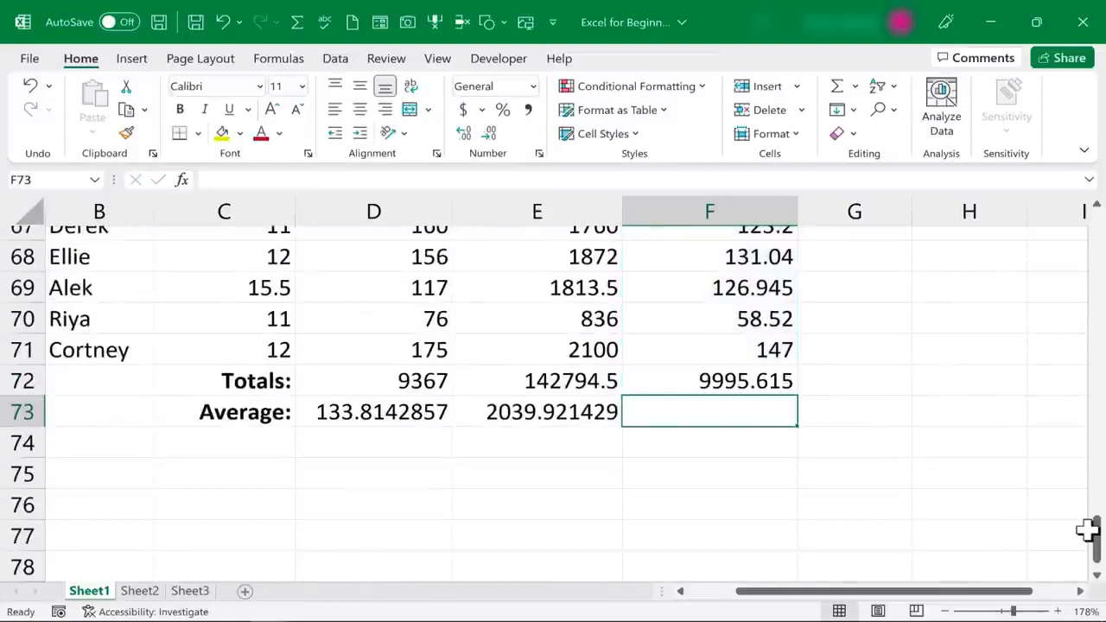
type("=a")
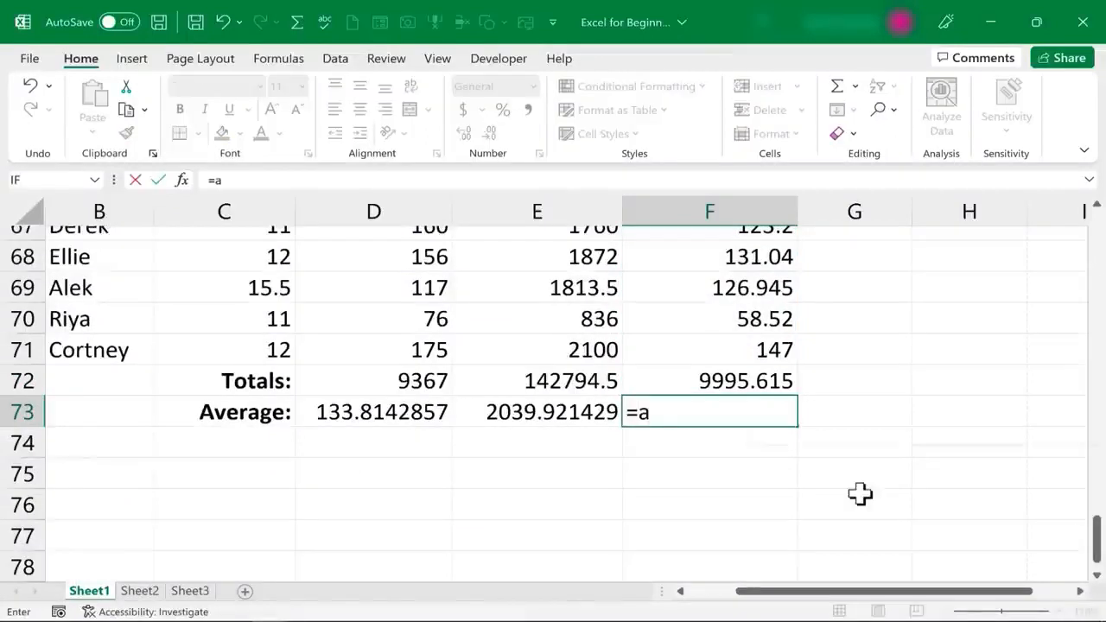
type("v")
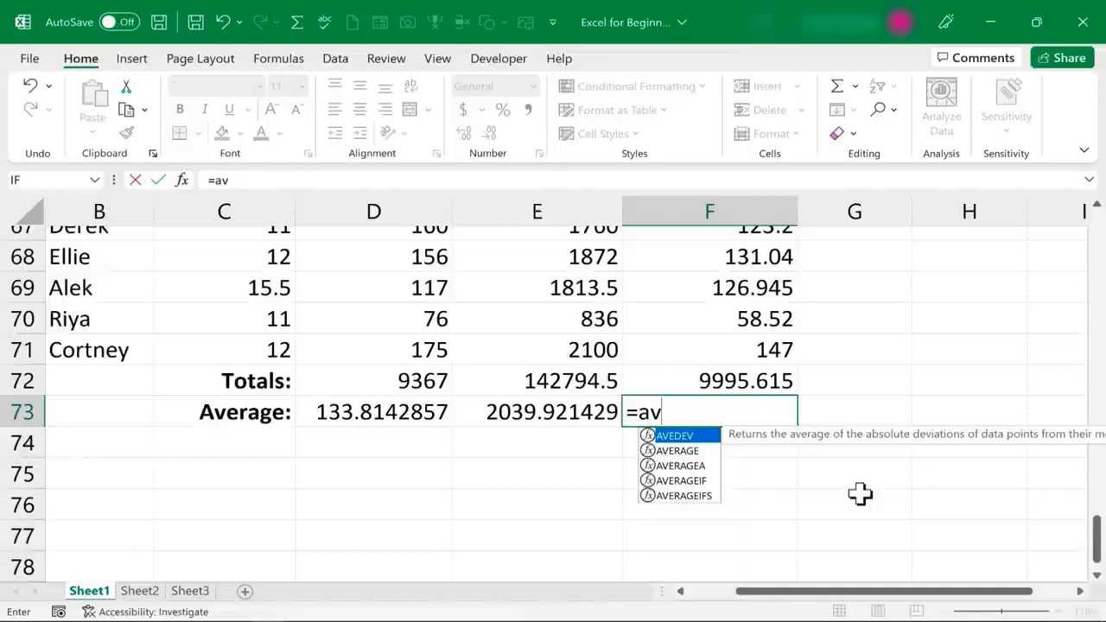
type("erage(")
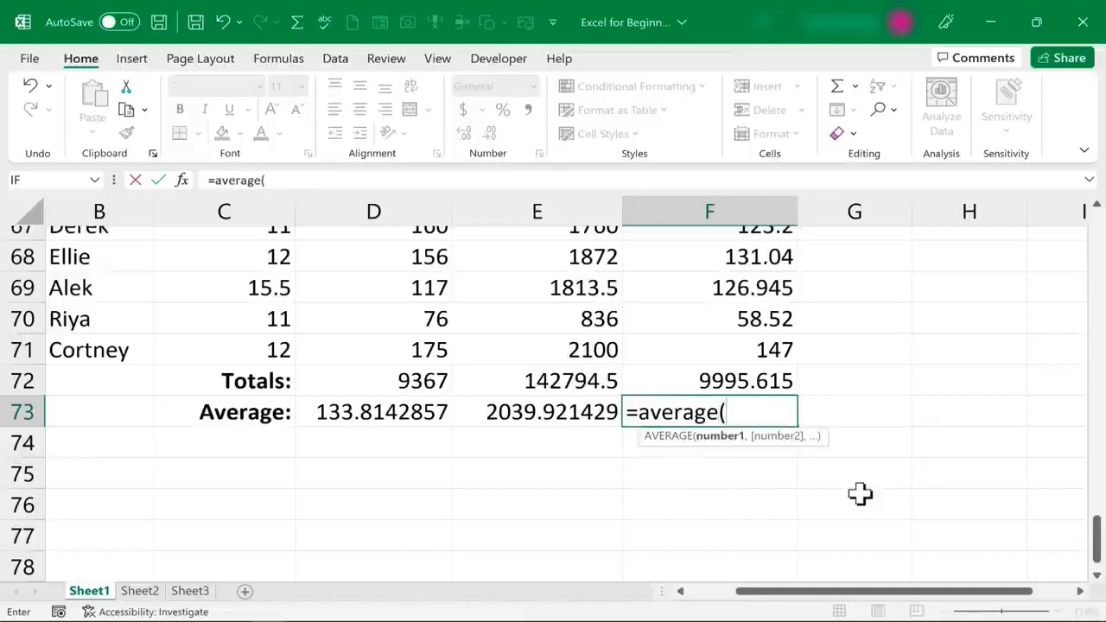
type("taxesowed")
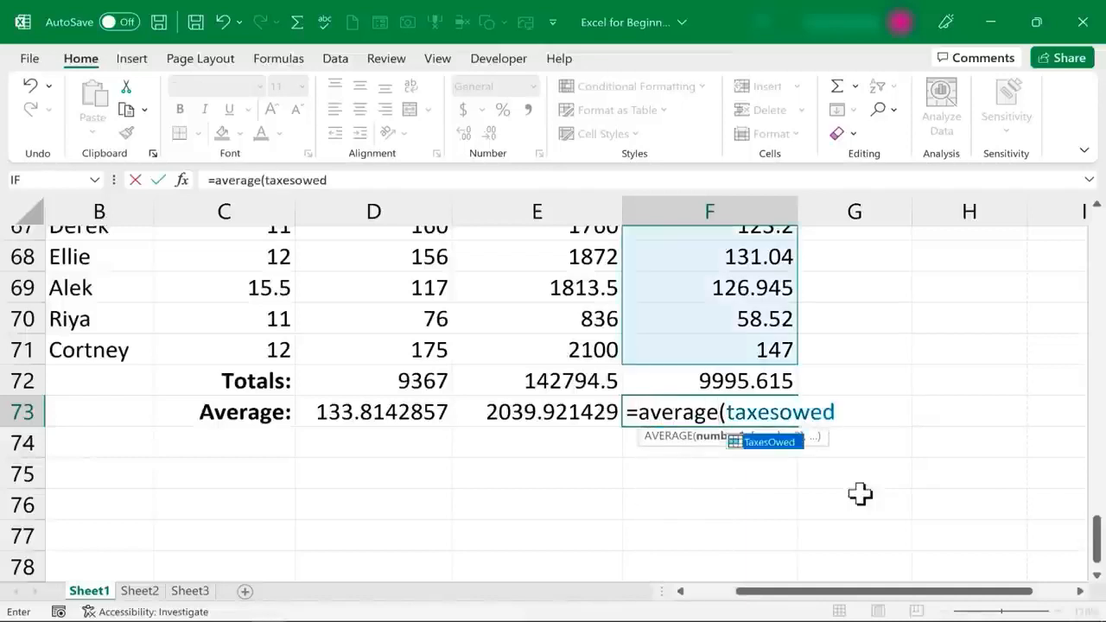
key("Return")
left_click(860, 494)
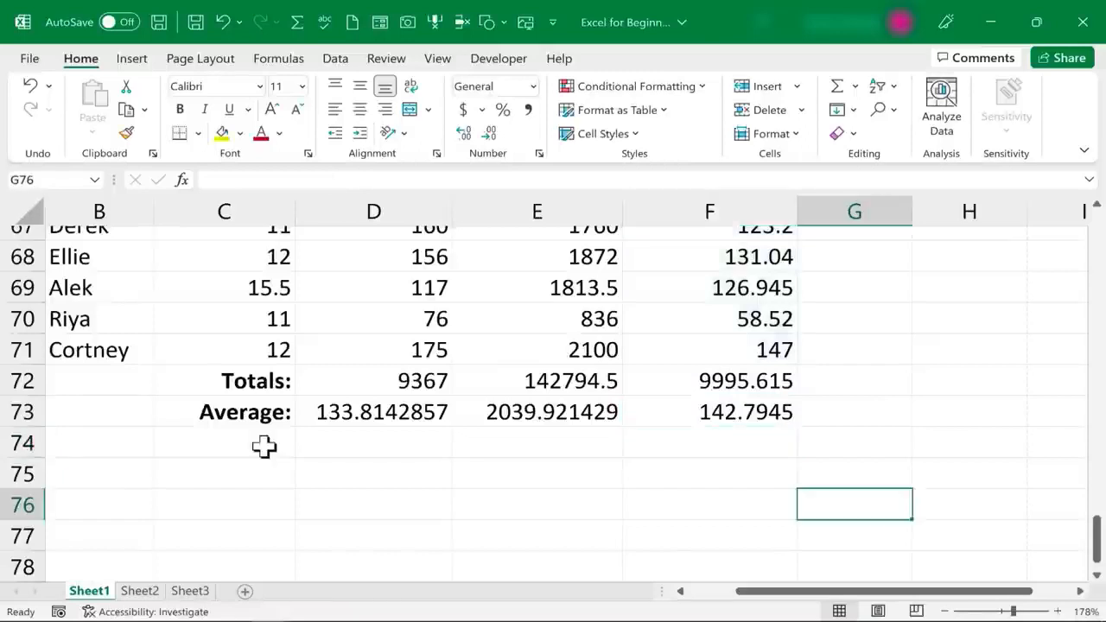
Copy the bold right-aligned Average: label into C74, C75 and C76
left_click(264, 445)
key("Up")
key("ctrl+c")
key("Down")
key("ctrl+v")
left_click(239, 473)
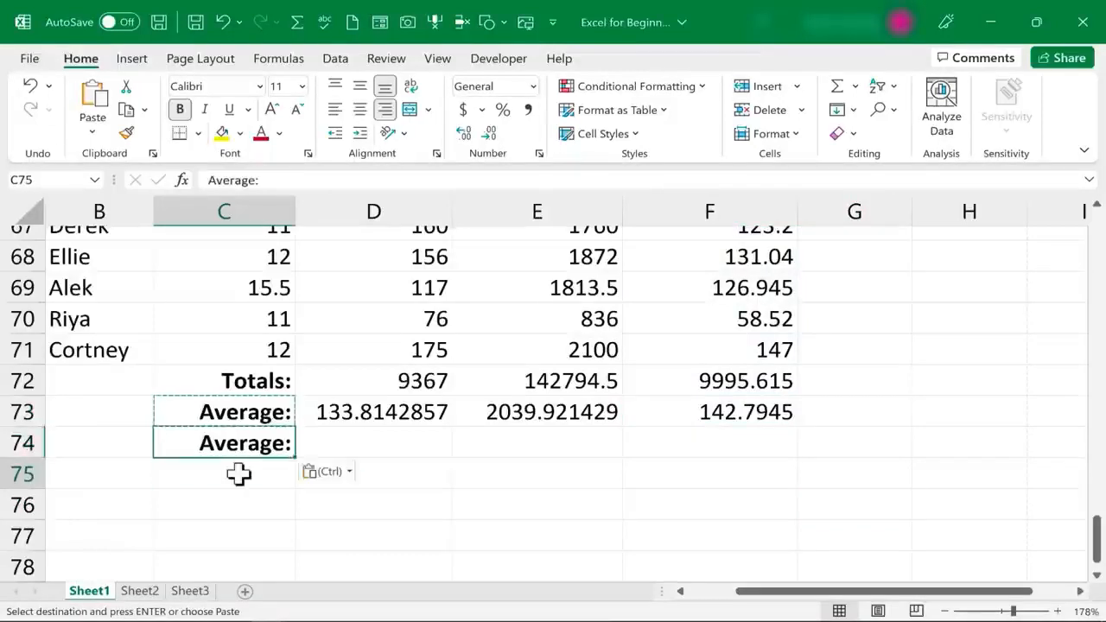
key("ctrl+v")
left_click(231, 511)
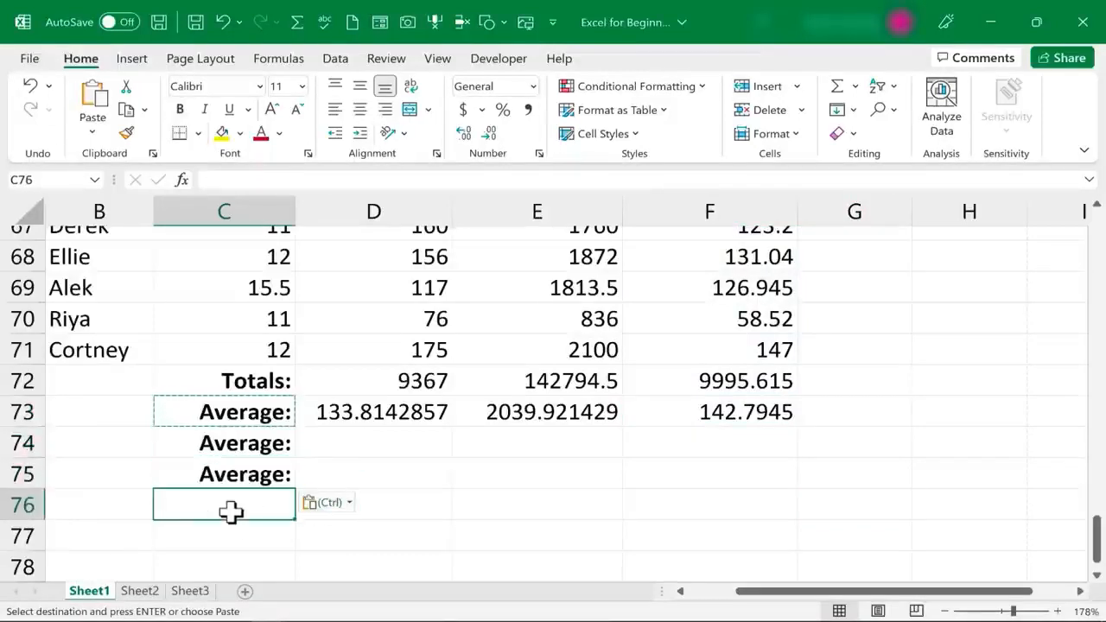
key("ctrl+v")
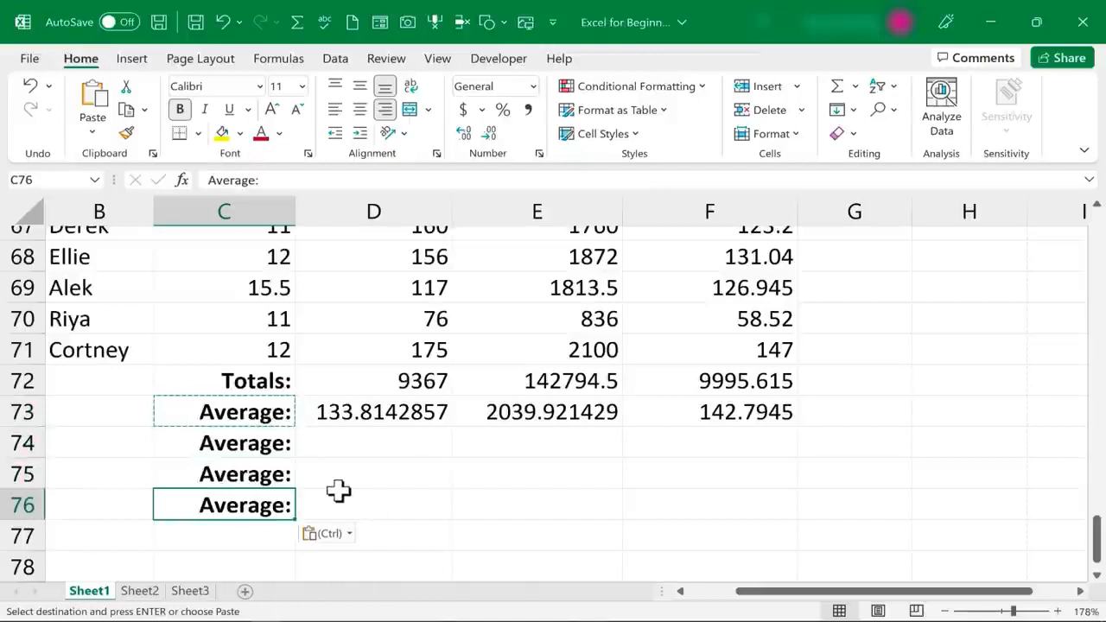
key("Escape")
Relabel C74–C76 as Highest:, Lowest: and Number of Employees:
left_click(251, 443)
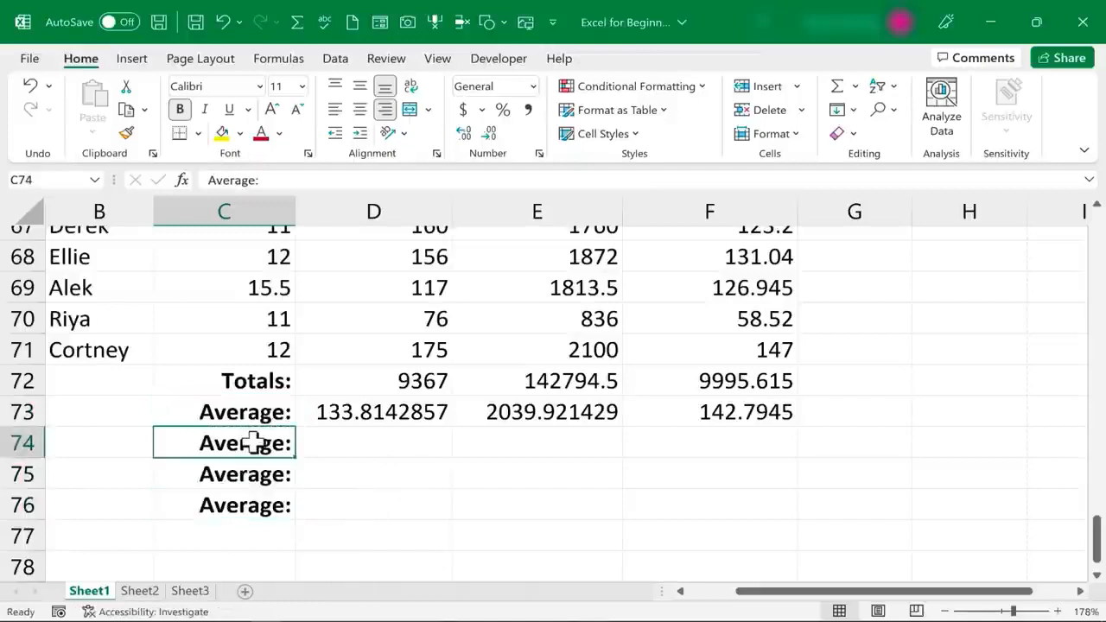
type("Highi")
key("BackSpace")
type("est:")
key("Return")
type("Lowest:")
key("Return")
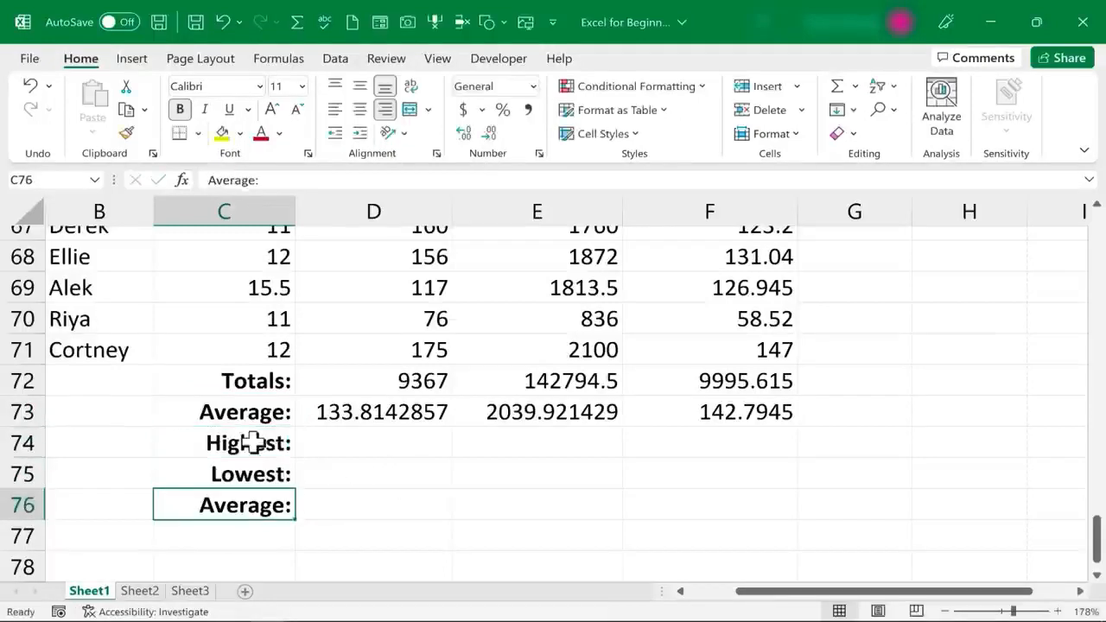
type("Number of Employees:")
left_click(309, 515)
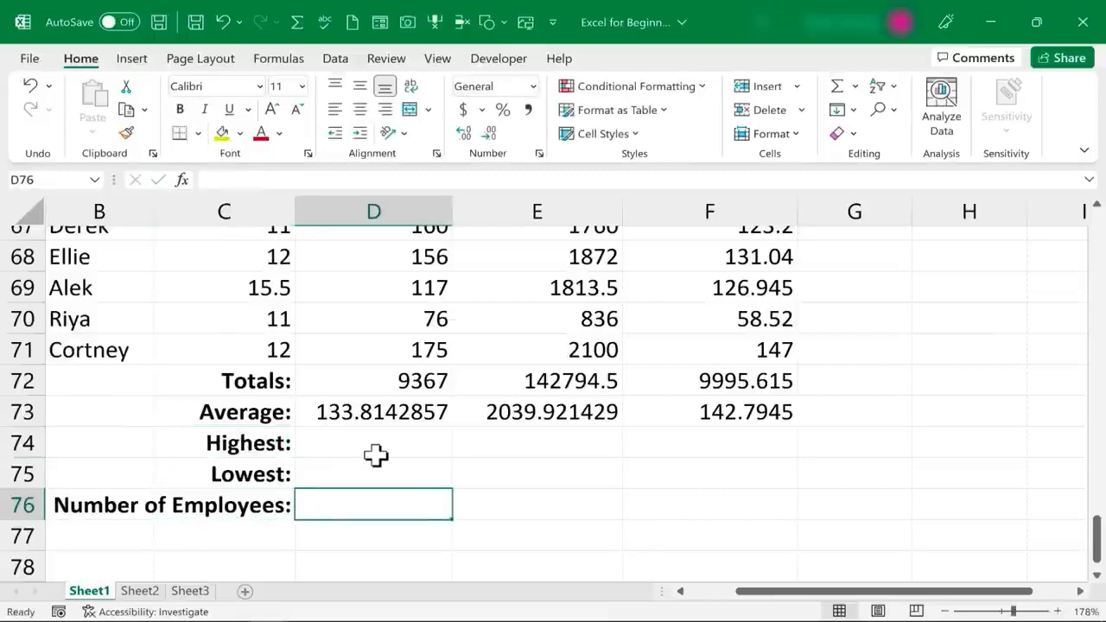
left_click_drag(1096, 540, 1055, 159)
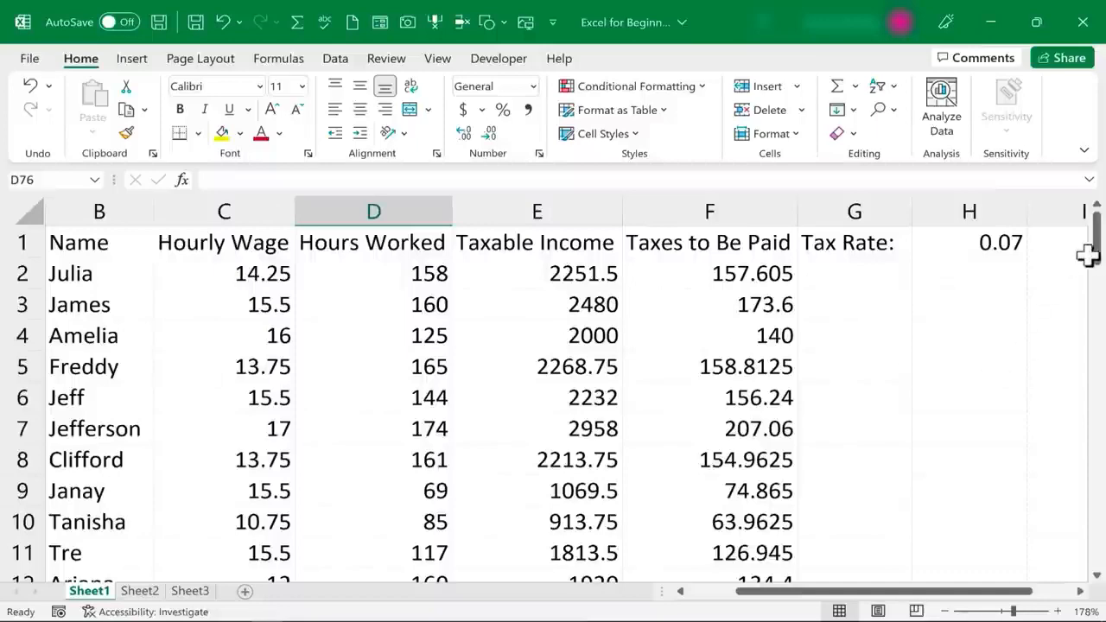
left_click_drag(1096, 258, 1094, 527)
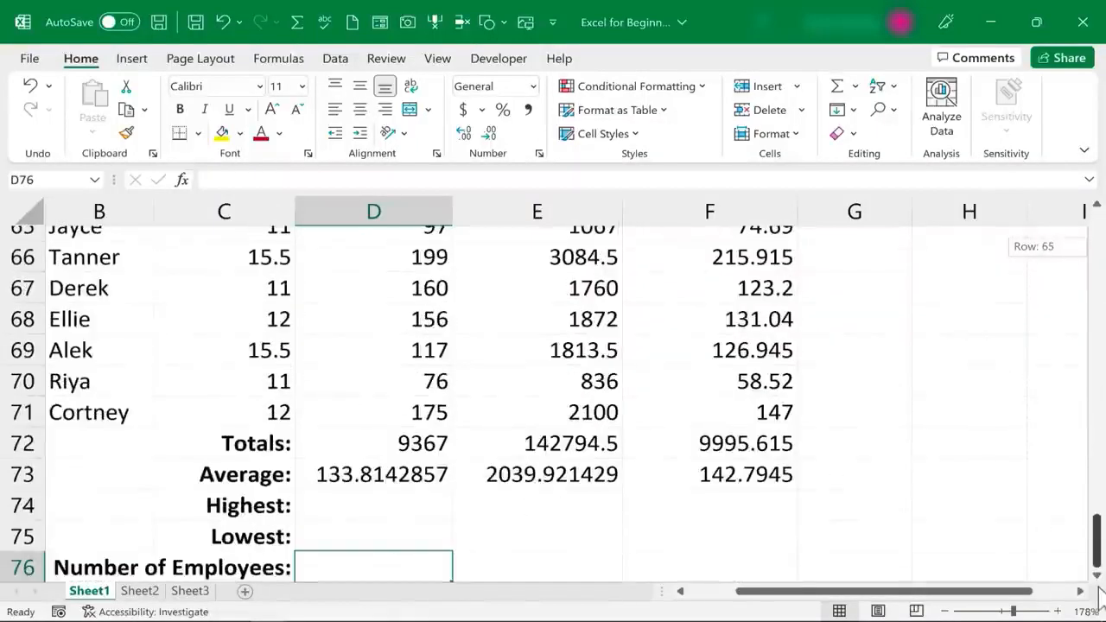
Enter =MAX(D2:D71) in D74 to show the highest hours value, 208
left_click(395, 497)
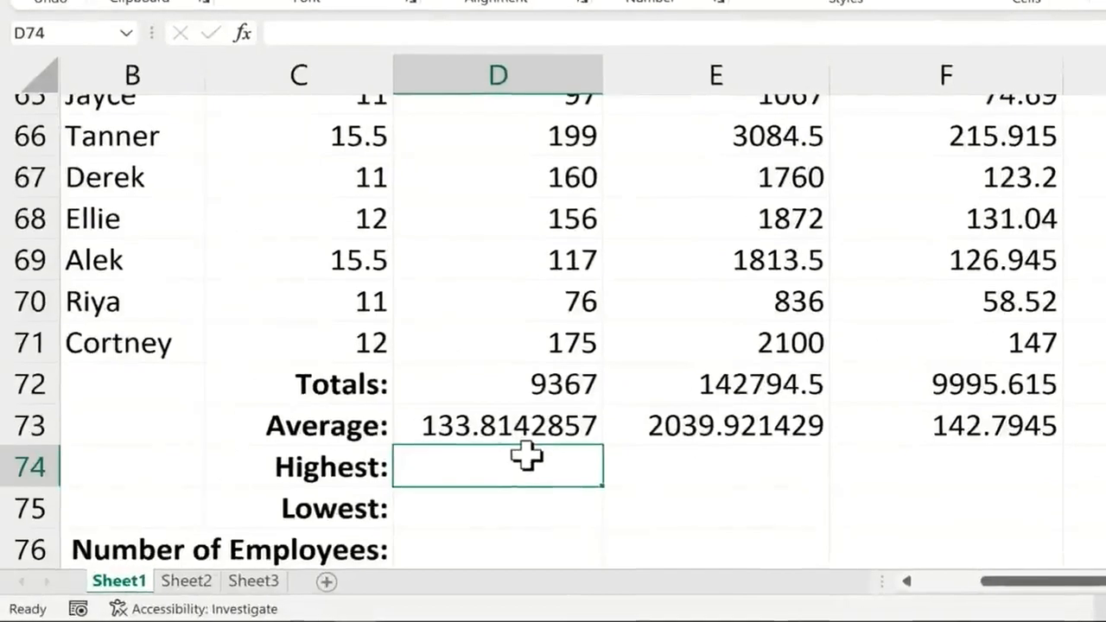
type("=max(")
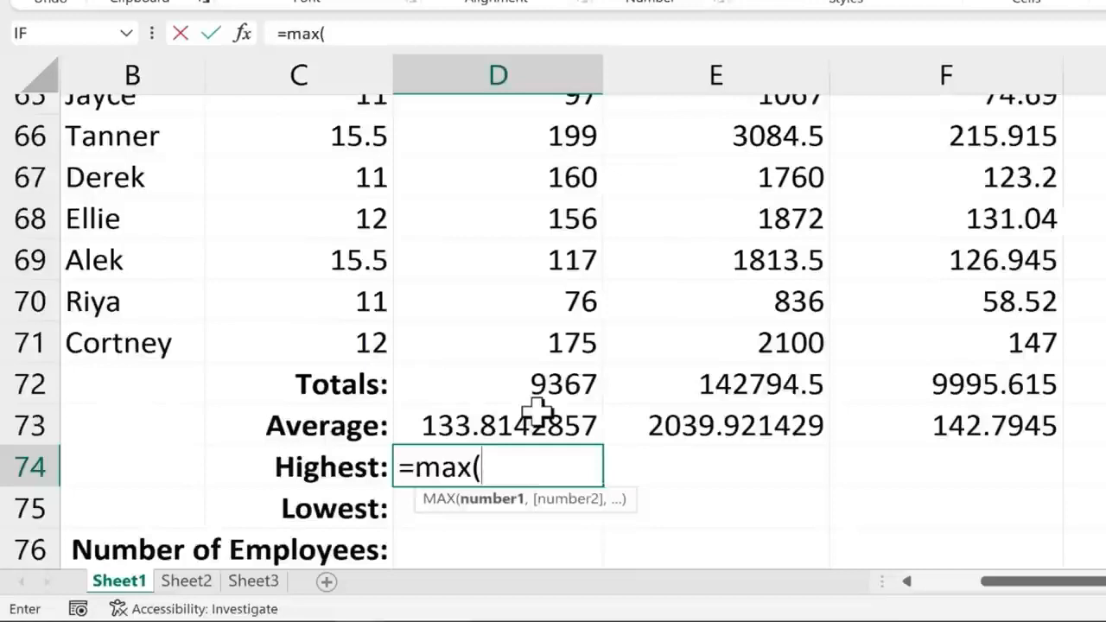
type("d2")
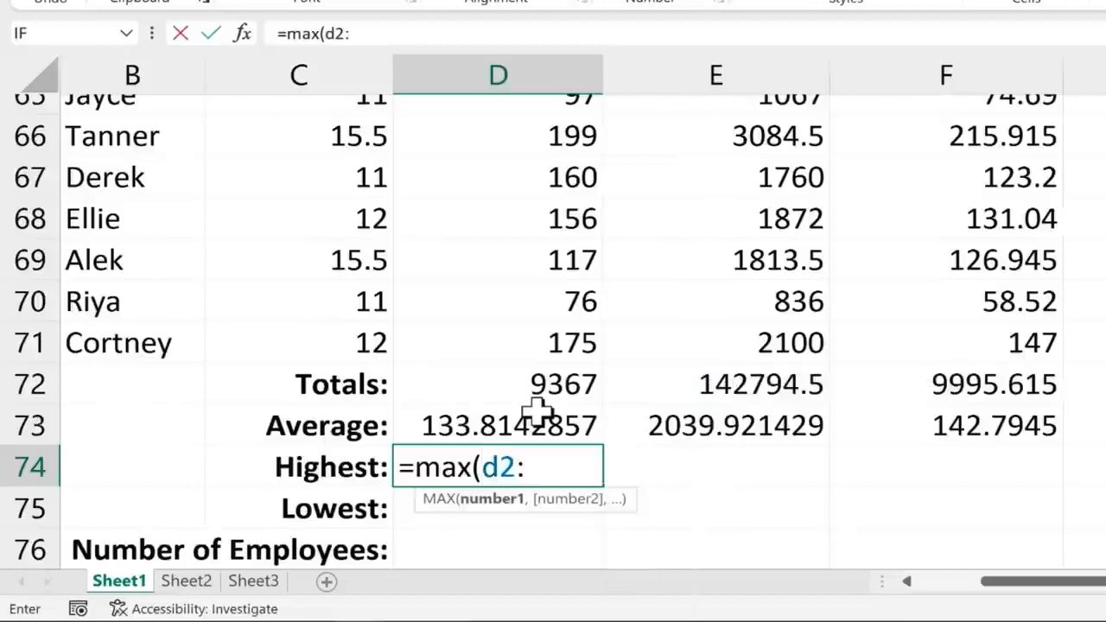
type(":d71")
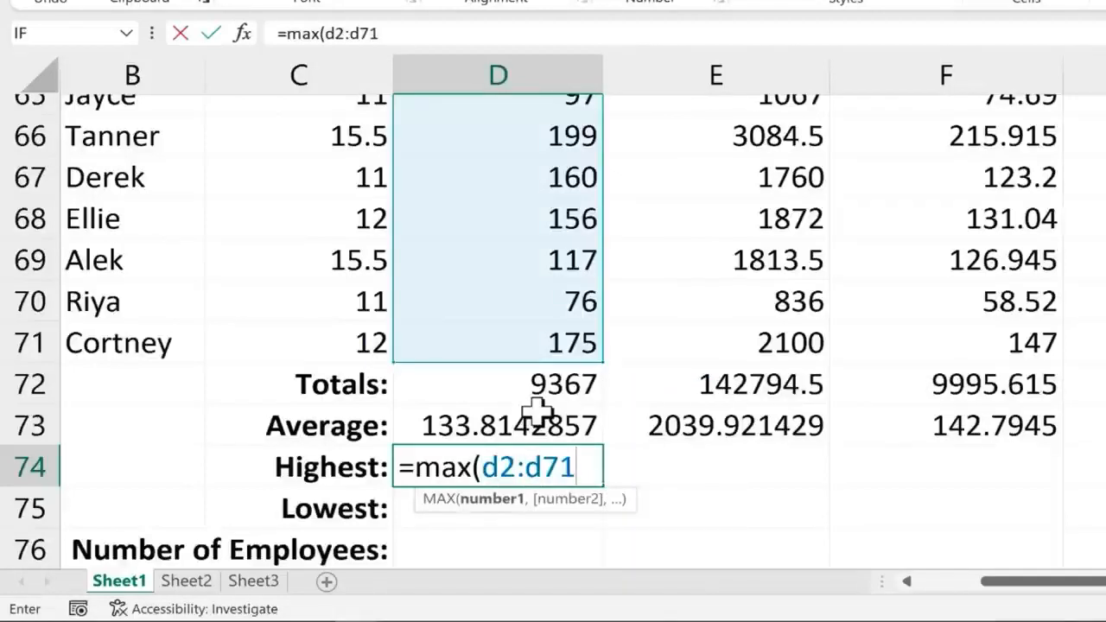
type(")")
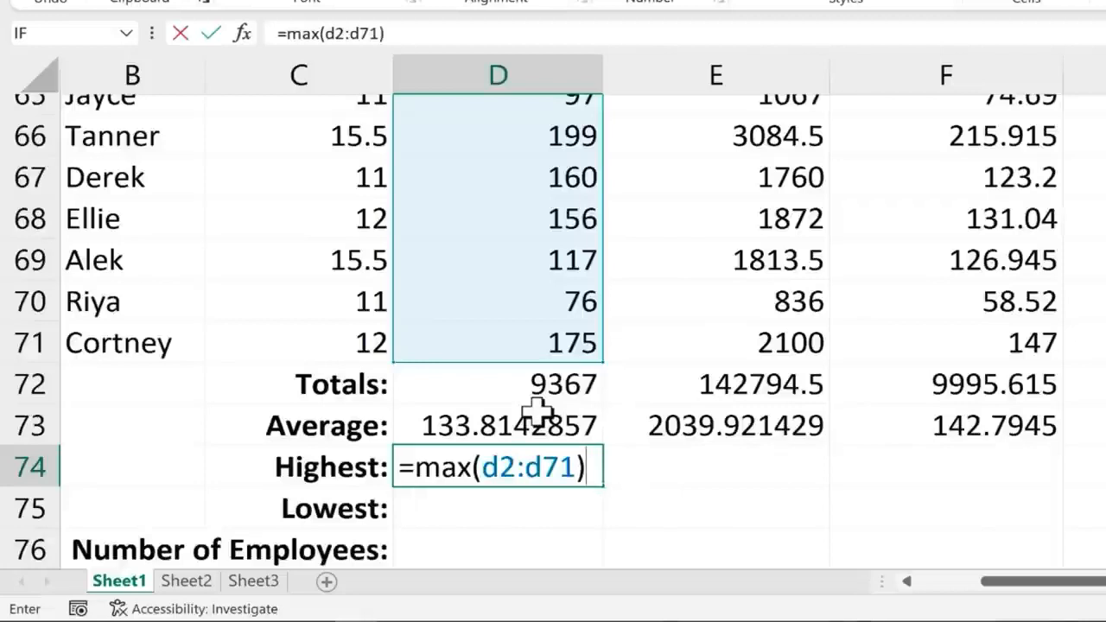
key("Return")
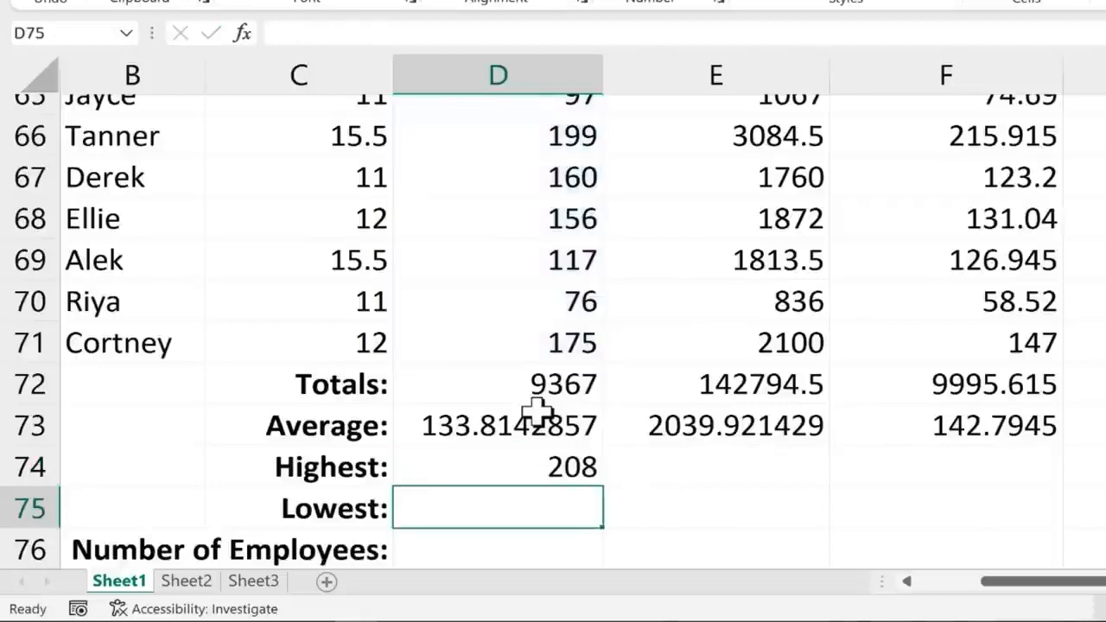
Copy the MAX formula across to F74, showing 6368 and 445.76, and verify the copies
left_click(598, 482)
left_click_drag(605, 487, 1006, 482)
left_click(959, 474)
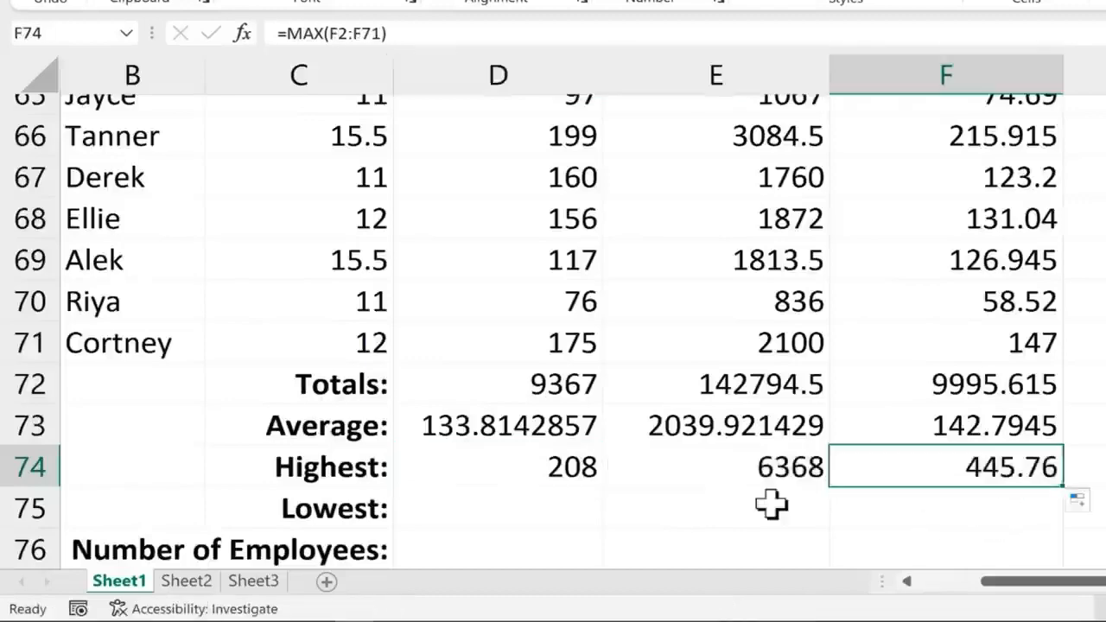
scroll(771, 504, "up", 2)
scroll(771, 504, "down", 2)
left_click(765, 476)
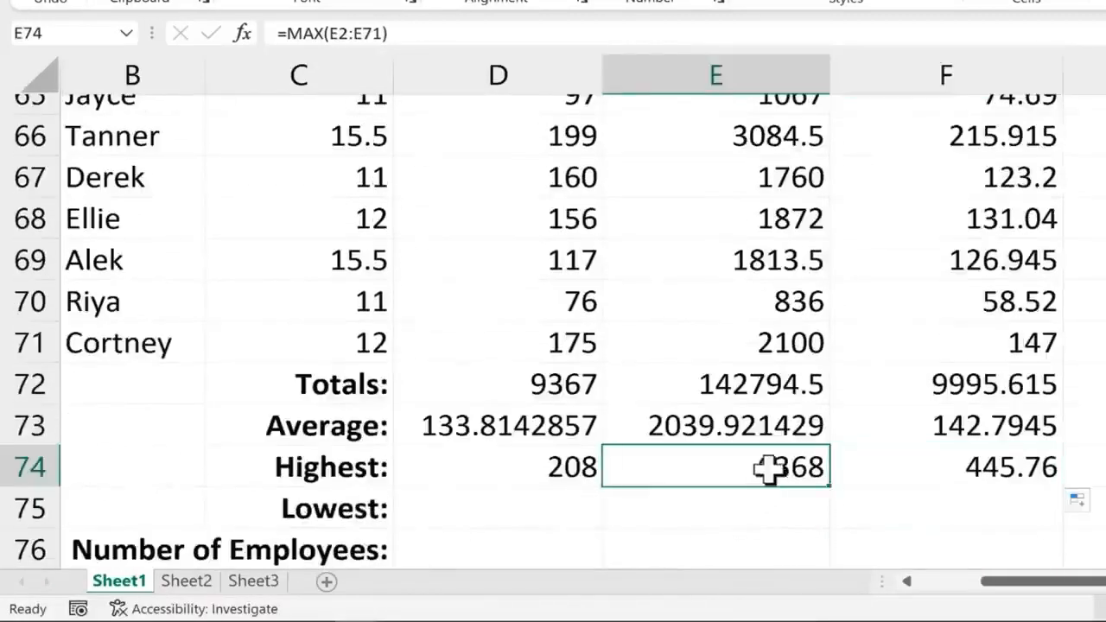
left_click(1029, 471)
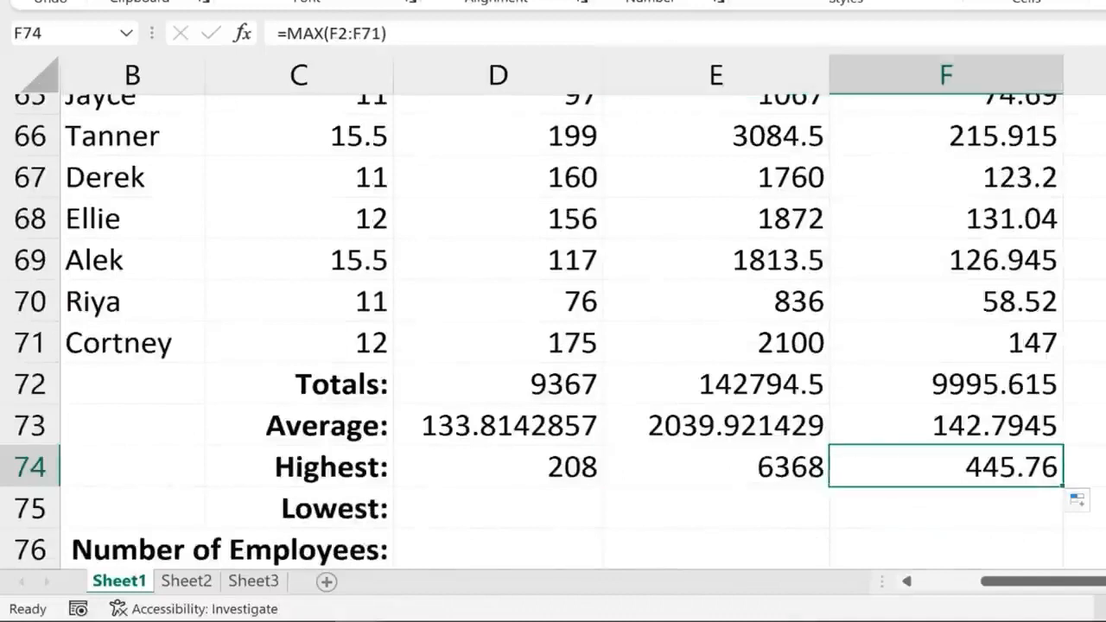
scroll(605, 415, "down", 1)
left_click(552, 391)
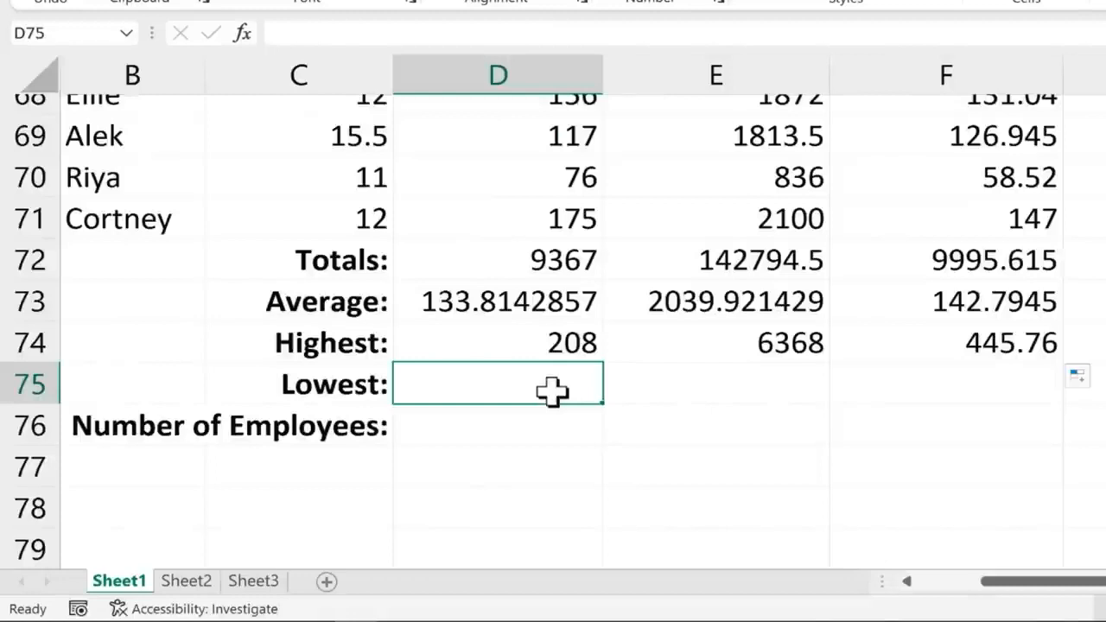
Enter =MIN(D2:D71) in D75 and copy it to F75, giving 69, 836 and 58.52
type("=")
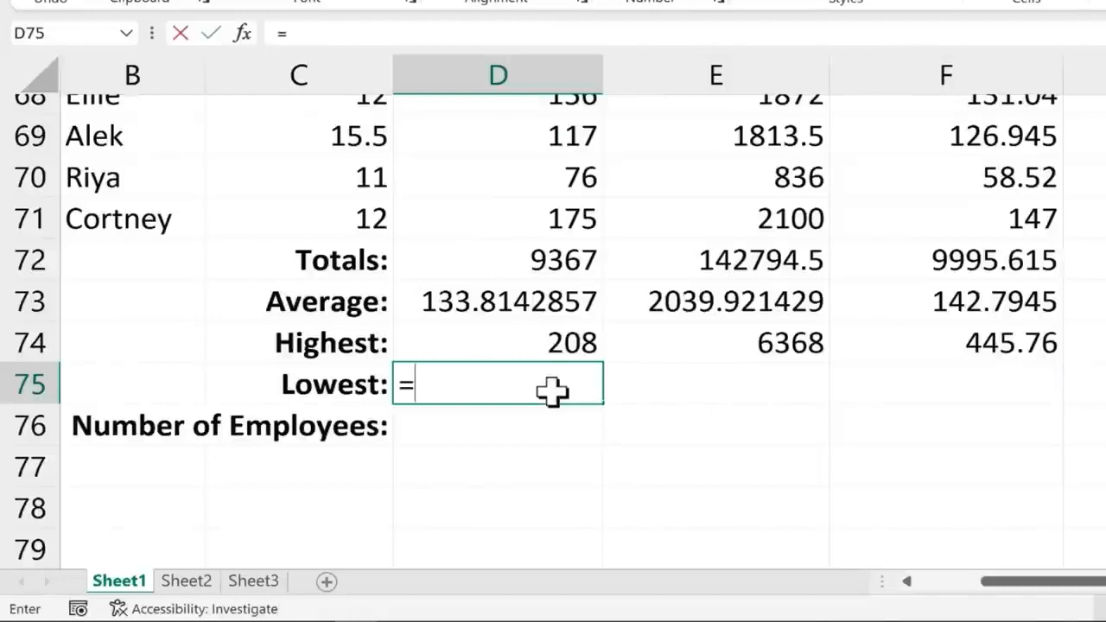
type("min")
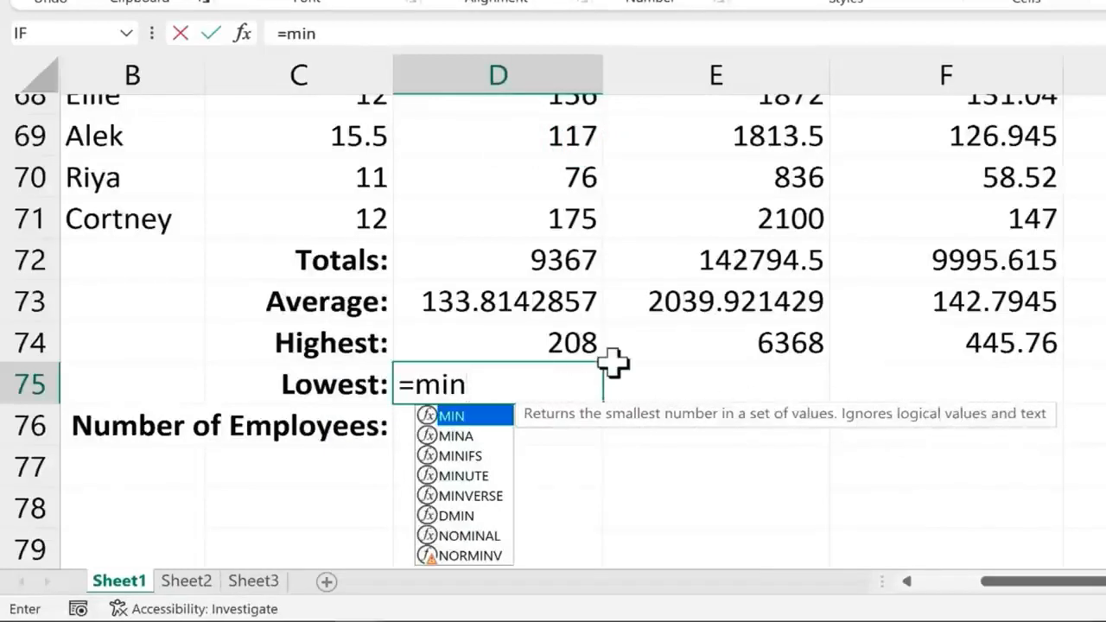
type("(")
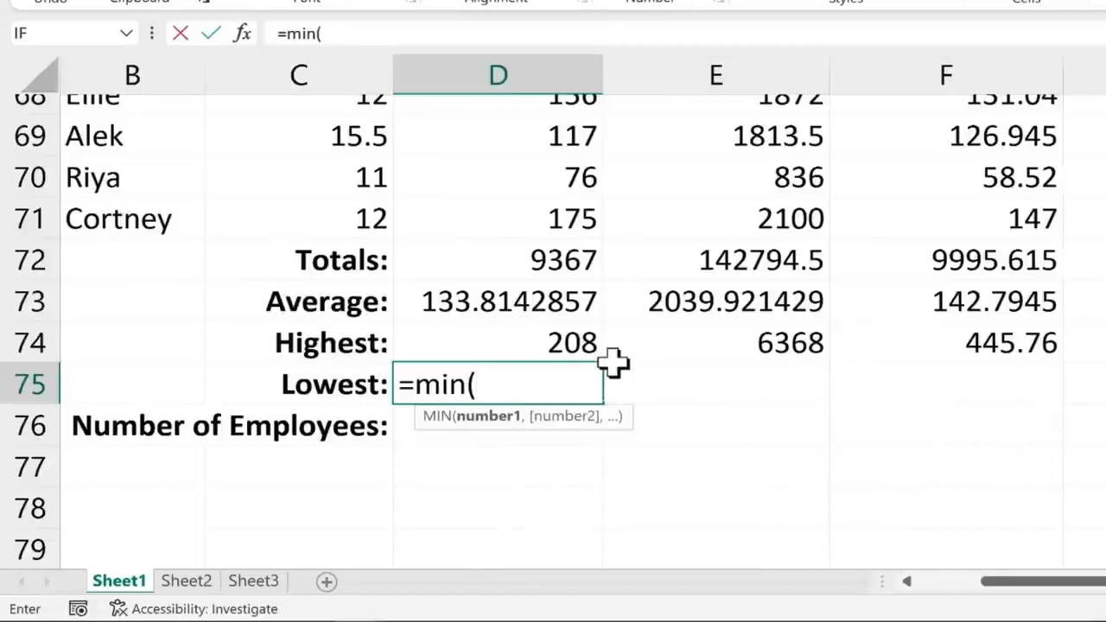
type("d2:d")
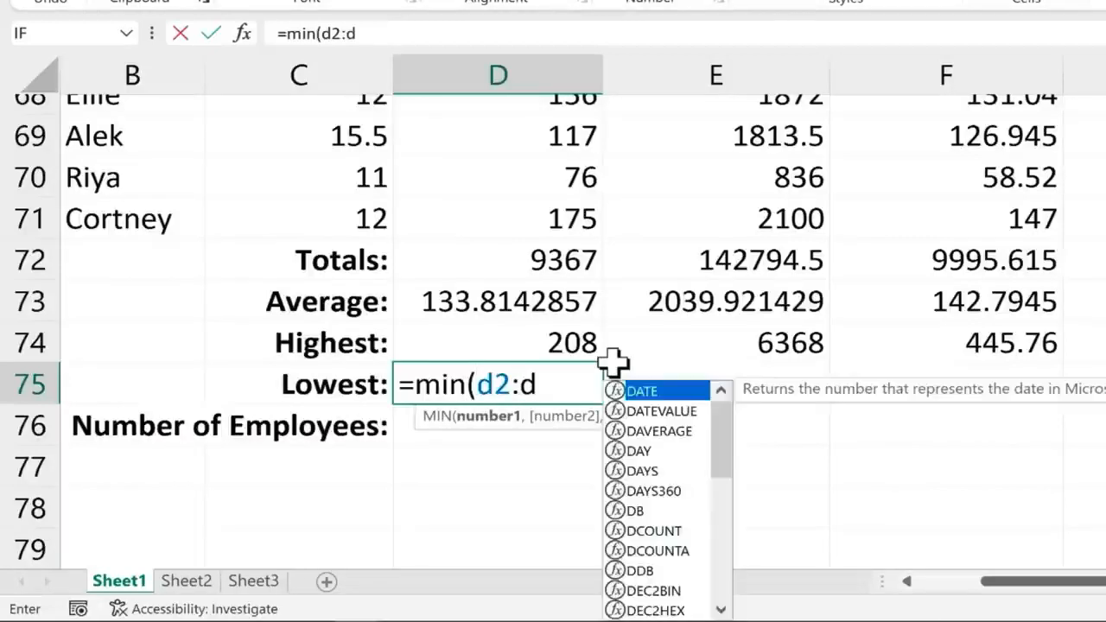
type("71")
key("Return")
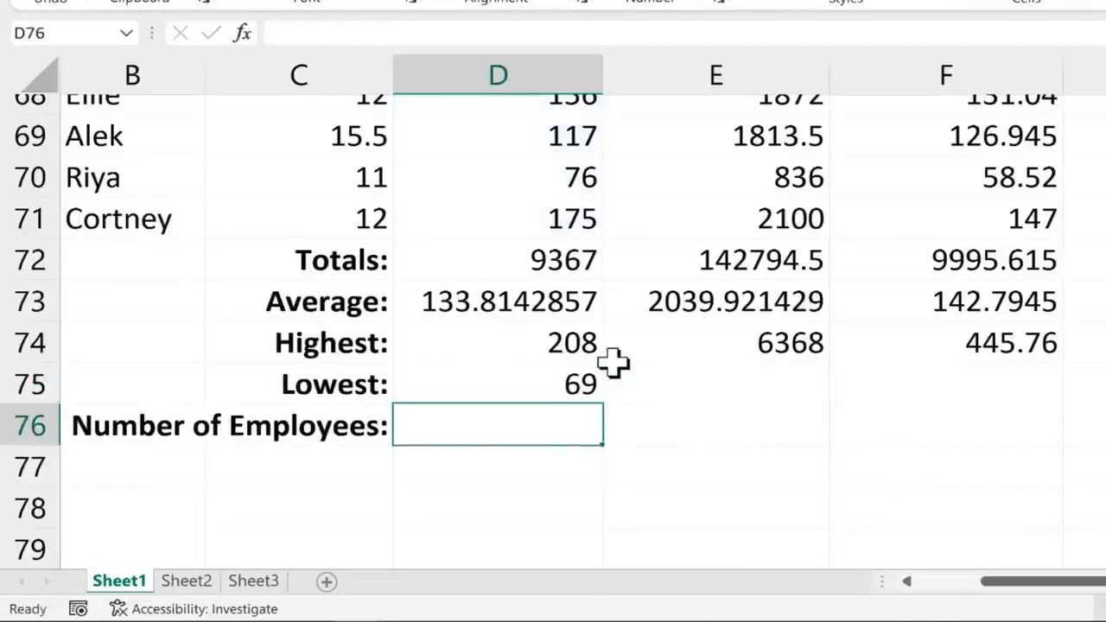
key("Up")
left_click_drag(605, 408, 1069, 419)
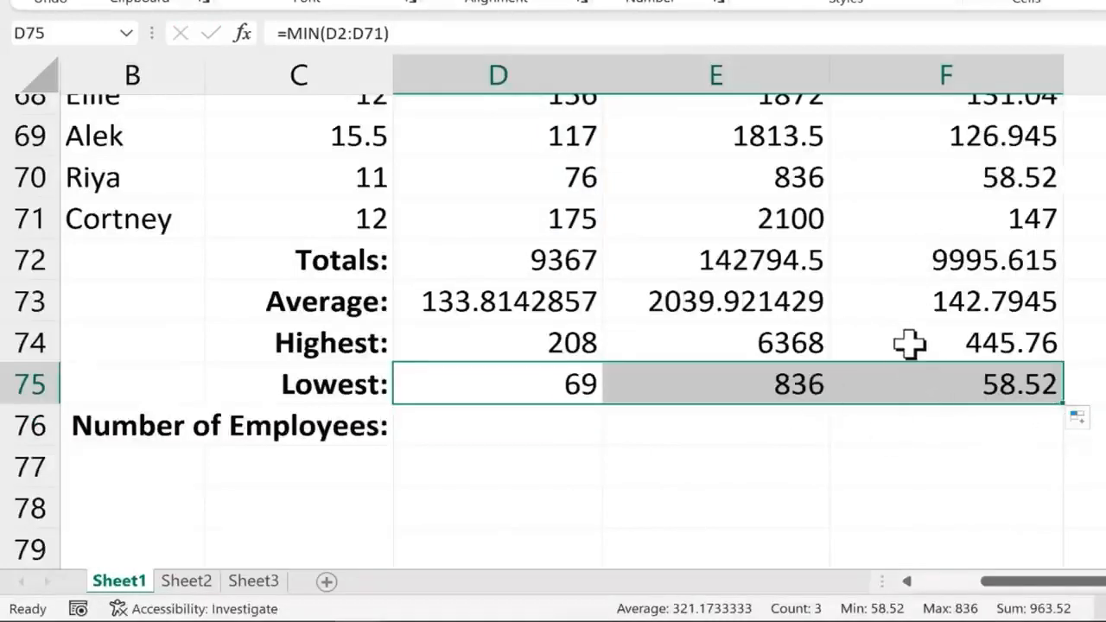
left_click(509, 424)
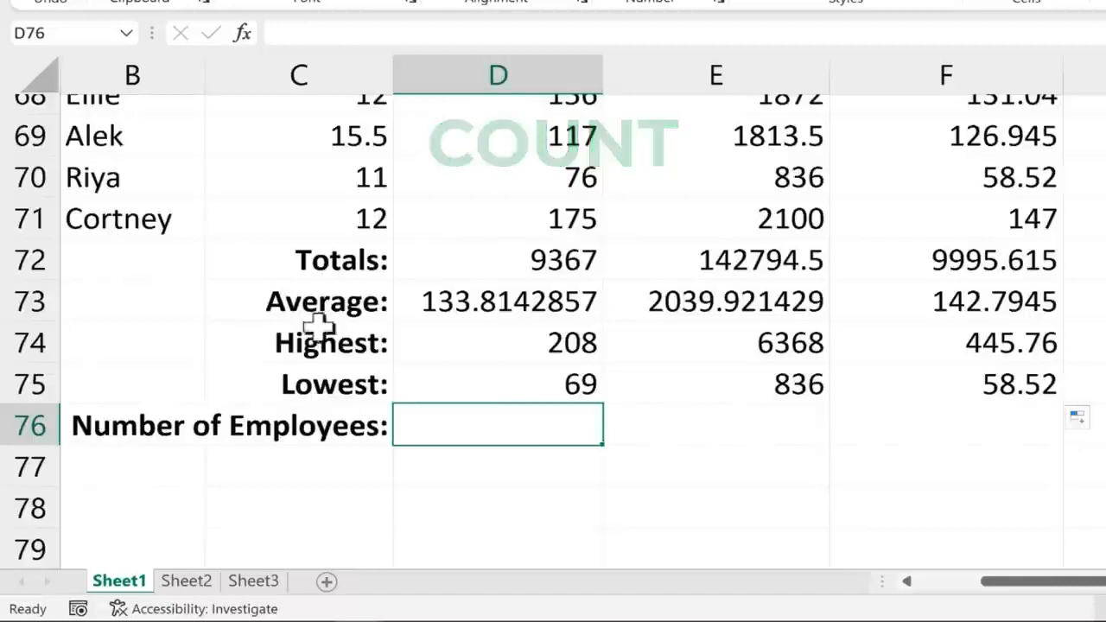
Enter =COUNT(D2:D71) in D76 and copy it across to F76, each showing 70
left_click_drag(1061, 595, 919, 593)
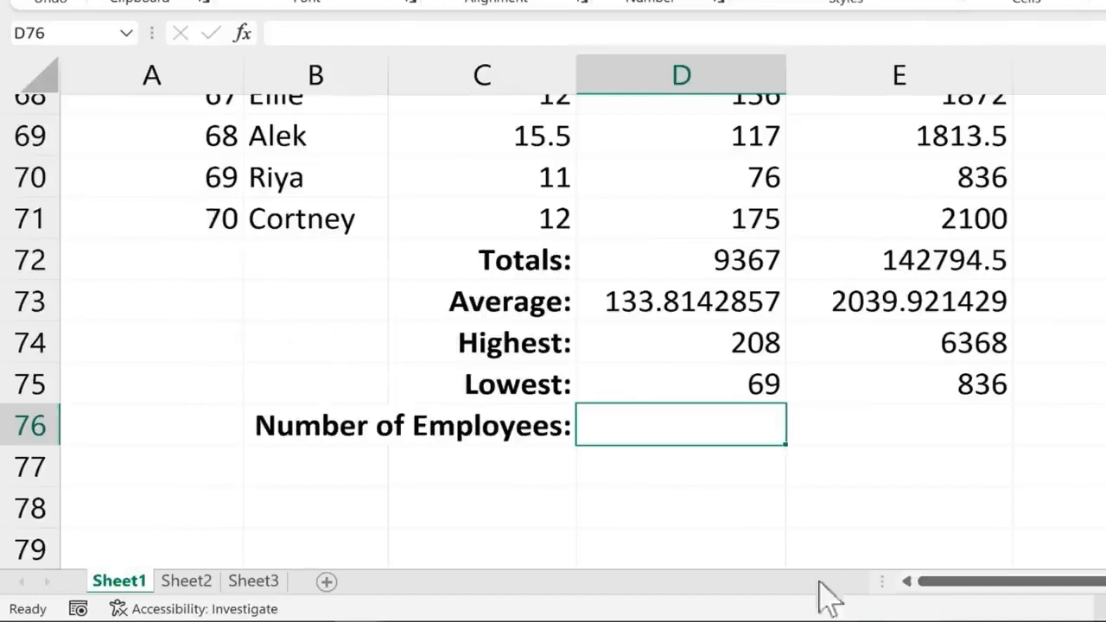
left_click_drag(1040, 584, 1093, 584)
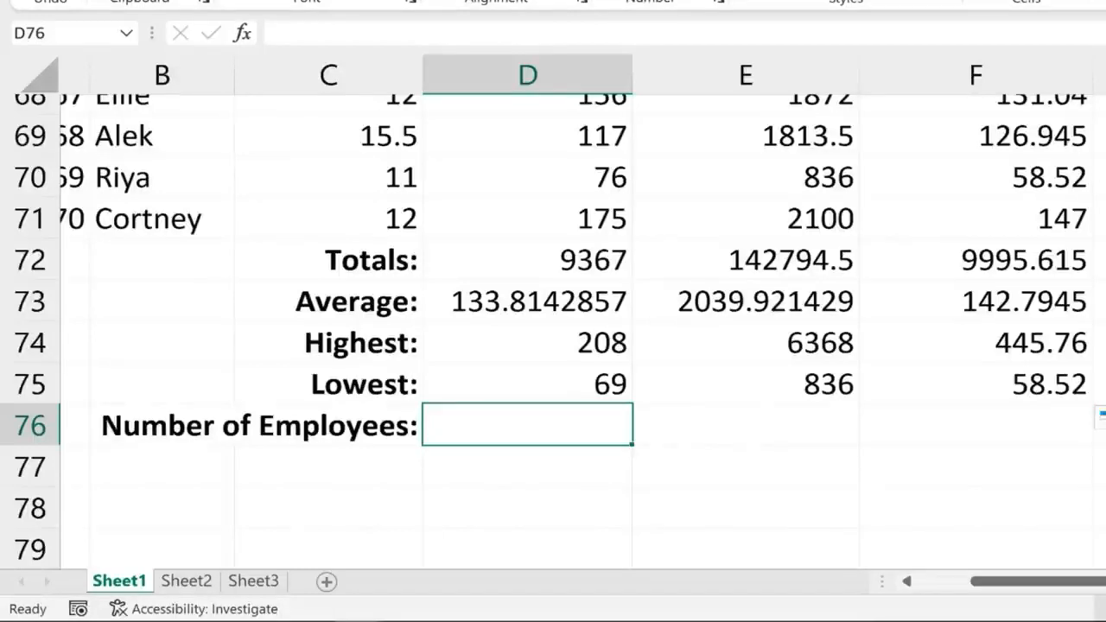
type("=count")
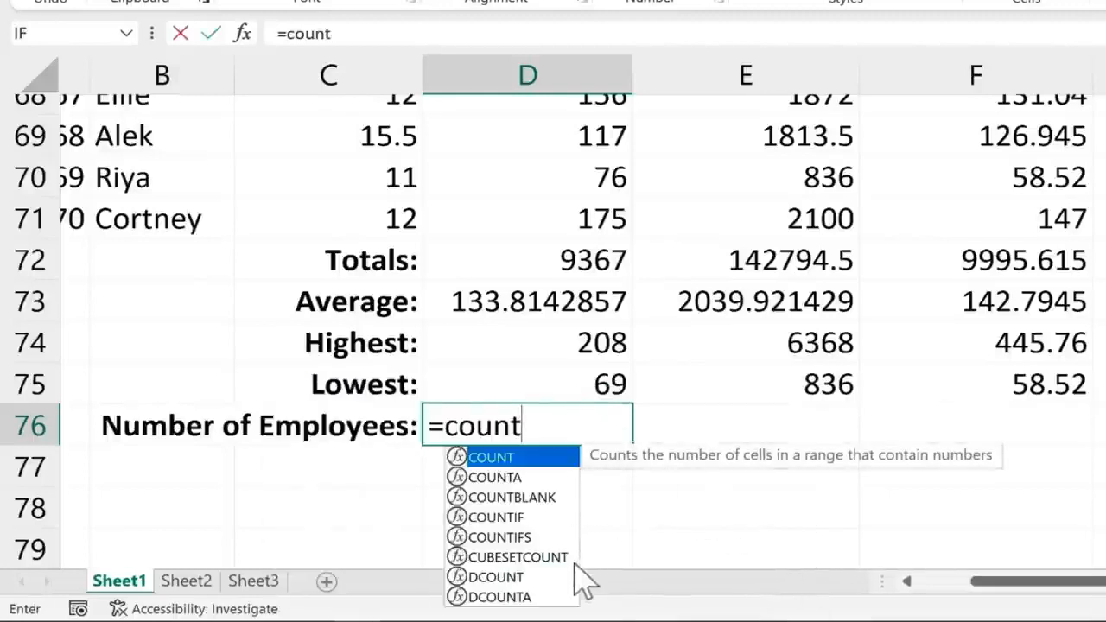
left_click(558, 432)
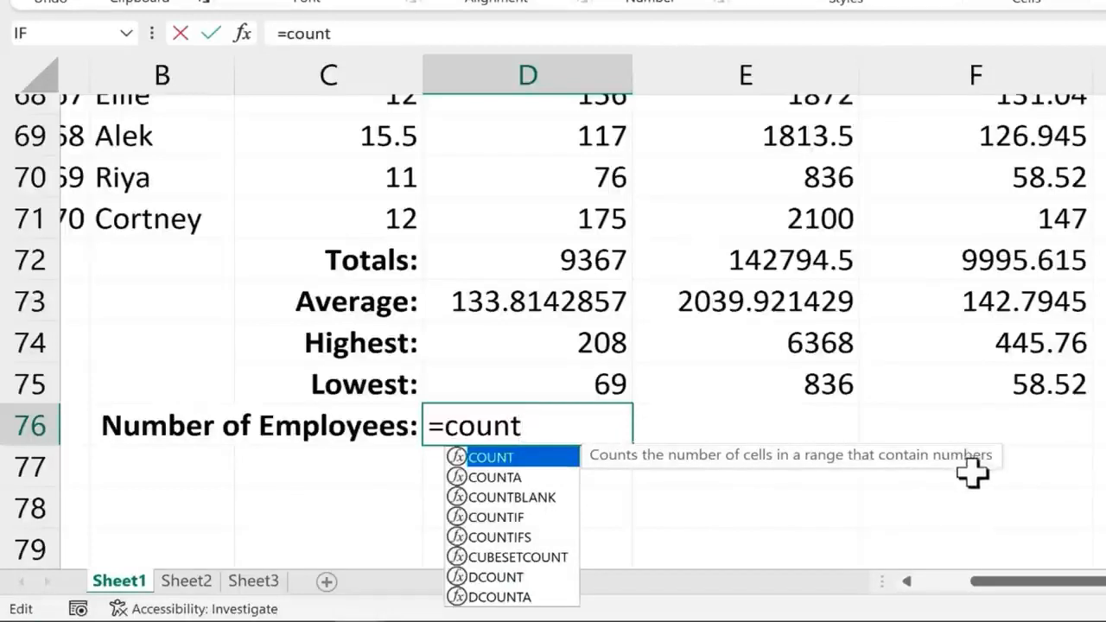
type("(")
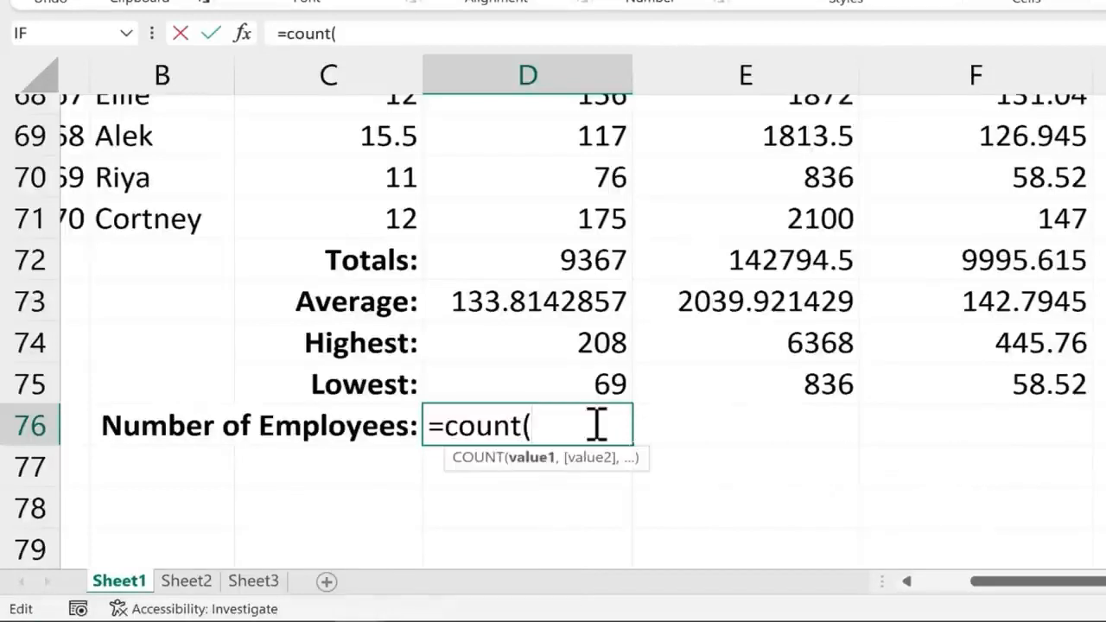
type("d2")
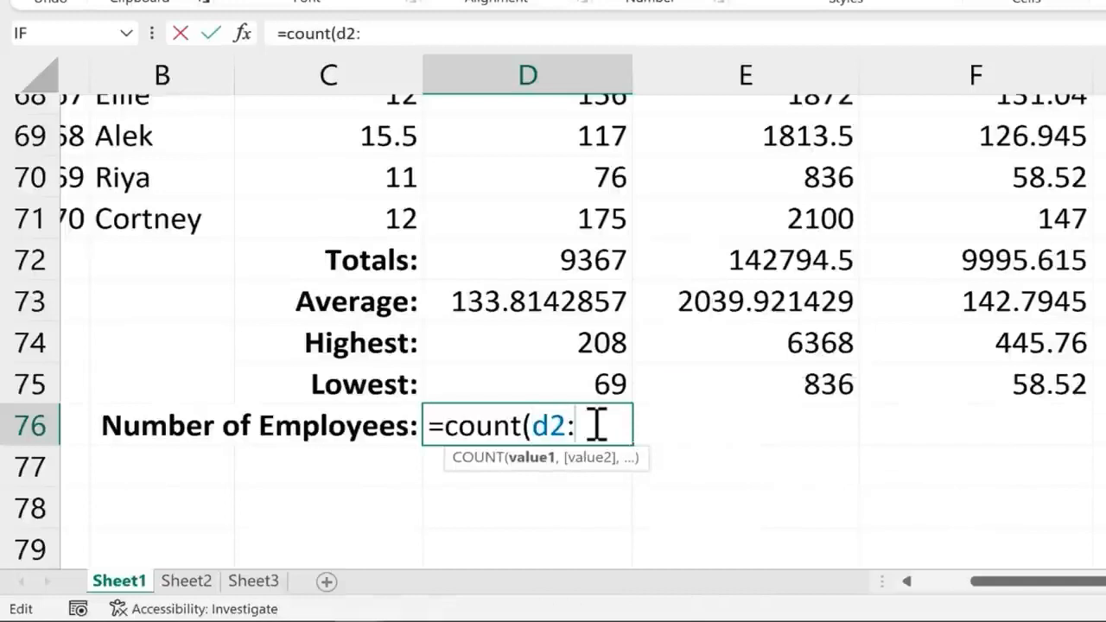
type(":d71")
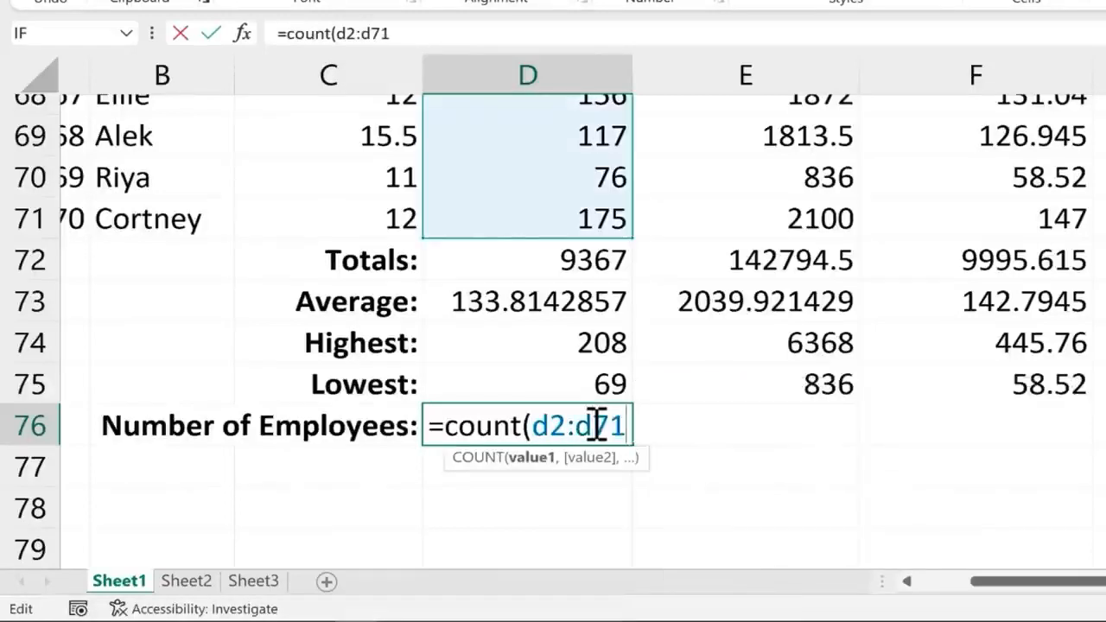
type(")")
key("Return")
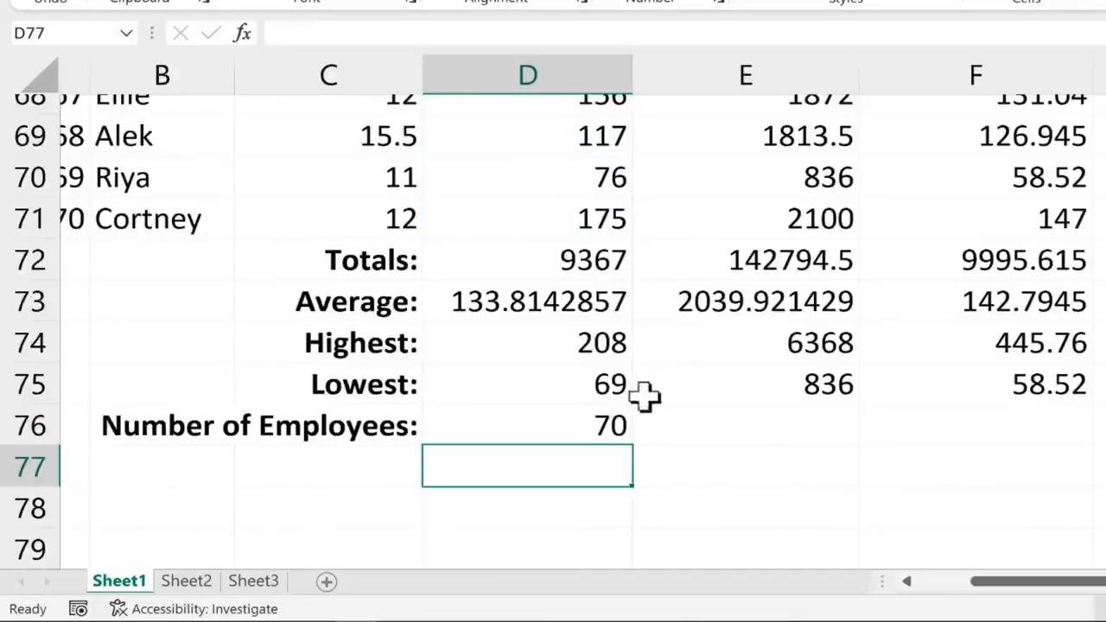
left_click(624, 434)
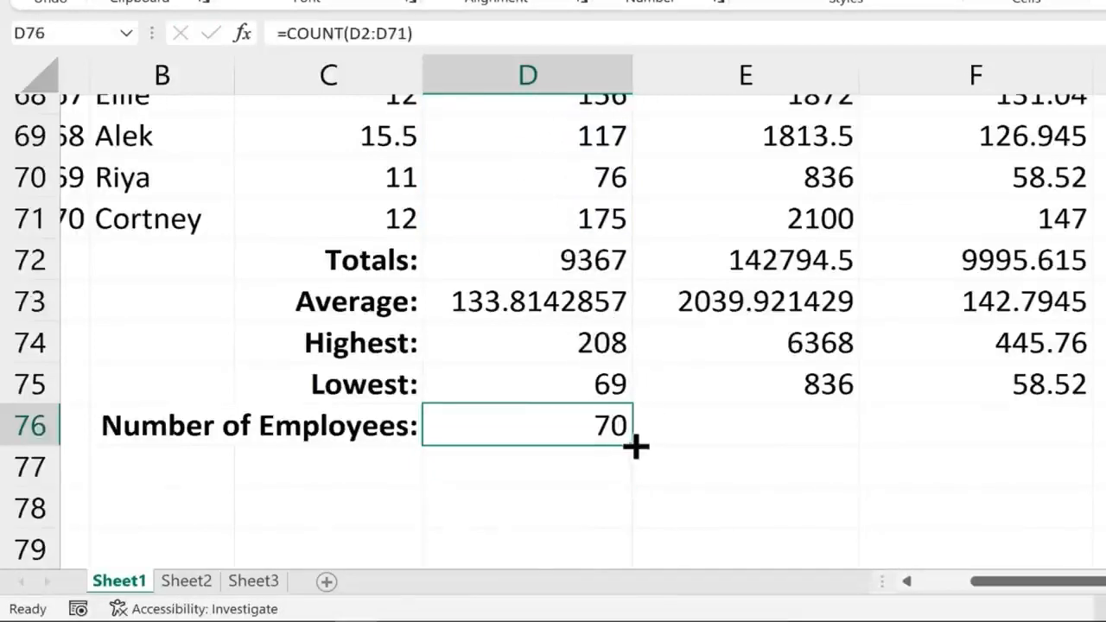
left_click_drag(635, 446, 1089, 461)
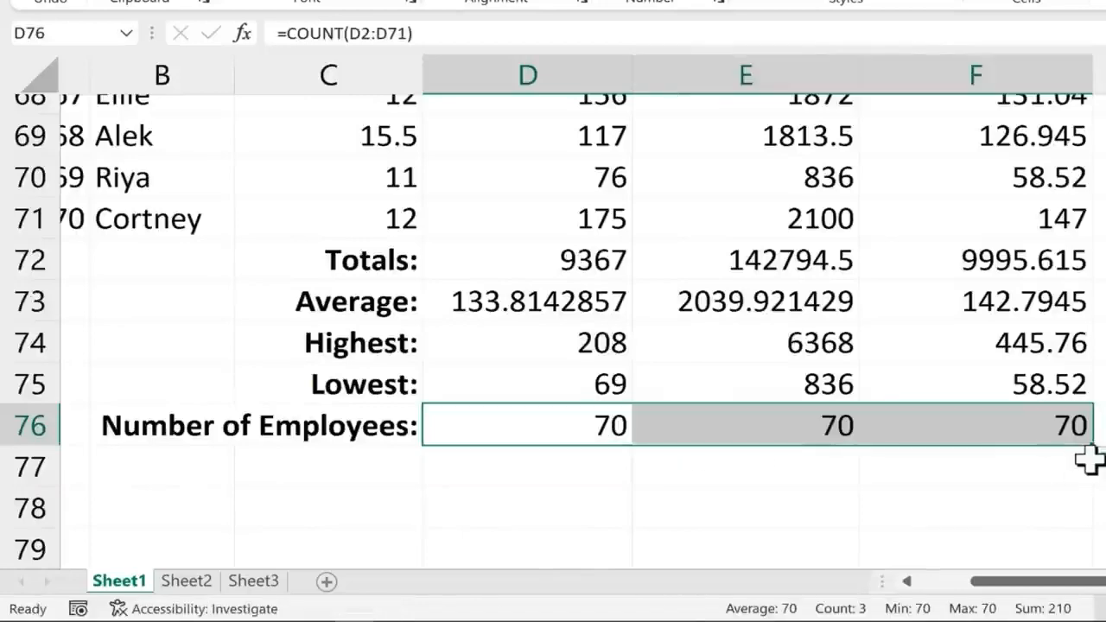
left_click(1098, 439)
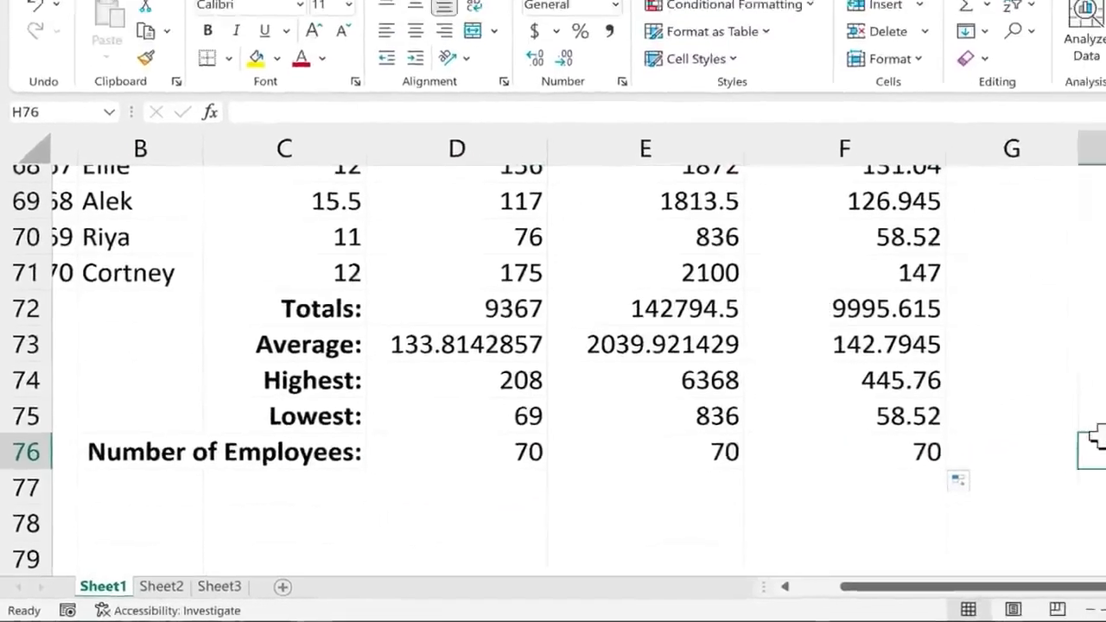
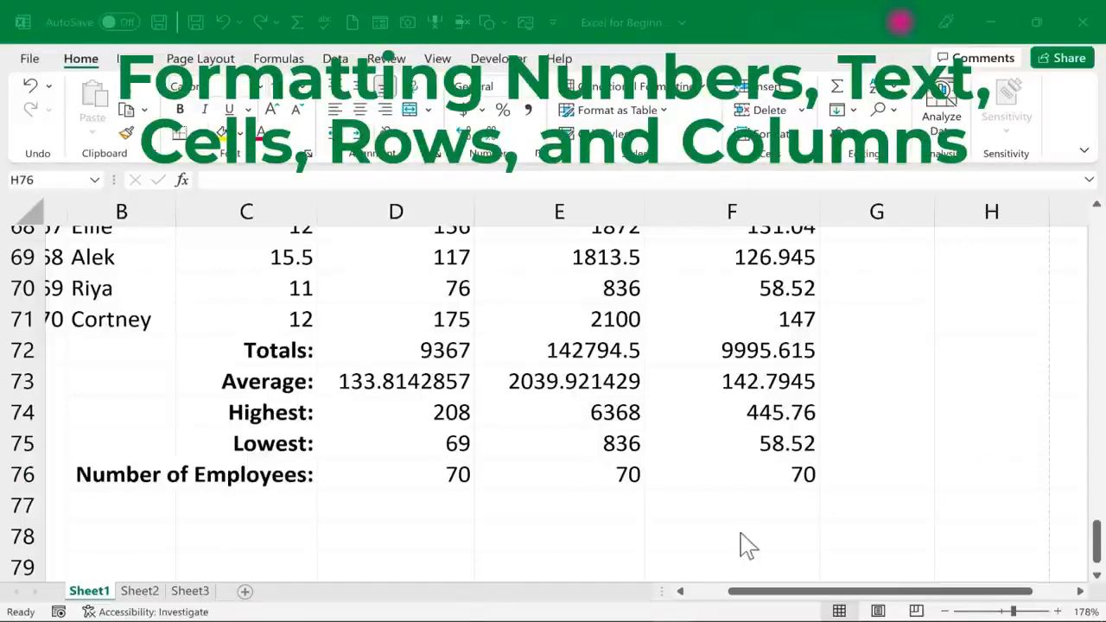
Scroll back to the top and inspect the row 2 wage, hours and taxable income values
scroll(730, 458, "up", 14)
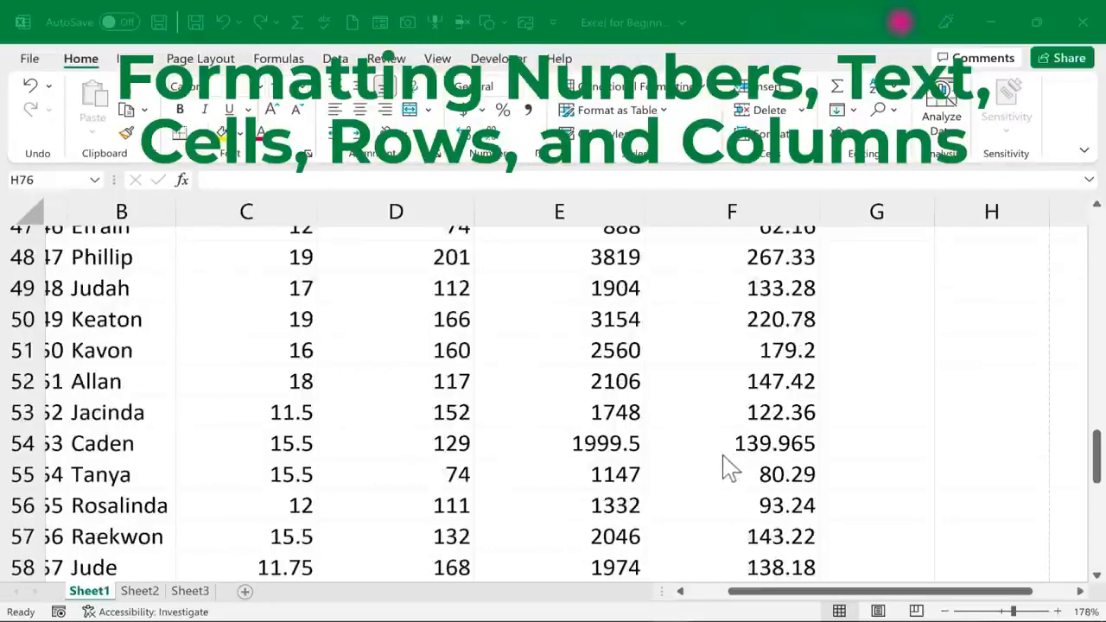
scroll(718, 471, "up", 8)
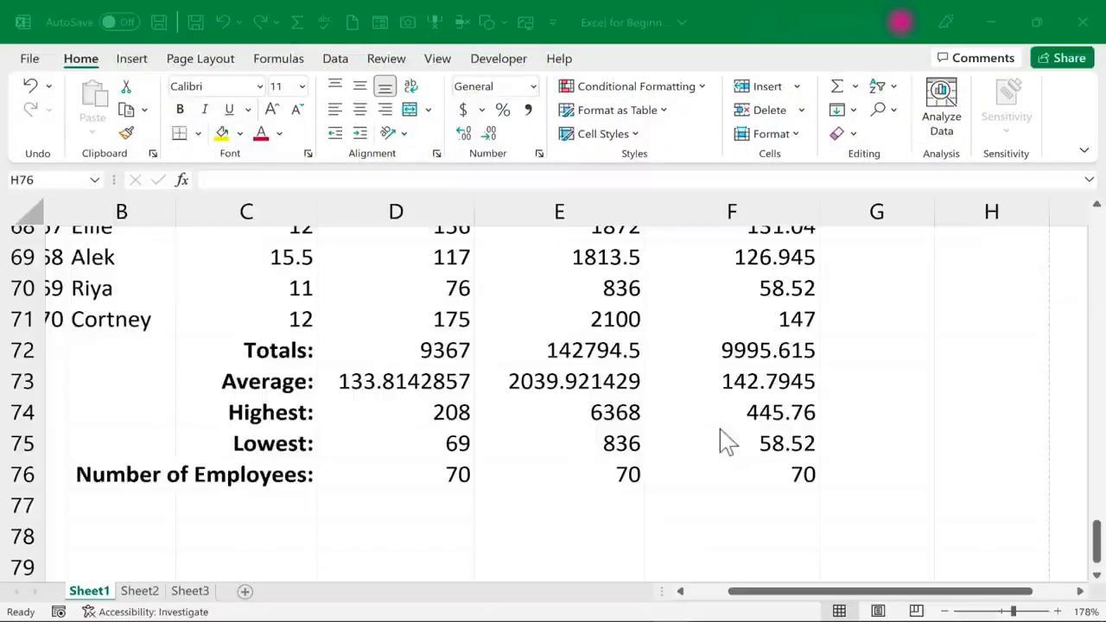
scroll(730, 462, "up", 7)
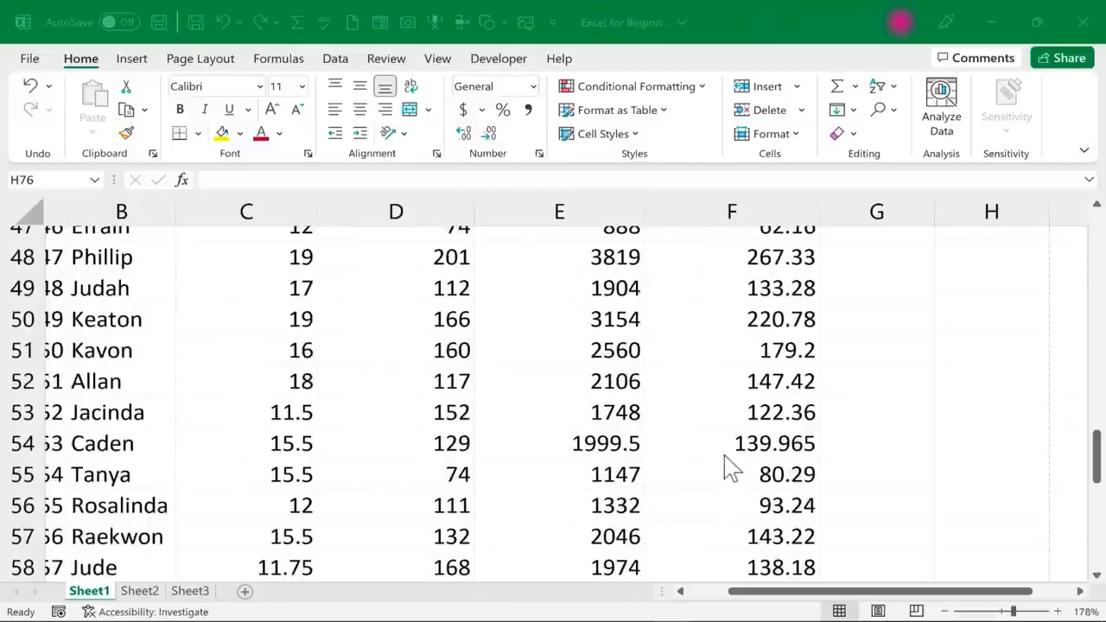
scroll(730, 467, "up", 16)
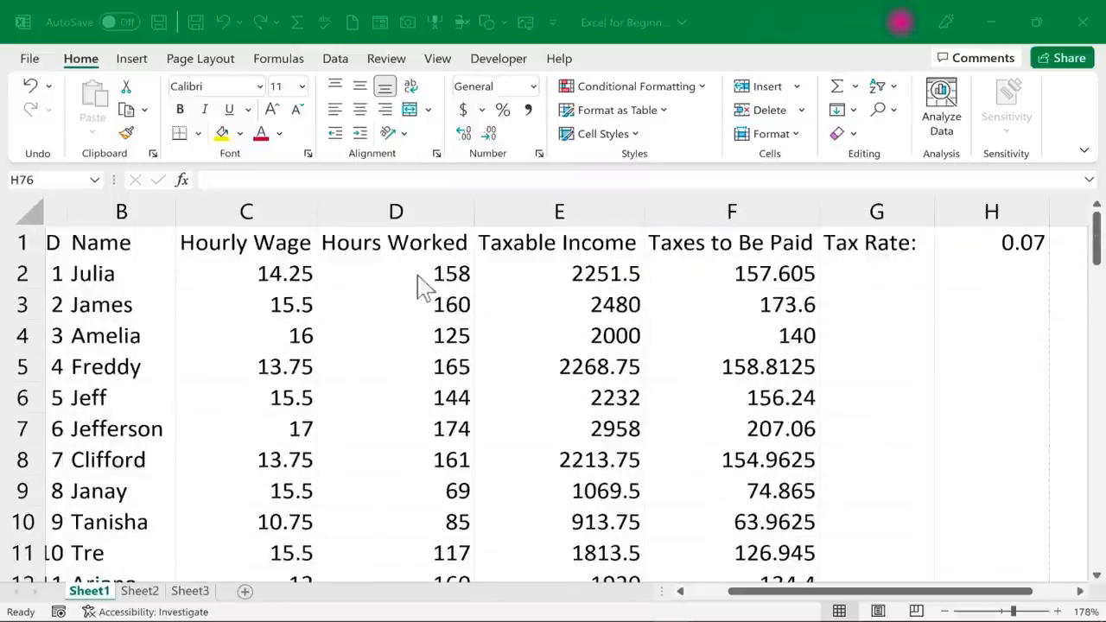
left_click(275, 273)
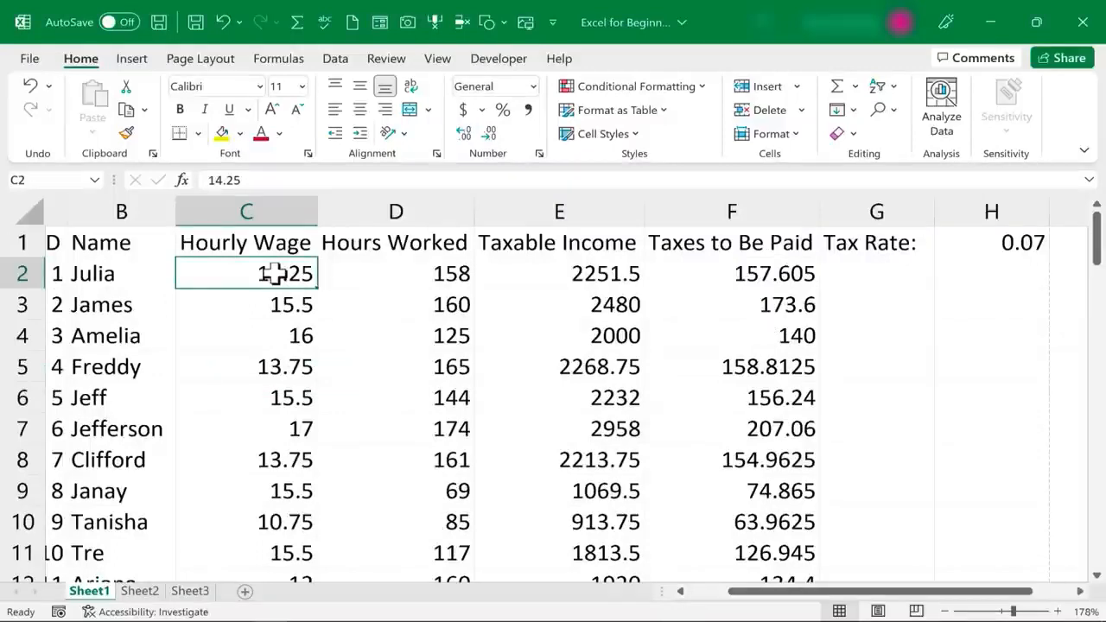
left_click(590, 264)
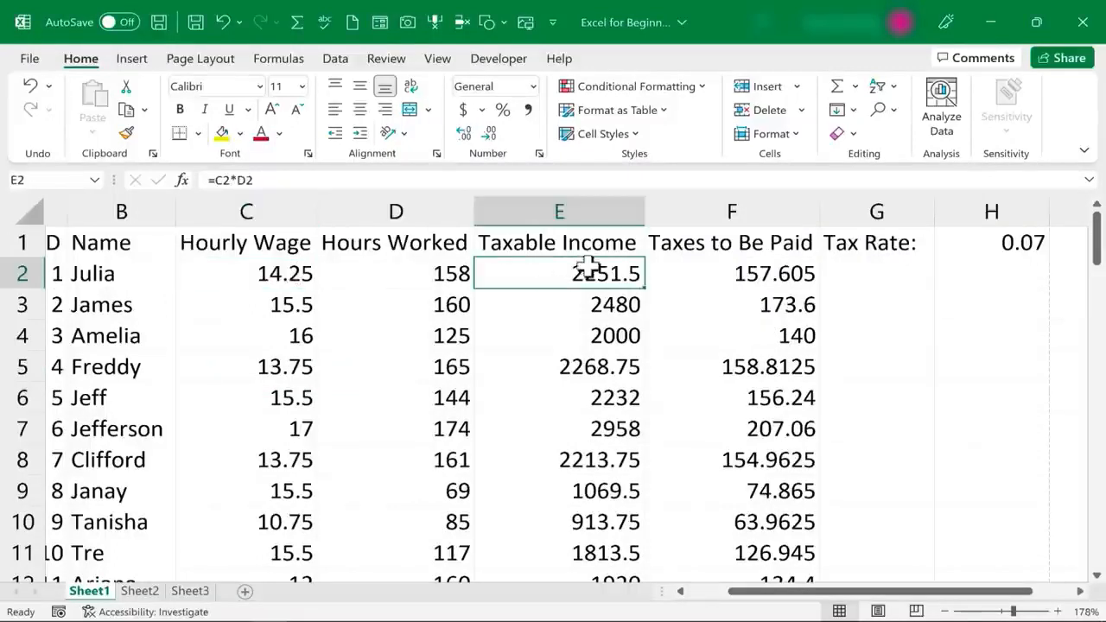
left_click(418, 273)
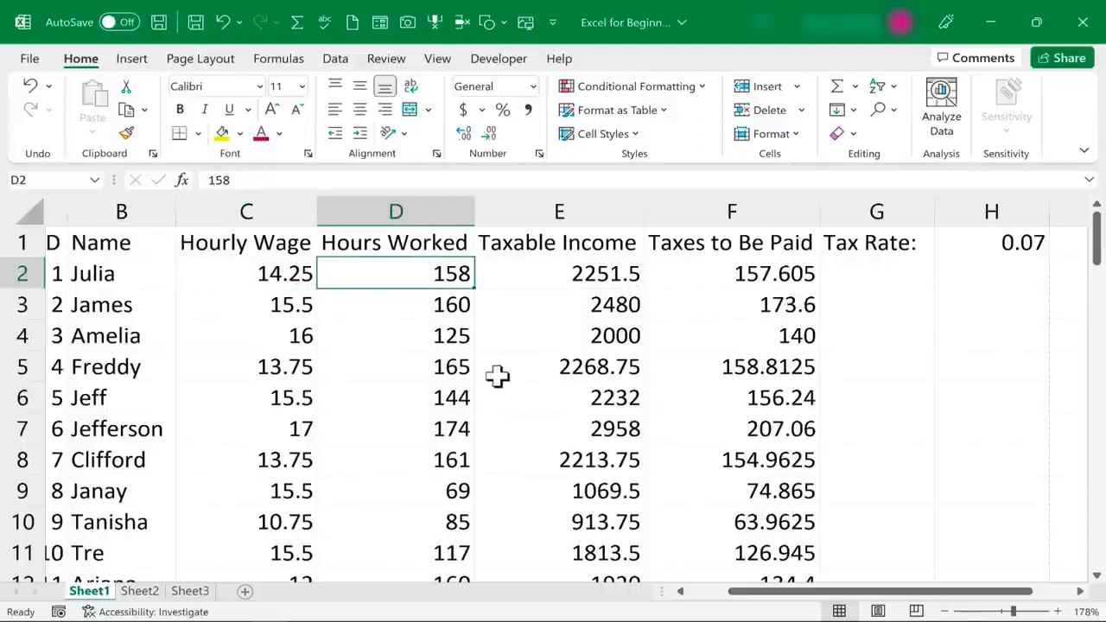
left_click_drag(785, 595, 692, 595)
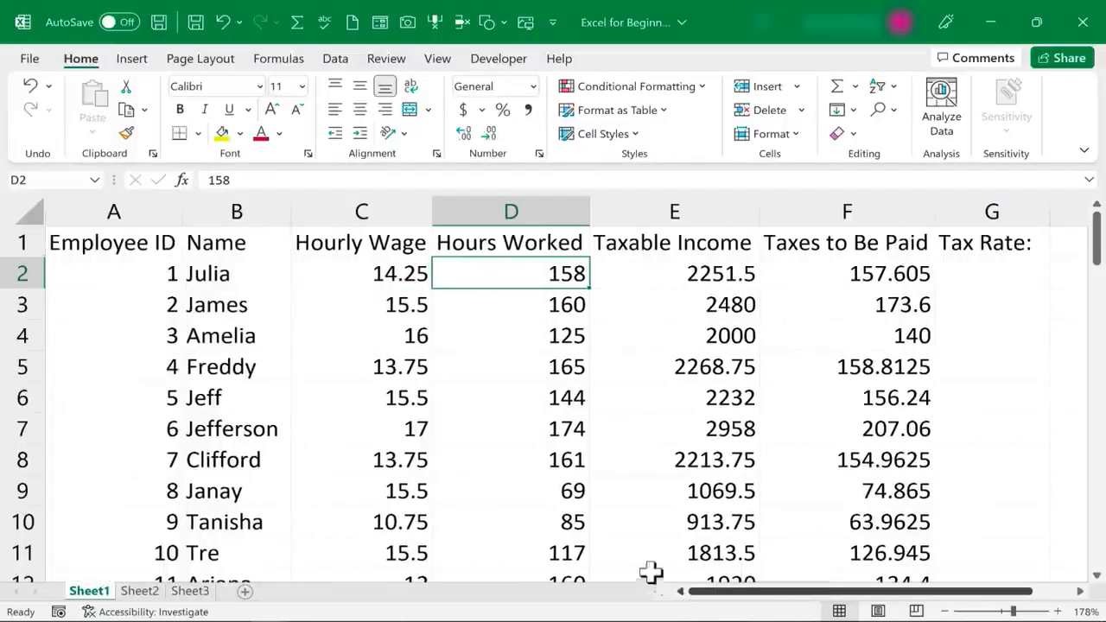
Format the Hourly Wage column C as Currency
left_click(374, 210)
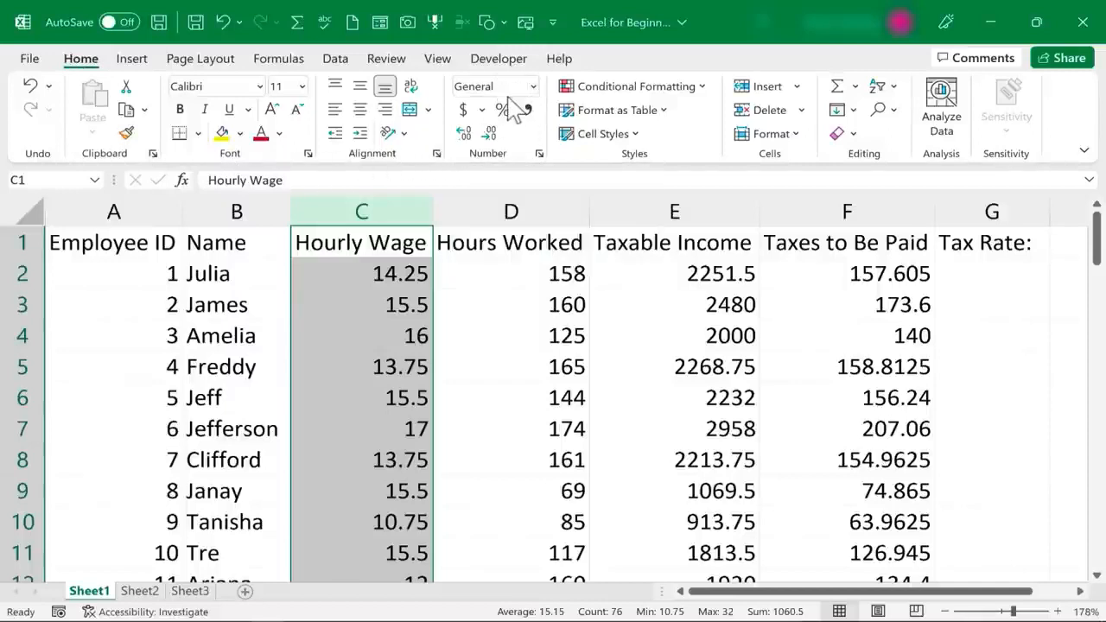
left_click(534, 87)
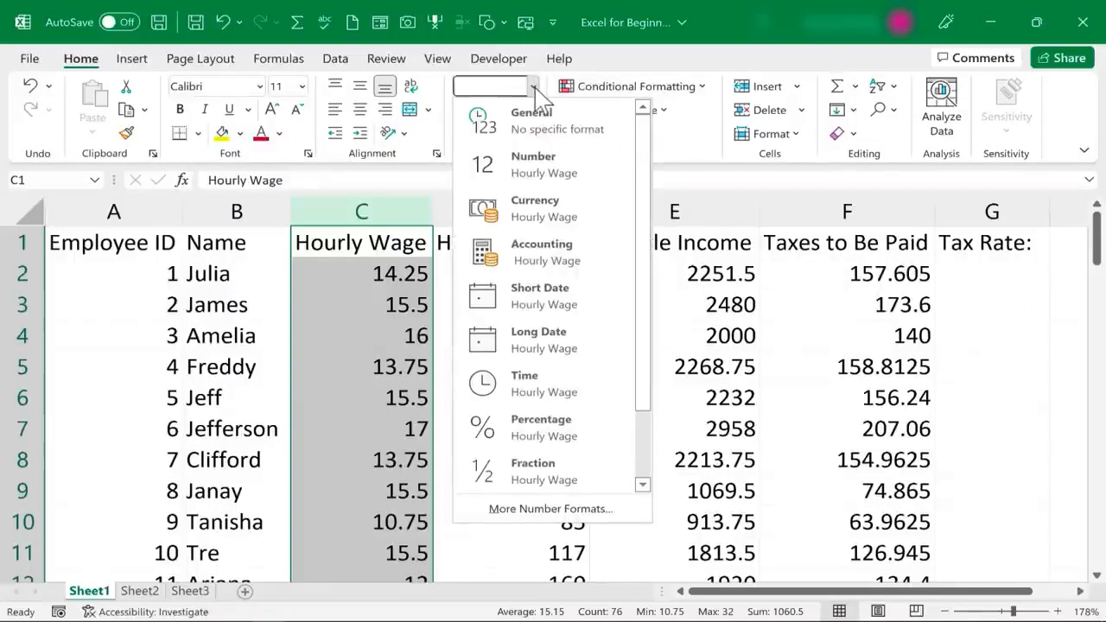
left_click(544, 212)
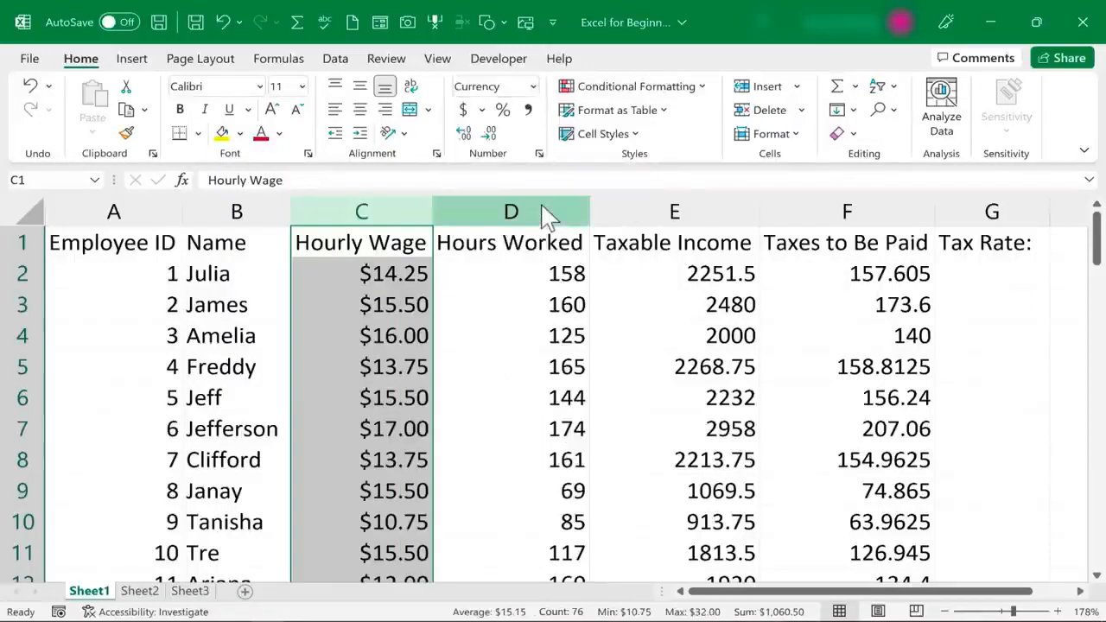
left_click(386, 313)
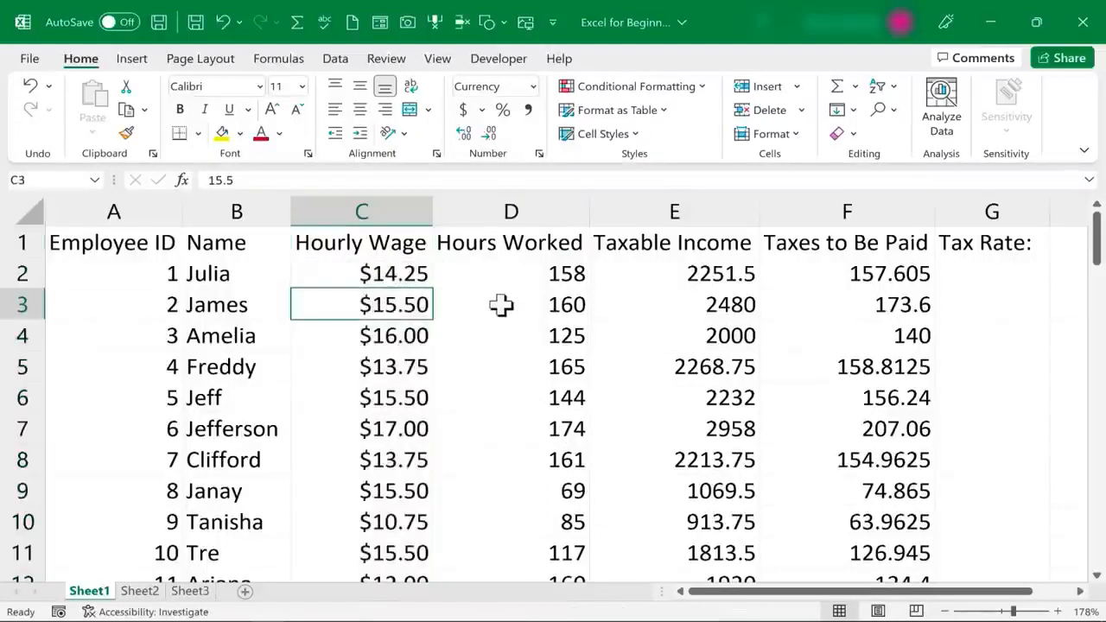
left_click(531, 298)
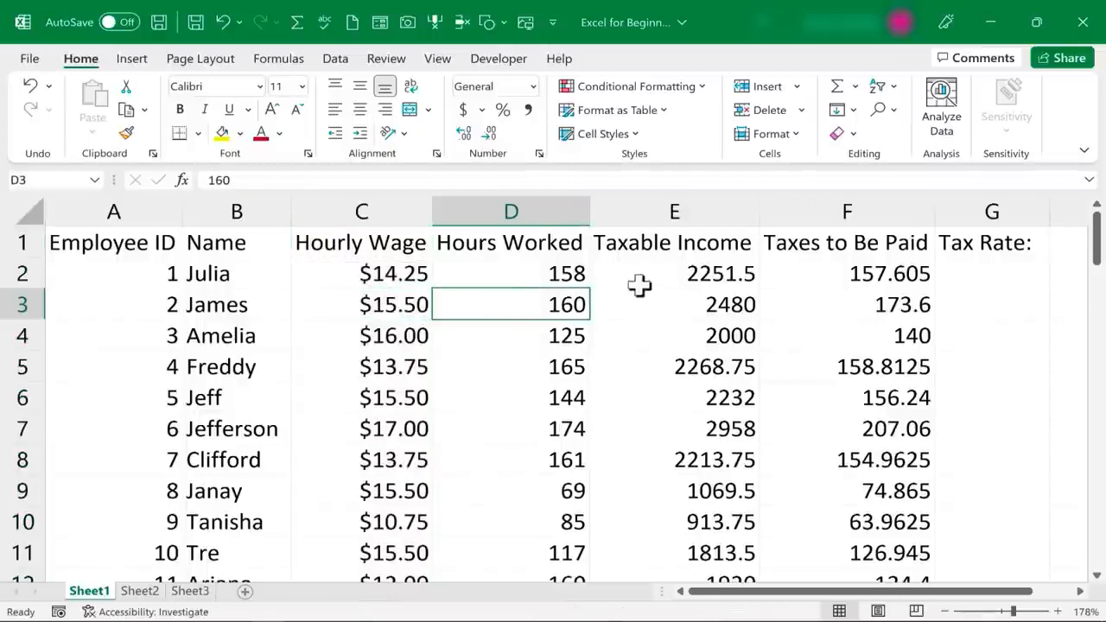
Give the Taxable Income column E the Accounting format and check its formulas
left_click(682, 215)
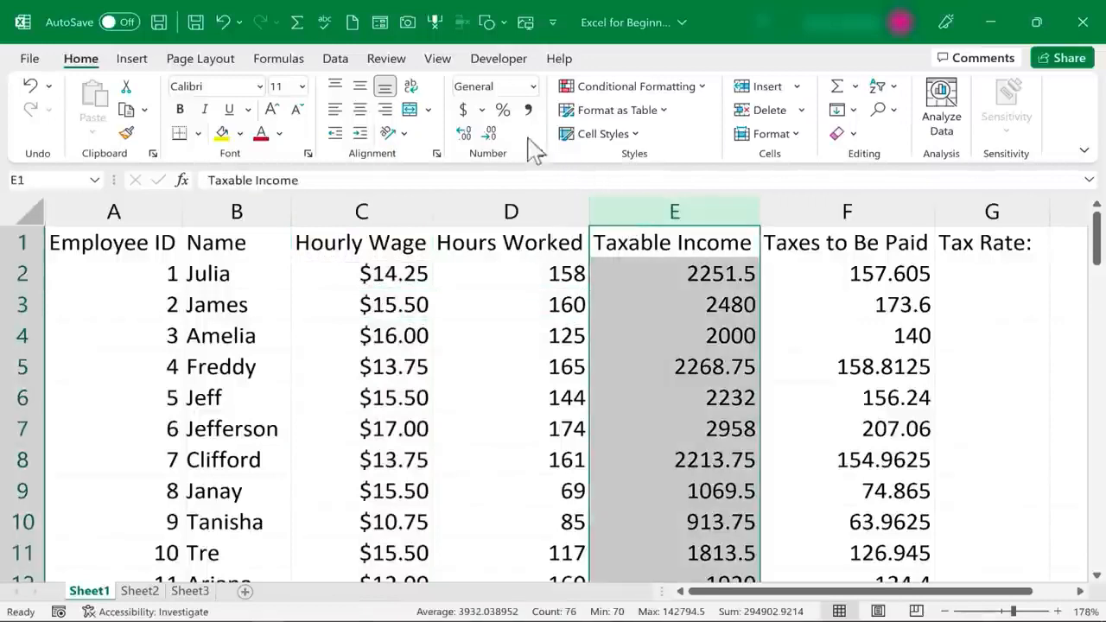
left_click(533, 86)
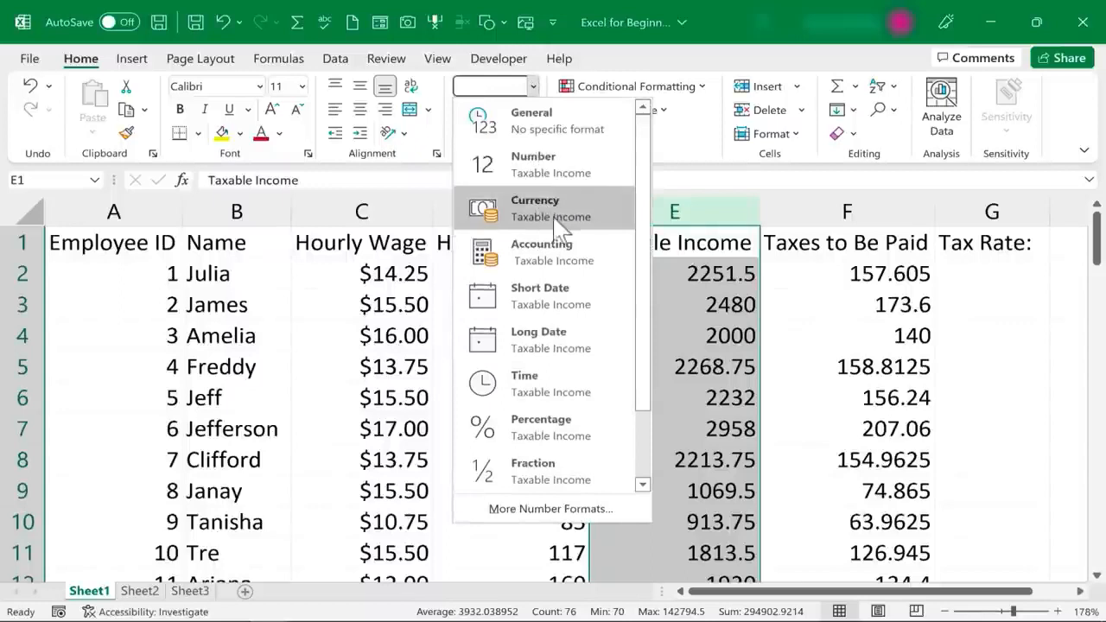
left_click(596, 274)
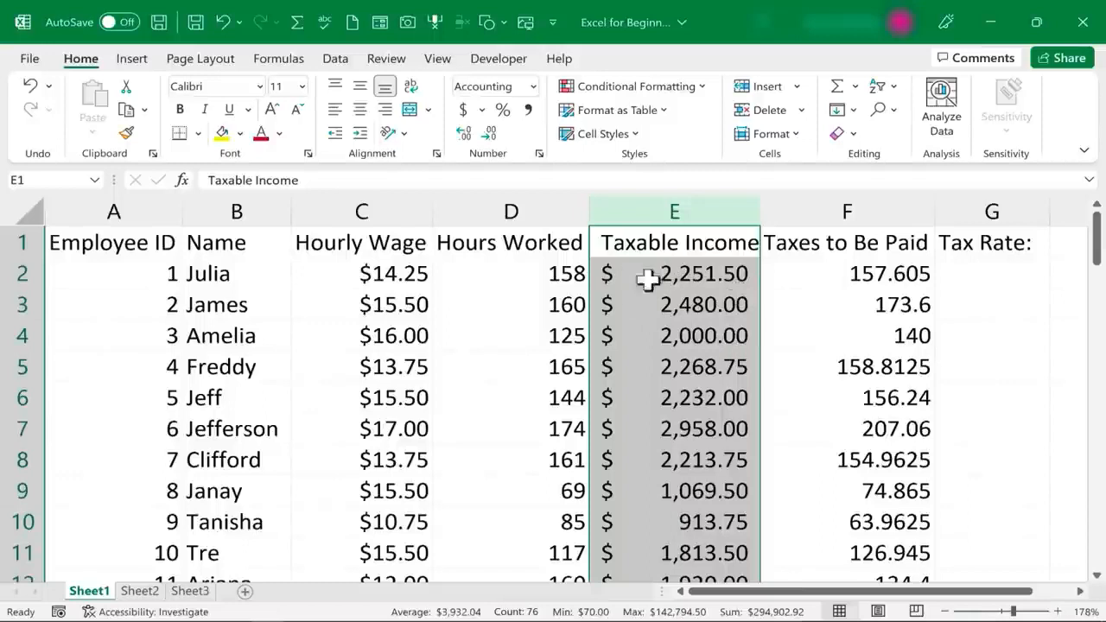
left_click(698, 317)
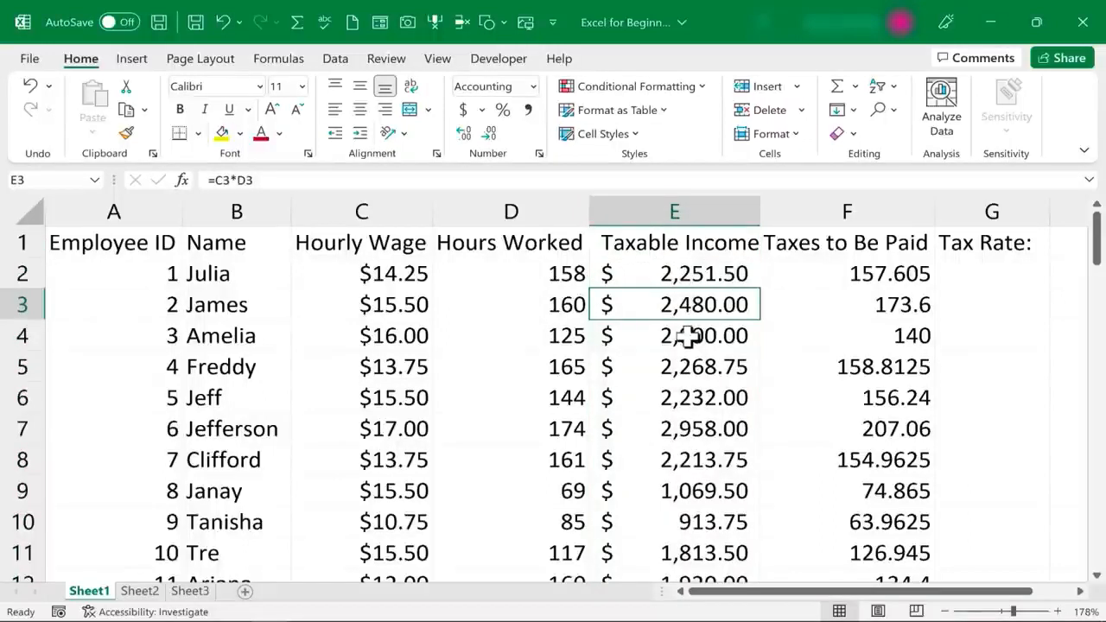
left_click(697, 273)
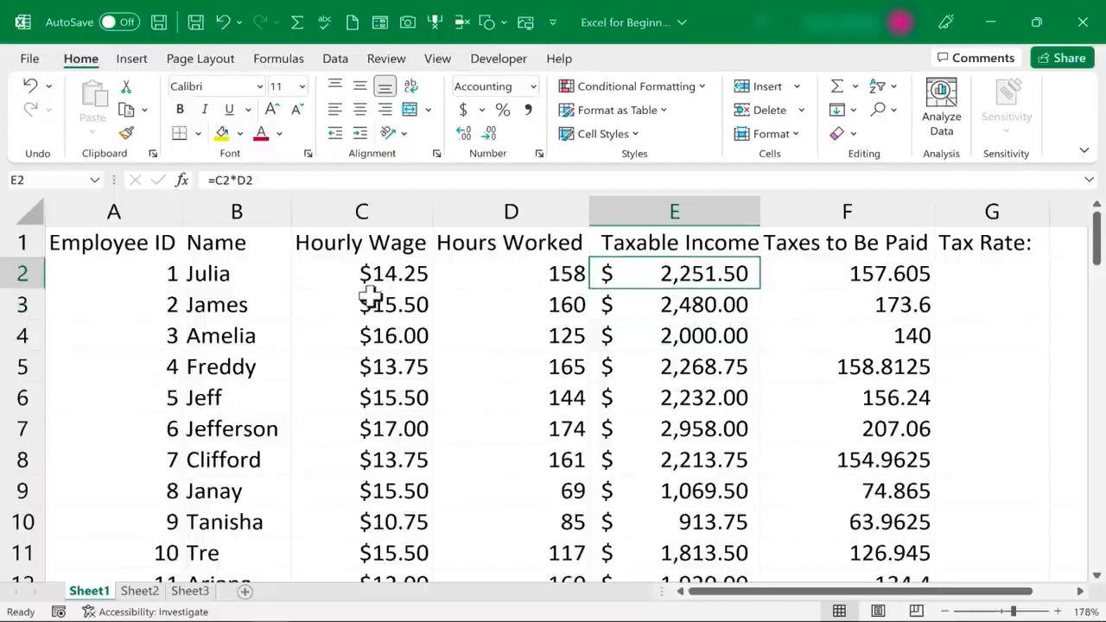
key("Down")
key("Down")
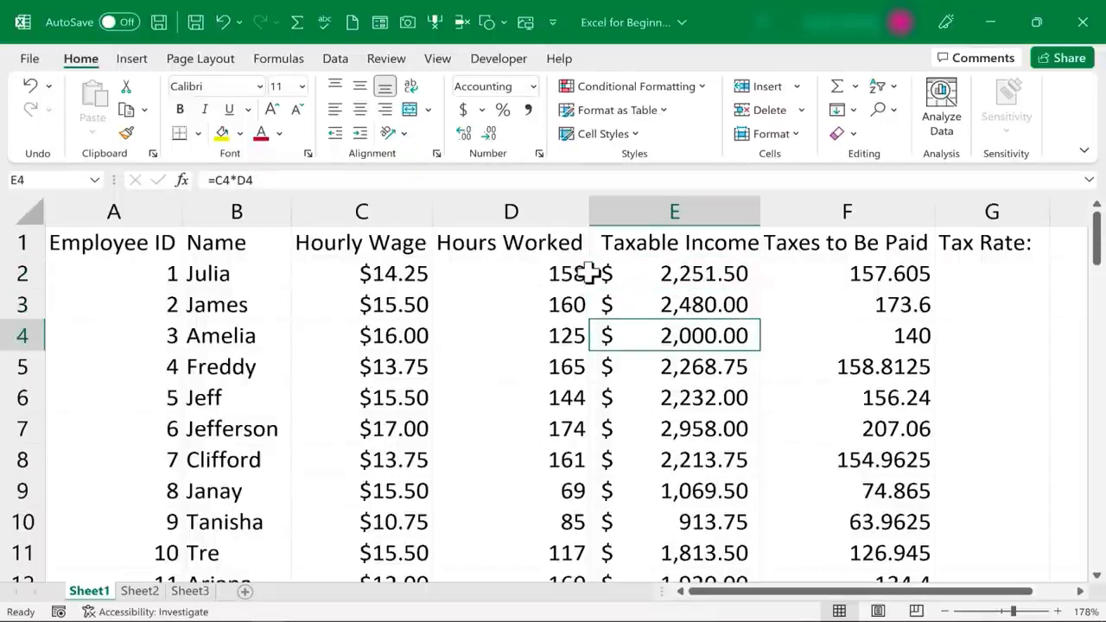
left_click(702, 271)
left_click(859, 211)
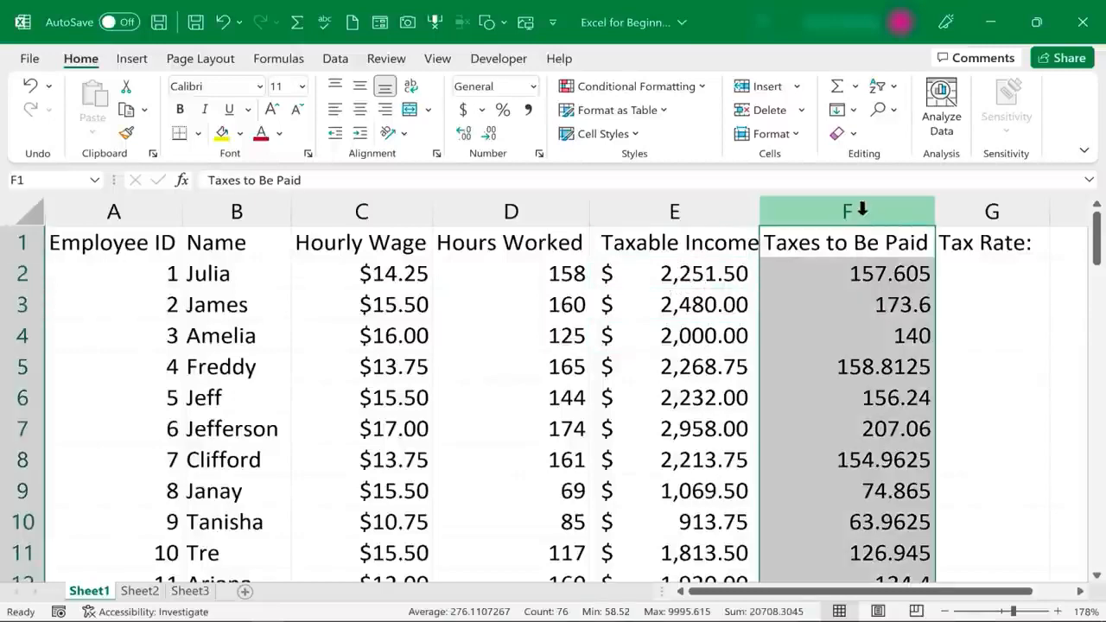
Apply the Accounting format to the Taxes to Be Paid column F
left_click(533, 87)
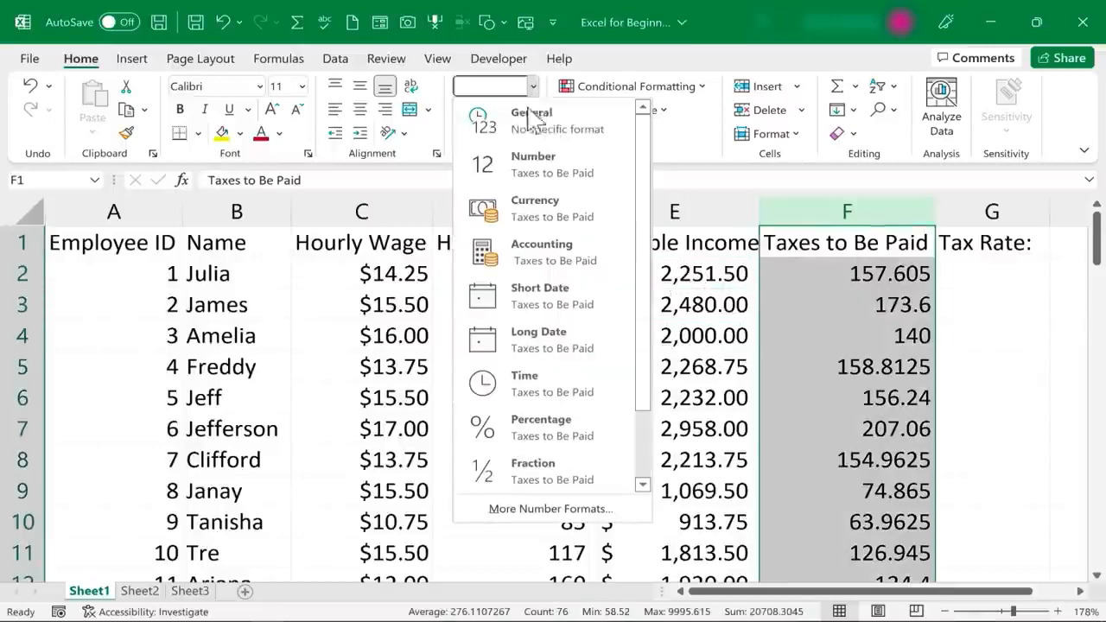
left_click(545, 251)
left_click(674, 211)
left_click(533, 86)
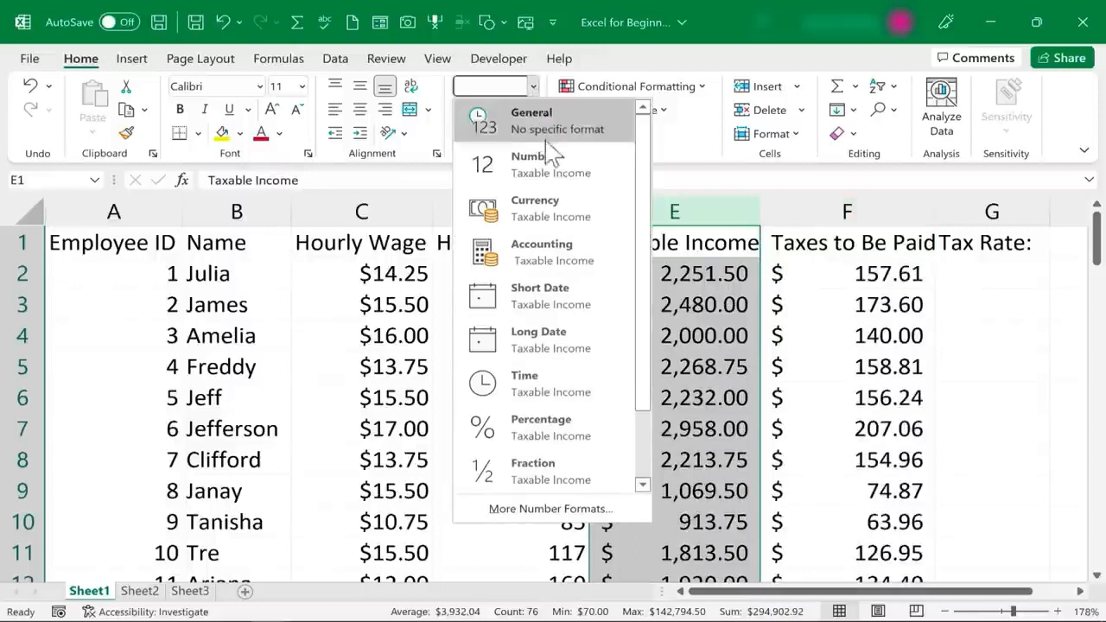
left_click_drag(644, 205, 671, 328)
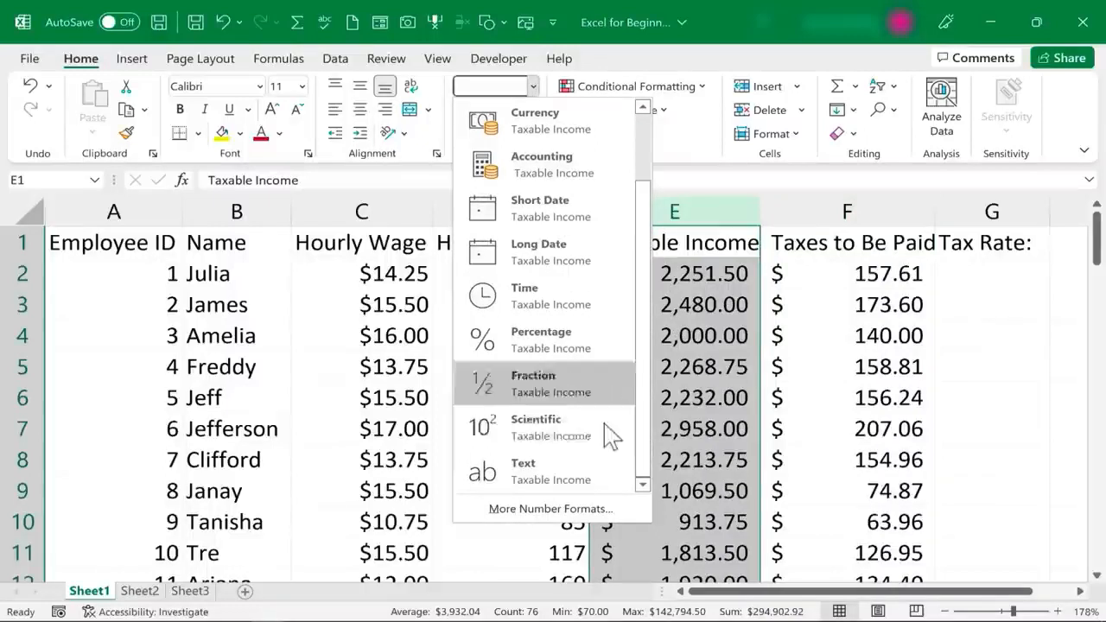
left_click_drag(643, 226, 643, 162)
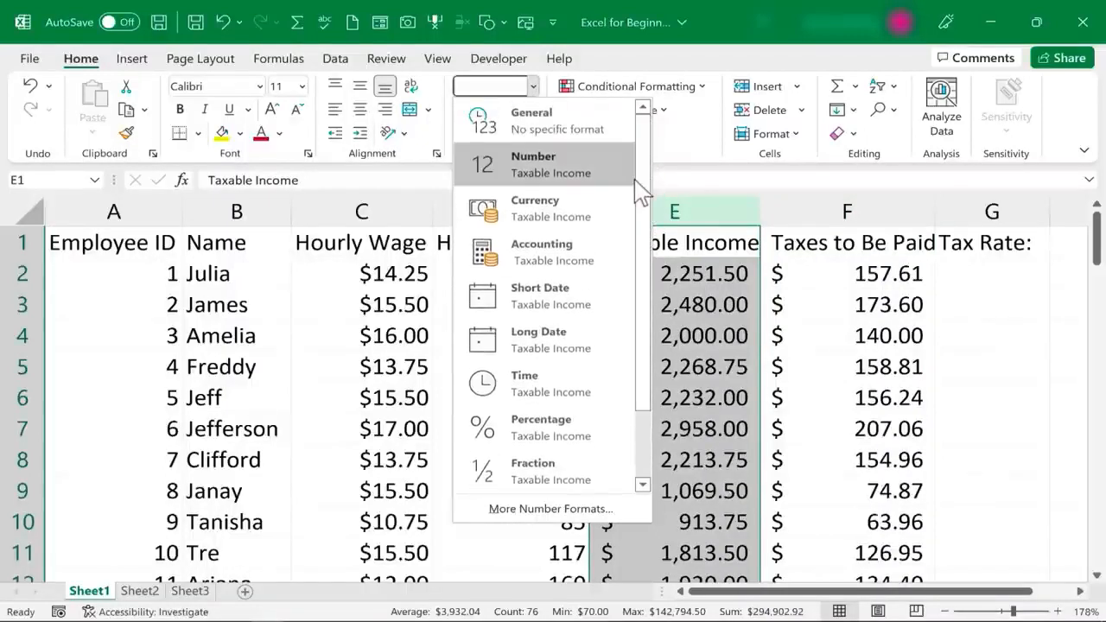
Set the Name column B to the Text number format
left_click(235, 211)
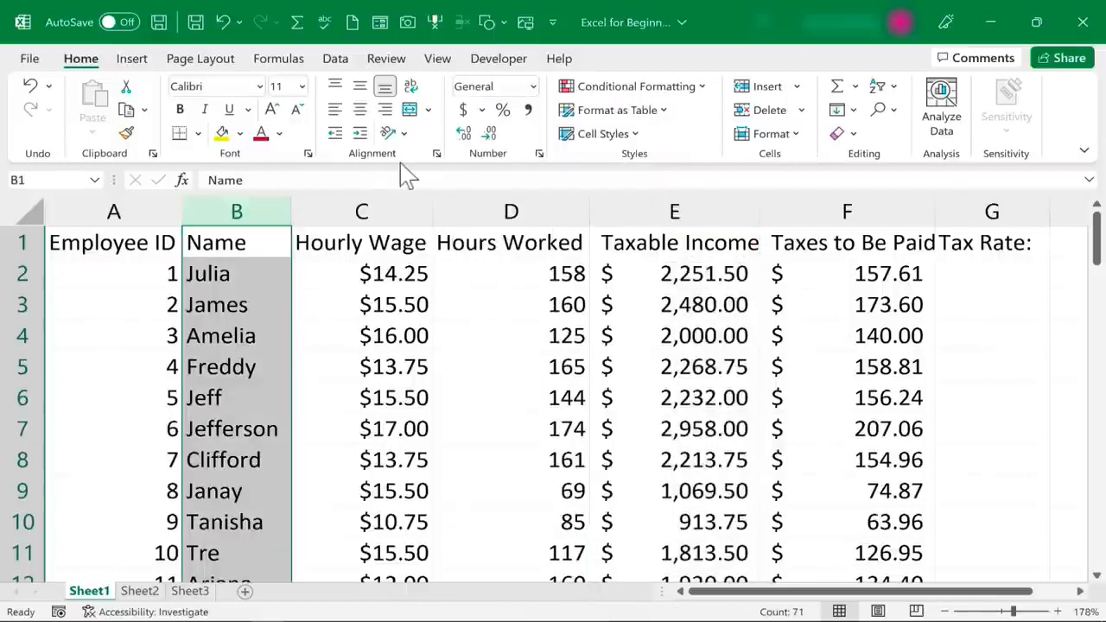
left_click(534, 86)
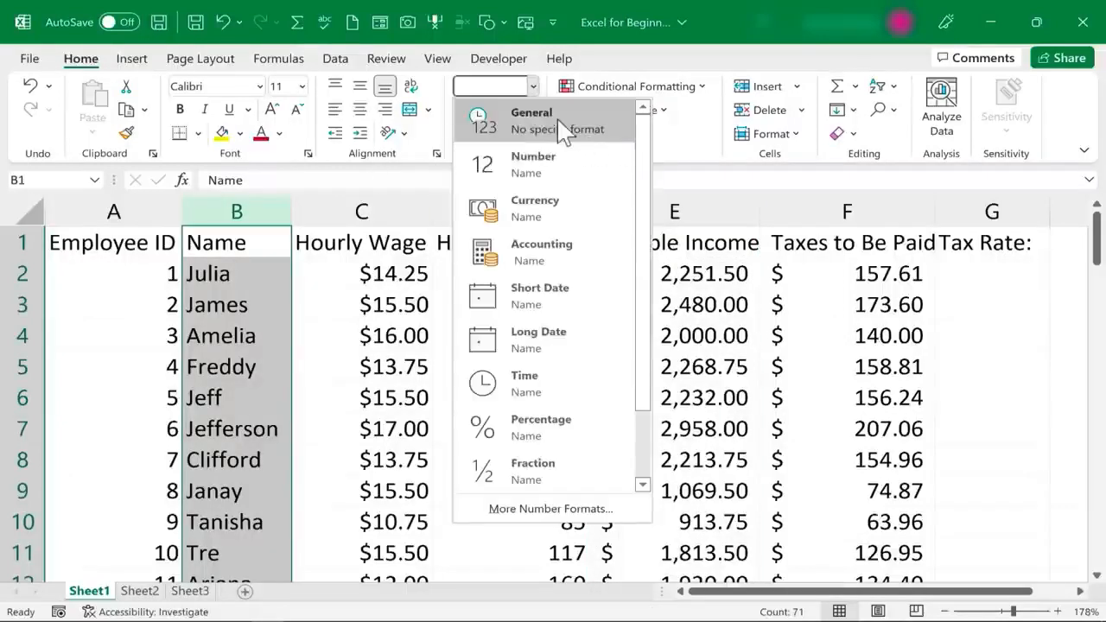
left_click_drag(643, 233, 653, 324)
left_click(546, 484)
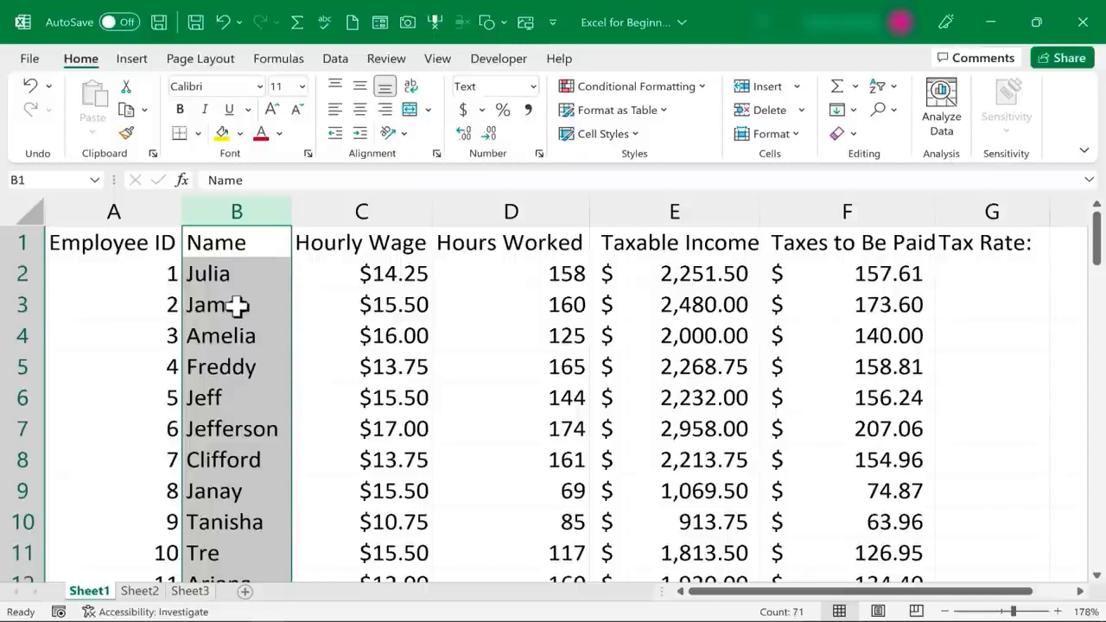
left_click(237, 305)
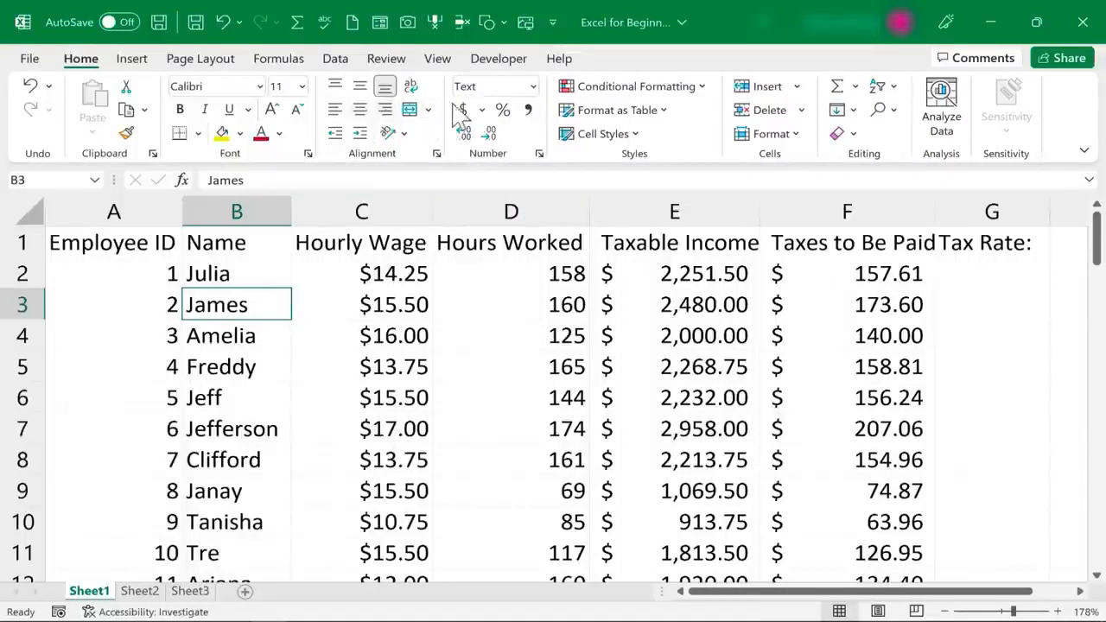
left_click(533, 86)
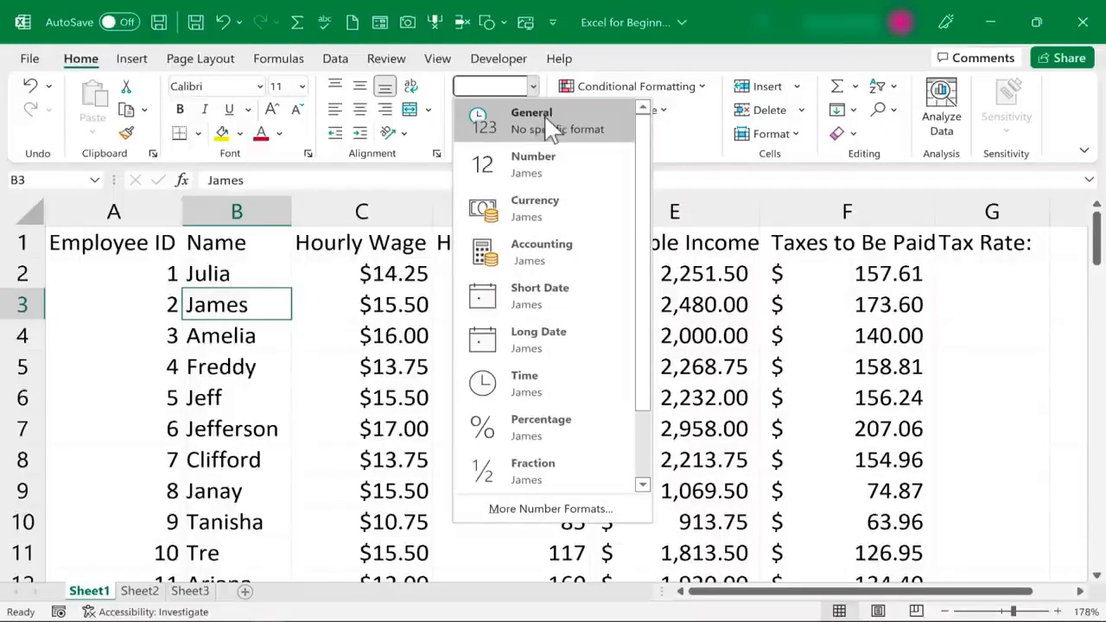
left_click(551, 509)
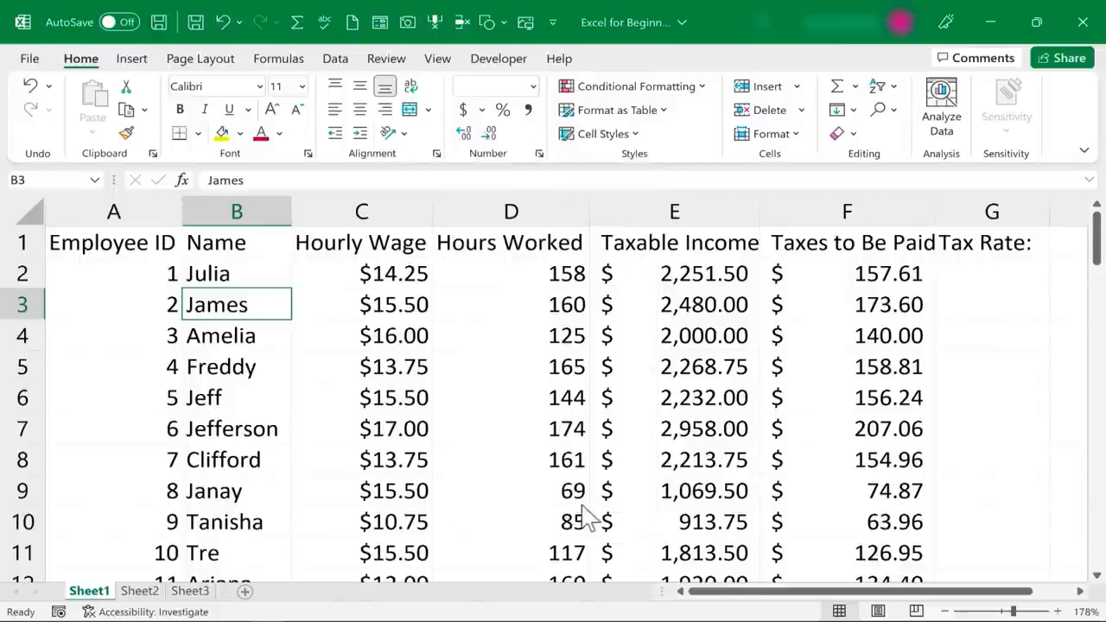
left_click(114, 295)
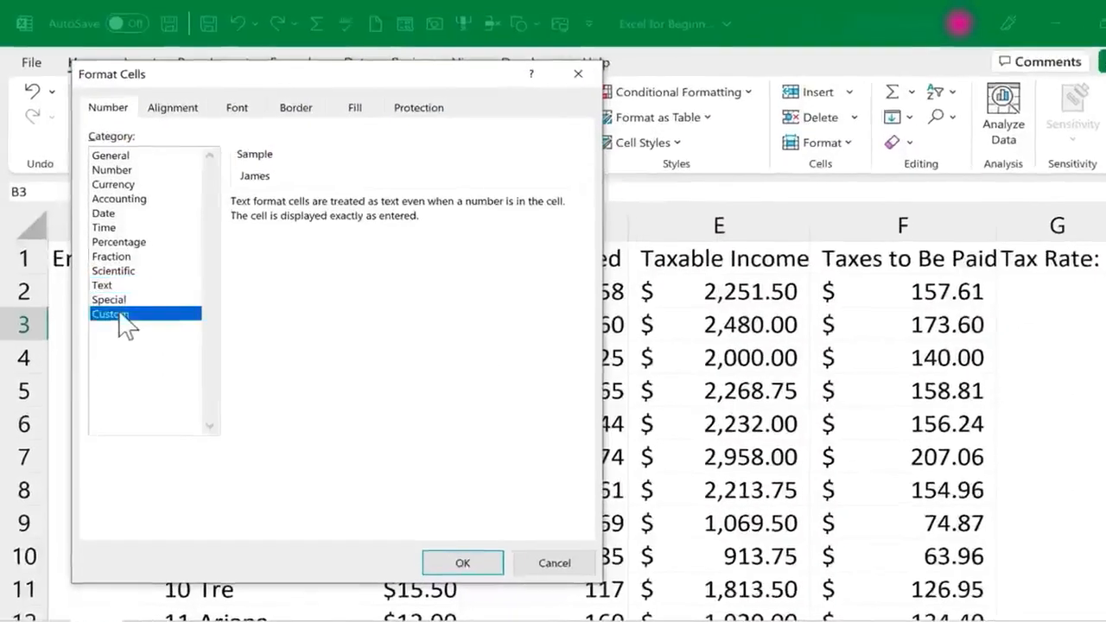
left_click(113, 271)
left_click(108, 227)
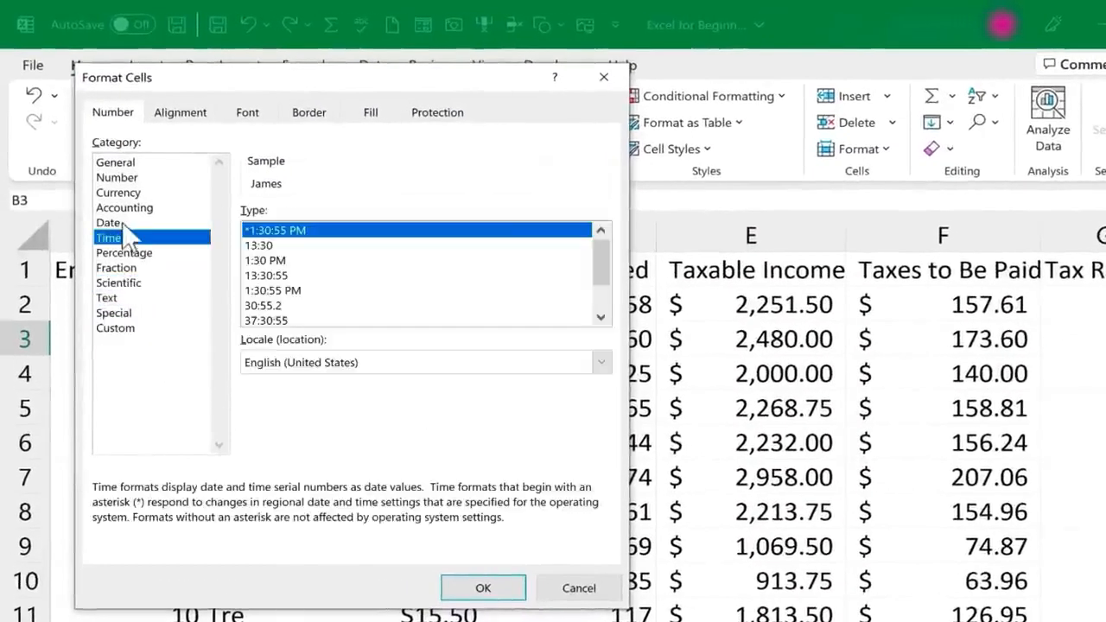
left_click(111, 223)
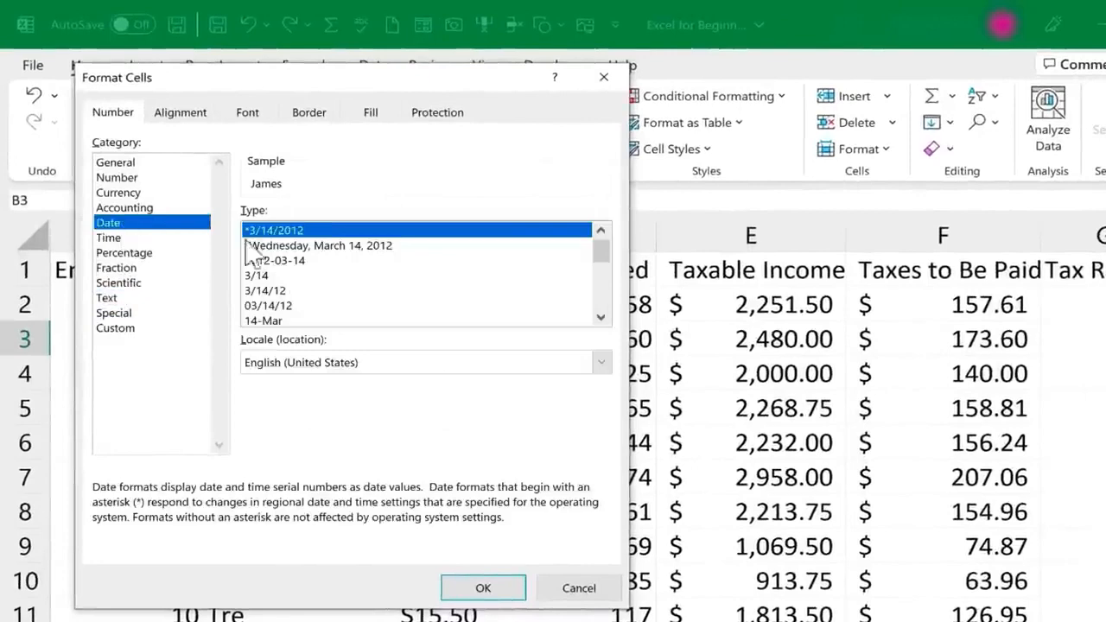
left_click(579, 588)
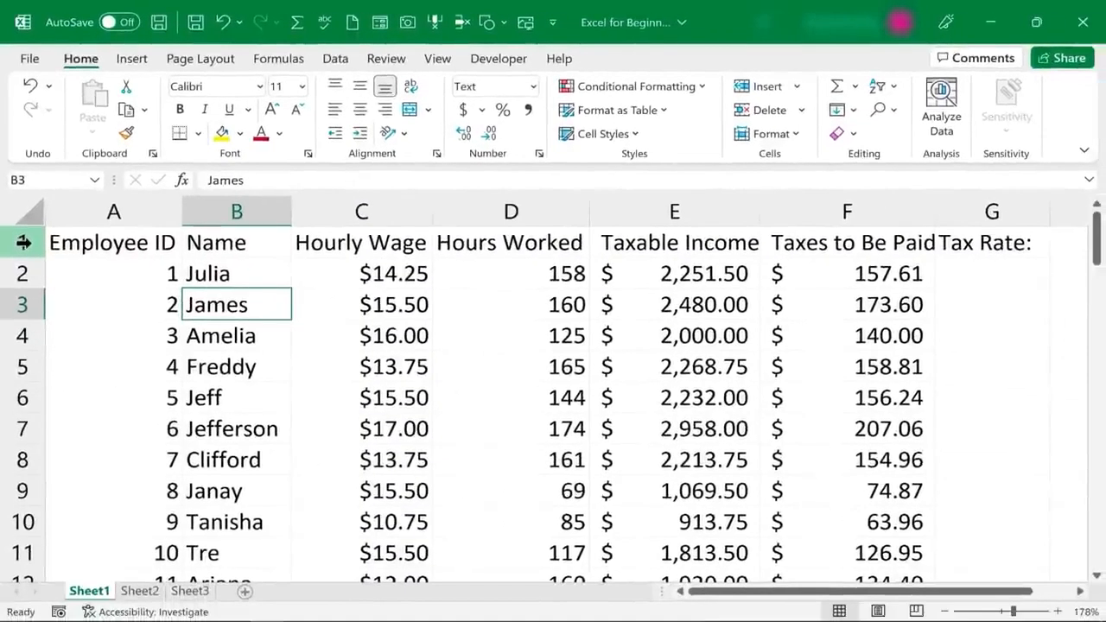
Bold the row 1 headers and enter the word Hello in cell I1
left_click(23, 243)
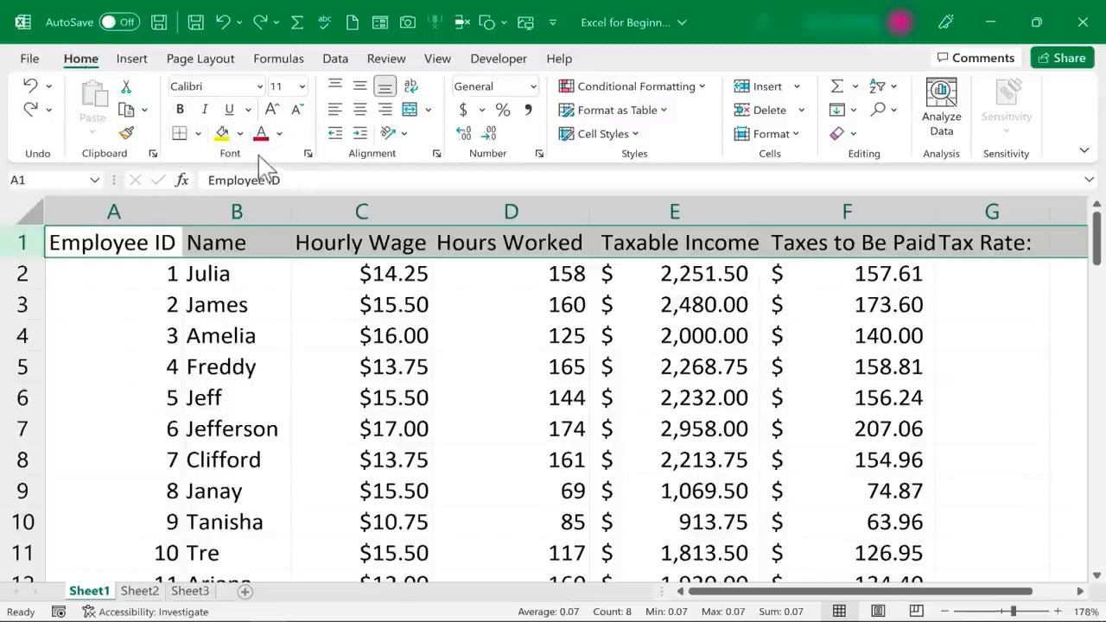
left_click(182, 110)
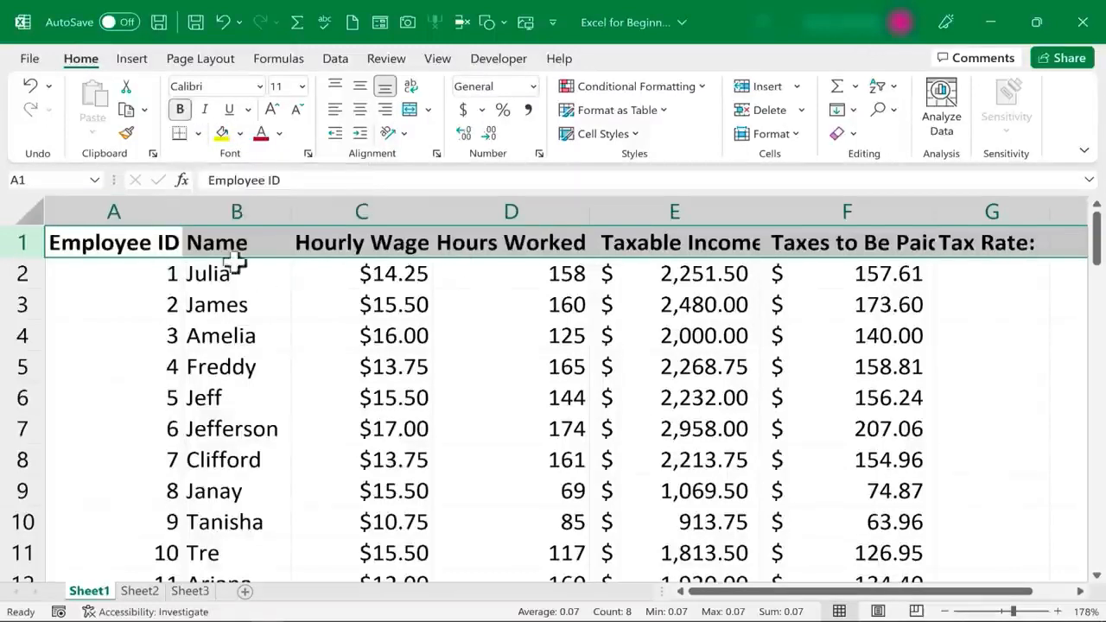
scroll(1087, 257, "right", 2)
left_click(1069, 245)
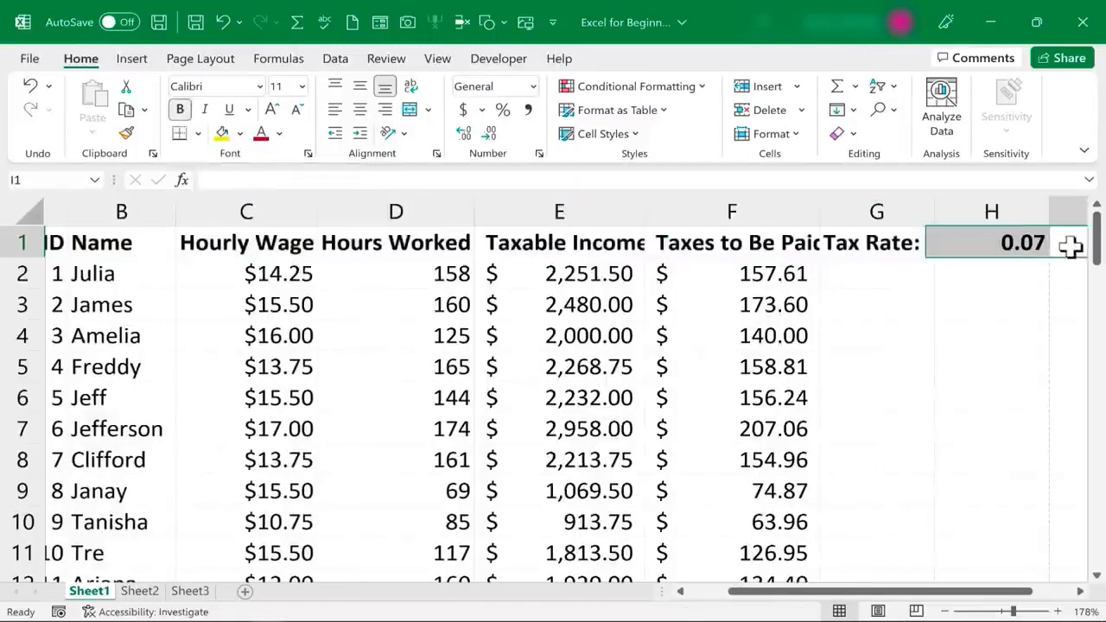
left_click_drag(938, 601, 1032, 595)
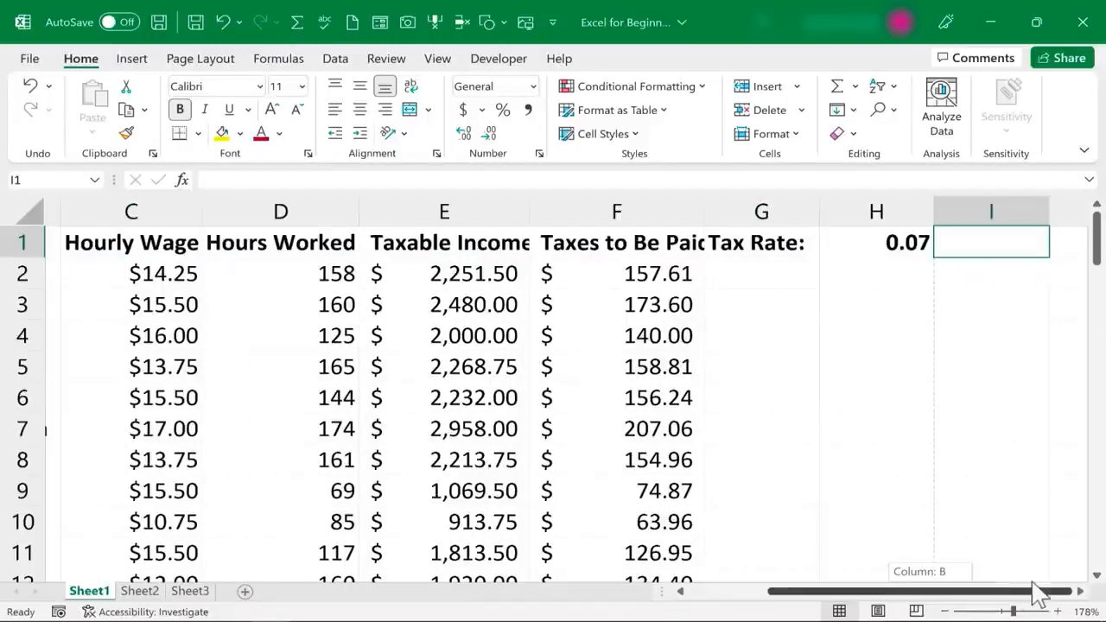
type("Hell")
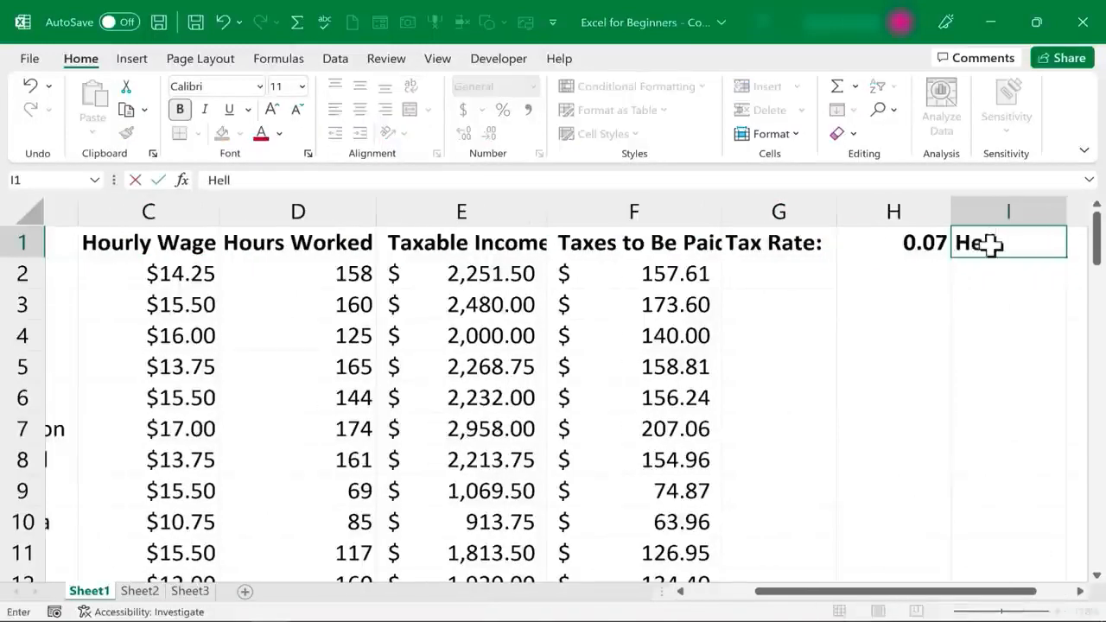
type("o")
key("ctrl+Return")
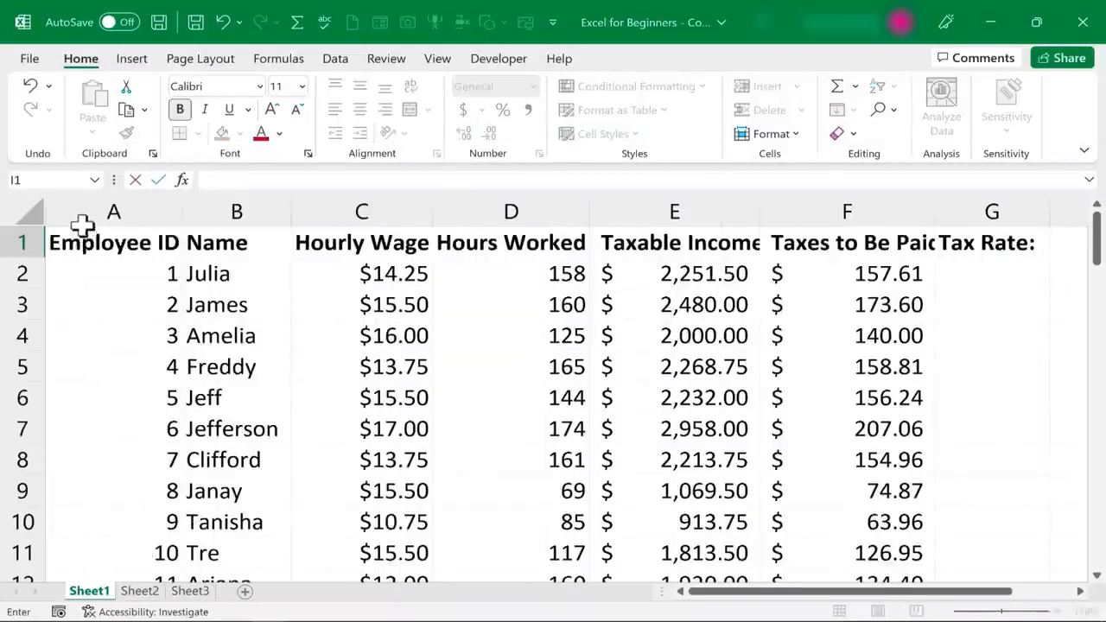
left_click(15, 242)
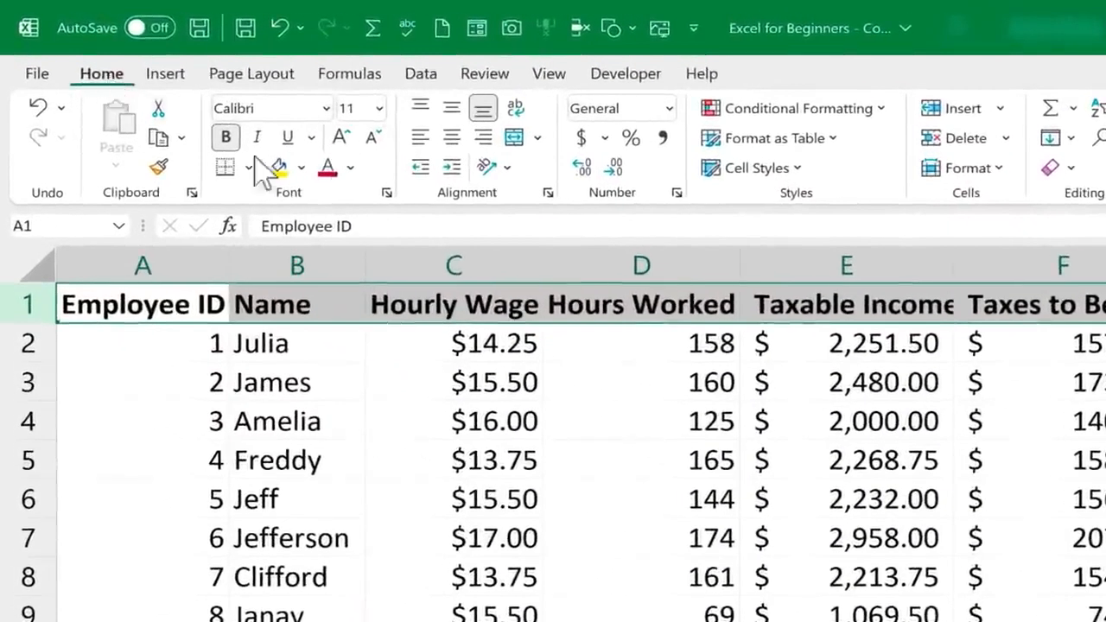
Center-align the bold row 1 headers, leaving them without any fill colour
left_click(451, 138)
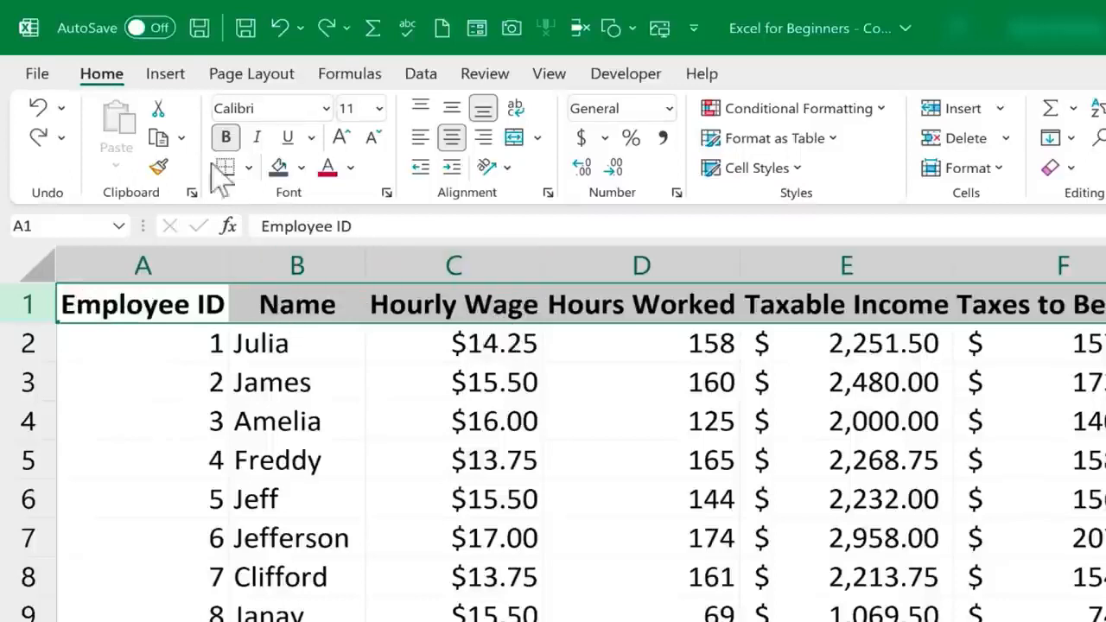
left_click(301, 167)
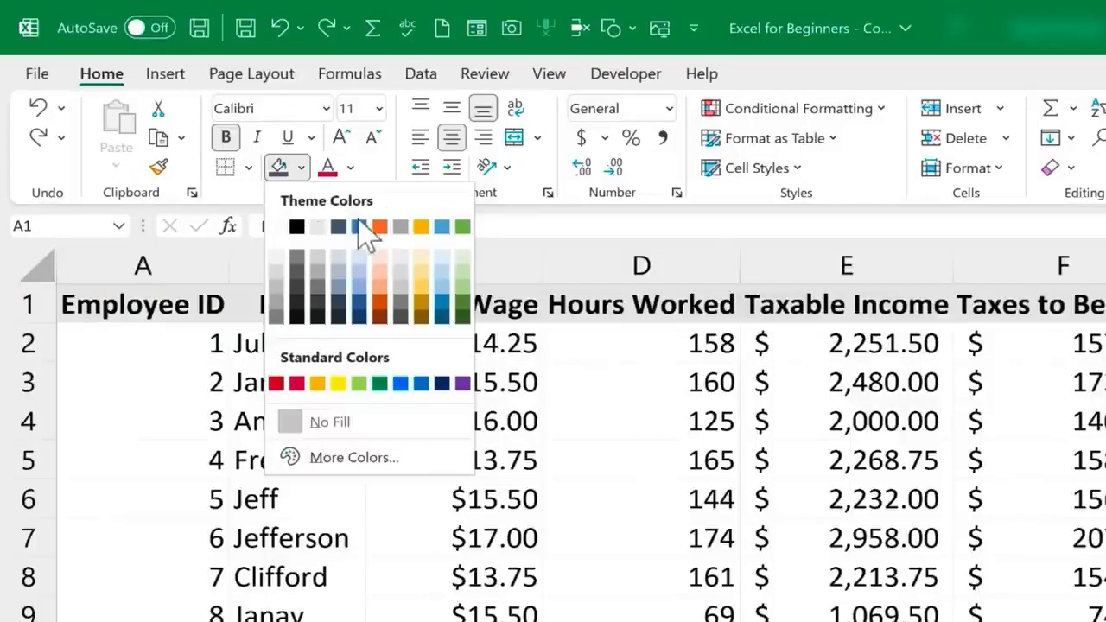
left_click(588, 230)
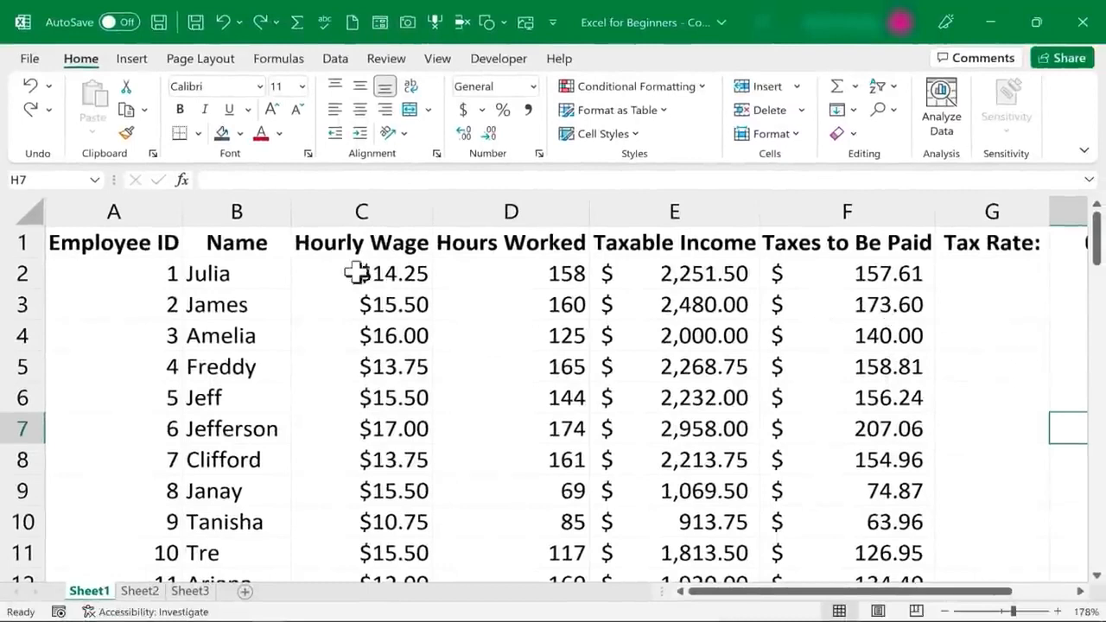
left_click(377, 235)
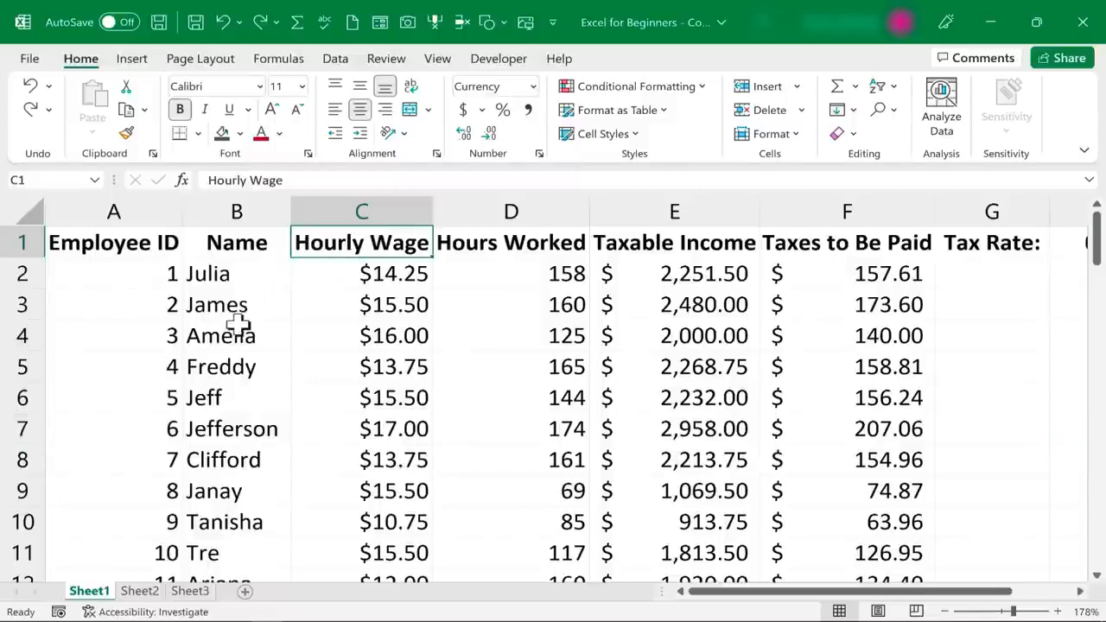
left_click(223, 366)
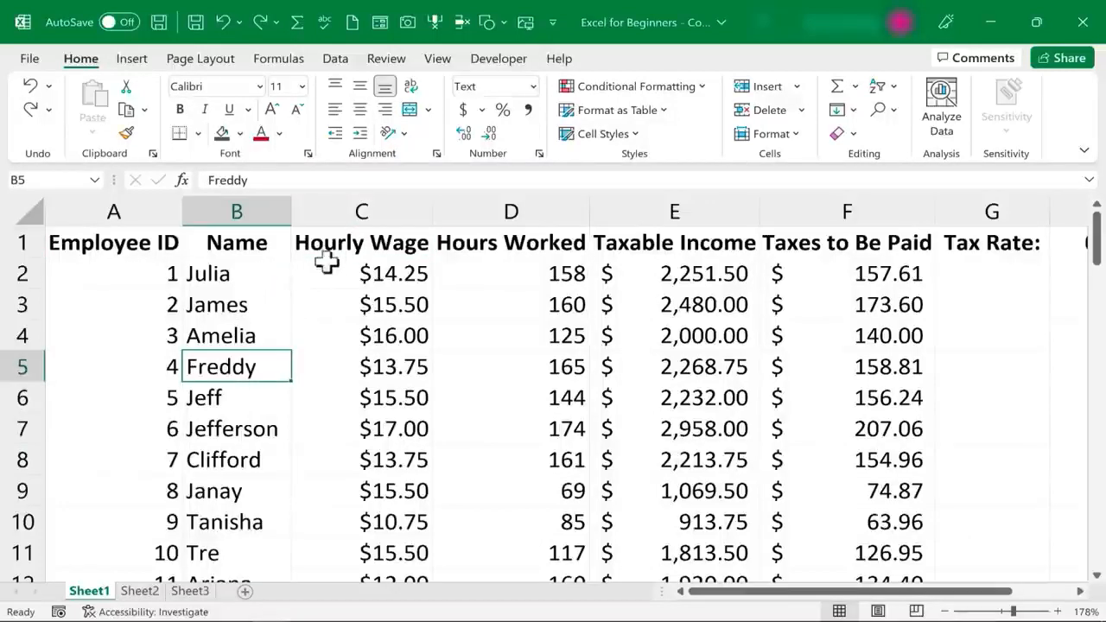
left_click(382, 246)
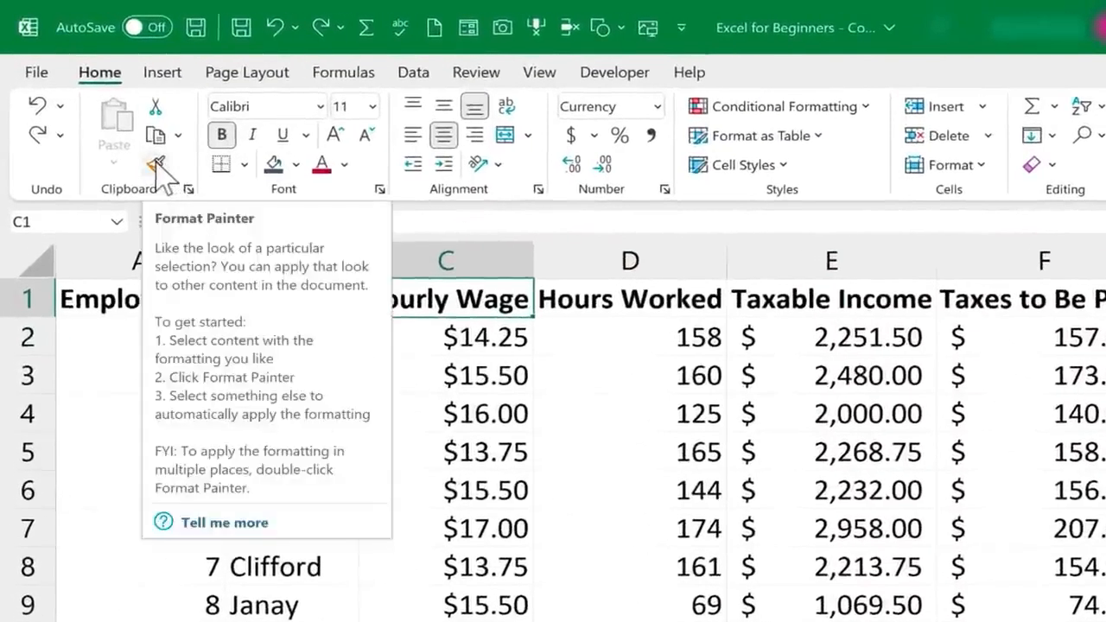
left_click(156, 164)
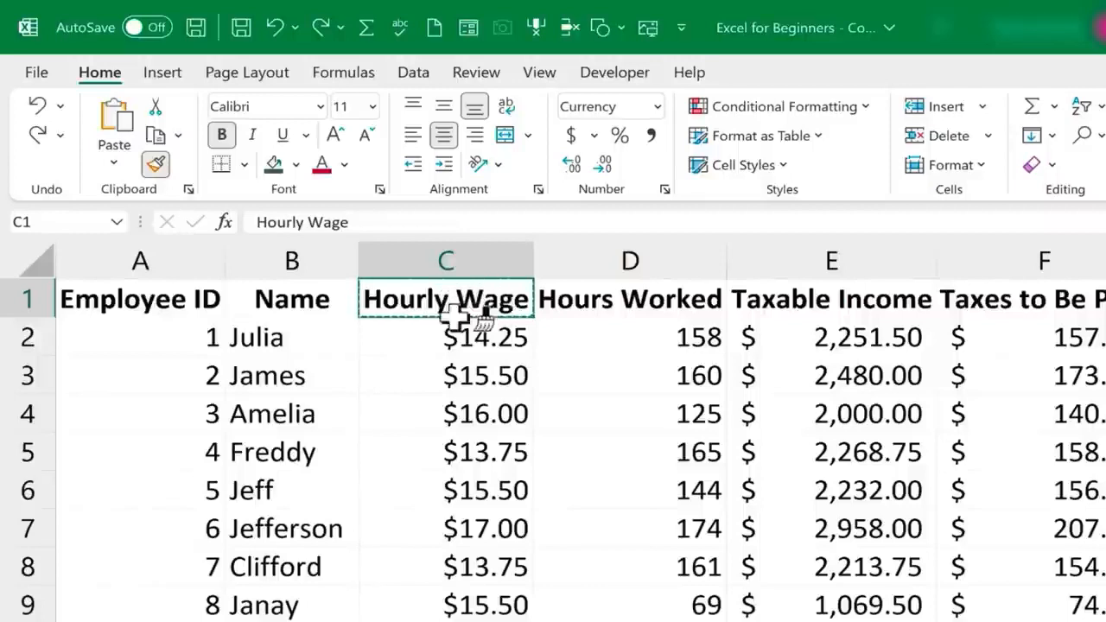
left_click(267, 376)
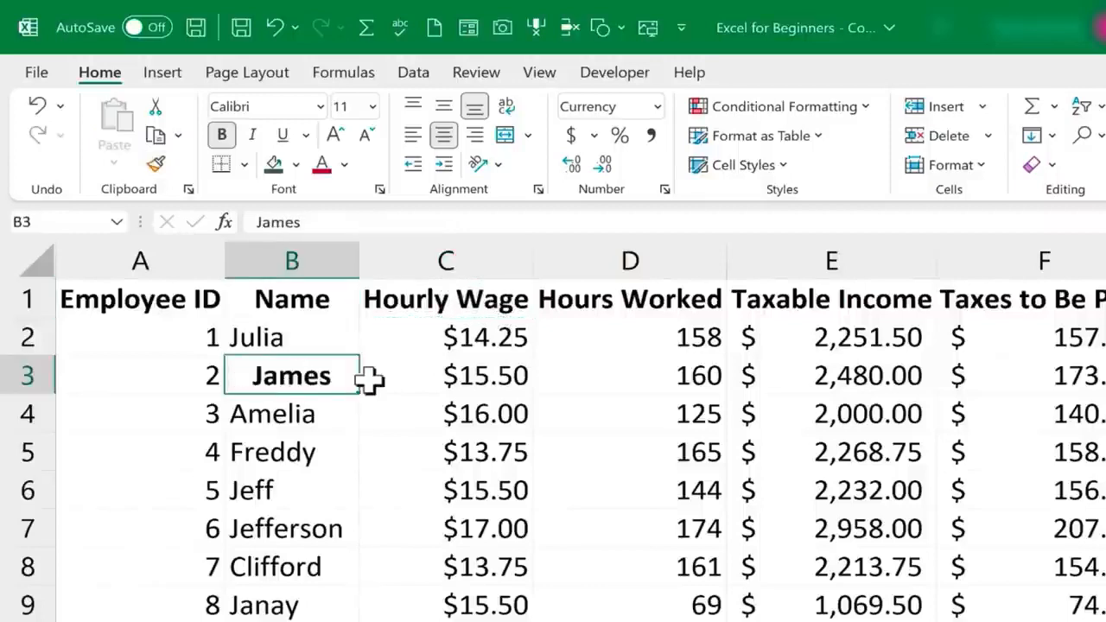
left_click(310, 457)
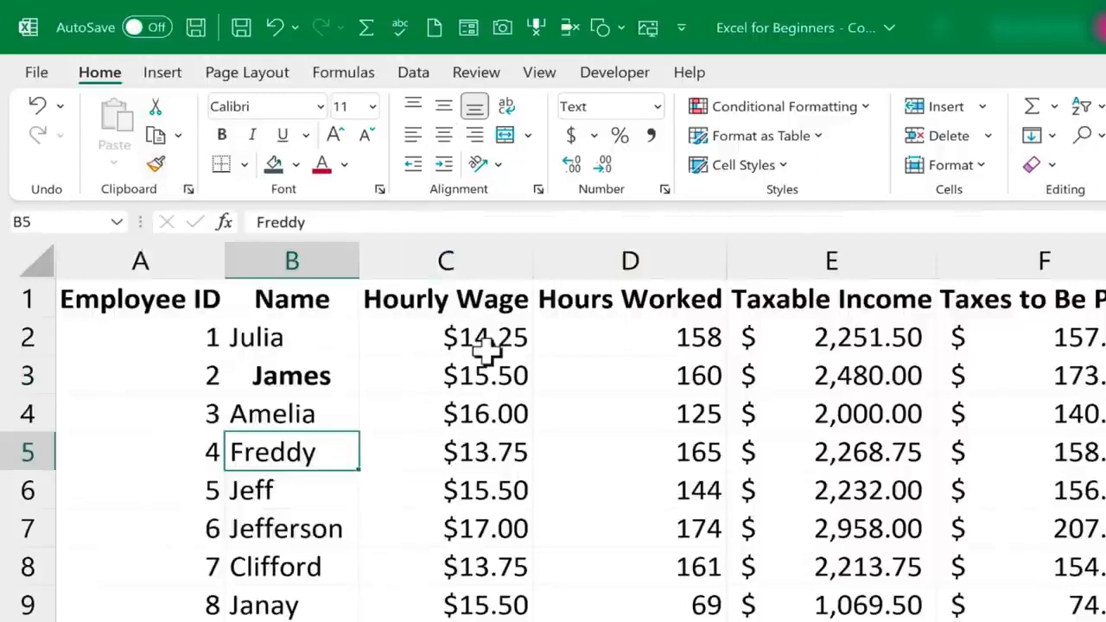
left_click(523, 299)
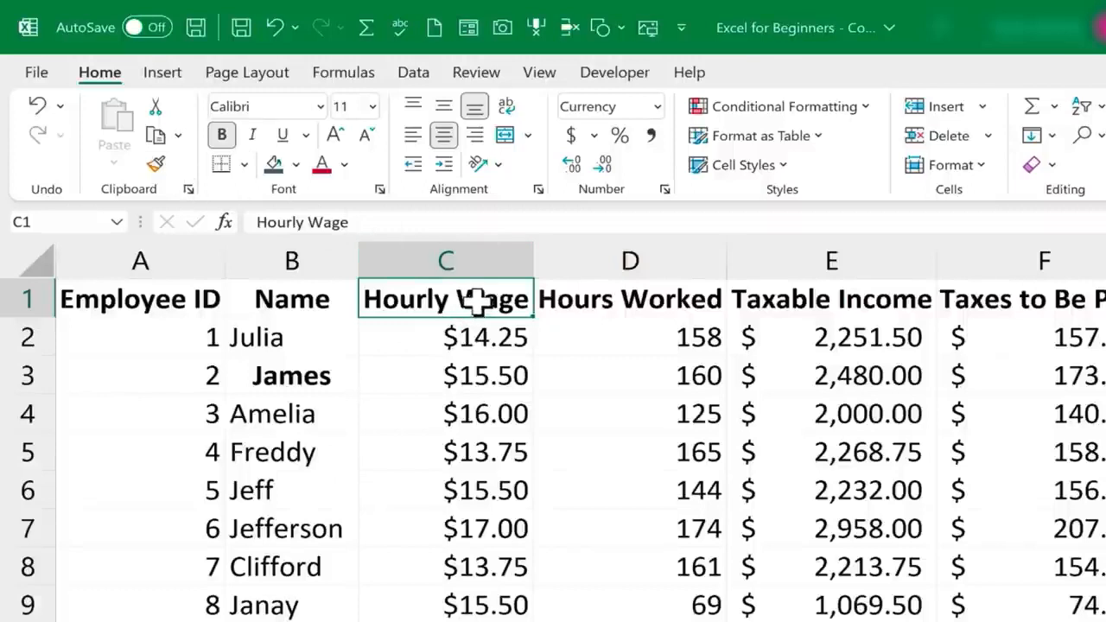
left_click(156, 164)
left_click(285, 449)
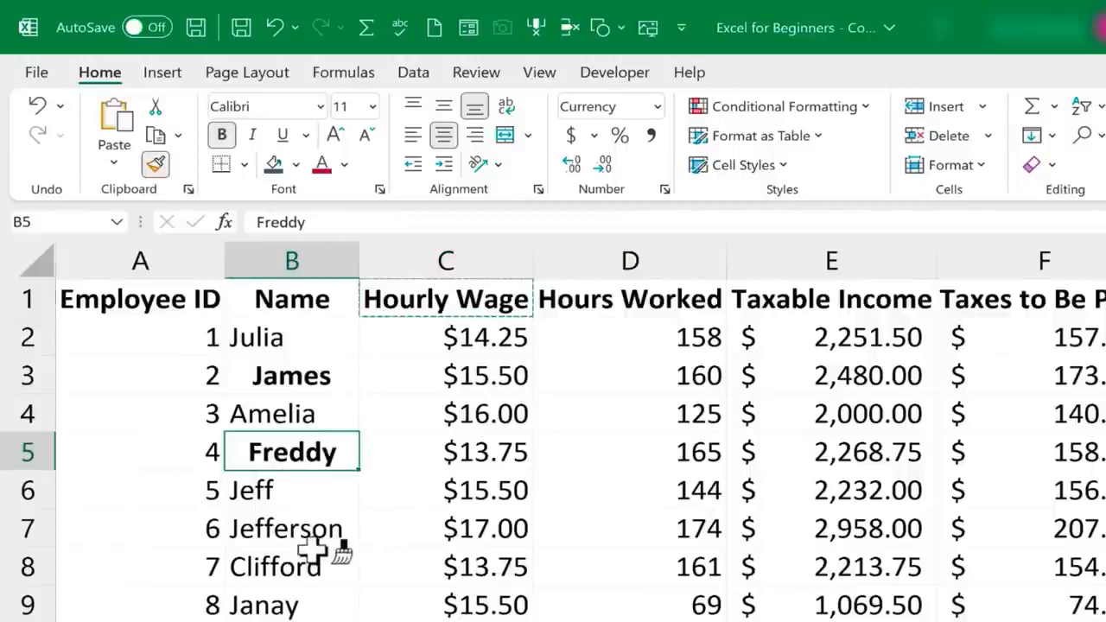
left_click(316, 566)
left_click(296, 526)
left_click(298, 413)
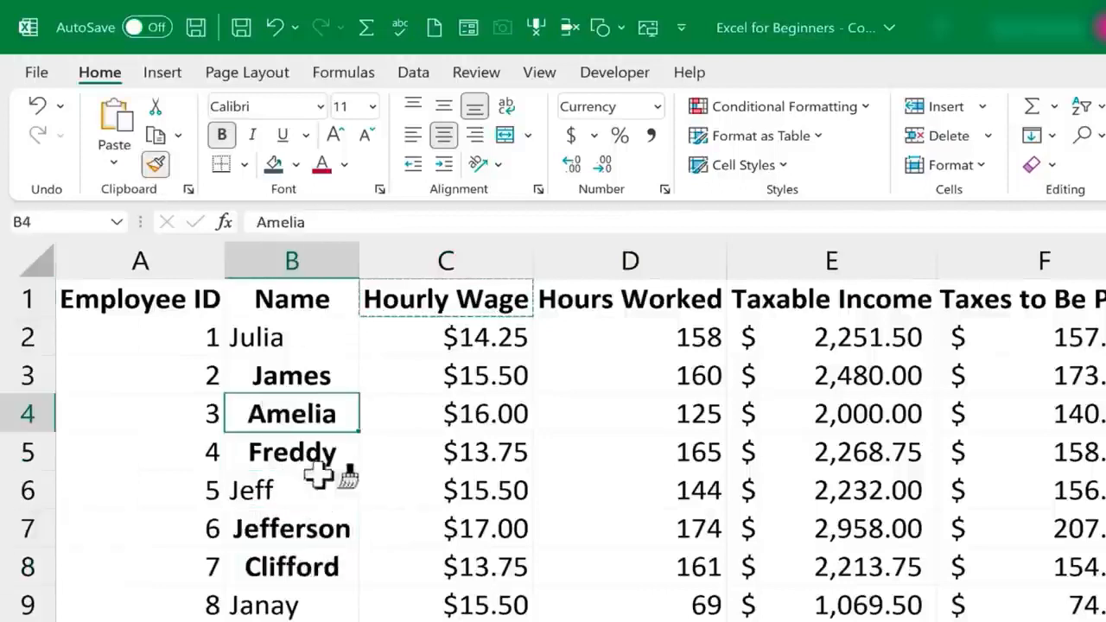
scroll(319, 484, "down", 3)
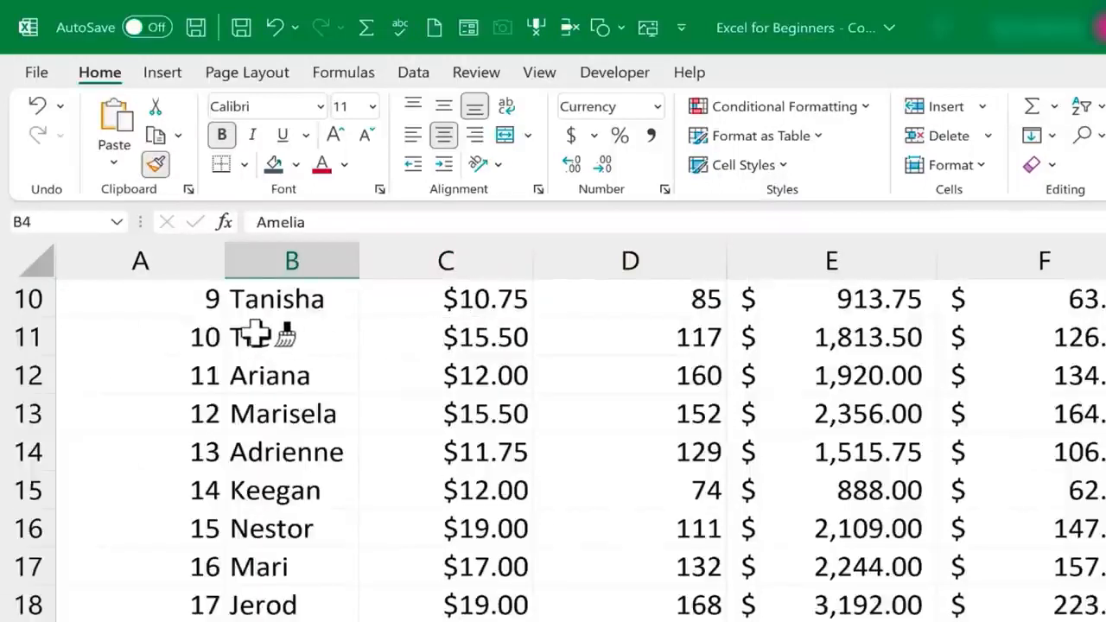
mouse_move(257, 335)
left_mouse_down()
mouse_move(304, 415)
mouse_move(293, 570)
left_mouse_up()
scroll(152, 615, "up", 2)
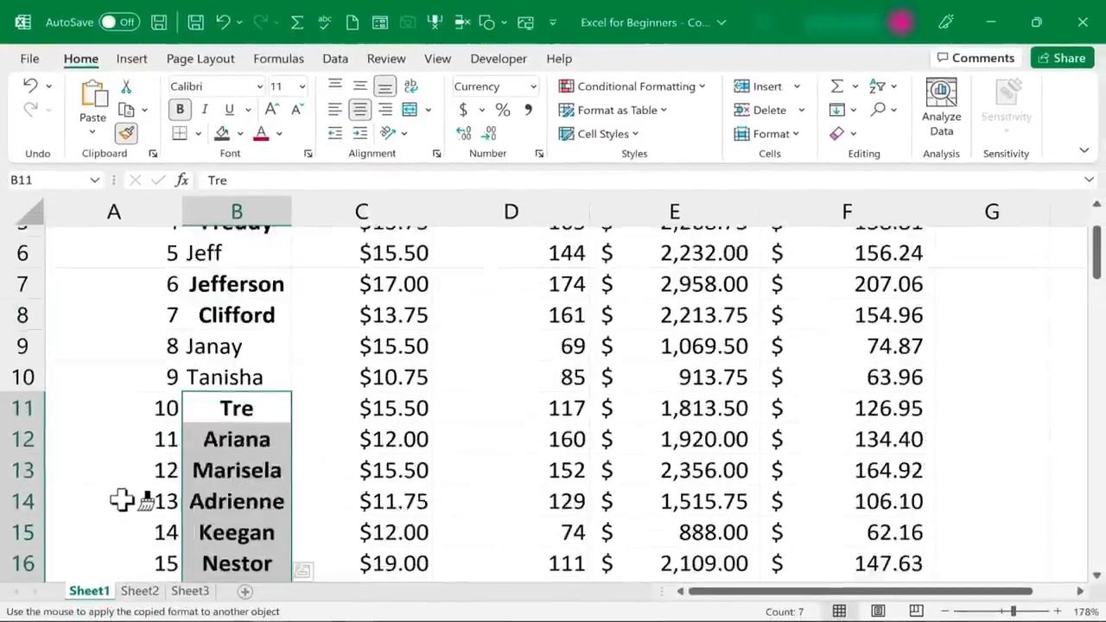
scroll(121, 500, "up", 2)
key("ctrl+z")
key("ctrl+z")
key("ctrl+z")
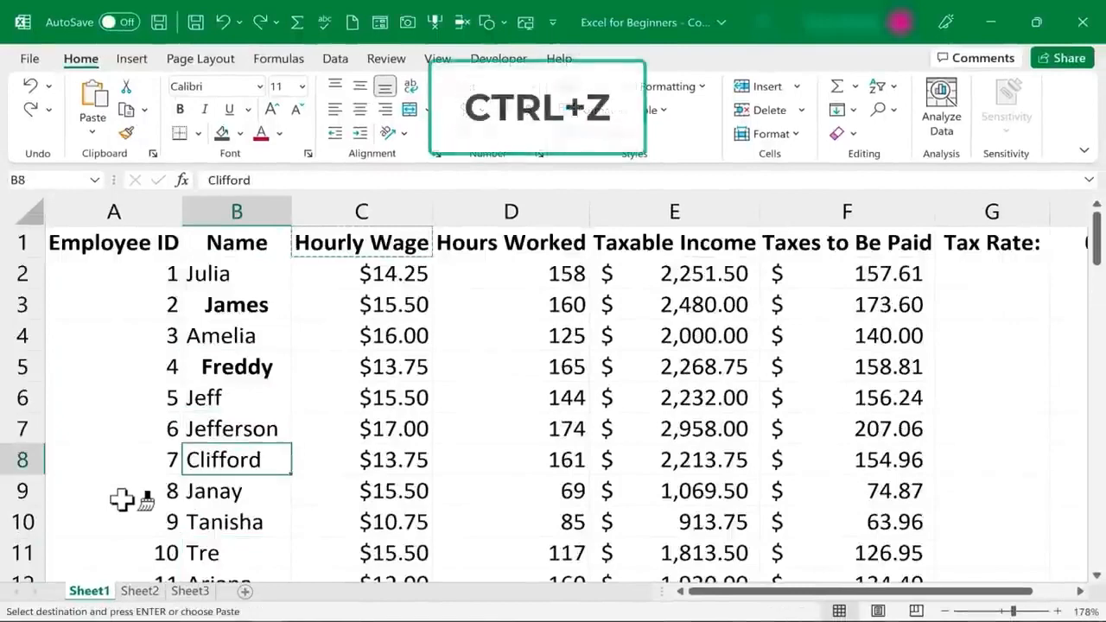
key("ctrl+z")
key("ctrl+z")
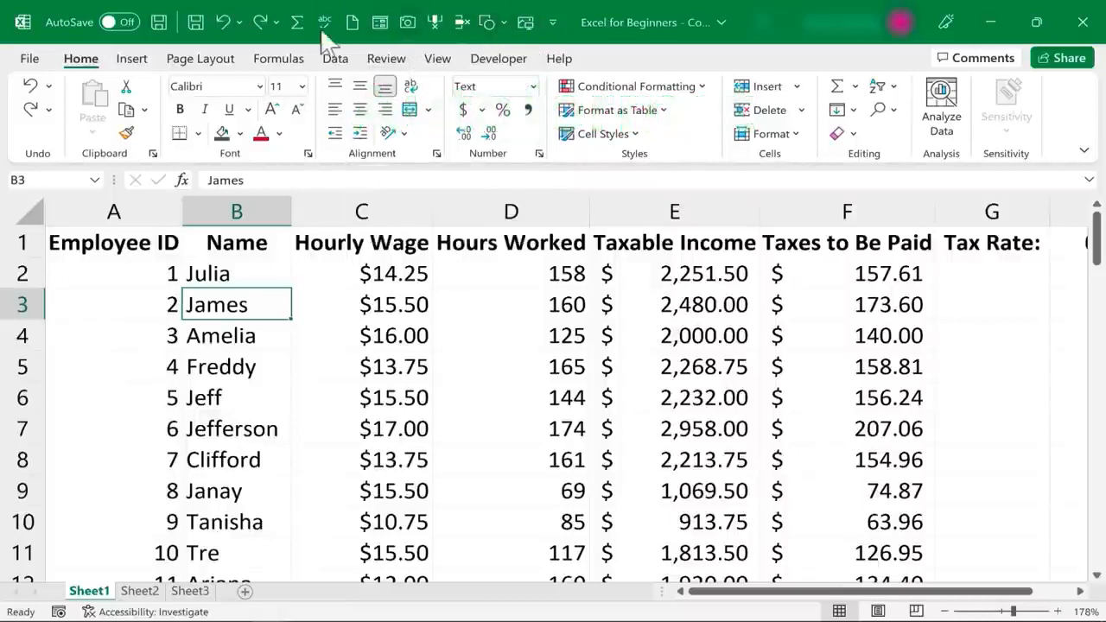
Add AutoFormat from All Commands to the Quick Access Toolbar and close Excel Options
left_click(558, 22)
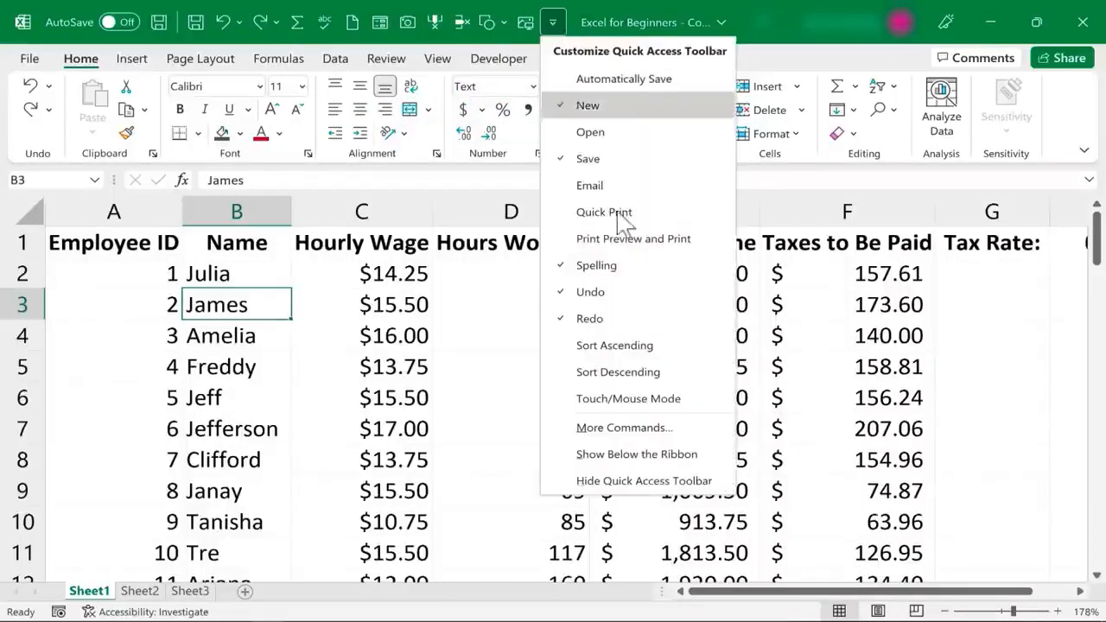
left_click(645, 428)
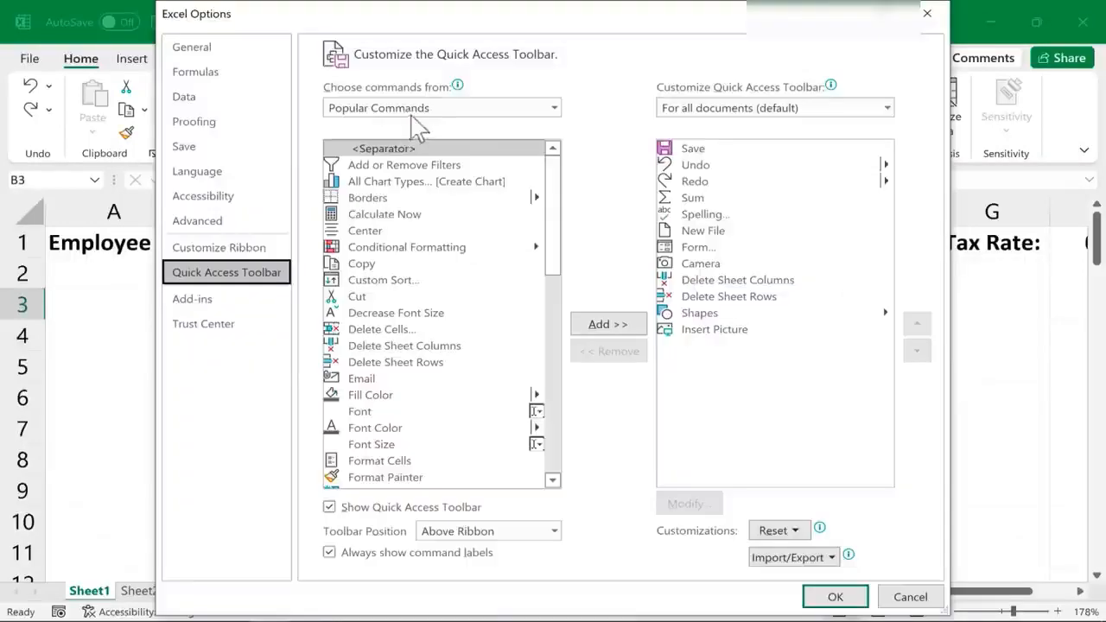
left_click(514, 109)
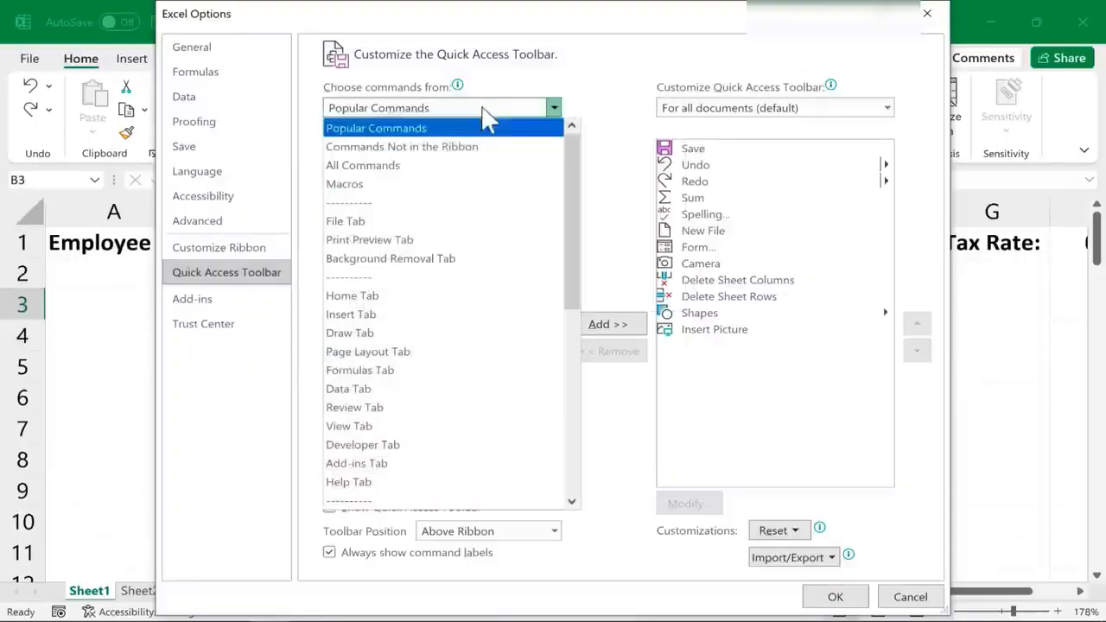
left_click(374, 167)
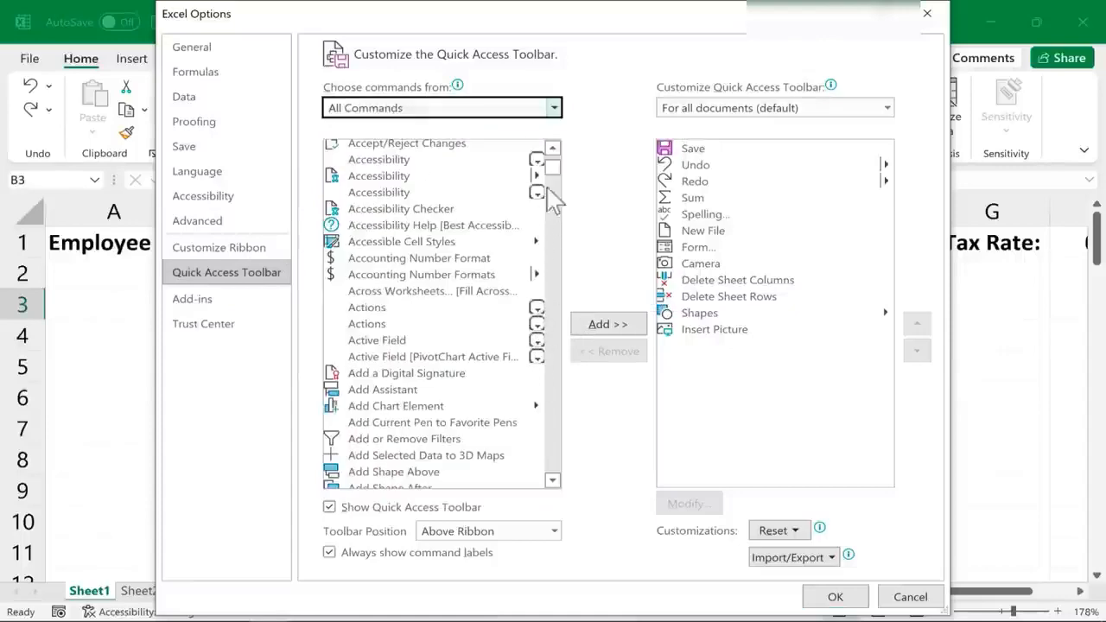
scroll(553, 186, "down", 15)
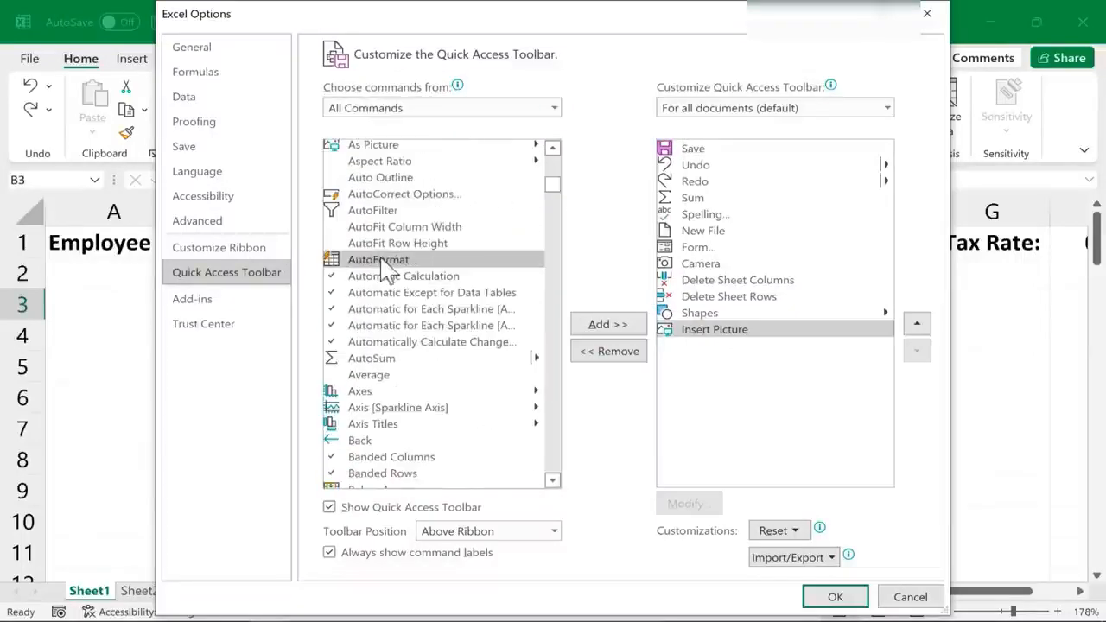
left_click(629, 325)
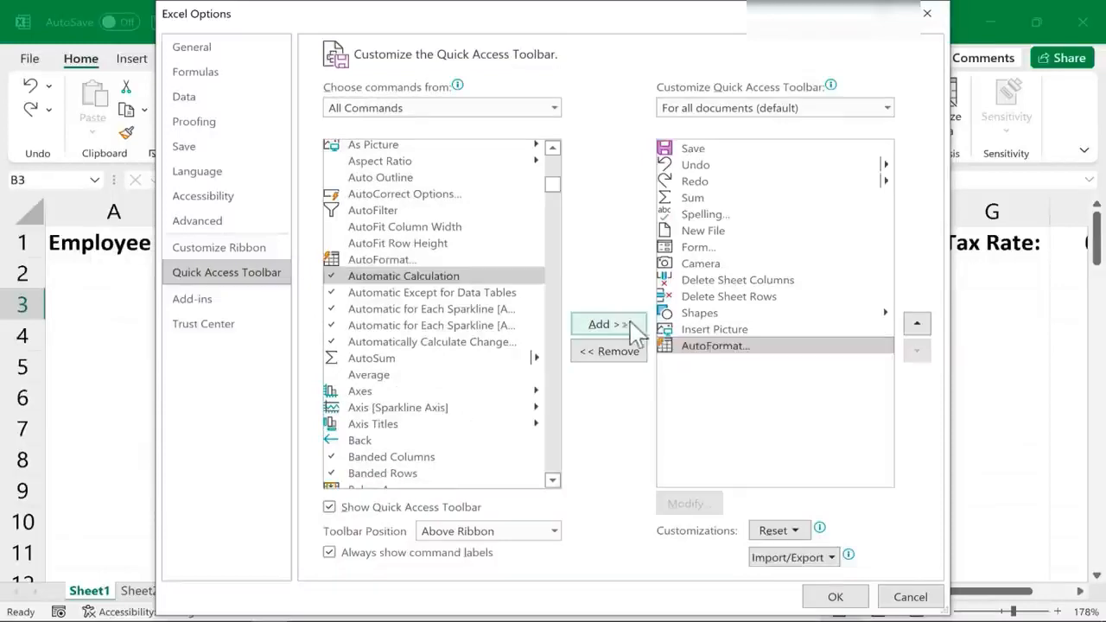
left_click(834, 596)
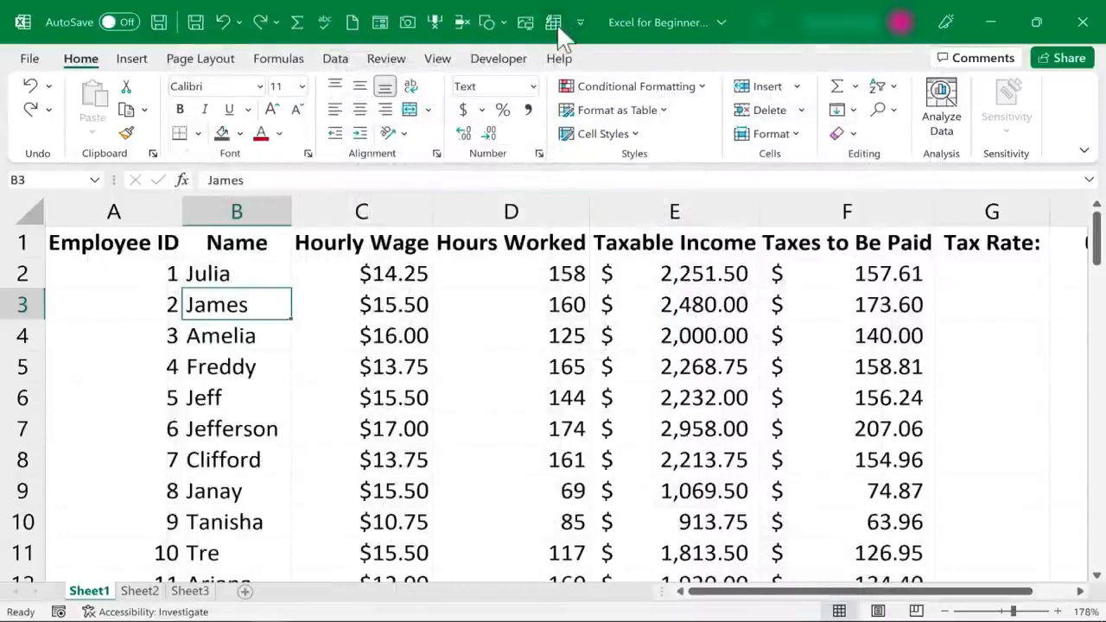
key("Down")
key("Down")
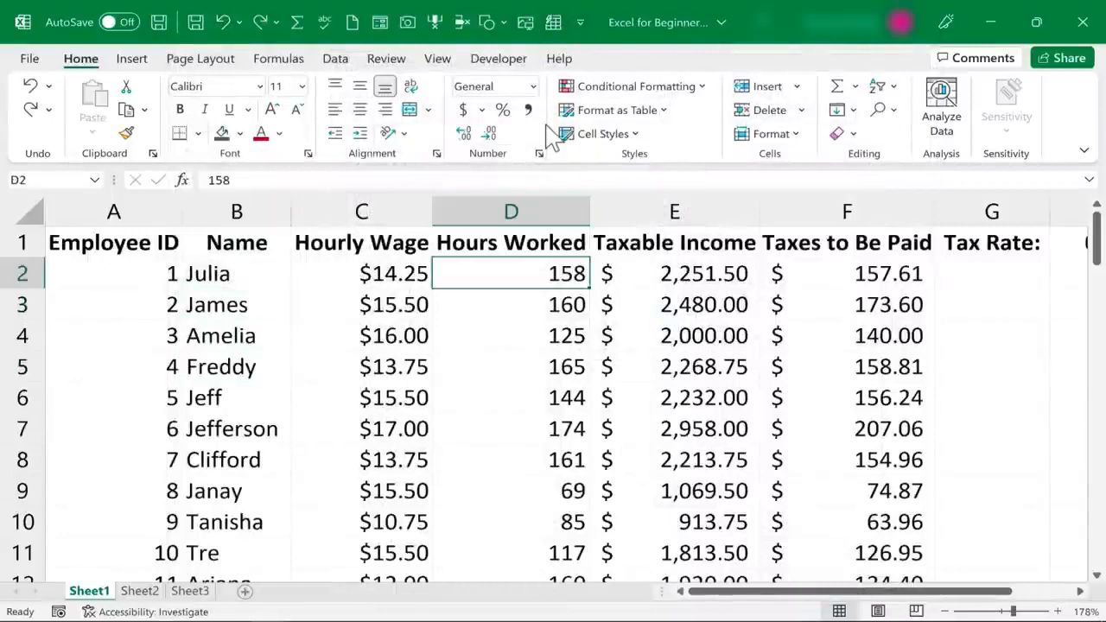
Apply the green-banded List 2 AutoFormat to the payroll table, then undo it
left_click(338, 354)
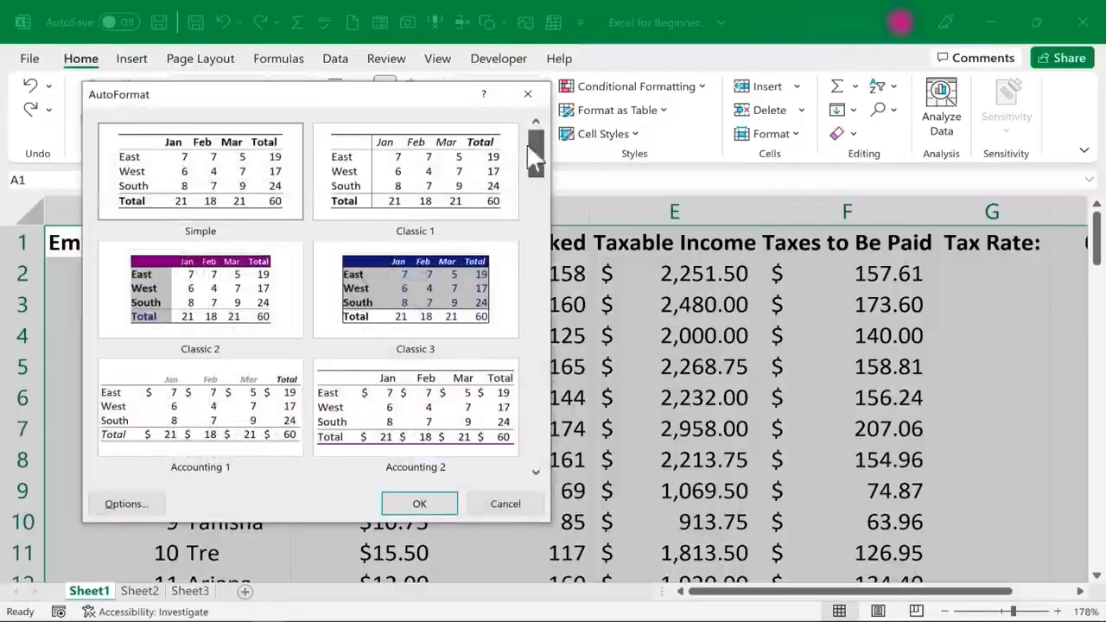
left_click(536, 473)
left_click(537, 473)
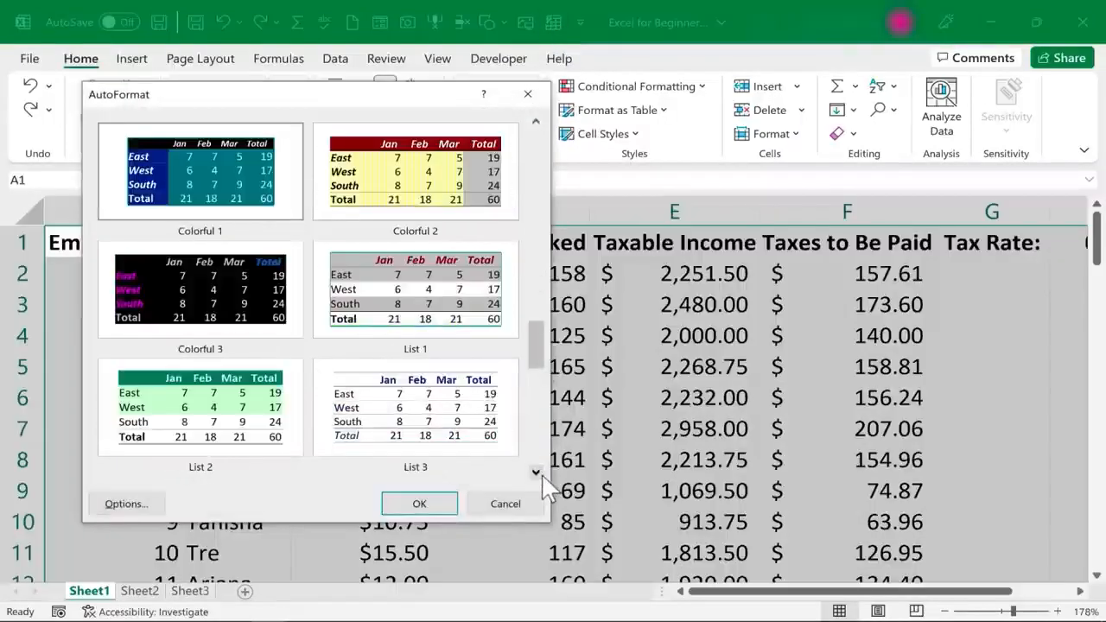
left_click(535, 473)
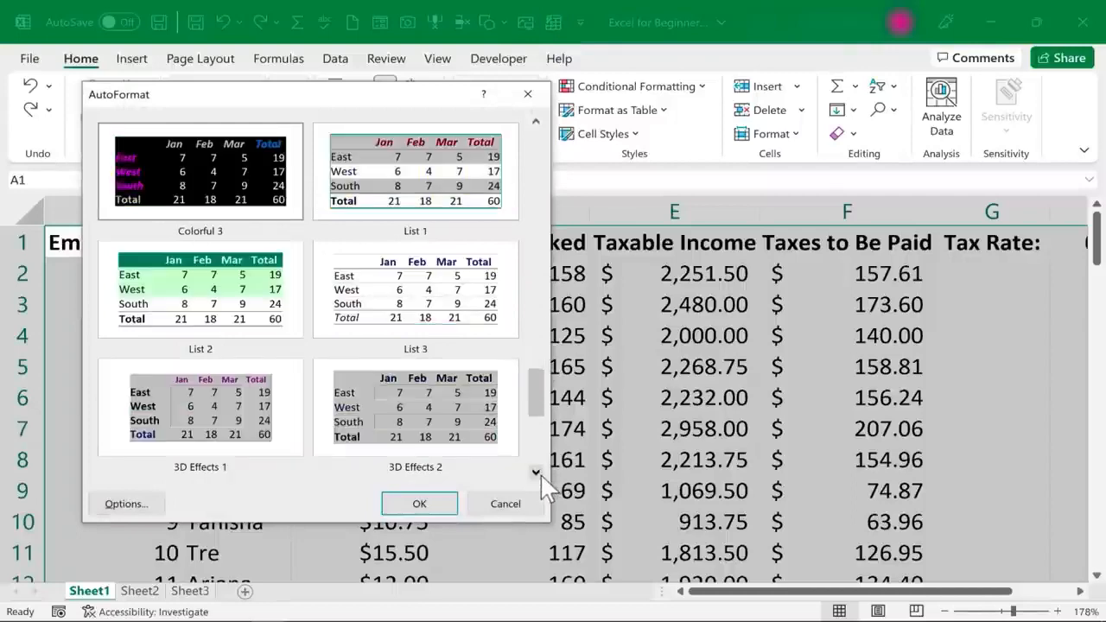
left_click(192, 329)
left_click(420, 504)
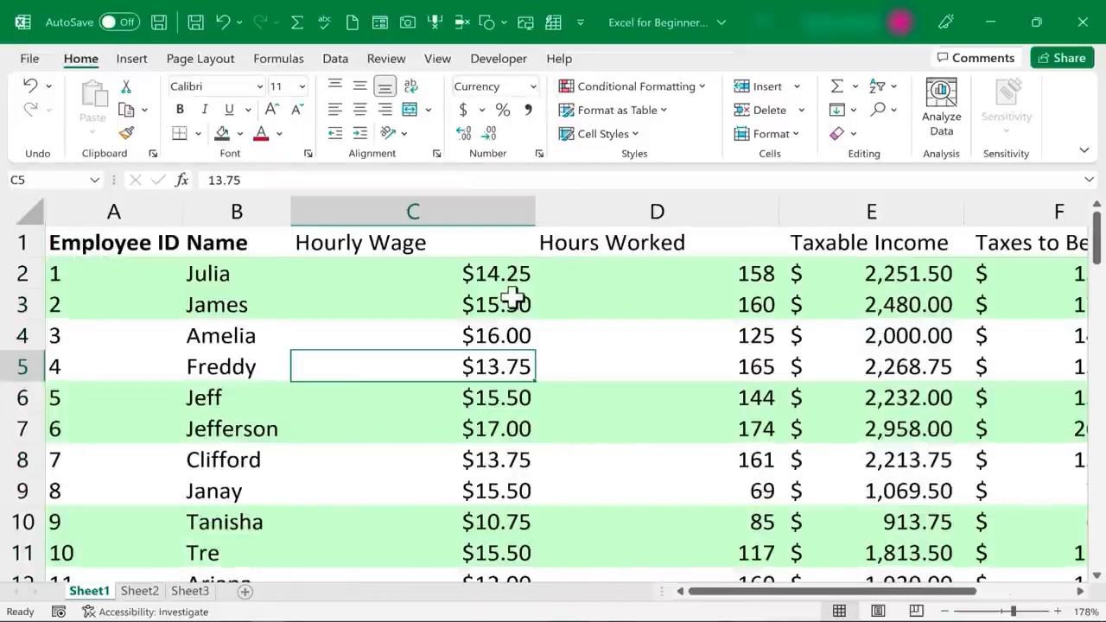
scroll(513, 296, "down", 2)
scroll(414, 320, "up", 2)
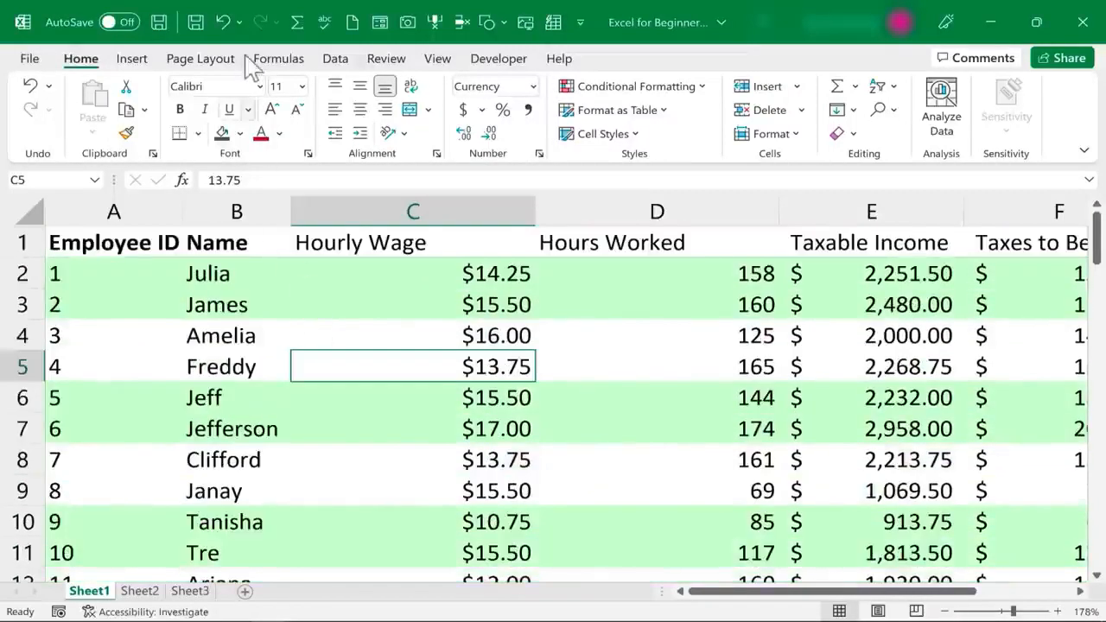
left_click(222, 22)
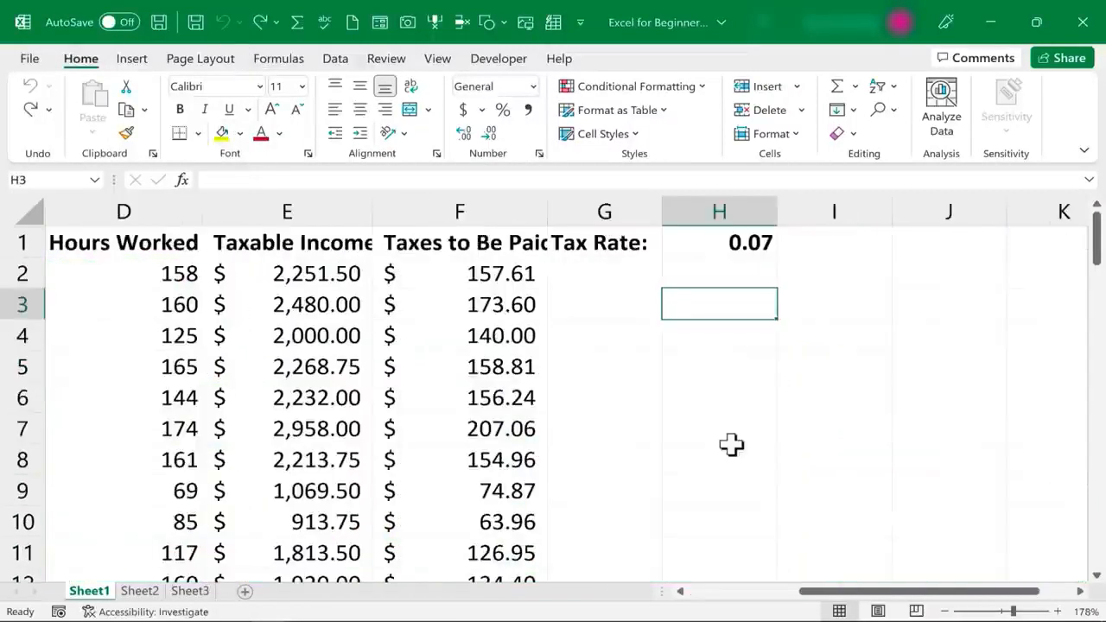
Zoom the sheet to 85% and select the payroll data from A1 through column F
left_click_drag(834, 597, 689, 600)
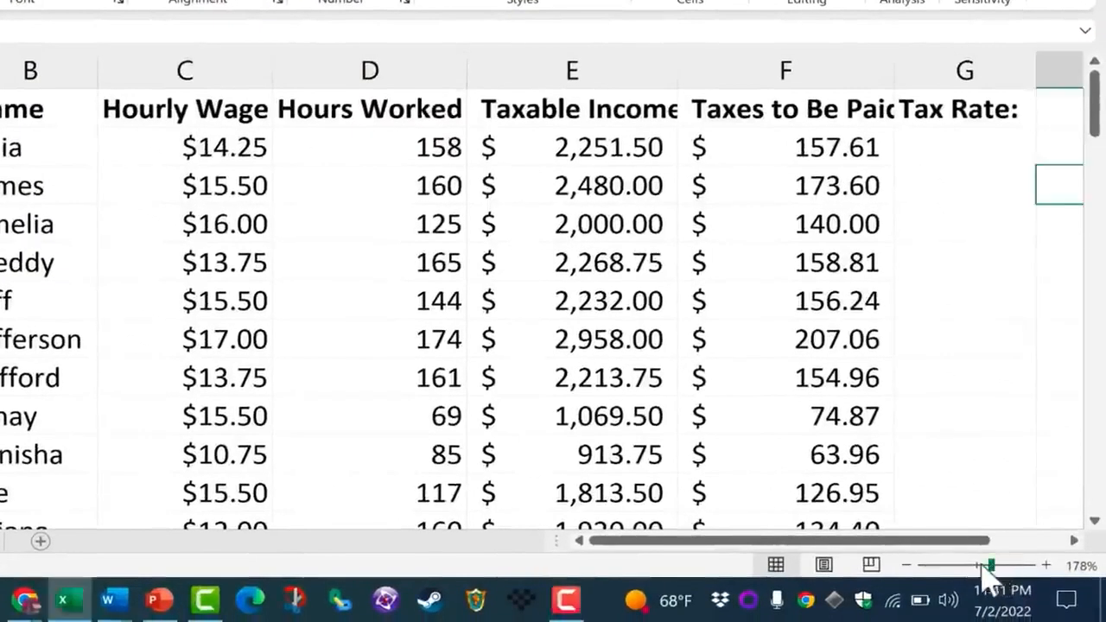
left_click_drag(992, 566, 969, 567)
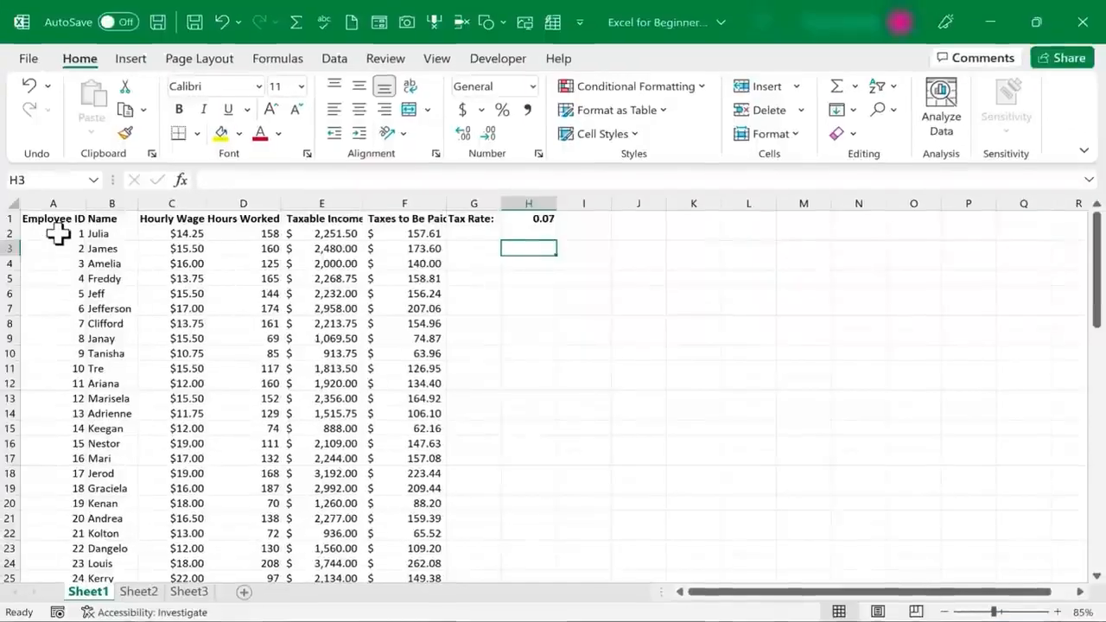
left_click_drag(37, 218, 373, 472)
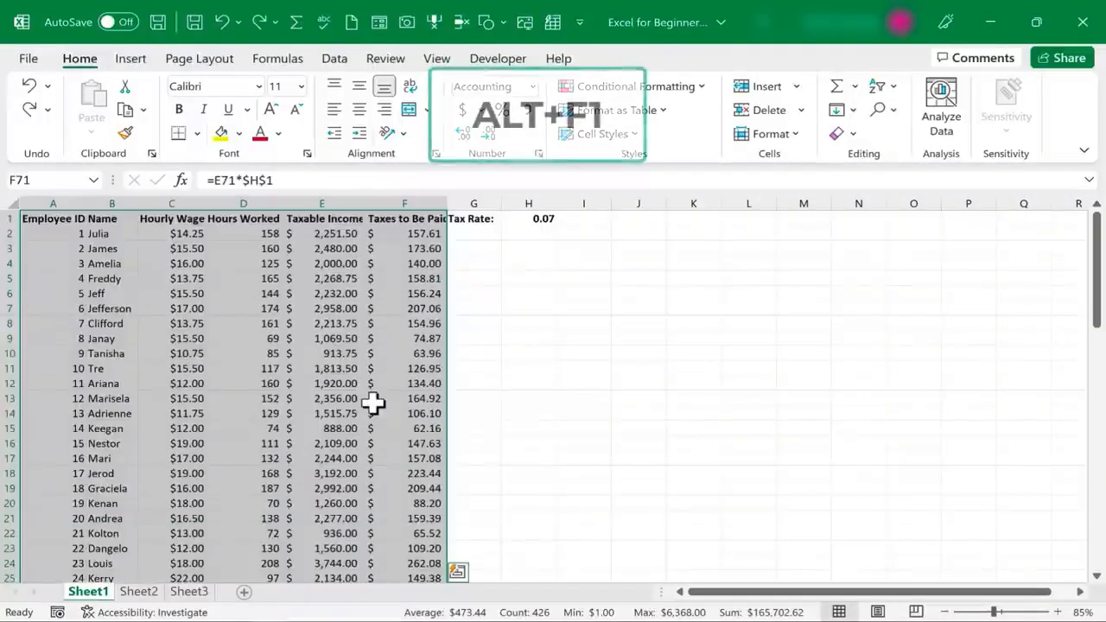
Insert a default stacked column chart with Alt+F1 and drag its corners outward
key("alt+F1")
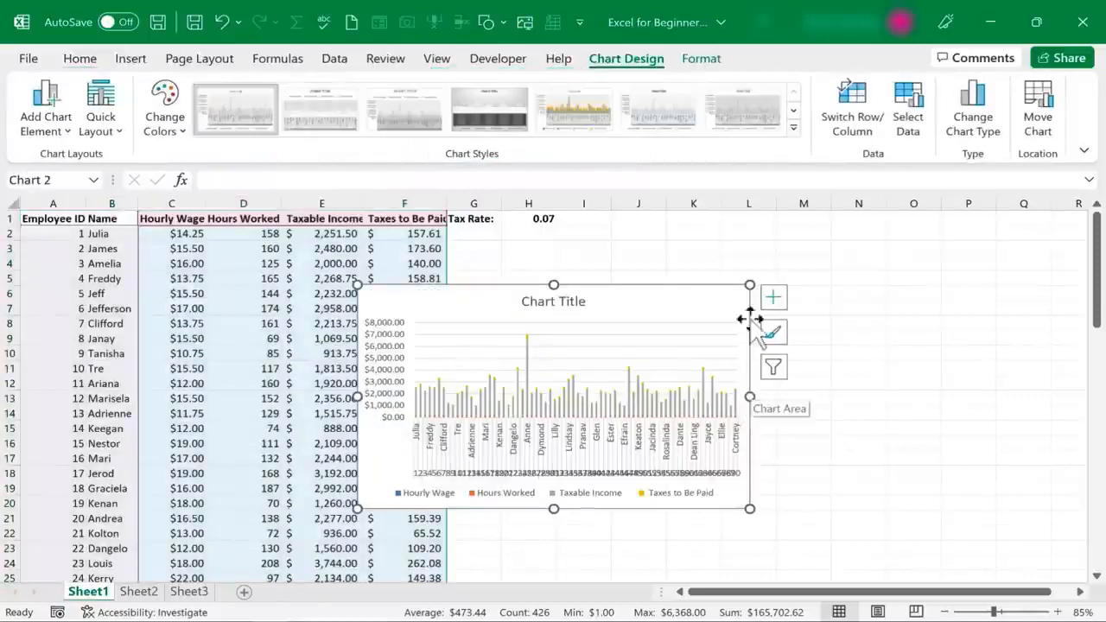
left_click_drag(751, 286, 918, 229)
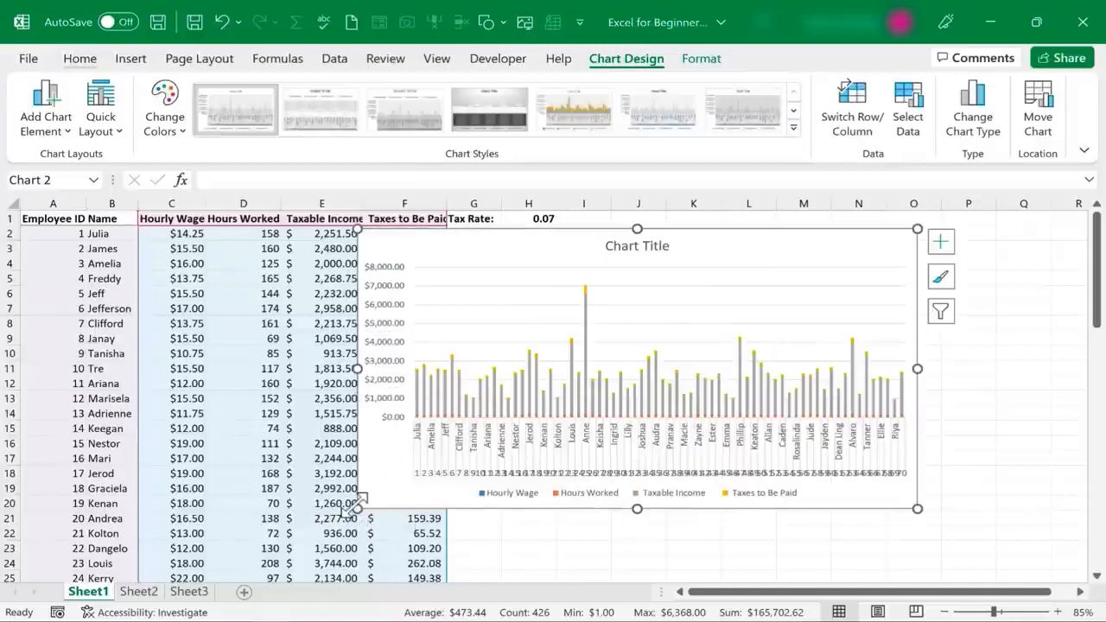
left_click_drag(357, 506, 188, 566)
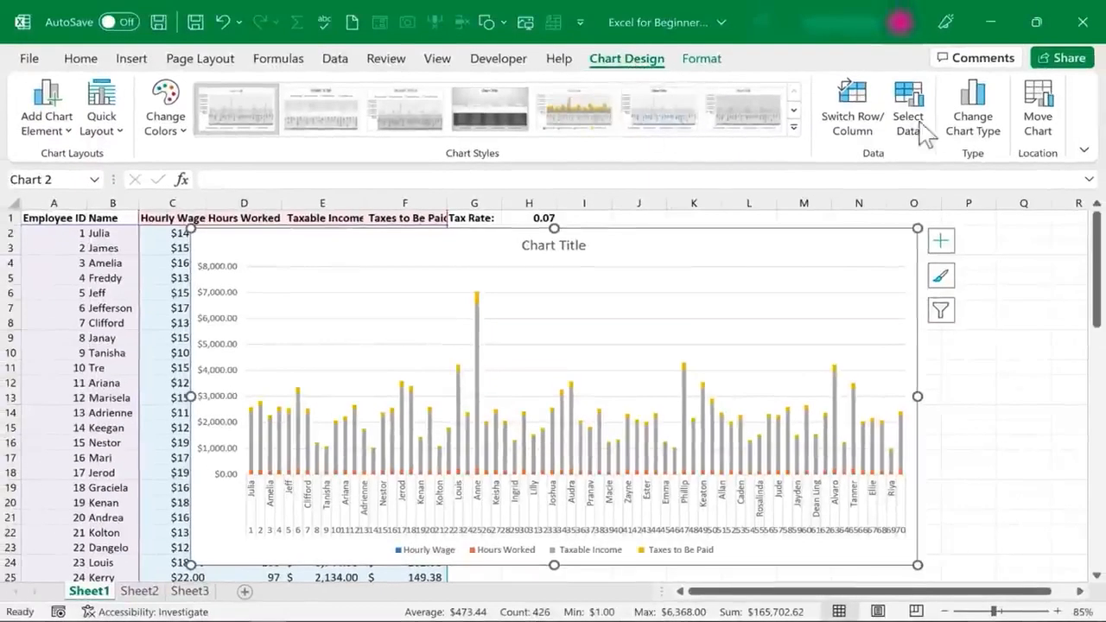
Switch the chart to the Clustered Column type through Change Chart Type
left_click(983, 140)
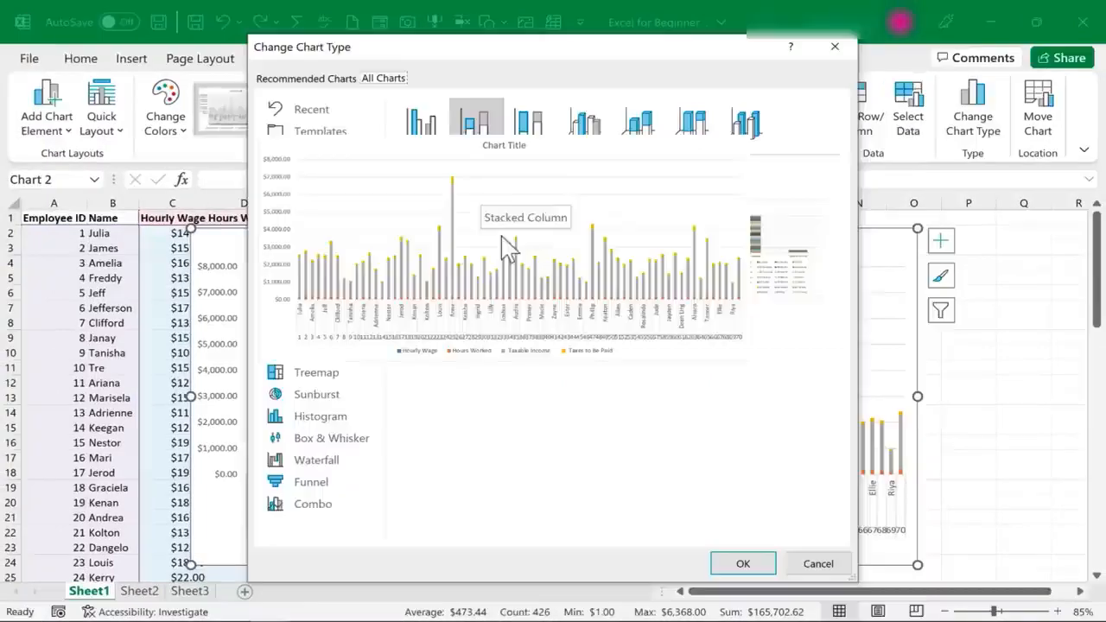
left_click(383, 78)
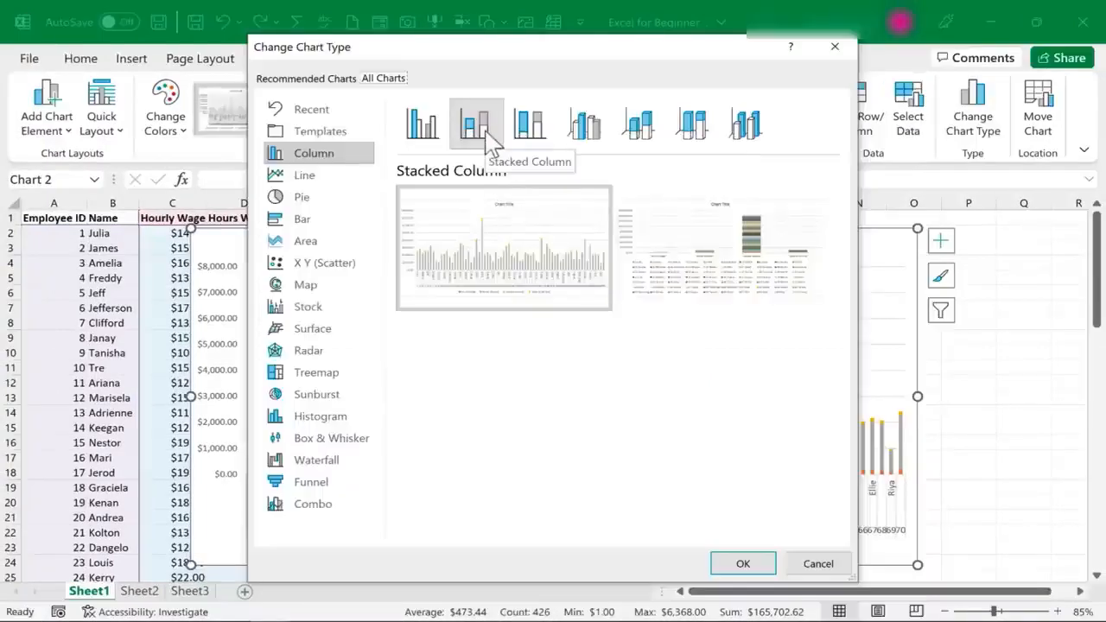
left_click(423, 127)
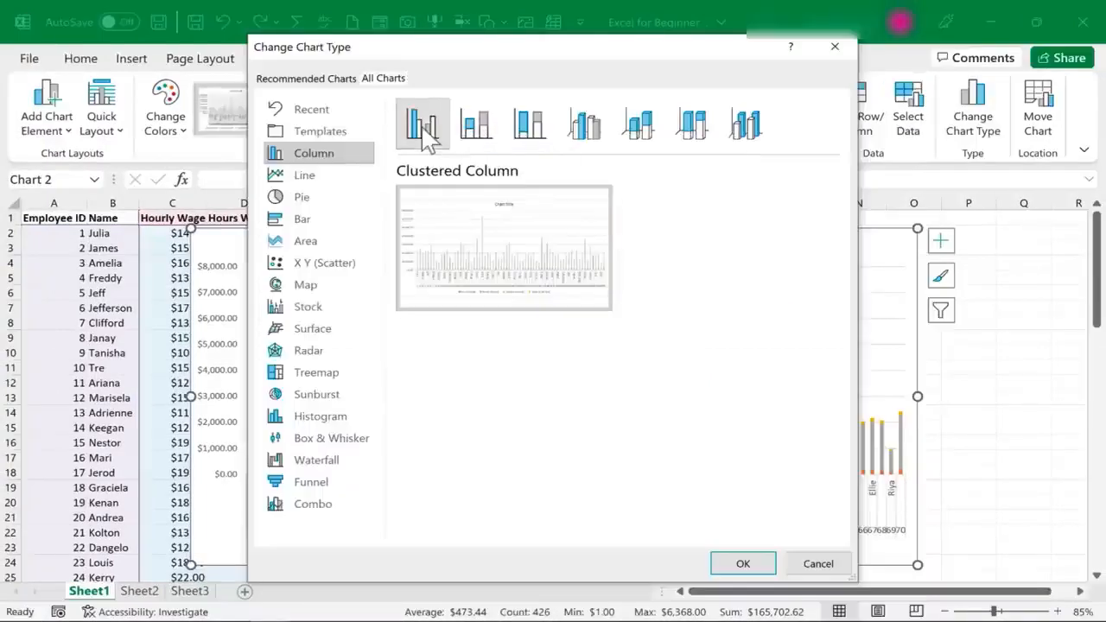
left_click(744, 564)
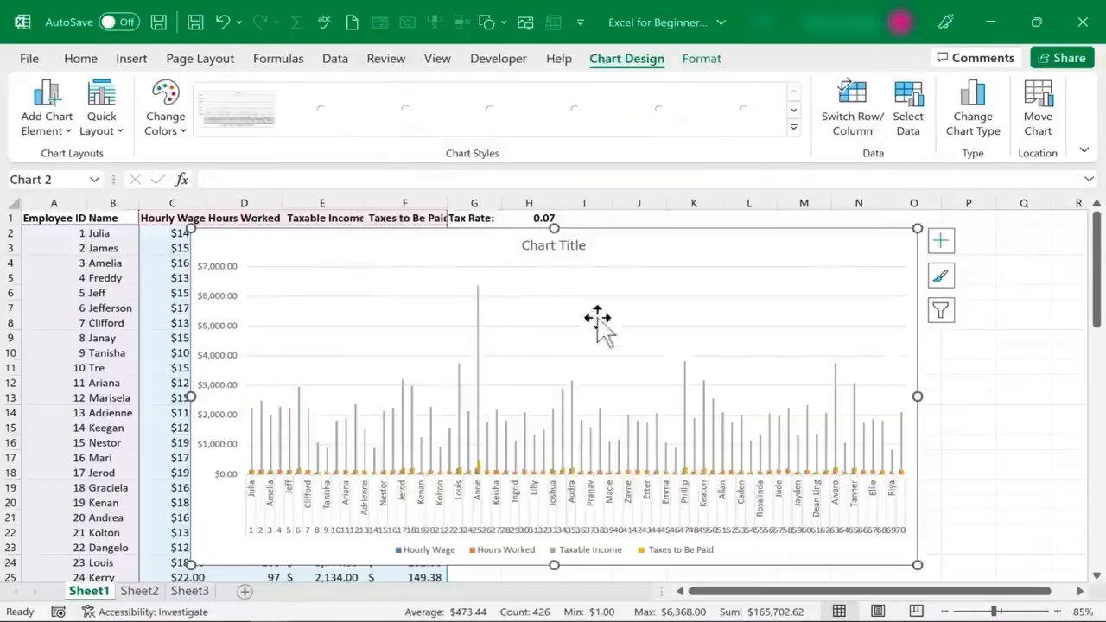
left_click(702, 62)
left_click(645, 62)
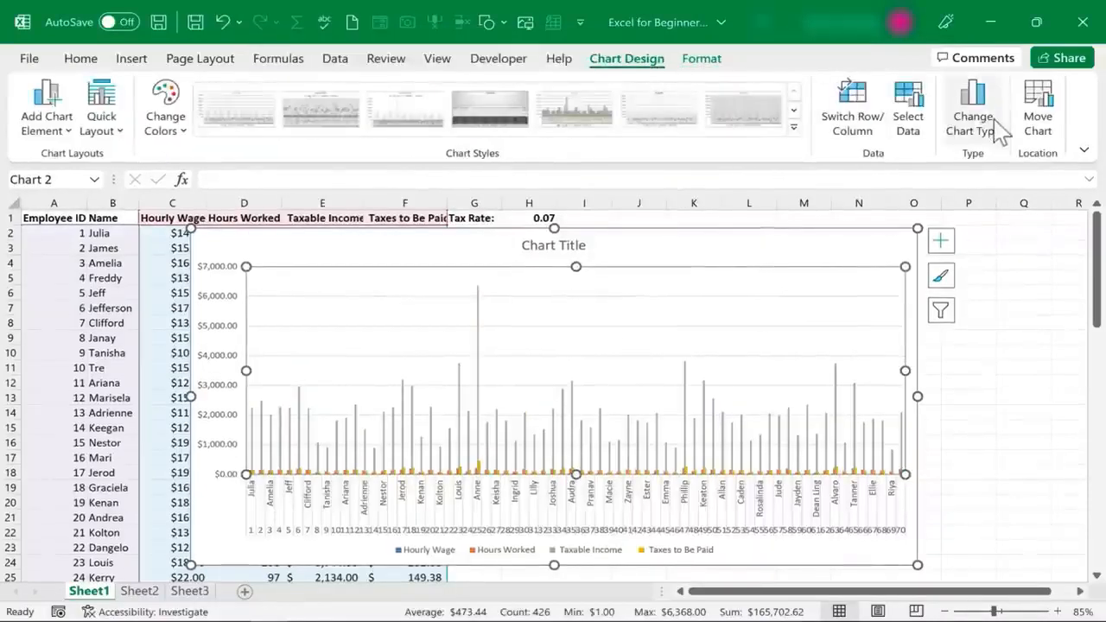
Try the Pie chart type, then bring up the Add Chart Element Chart Title choices
left_click(962, 128)
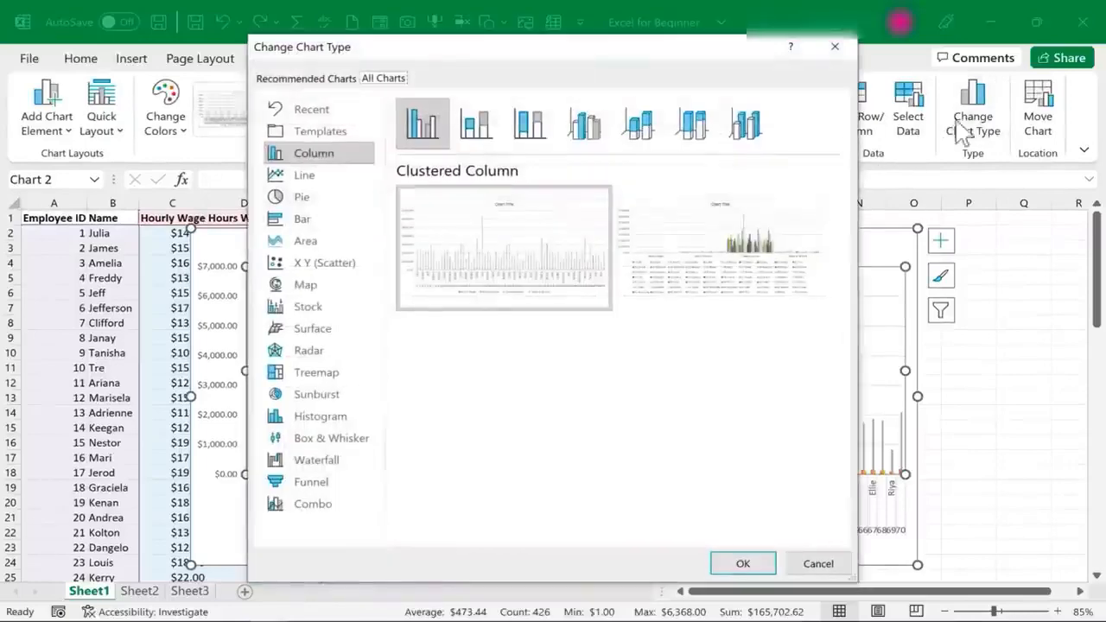
left_click(300, 217)
left_click(301, 199)
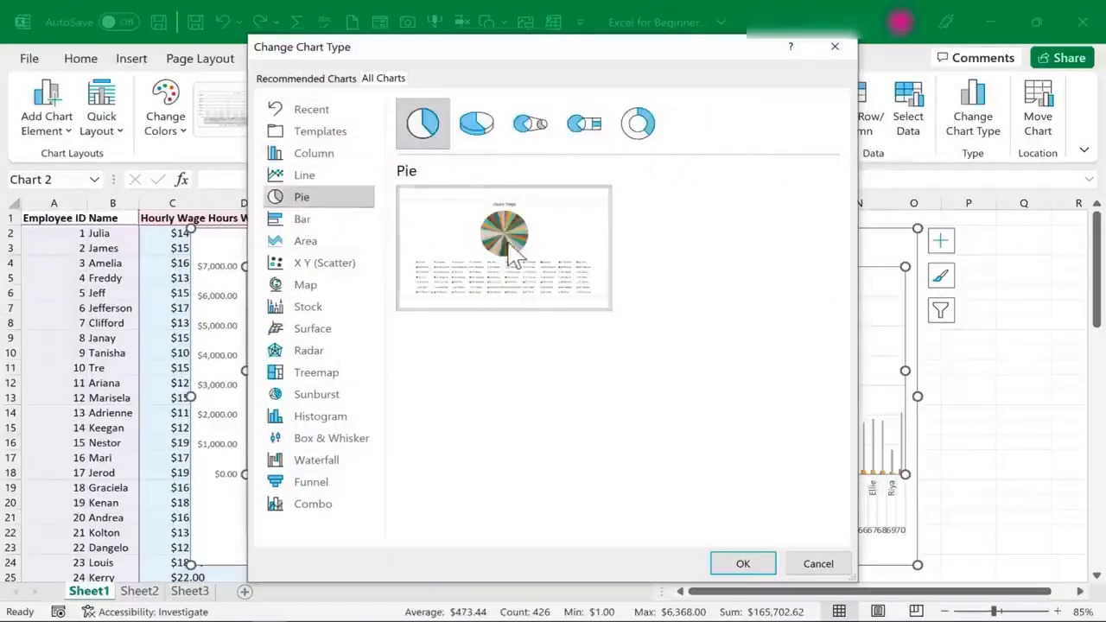
key("Return")
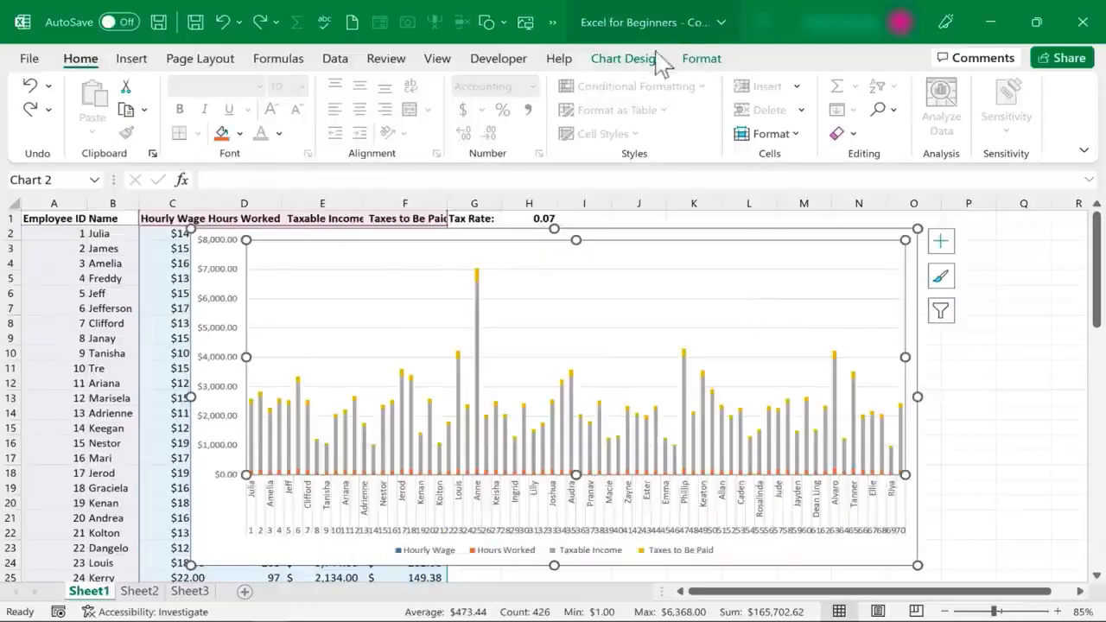
left_click(640, 62)
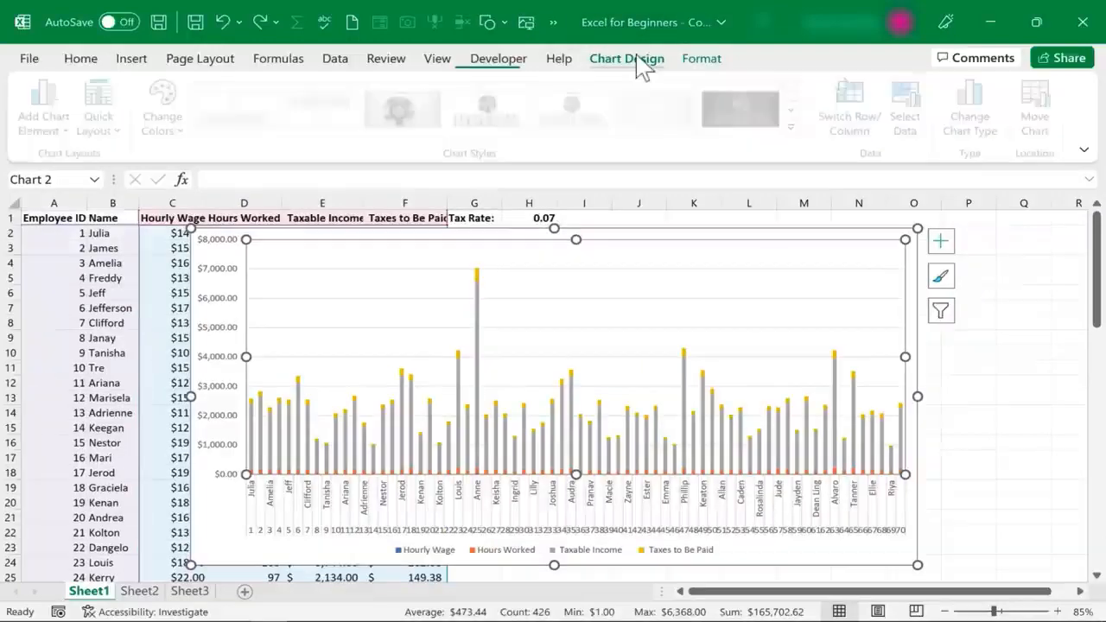
left_click(54, 138)
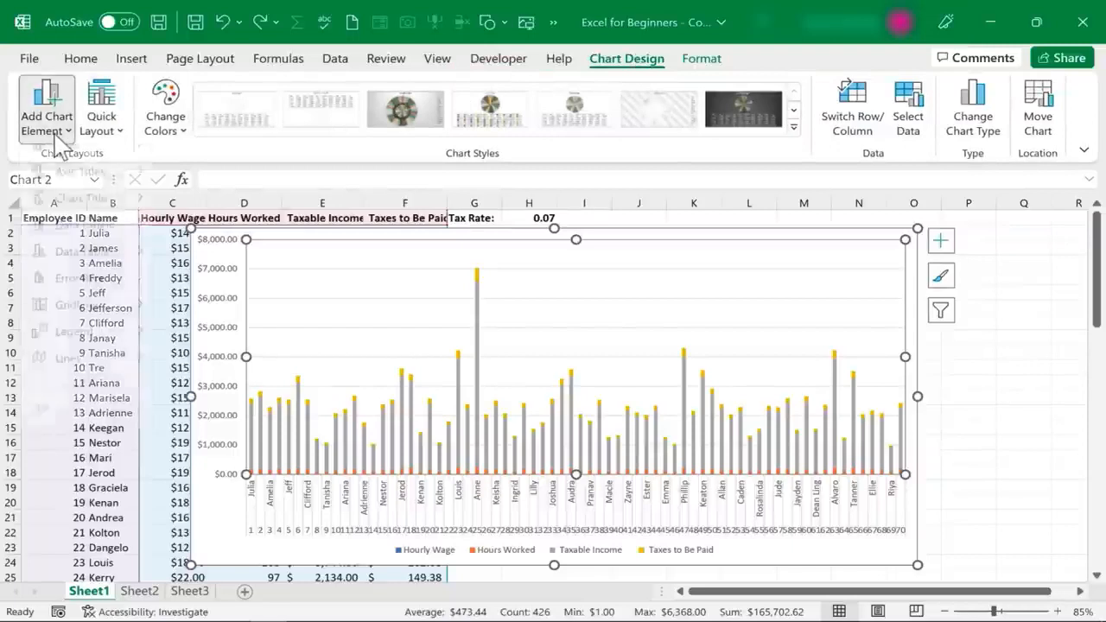
mouse_move(80, 220)
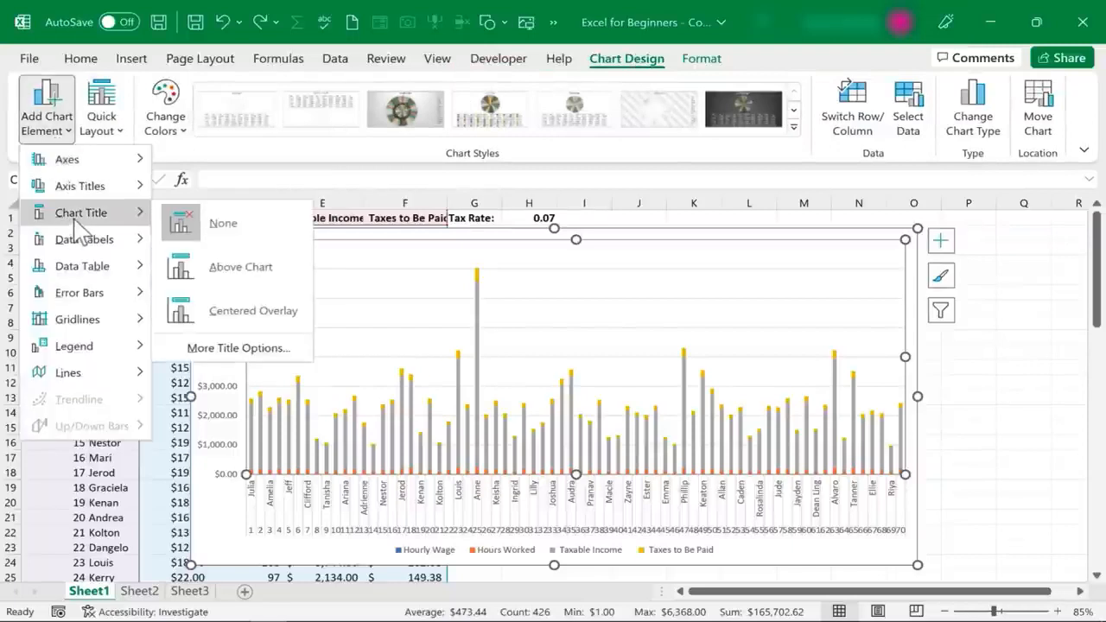
Place a title above the chart and replace its text with 'Summary Chart'
left_click(241, 268)
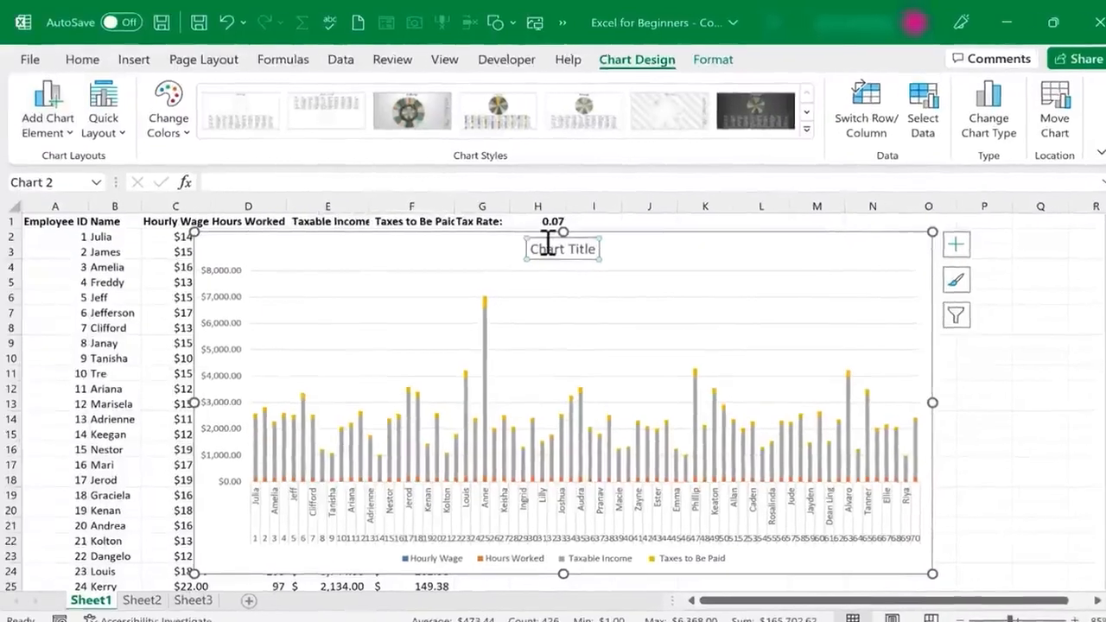
triple_click(540, 246)
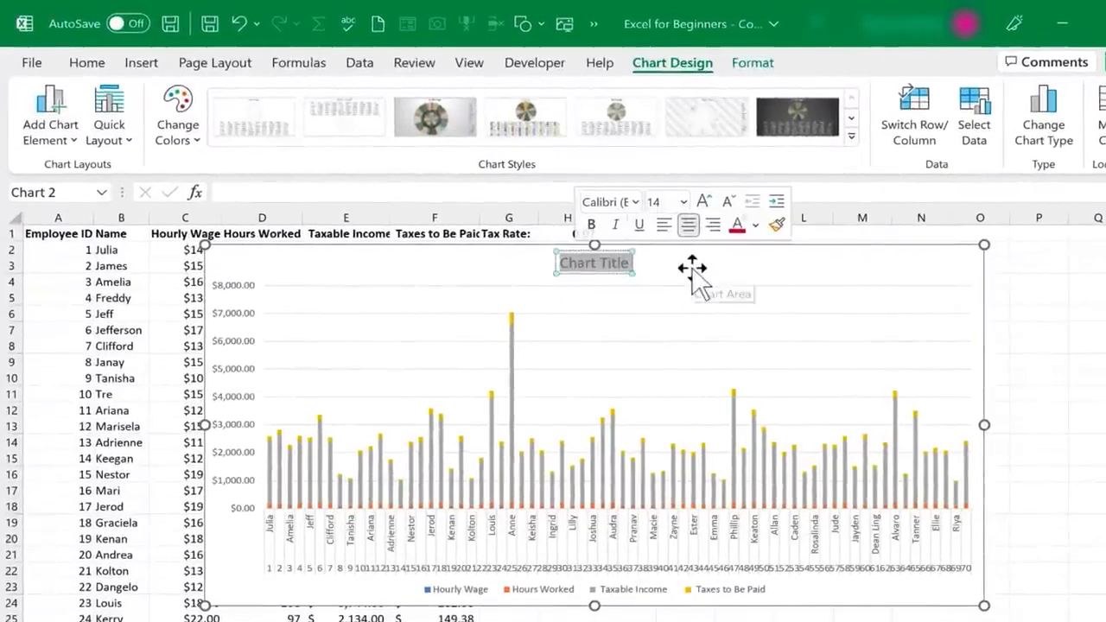
type("Summary")
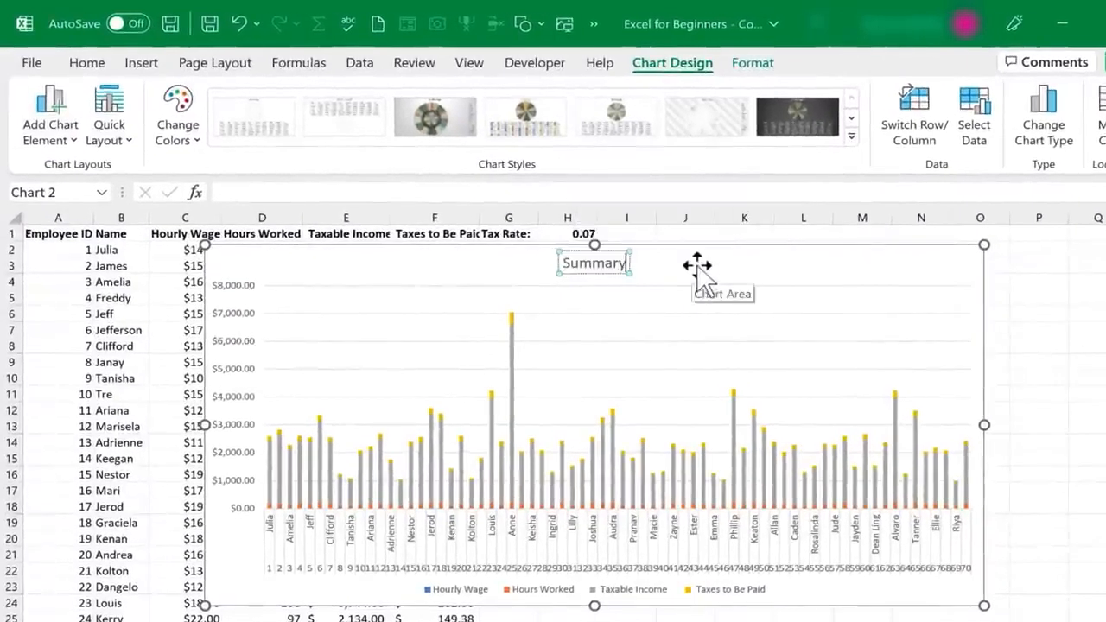
type(" Ch")
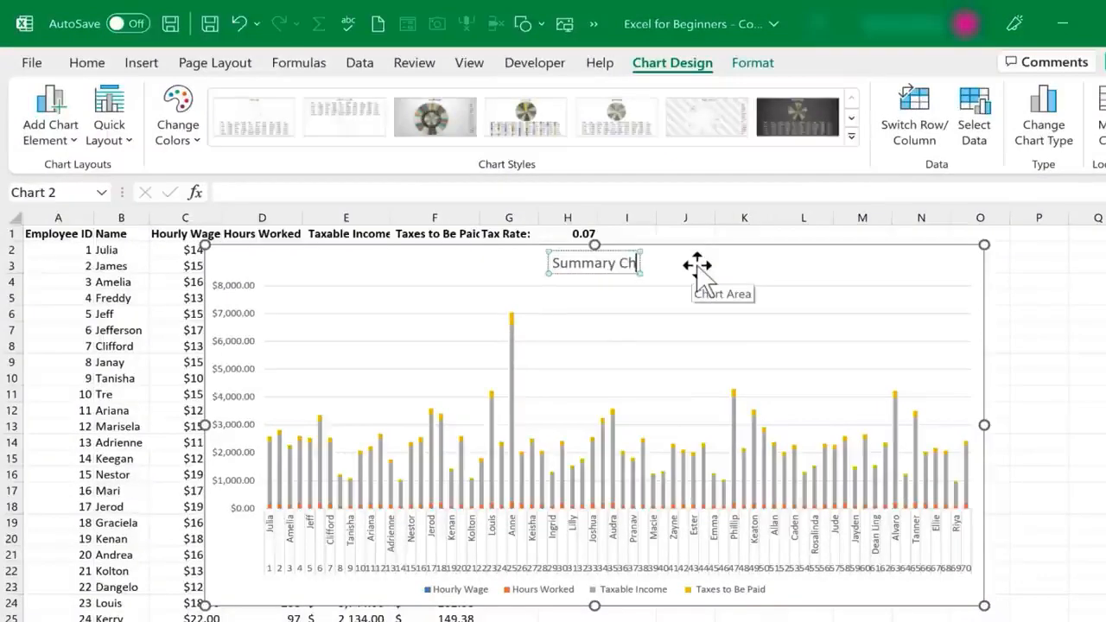
type("art")
left_click(697, 265)
left_click(49, 130)
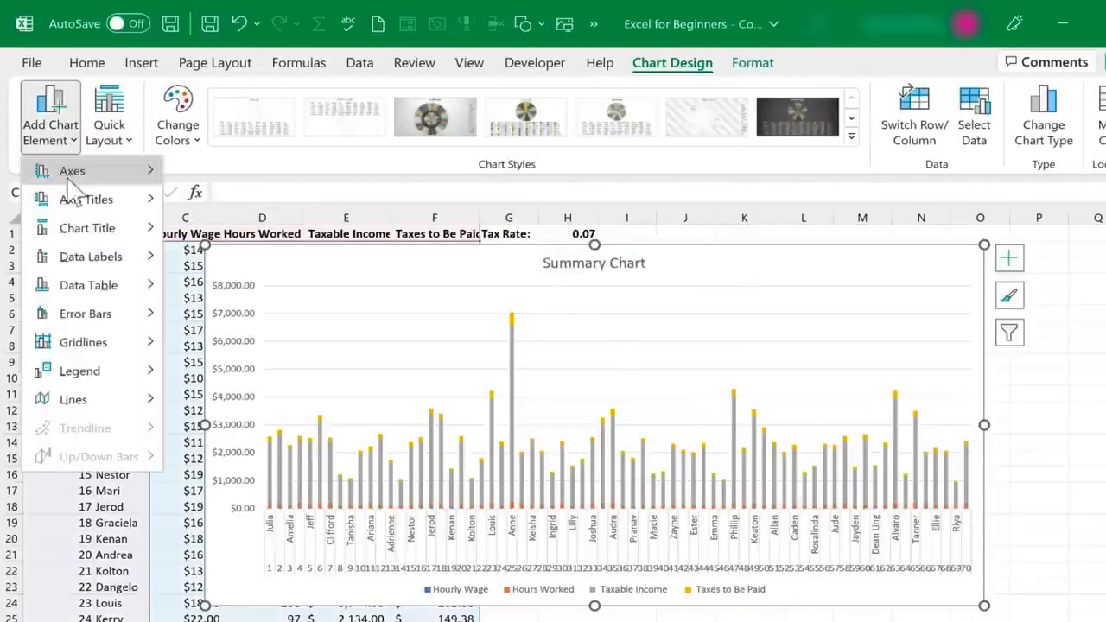
Add axis titles 'Employees' on the horizontal axis and 'Taxable Income, Taxes Owed, etc' on the vertical axis
mouse_move(140, 202)
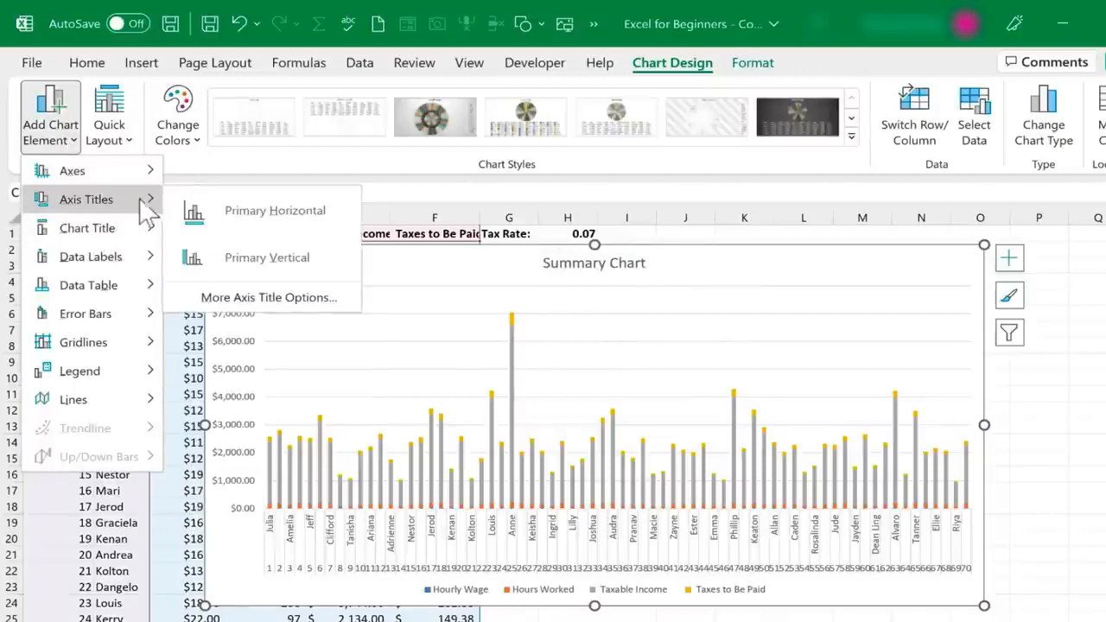
left_click(252, 213)
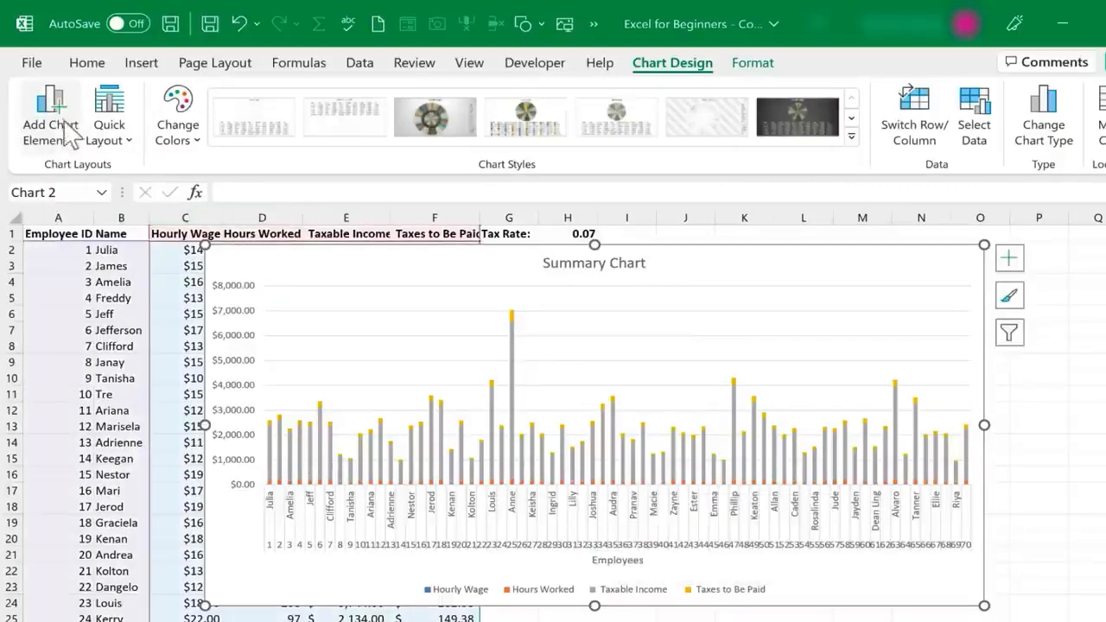
left_click(65, 134)
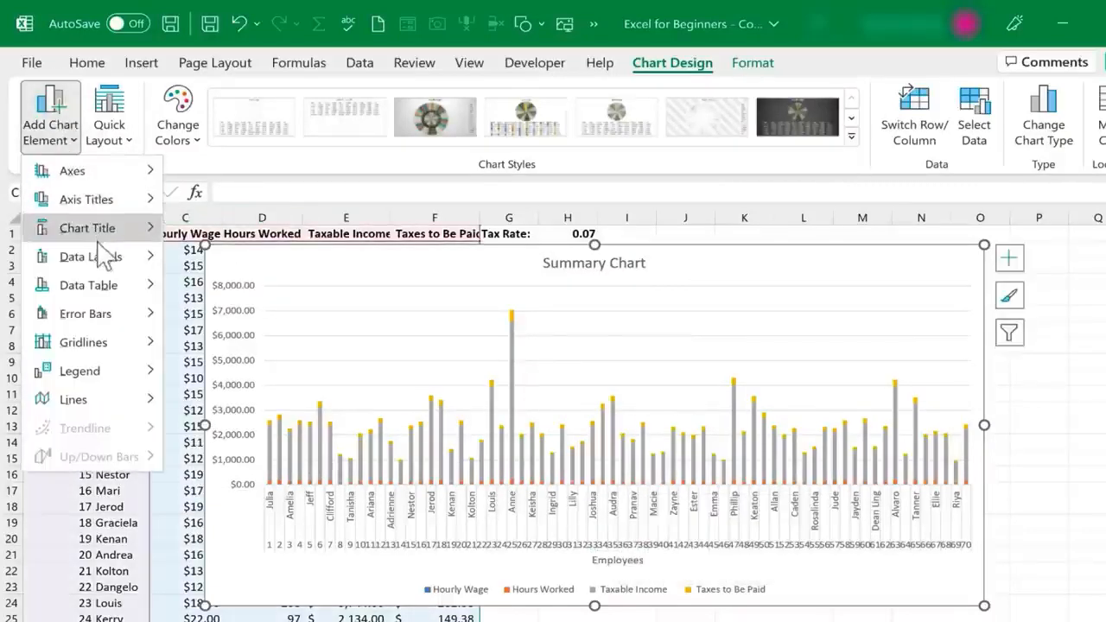
mouse_move(96, 199)
left_click(239, 253)
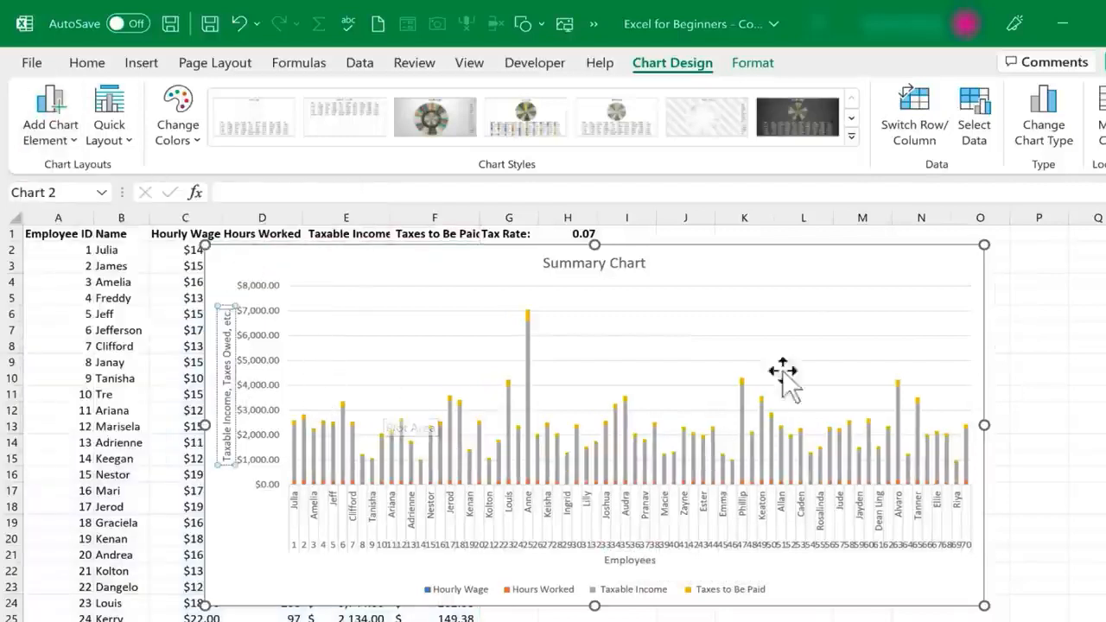
left_click(803, 291)
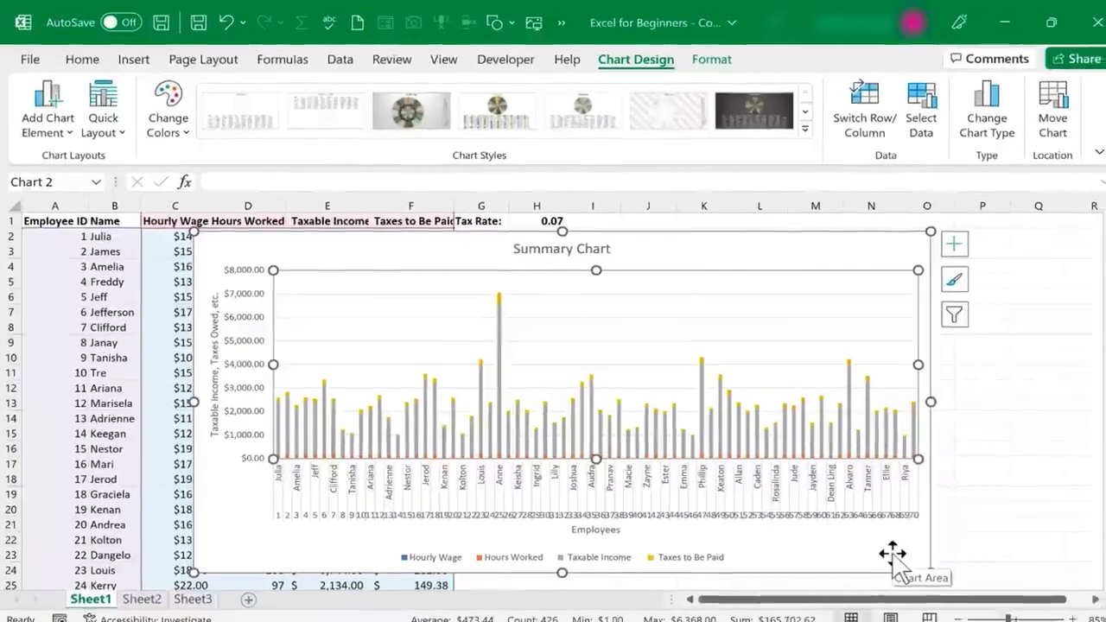
Move the Summary Chart off the data to sit right of the payroll table
left_click_drag(301, 257, 592, 257)
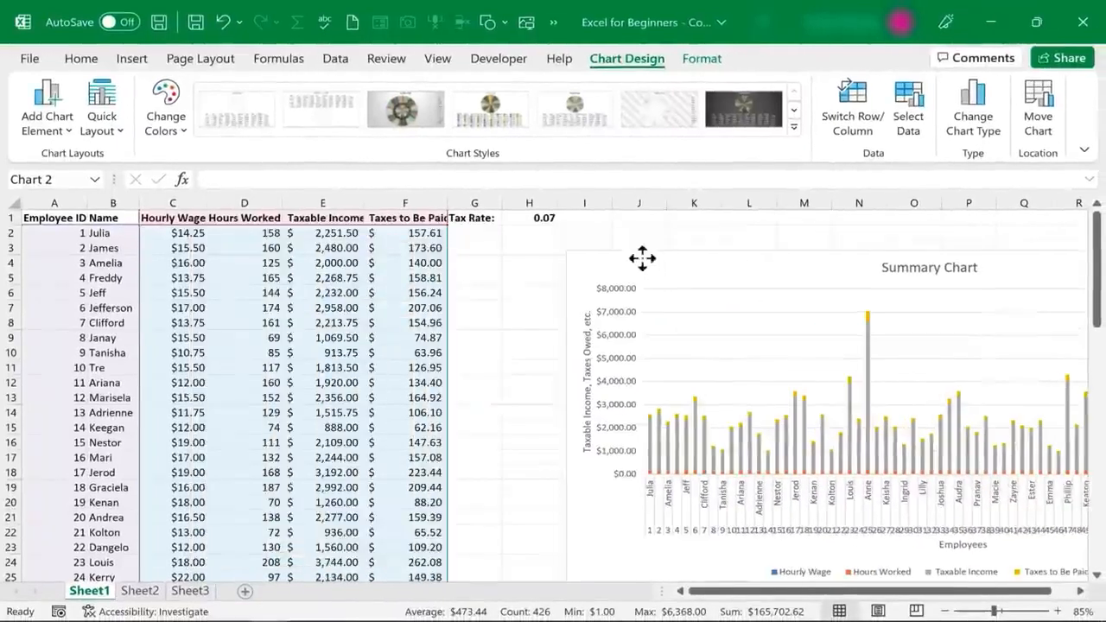
left_click_drag(489, 233, 891, 433)
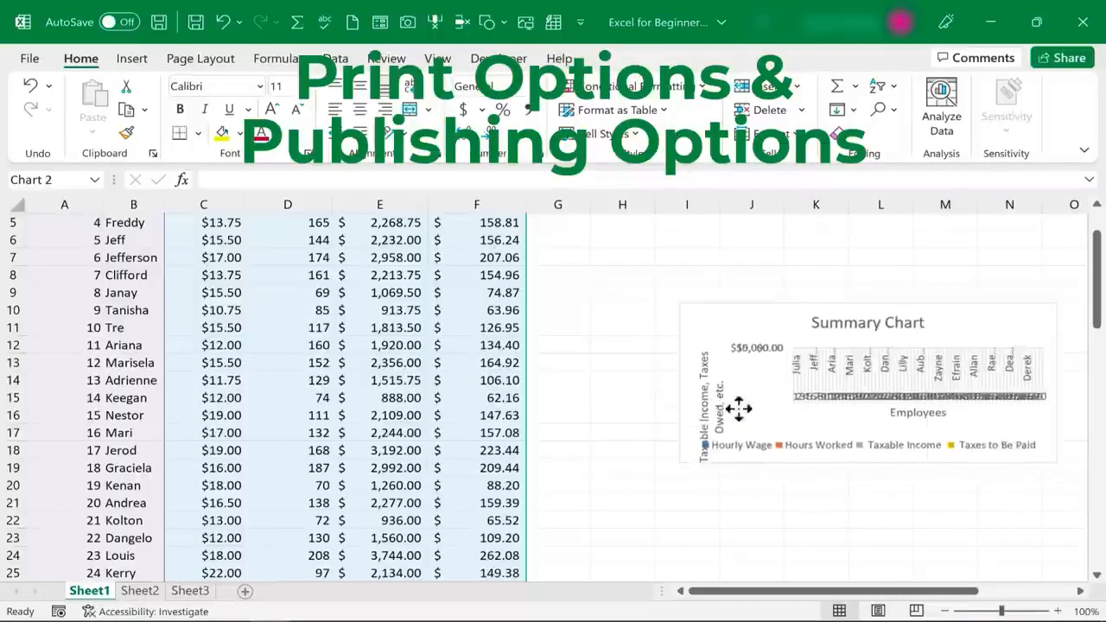
left_click_drag(736, 407, 622, 422)
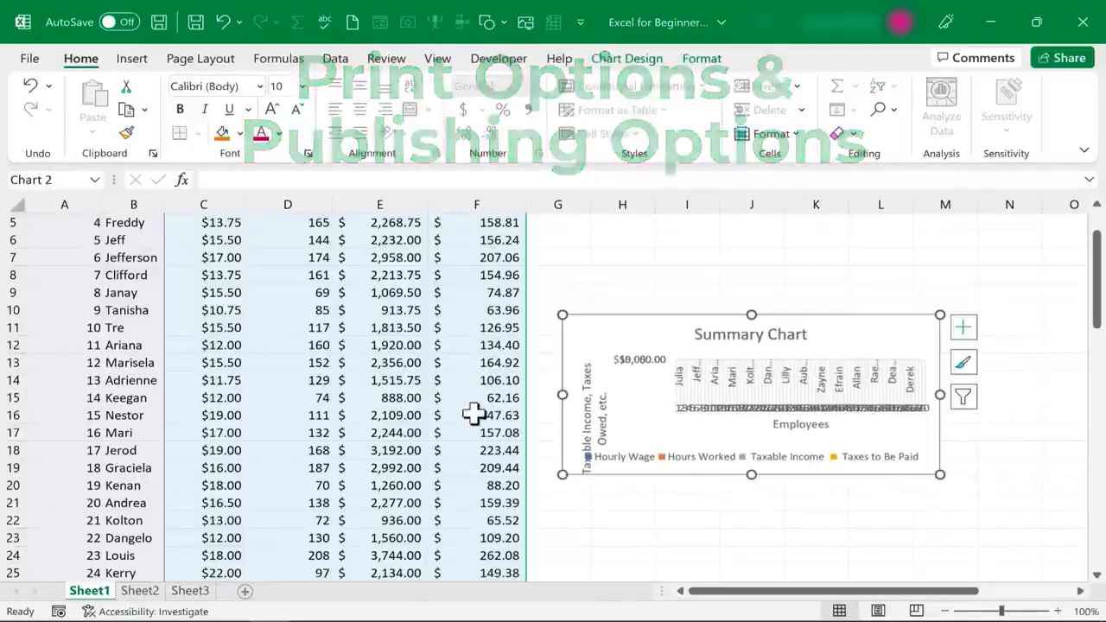
Enlarge the chart from its bottom-right corner so names, values and legend are readable
left_click(666, 486)
left_click(866, 455)
left_click_drag(939, 474, 1031, 539)
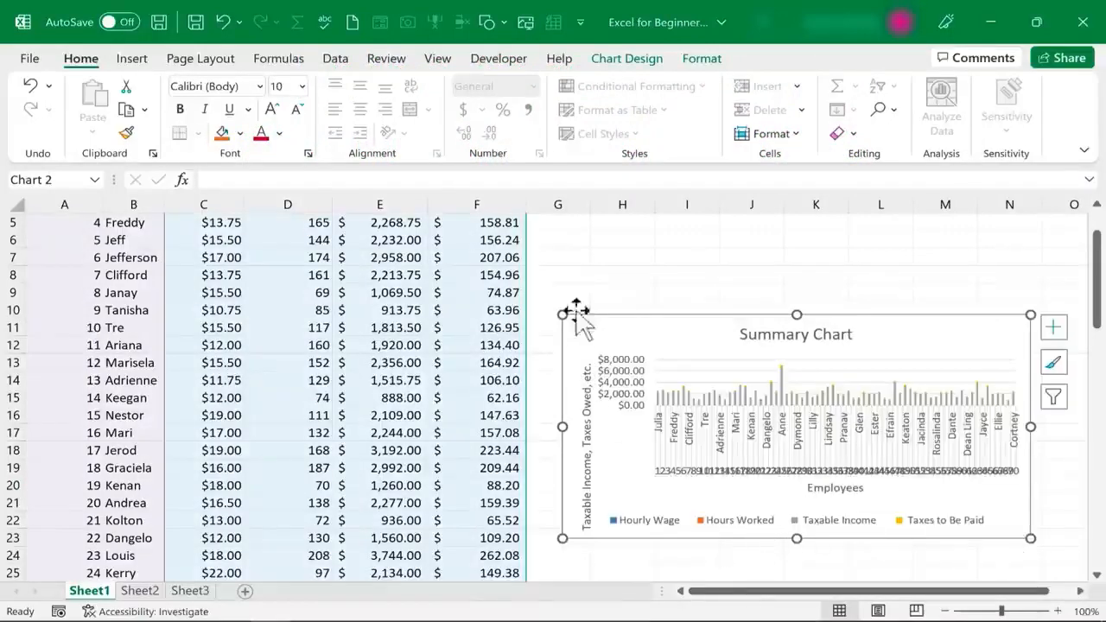
left_click(573, 293)
scroll(579, 293, "up", 2)
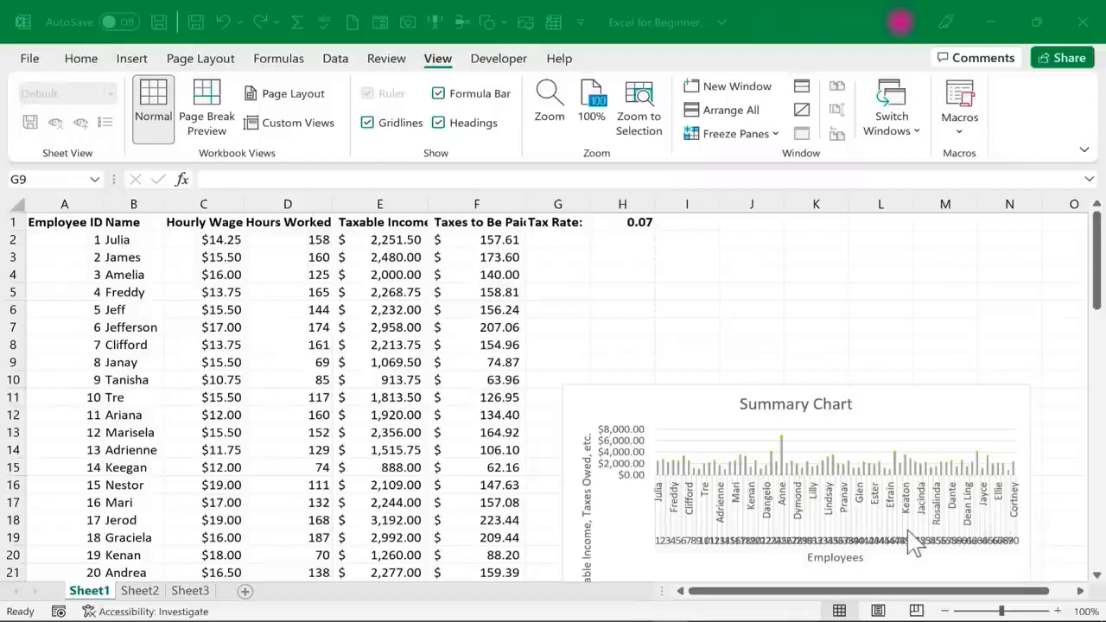
left_click(748, 447)
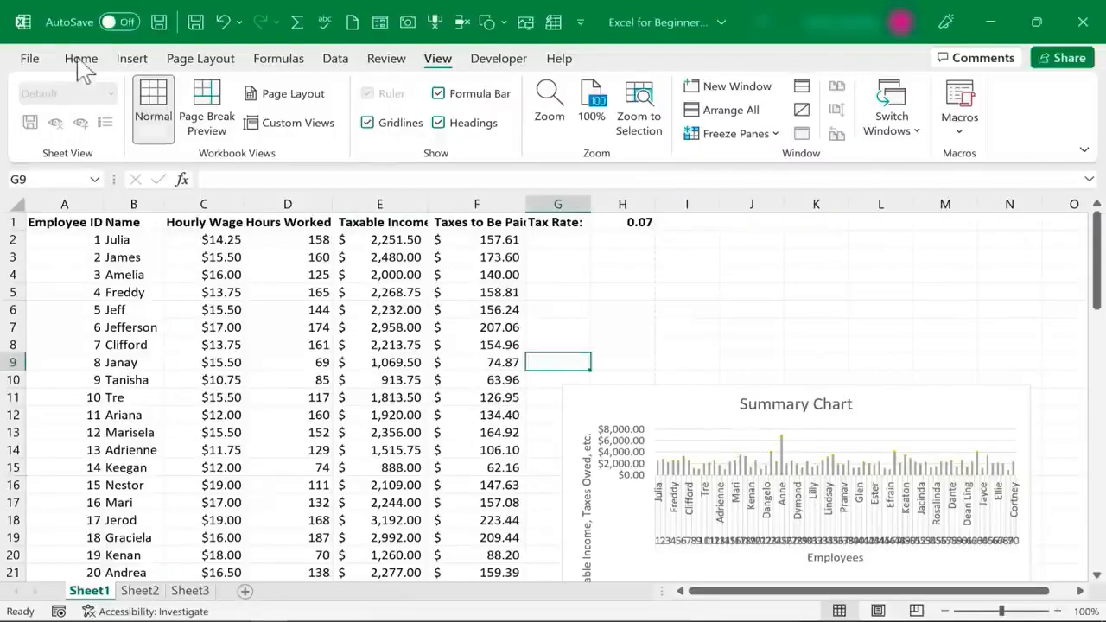
left_click(31, 59)
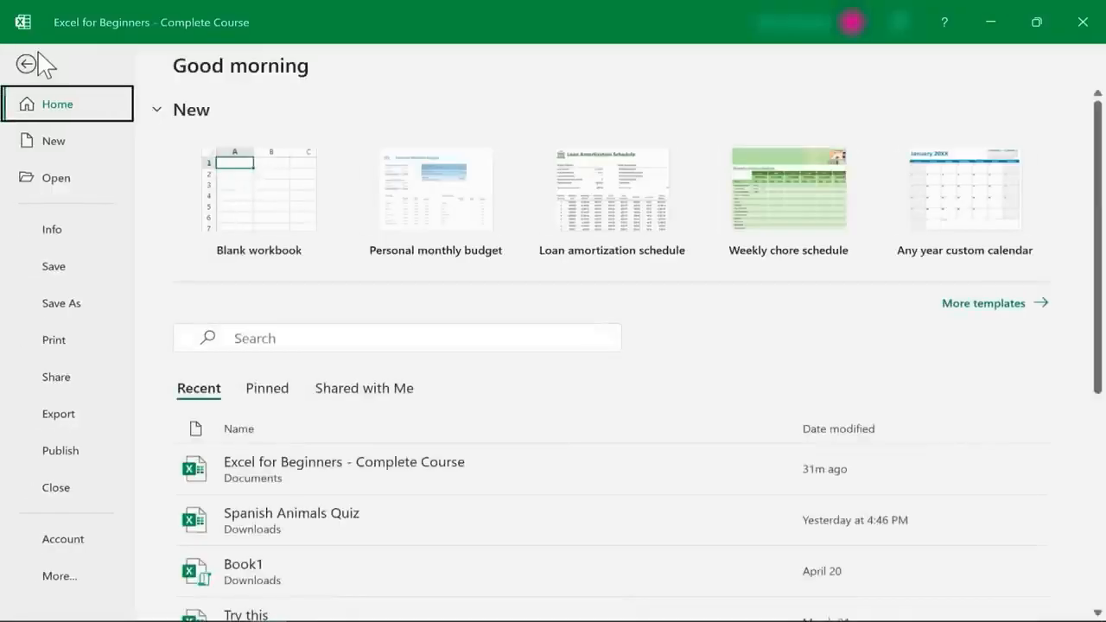
left_click(54, 340)
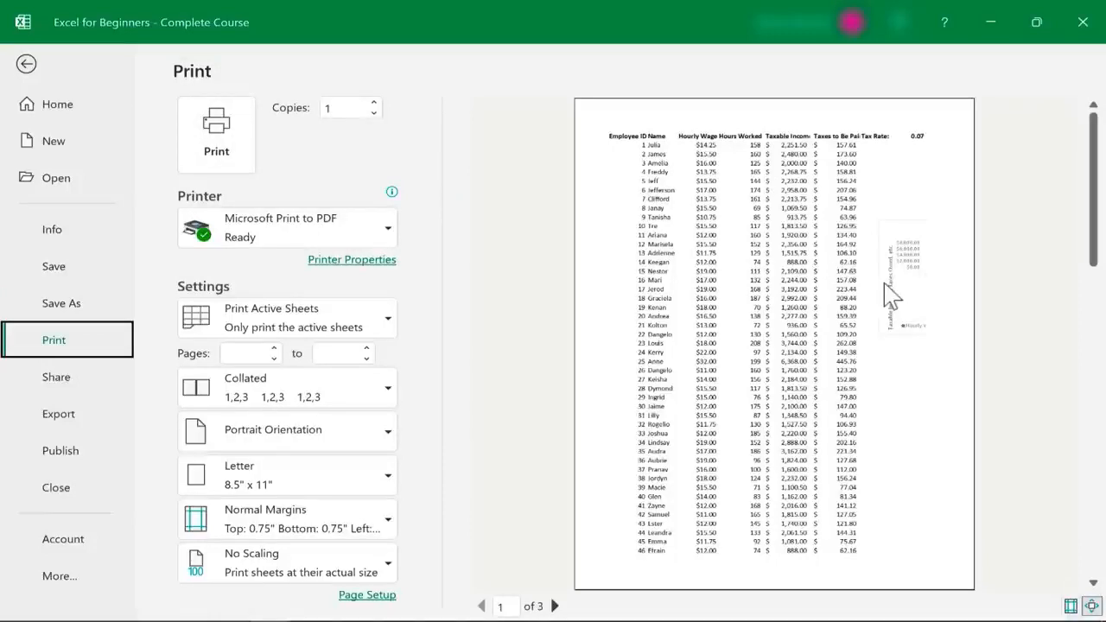
left_click_drag(1094, 154, 866, 408)
scroll(871, 420, "down", 2)
scroll(748, 223, "up", 1)
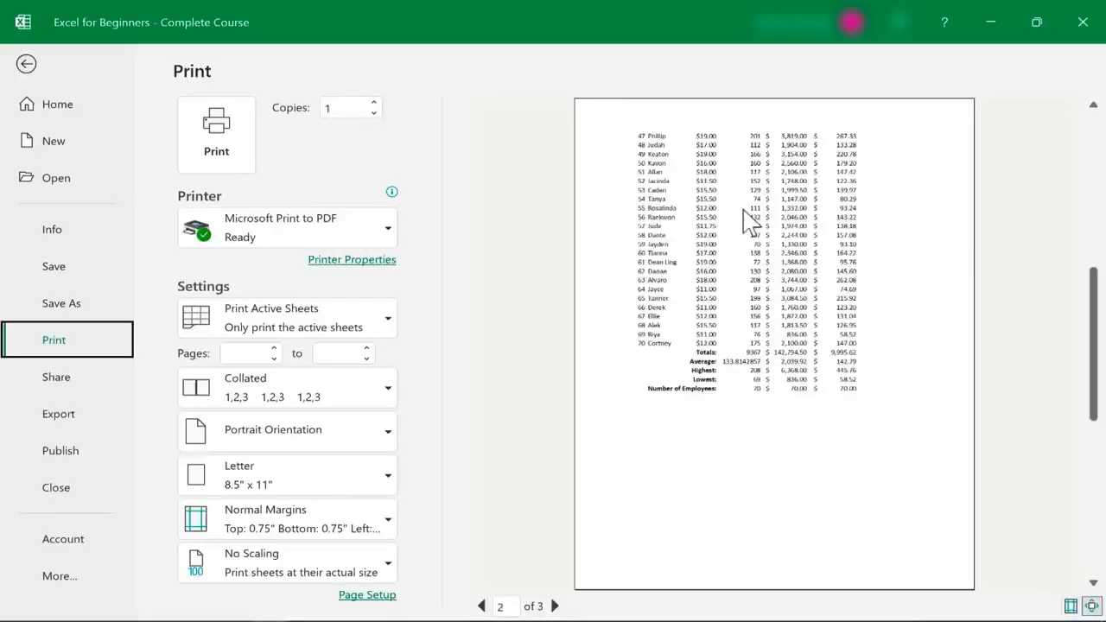
scroll(750, 226, "down", 1)
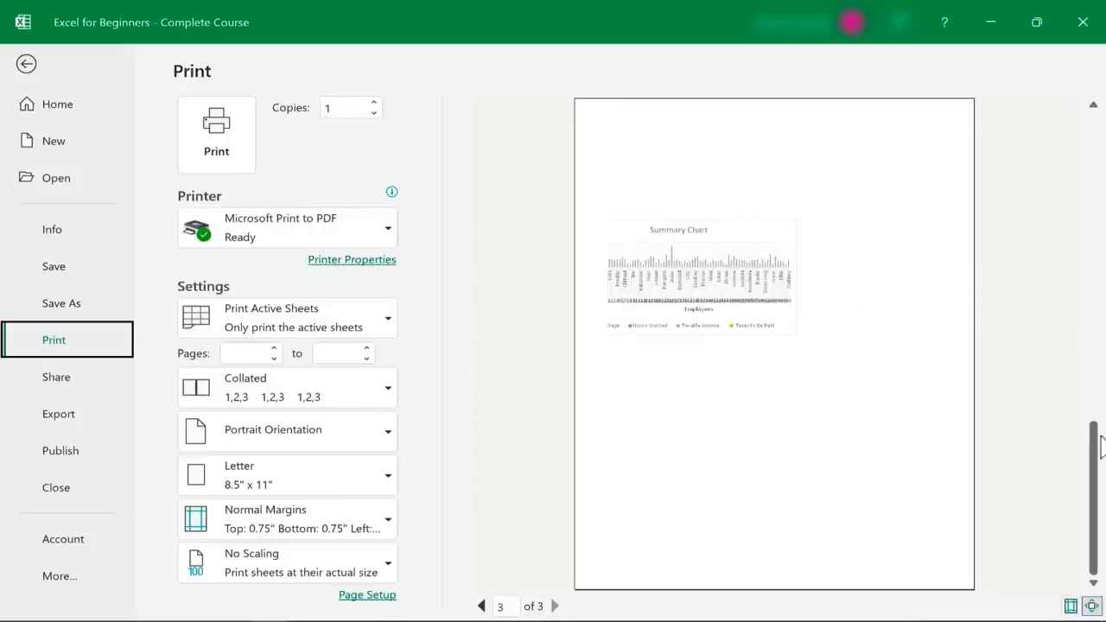
left_click_drag(1102, 446, 1066, 190)
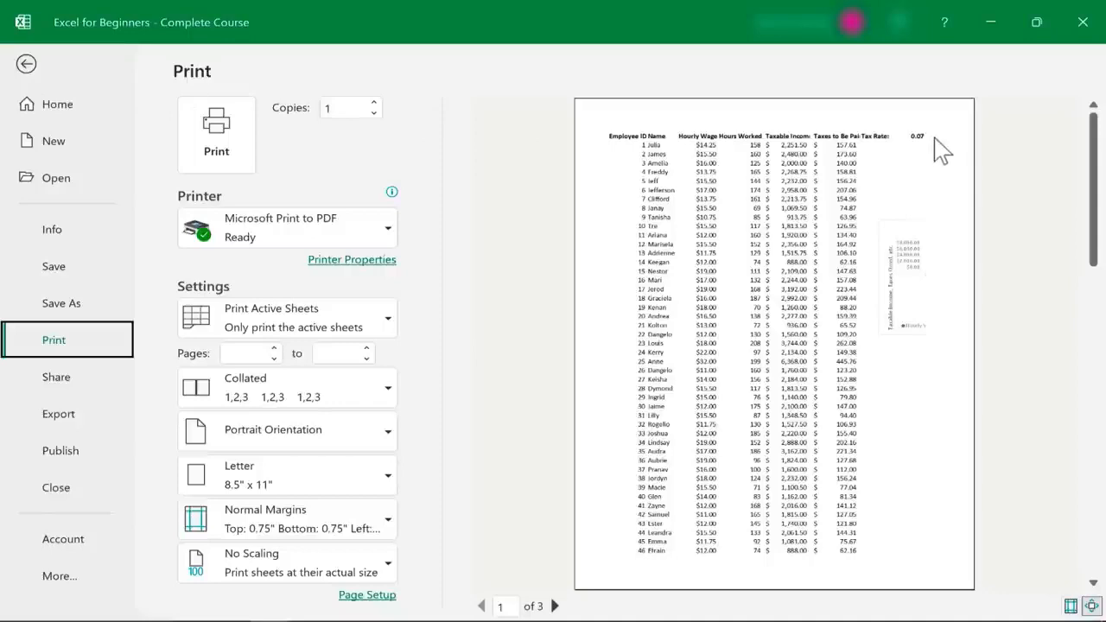
left_click(26, 65)
left_click(697, 226)
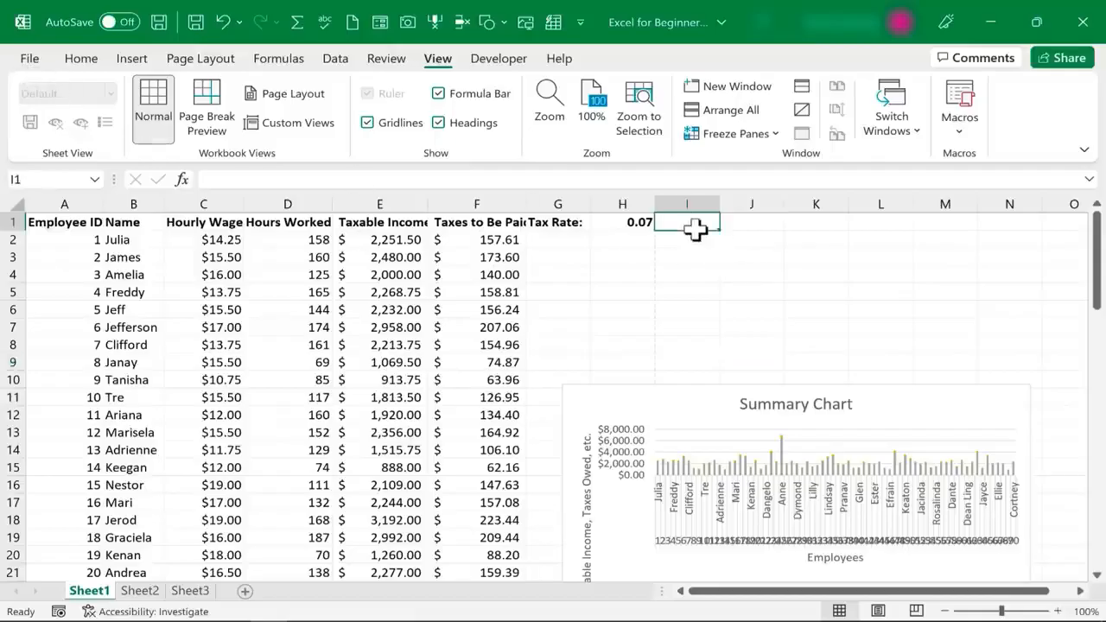
Enter Hello in I1 and confirm in print preview that page 3 shows it with the chart
type("Hello")
key("Return")
left_click(33, 60)
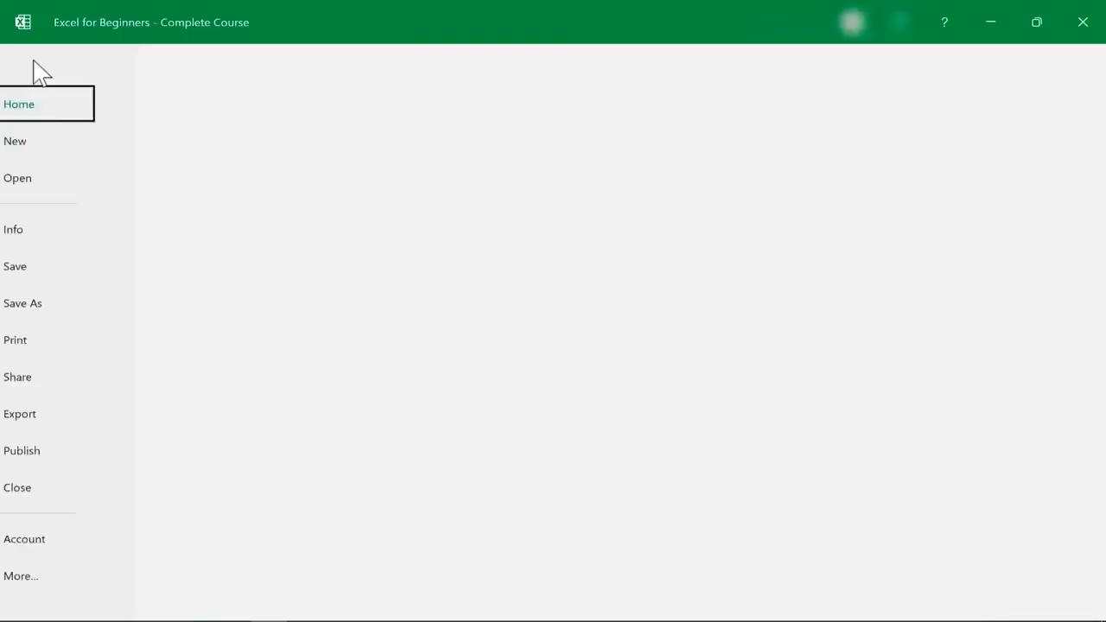
left_click(51, 343)
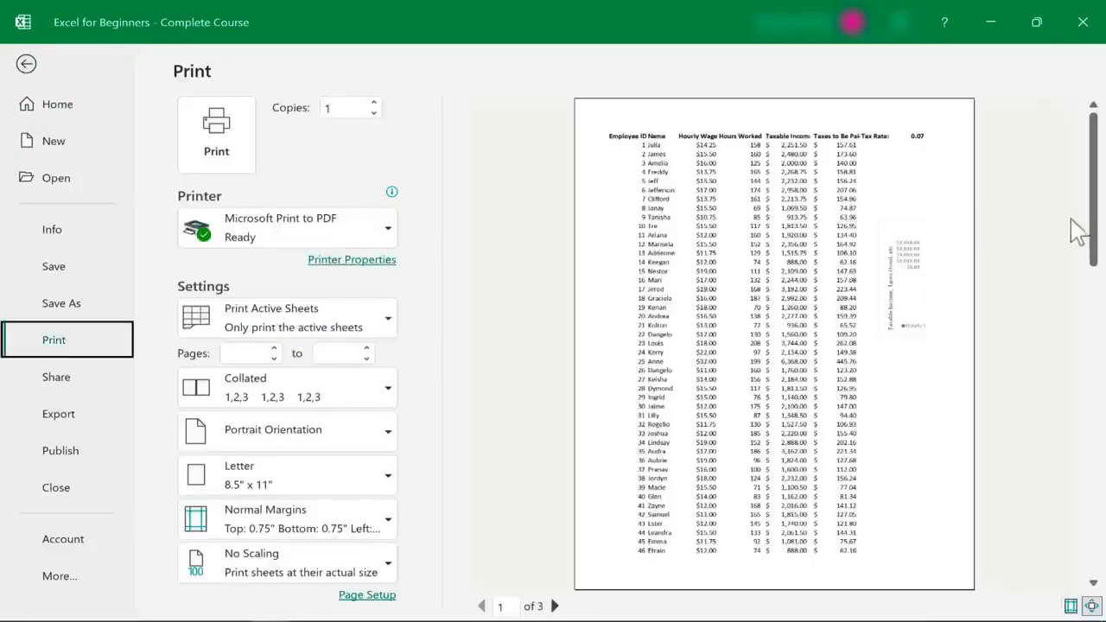
left_click(1092, 572)
left_click(1091, 572)
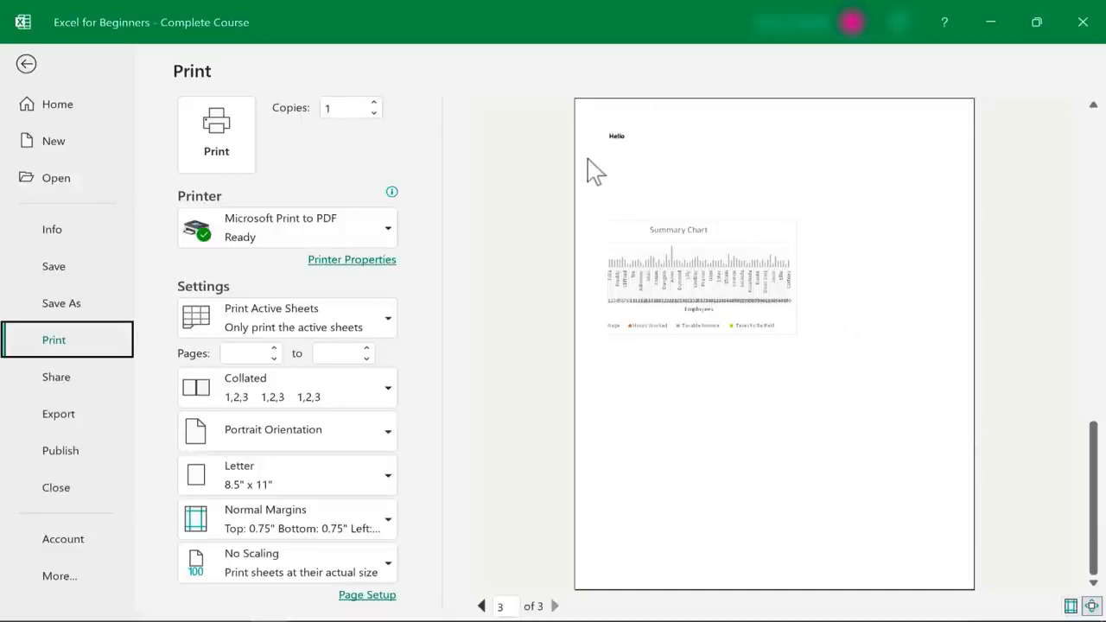
left_click(25, 66)
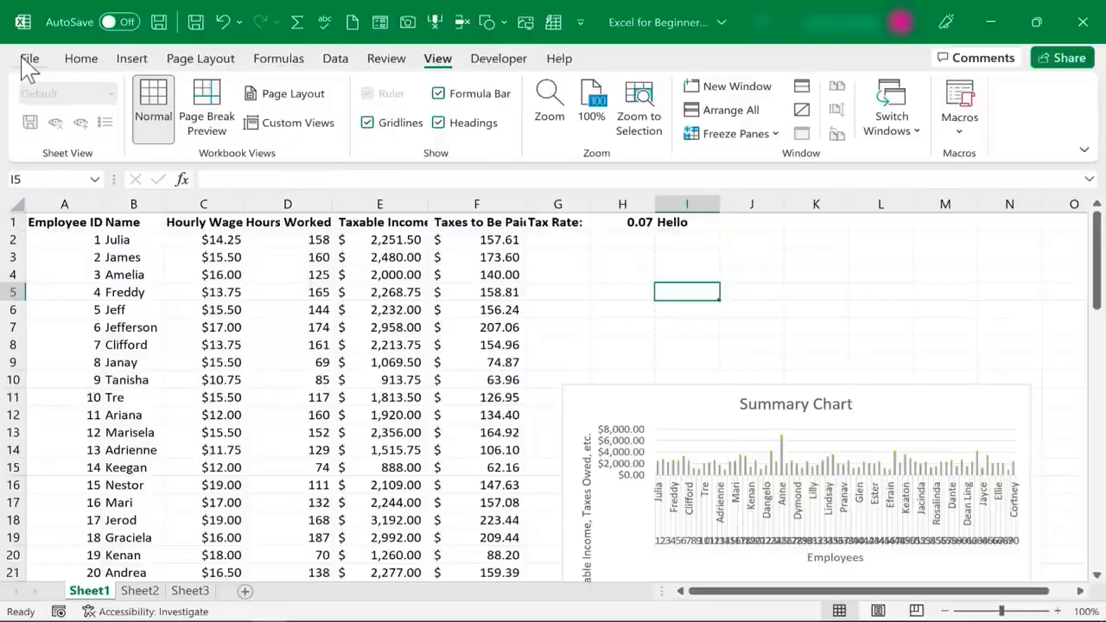
Switch the page orientation to landscape
left_click(199, 61)
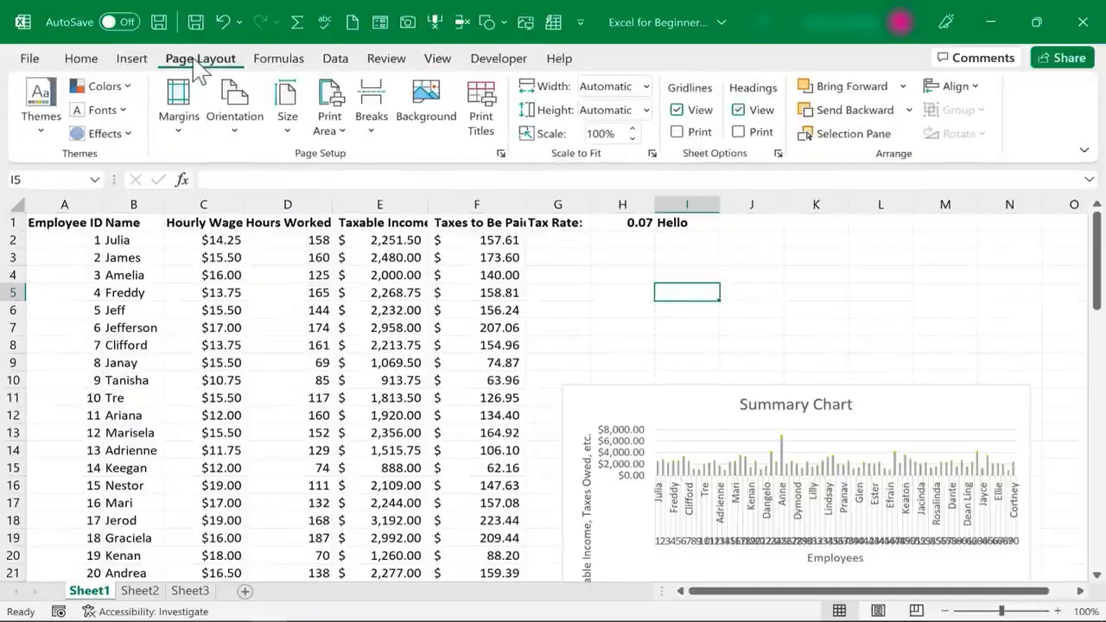
left_click(240, 137)
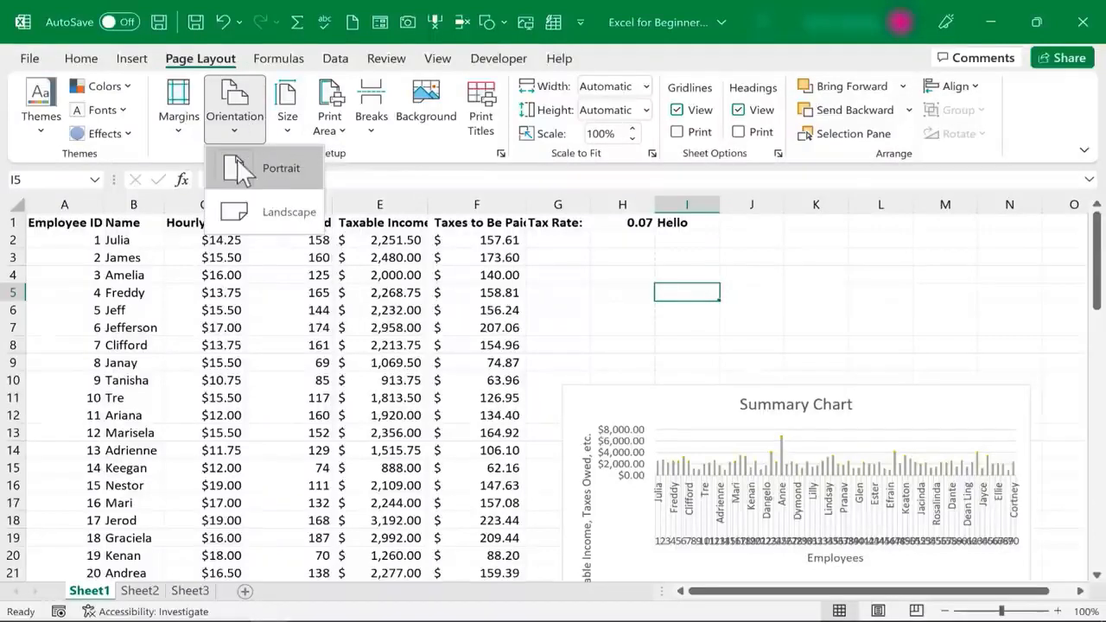
left_click(222, 211)
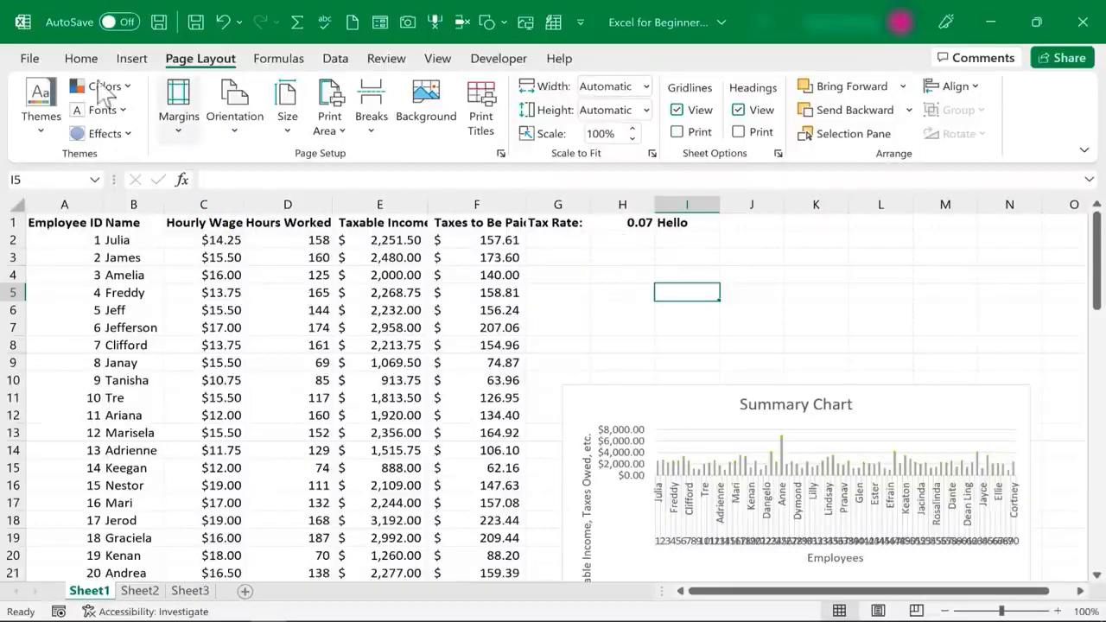
Preview the landscape printout through all 4 pages, then return to the worksheet
left_click(30, 58)
left_click(50, 346)
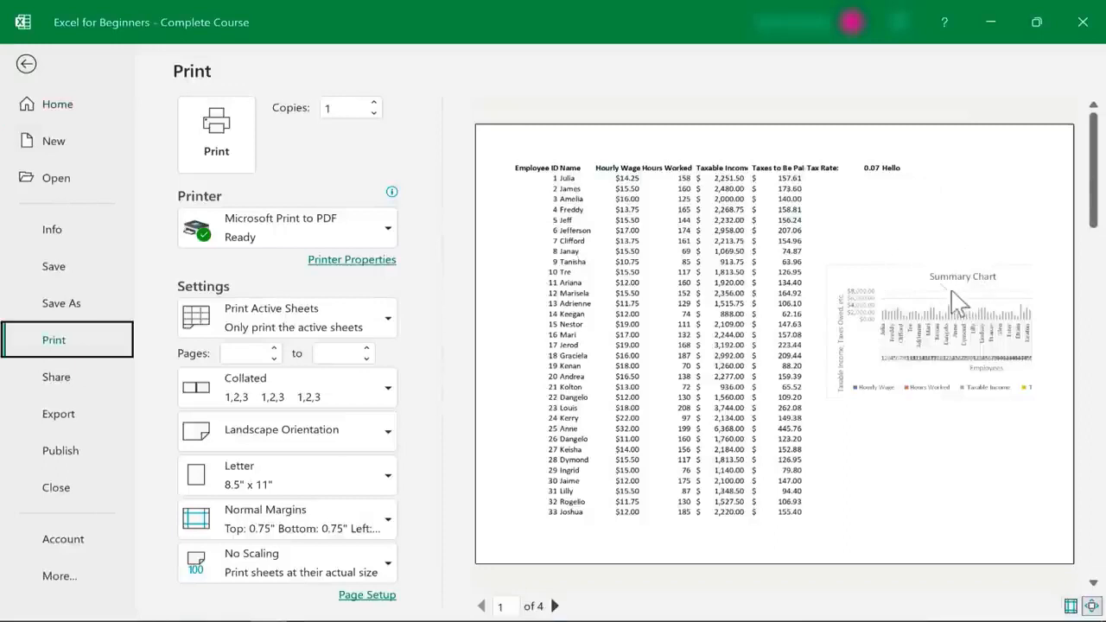
left_click_drag(1096, 212, 1080, 336)
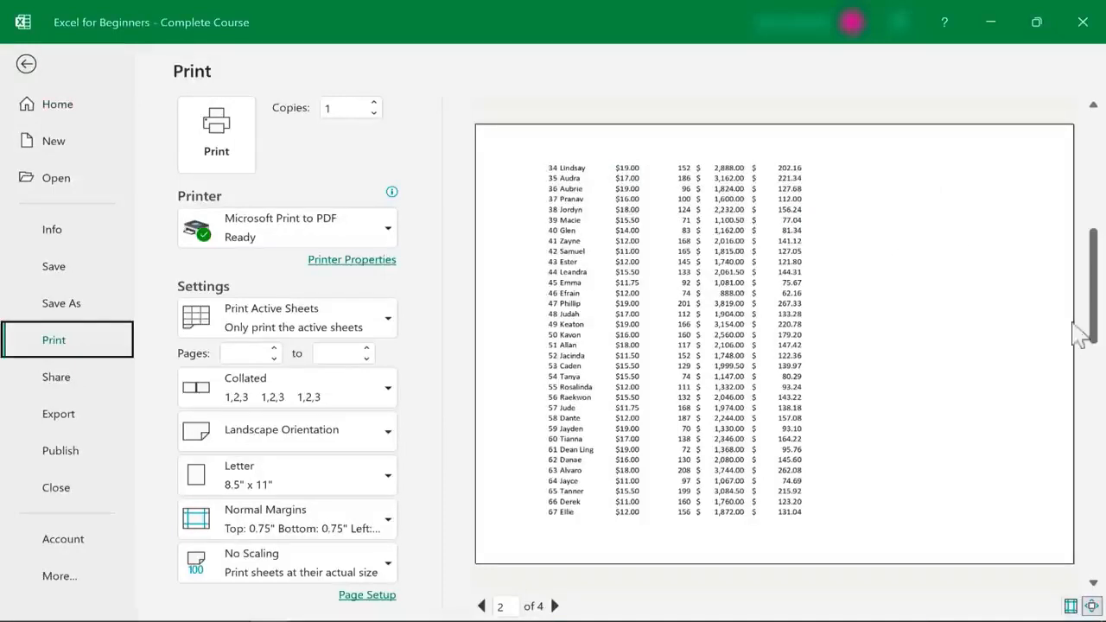
left_click(1094, 583)
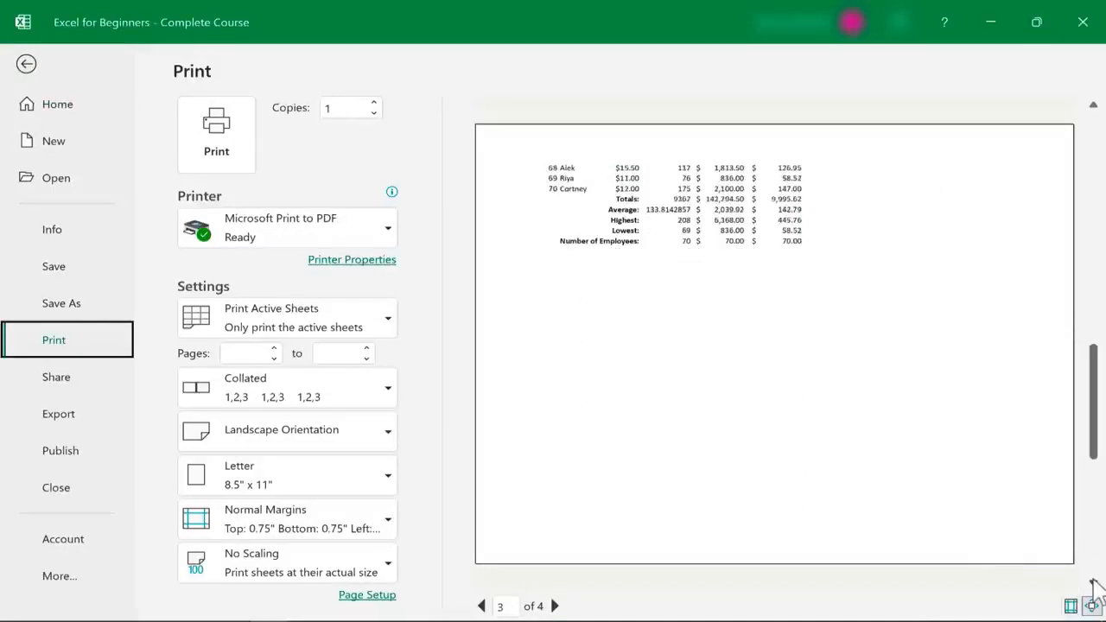
left_click(1094, 583)
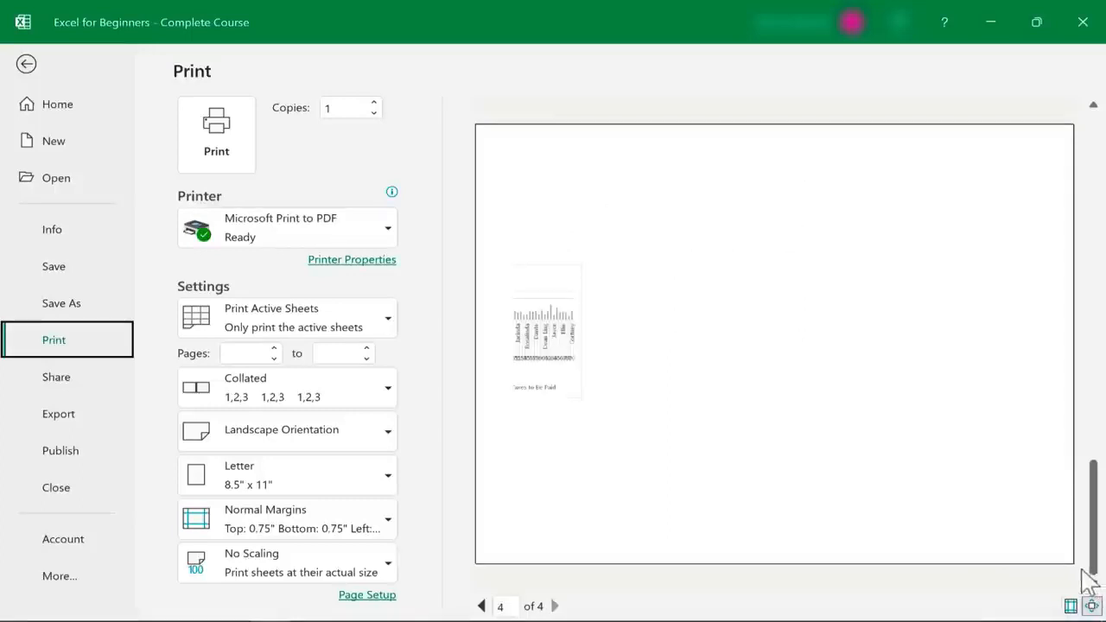
left_click(26, 65)
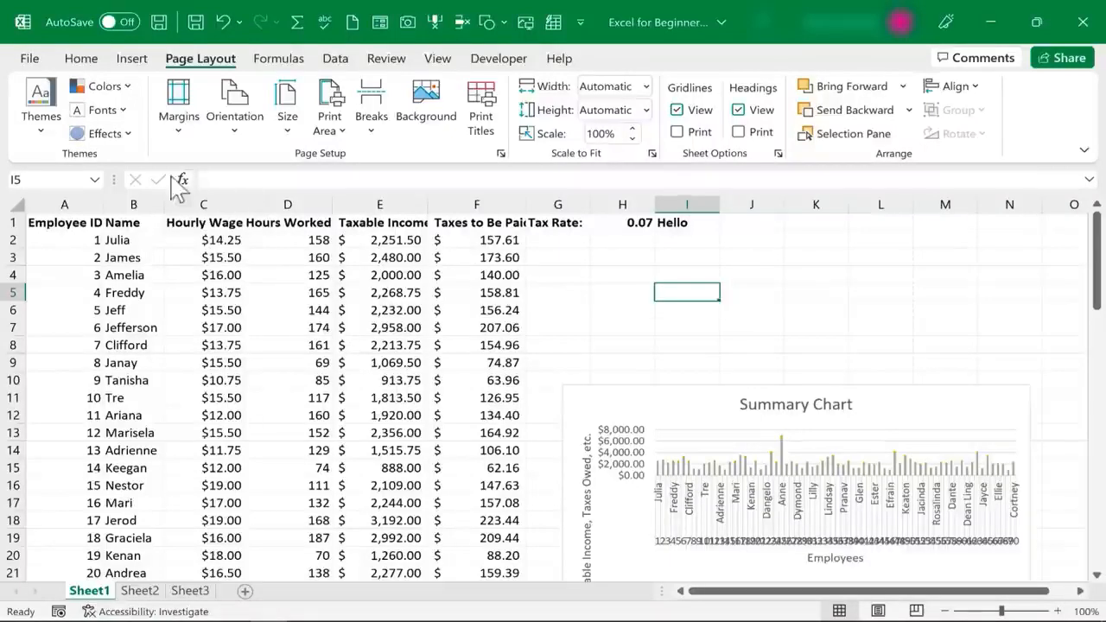
In Page Break Preview, drag the vertical page break past column N, then return to Normal view
left_click(439, 59)
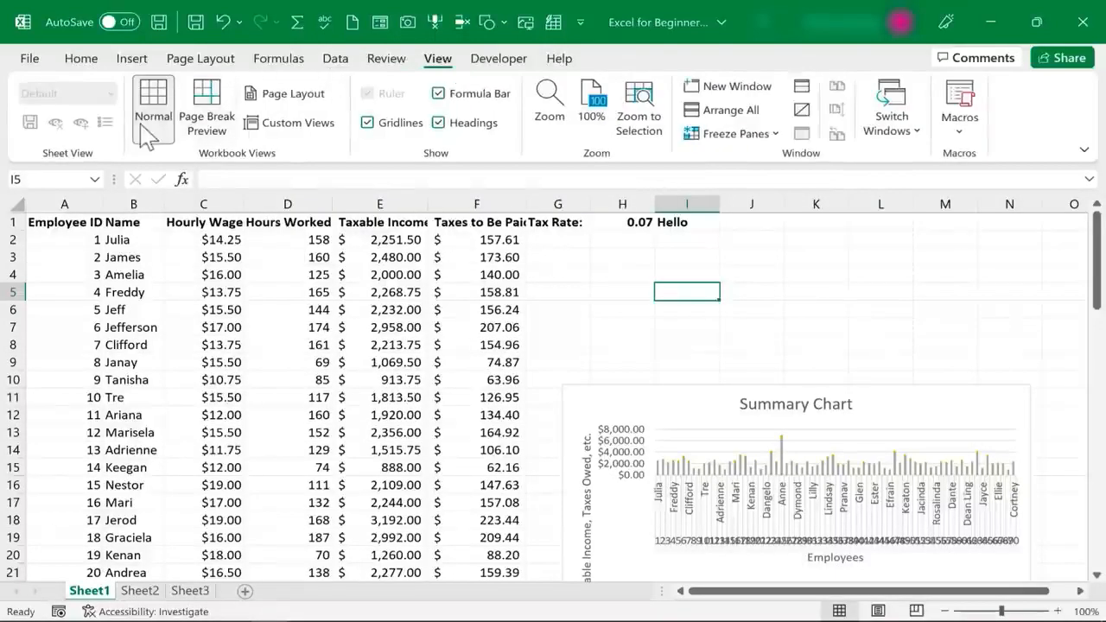
left_click(222, 135)
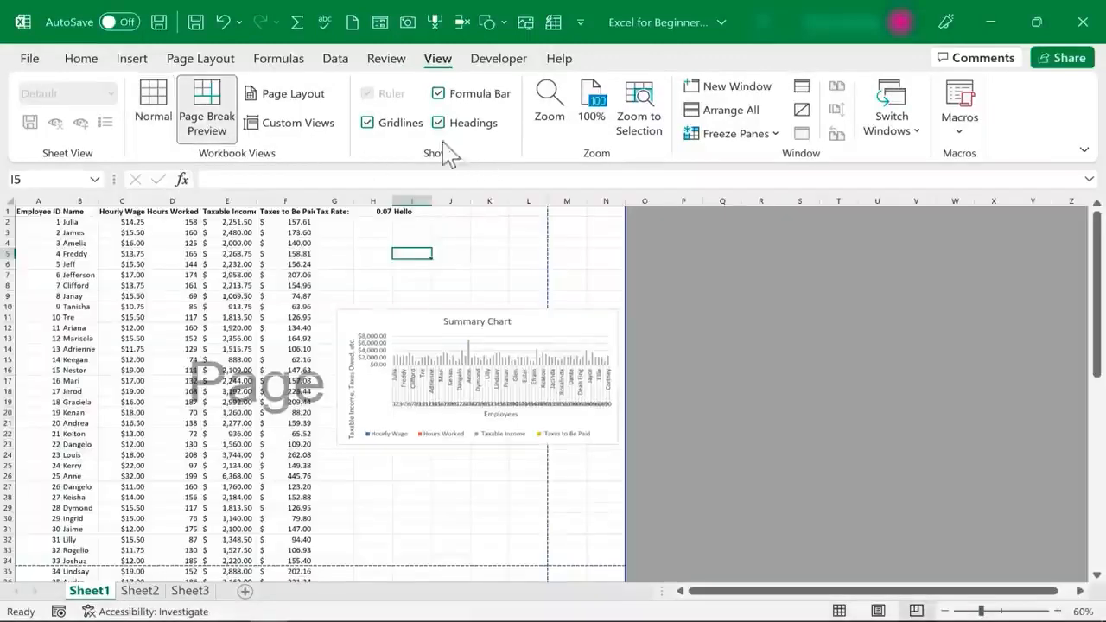
scroll(289, 422, "down", 3)
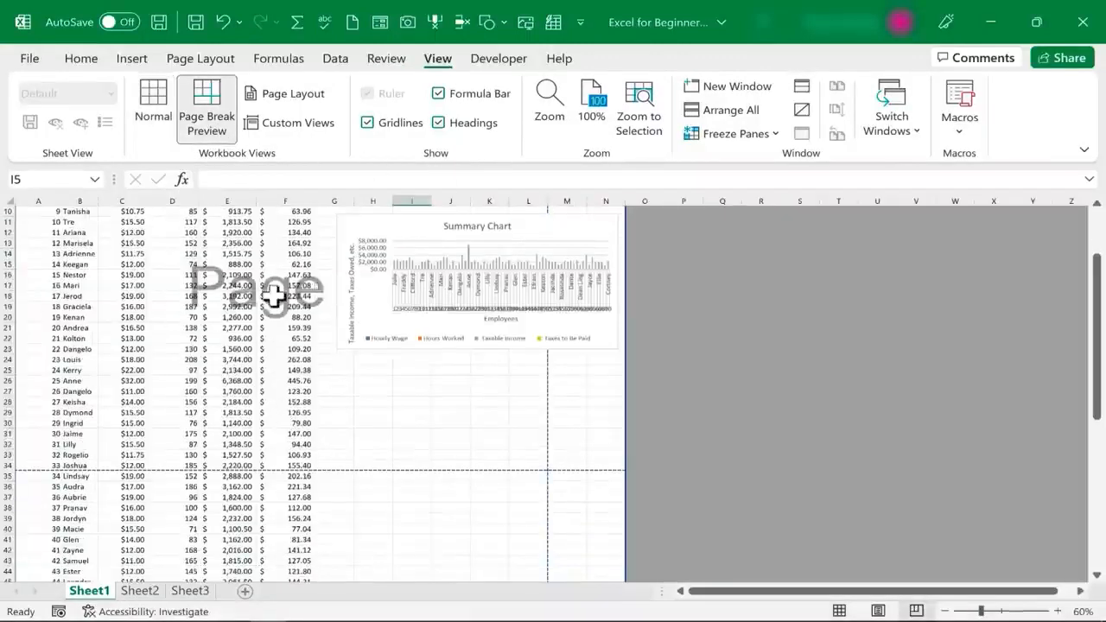
scroll(285, 298, "down", 13)
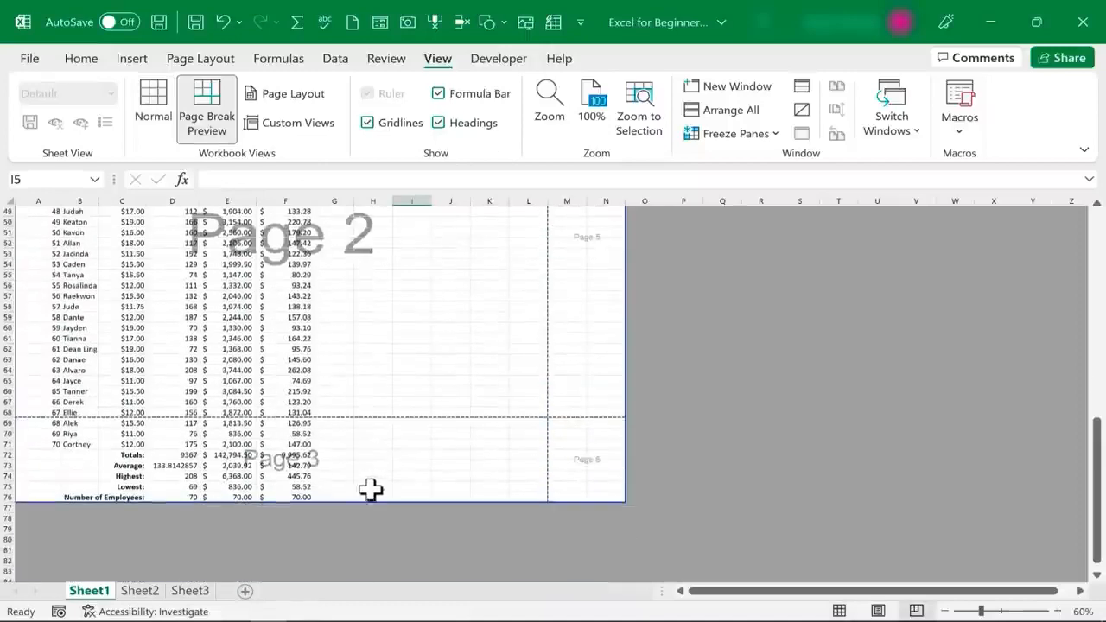
scroll(370, 490, "down", 3)
scroll(367, 464, "up", 15)
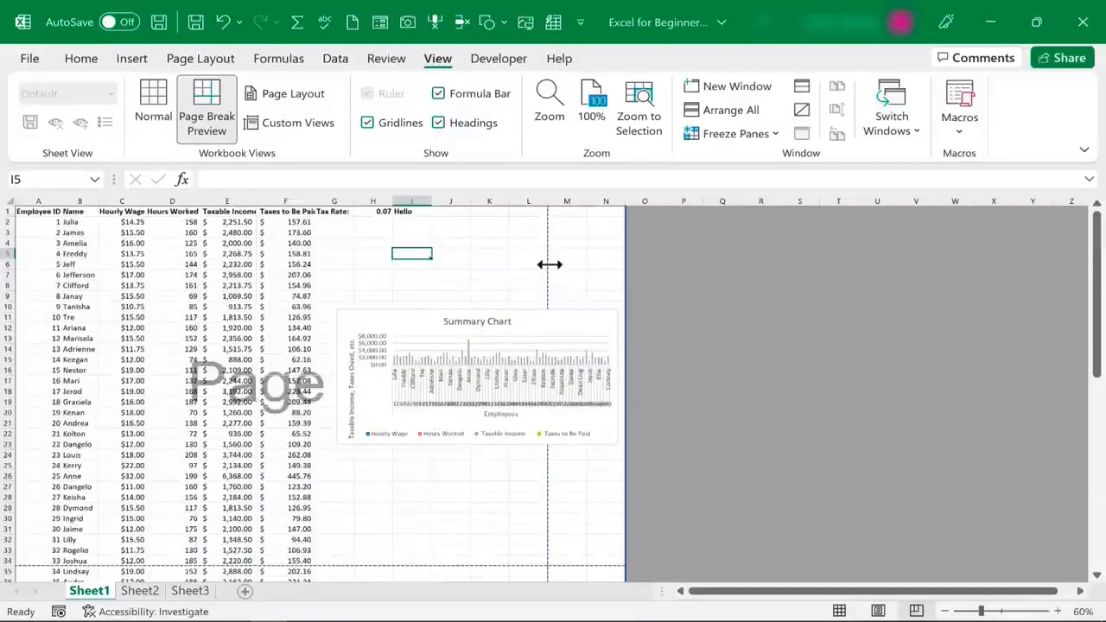
left_click_drag(550, 264, 628, 279)
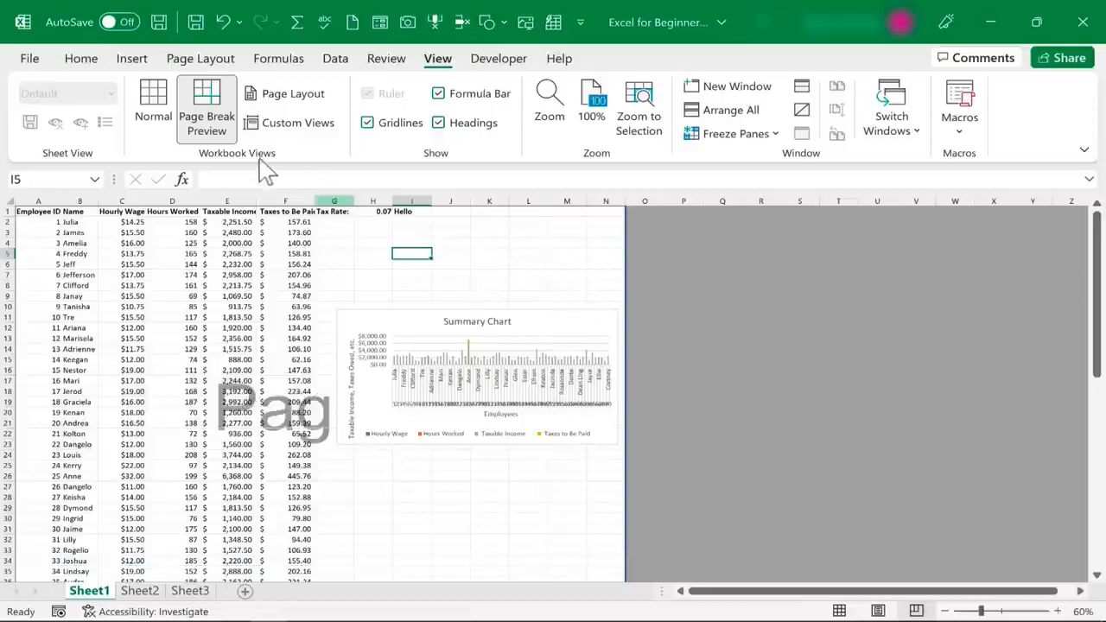
left_click(153, 110)
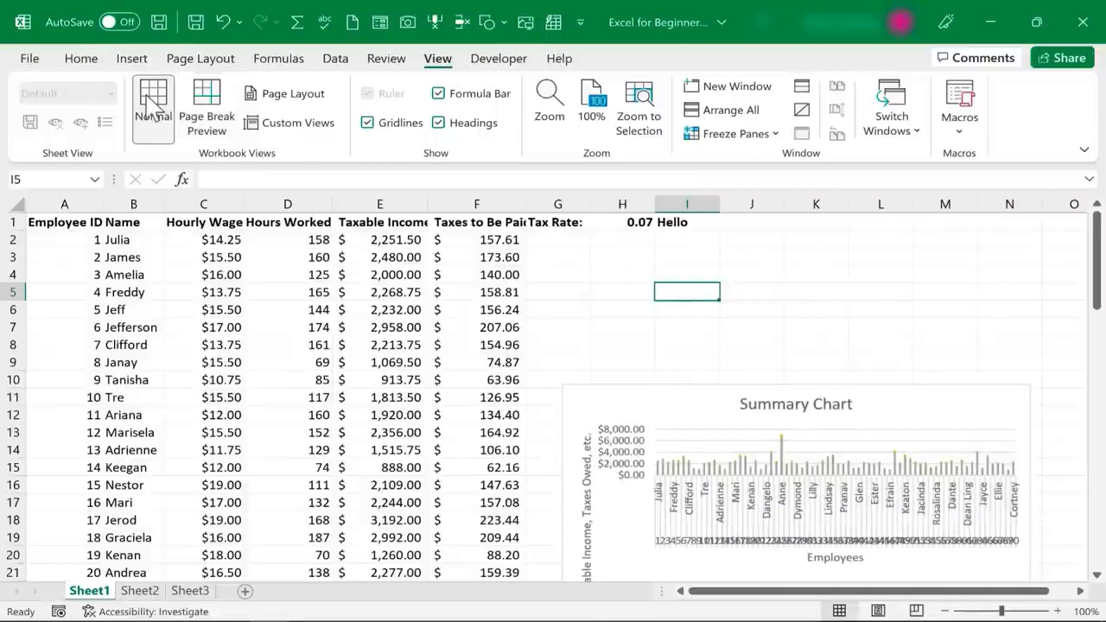
Preview the printout and check both landscape pages
left_click(30, 61)
left_click(49, 346)
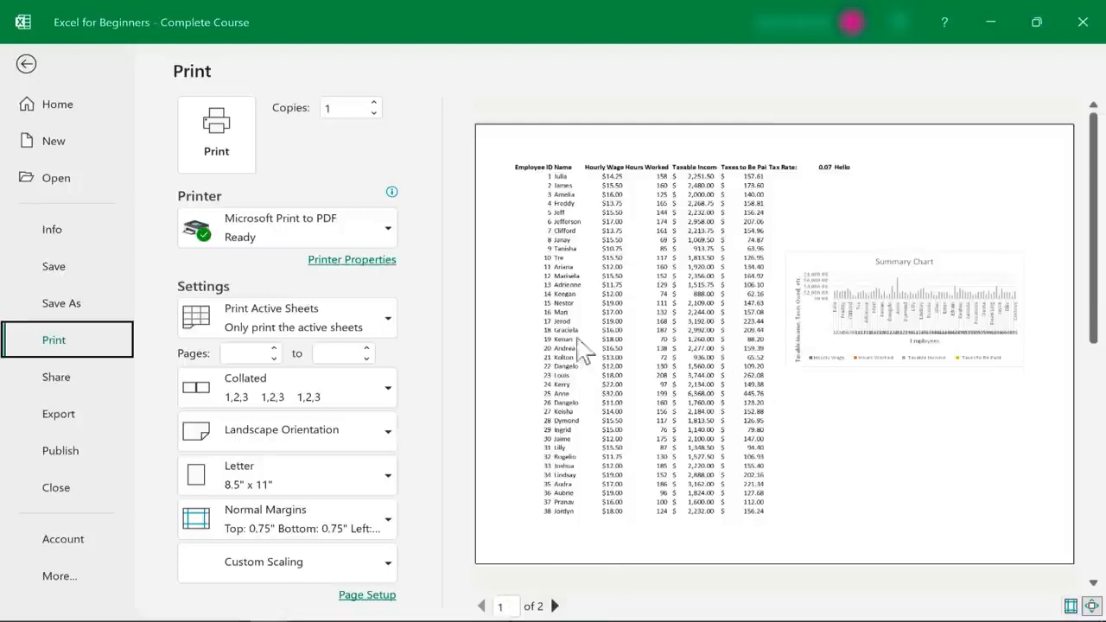
left_click(555, 606)
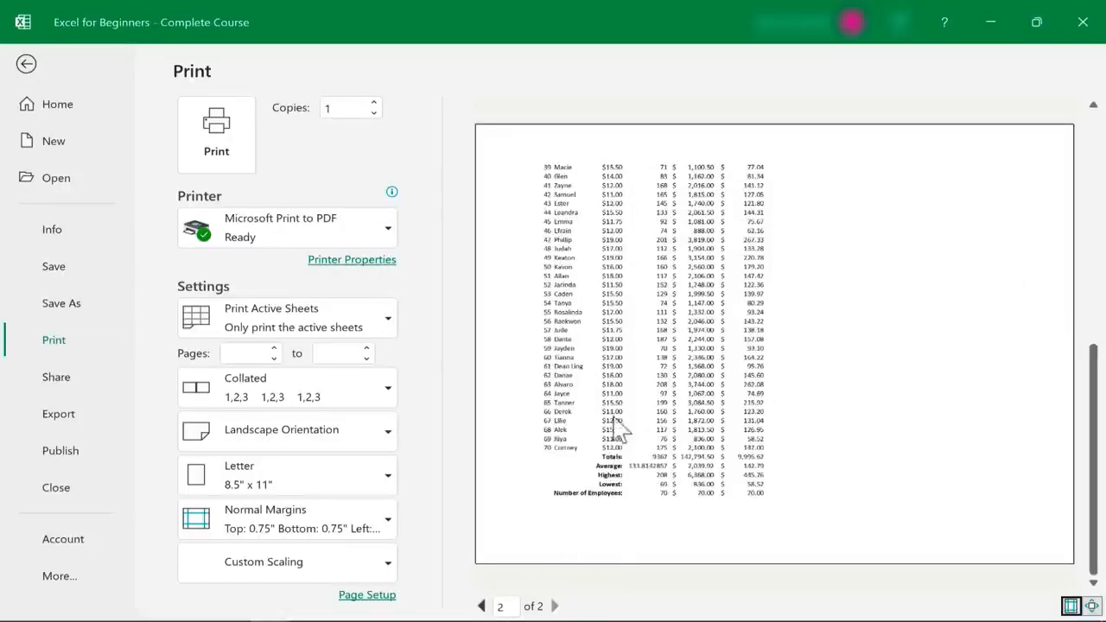
left_click(482, 607)
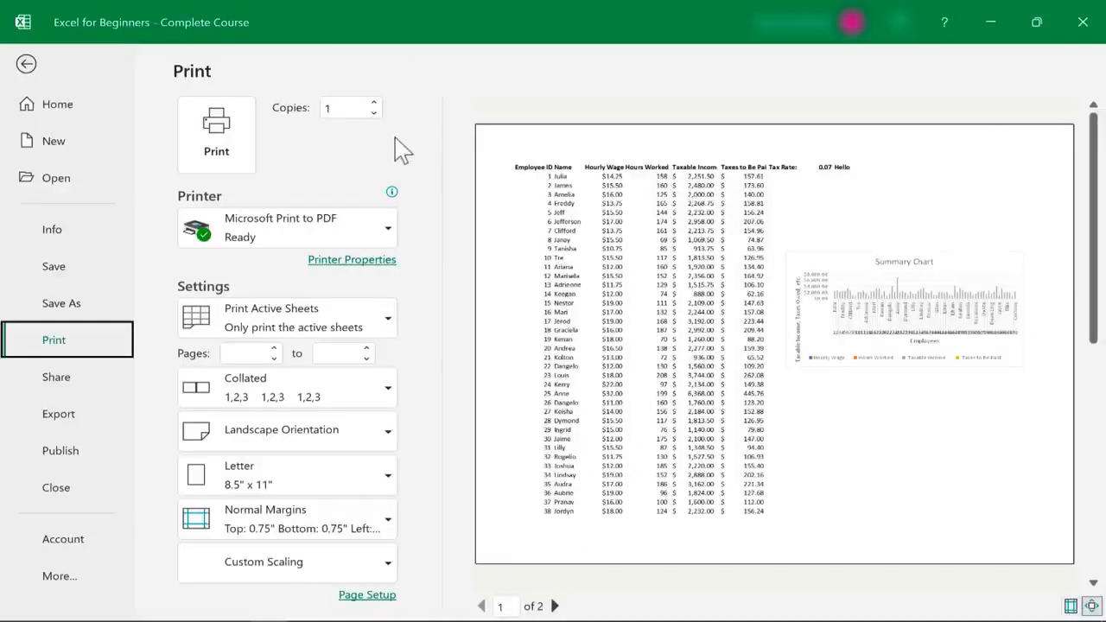
Set 2 copies with Microsoft Print to PDF as the printer, leaving the print scope unchanged
left_click(373, 103)
left_click(374, 103)
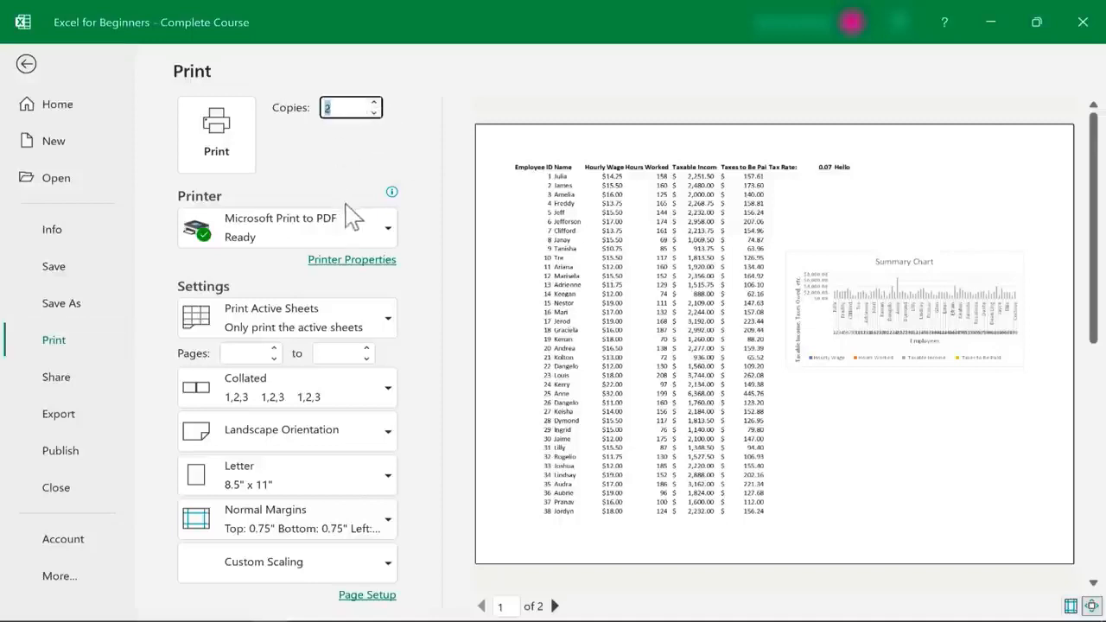
left_click(386, 241)
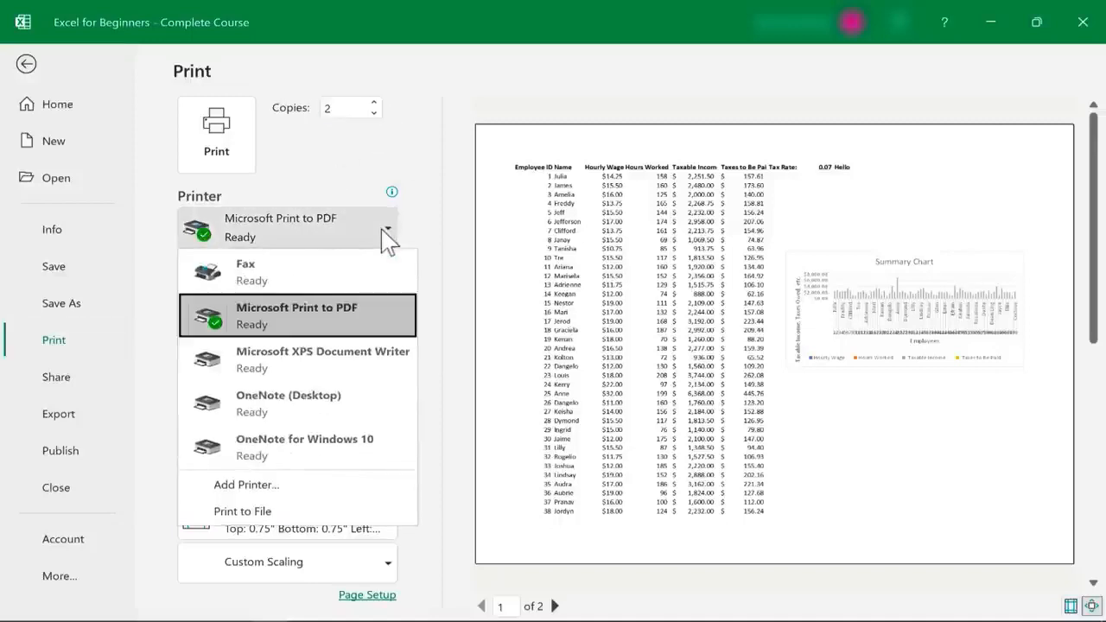
key("Escape")
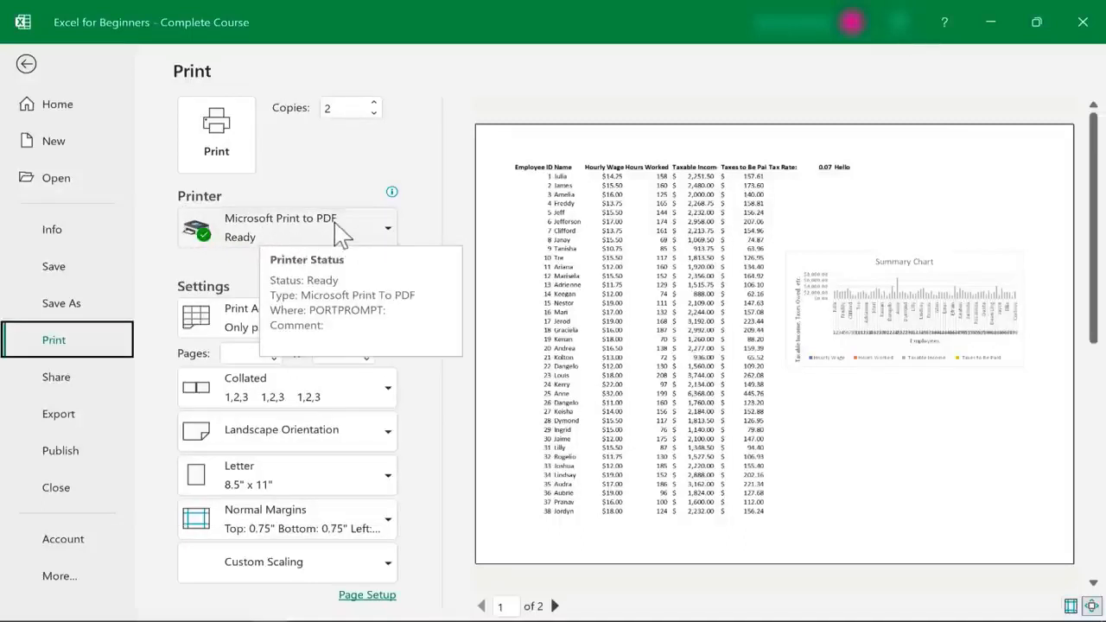
left_click(390, 227)
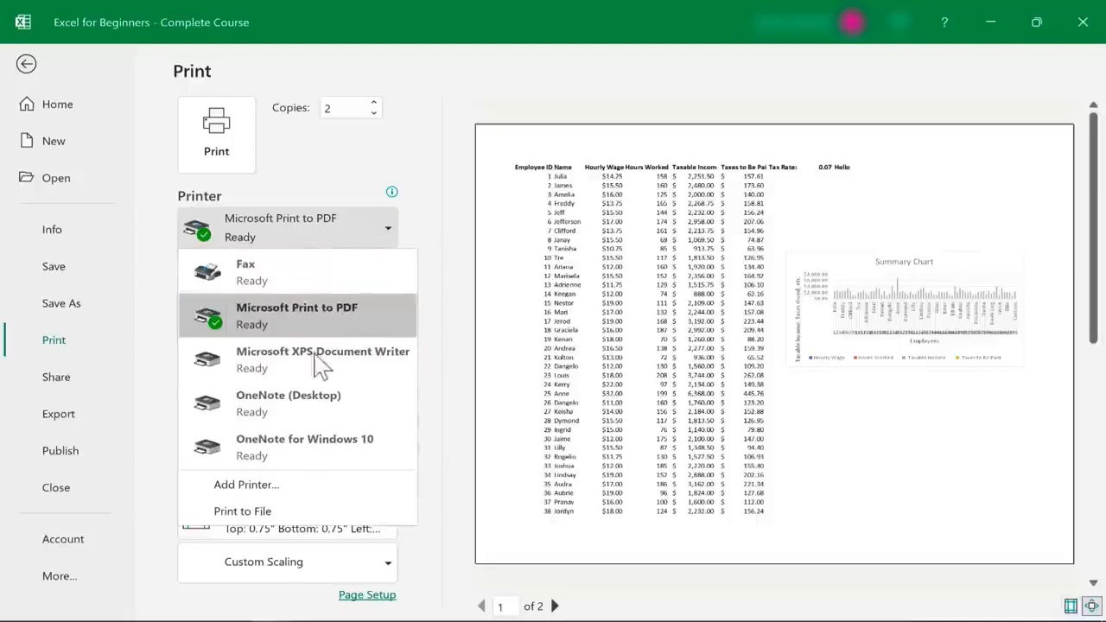
left_click(361, 162)
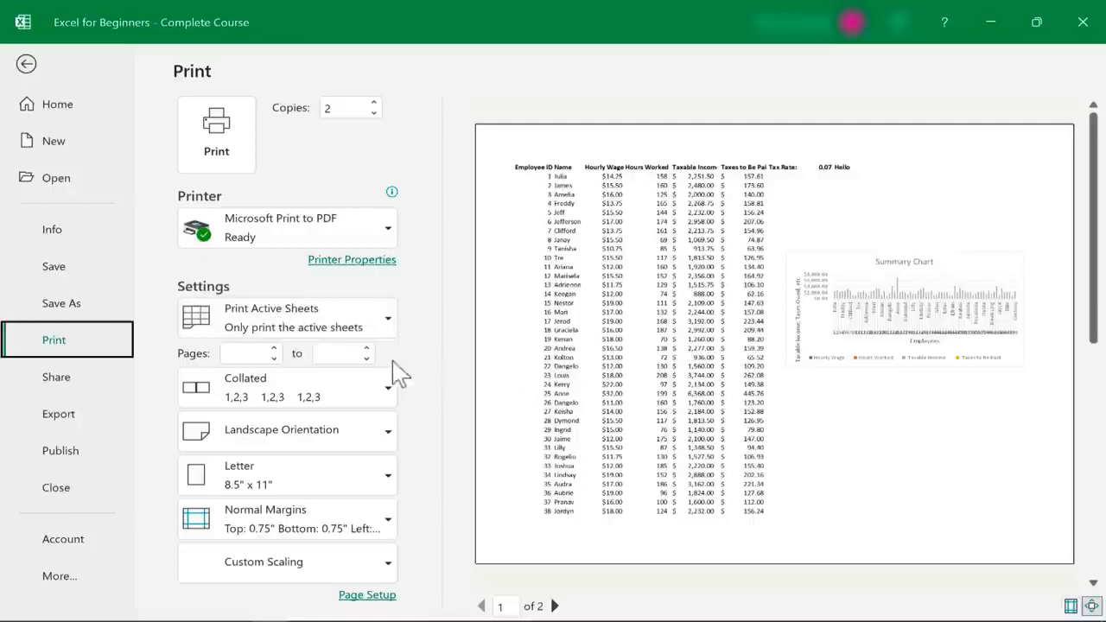
left_click(387, 327)
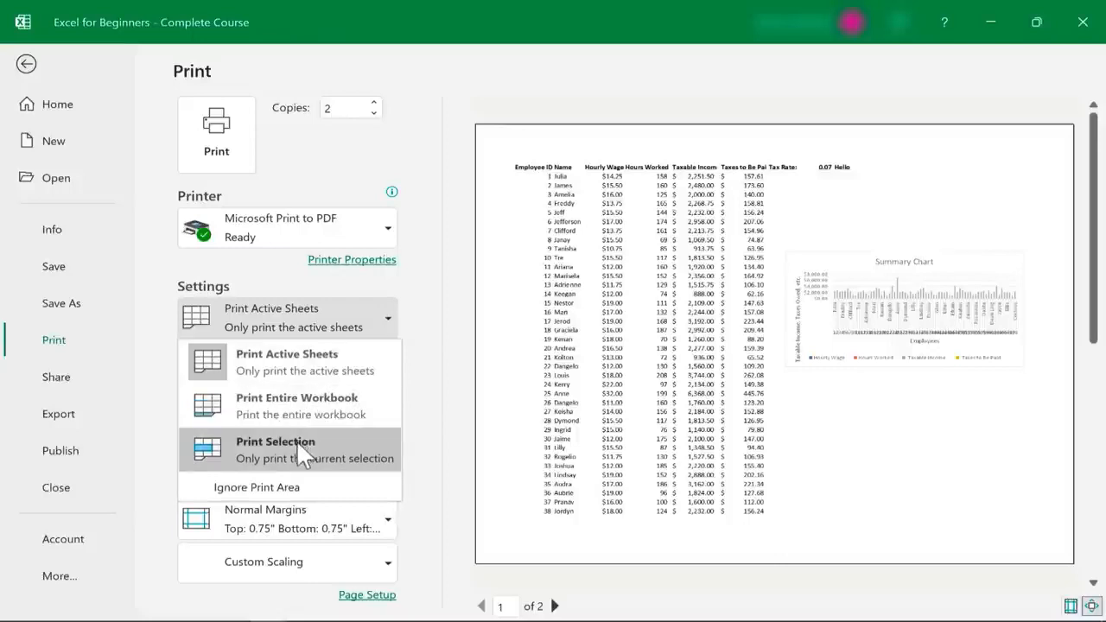
key("Escape")
left_click(29, 68)
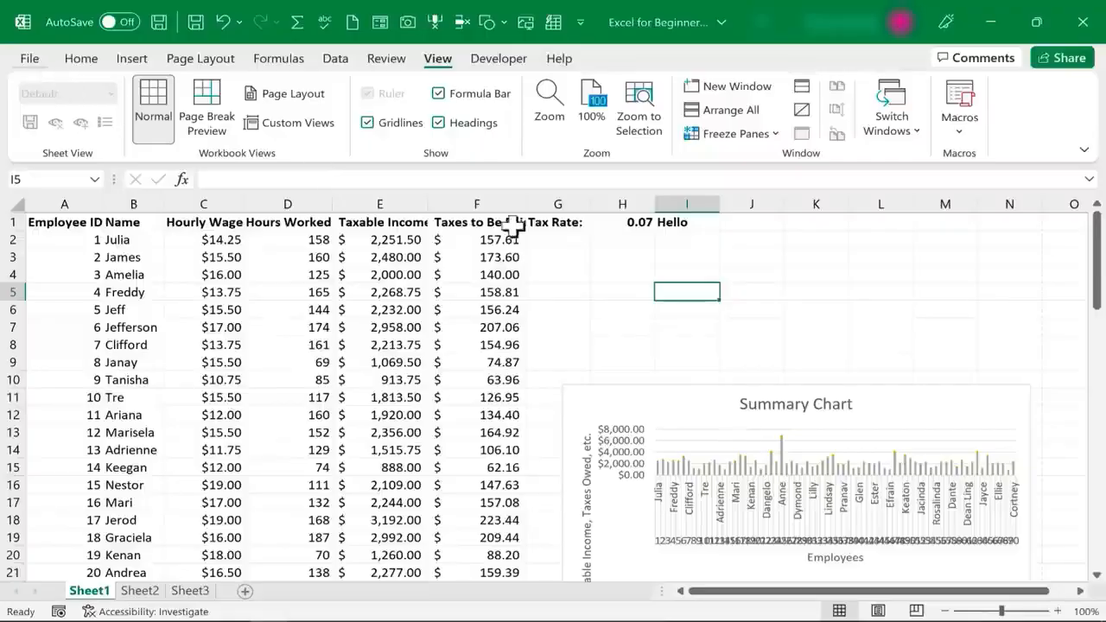
Select B1:D12, preview it with Print Selection, then revert to Print Active Sheets
left_click(131, 222)
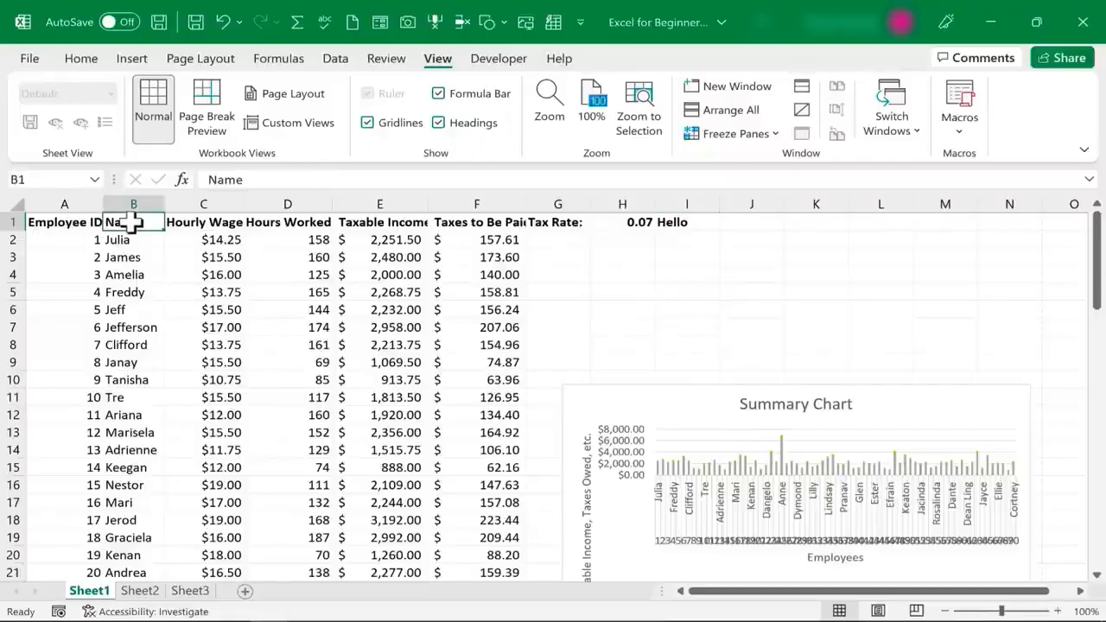
left_click_drag(134, 224, 313, 413)
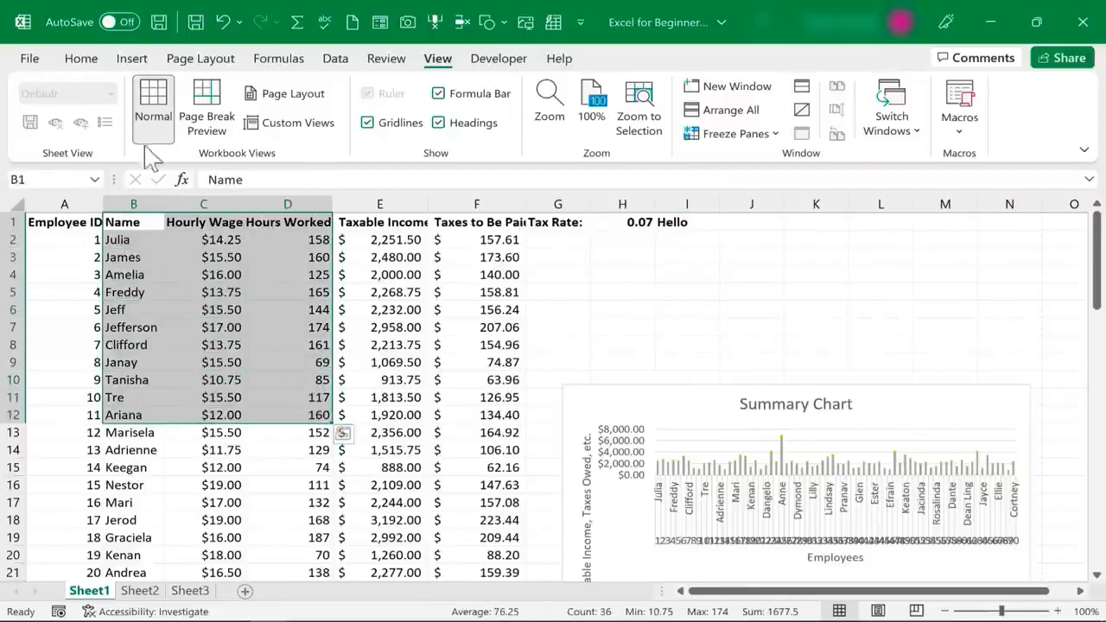
left_click(30, 58)
left_click(47, 346)
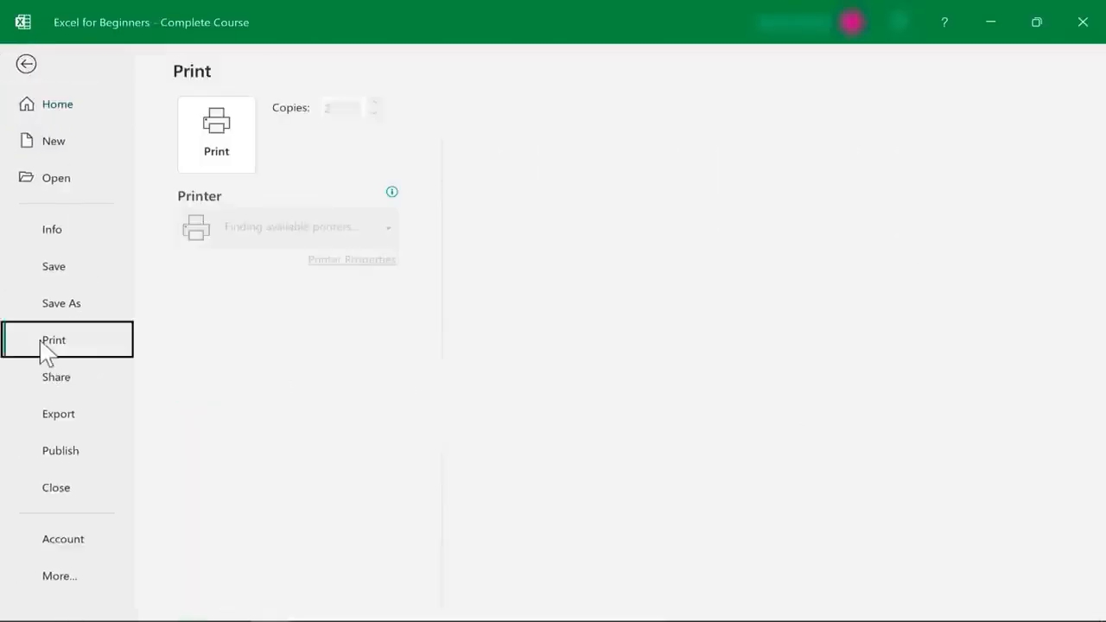
left_click(398, 325)
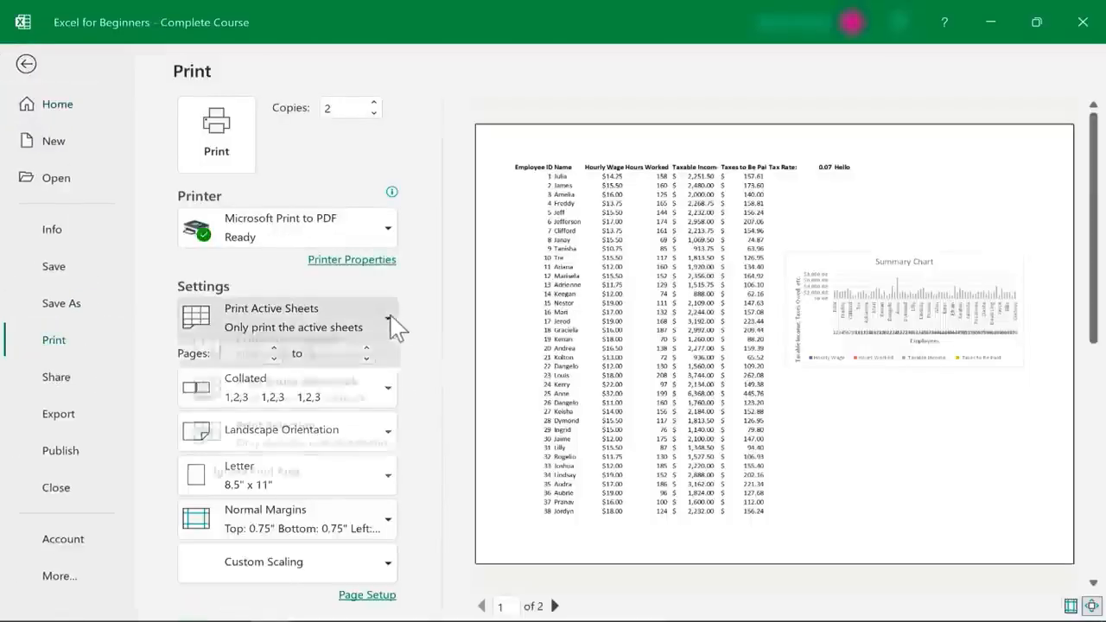
left_click(313, 453)
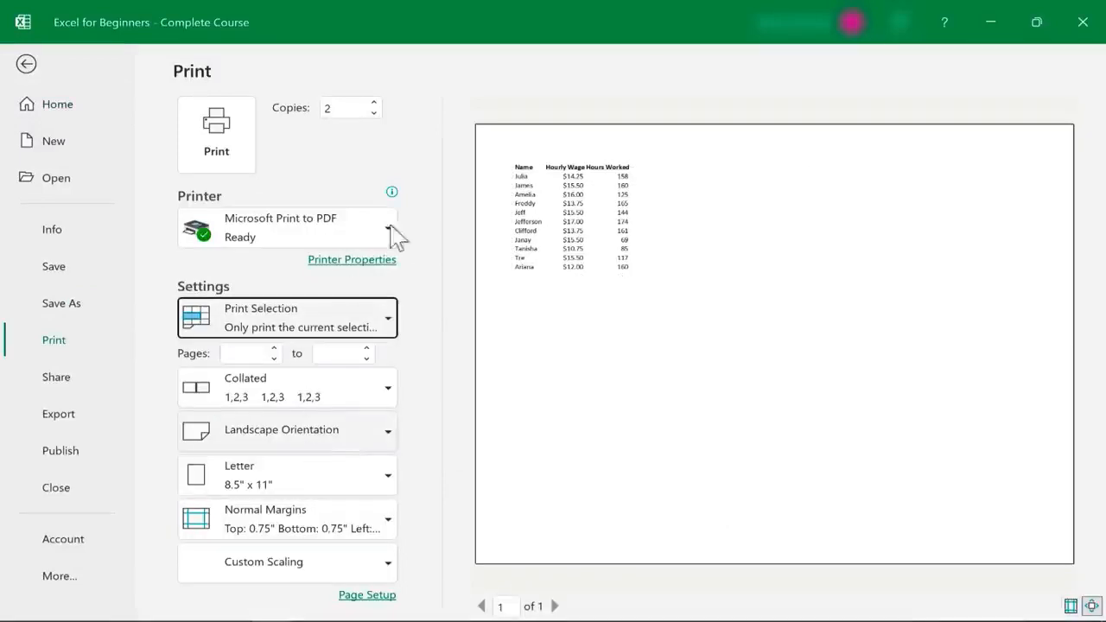
left_click(397, 318)
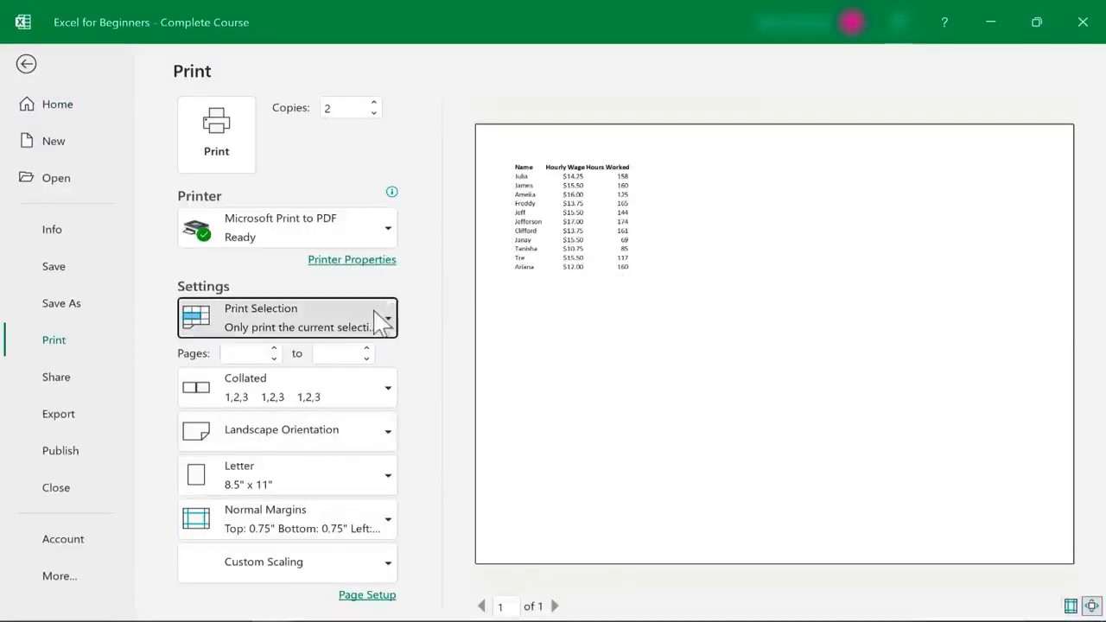
left_click(307, 384)
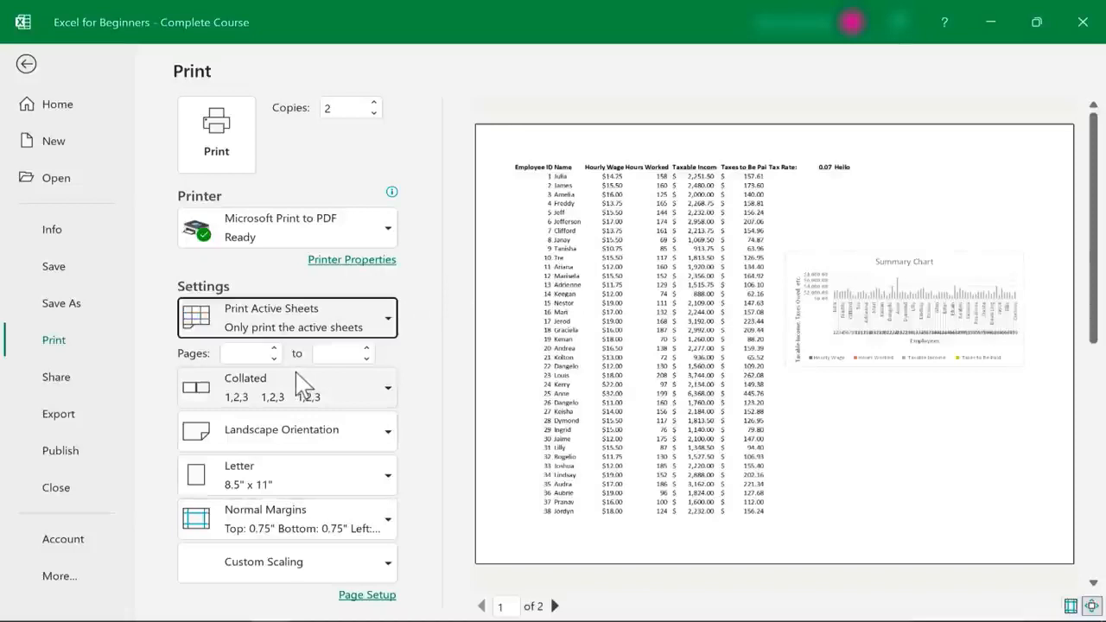
Set the print page range to pages 1 through 2, then show the Custom Scaling choices
left_click(274, 349)
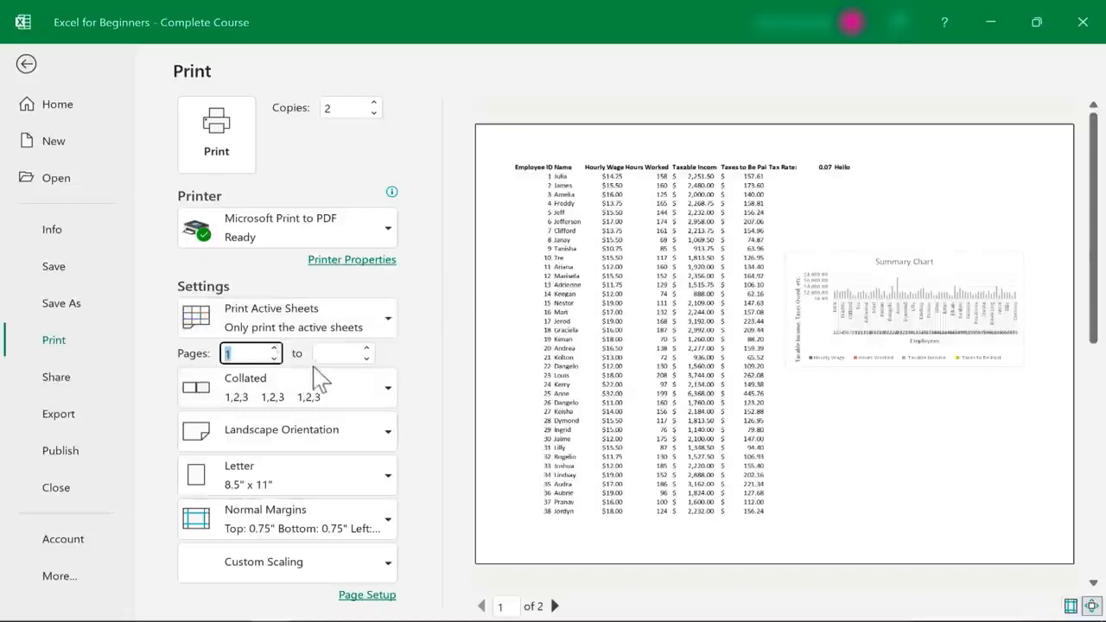
left_click(366, 349)
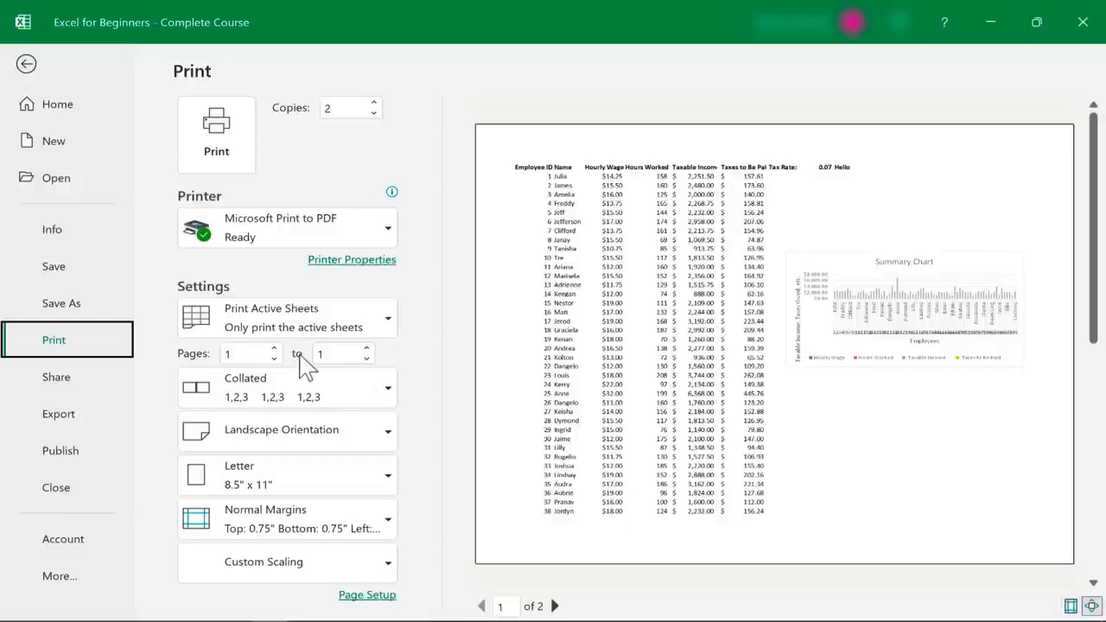
left_click(367, 348)
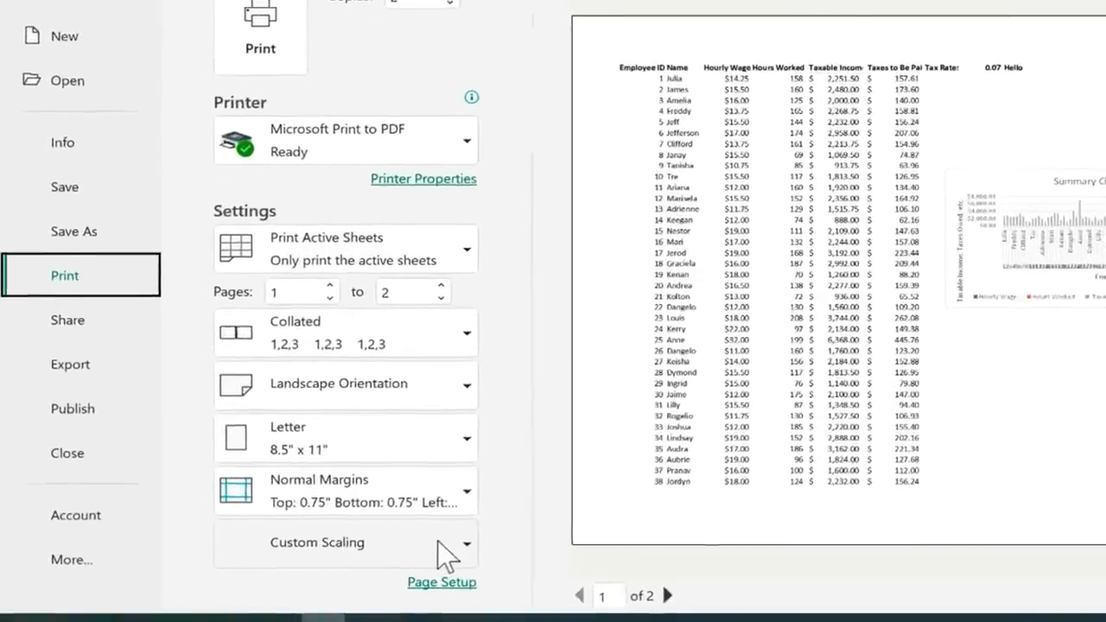
left_click(440, 546)
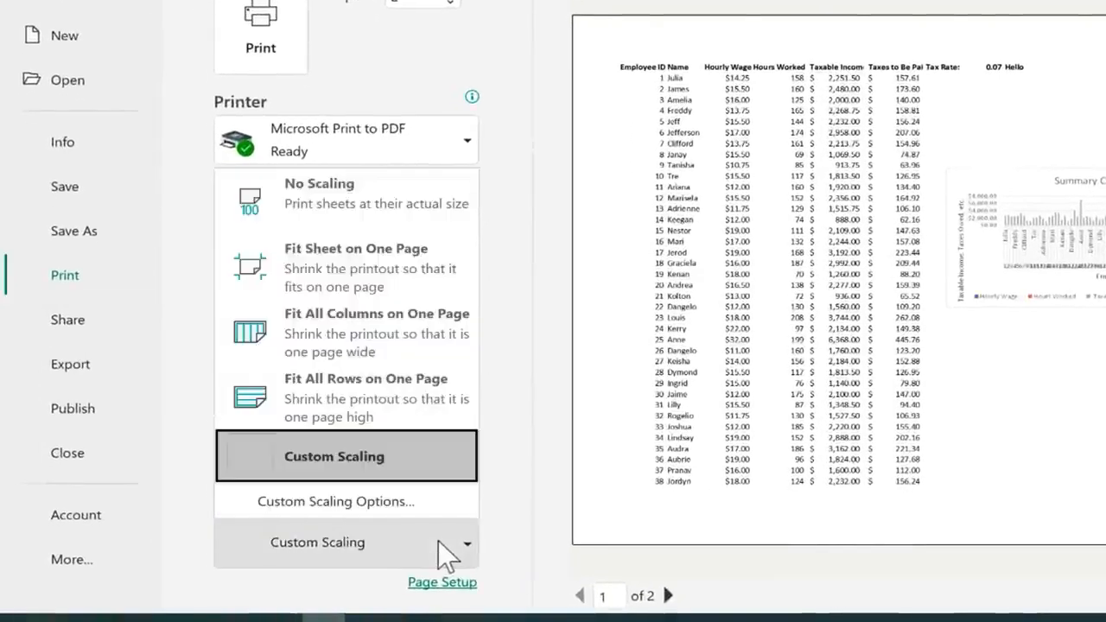
left_click(392, 278)
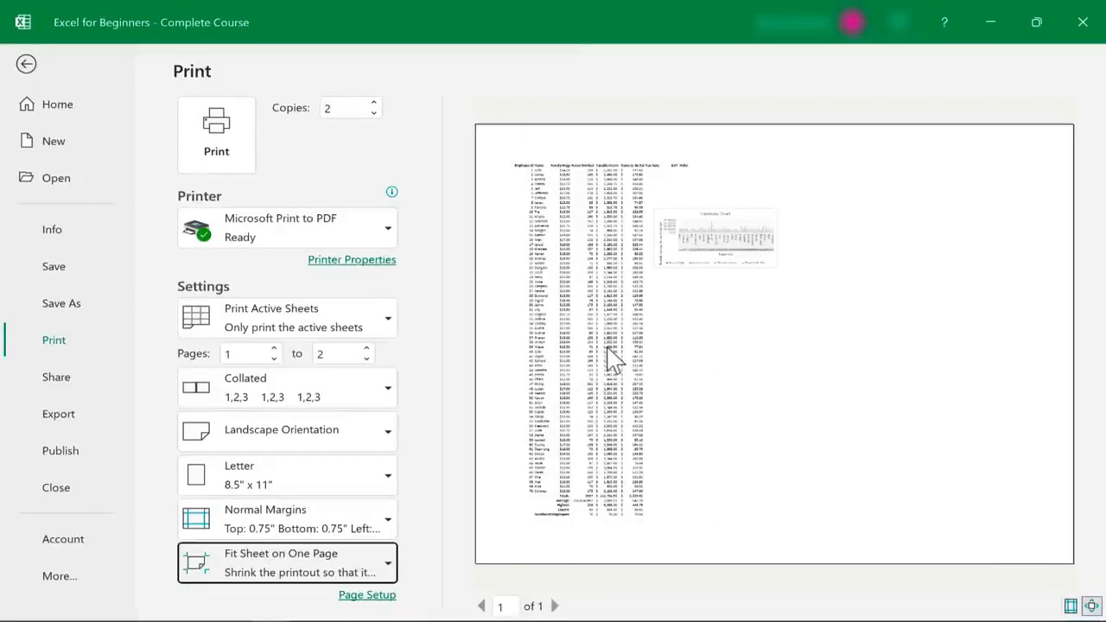
left_click(400, 131)
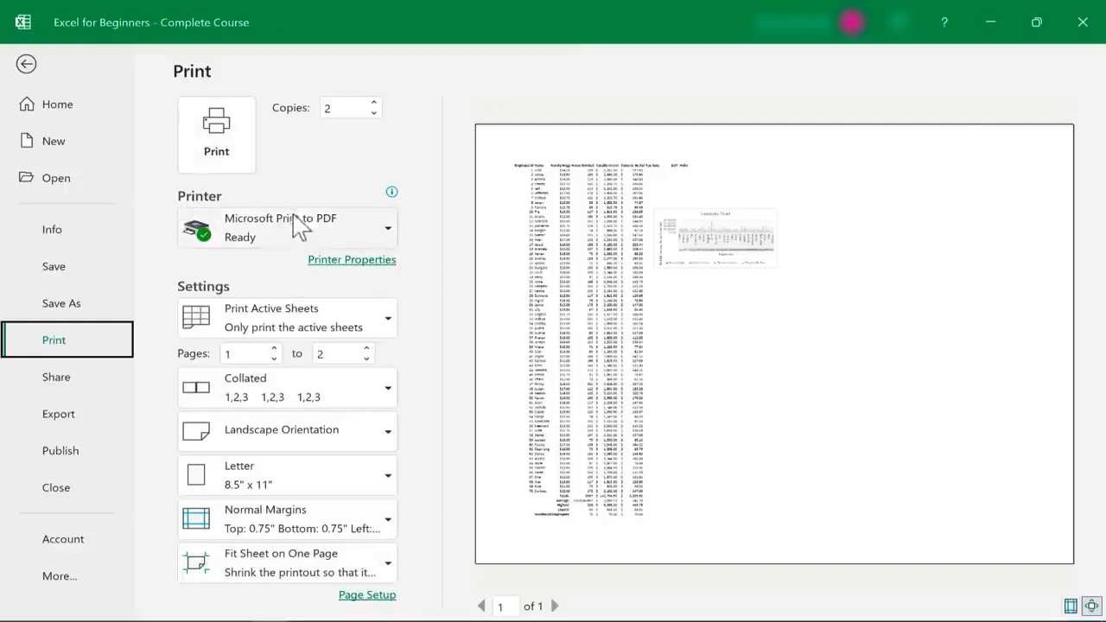
mouse_move(270, 233)
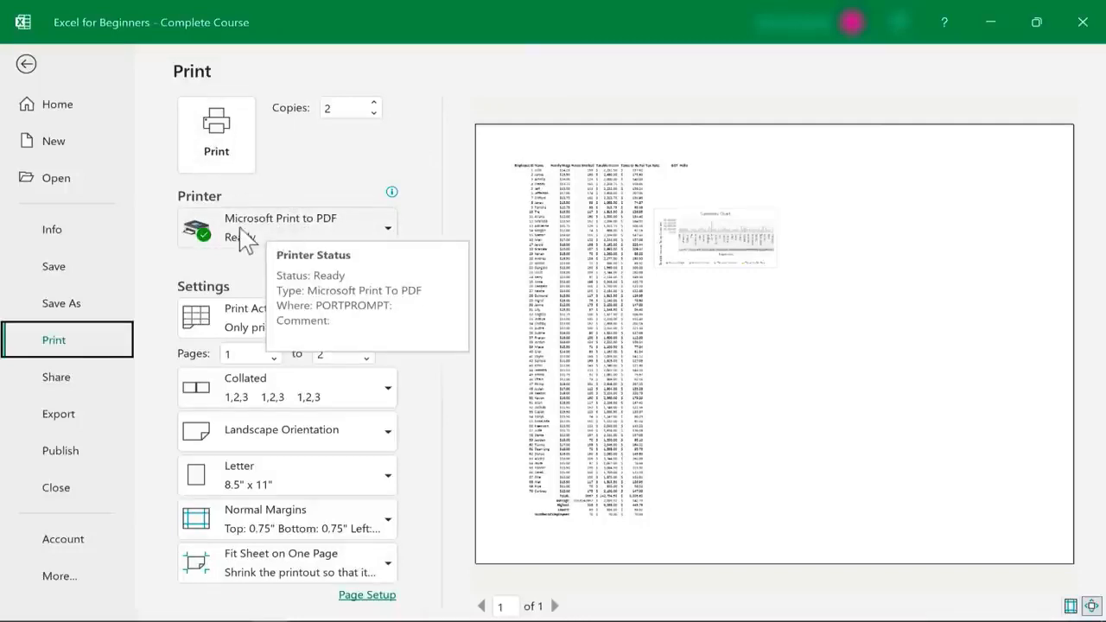
left_click(385, 231)
left_click(385, 230)
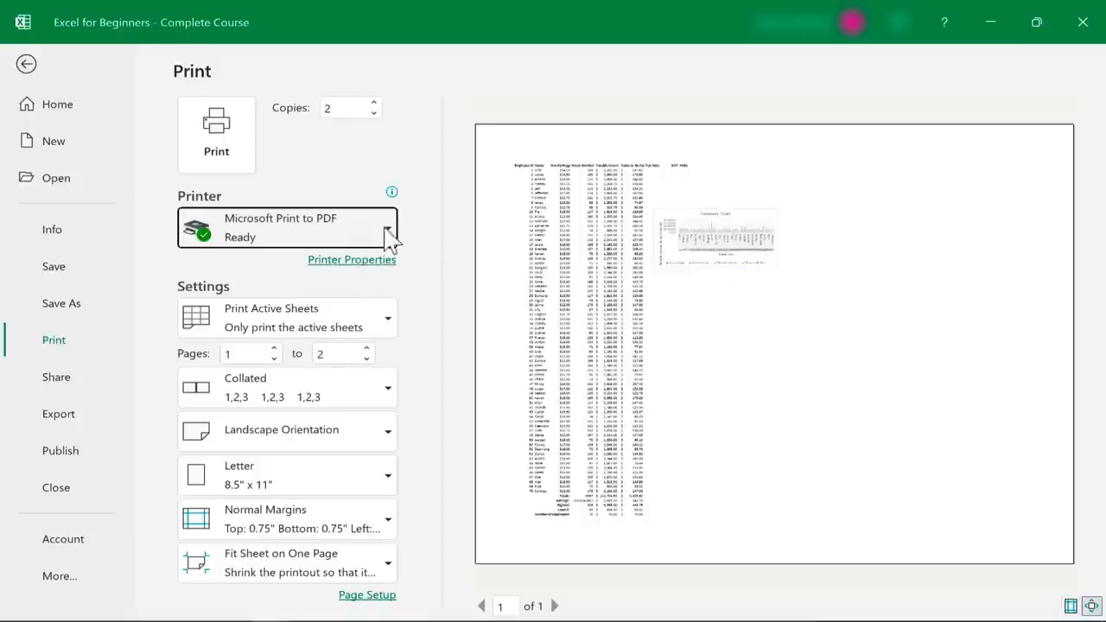
Print the sheet to a PDF named Payroll1 in Downloads, then open Payroll1 from File Explorer
left_click(217, 138)
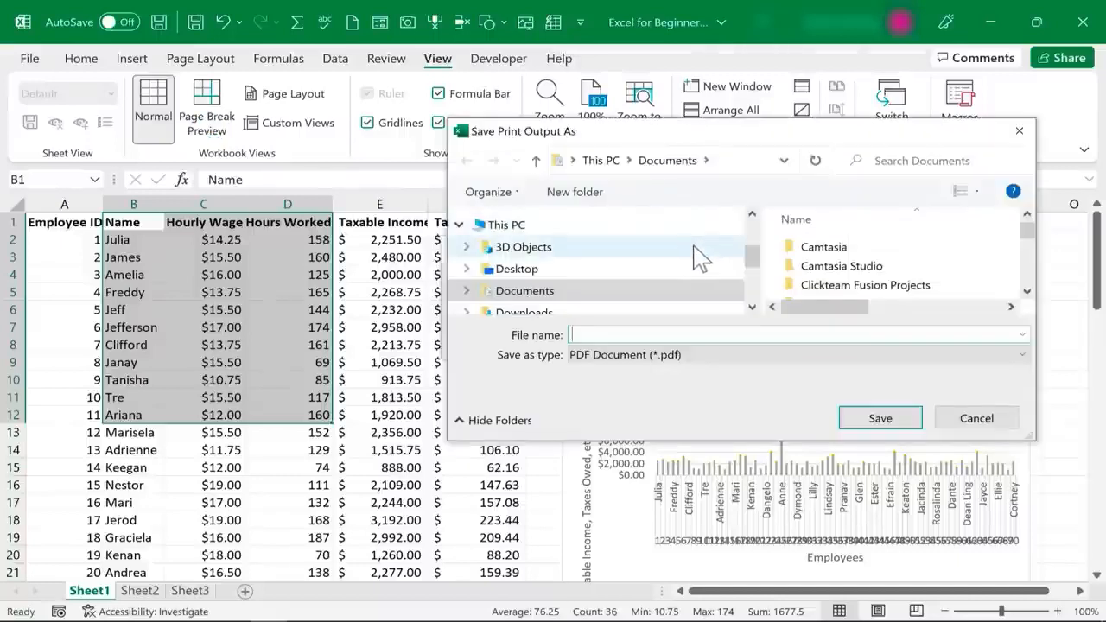
left_click(540, 313)
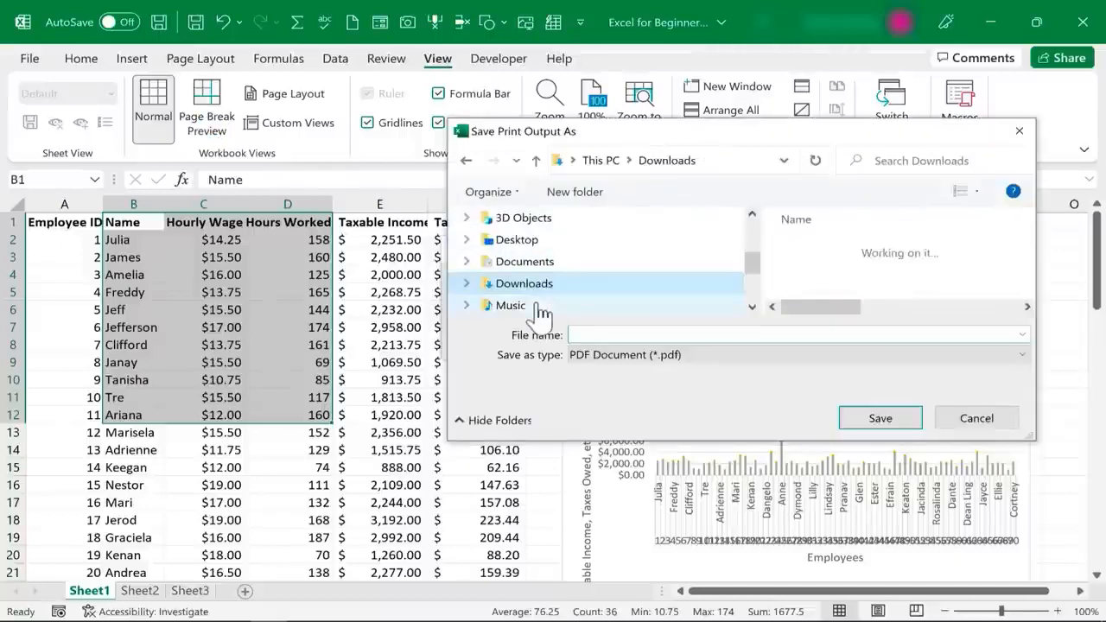
left_click(617, 334)
type("Payroll1")
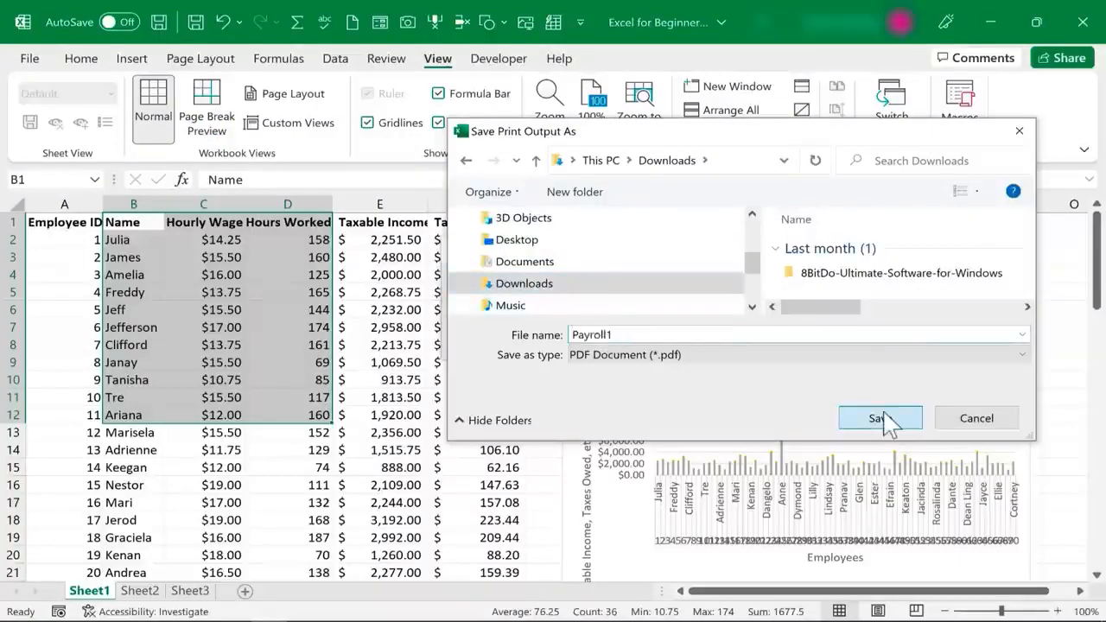
left_click(880, 418)
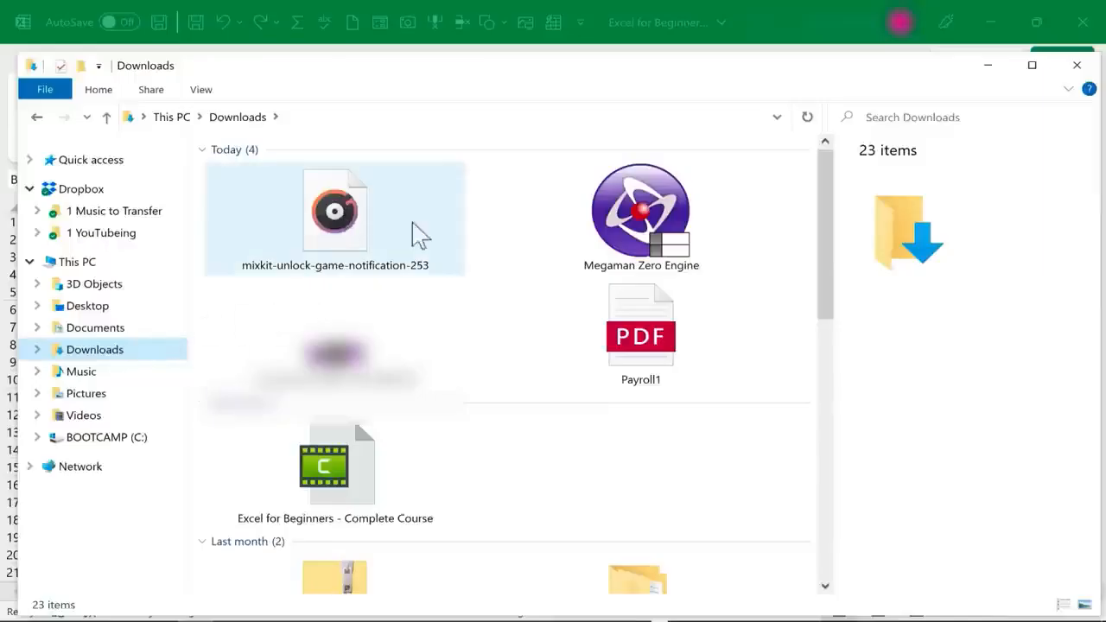
left_click(647, 339)
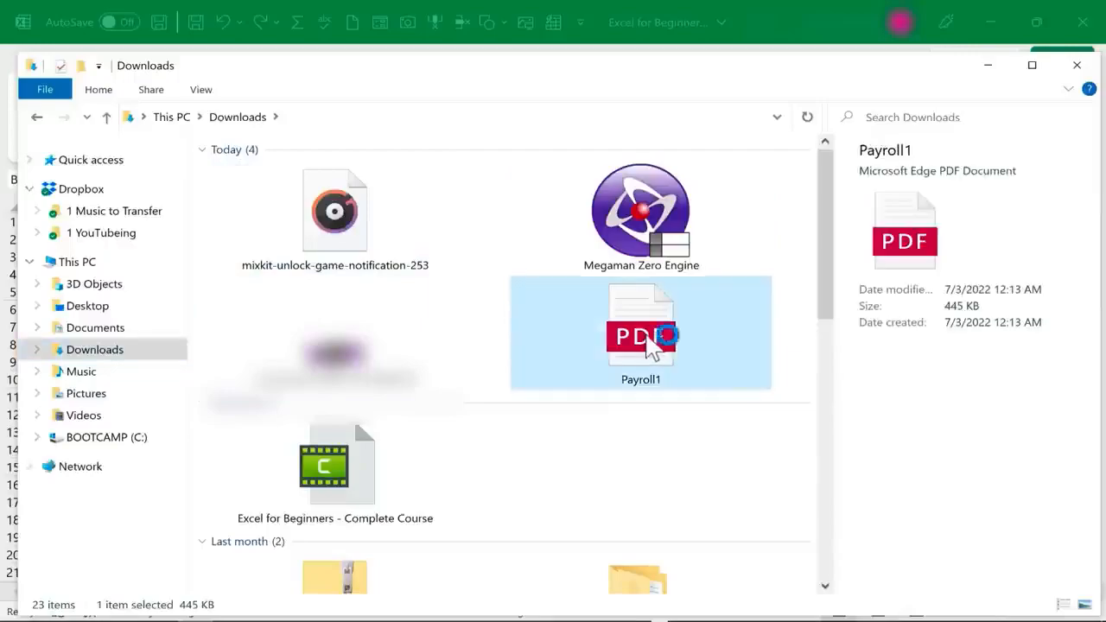
double_click(648, 330)
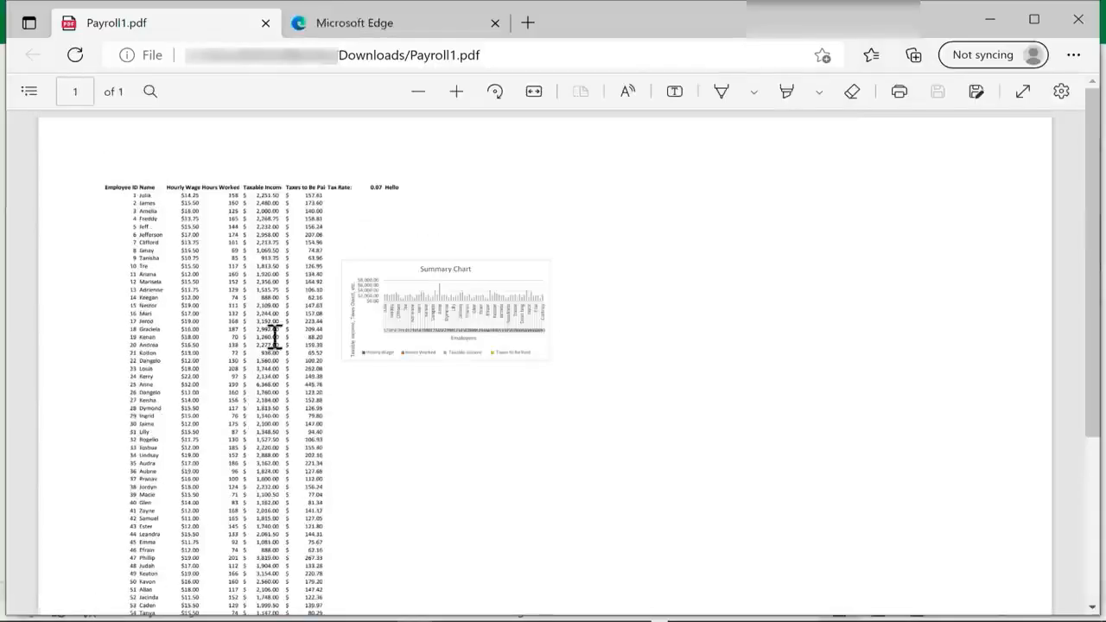
Scroll through Payroll1.pdf in Edge to review the table and Summary Chart
scroll(341, 371, "down", 5)
scroll(350, 359, "up", 5)
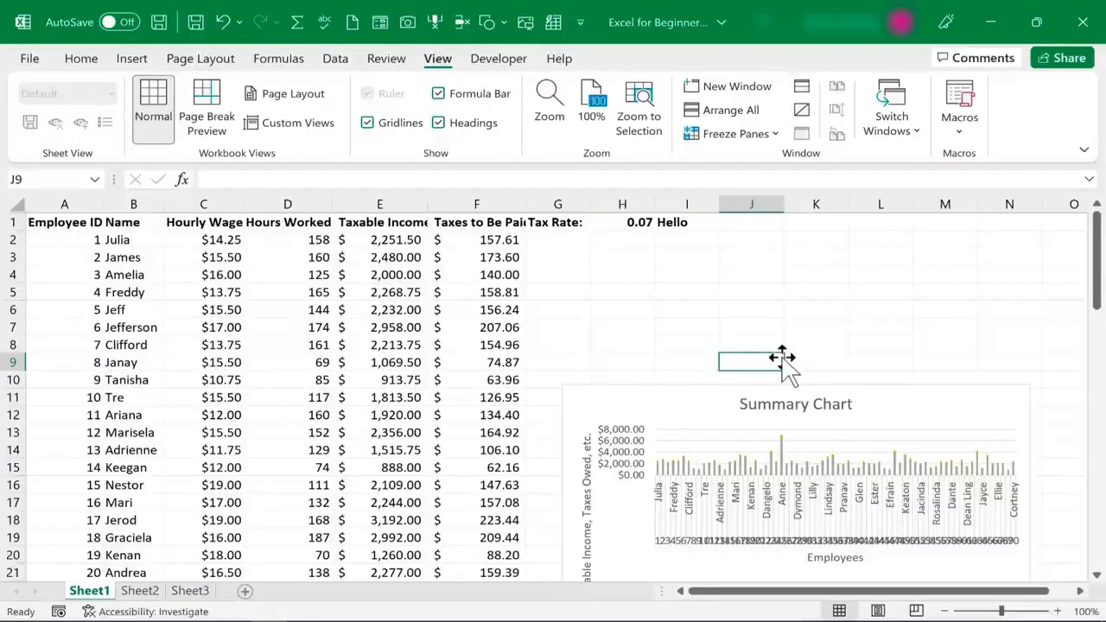
left_click(80, 58)
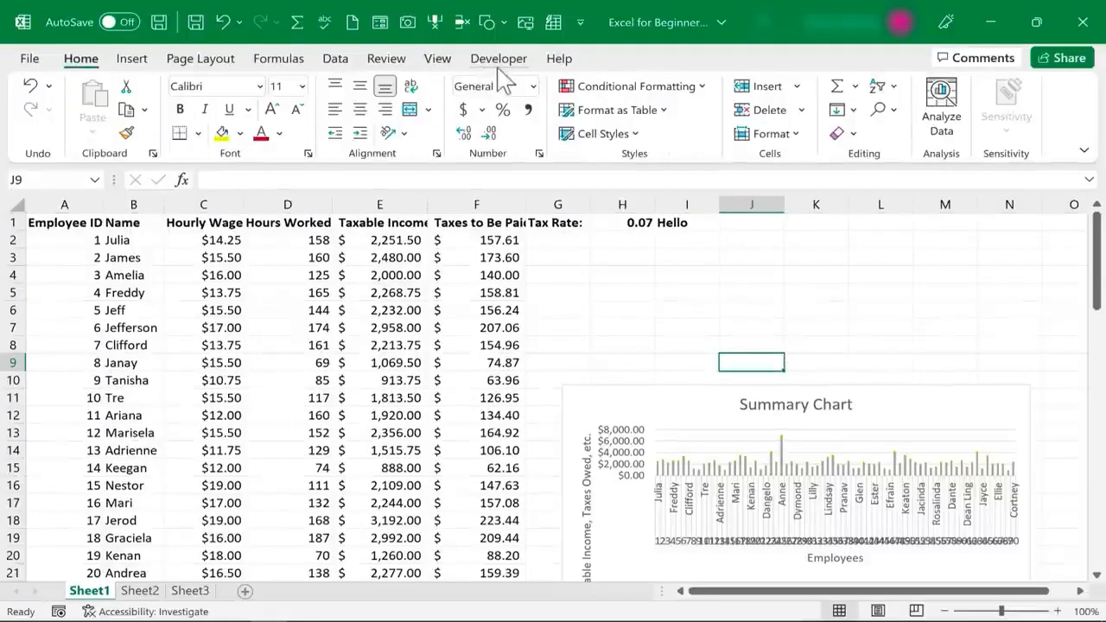
left_click(1077, 66)
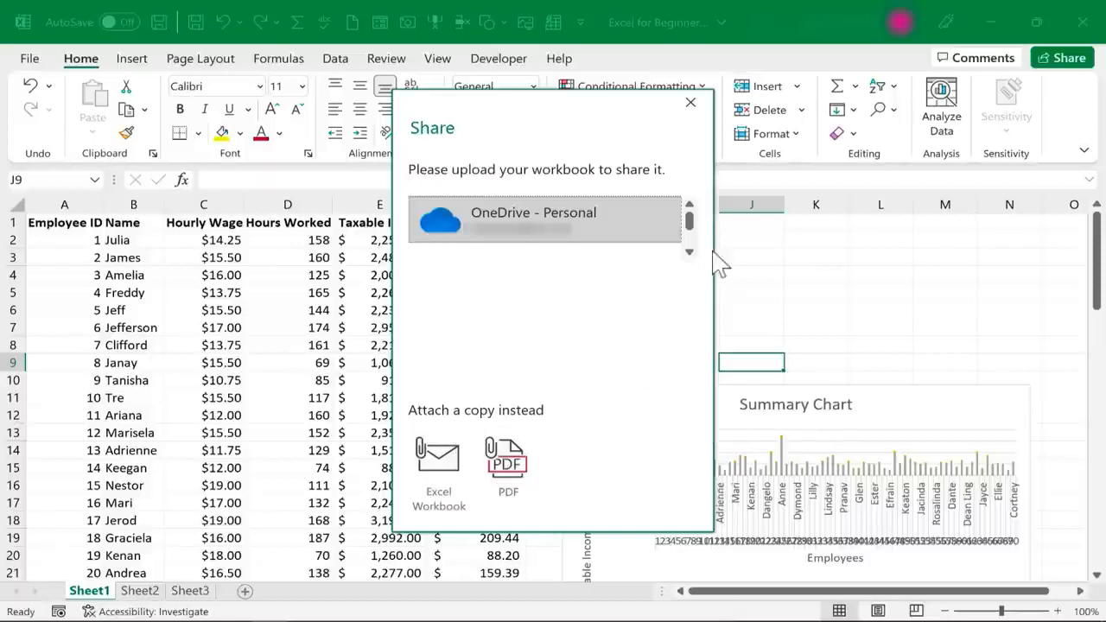
left_click(701, 113)
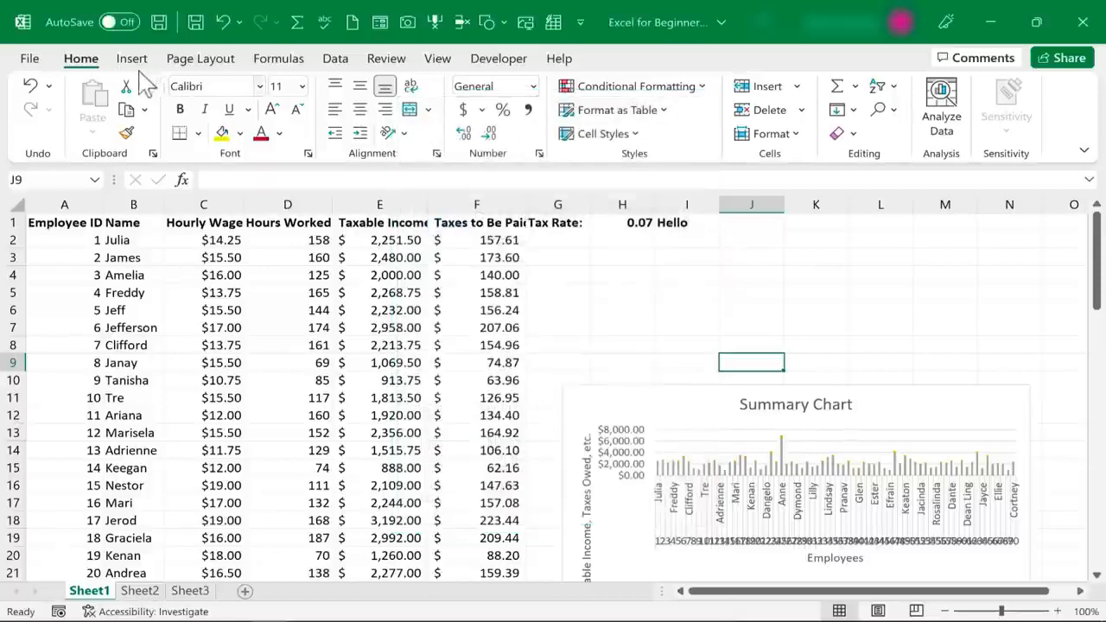
Open Save As and browse the save formats, keeping Excel Workbook (*.xlsx) as the file type
left_click(29, 59)
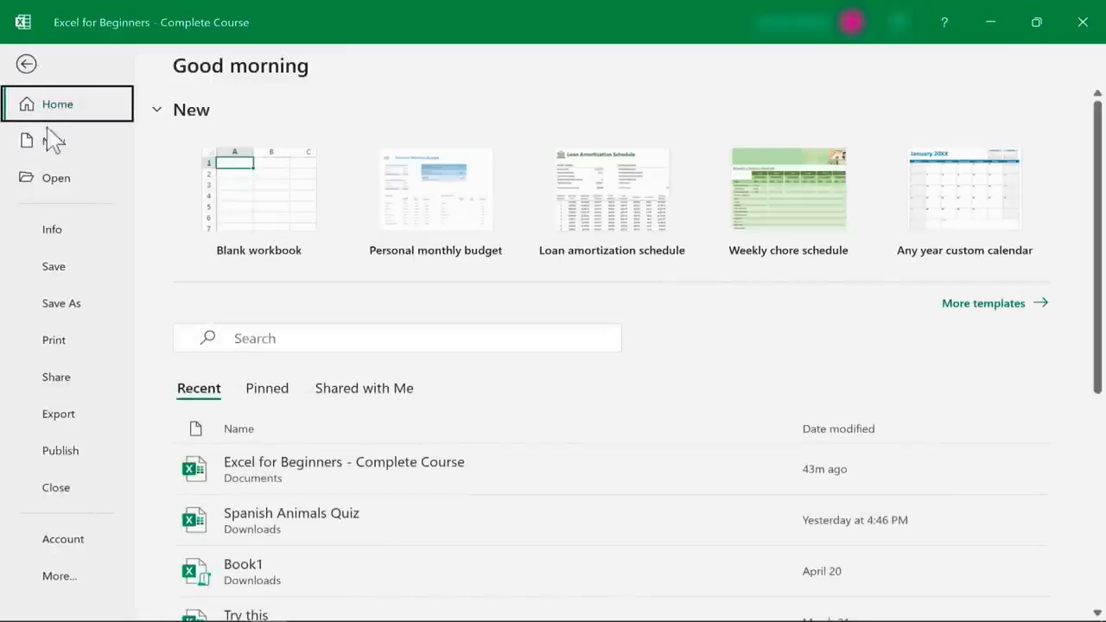
left_click(60, 304)
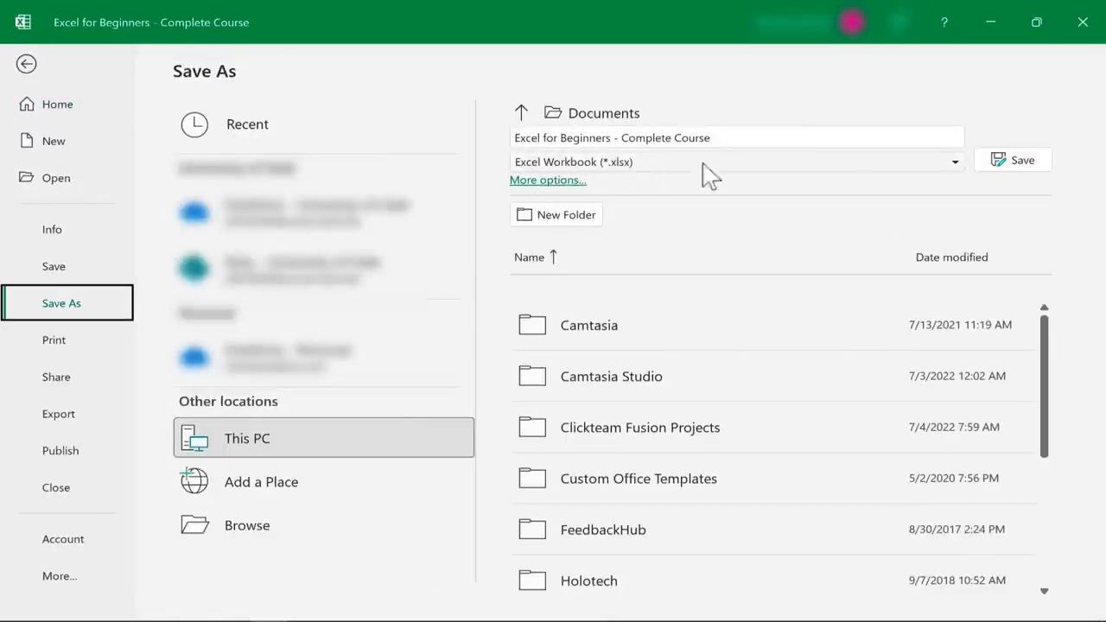
left_click(950, 166)
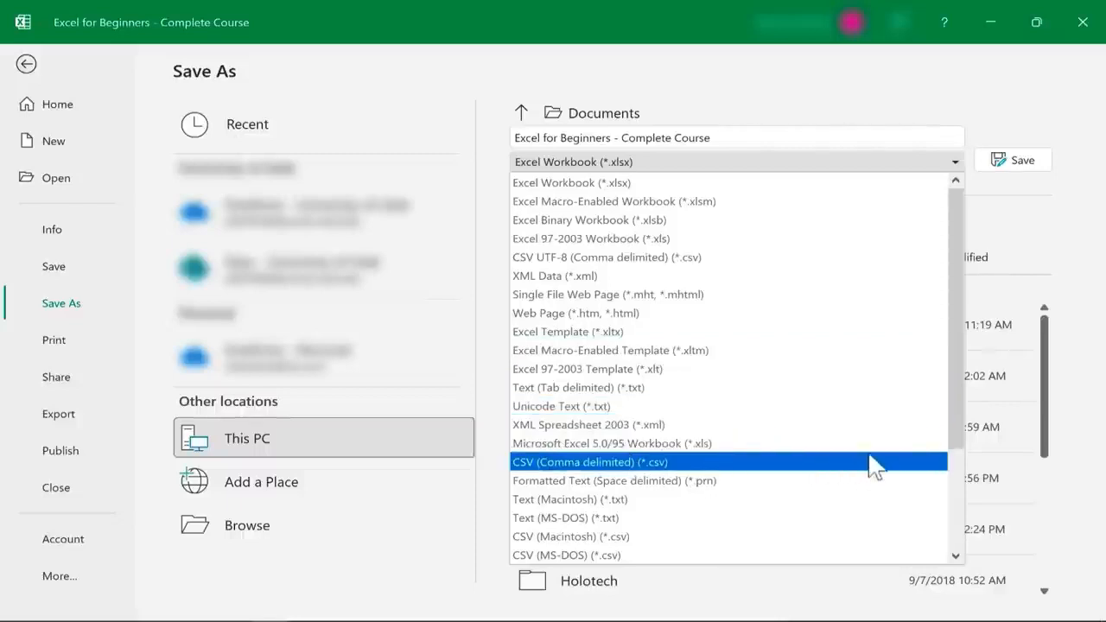
scroll(939, 403, "down", 3)
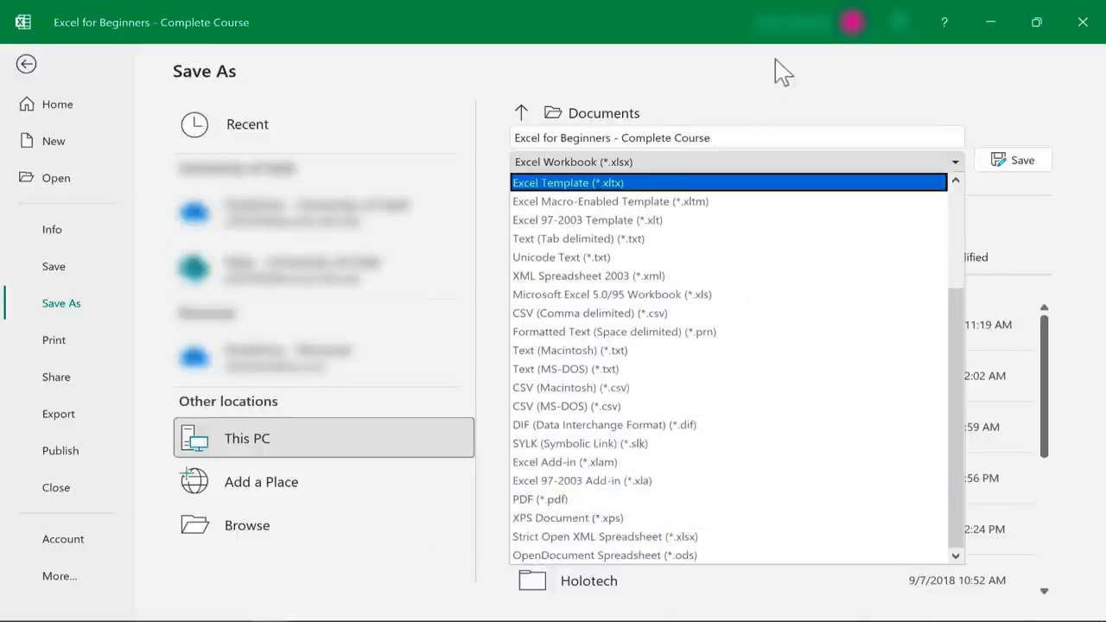
left_click(858, 103)
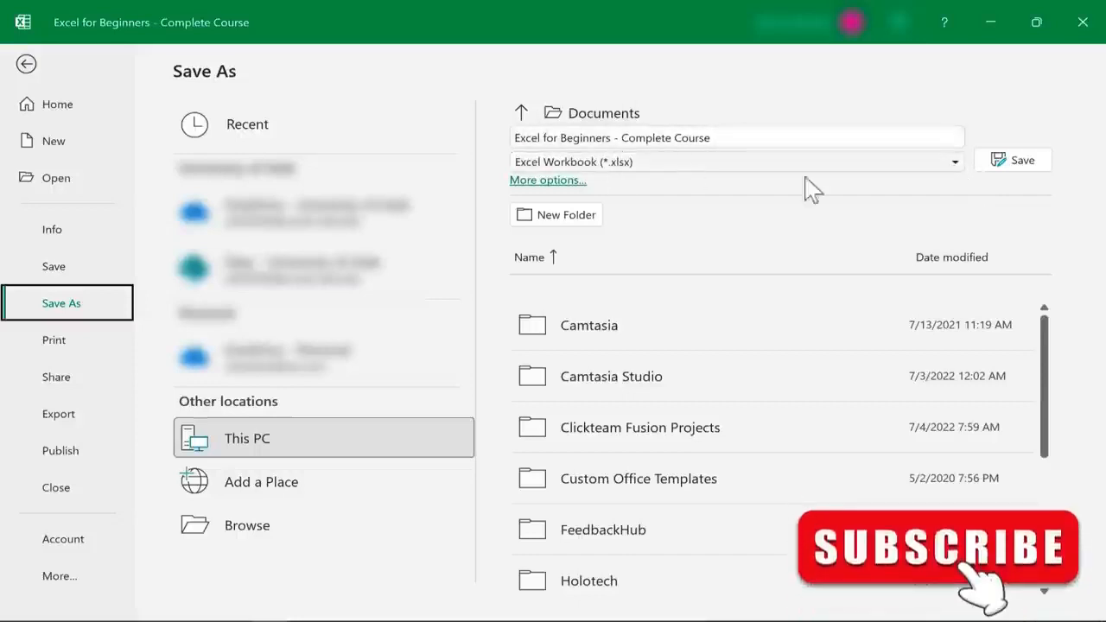
Recheck the save formats, then view the empty Sheet2 before returning to Sheet1's payroll data
left_click(954, 165)
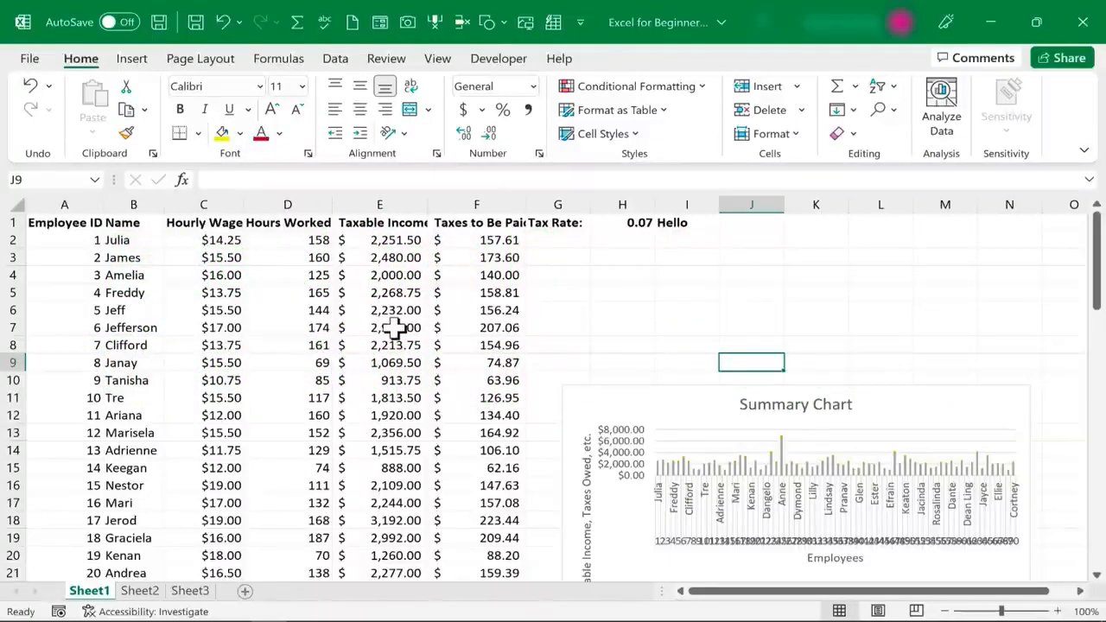
left_click(140, 591)
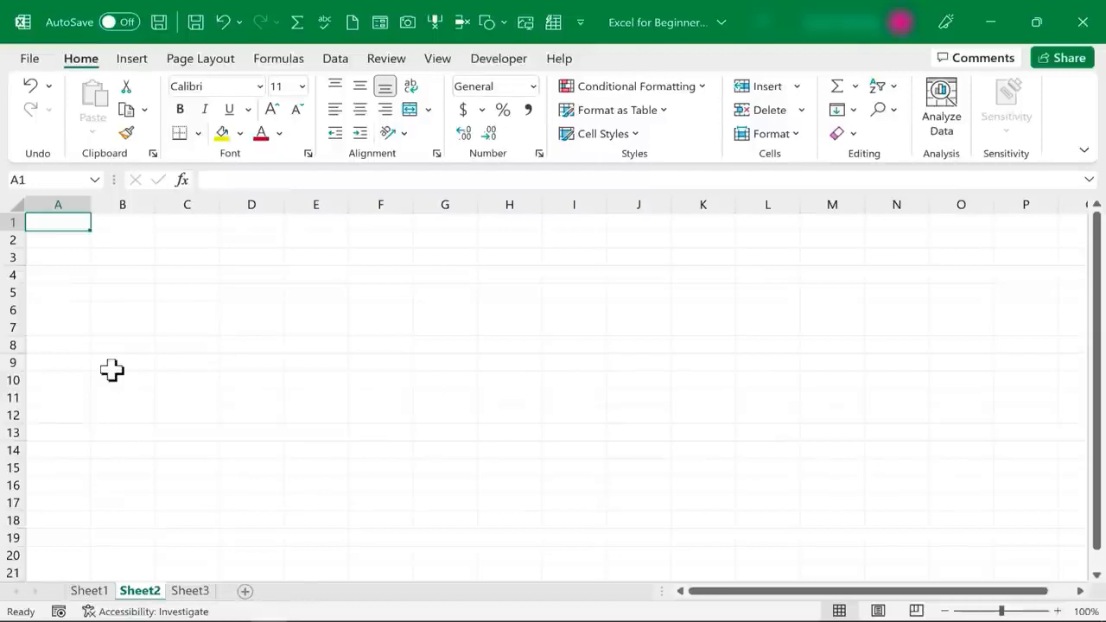
left_click(86, 593)
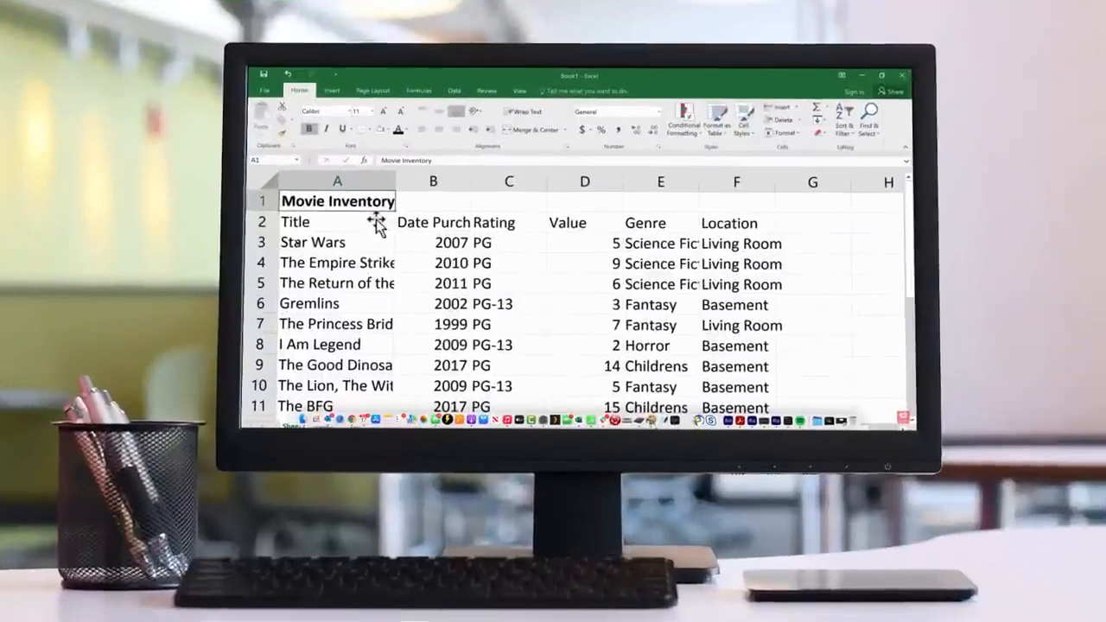
Select the Movie Inventory title row from A1 across to F1
left_click(376, 223)
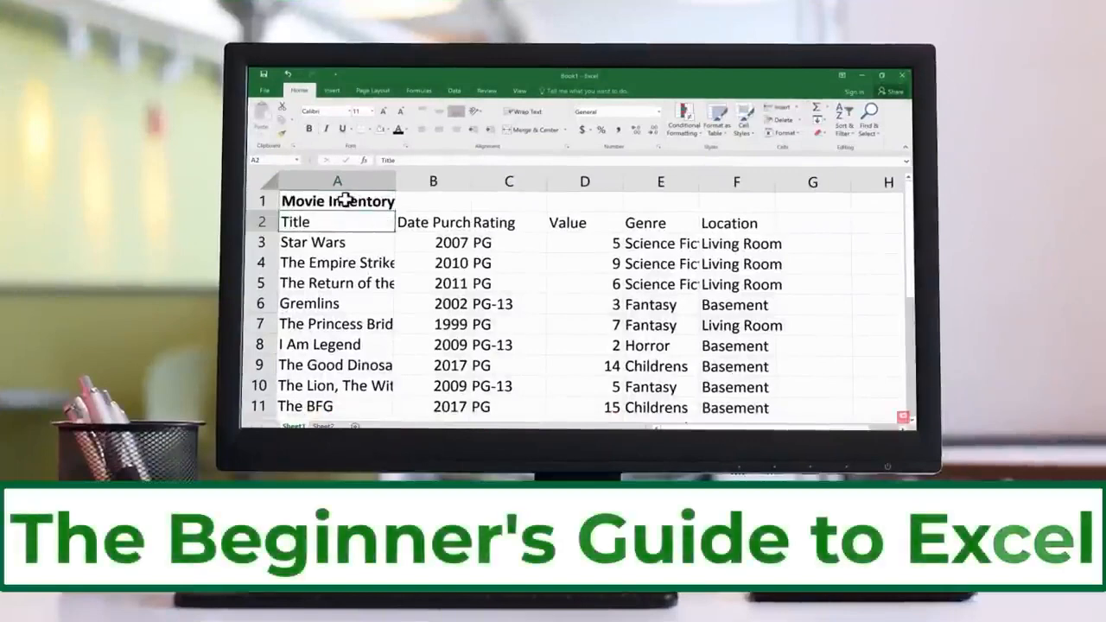
left_click_drag(353, 199, 731, 202)
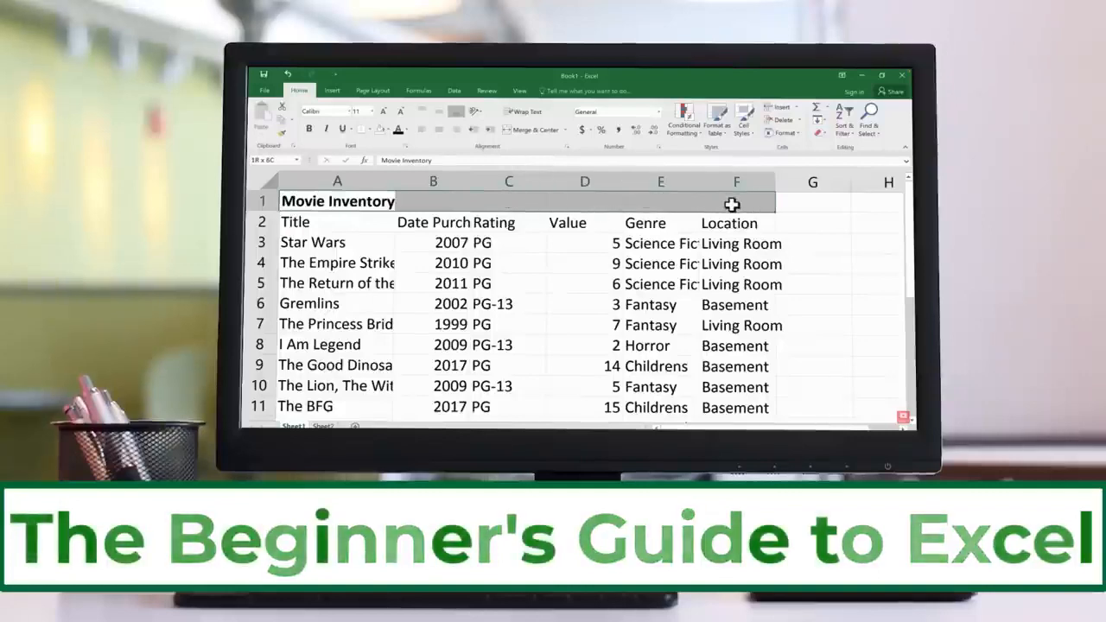
scroll(484, 222, "down", 1)
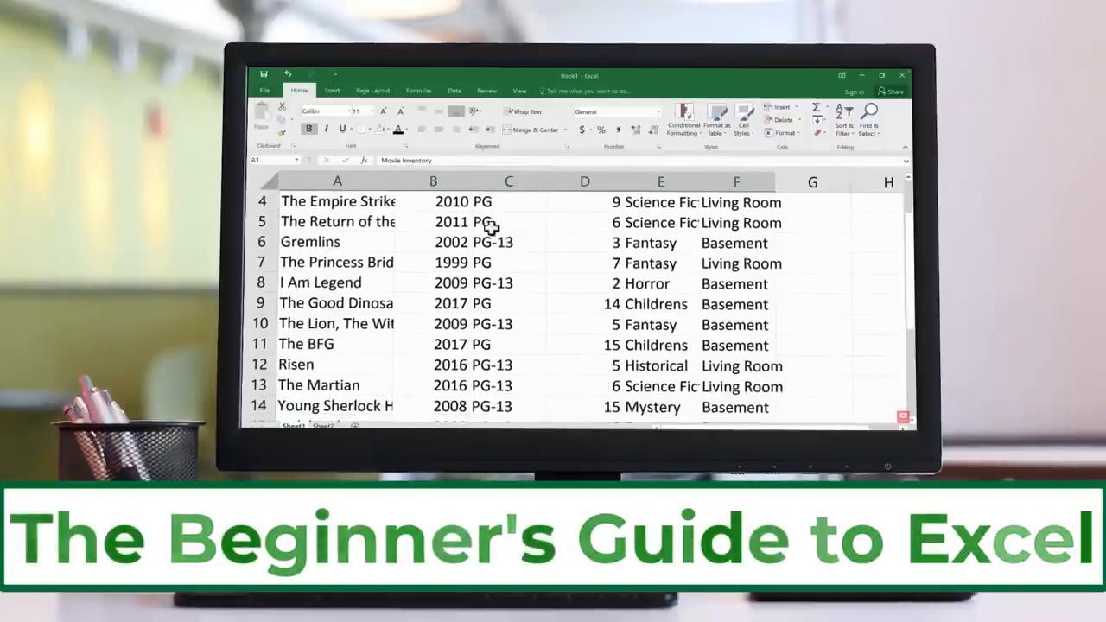
scroll(511, 230, "up", 1)
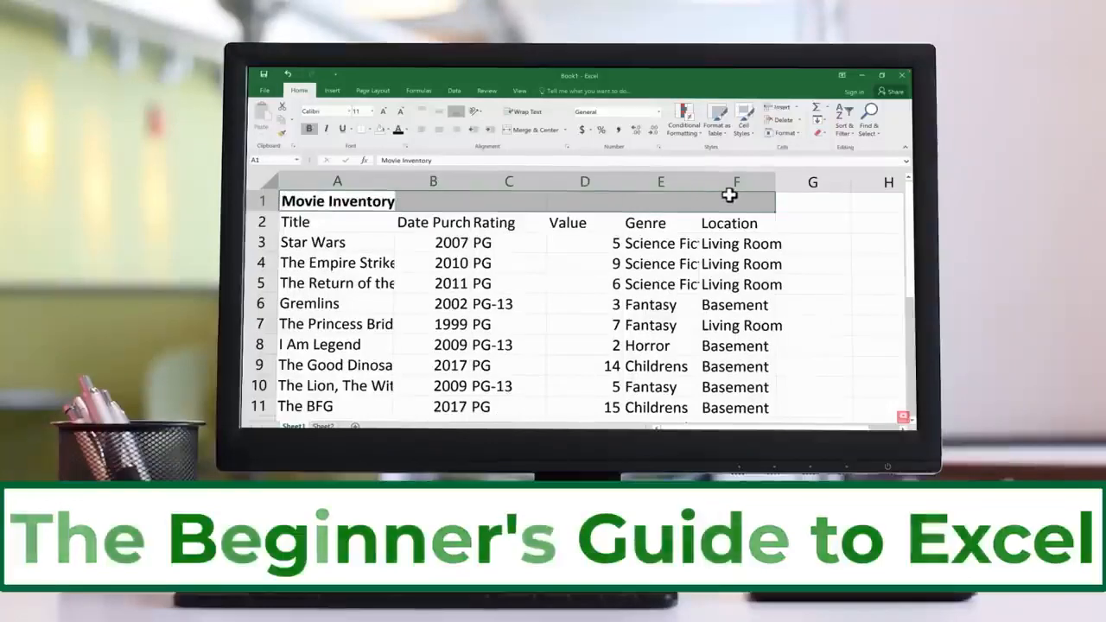